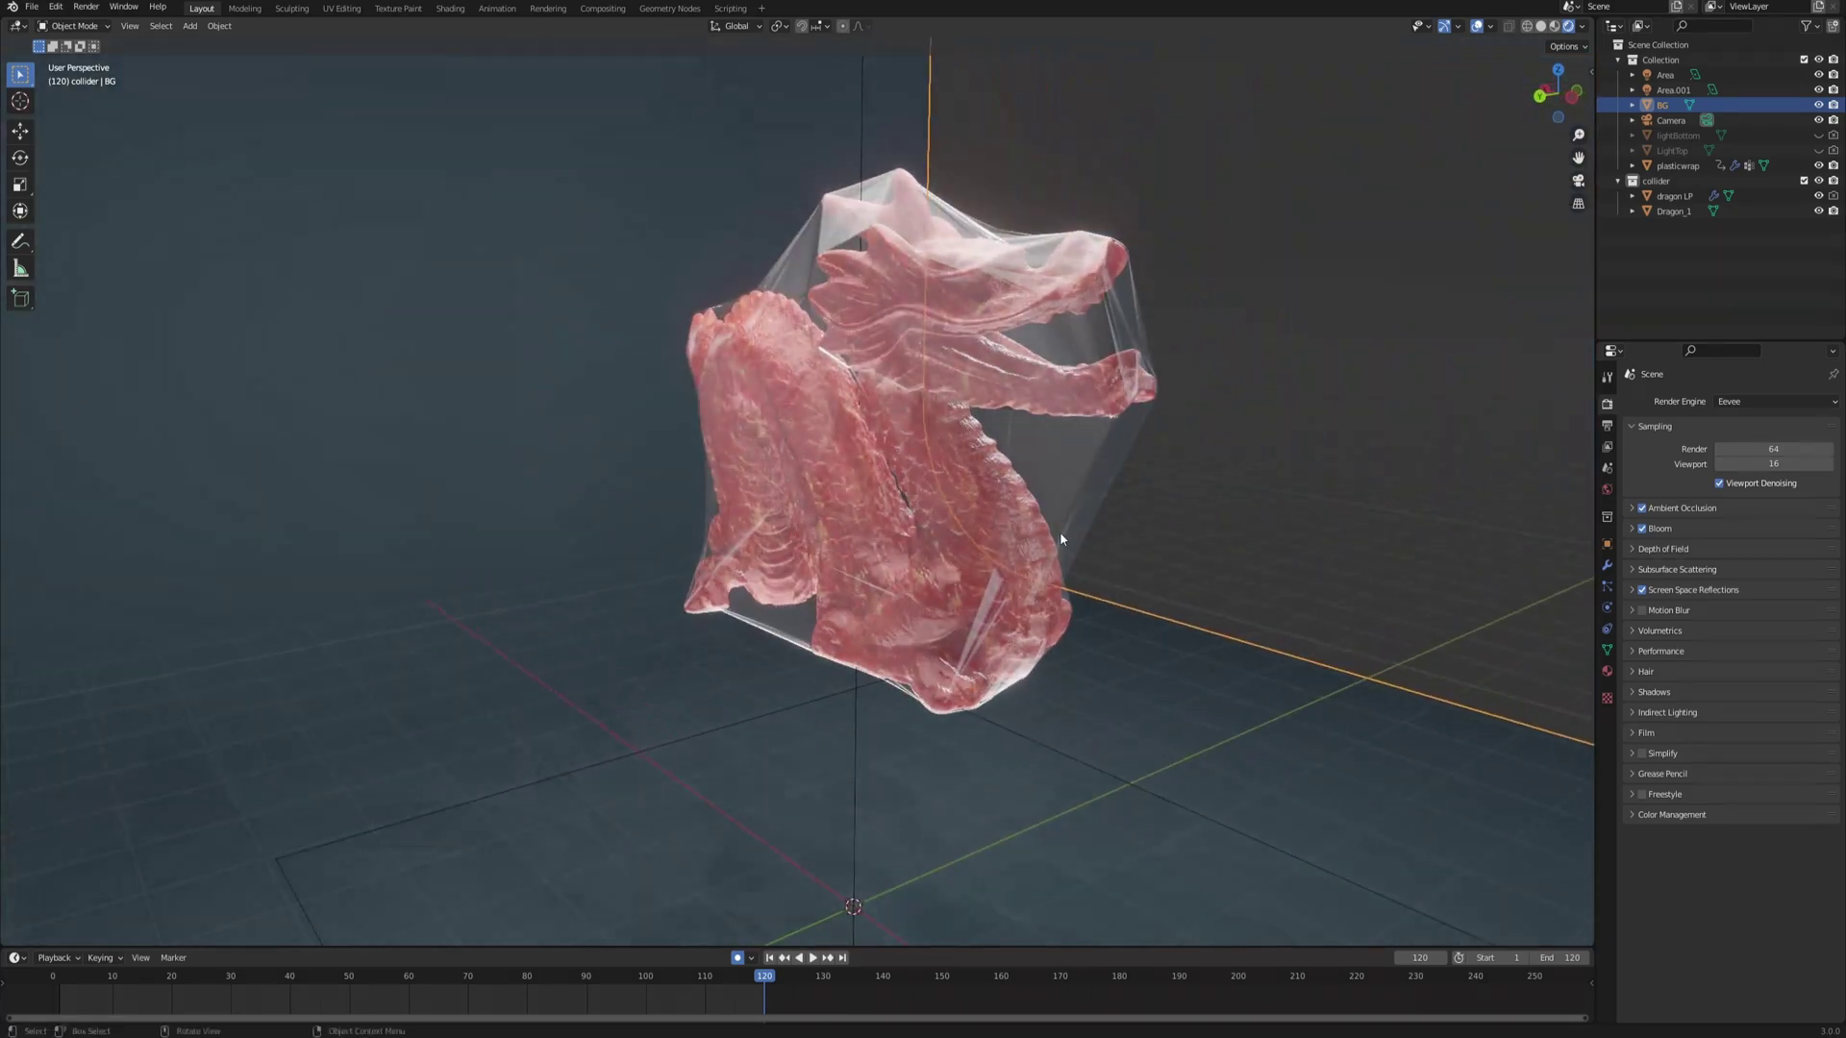
- Play the finished wrap animation from the first frame and examine the plastic-wrapped dragon from several angles near frame 123
key(shift+Left)
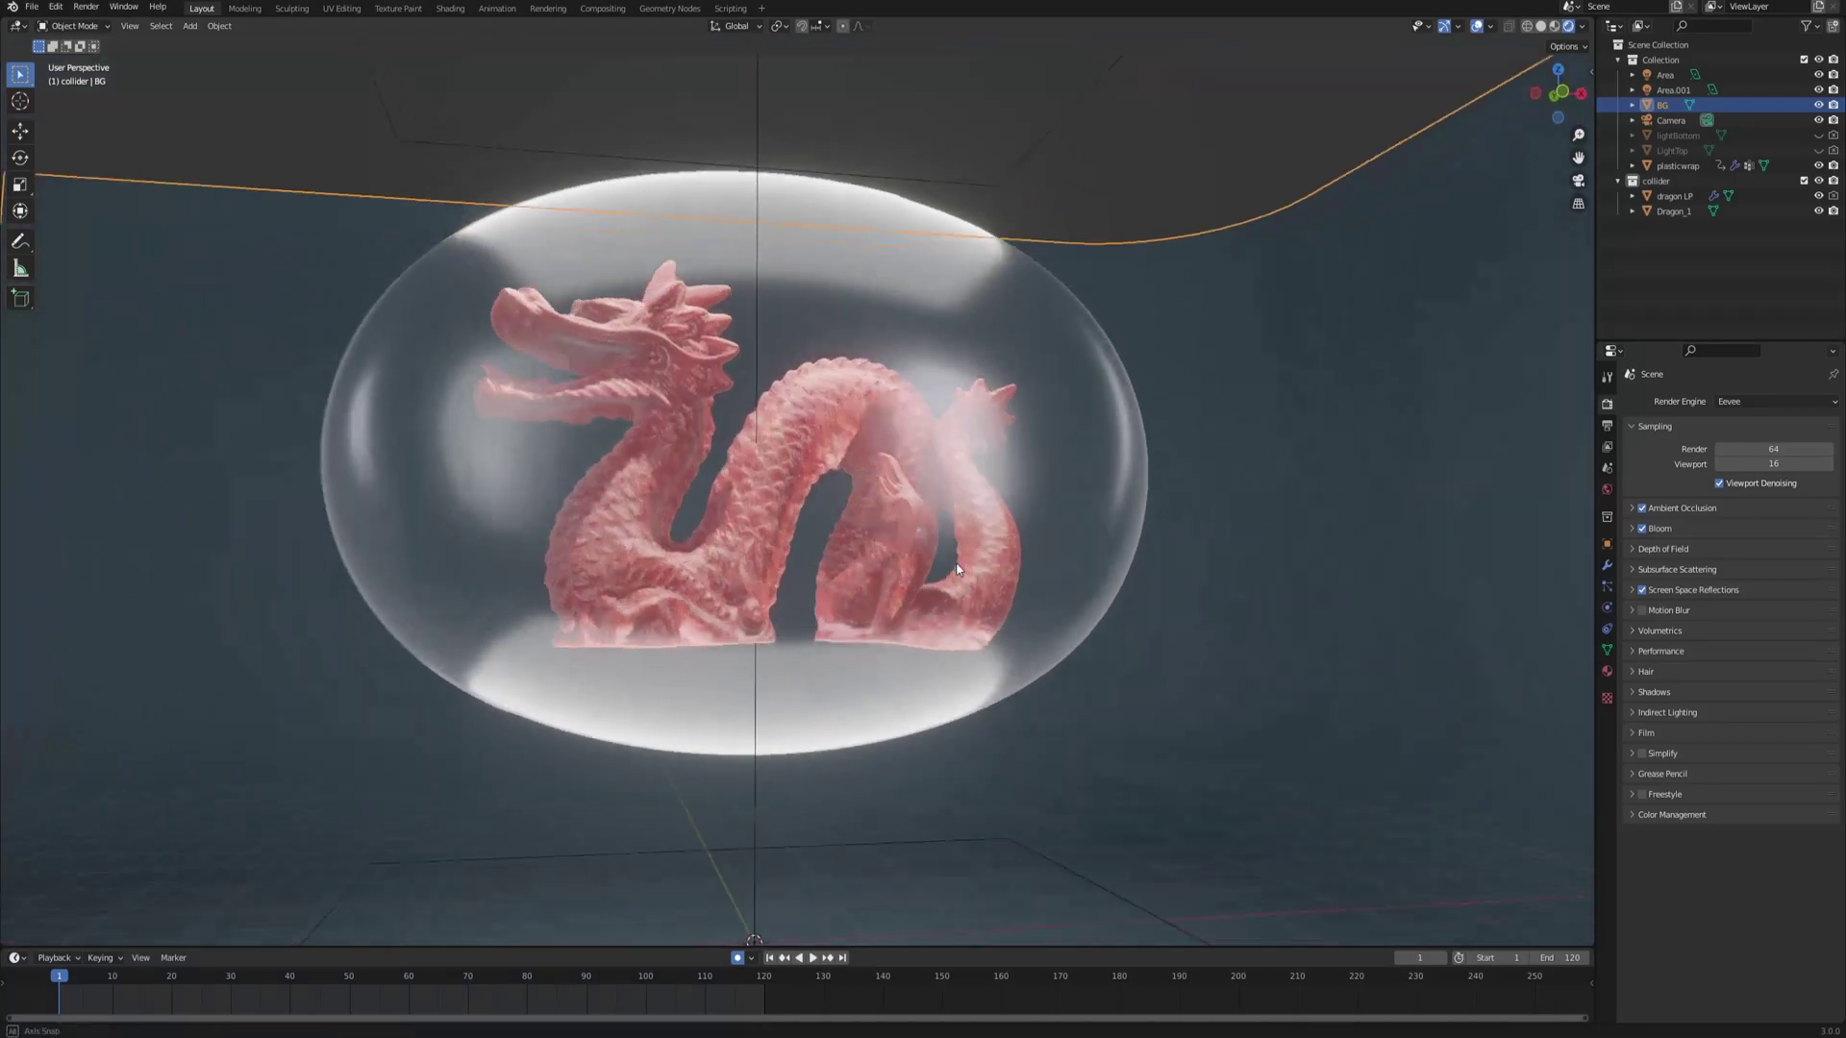
key(space)
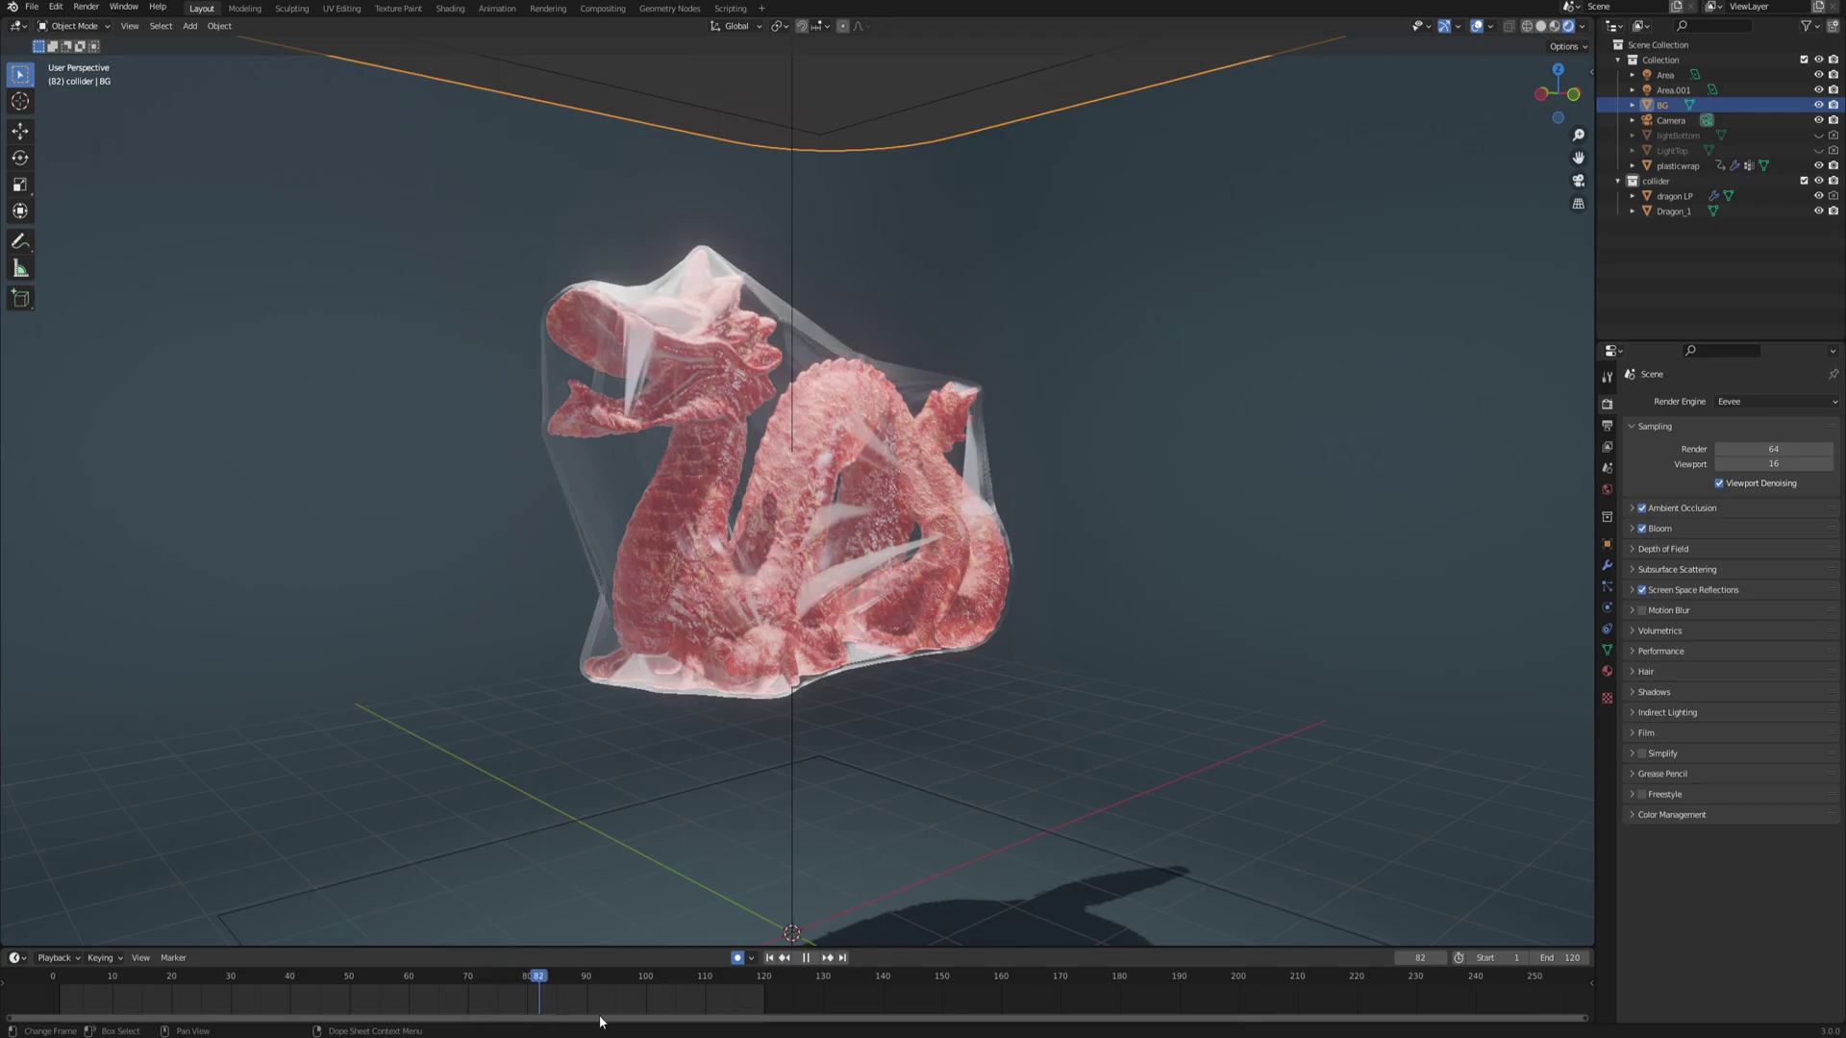
click(774, 998)
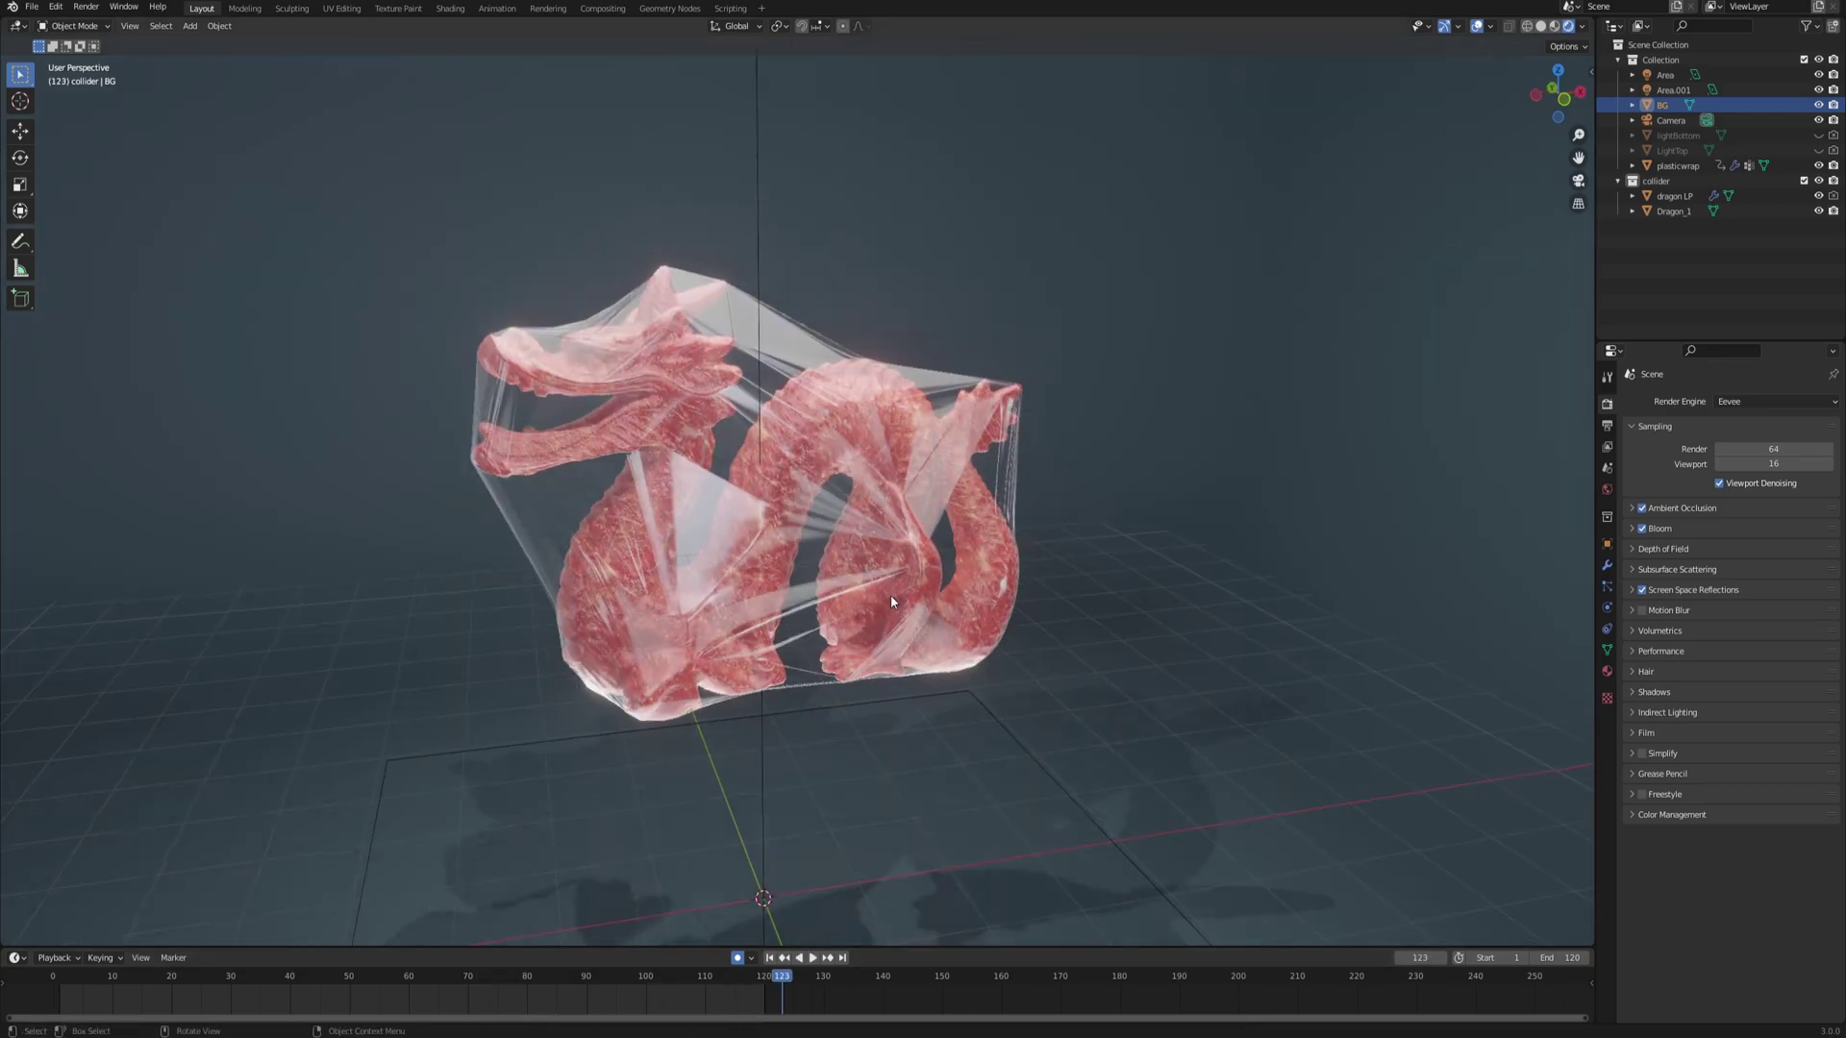
scroll(890, 602, up, 1)
middle_drag(890, 602, 1039, 567)
scroll(1038, 568, up, 1)
middle_drag(965, 521, 905, 504)
middle_drag(905, 504, 824, 489)
middle_drag(860, 426, 897, 444)
- Select the plastic wrap around the dragon and examine its modifier stack
click(1606, 565)
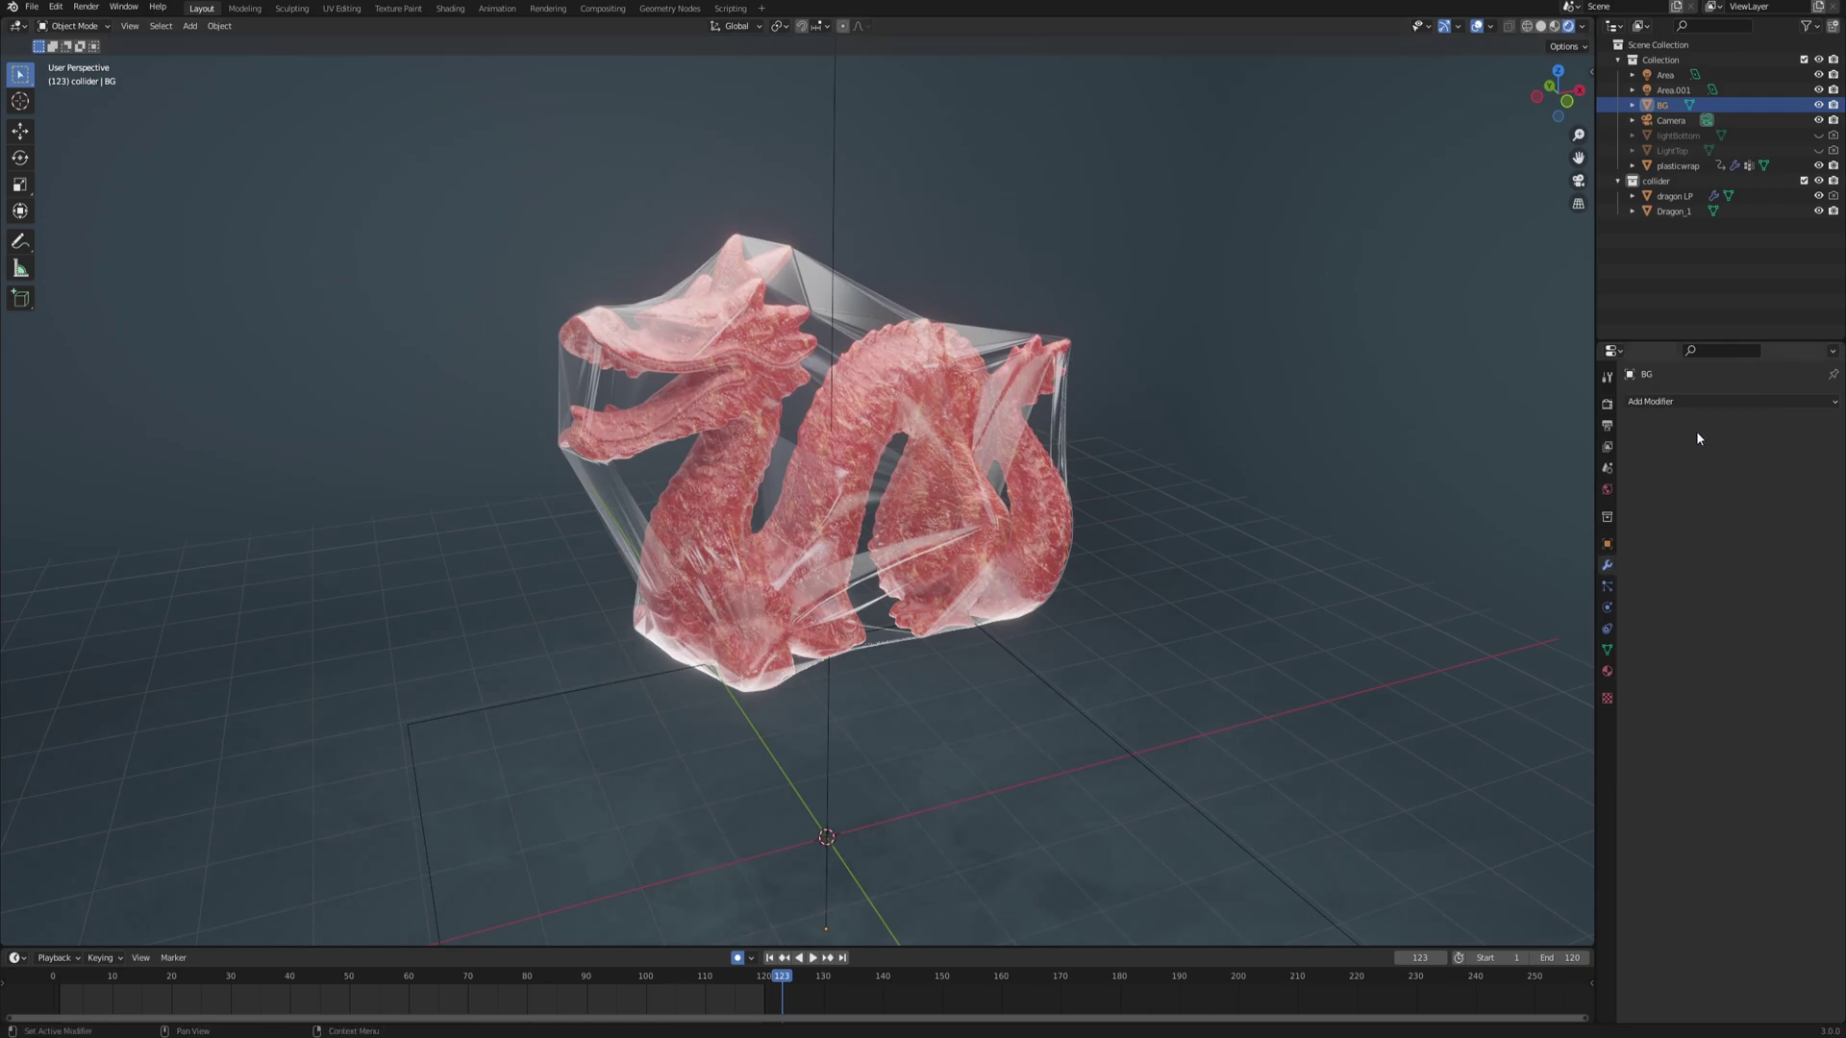
click(767, 456)
middle_drag(764, 455, 865, 496)
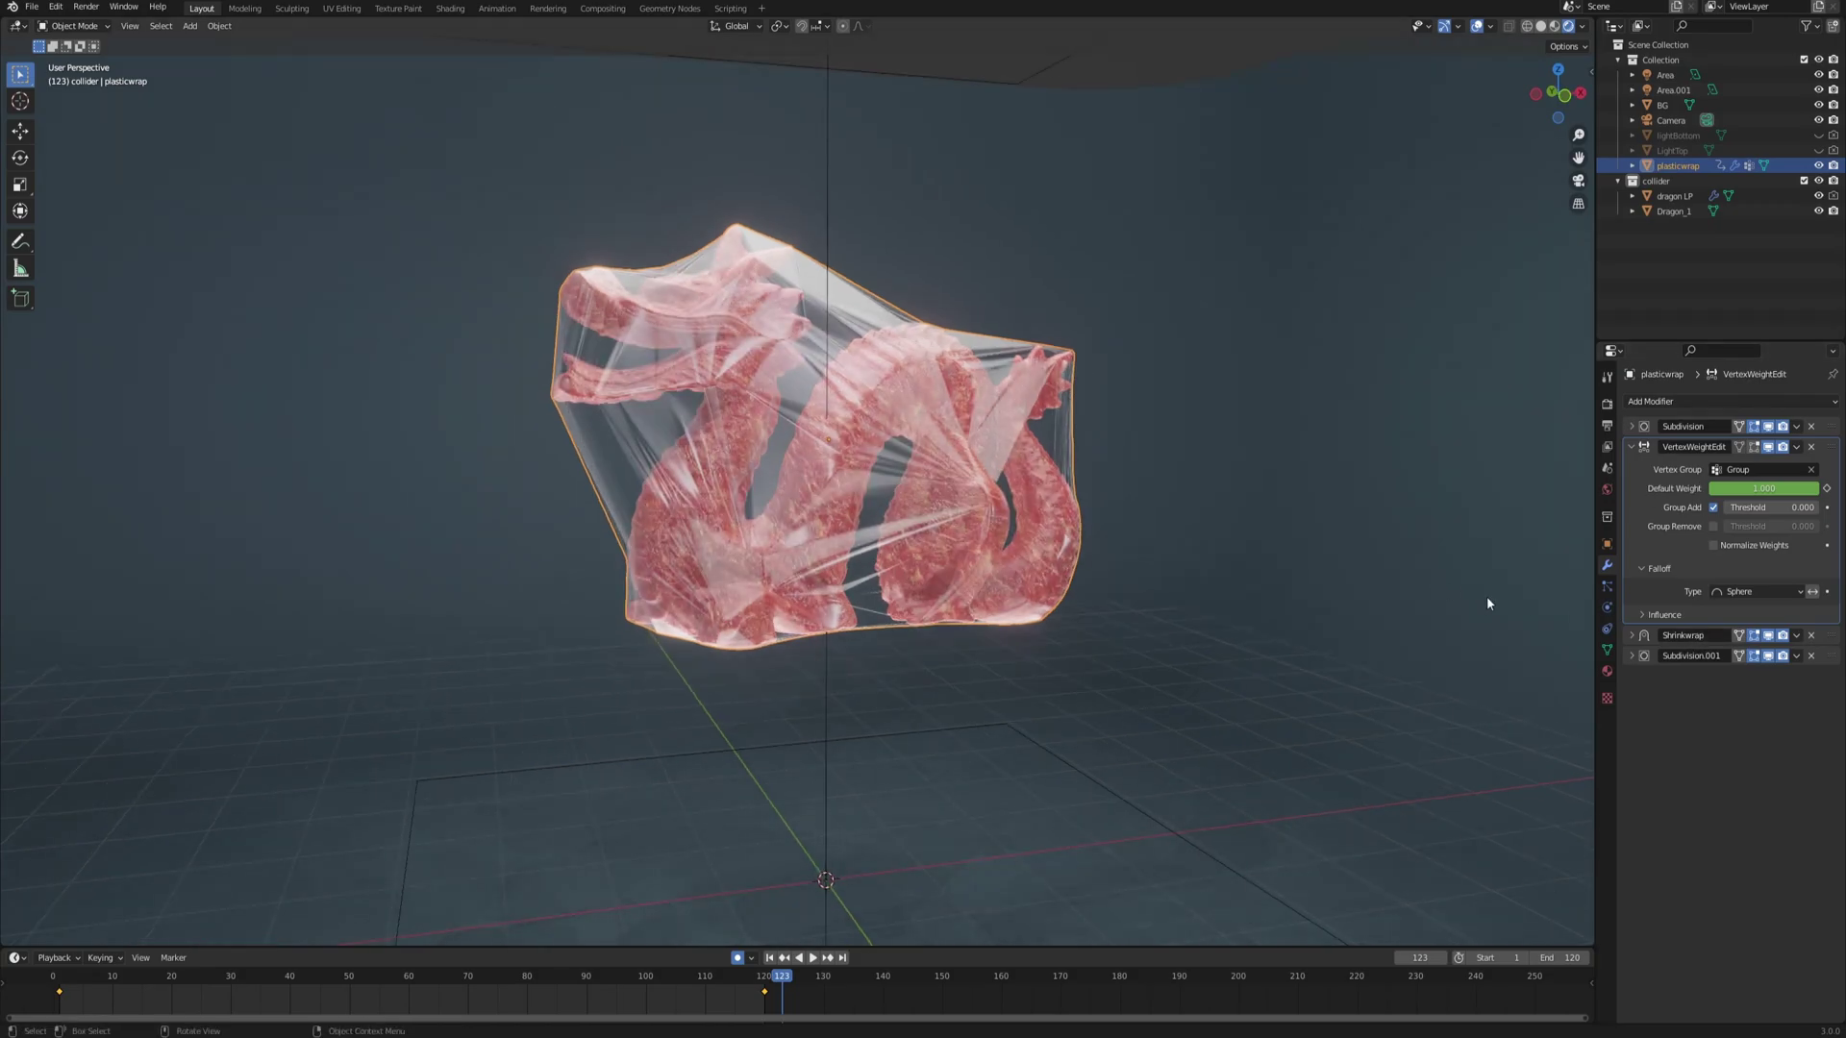
middle_drag(862, 461, 965, 552)
- View the whole camera frame and preview the wrapped dragon with the render engine set to Cycles
click(1607, 404)
middle_drag(1053, 433, 829, 476)
key(KP_0)
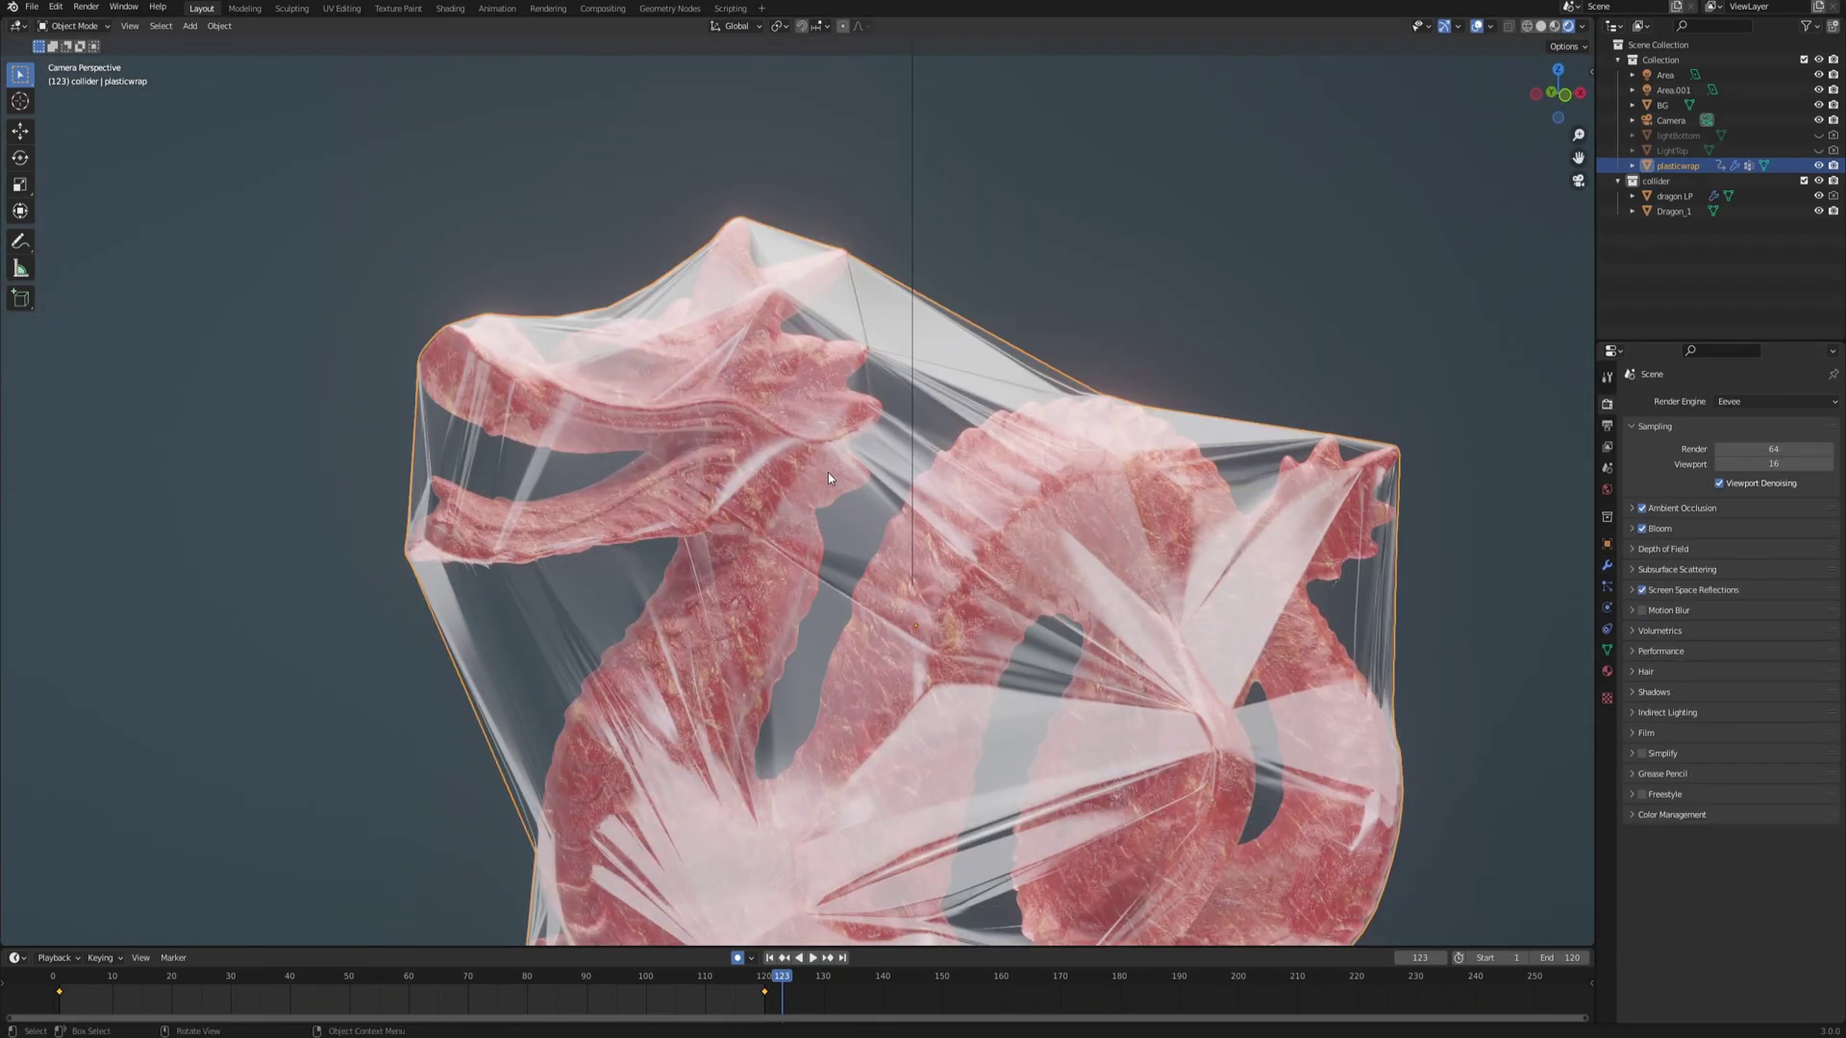
key(Home)
click(1775, 401)
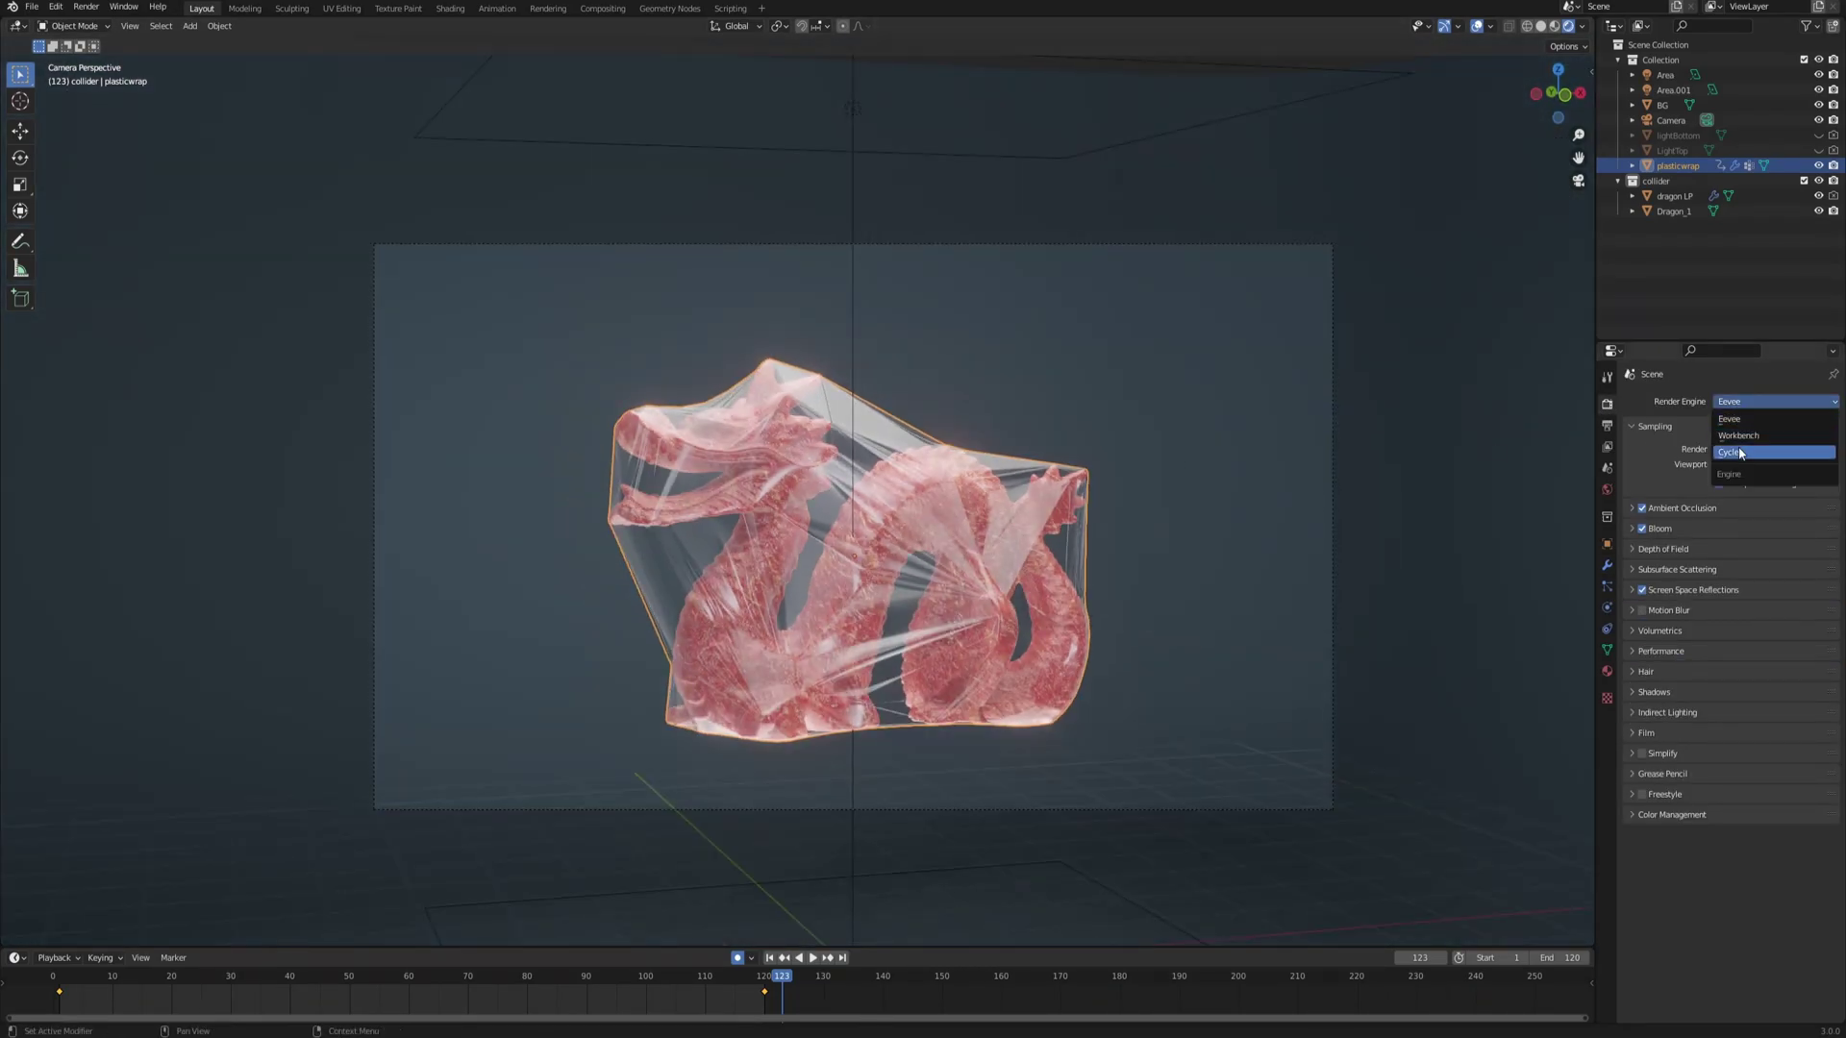
click(1742, 453)
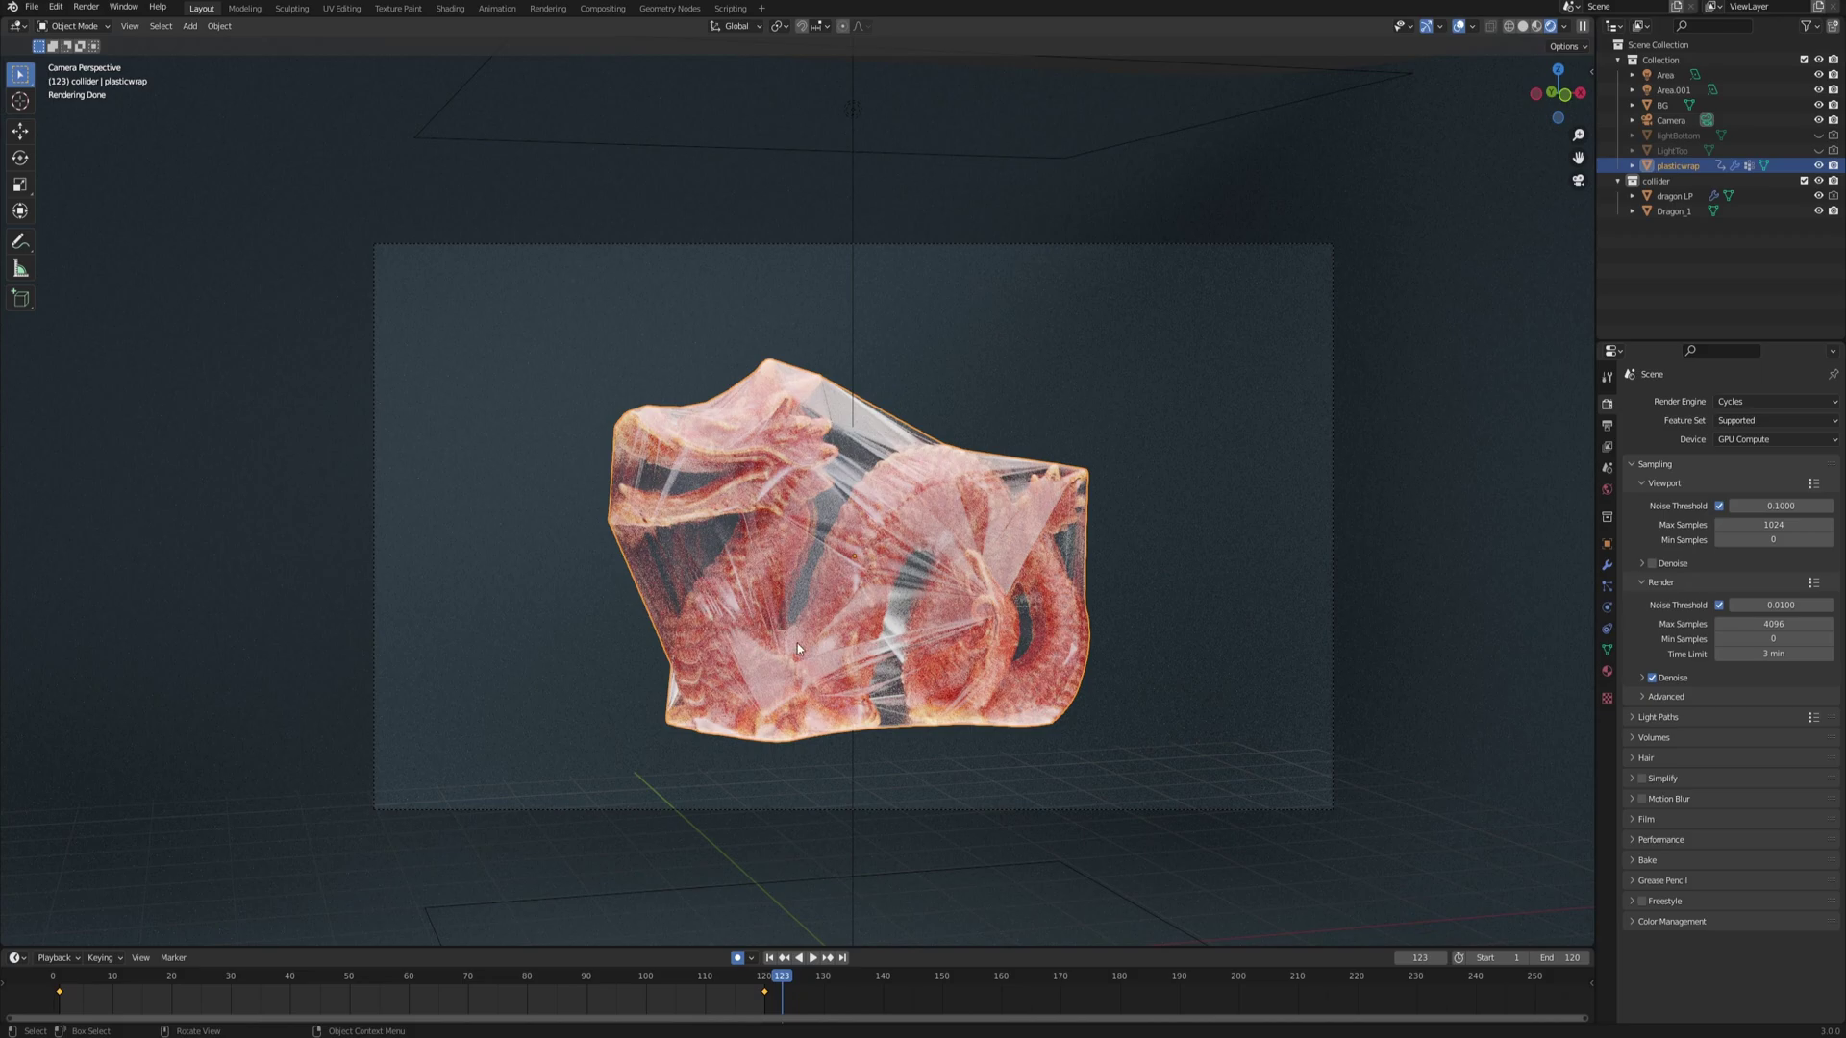
middle_drag(925, 513, 973, 560)
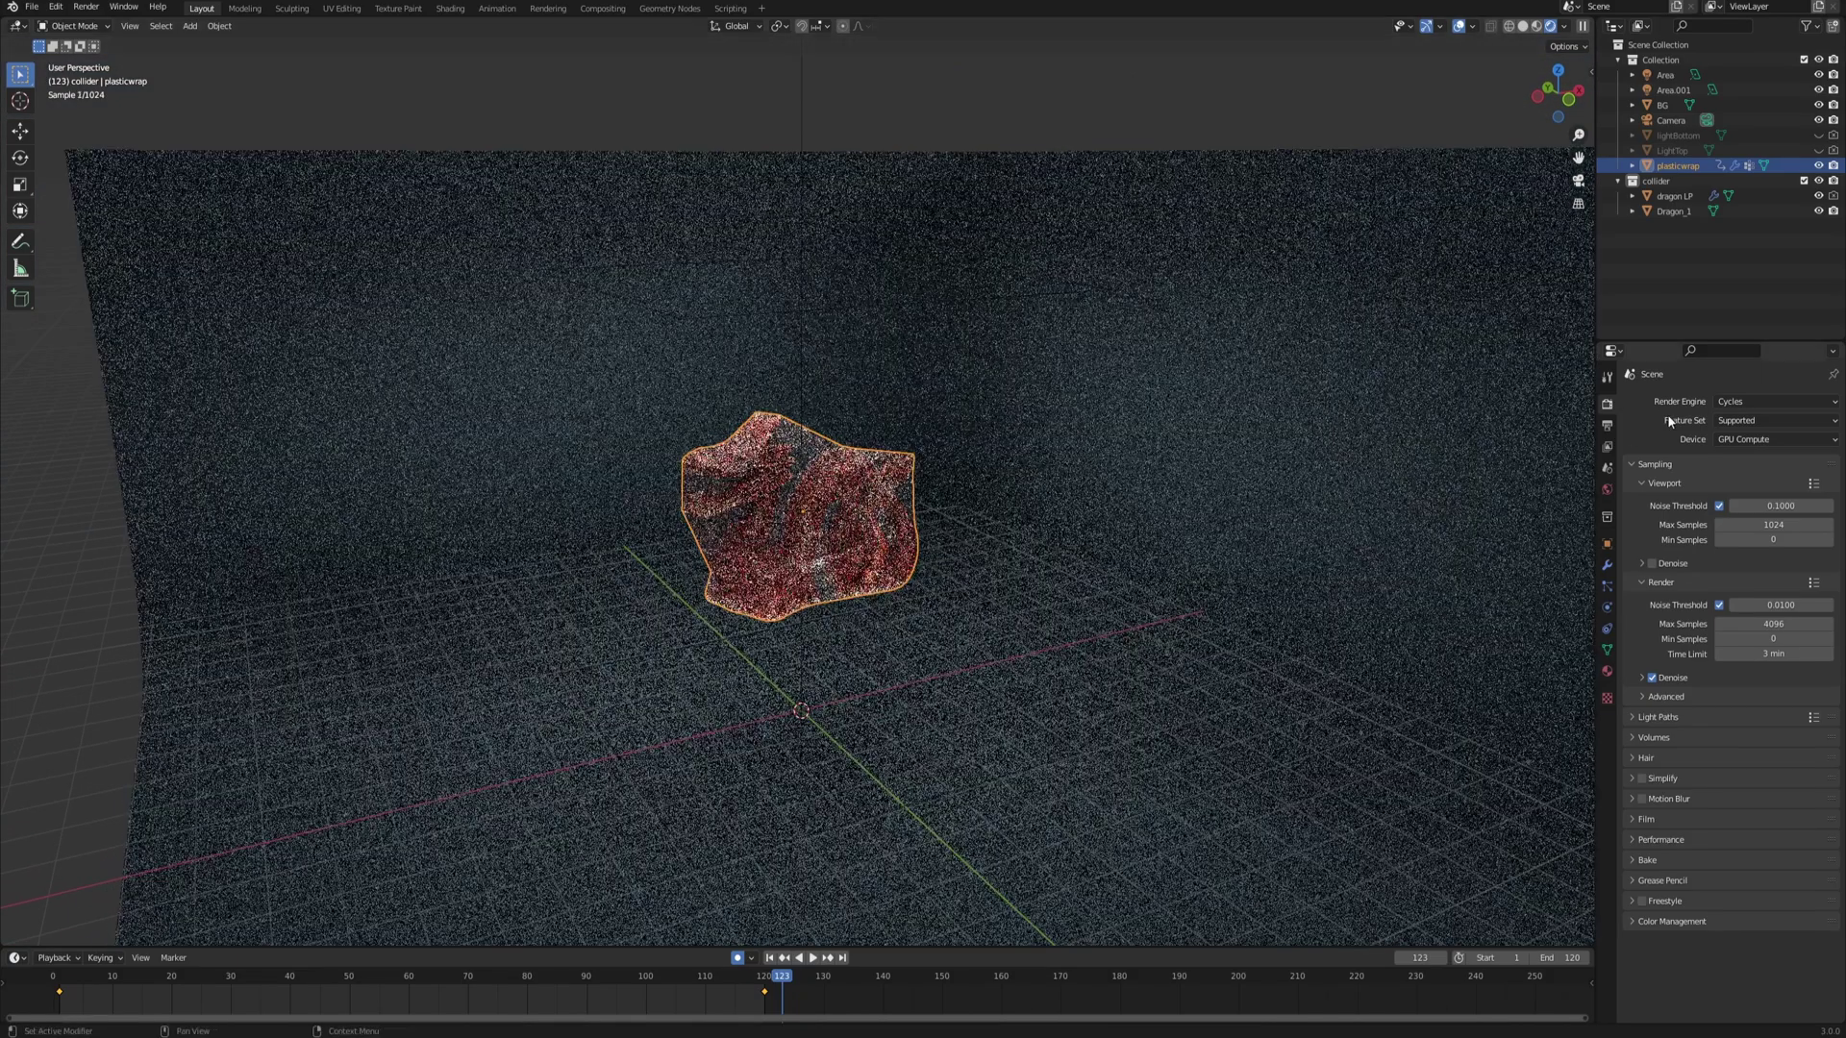
- Set the render engine back to Eevee and look over the wrapped dragon up close
click(1756, 402)
click(1756, 364)
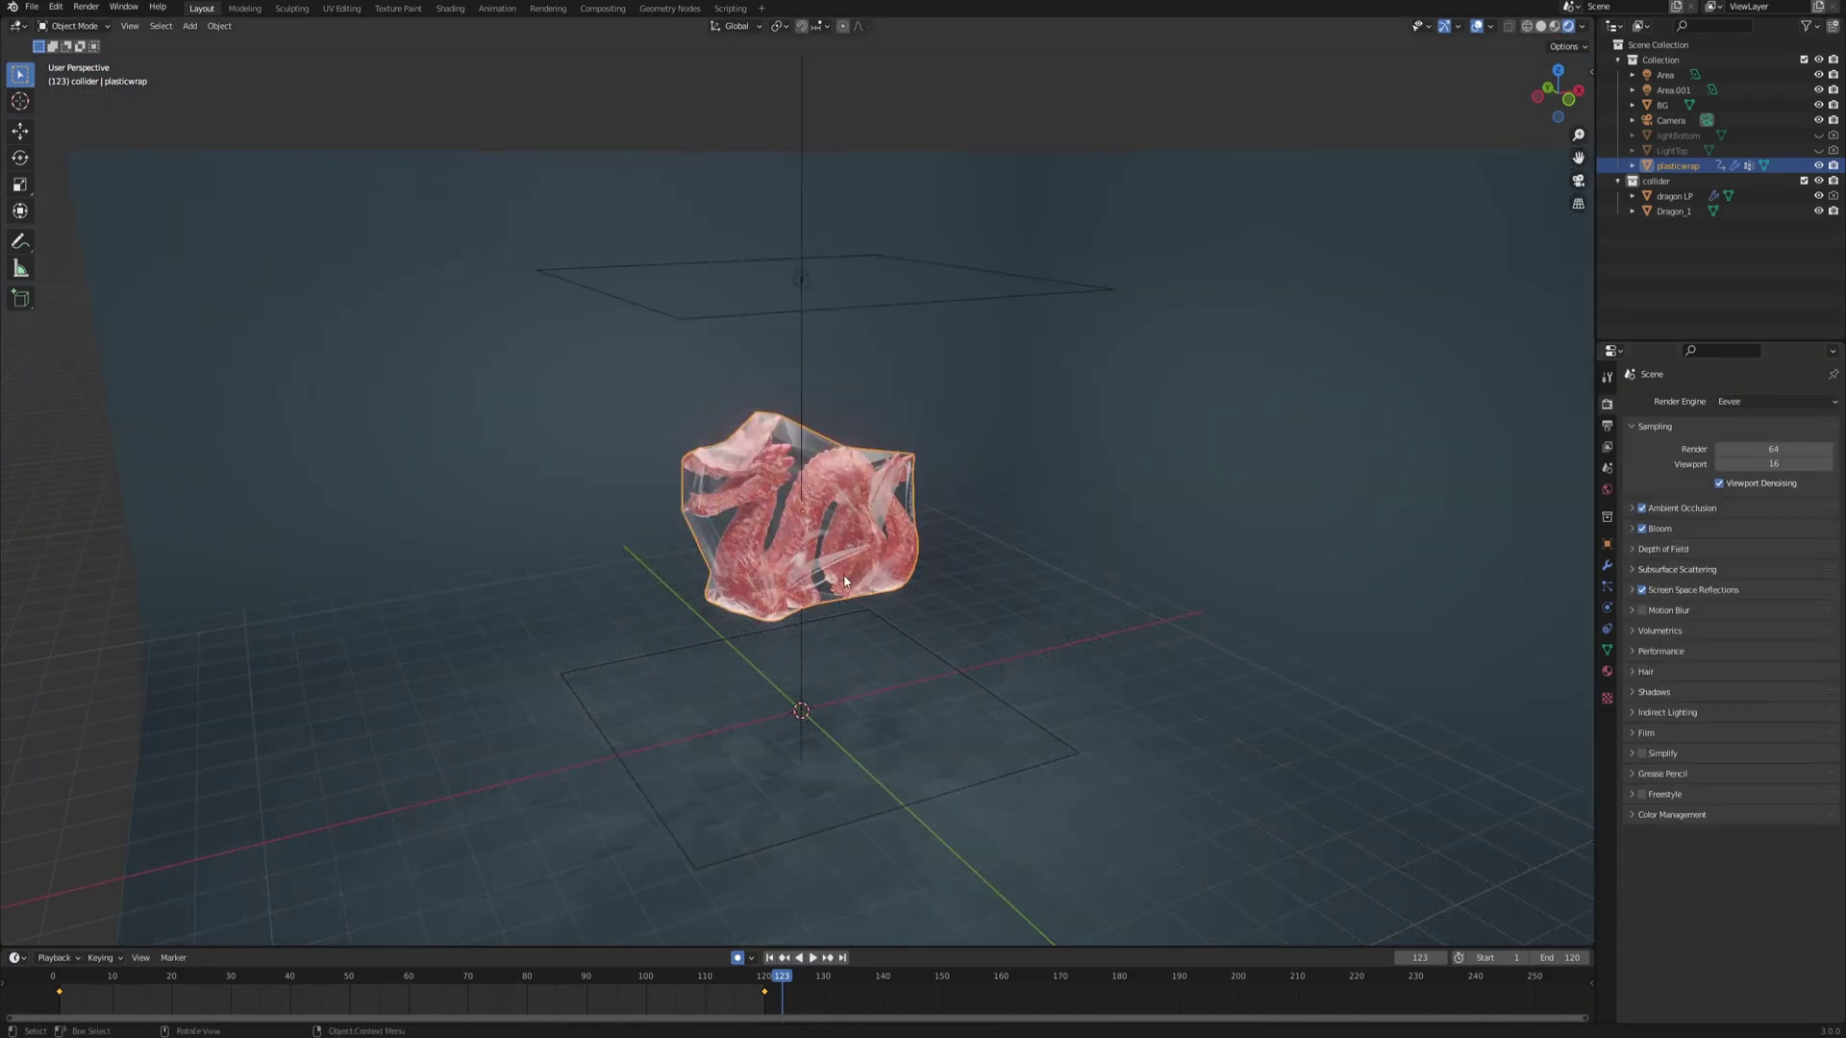
scroll(856, 554, up, 4)
middle_drag(894, 532, 793, 487)
scroll(896, 477, up, 2)
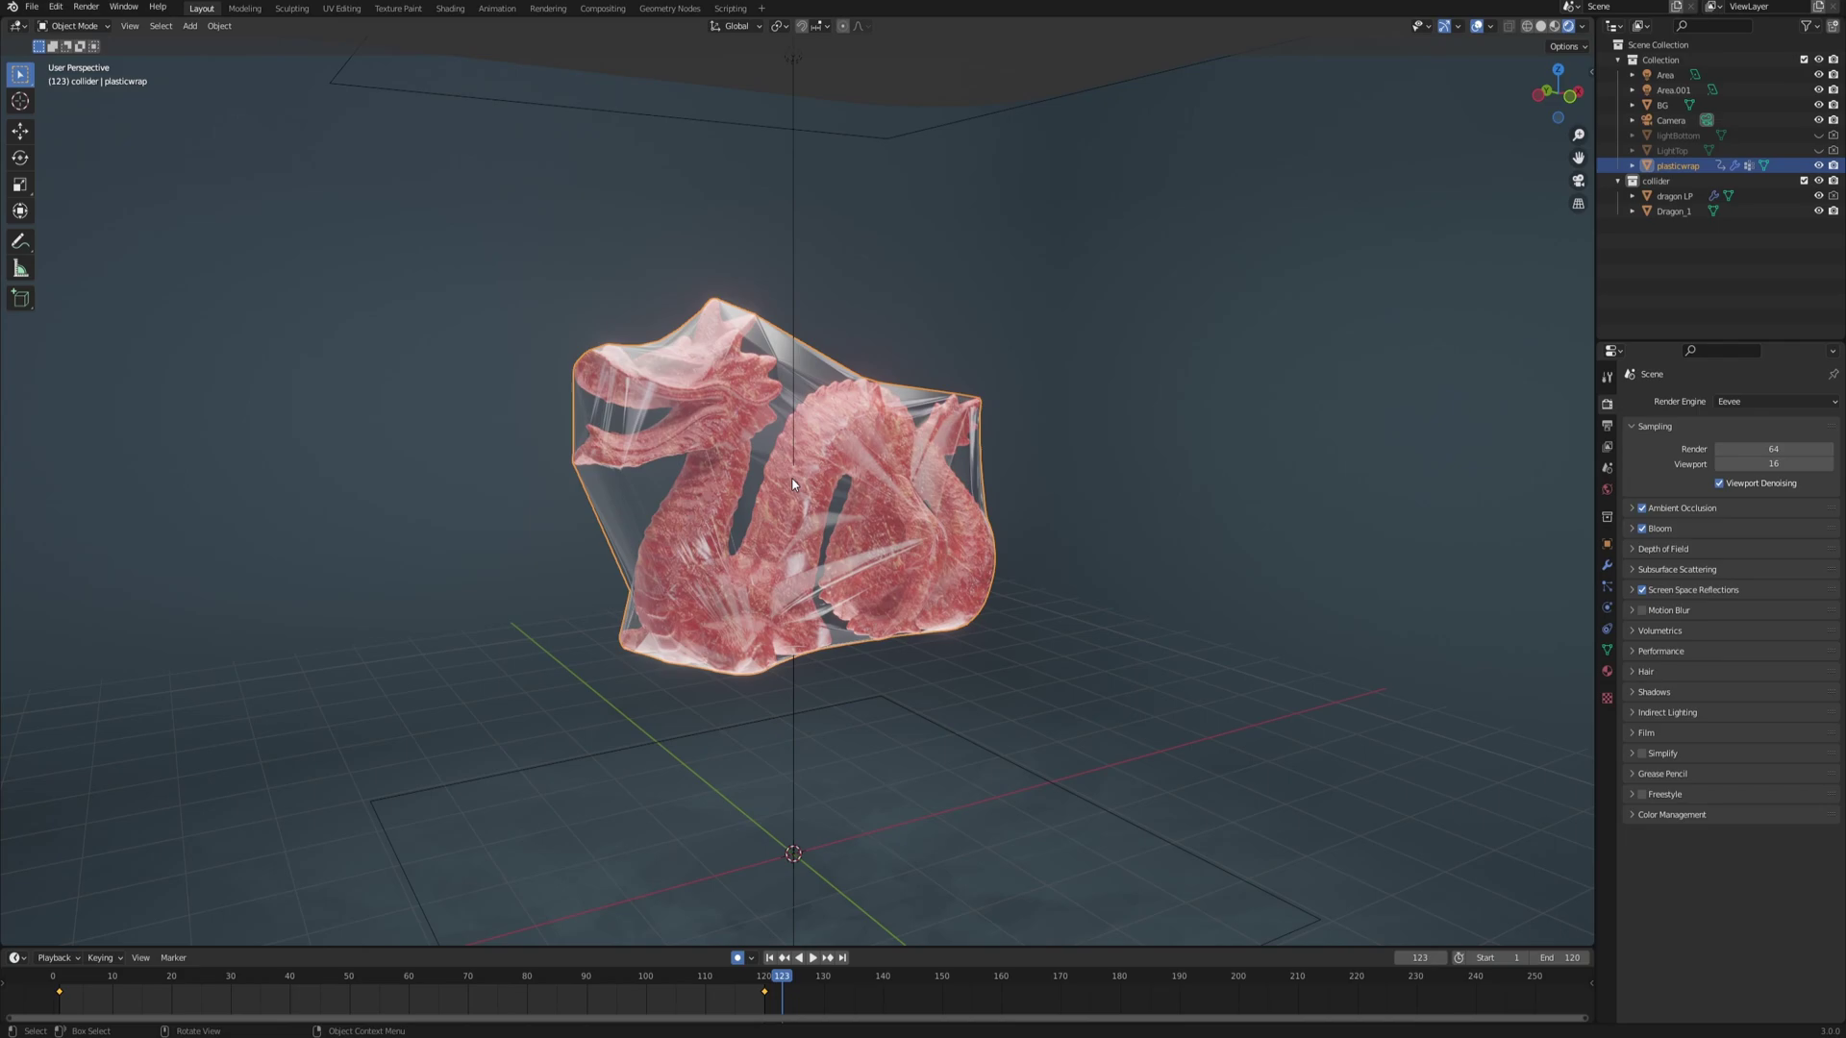
middle_drag(843, 483, 798, 491)
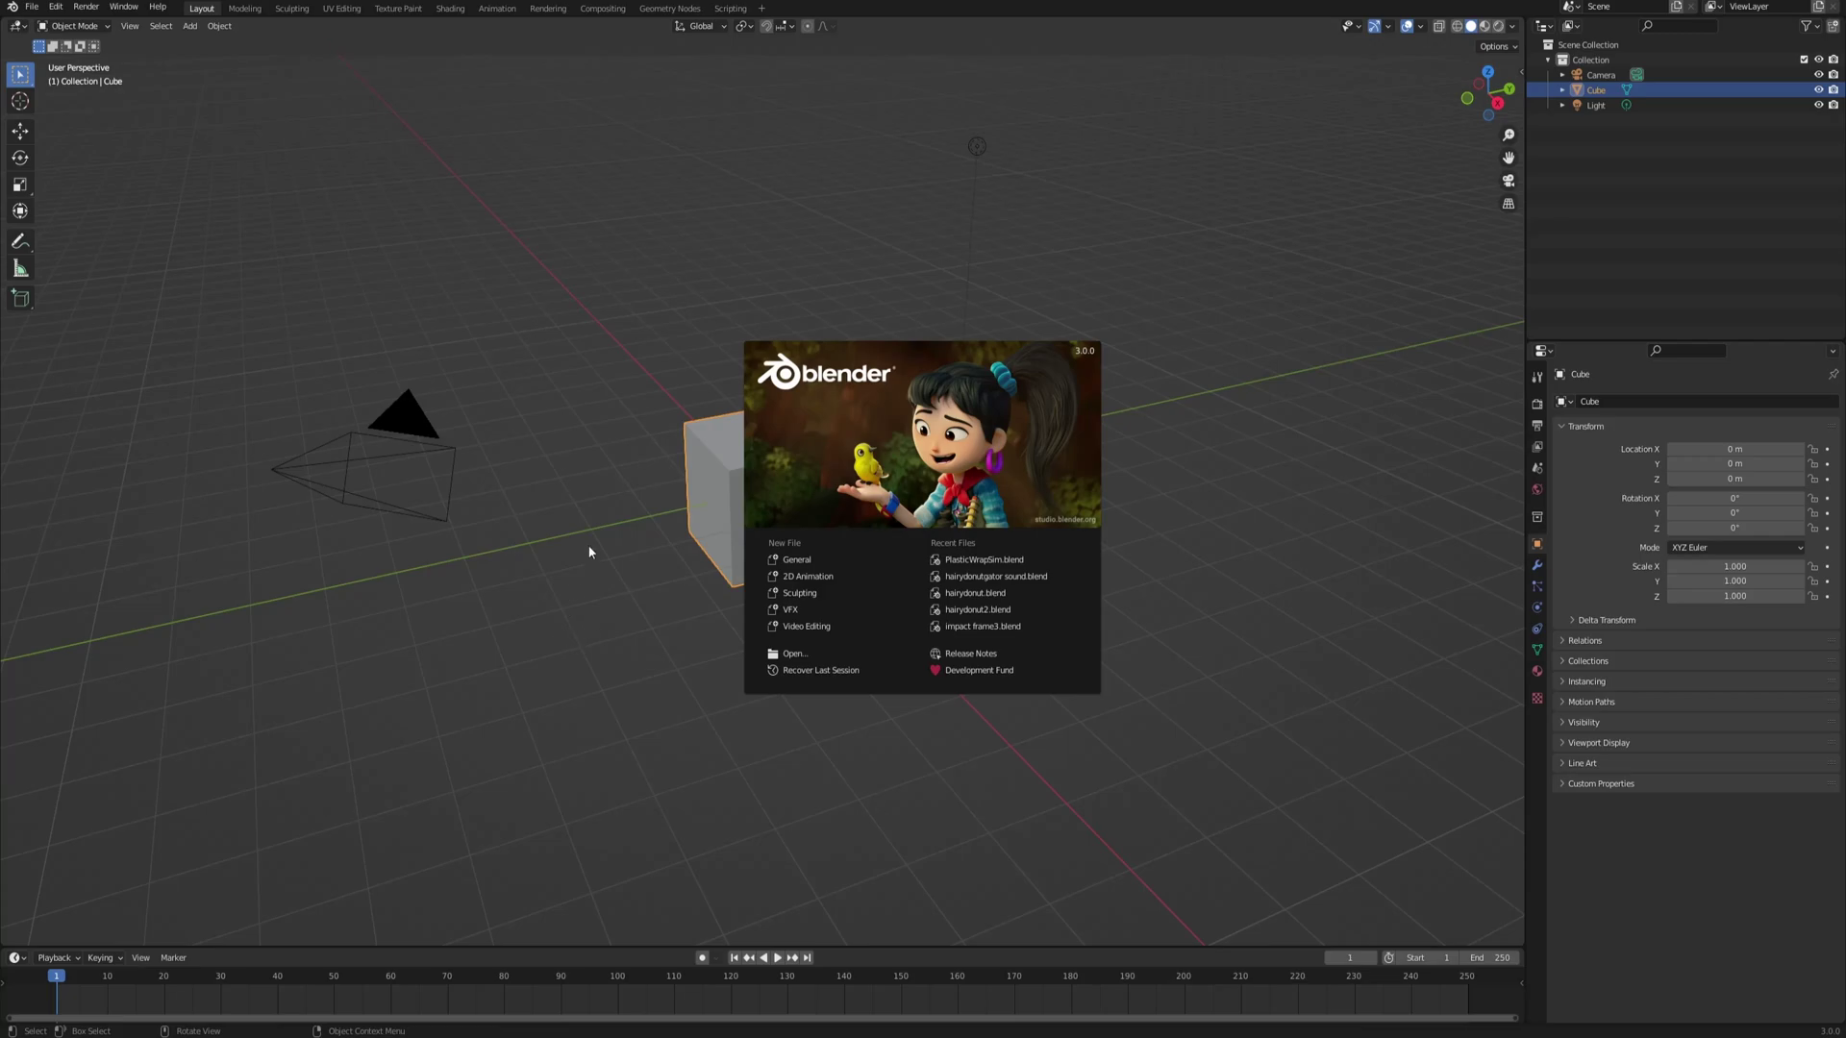
- Dismiss the splash screen and delete all default objects from the new scene
click(590, 552)
key(a)
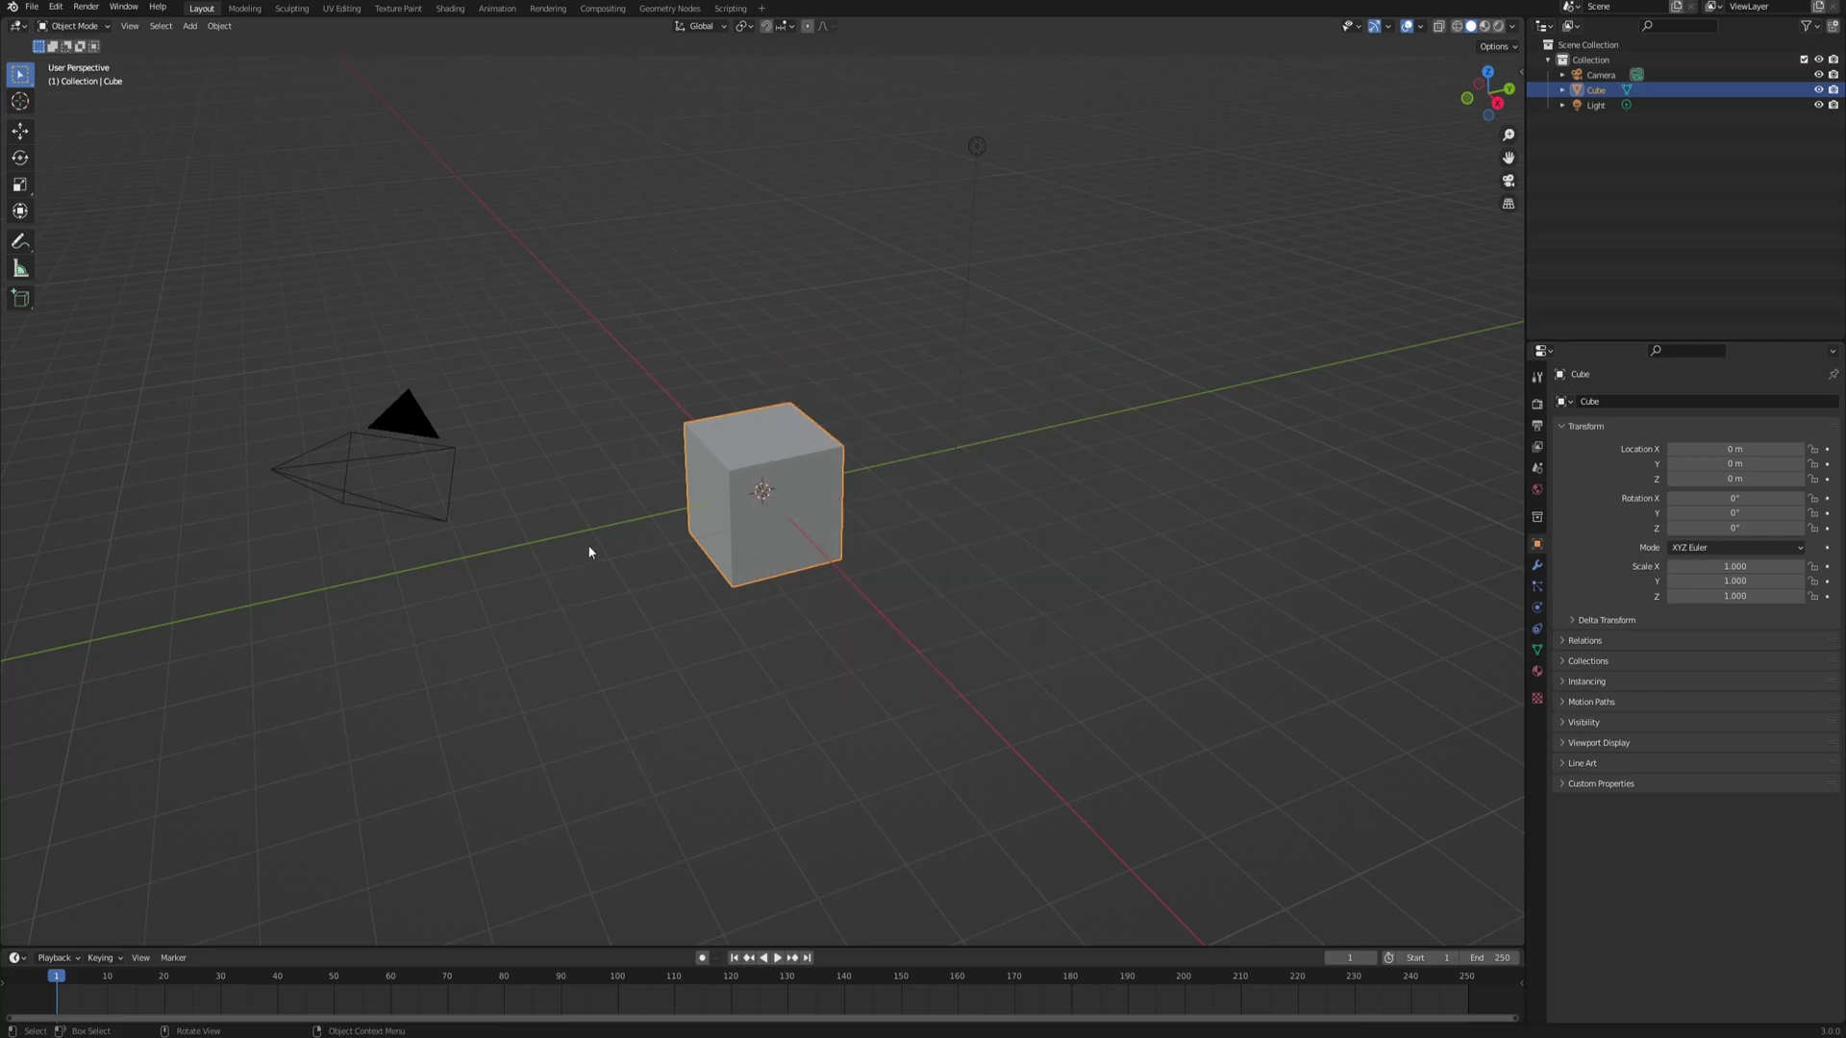
key(x)
click(594, 539)
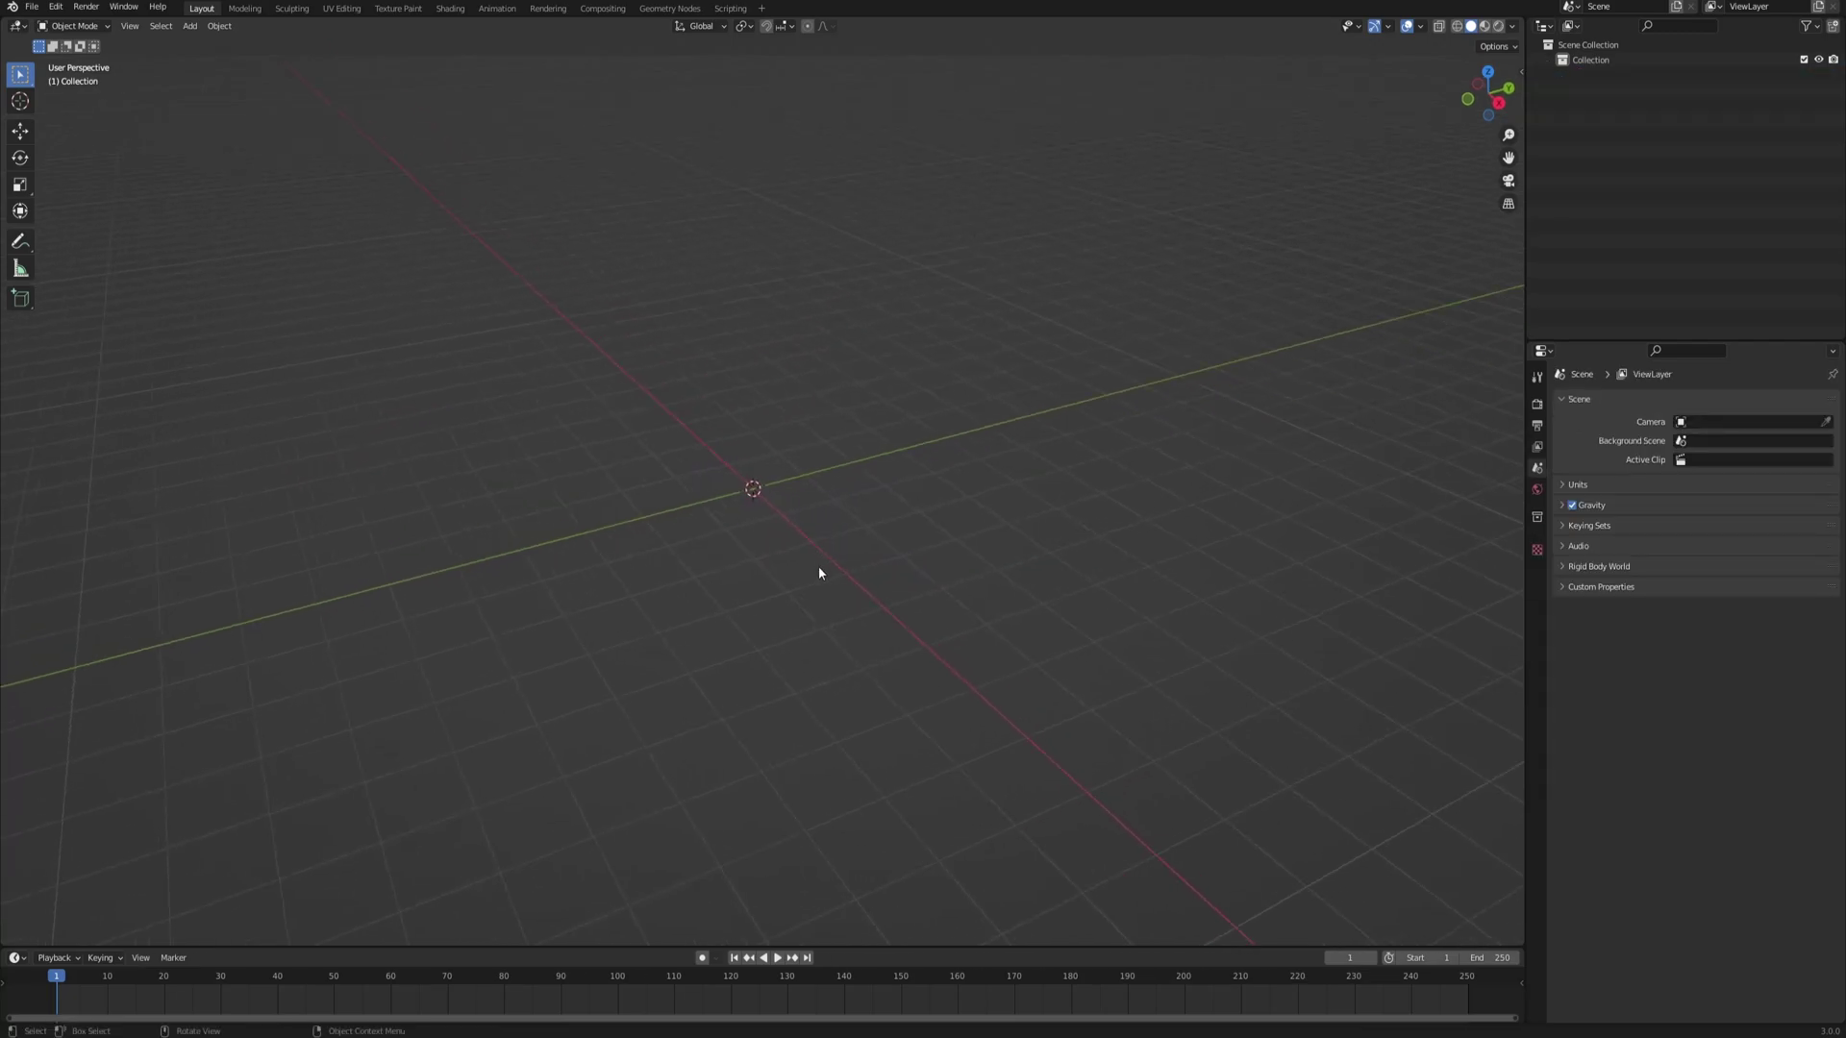
- Switch to the browser and check the usage terms for the scans on the Three D Scans website
key(alt+Tab)
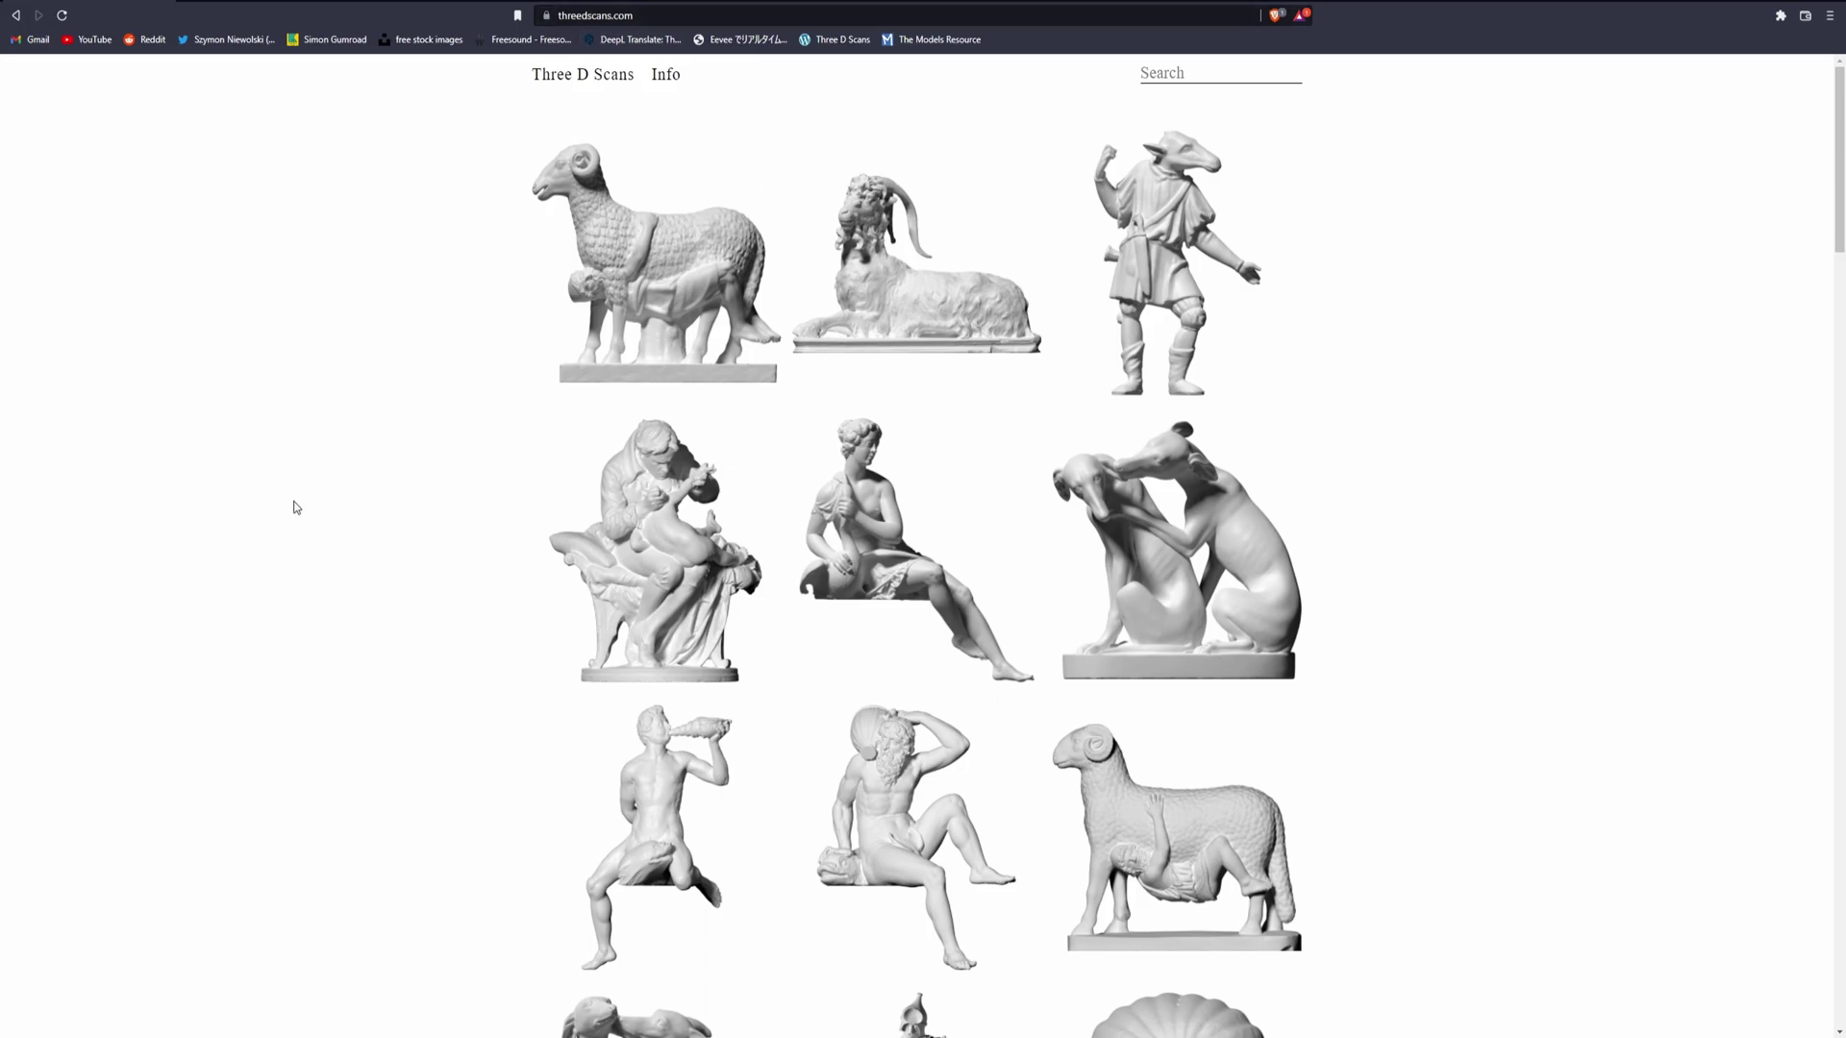
scroll(804, 391, down, 2)
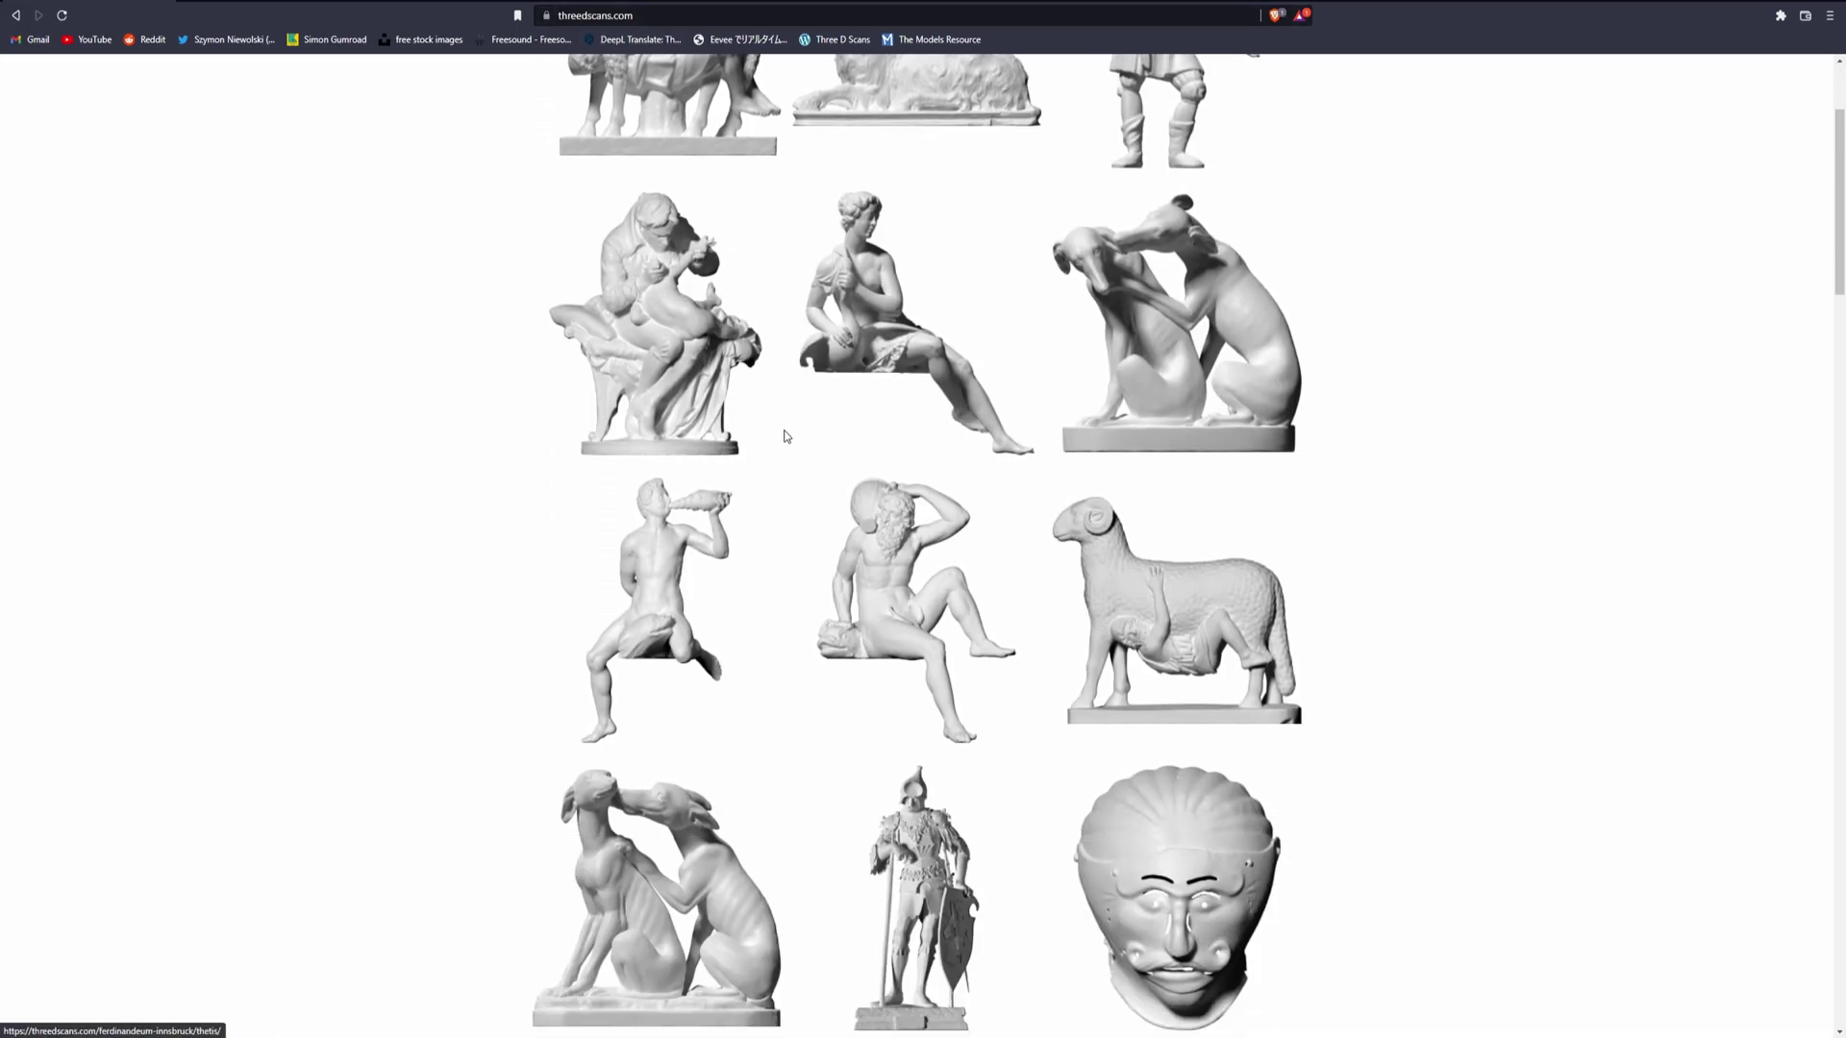
scroll(785, 435, up, 2)
click(673, 88)
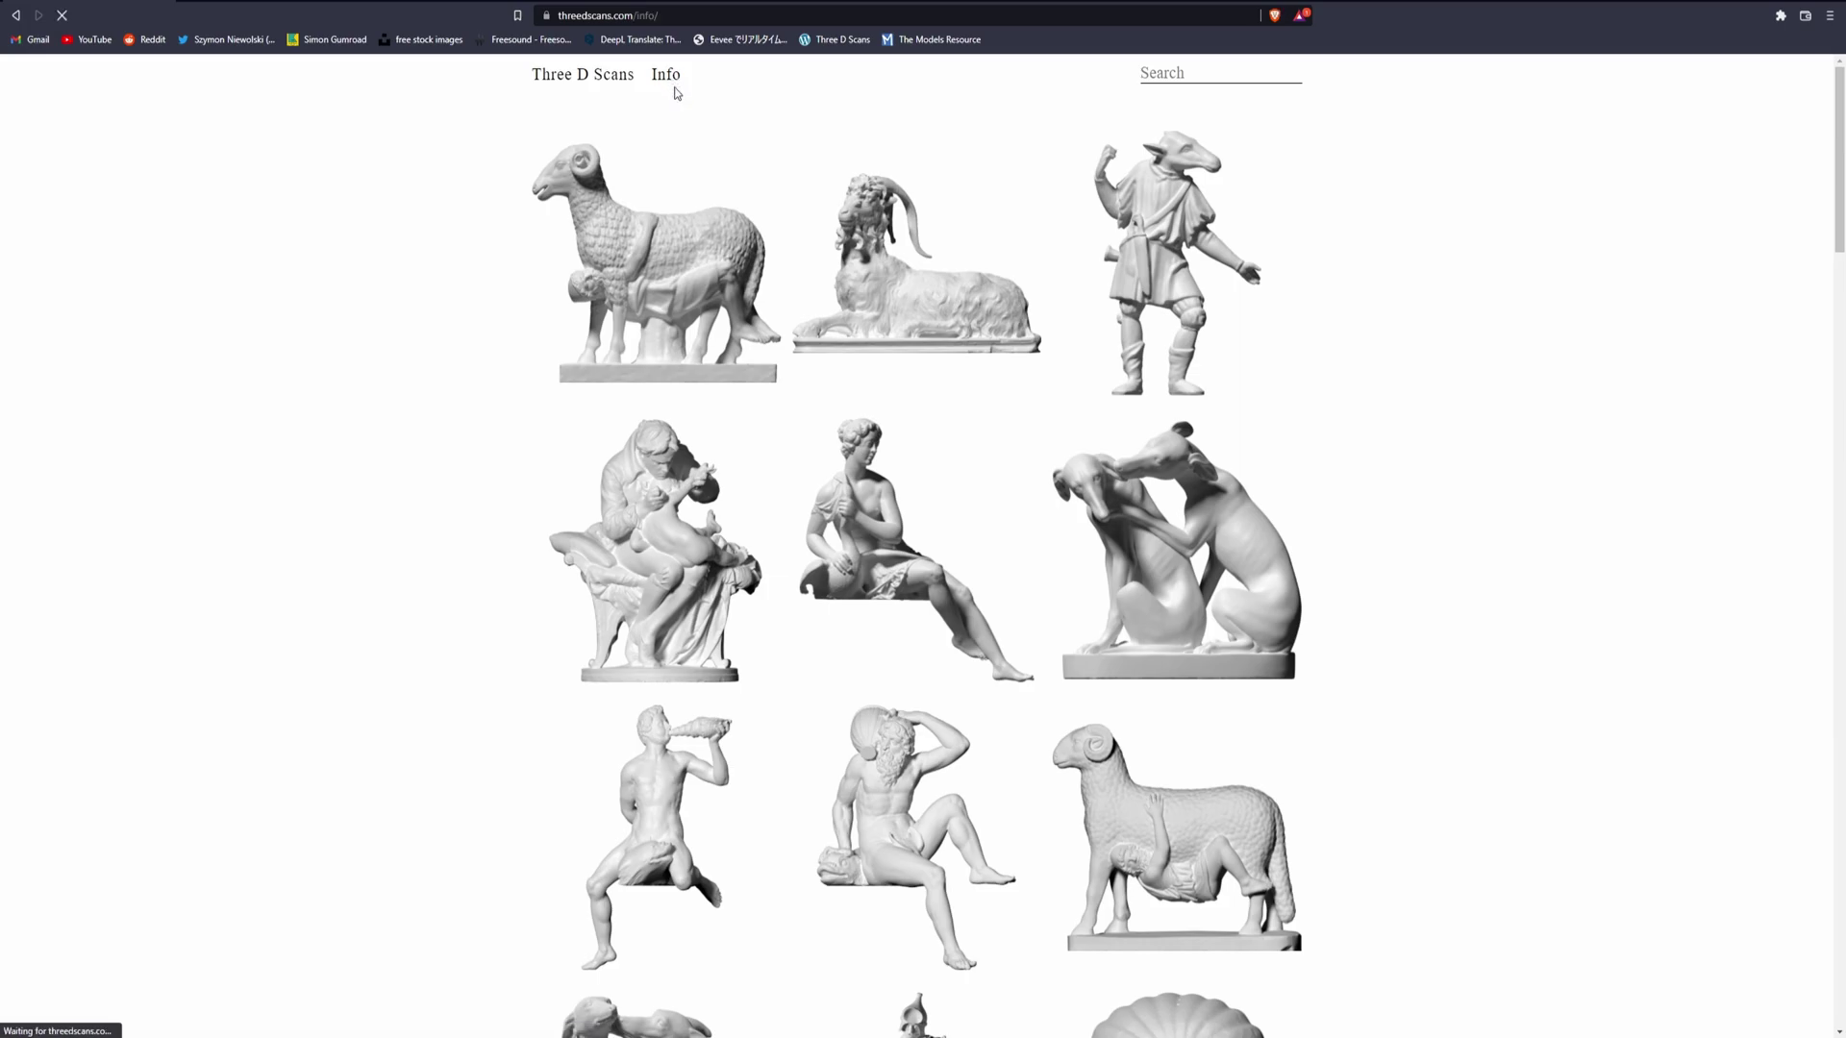
drag(776, 116, 1050, 131)
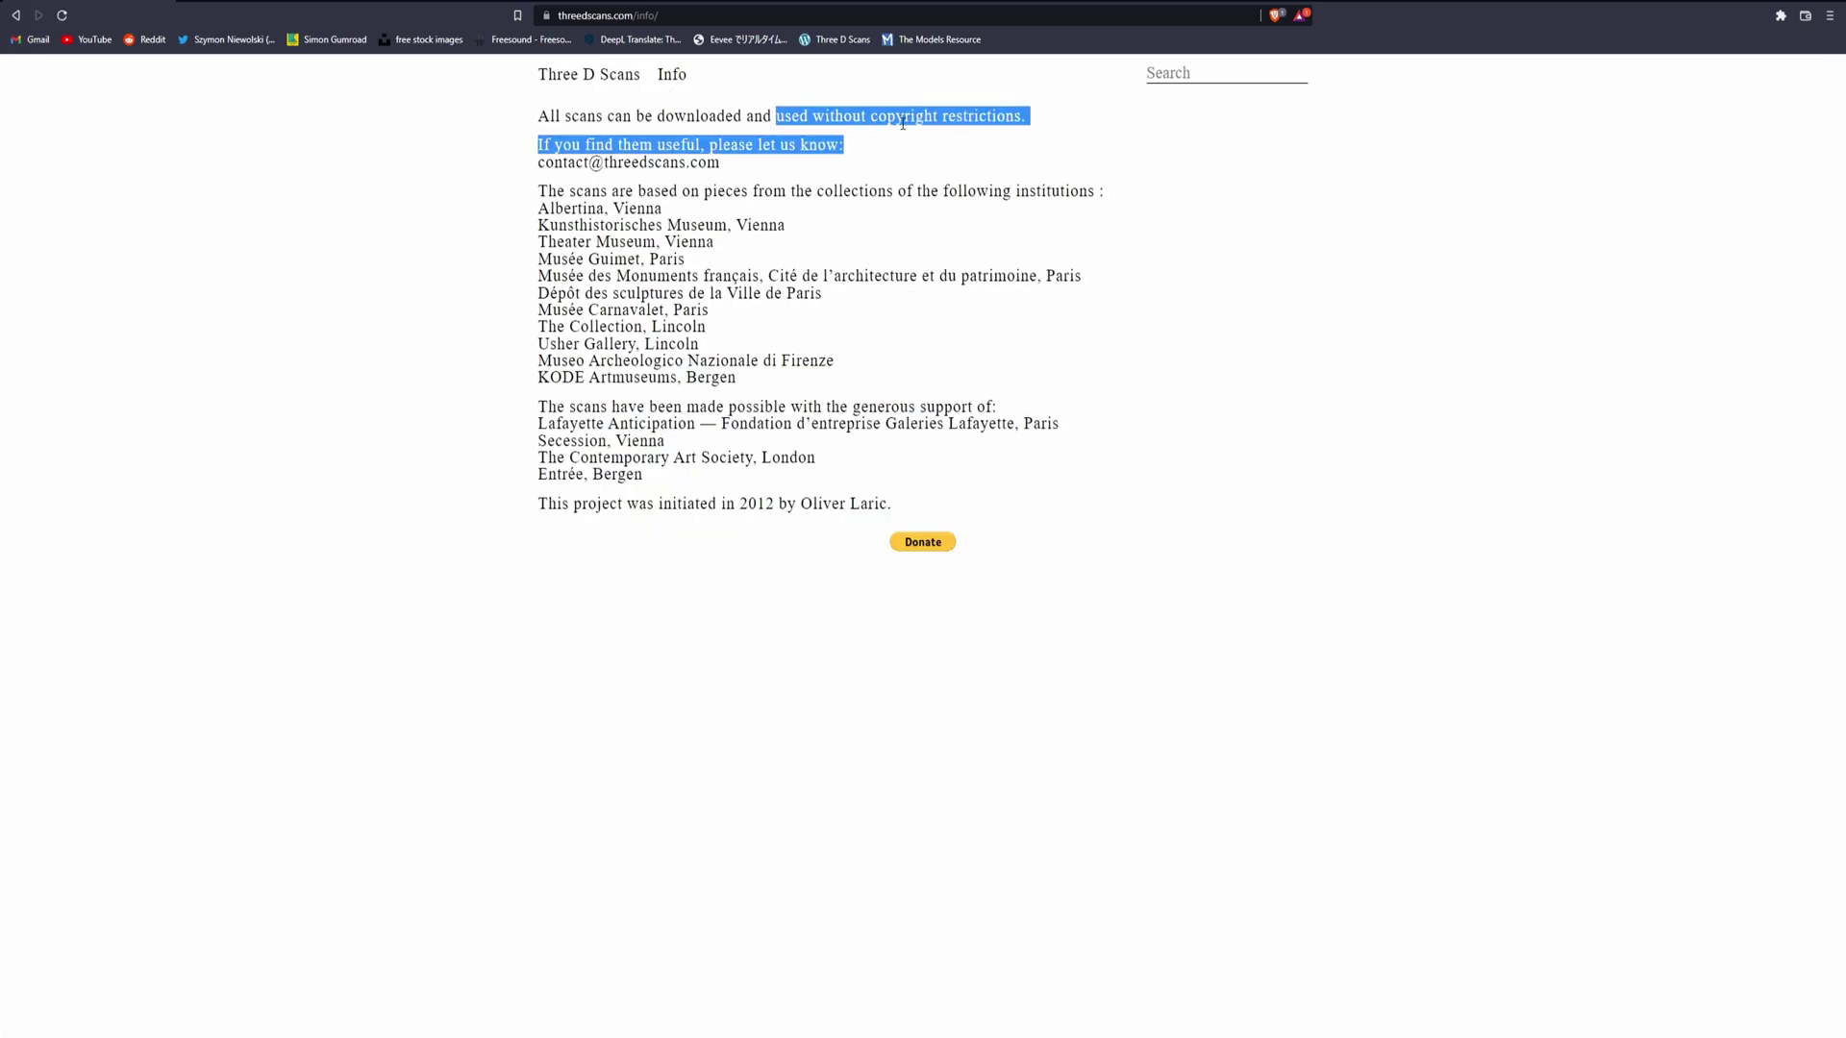
- Return to the Three D Scans home page and browse the gallery of sculpture scans
click(606, 77)
scroll(480, 554, down, 7)
scroll(480, 555, down, 2)
scroll(943, 439, down, 15)
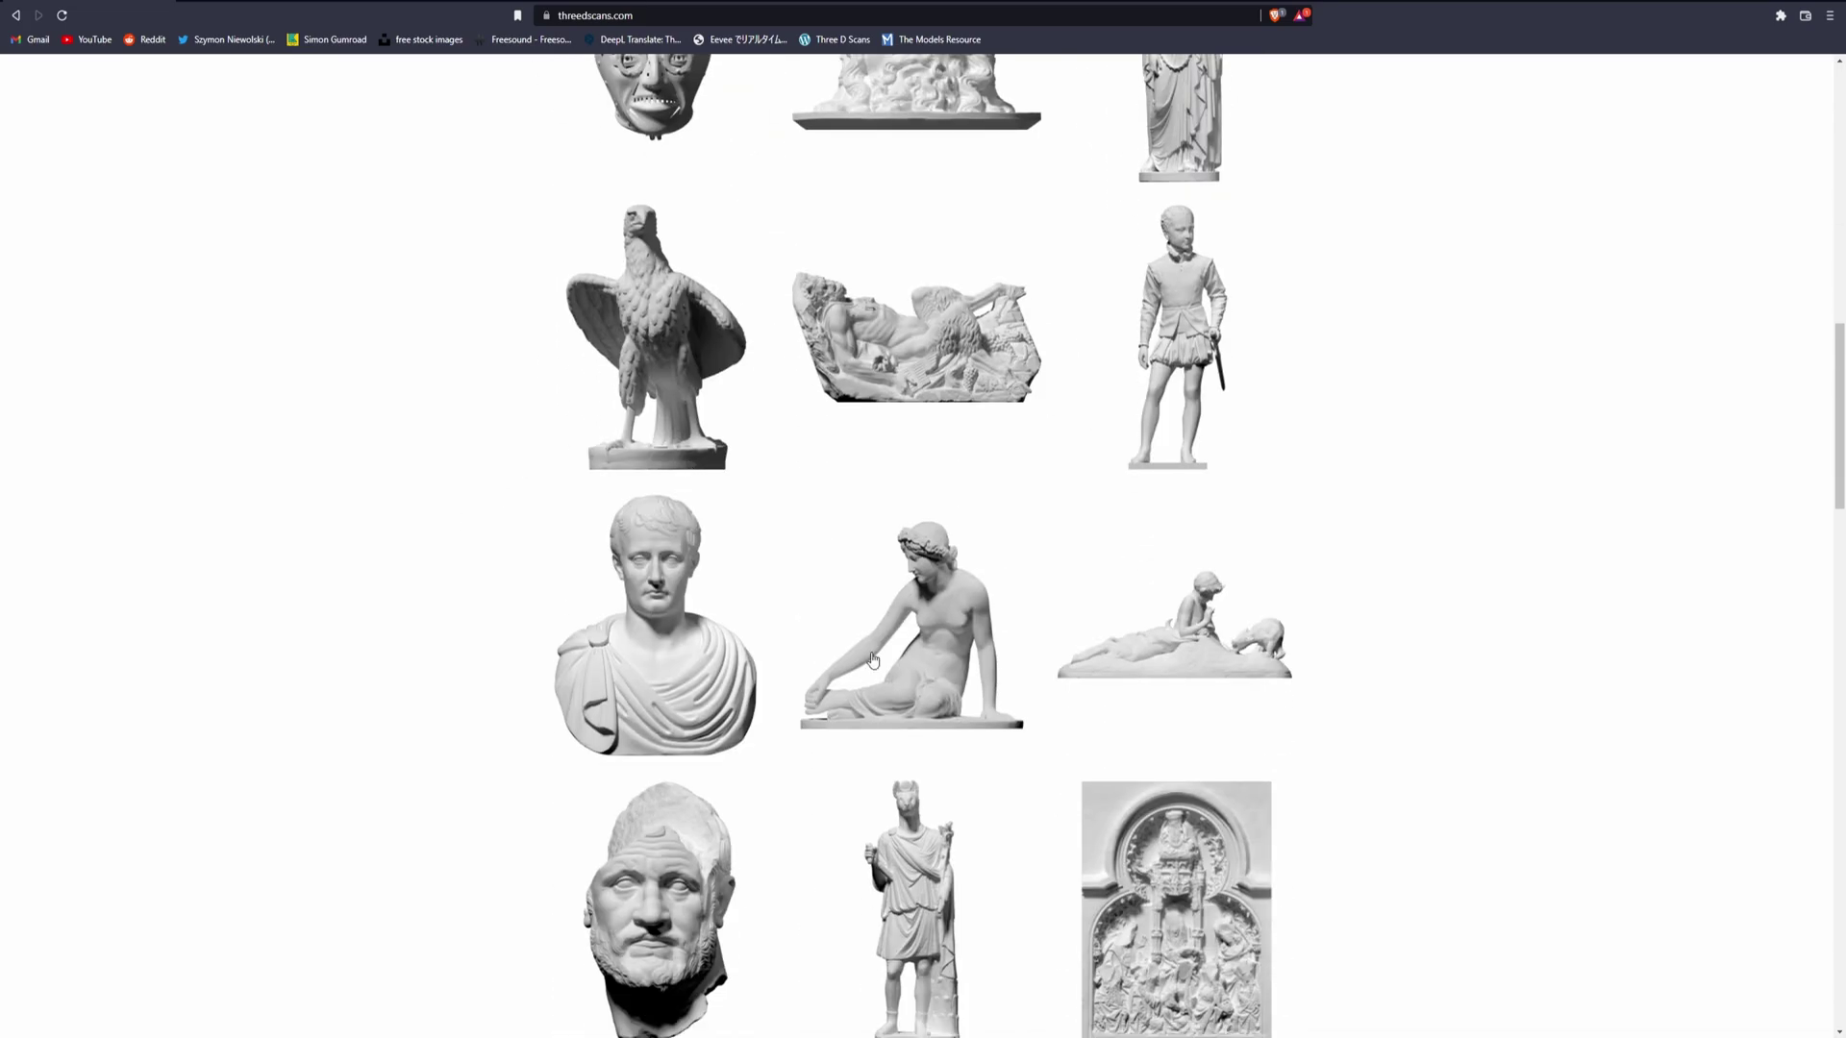
scroll(943, 592, down, 3)
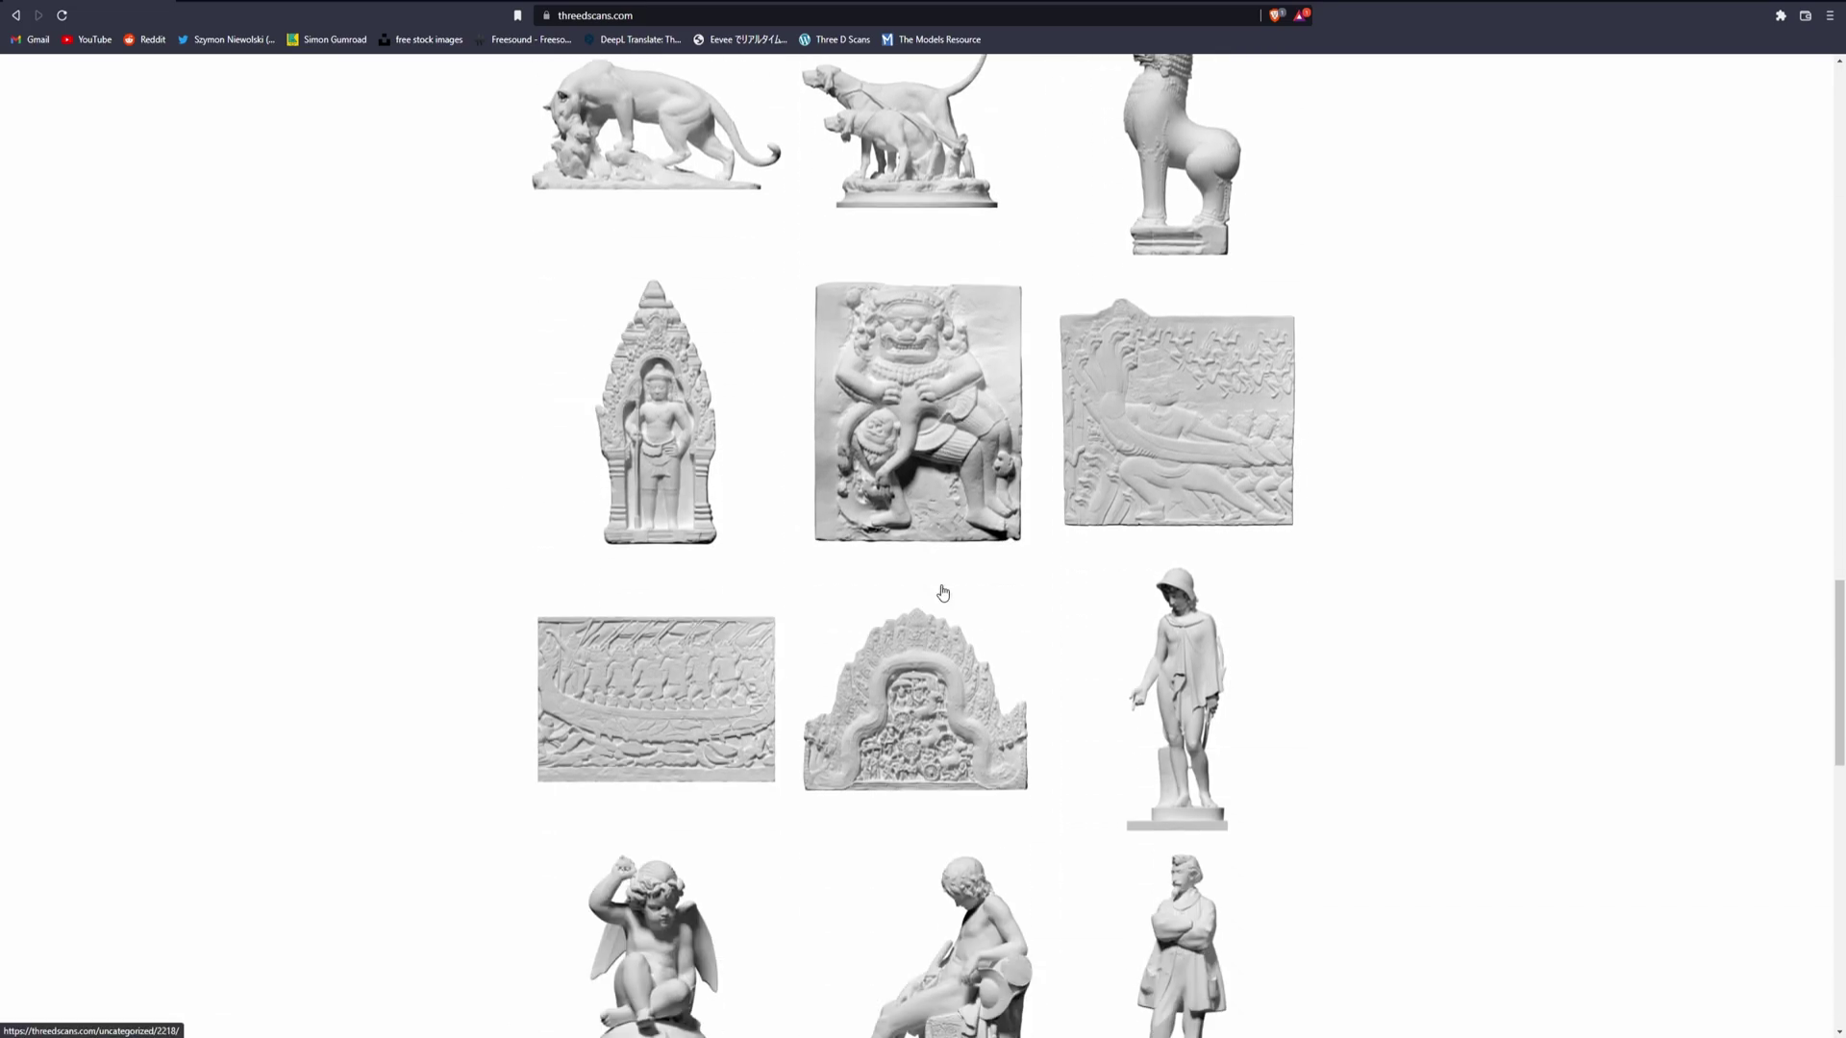
scroll(1180, 723, down, 8)
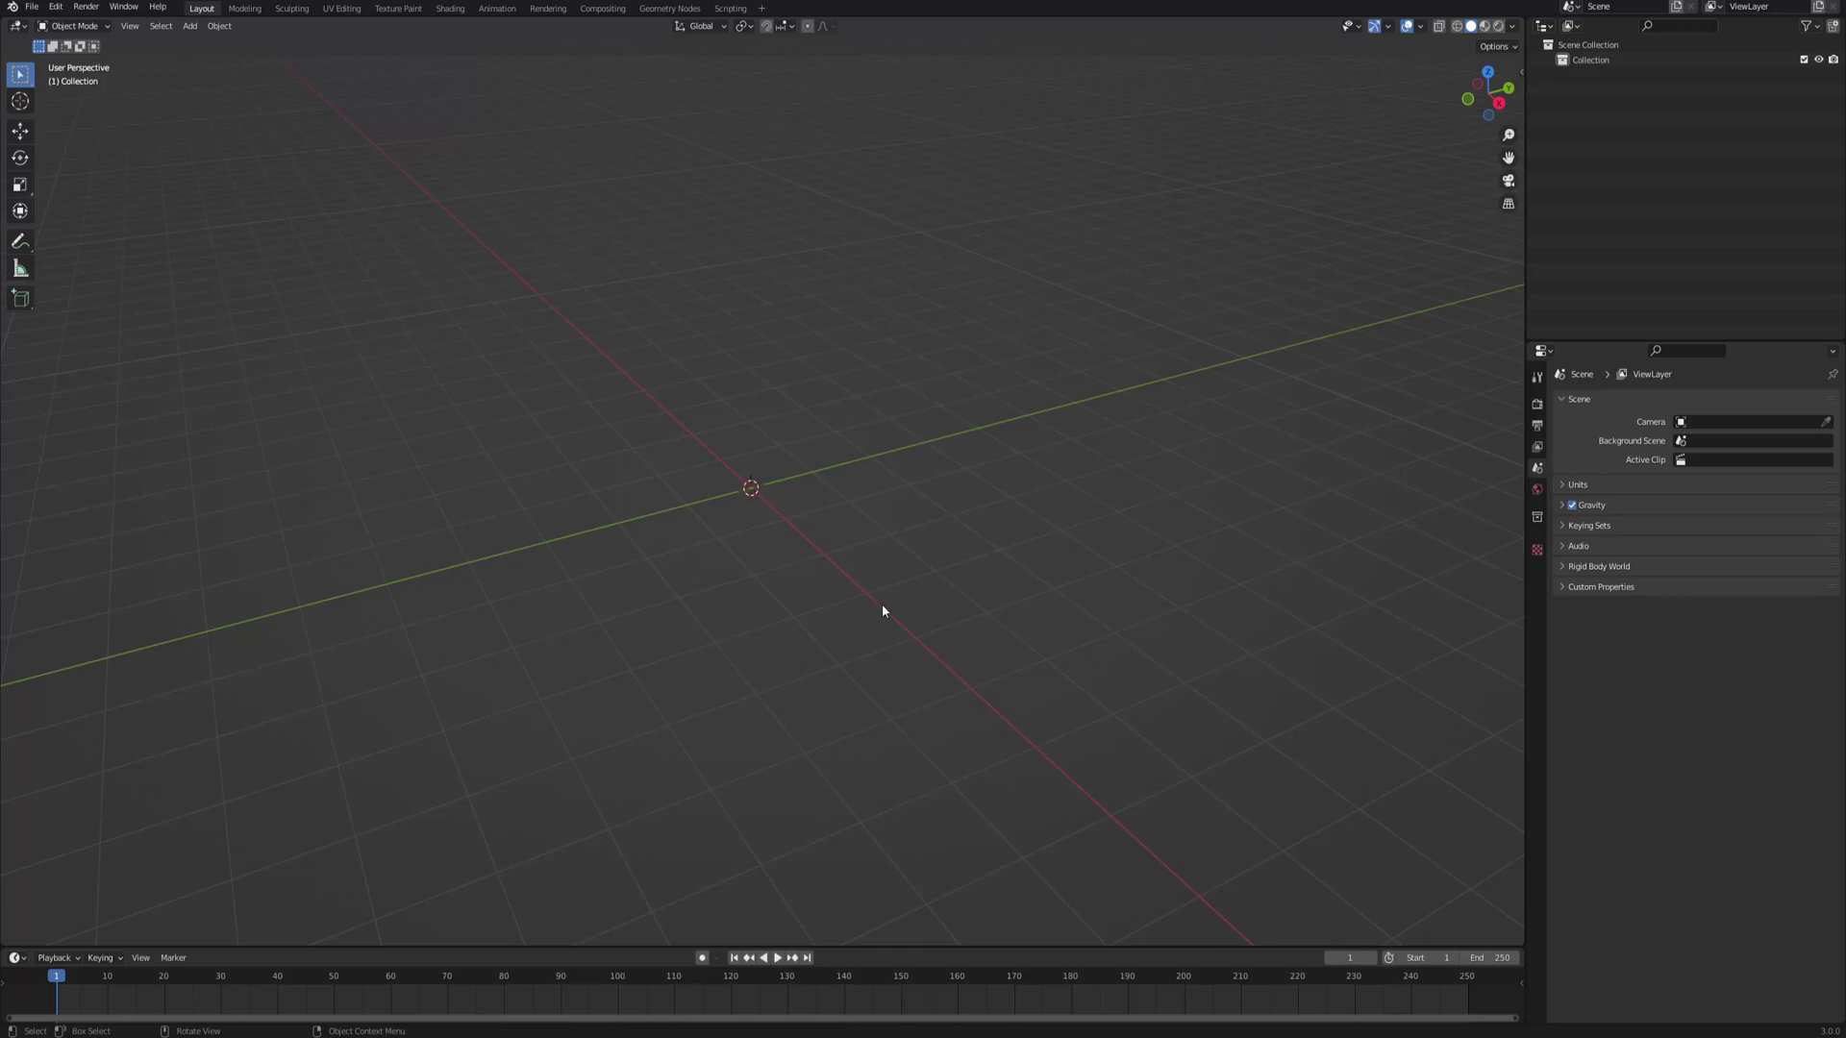
- Switch to Blender and import the dragon scan as a Wavefront OBJ file
middle_drag(742, 582, 739, 526)
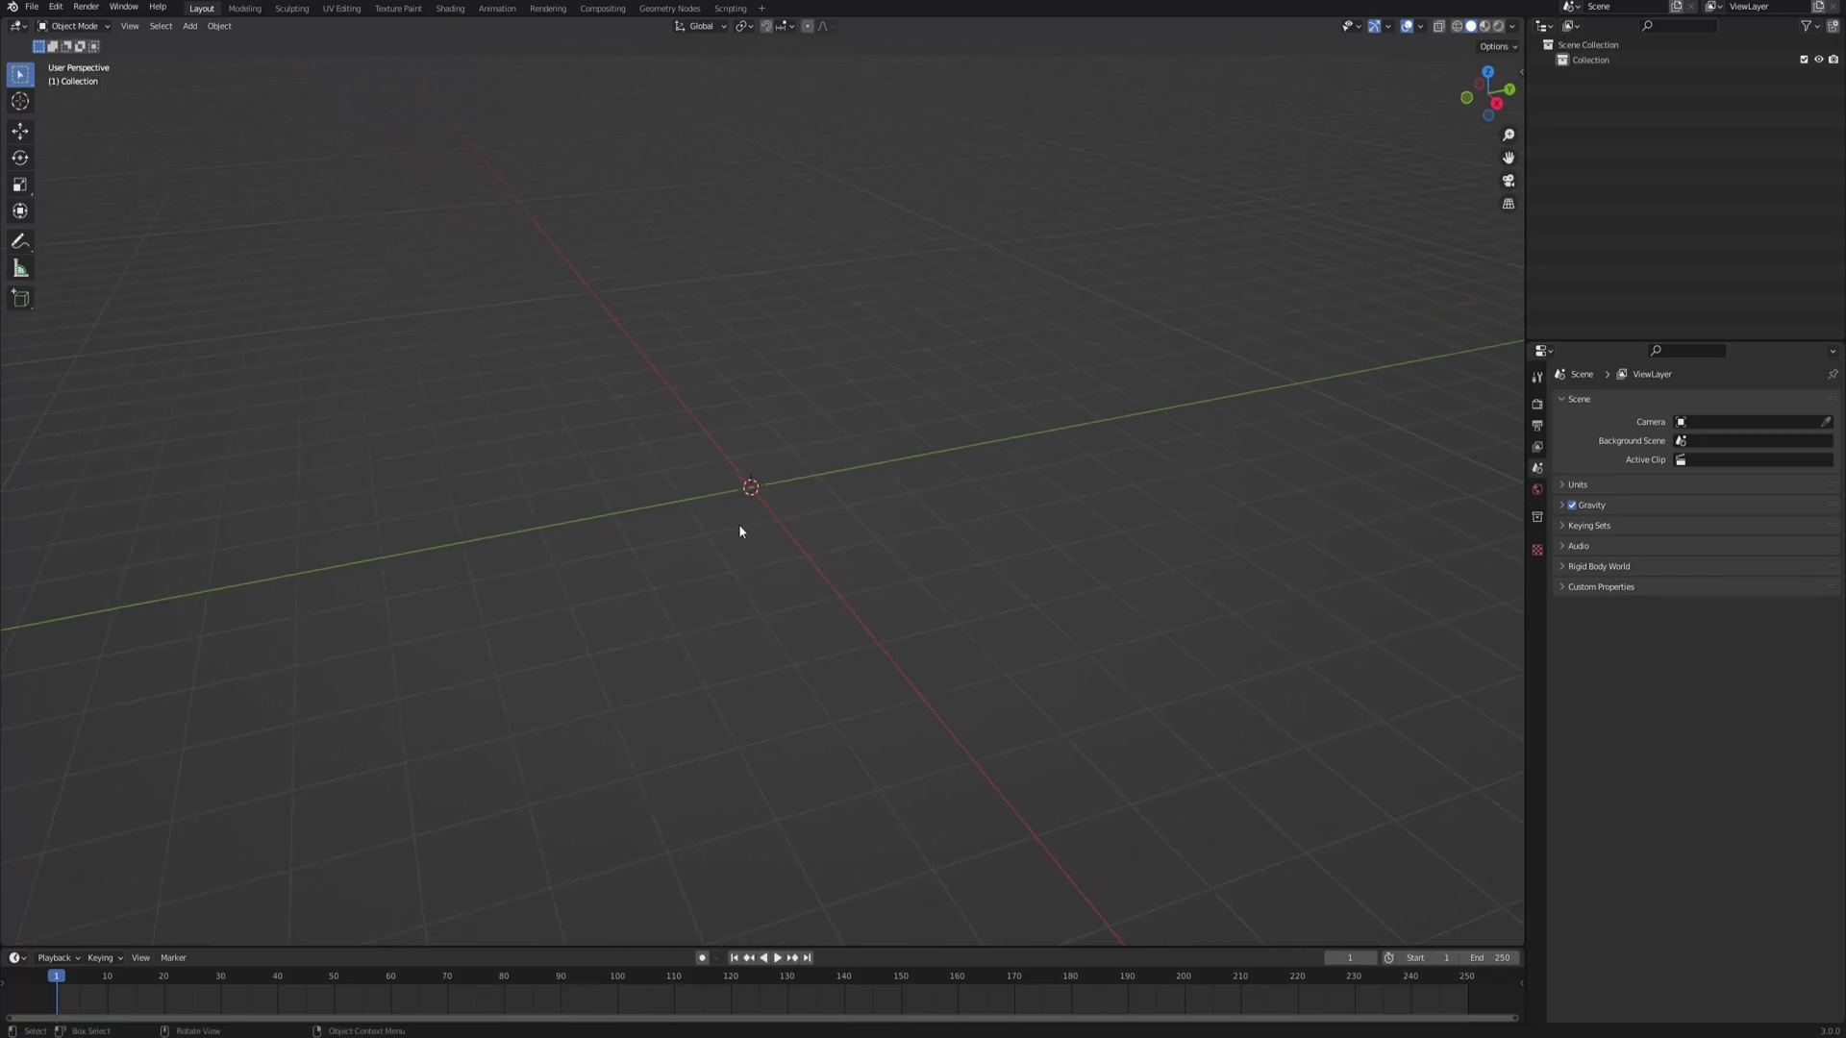
click(32, 8)
mouse_move(58, 211)
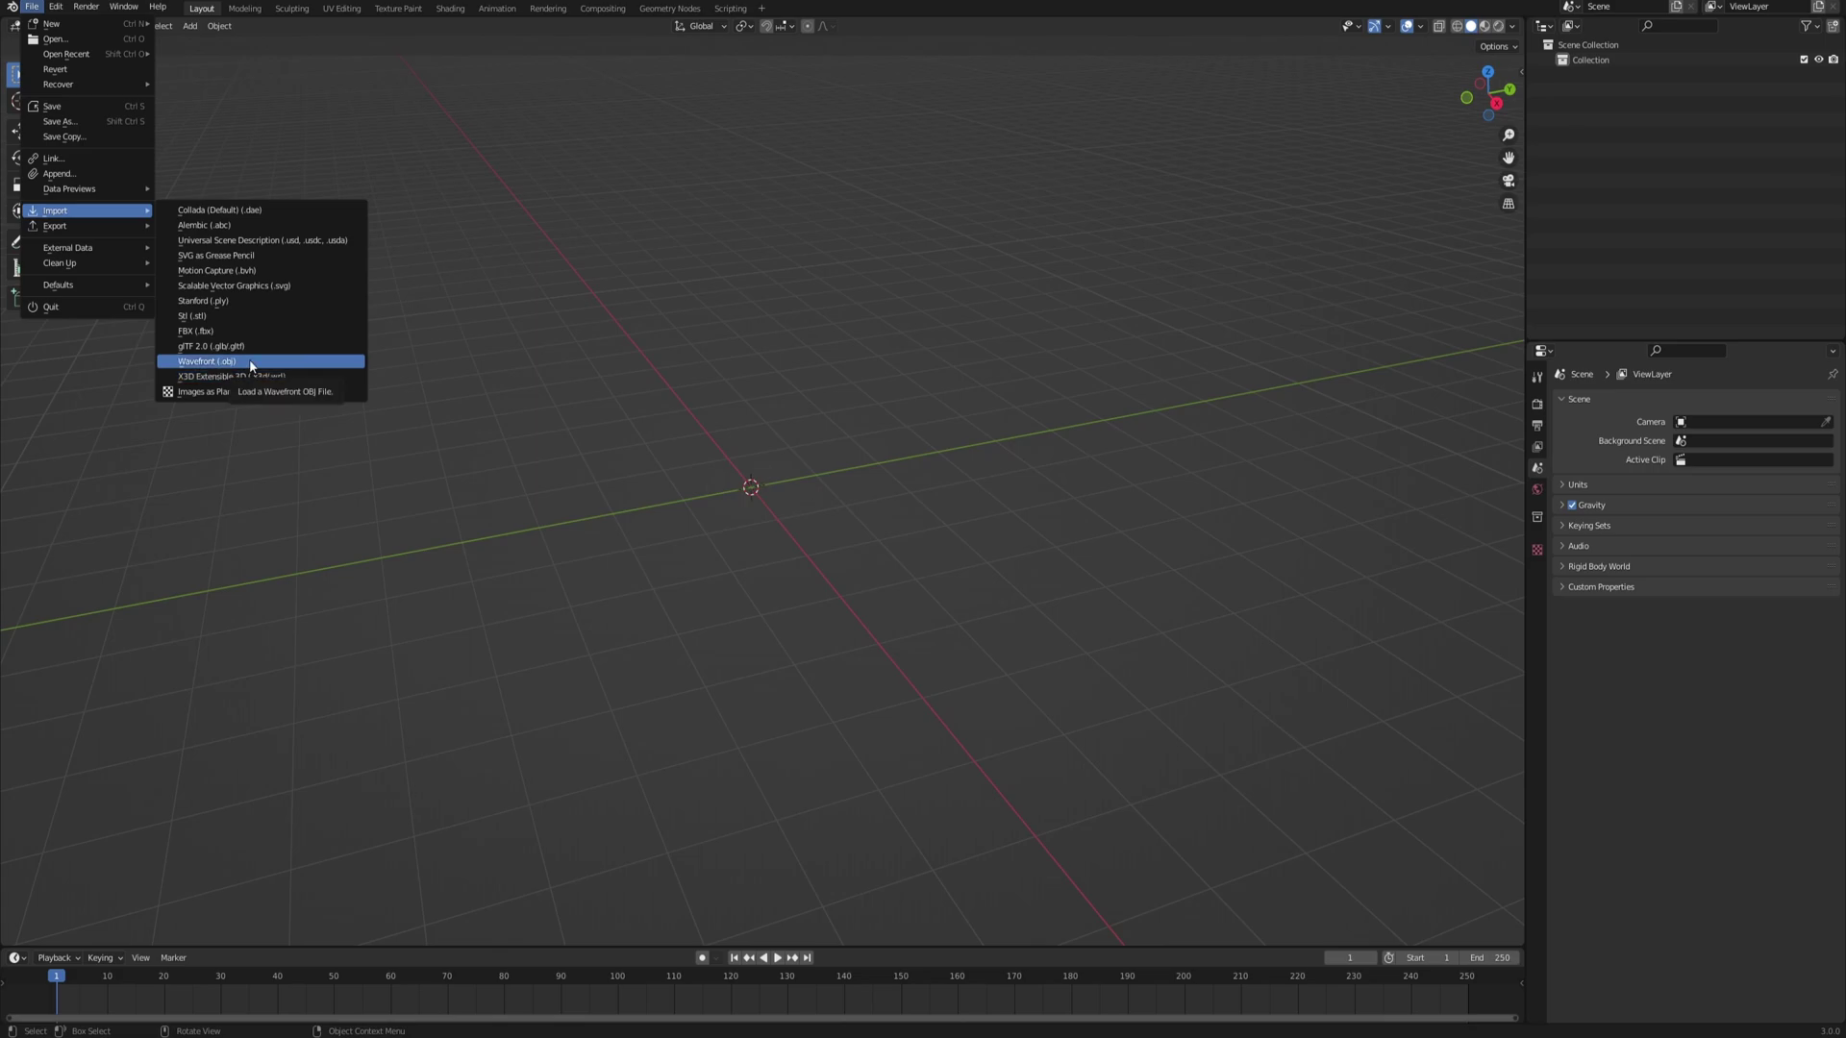
click(250, 362)
double_click(760, 363)
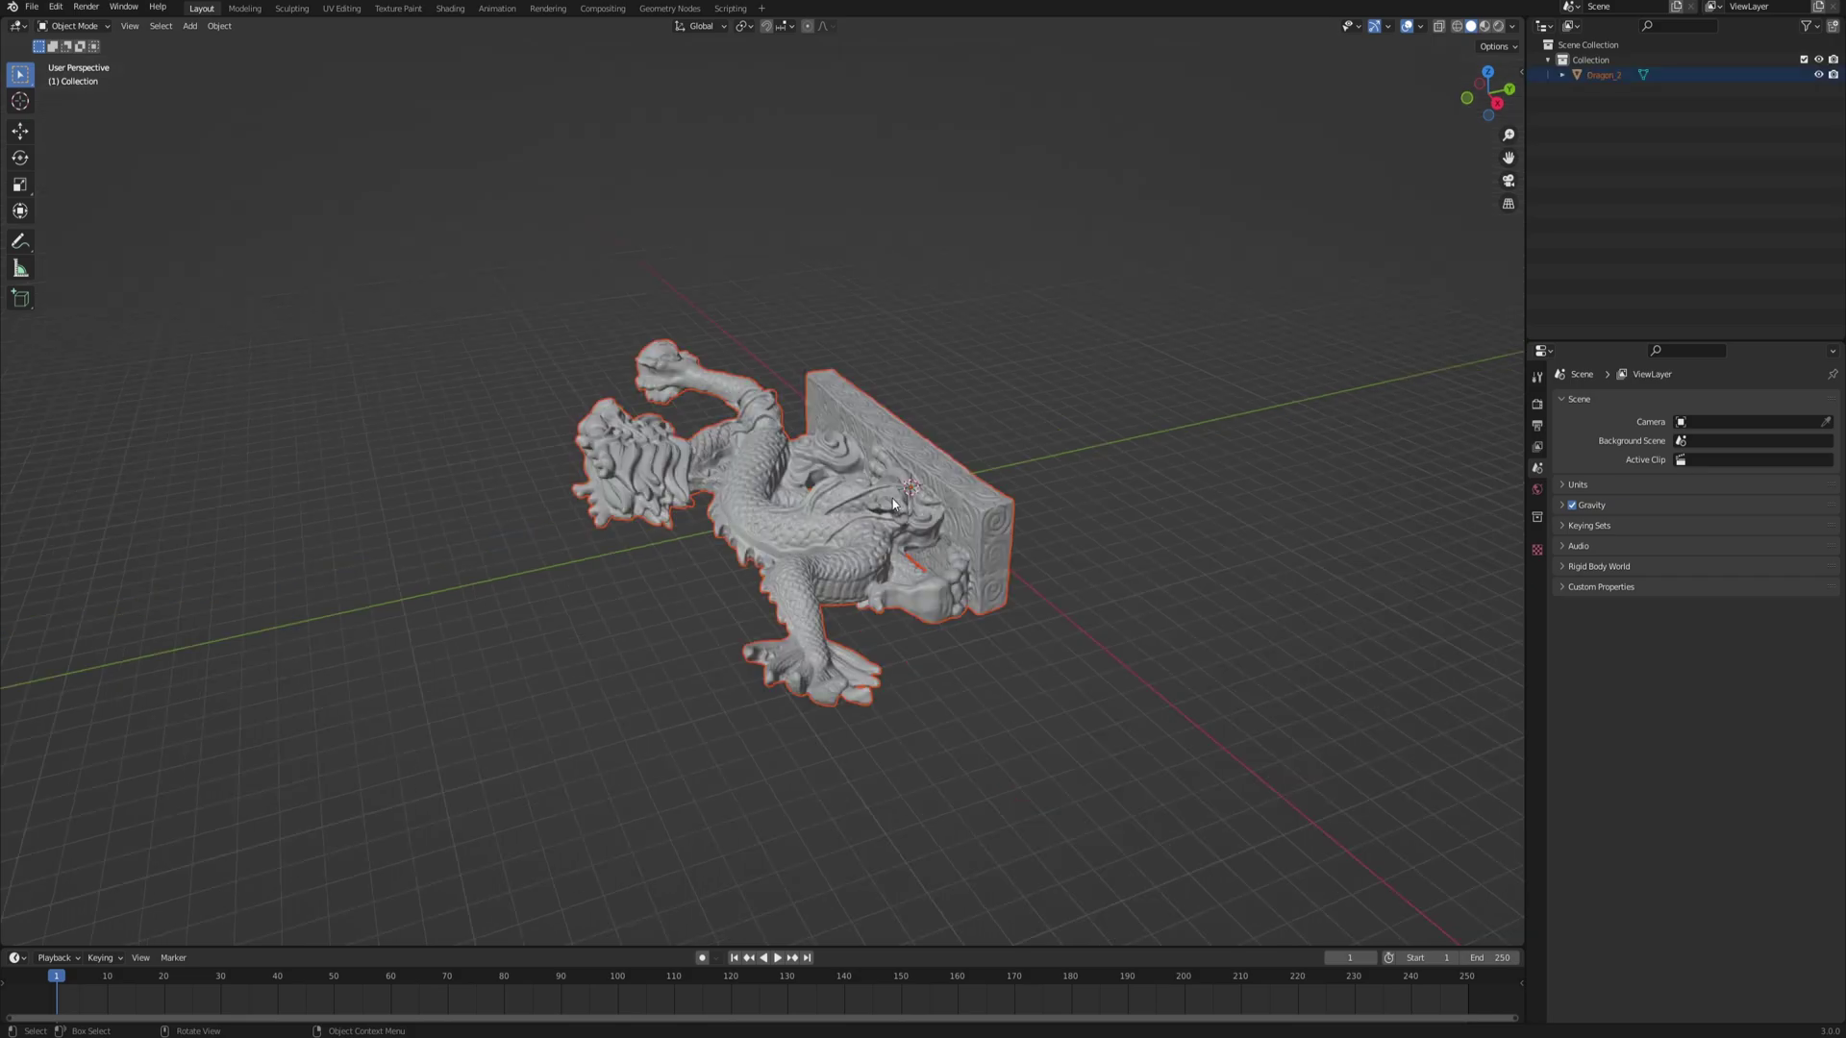
- Scale the imported dragon down uniformly to about 0.17
middle_drag(895, 504, 731, 495)
scroll(938, 577, up, 5)
middle_drag(937, 577, 915, 590)
scroll(915, 590, down, 3)
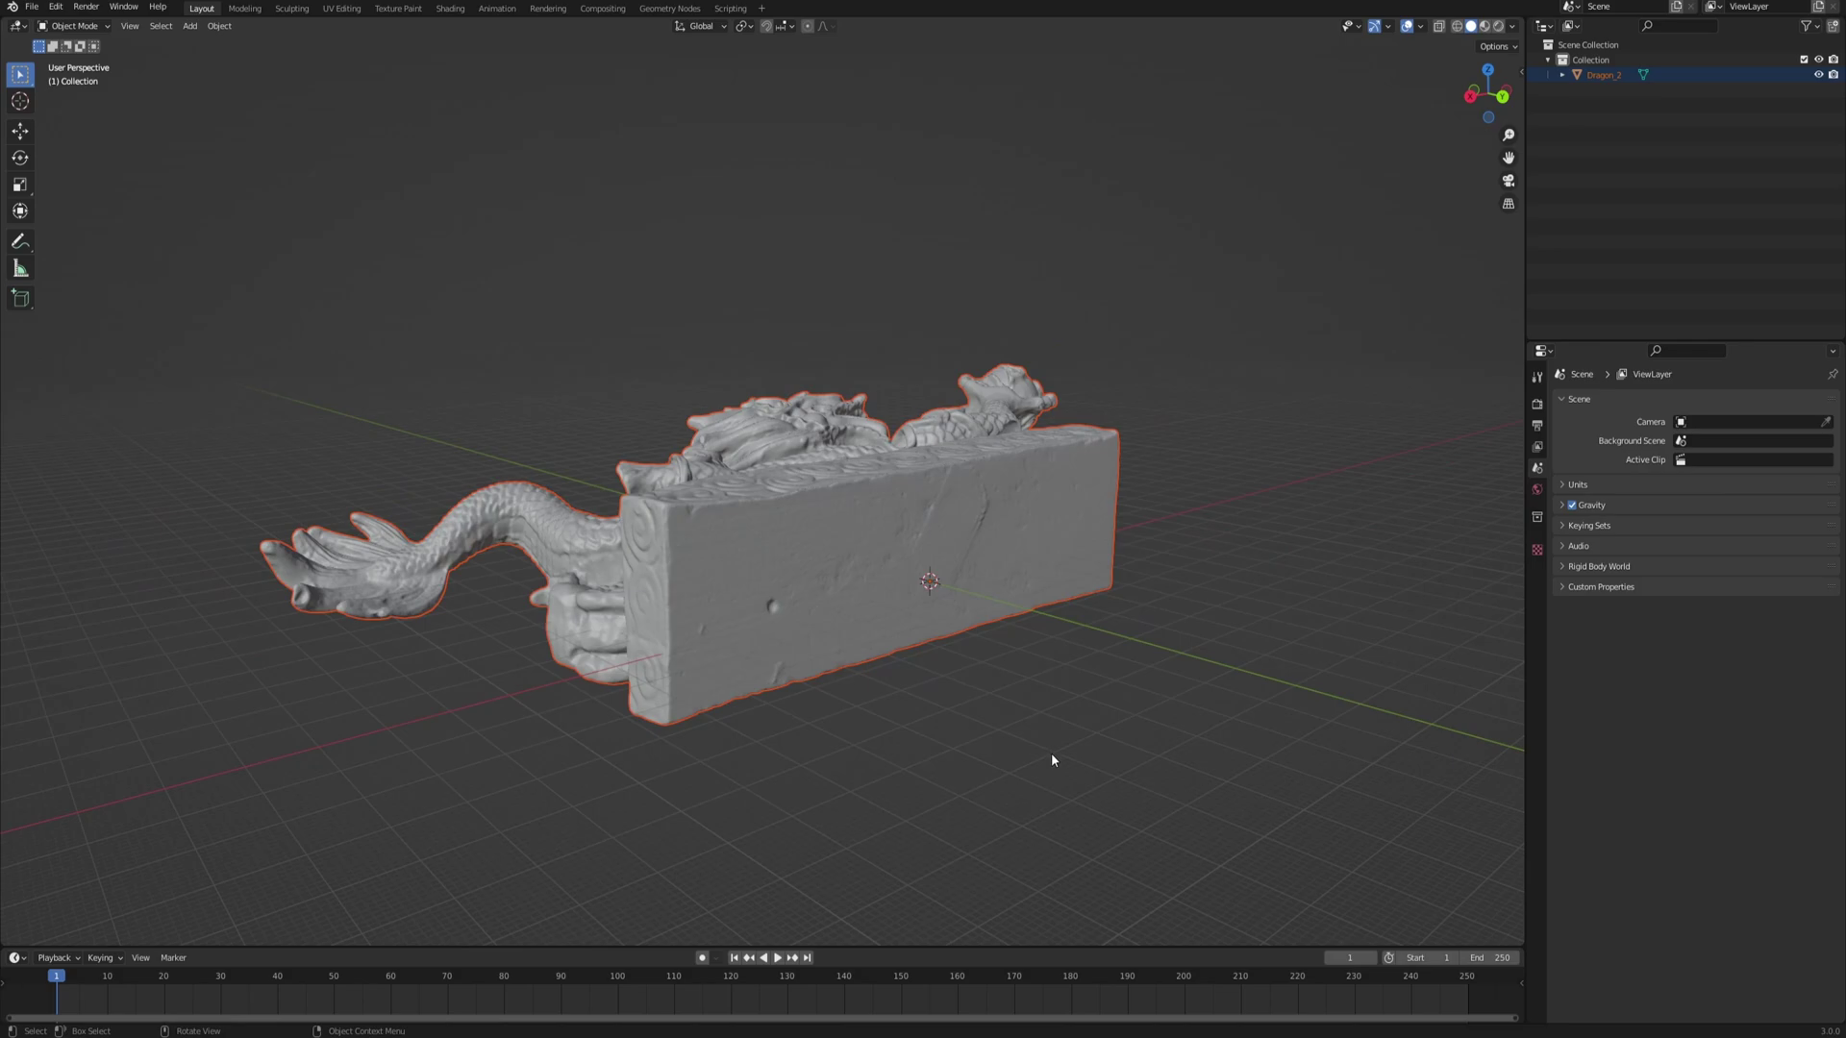
key(s)
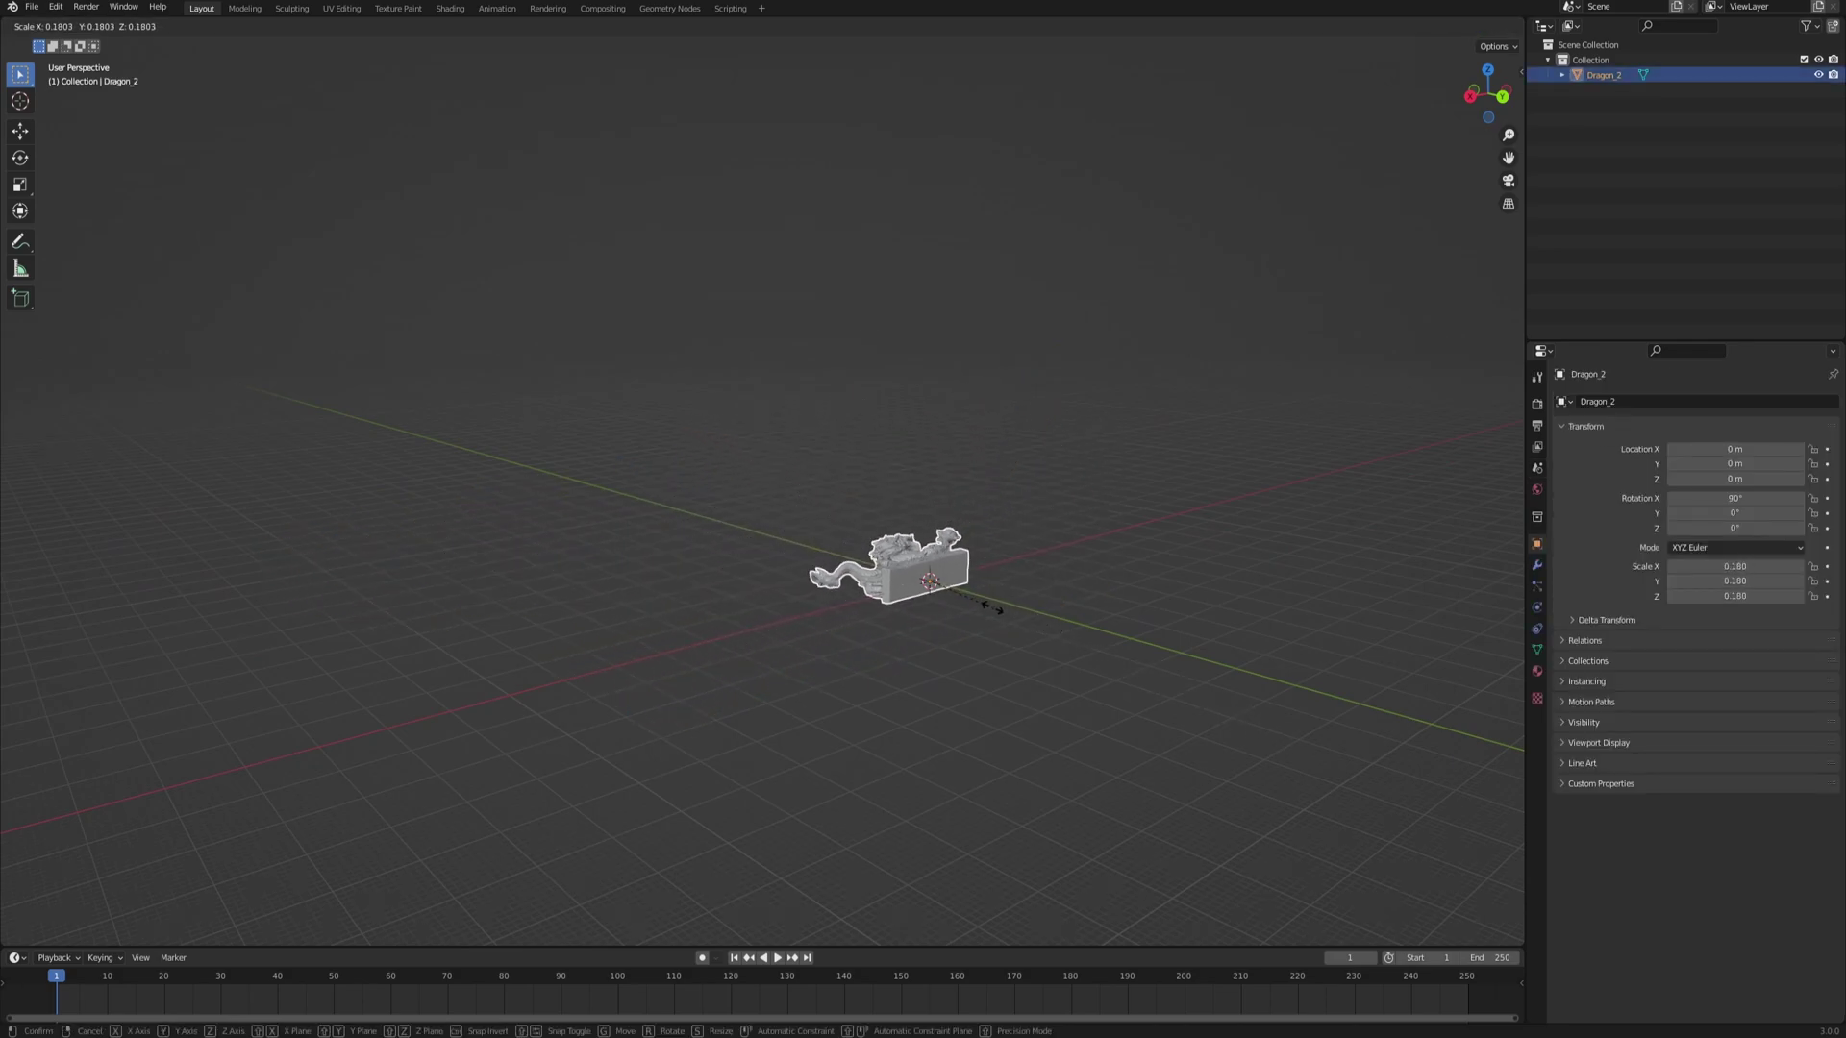
click(989, 604)
- Rotate the dragon by -90 degrees around the X axis so it stands upright
middle_drag(988, 604, 1069, 583)
text(r)
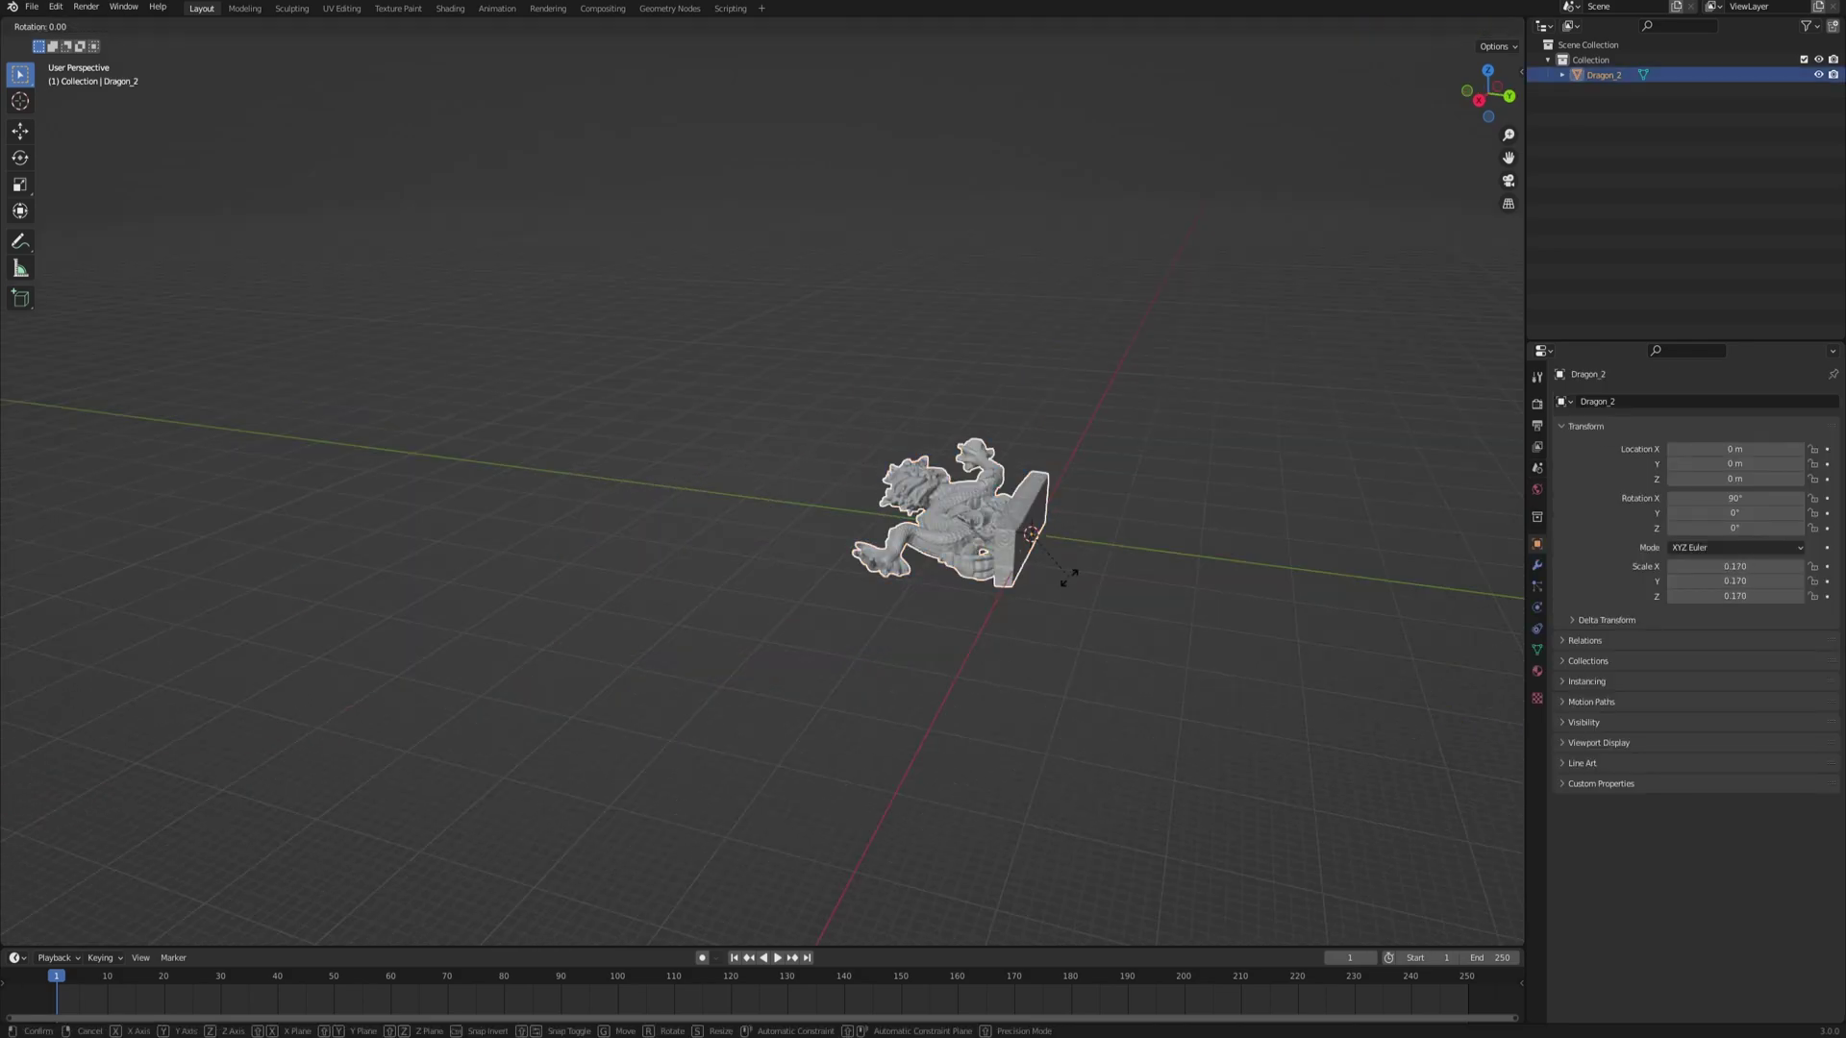
text(x-90)
key(Return)
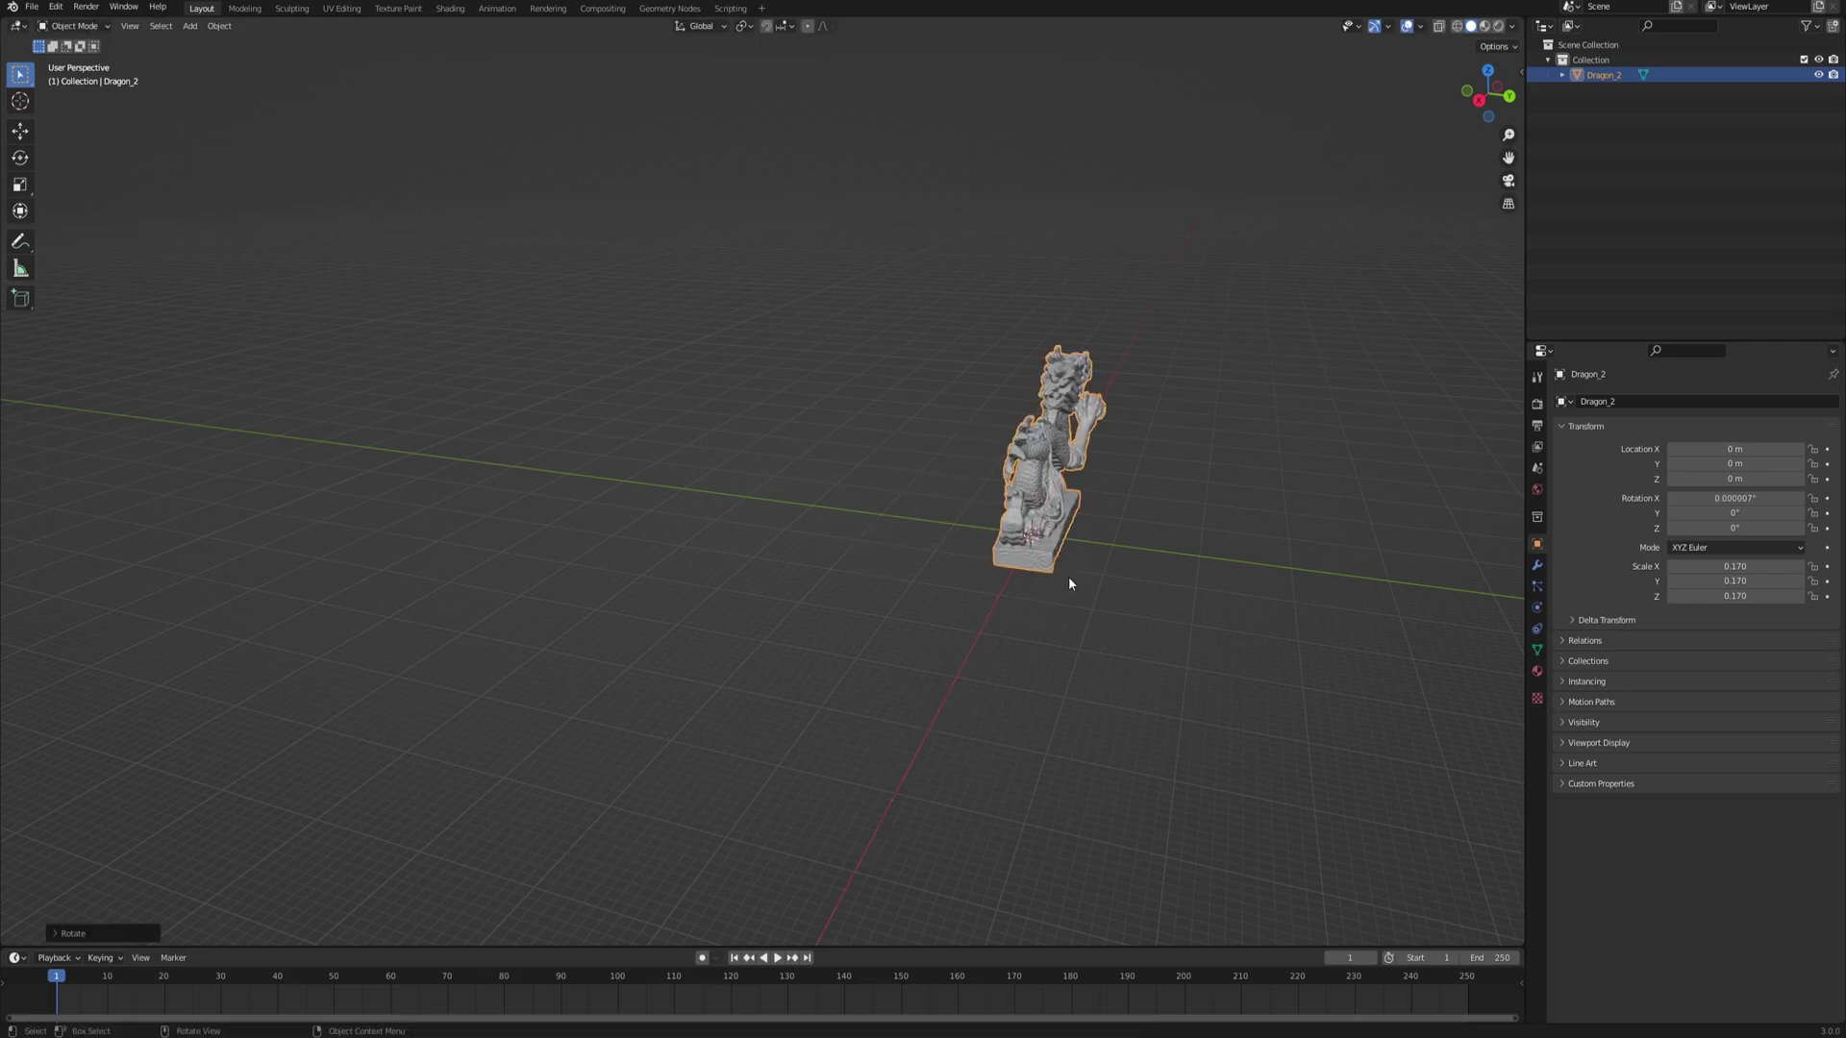
- Apply the dragon's rotation and scale
middle_drag(1096, 569, 931, 567)
scroll(737, 519, up, 3)
shift+middle_drag(673, 562, 751, 510)
middle_drag(751, 510, 733, 505)
key(ctrl+a)
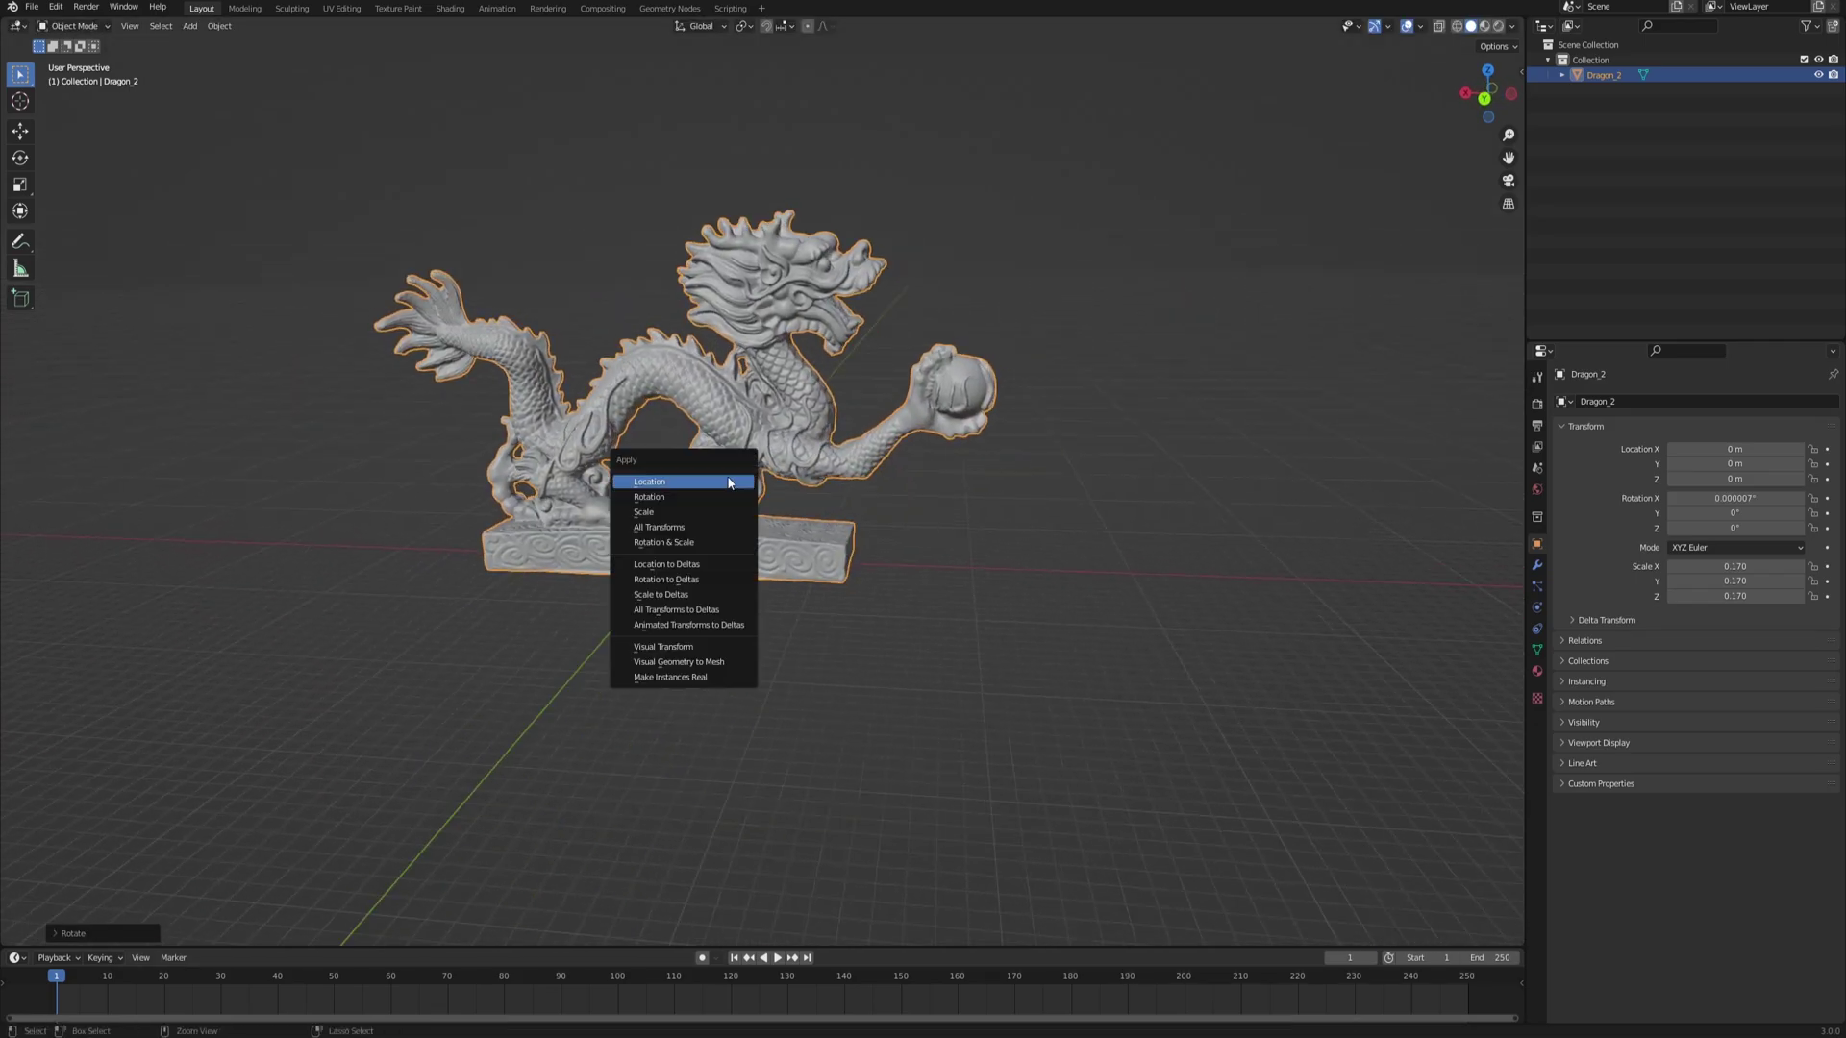
click(661, 541)
scroll(640, 378, up, 2)
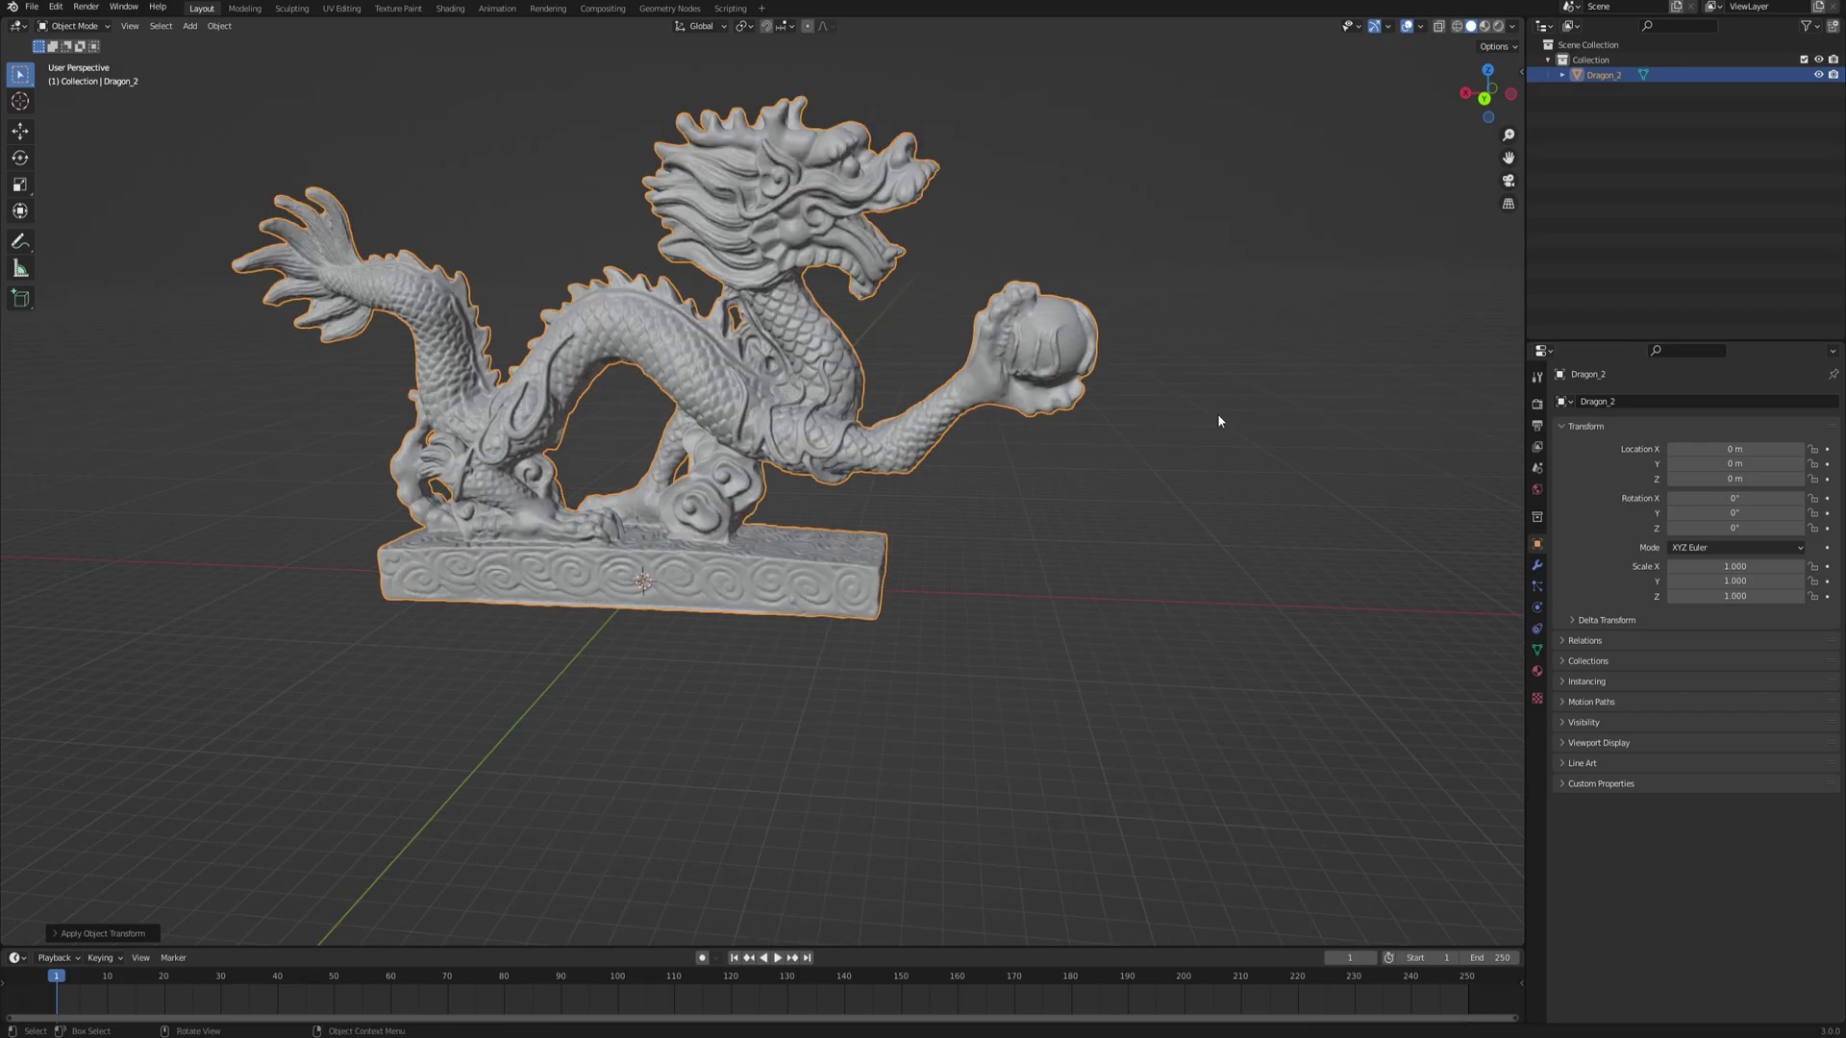
- Add a Remesh modifier to the dragon and enable its smooth shading
click(1537, 565)
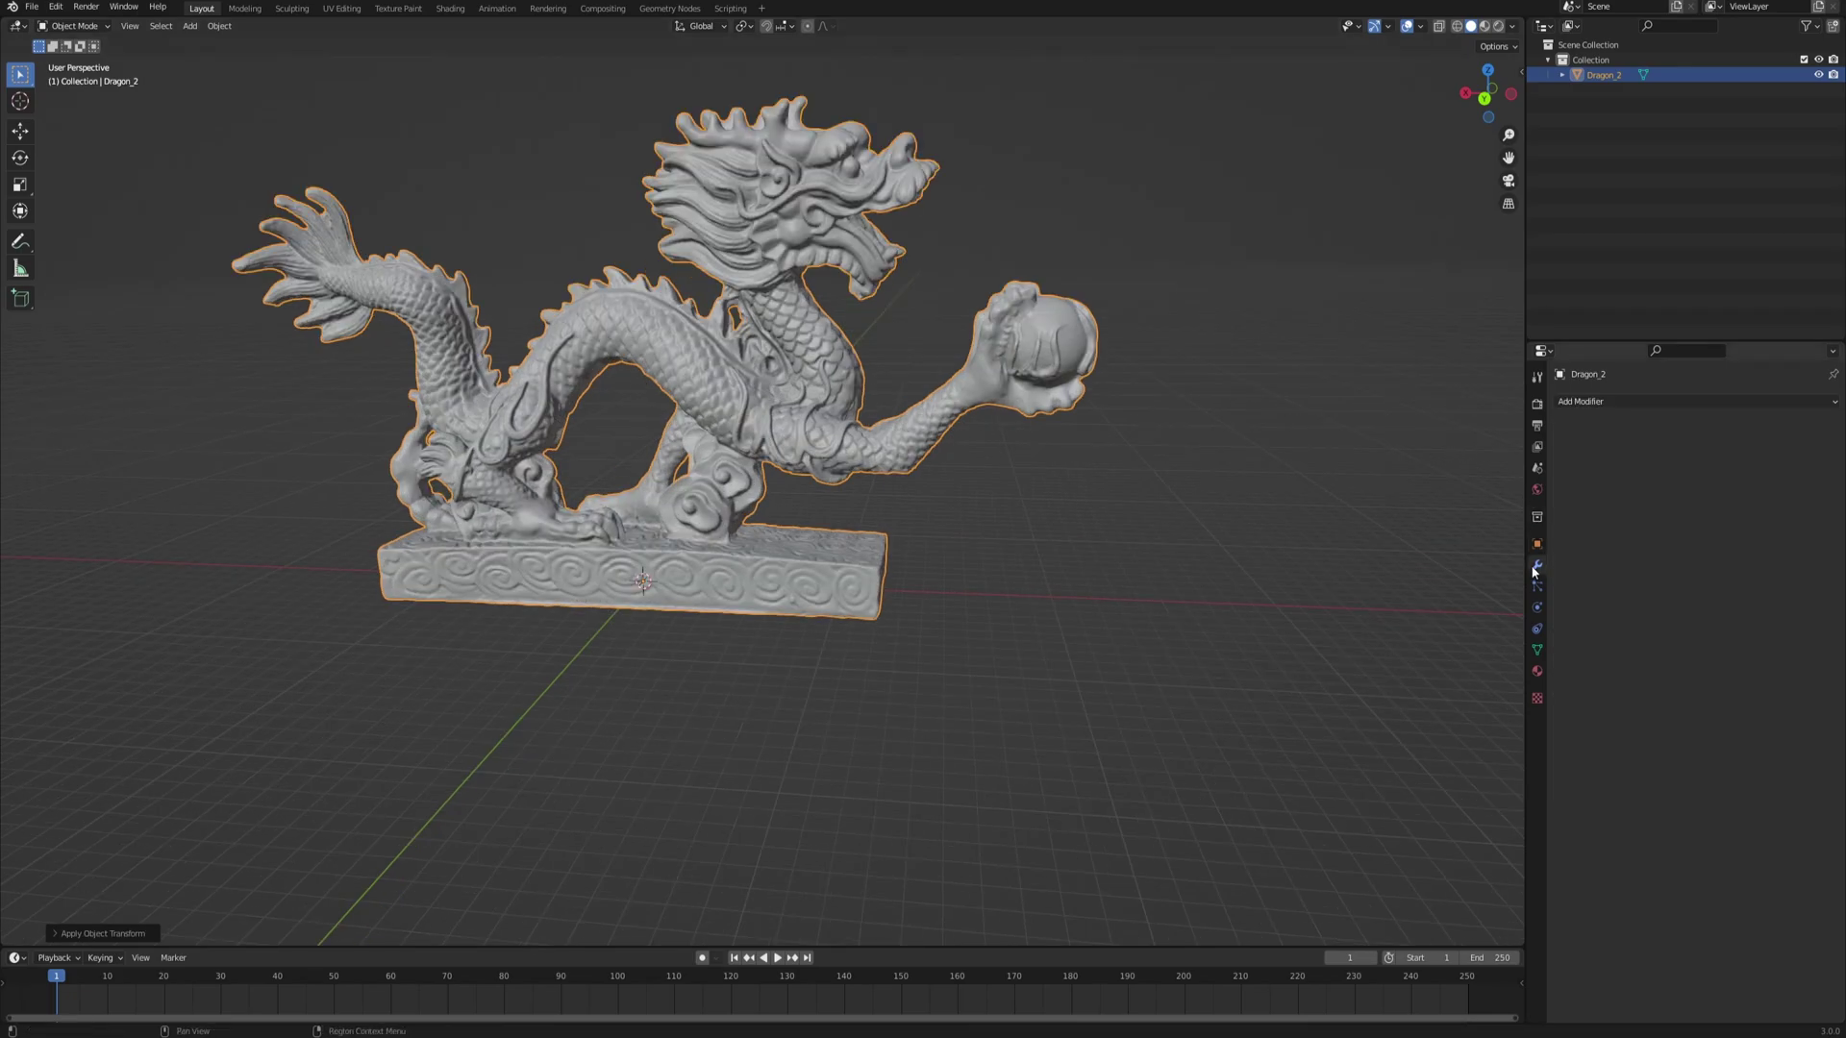
click(1600, 401)
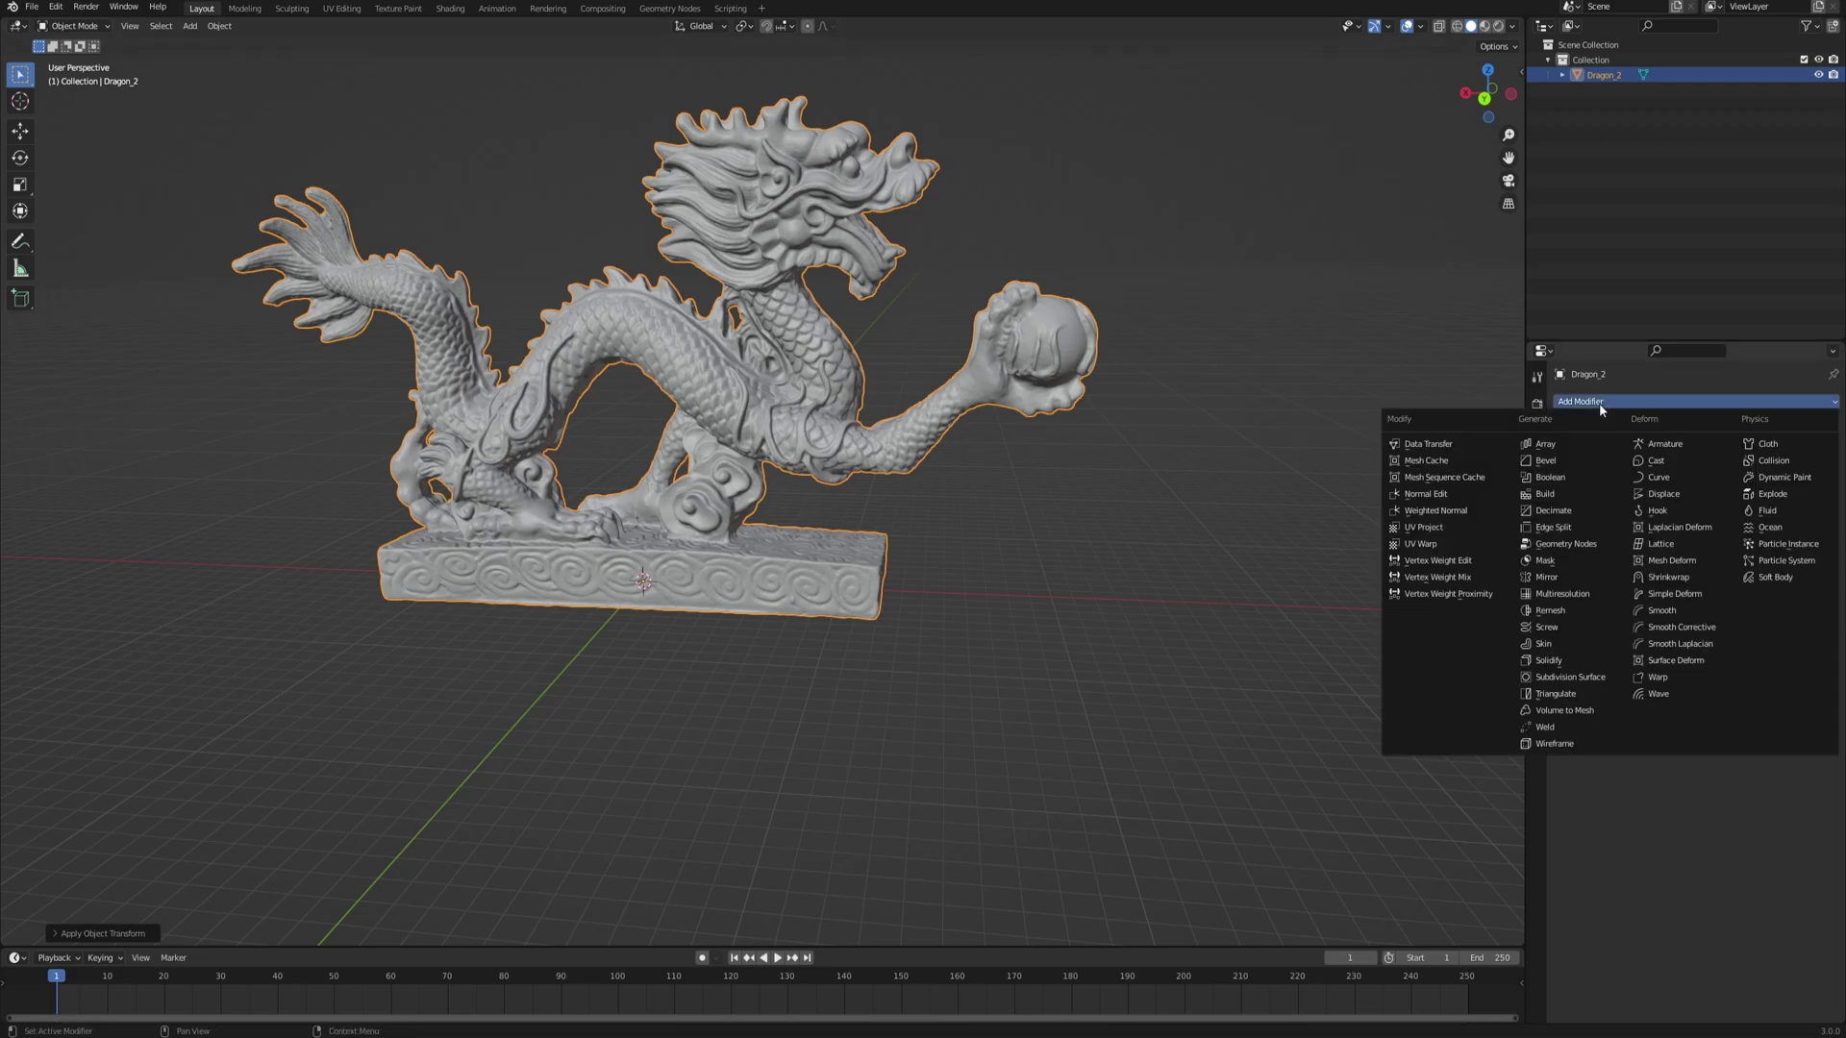
click(1566, 613)
middle_drag(1105, 488, 1048, 496)
scroll(1002, 509, up, 2)
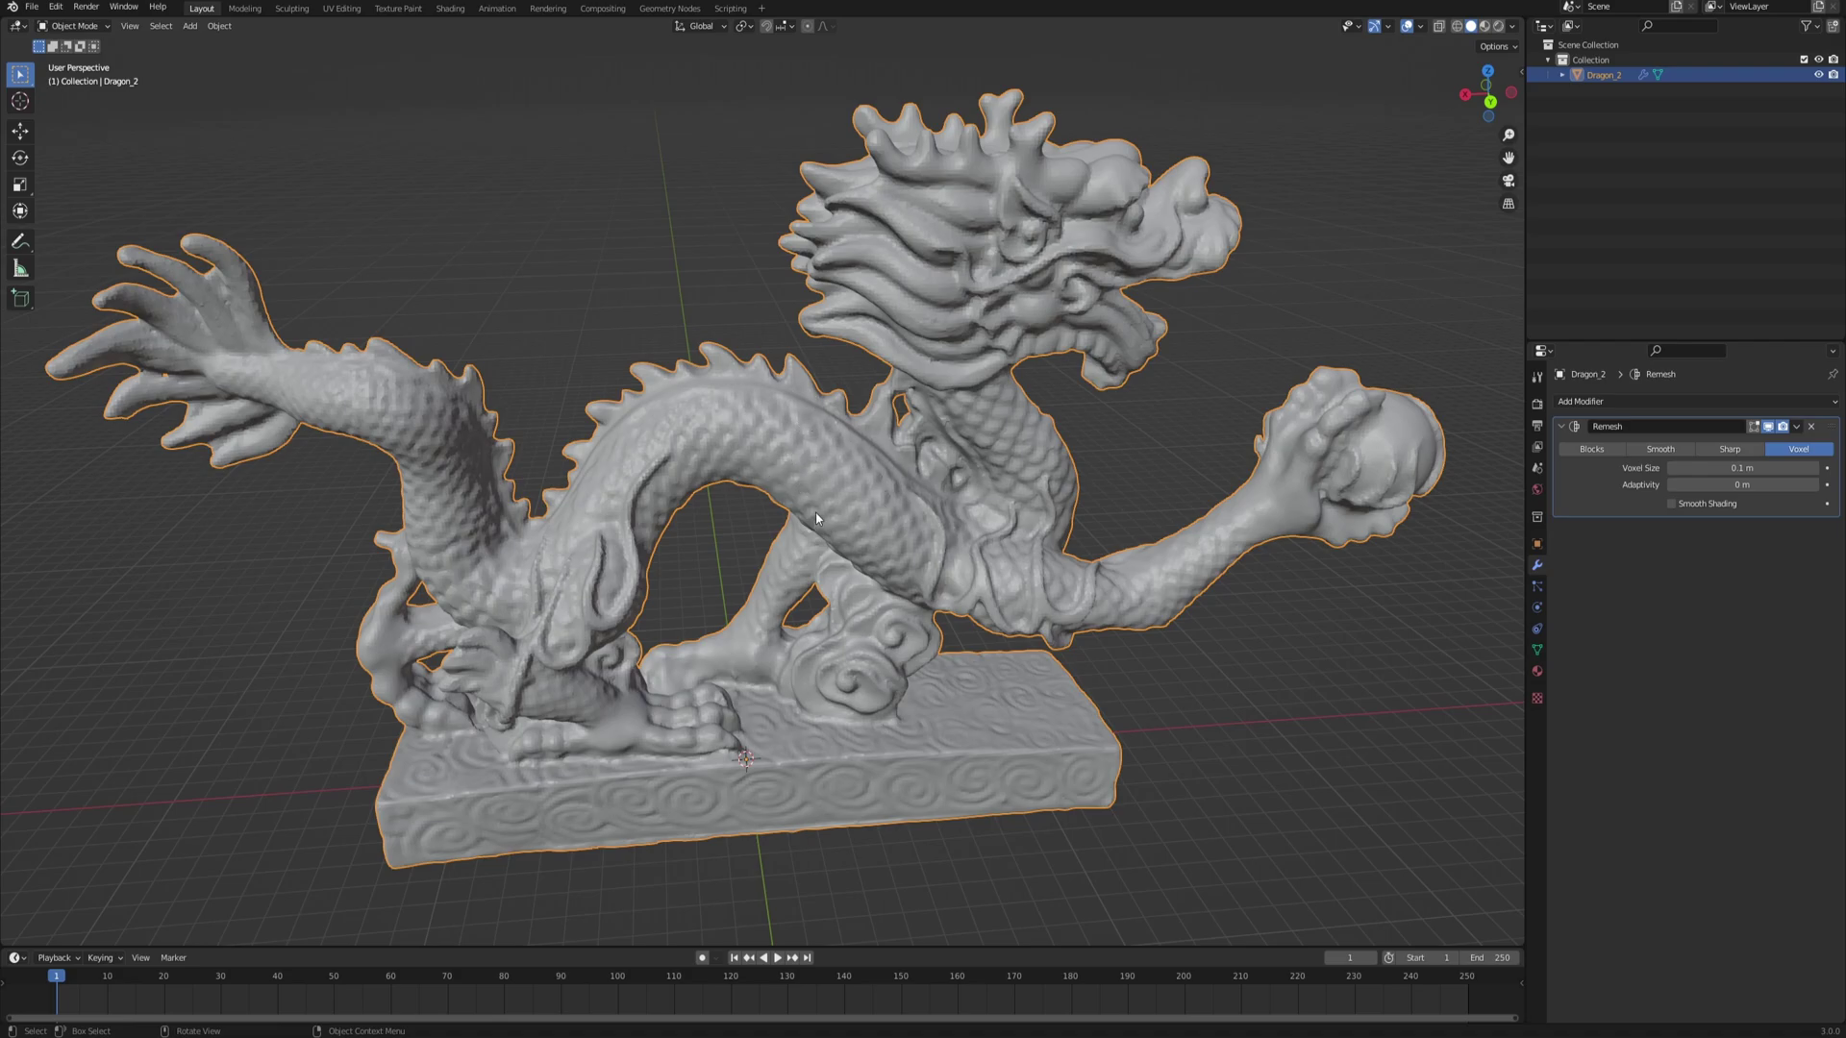
scroll(888, 517, up, 3)
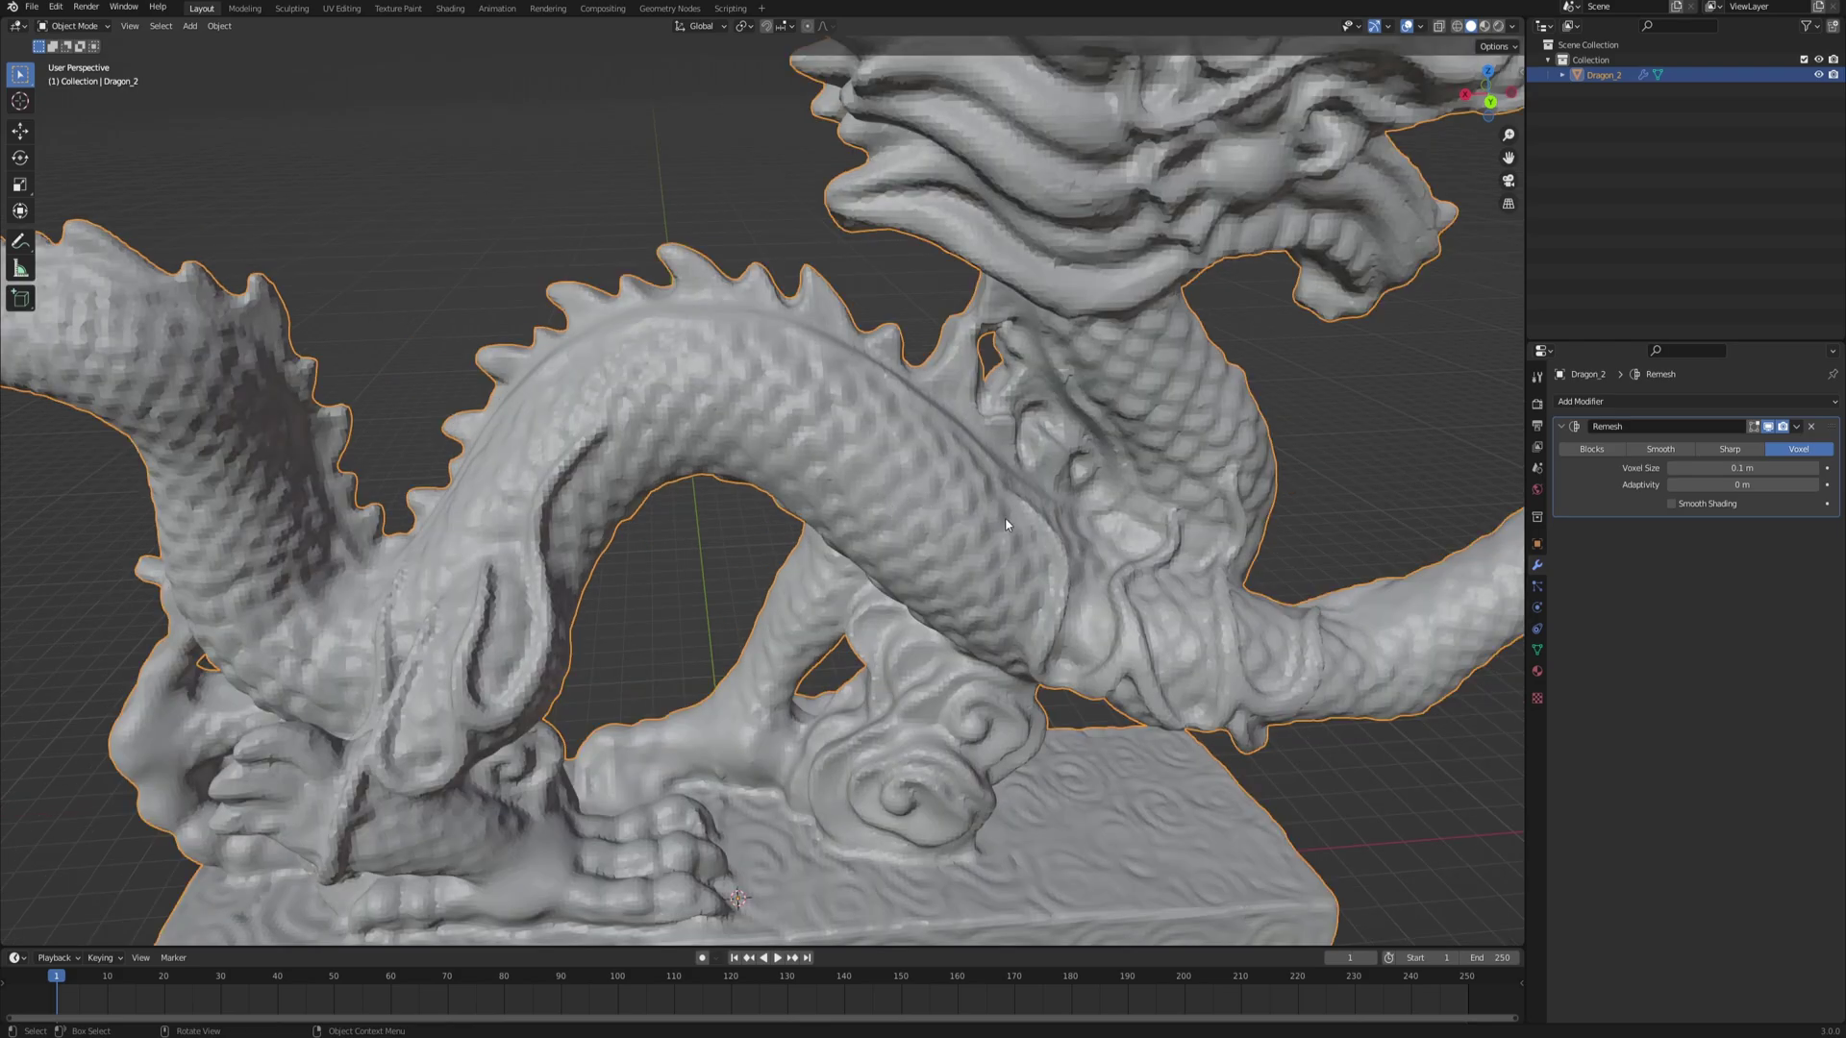
click(1675, 503)
scroll(865, 429, down, 5)
mouse_move(857, 423)
middle_down()
mouse_move(800, 409)
mouse_move(896, 481)
middle_up()
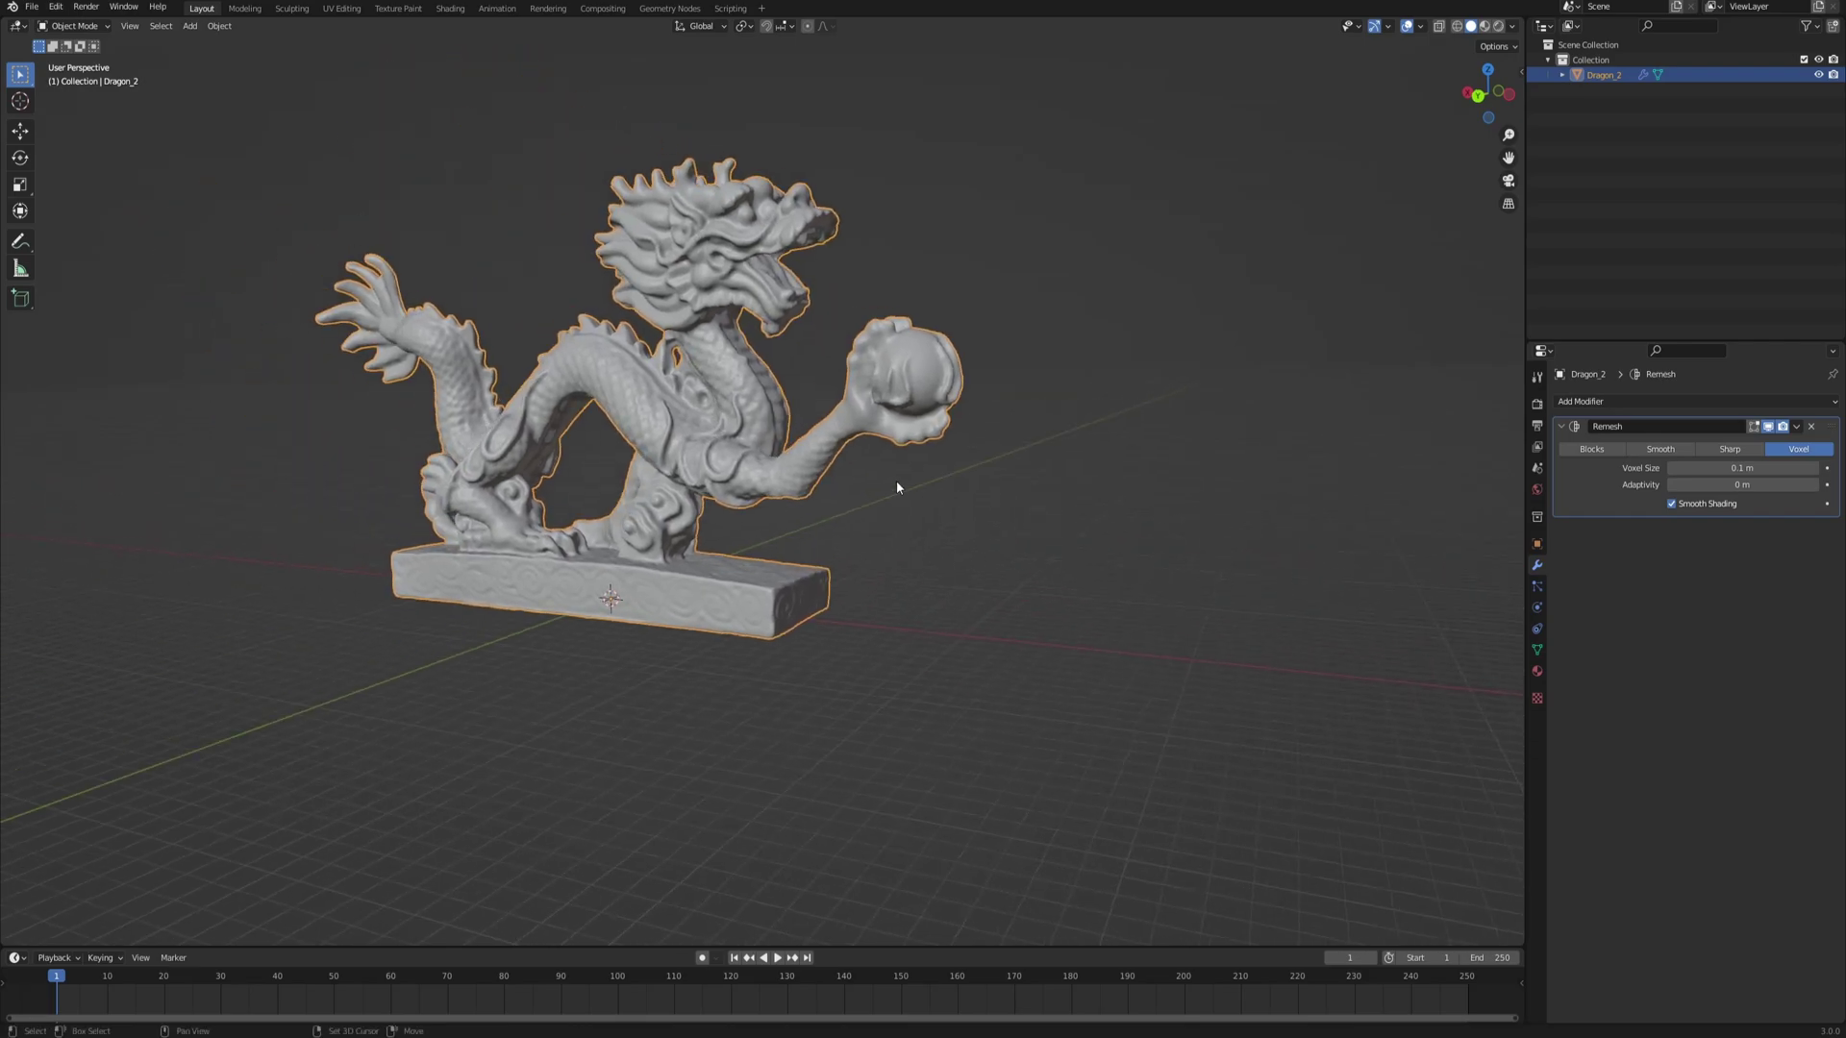
- Apply the Remesh modifier to the dragon mesh
click(1797, 427)
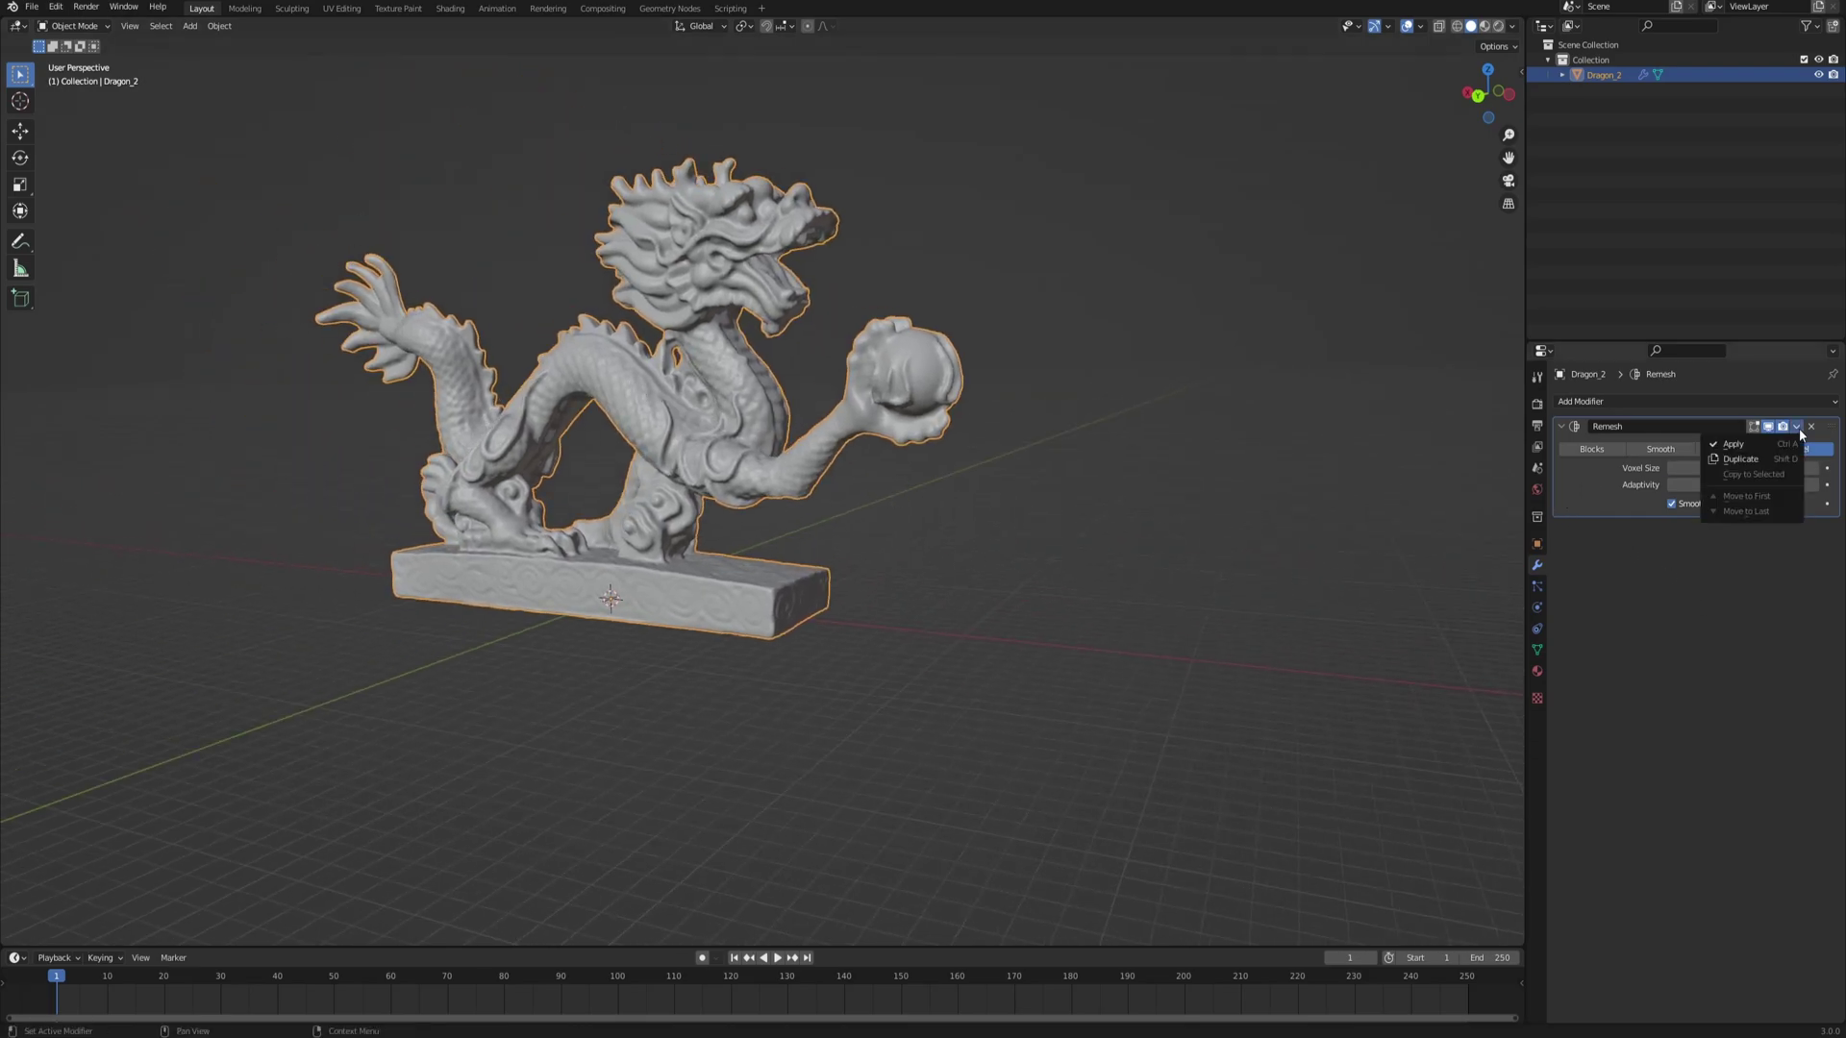
click(1734, 448)
middle_drag(1077, 486, 733, 471)
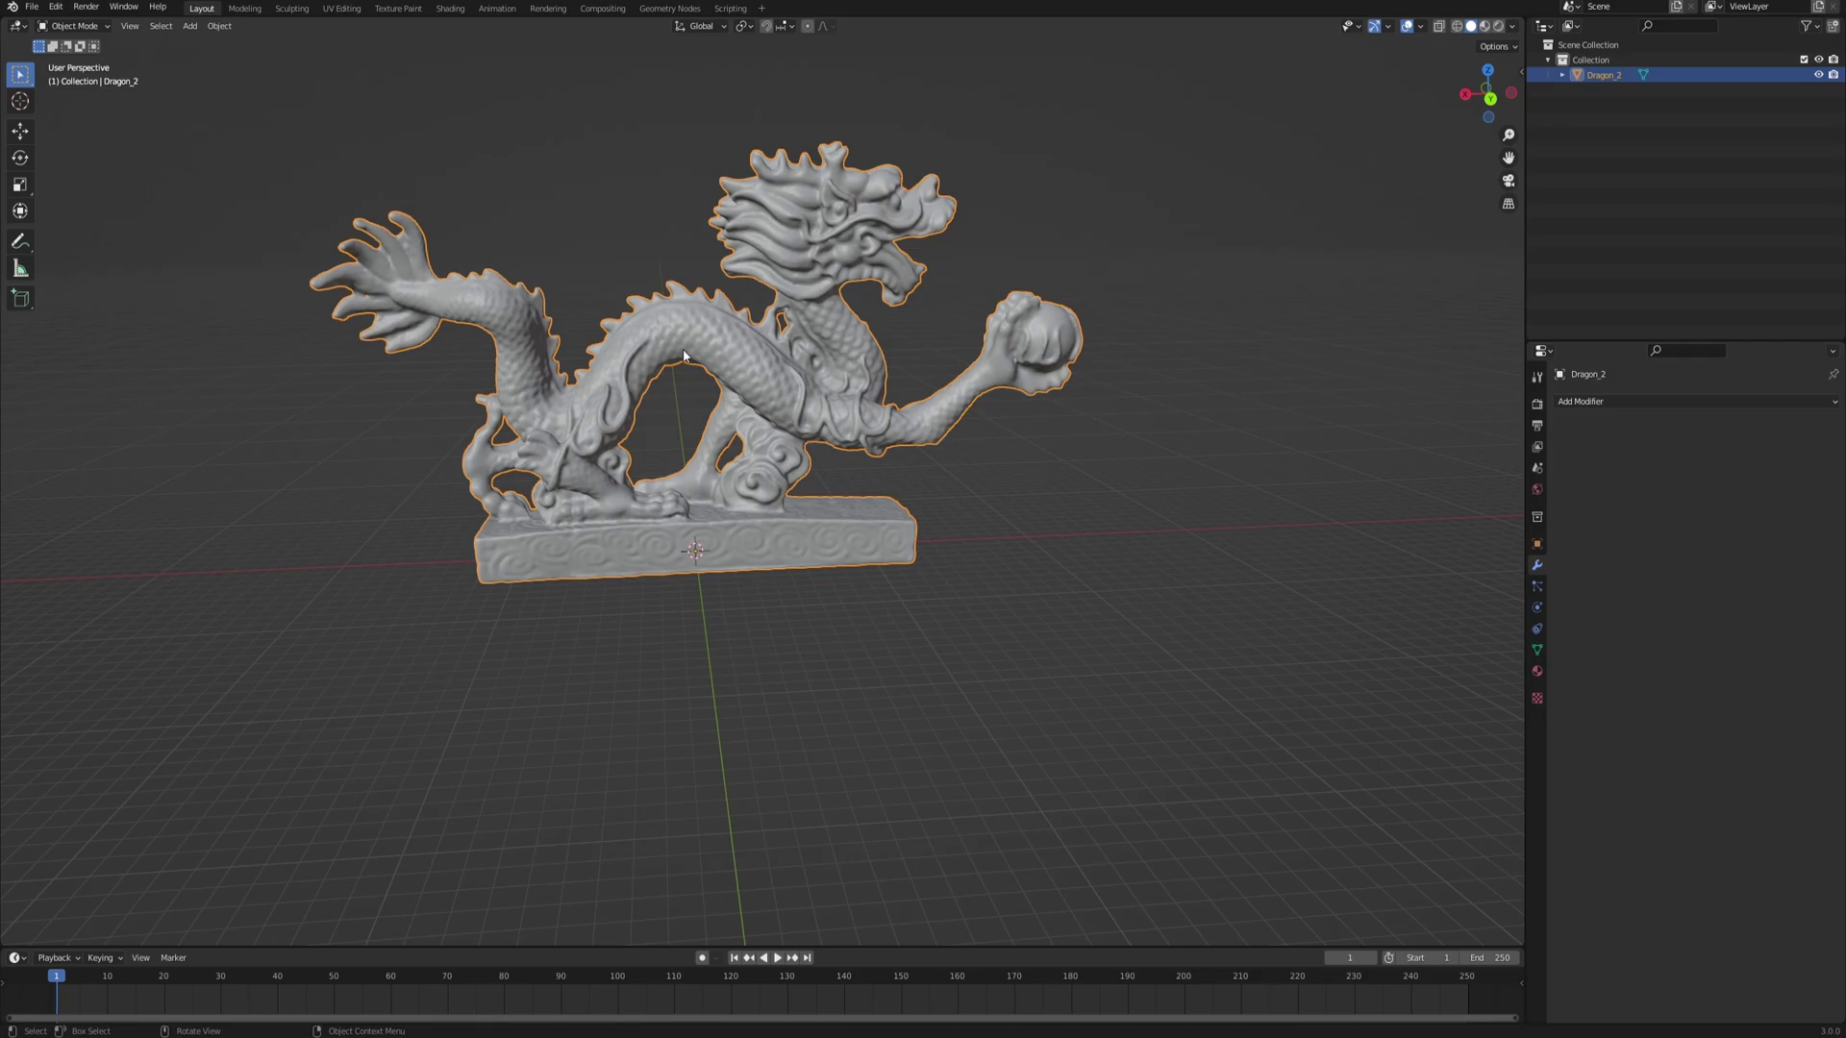
- Add a UV sphere at the dragon's base and scale it up uniformly
key(shift+a)
mouse_move(617, 474)
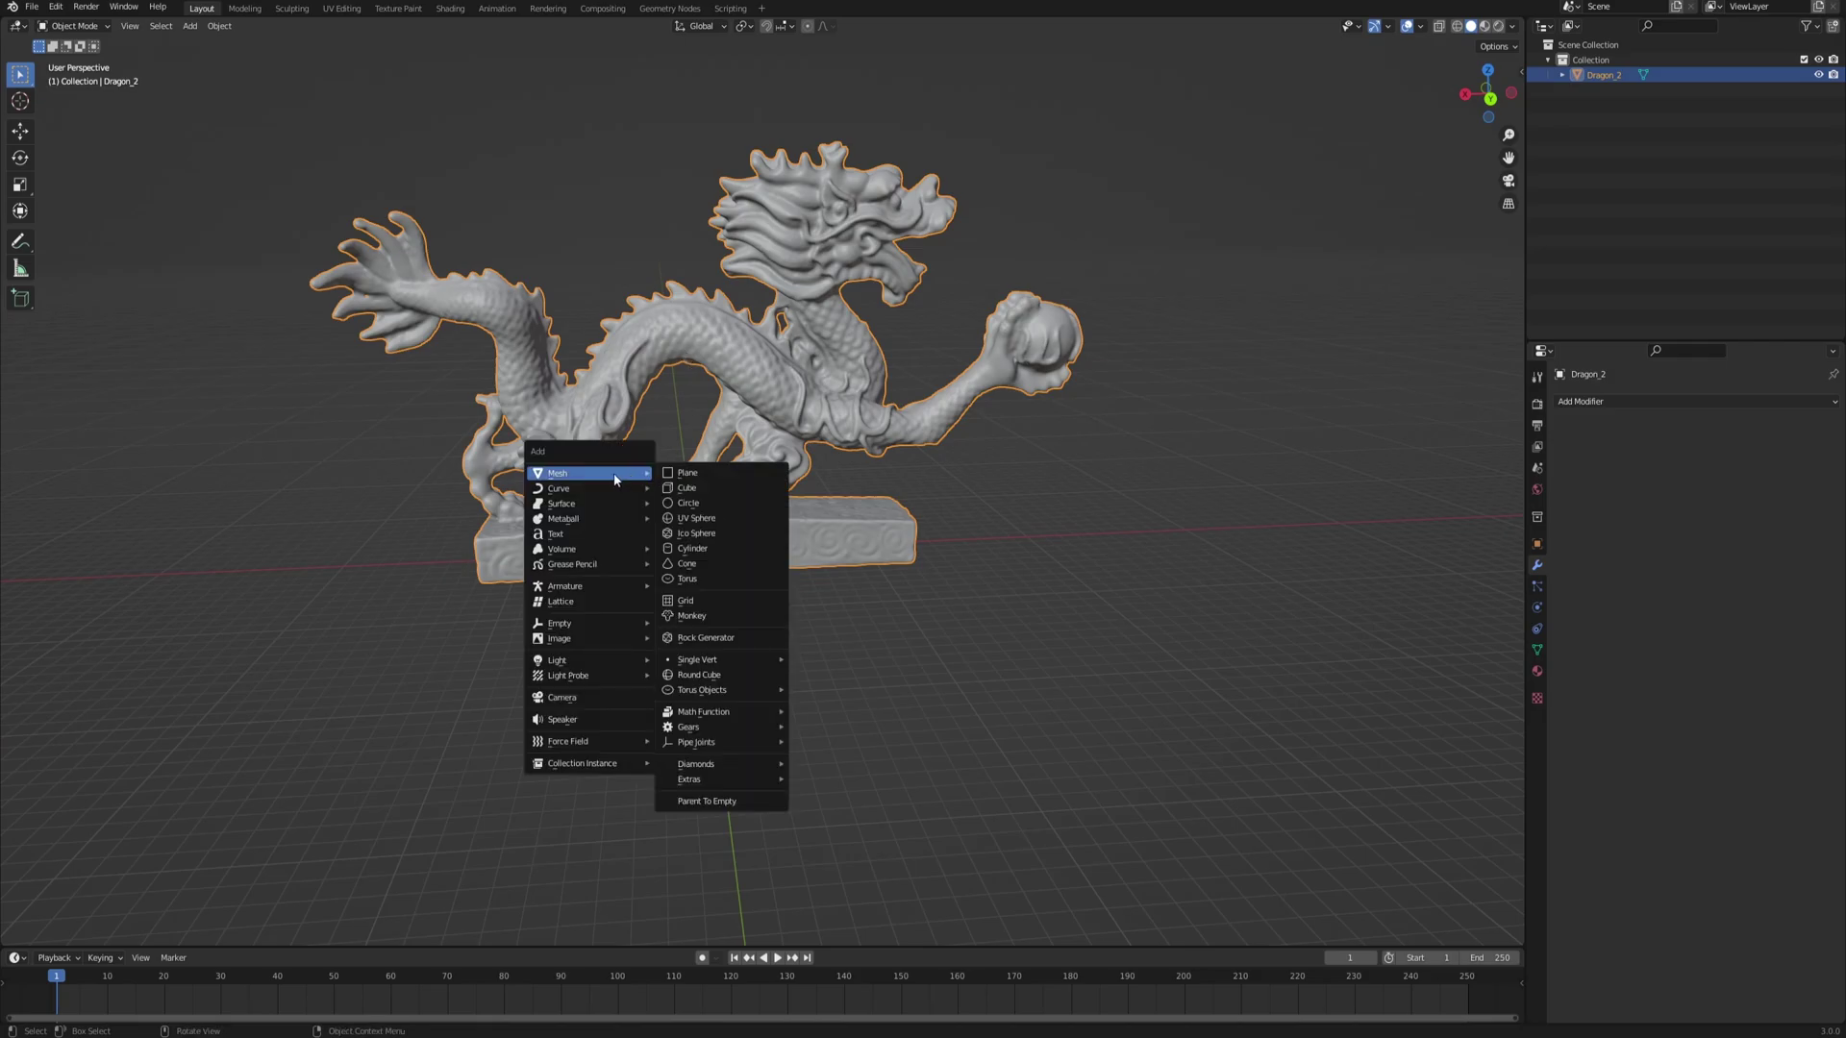
click(711, 521)
key(s)
click(893, 590)
- Raise the sphere along Z to the dragon's mid-height and enlarge it around the body
scroll(846, 562, down, 5)
key(ctrl+KP_1)
key(g)
key(z)
click(786, 437)
key(s)
click(918, 488)
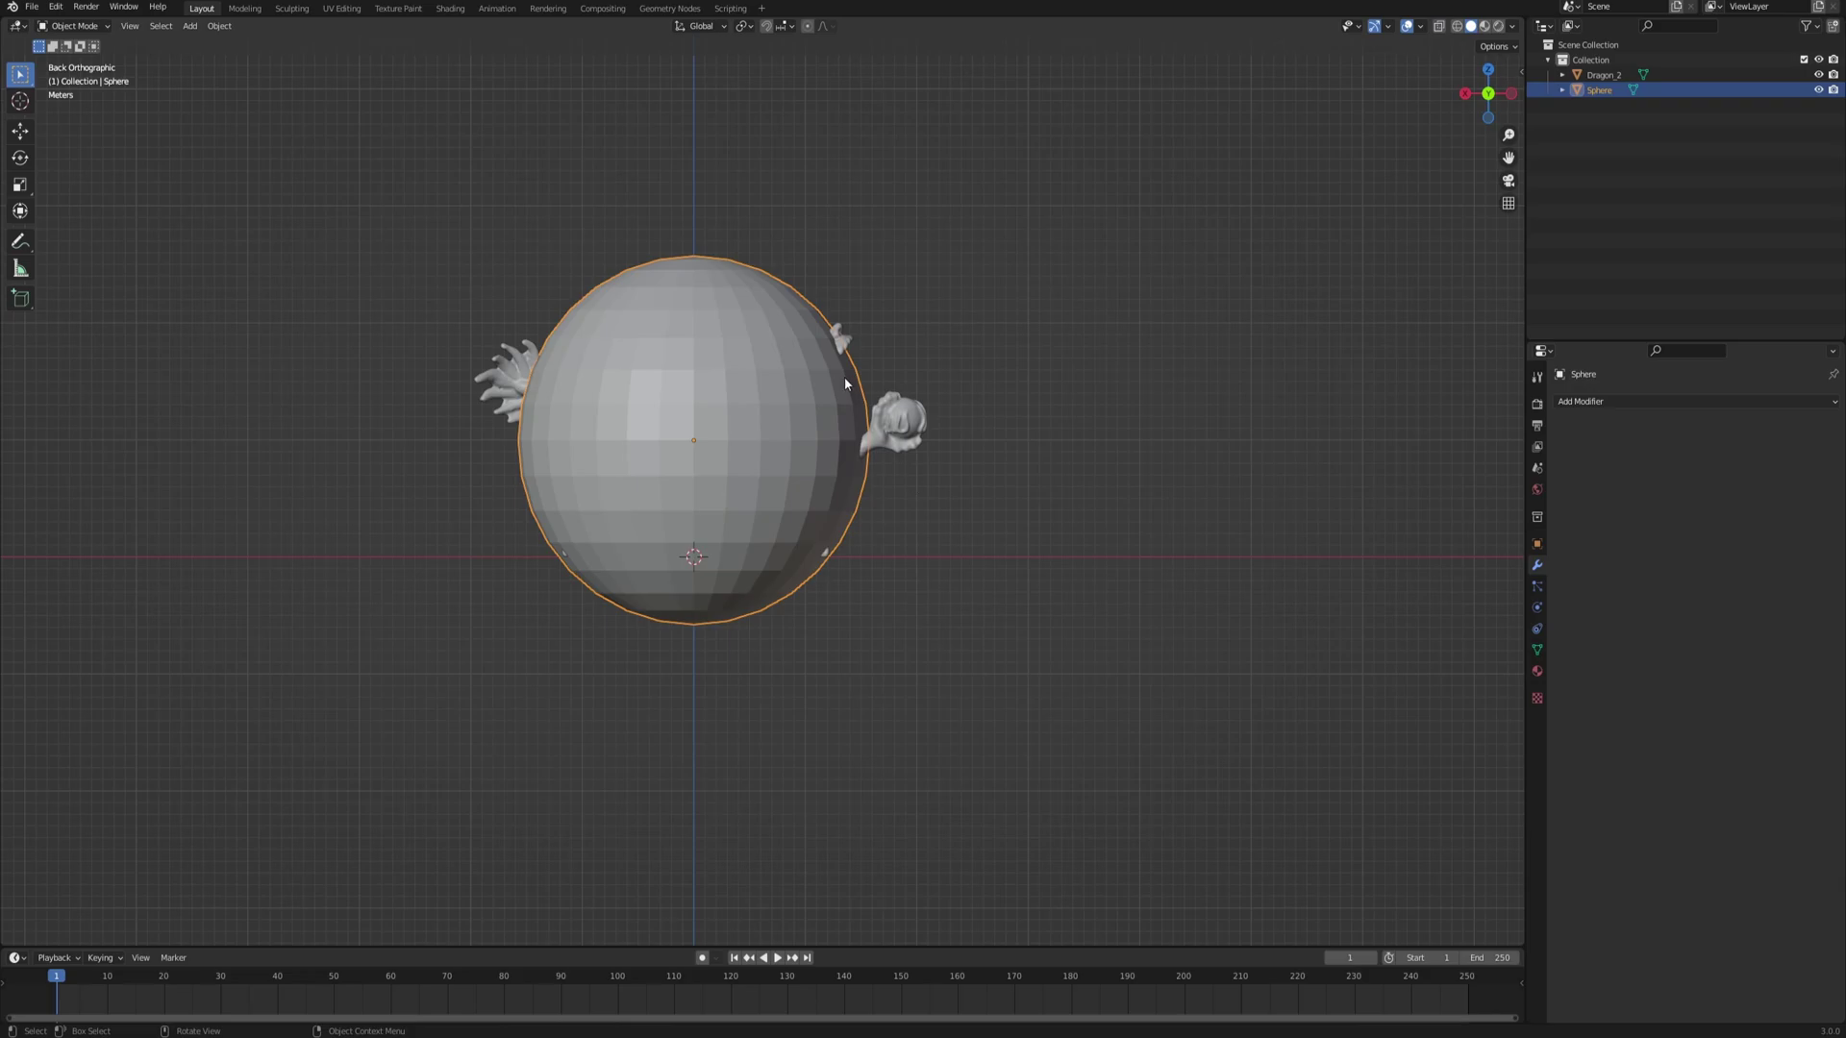
- Stretch the sphere along X by about 1.46 so it encloses the whole dragon, checking the fit in wireframe
key(shift+z)
key(s)
key(x)
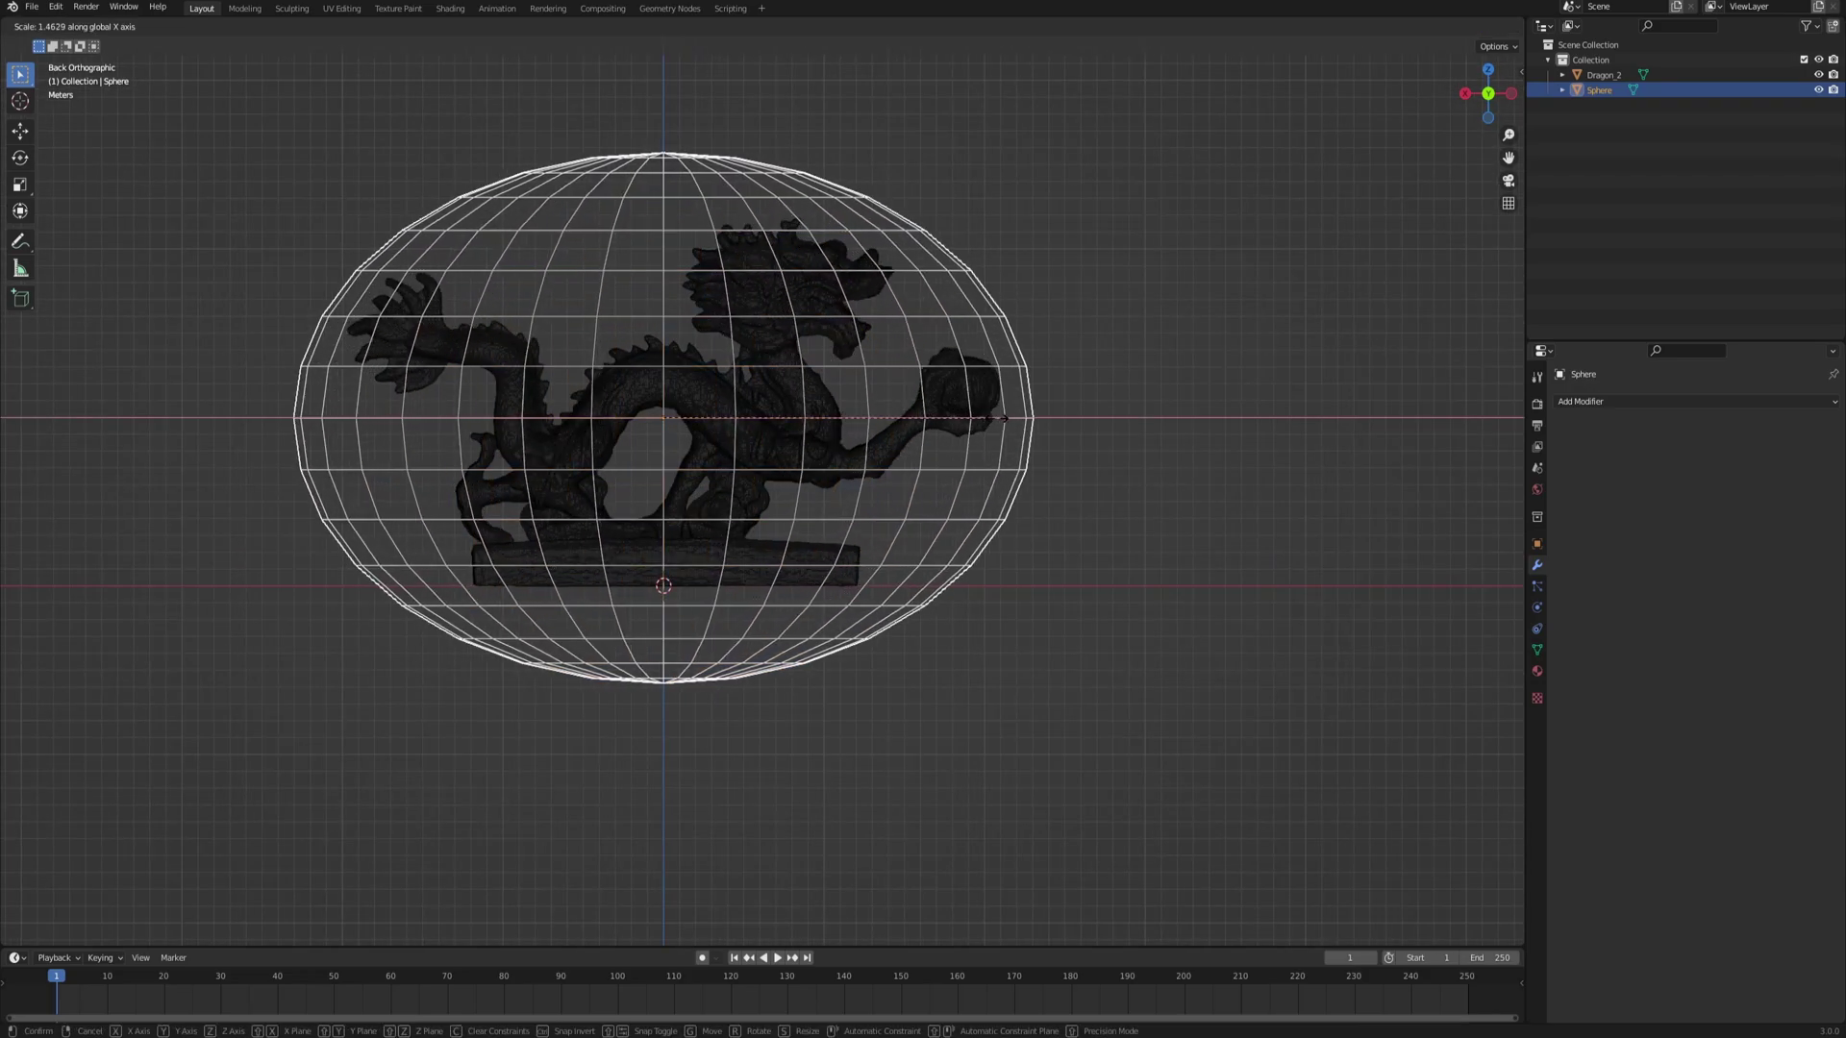
click(1002, 421)
middle_drag(990, 425, 790, 412)
shift+middle_drag(1097, 414, 634, 425)
mouse_move(994, 460)
middle_down()
mouse_move(850, 478)
mouse_move(853, 577)
mouse_move(902, 481)
mouse_move(770, 496)
middle_up()
key(shift+z)
- Shade the stretched sphere smooth
middle_drag(1035, 626, 633, 308)
middle_drag(825, 350, 951, 299)
right_click(950, 299)
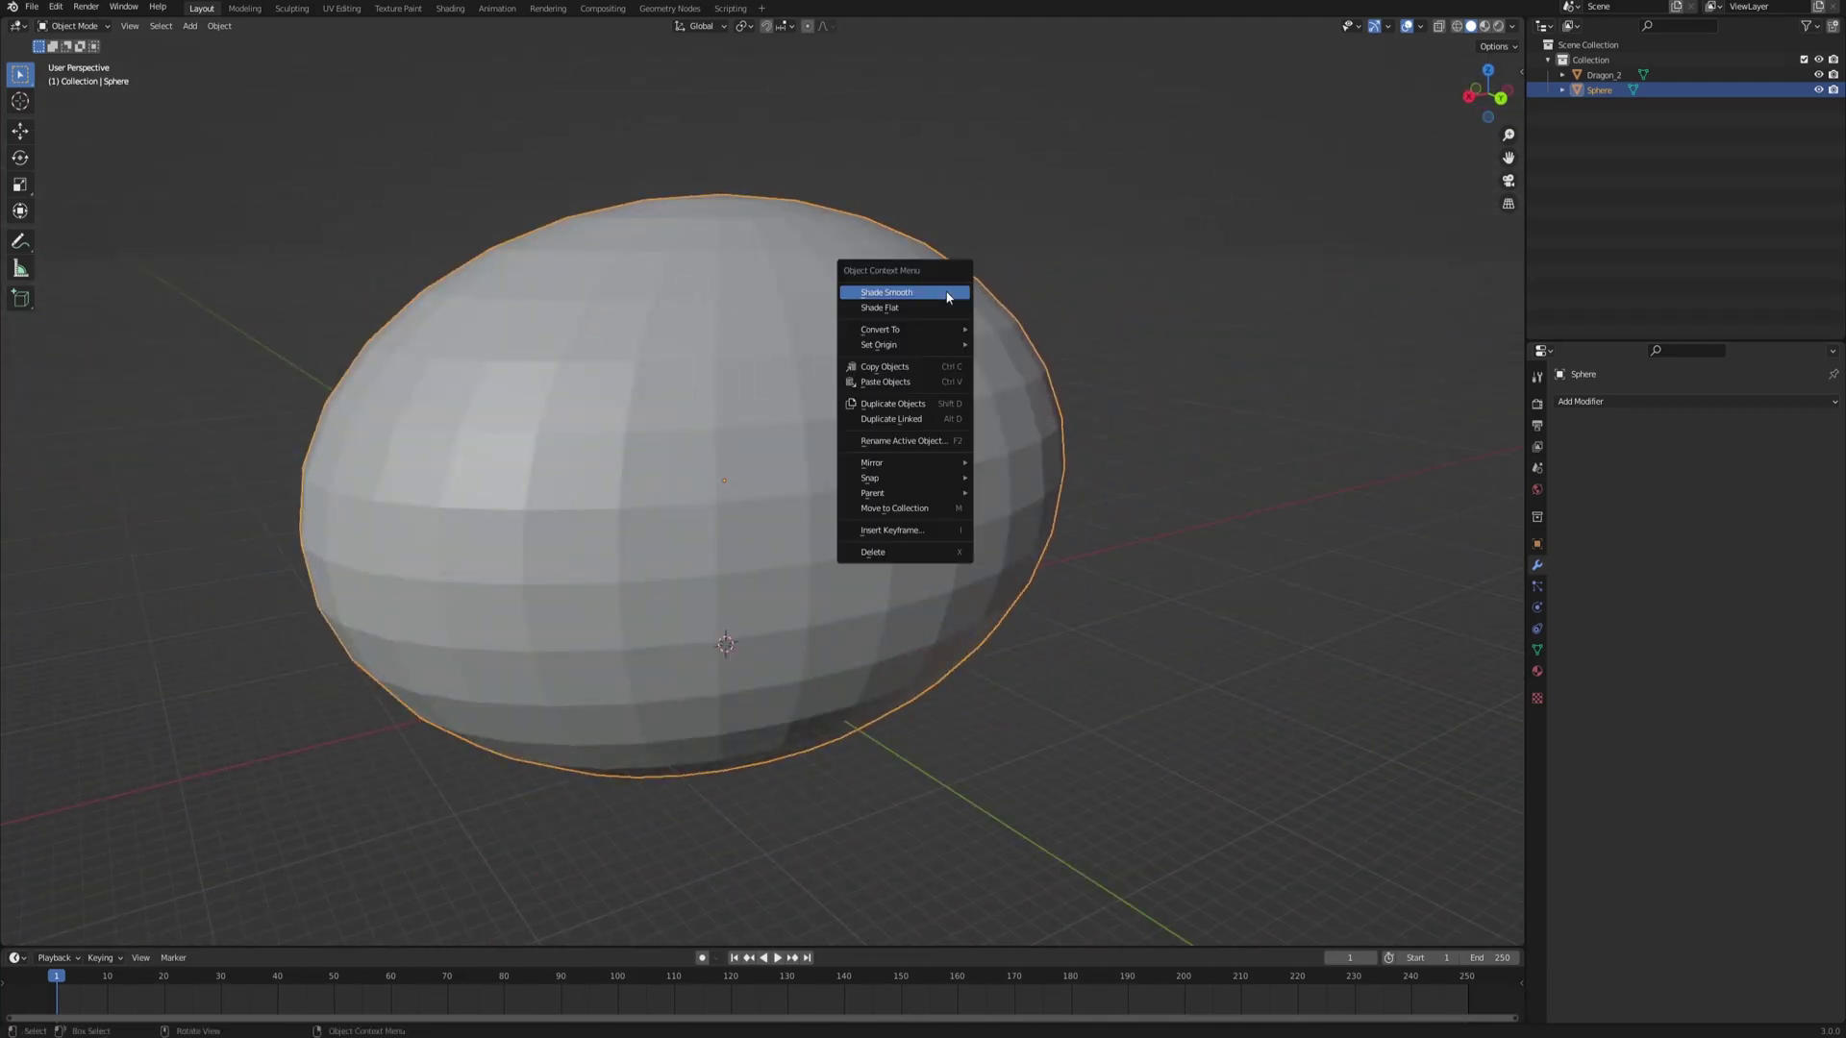
click(886, 294)
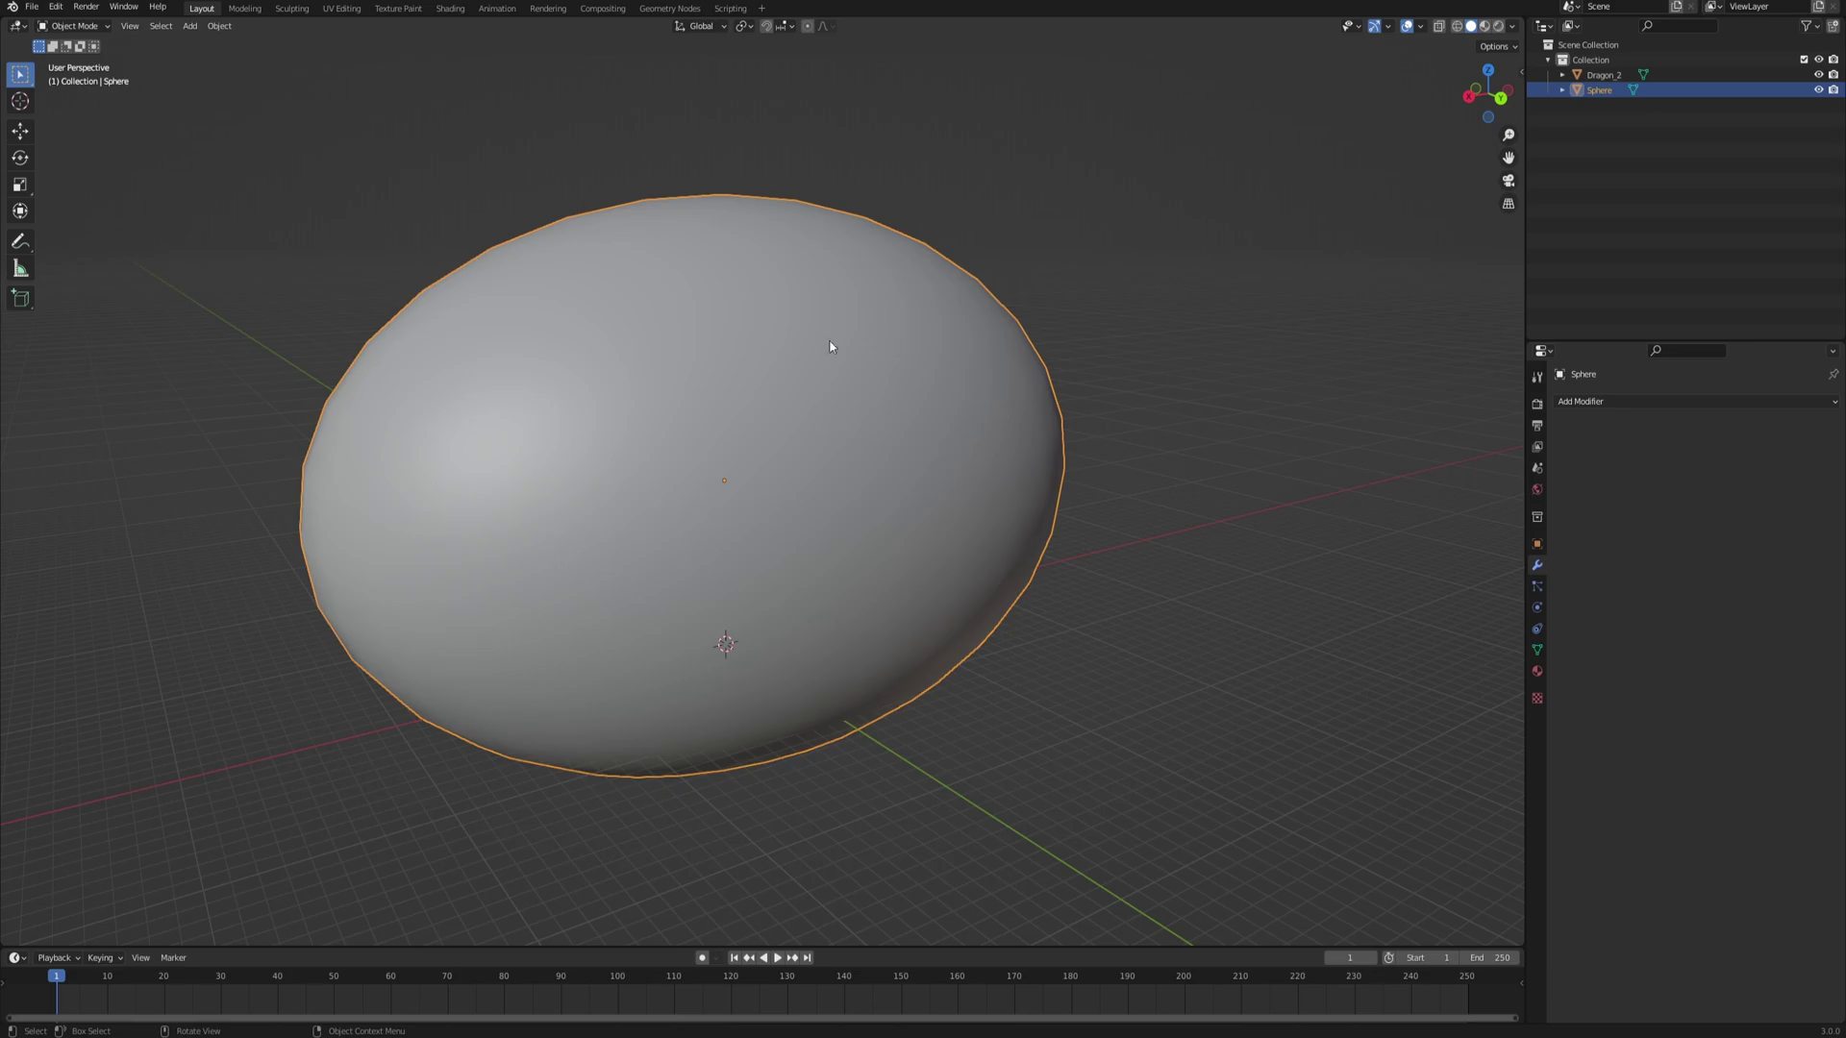
- Add a Shrinkwrap modifier to the sphere with Dragon_2 as target and inspect the wrapped surface from several sides
click(1604, 400)
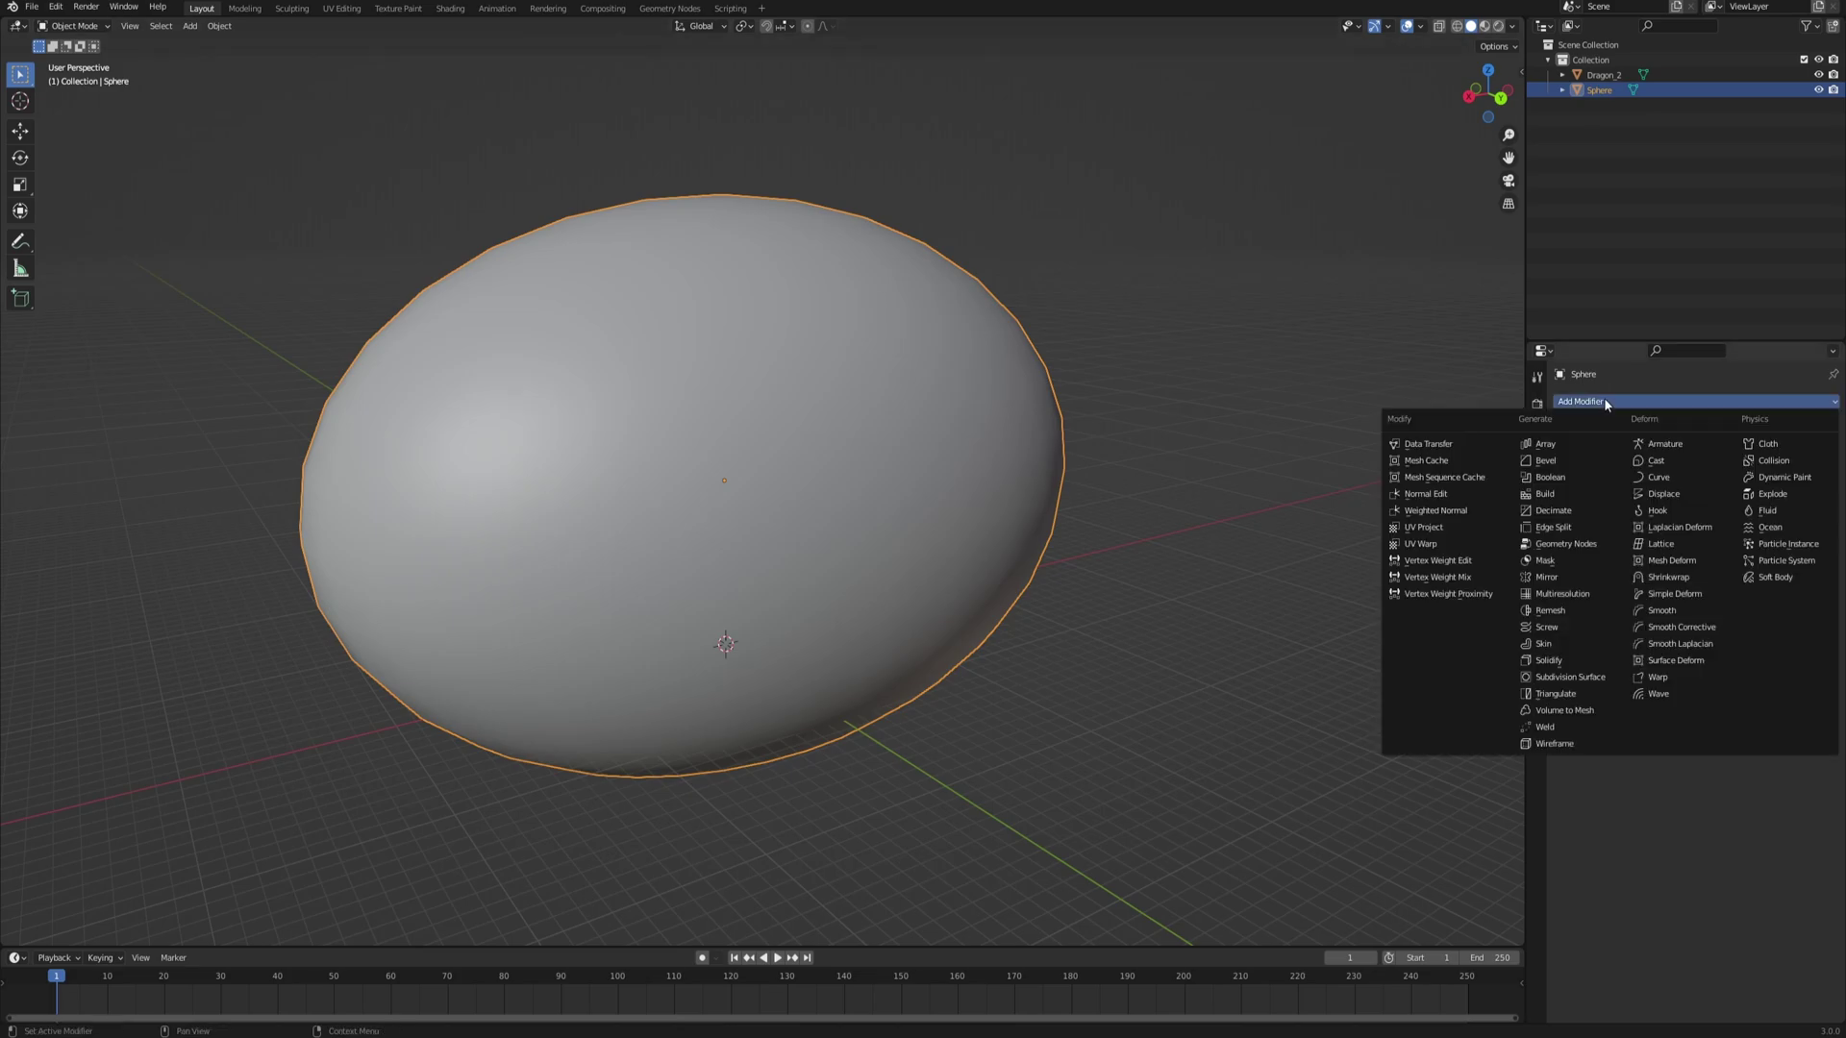
click(1668, 578)
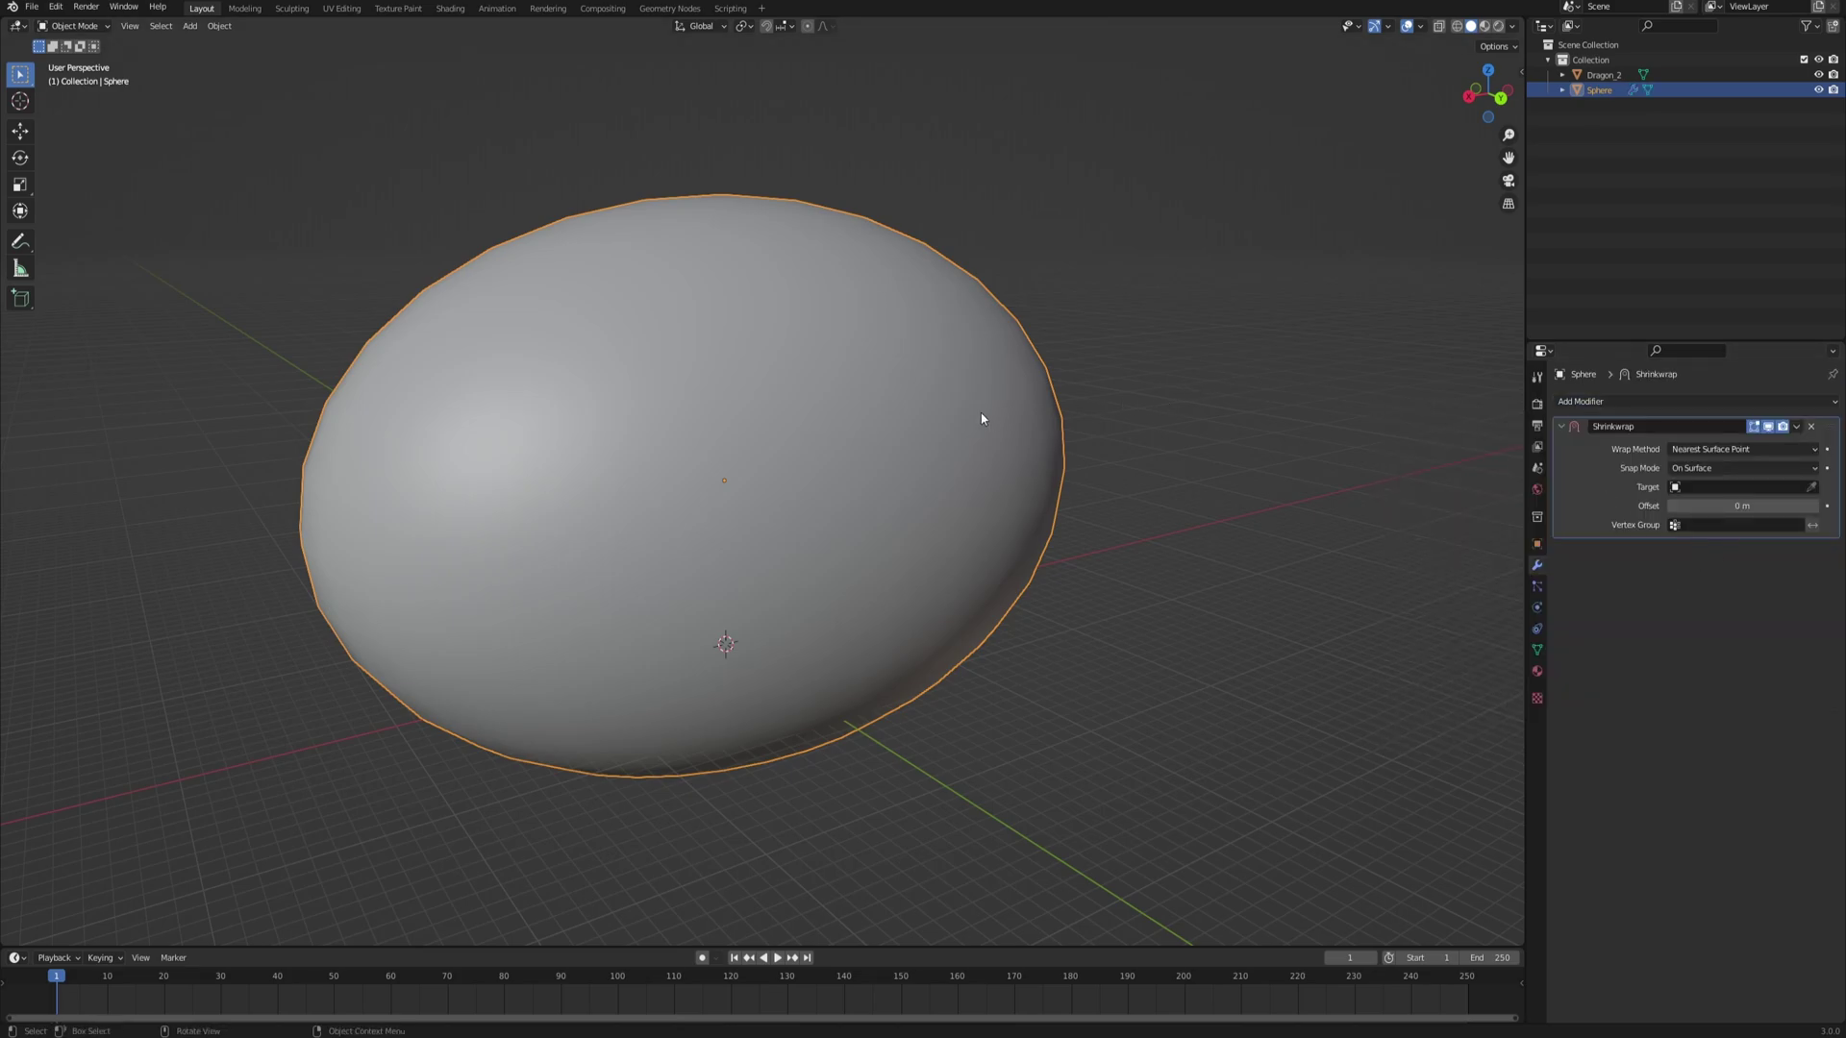
click(1812, 488)
click(1604, 75)
middle_drag(846, 452, 784, 367)
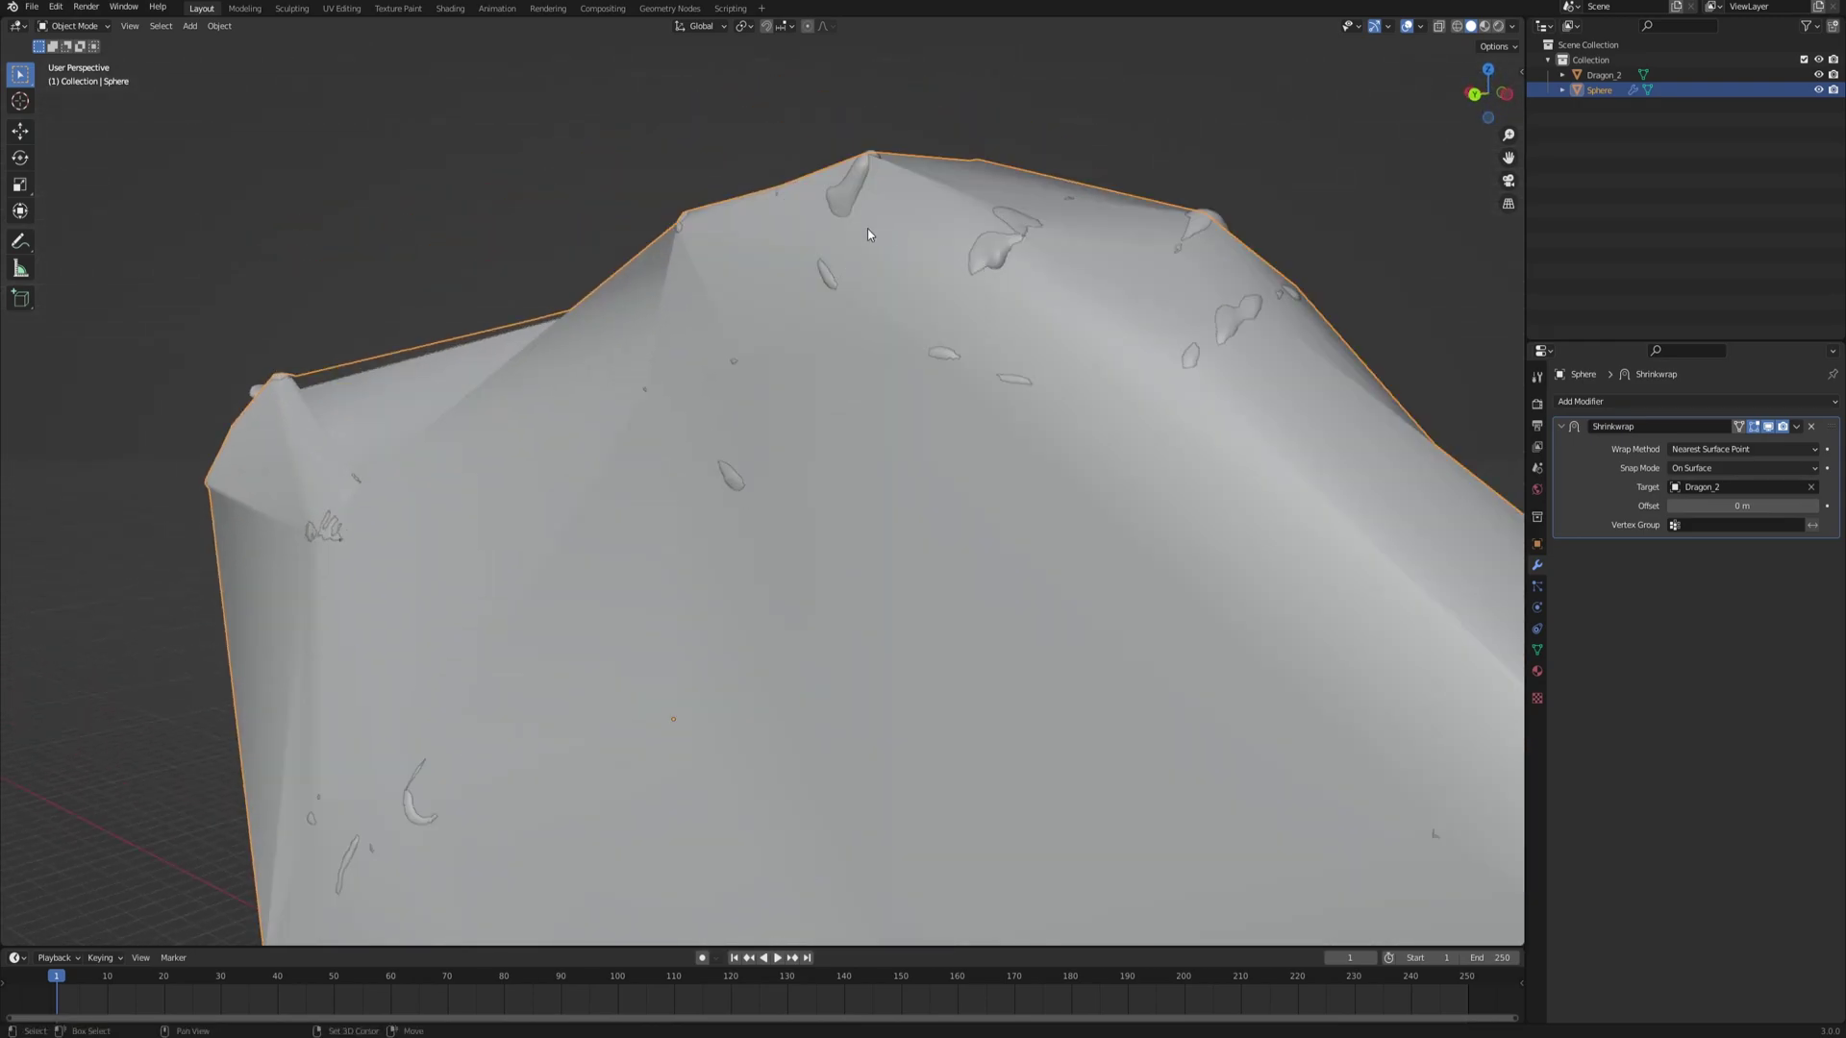
shift+middle_drag(871, 222, 877, 278)
shift+middle_drag(621, 802, 808, 538)
scroll(807, 538, down, 7)
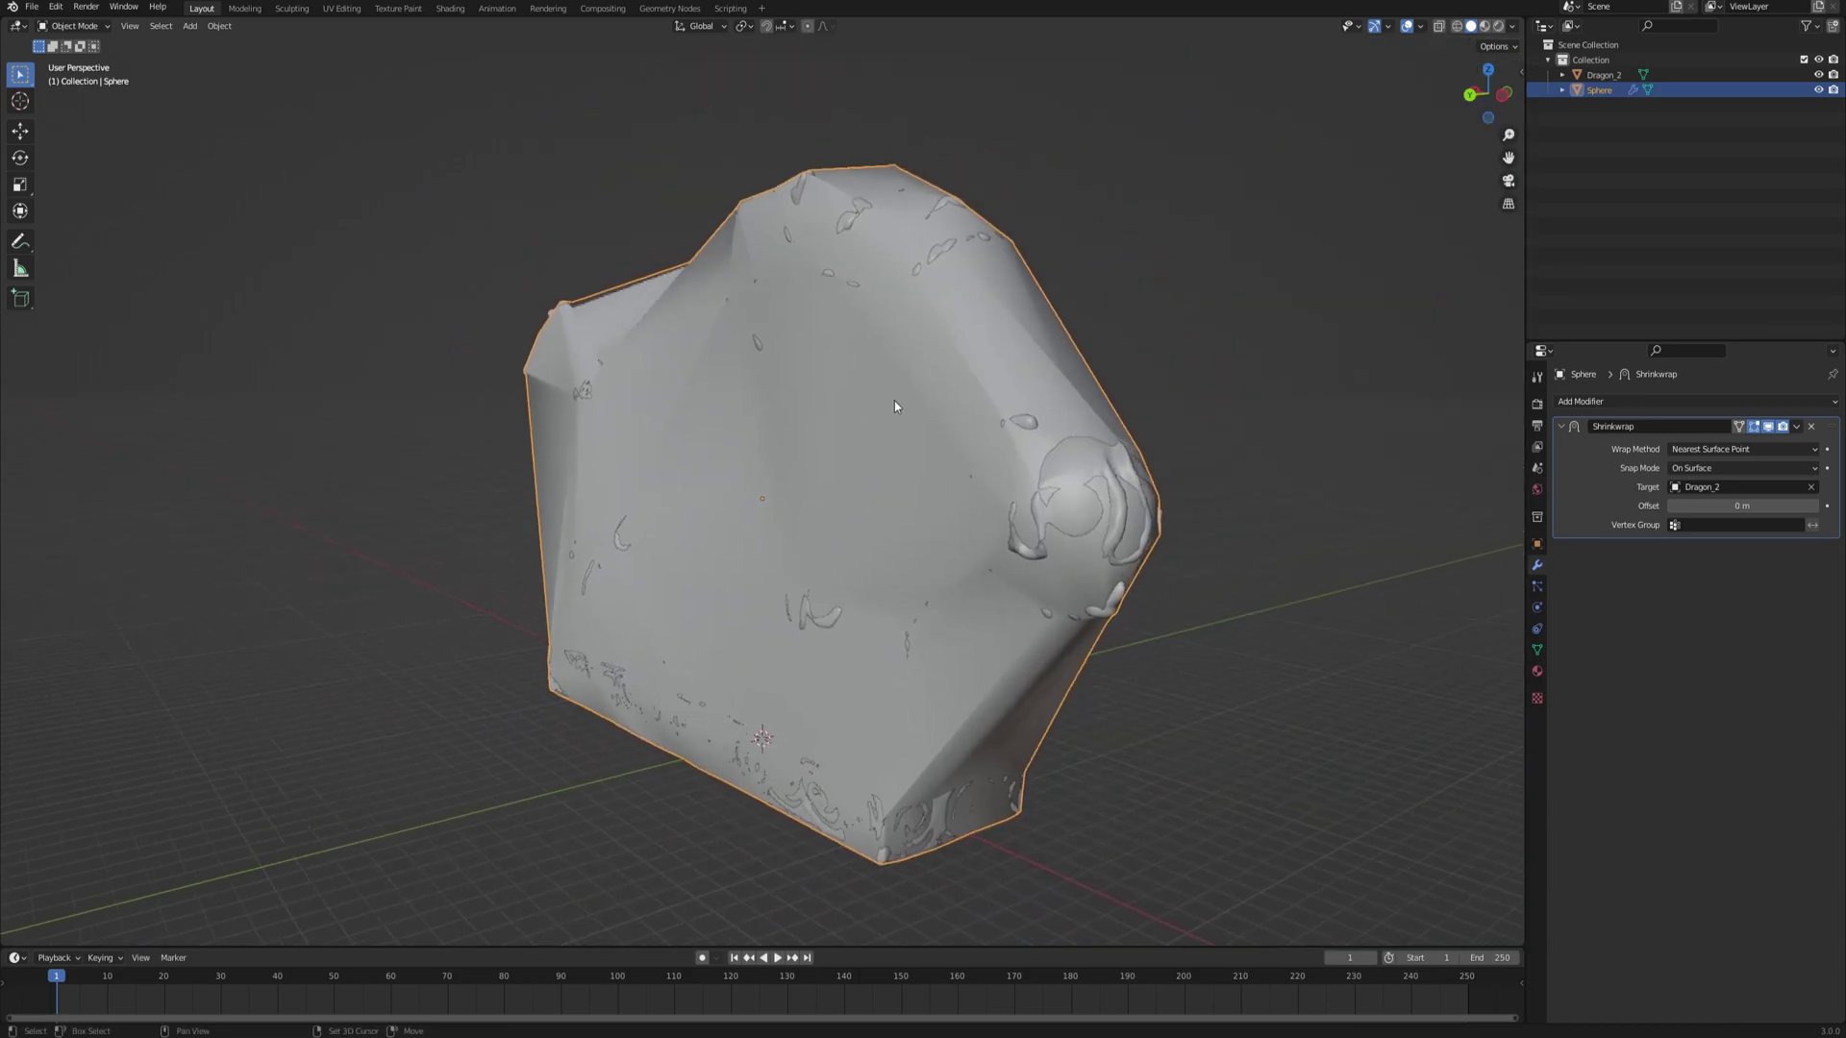
middle_drag(894, 406, 806, 447)
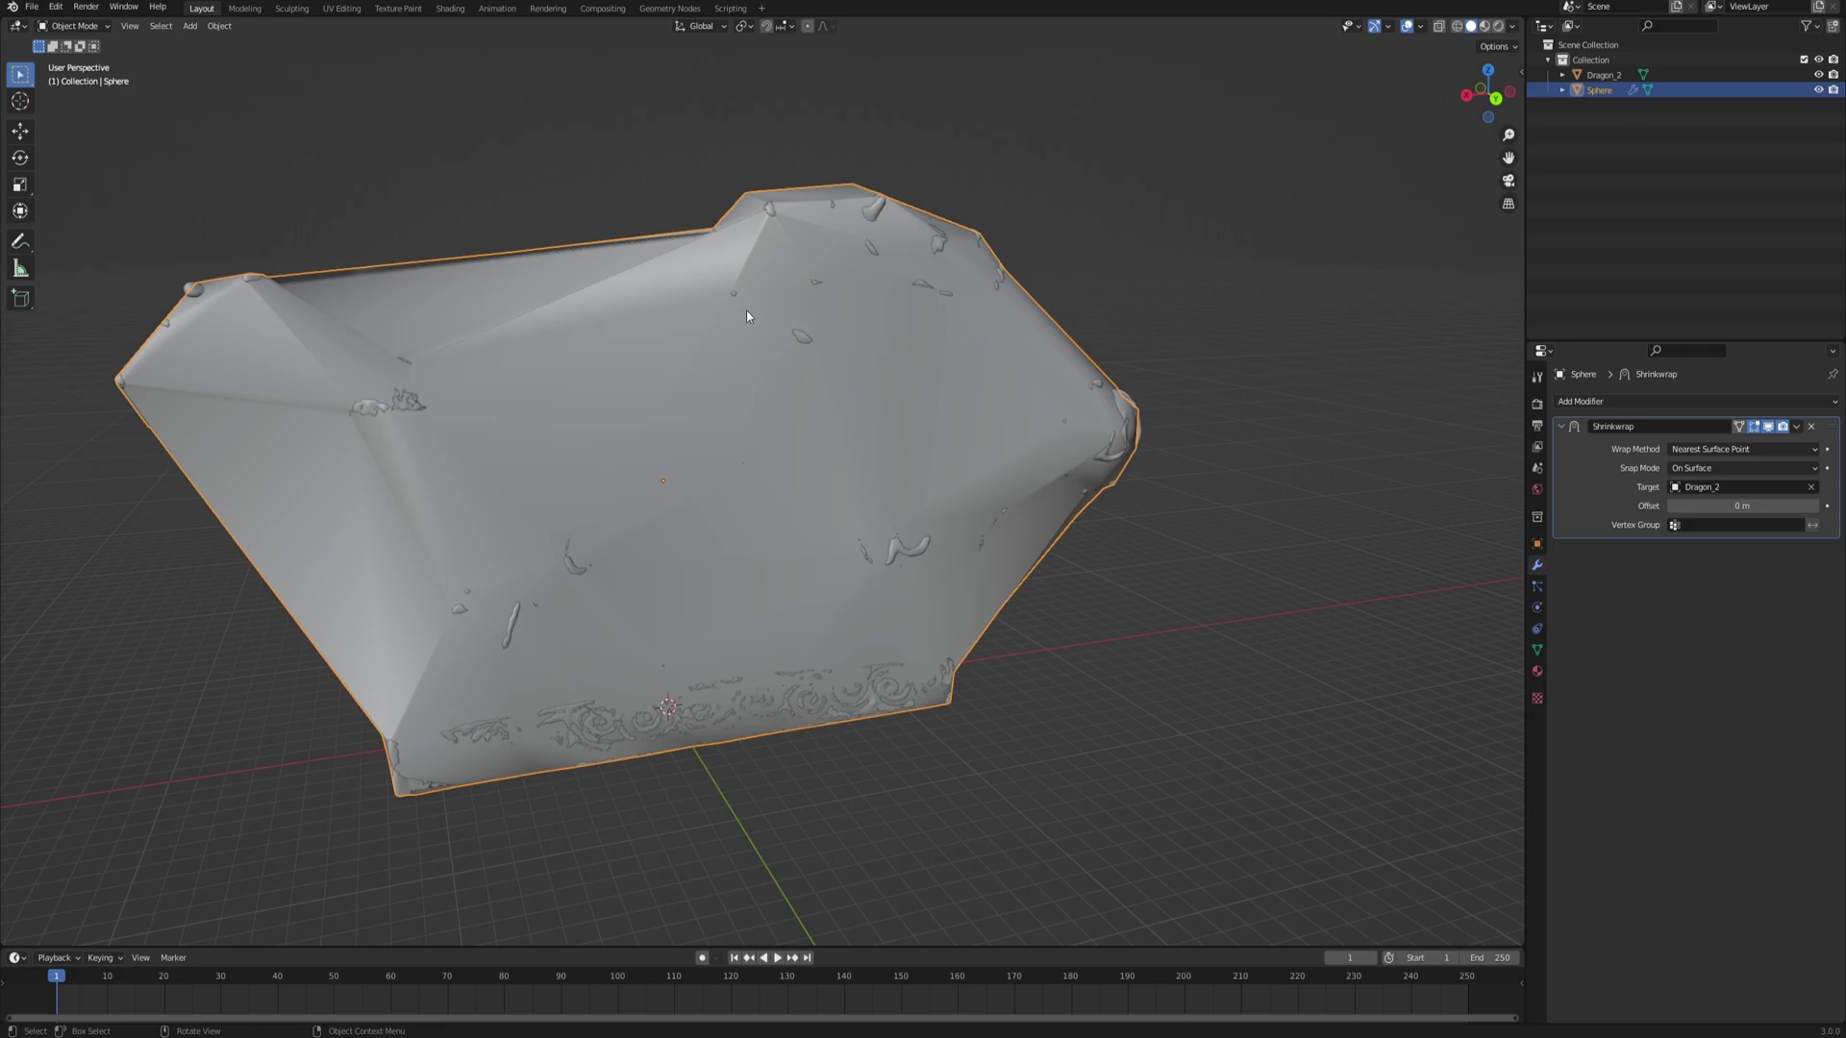
shift+middle_drag(560, 297, 624, 302)
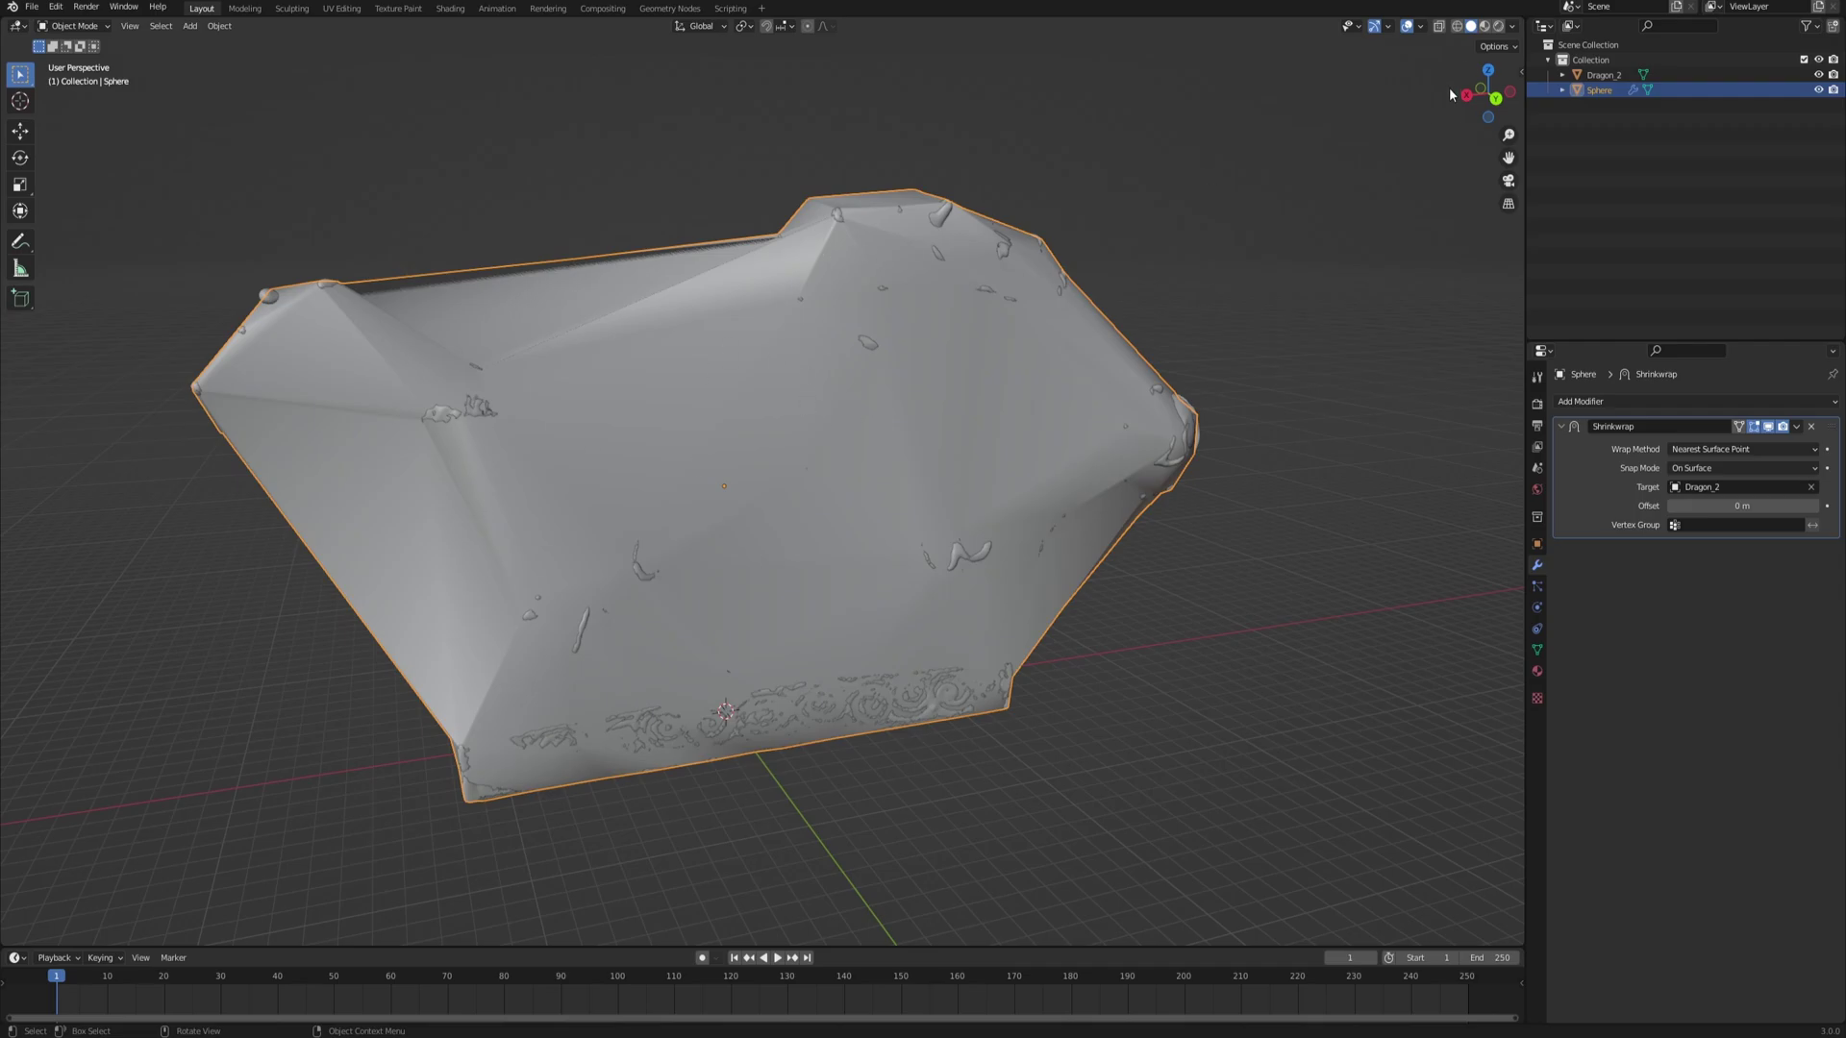
- Set the viewport to Material Preview and open a Shader Editor beside it
click(1485, 28)
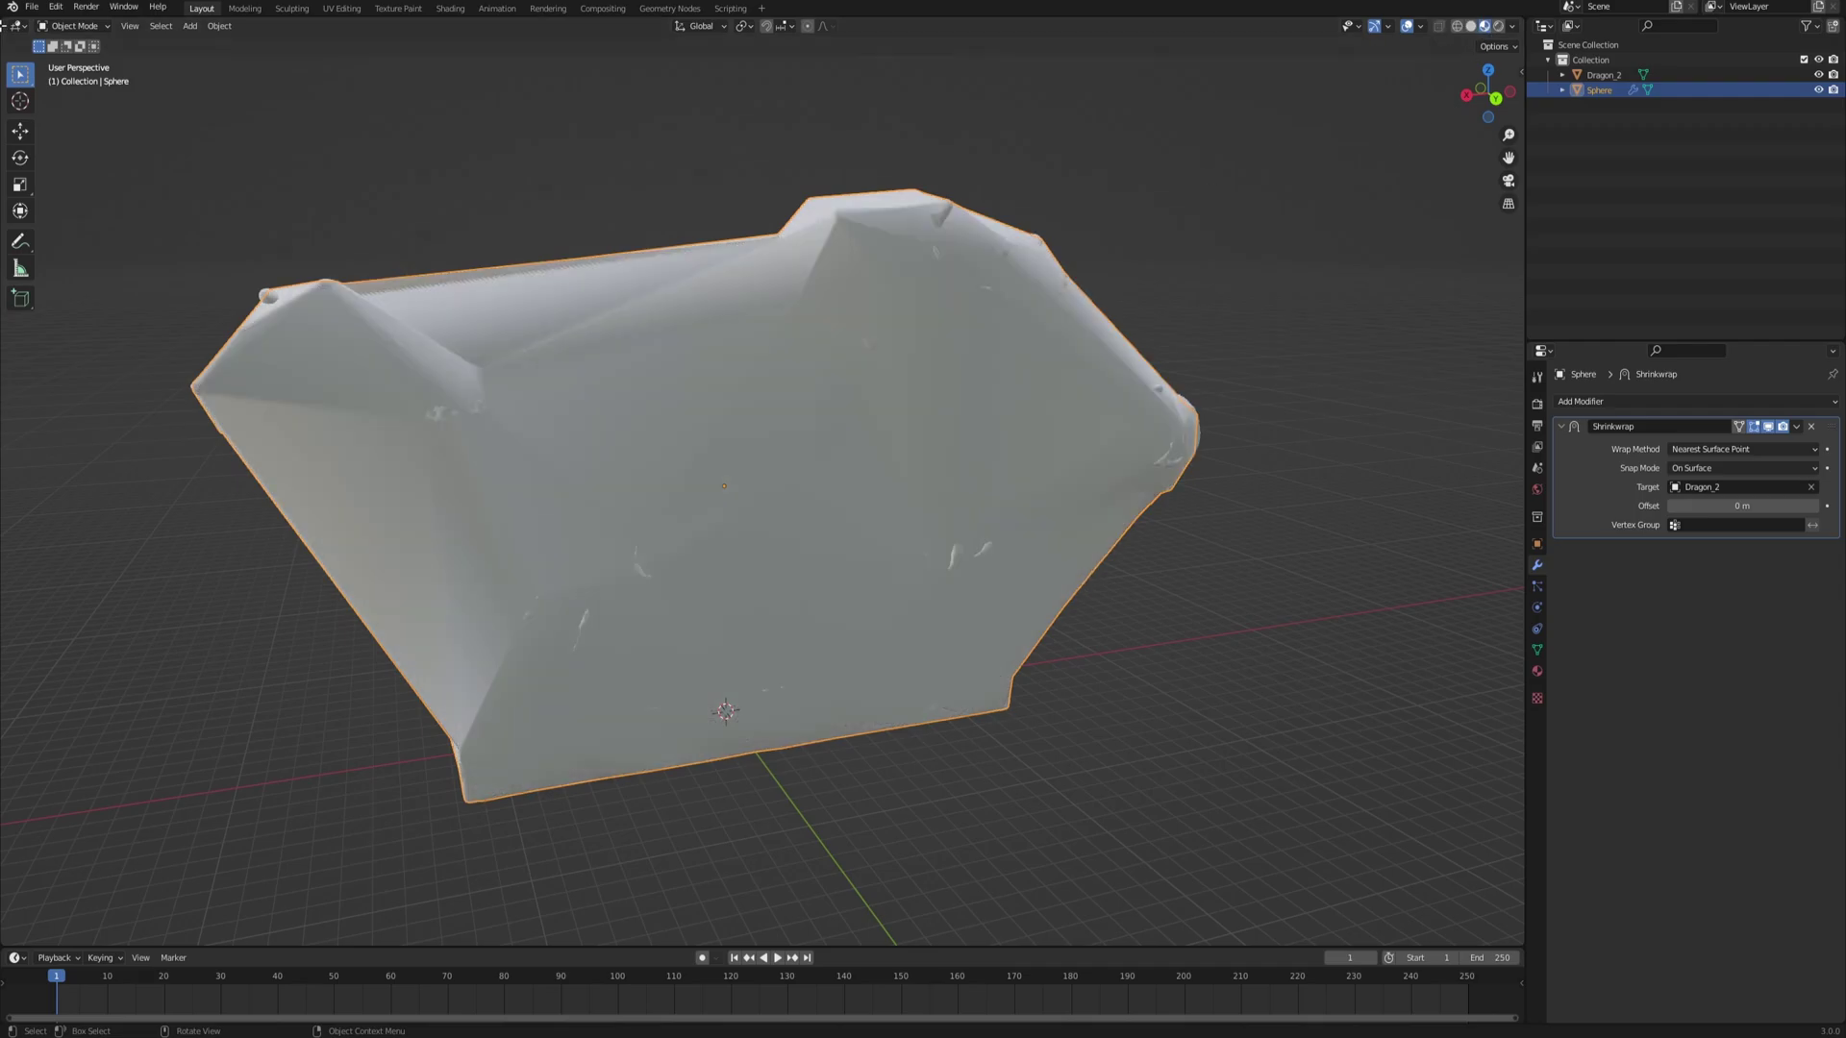
mouse_move(6, 27)
mouse_down()
mouse_move(783, 100)
mouse_move(634, 100)
mouse_up()
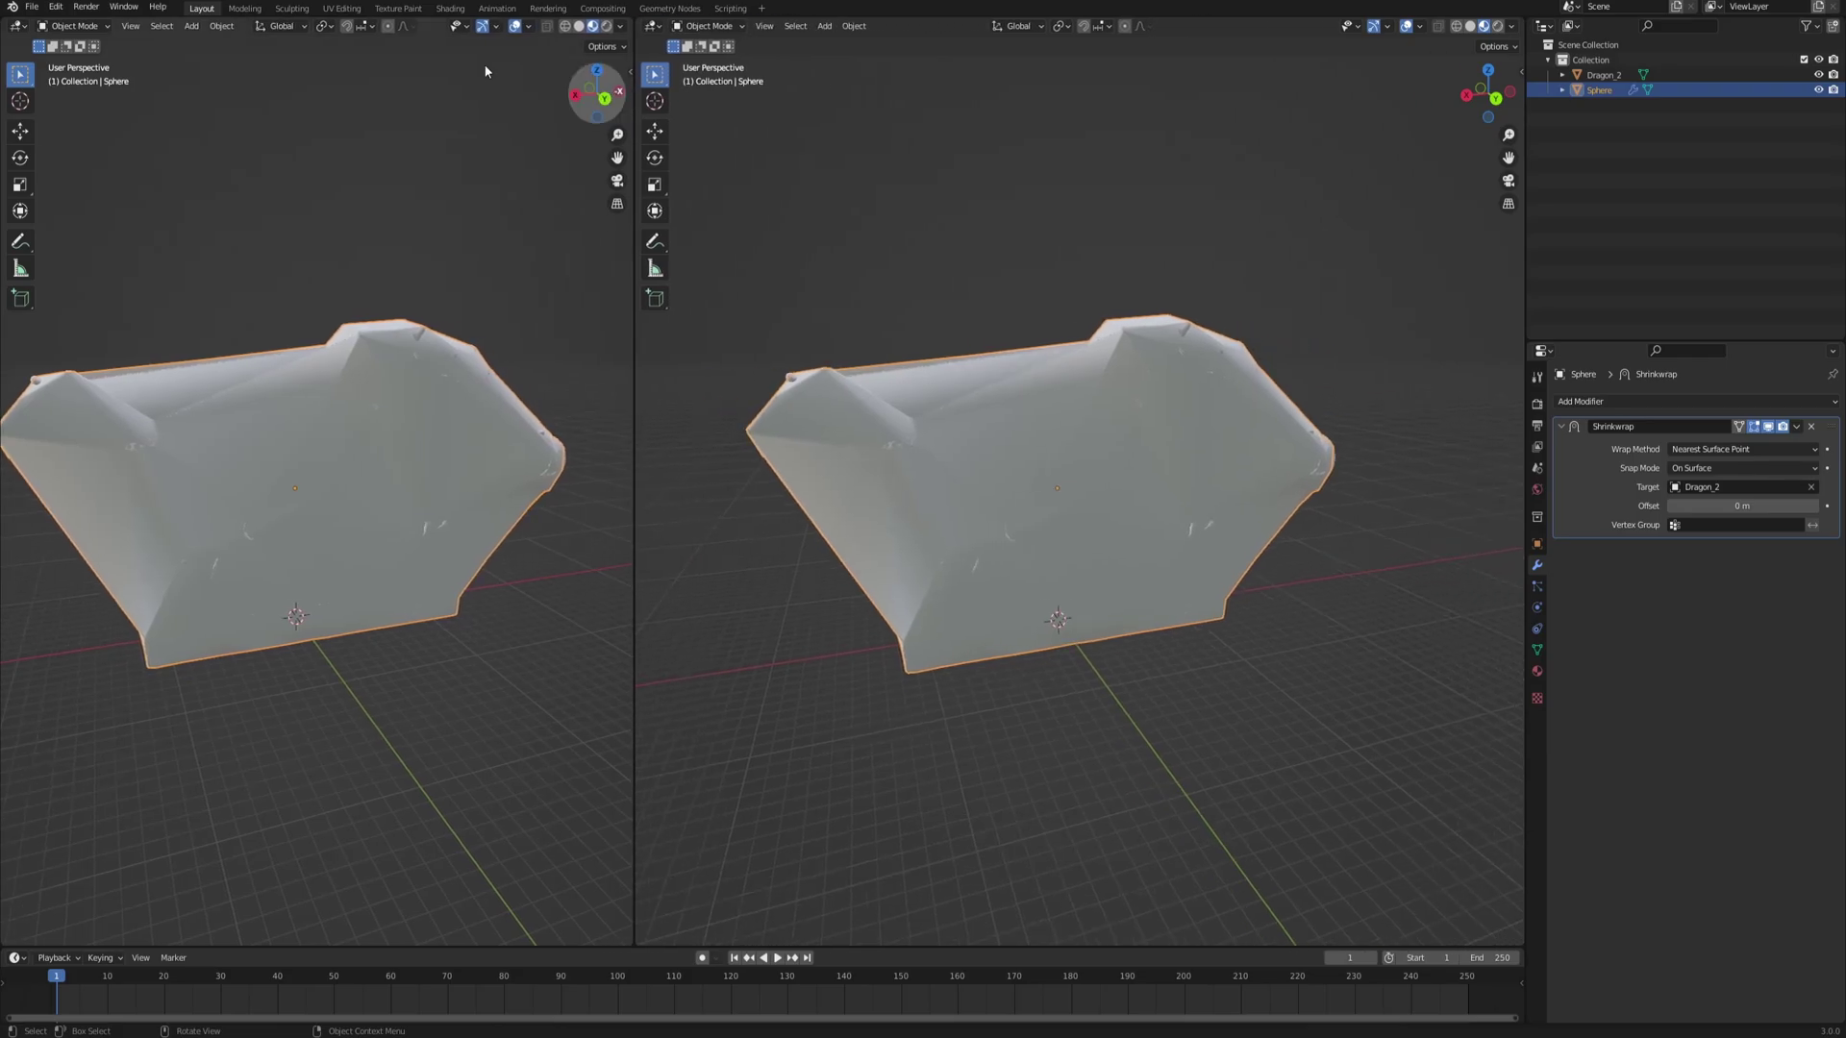
click(17, 26)
click(53, 168)
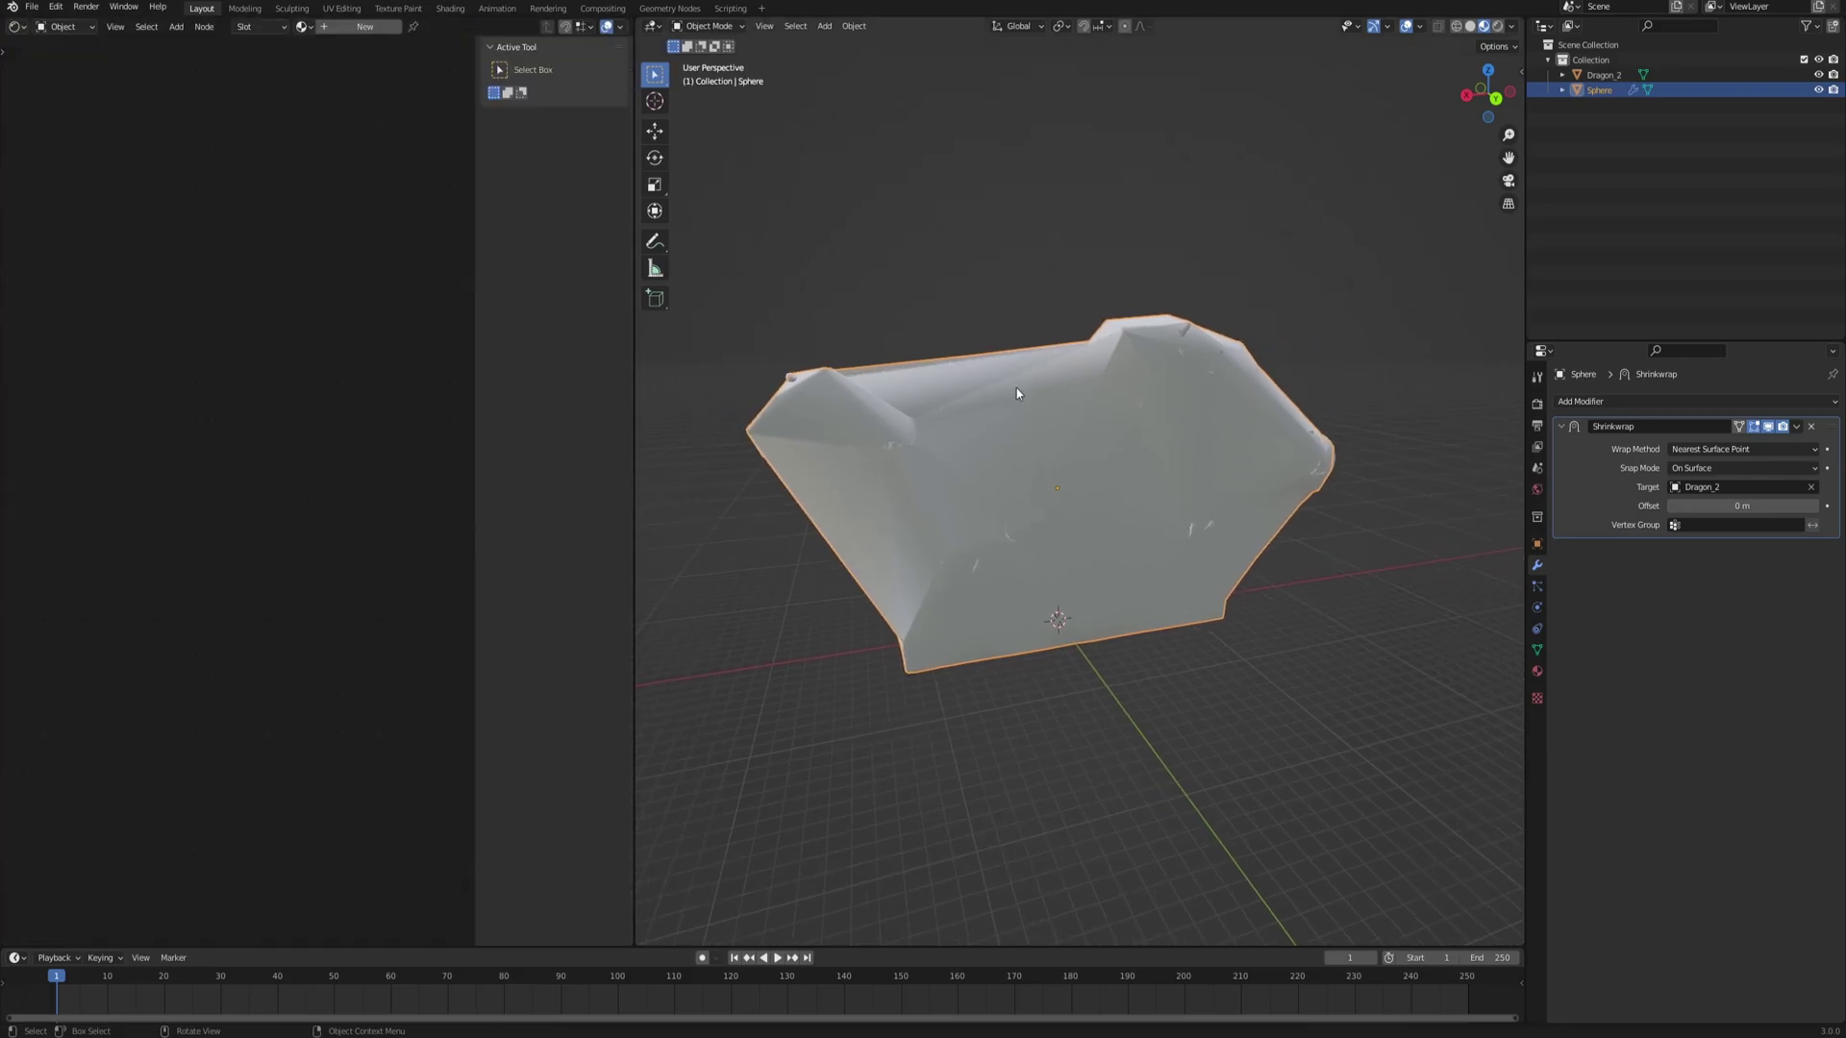
- Rename the sphere as plasticwrap
double_click(1600, 89)
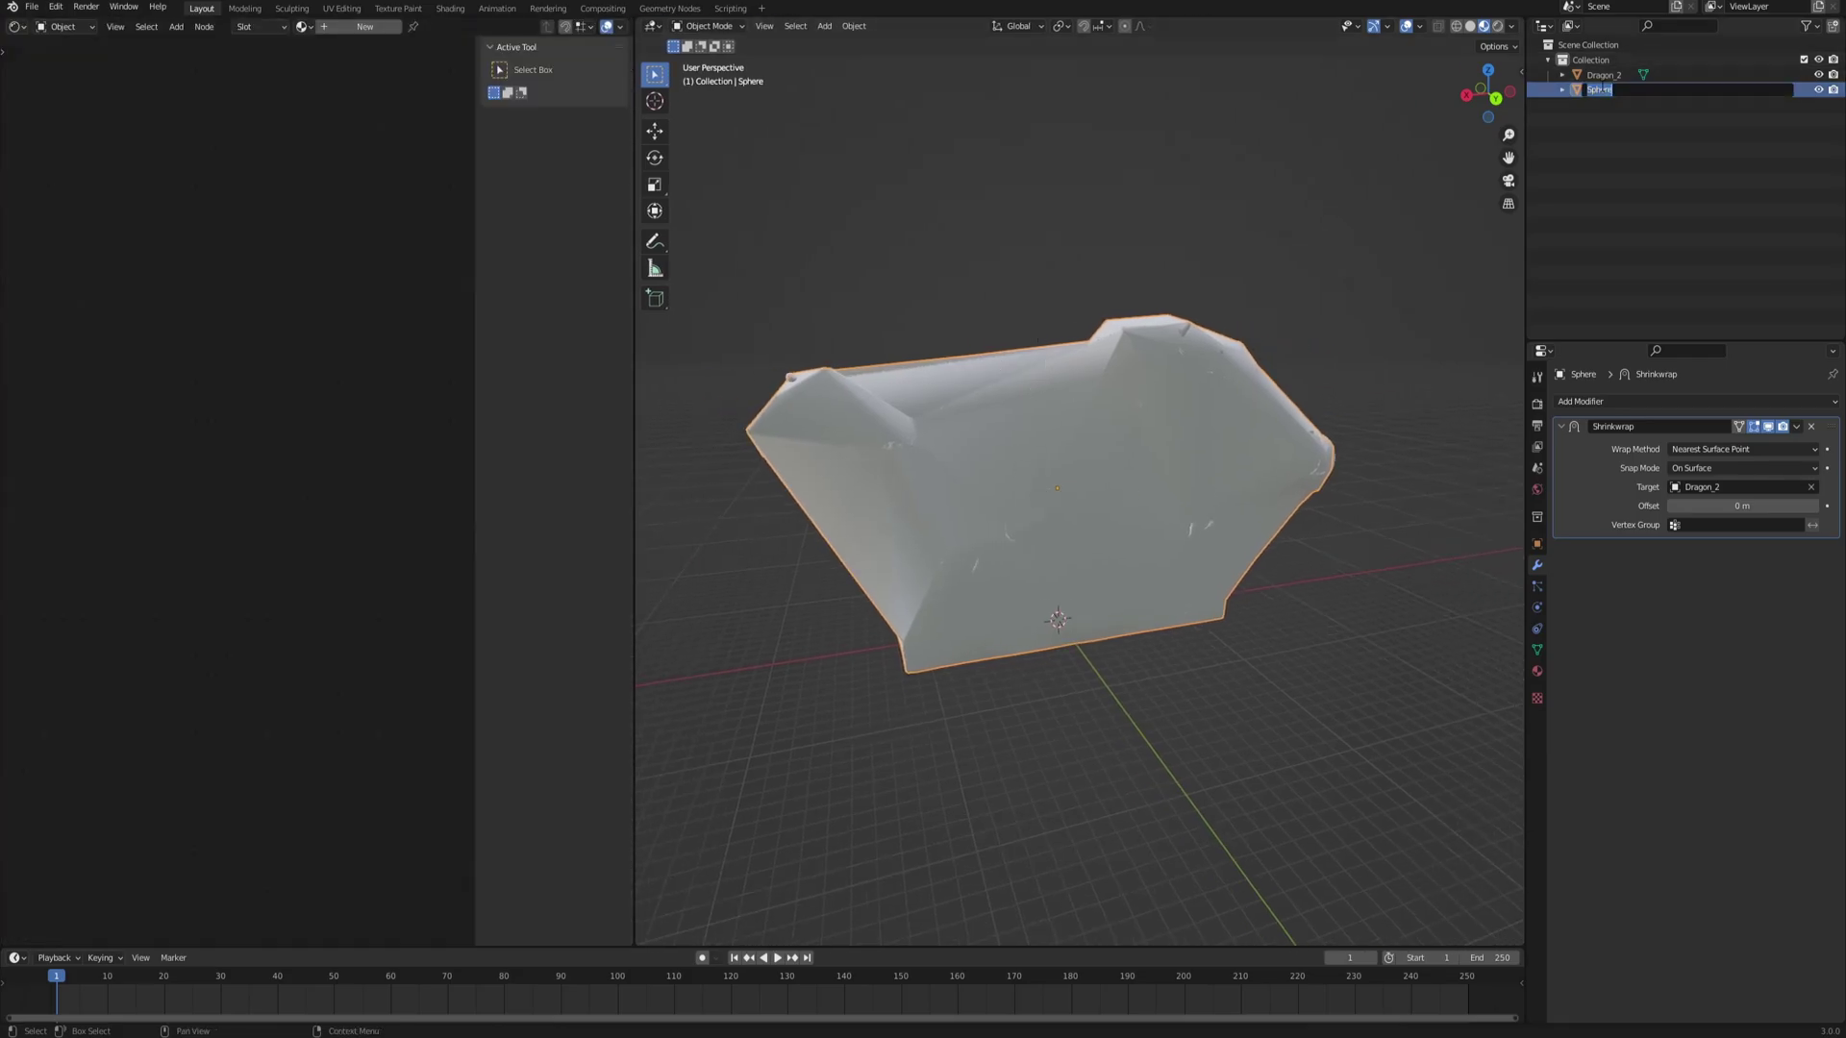
text(plasticwrap)
key(Return)
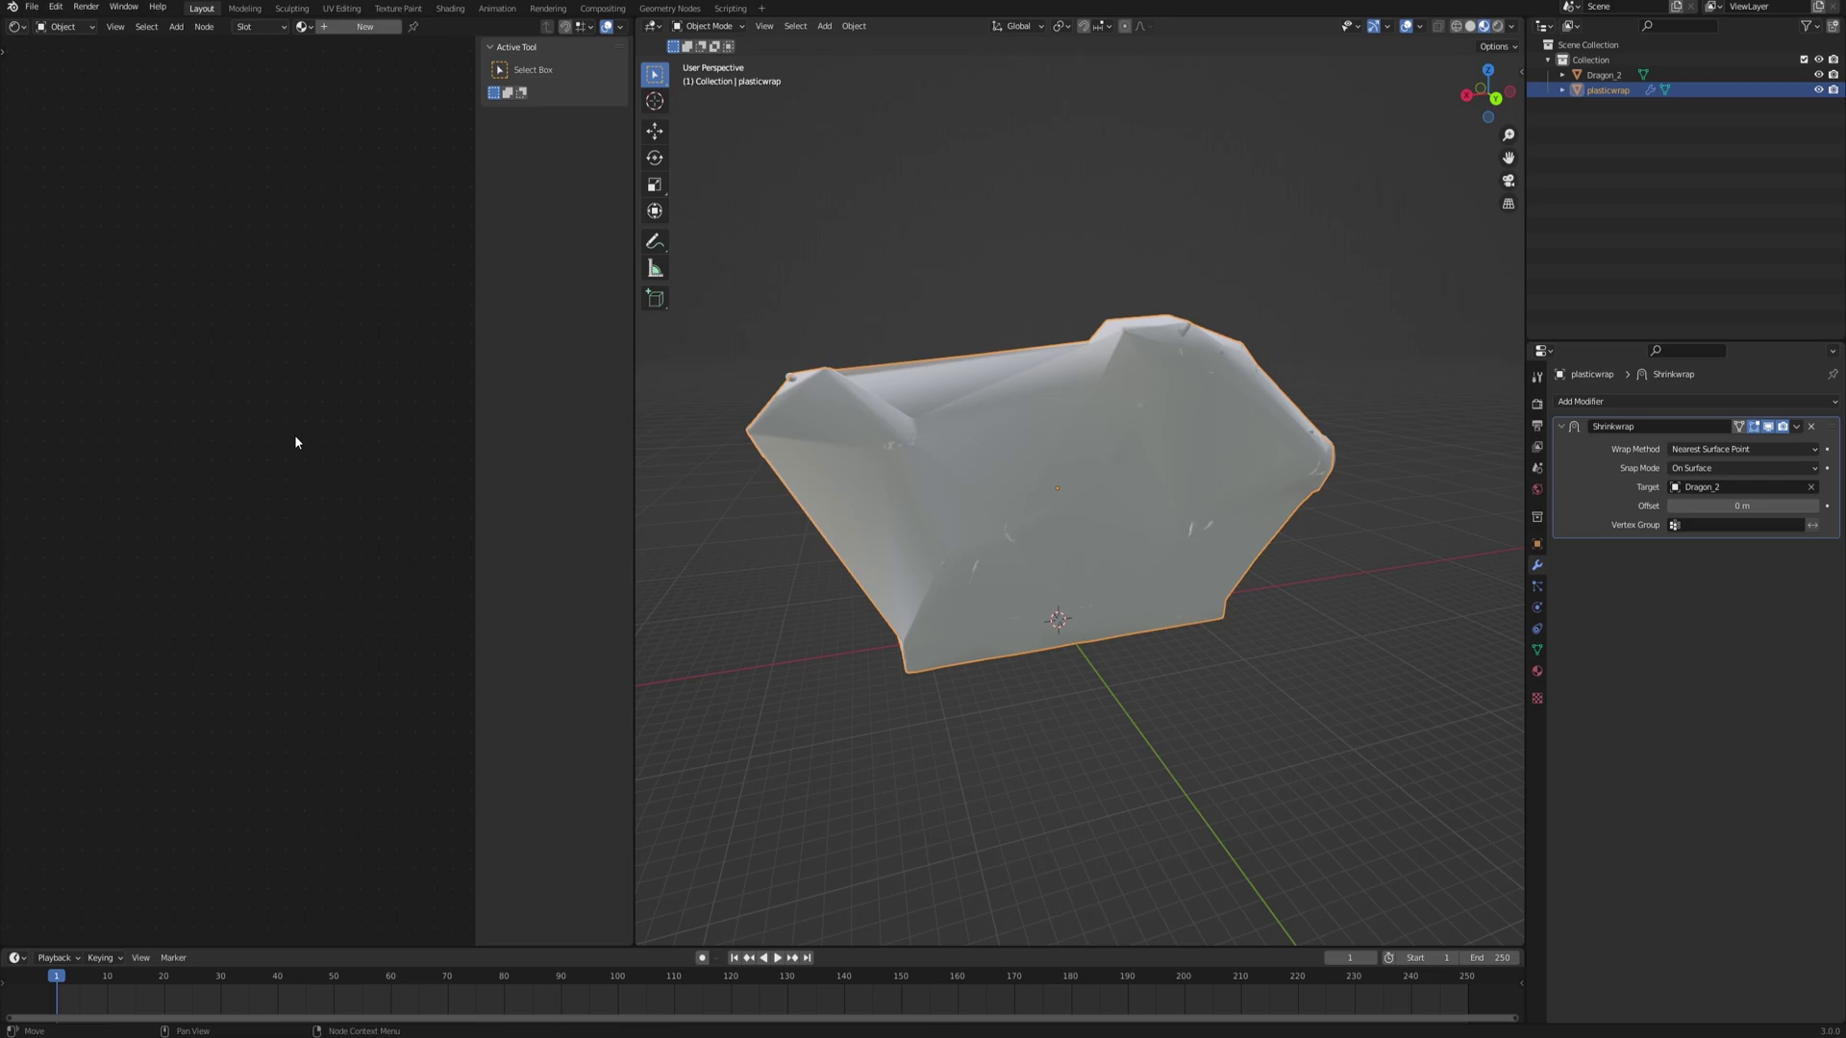
- Create a new material for plasticwrap and move its Material Output node further from the Principled BSDF
key(n)
click(360, 27)
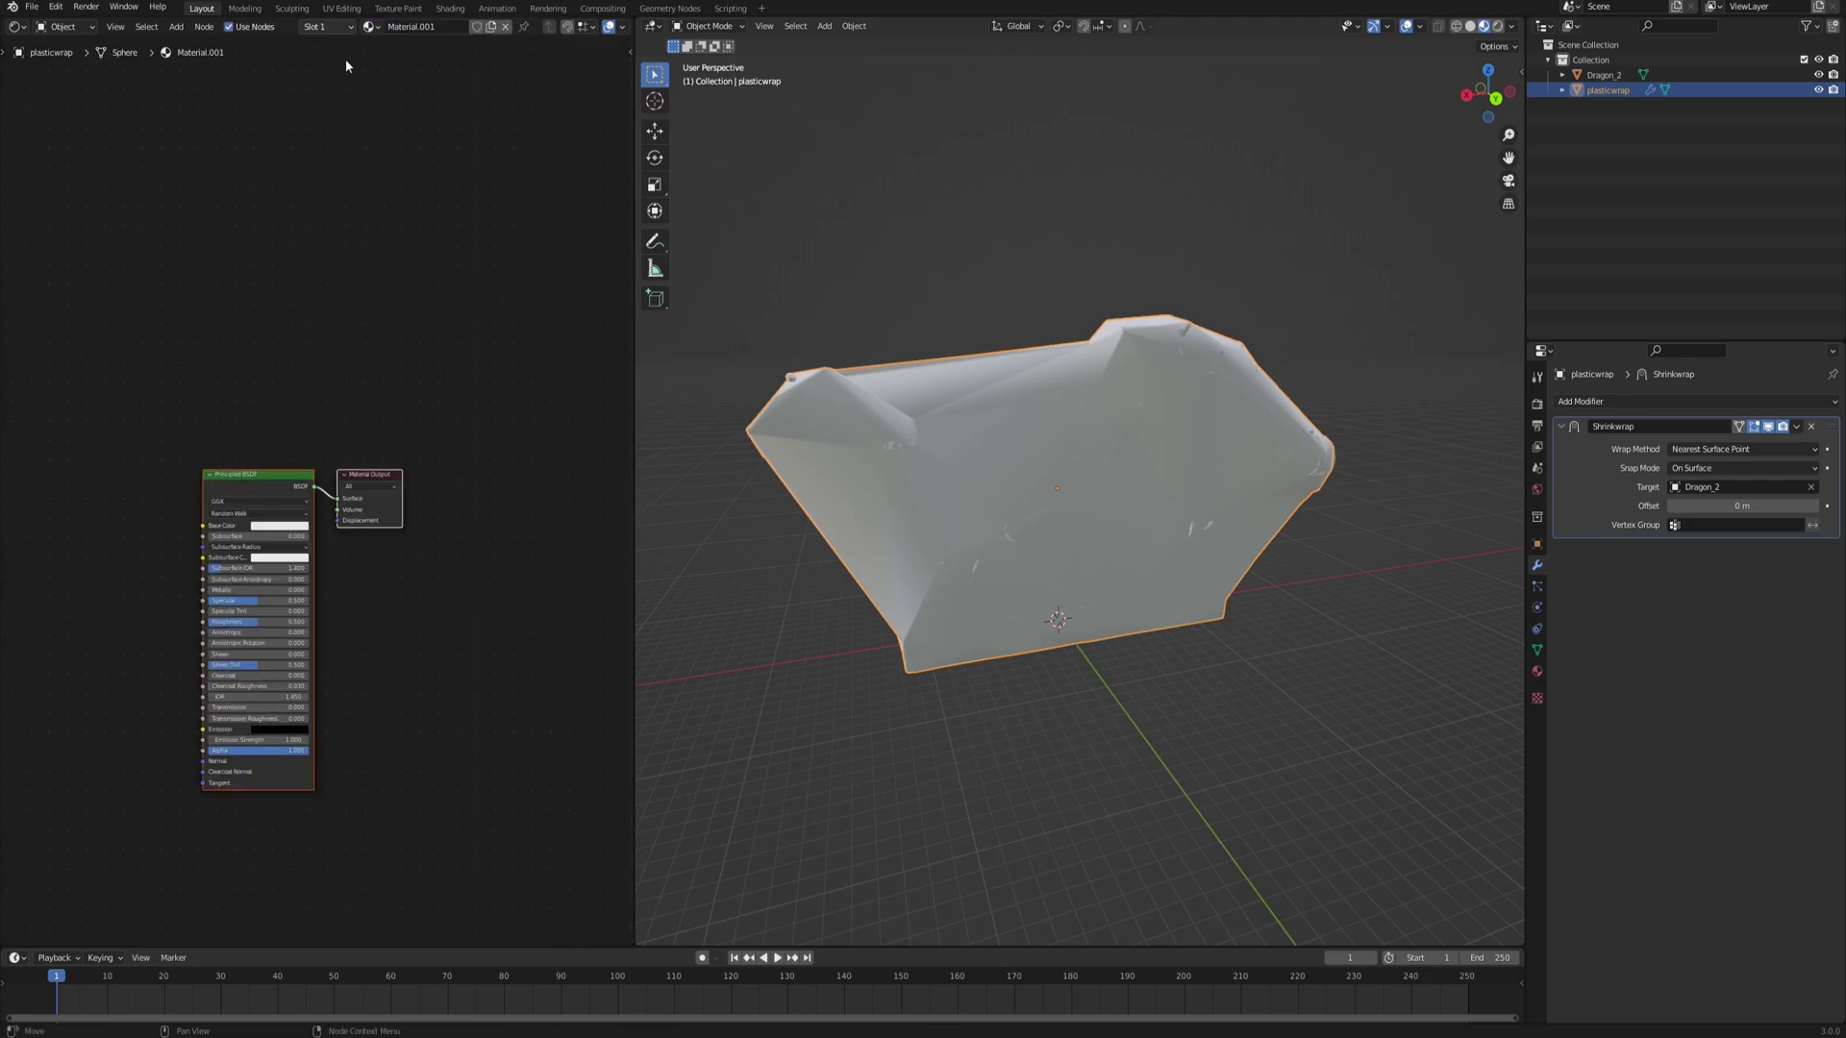
scroll(237, 444, up, 2)
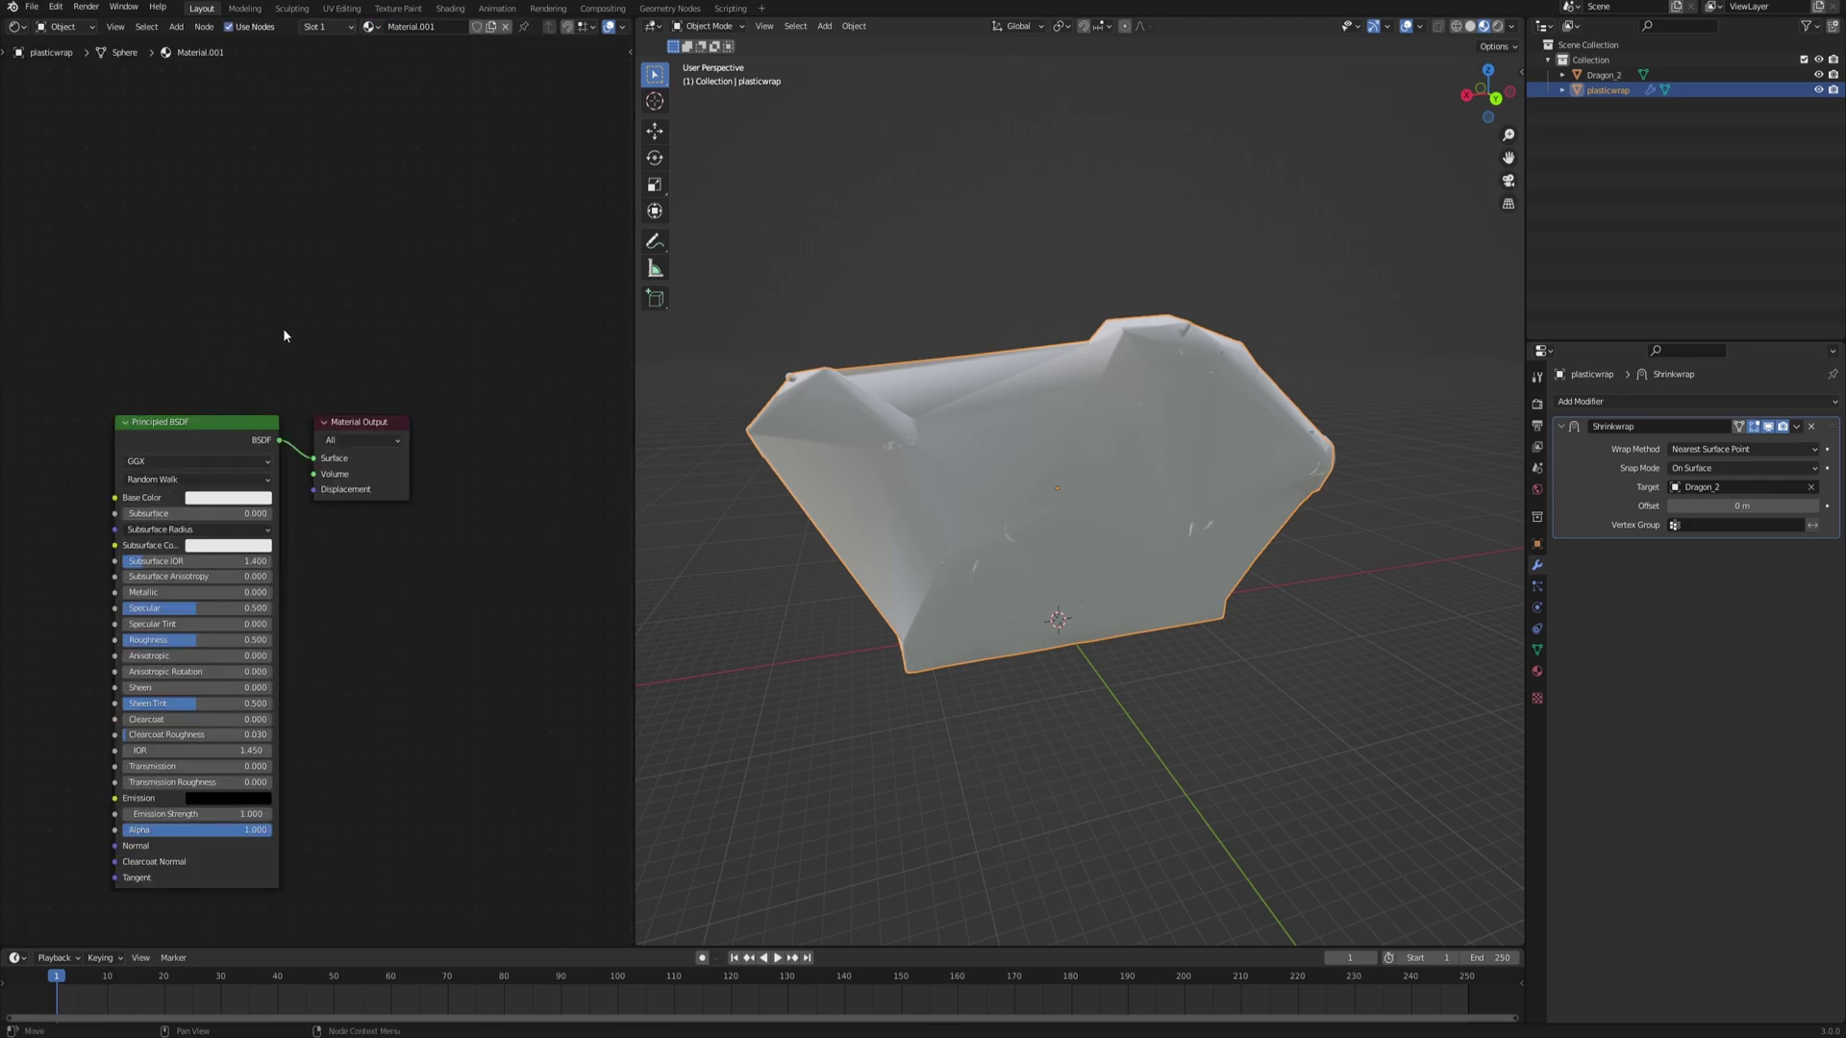
drag(357, 422, 447, 370)
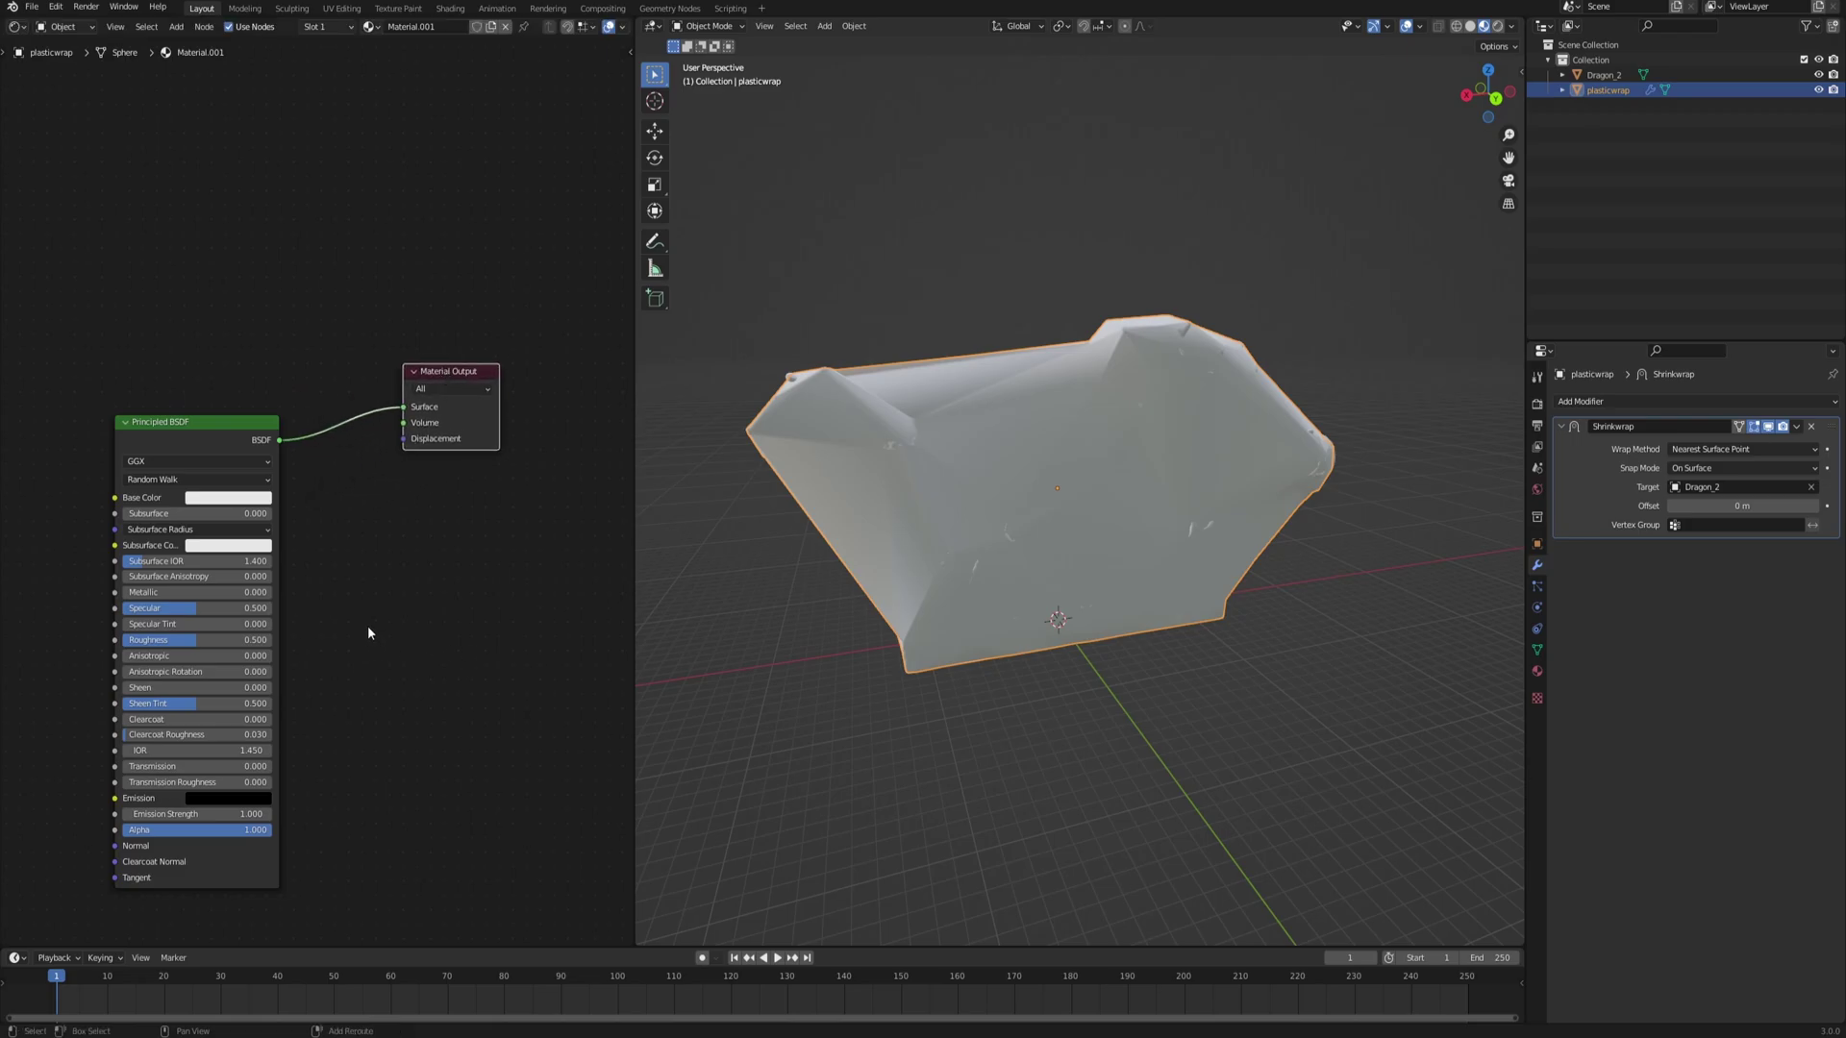
middle_drag(367, 625, 459, 592)
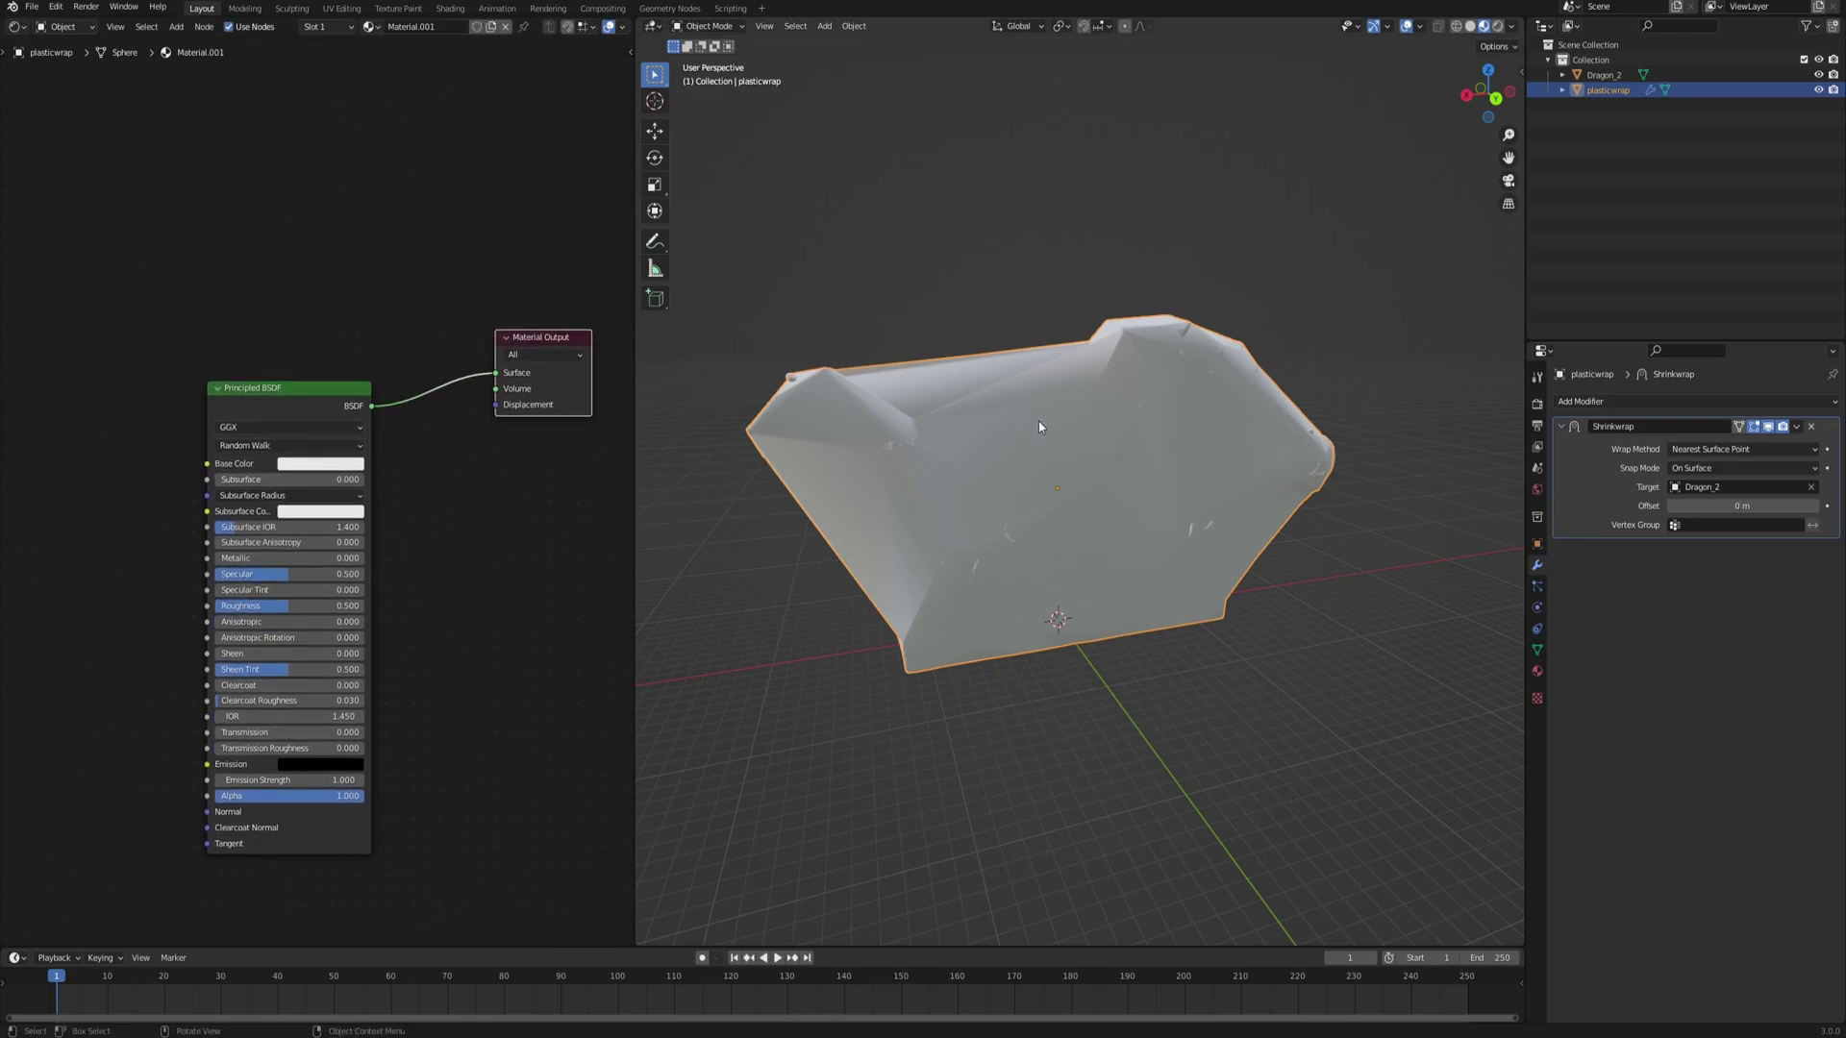
- Enable Screen Space Reflections with Refraction in Eevee's render settings
click(1537, 405)
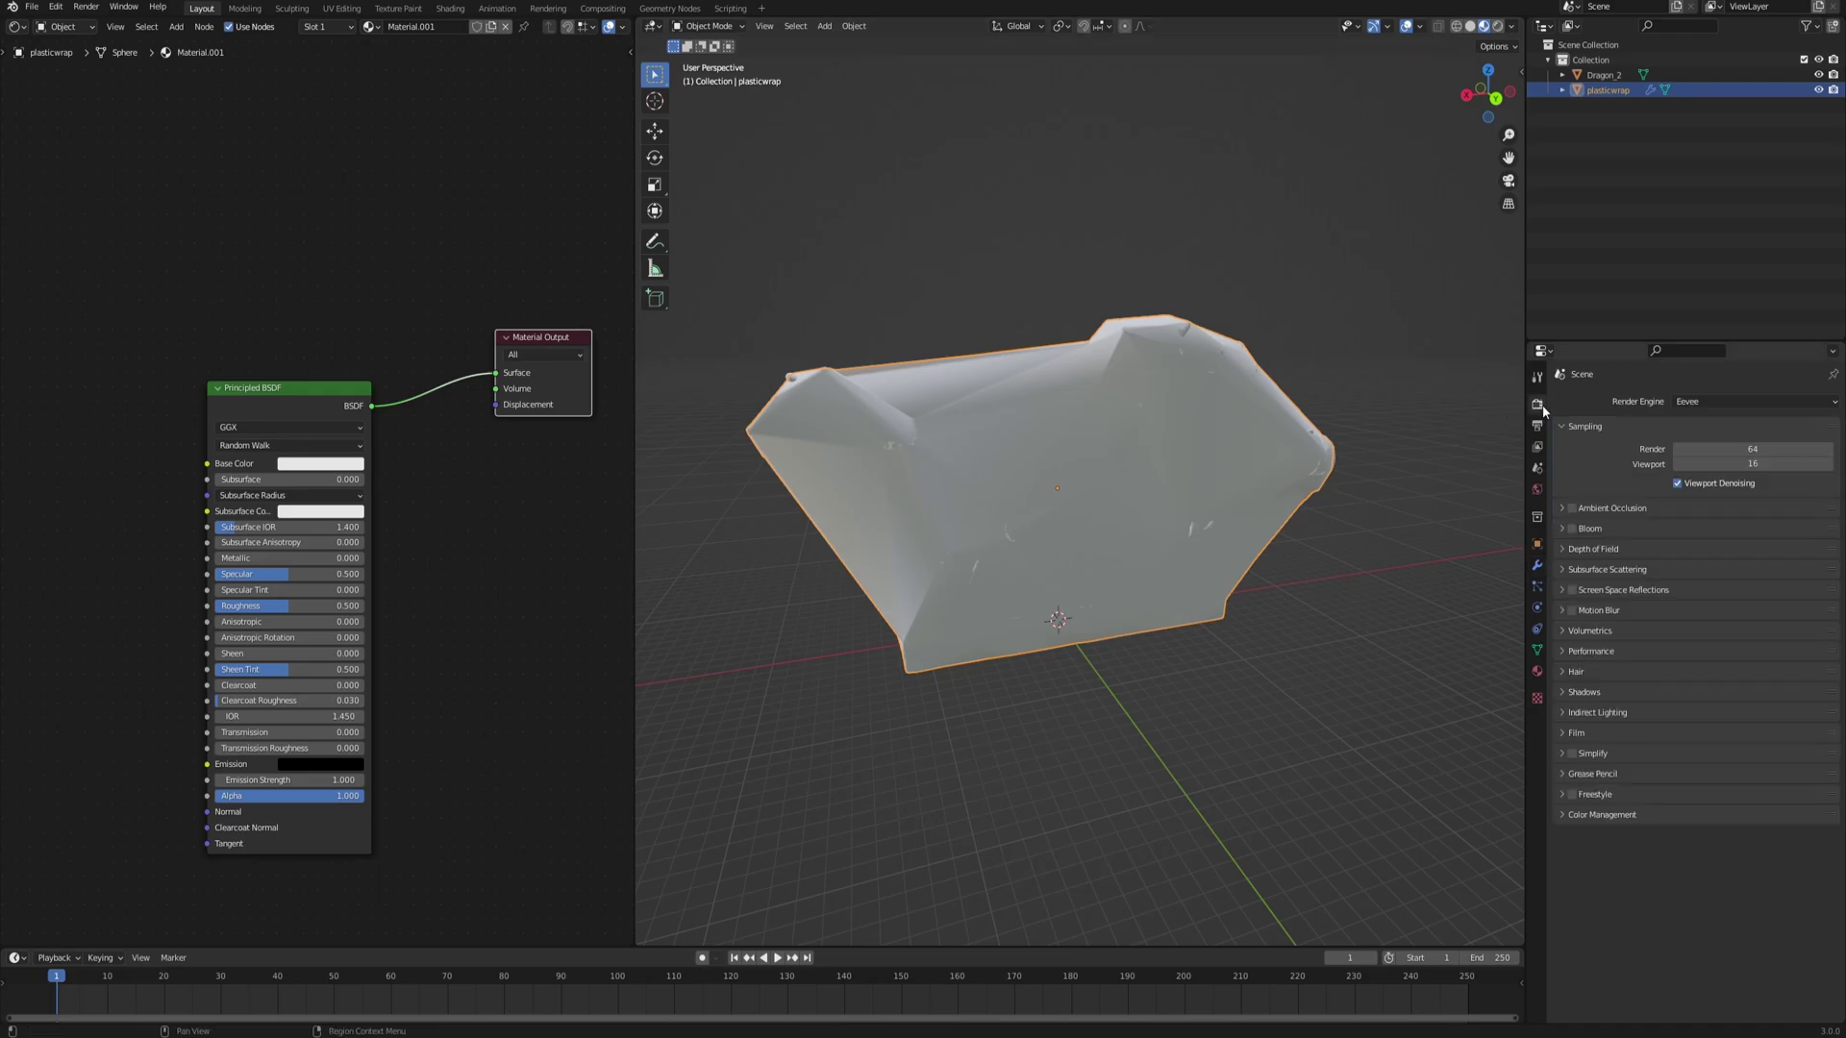
click(1629, 591)
click(1573, 590)
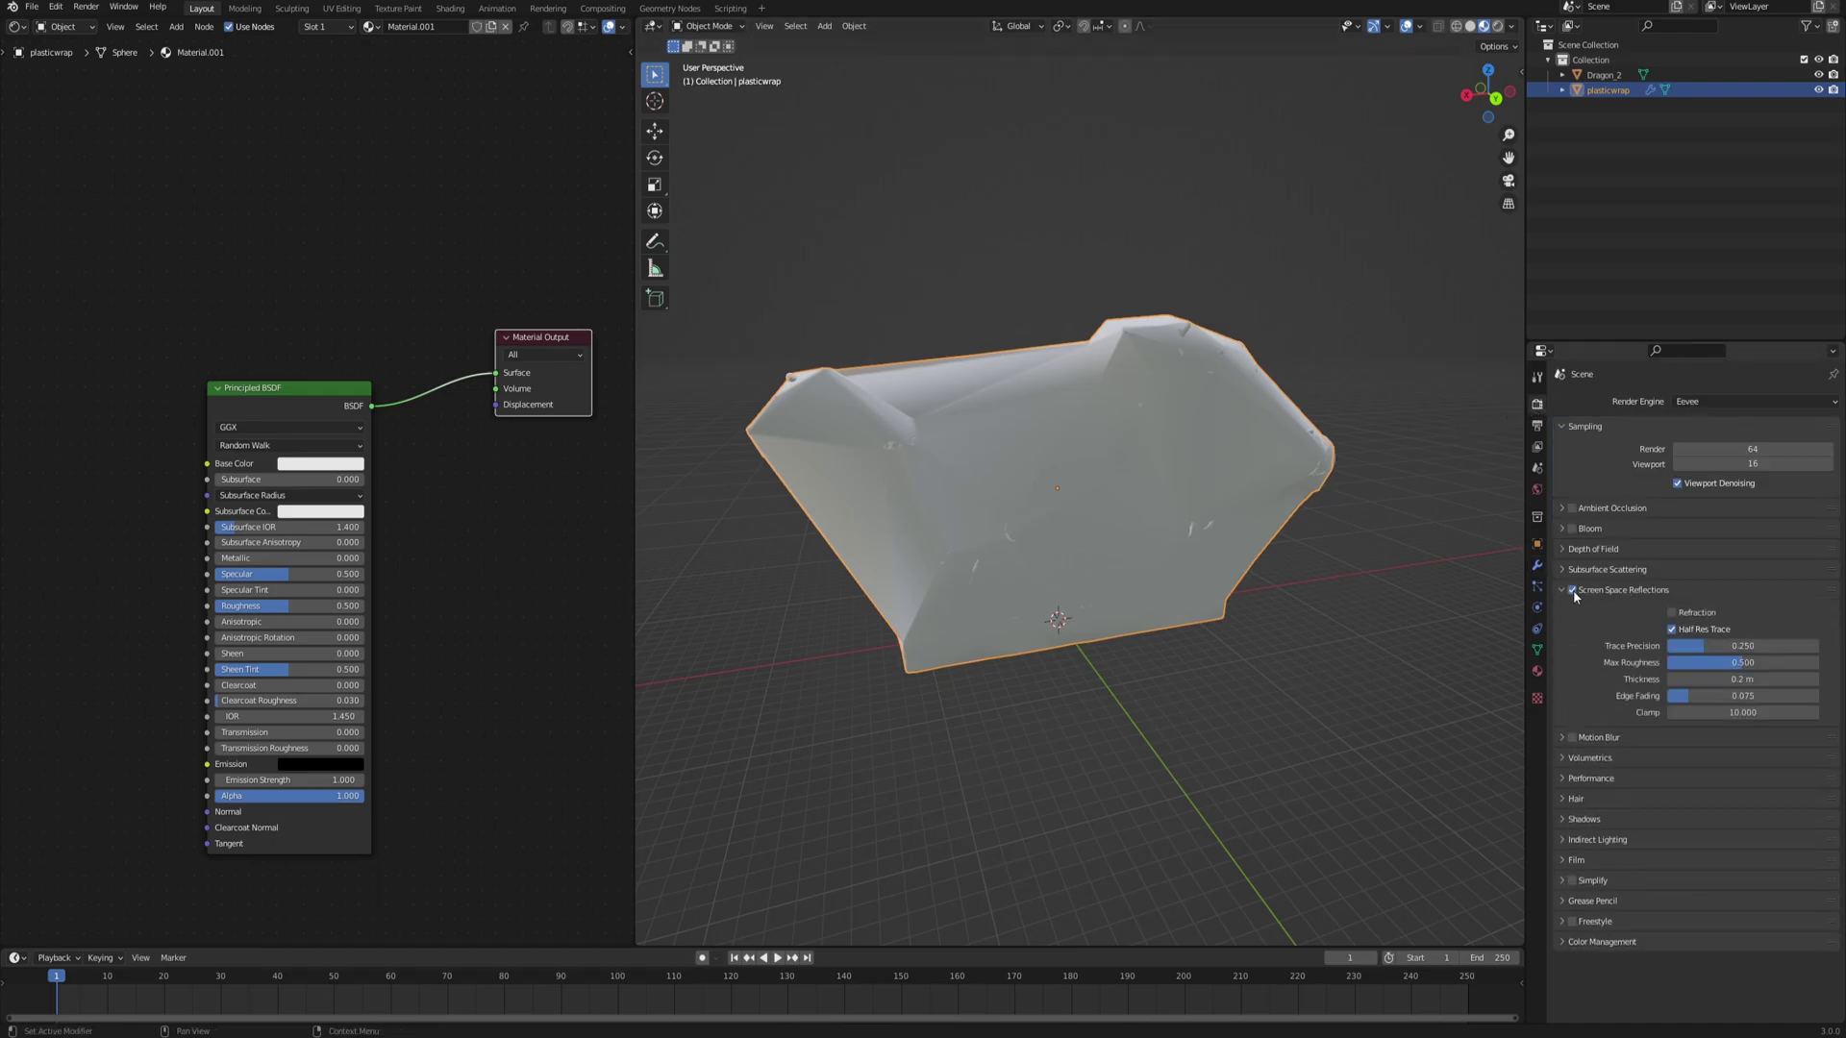
click(1673, 614)
- Set the plasticwrap material's blend mode to Alpha Blend and enable Screen Space Refraction
click(1538, 671)
scroll(1572, 665, down, 10)
scroll(1581, 645, down, 2)
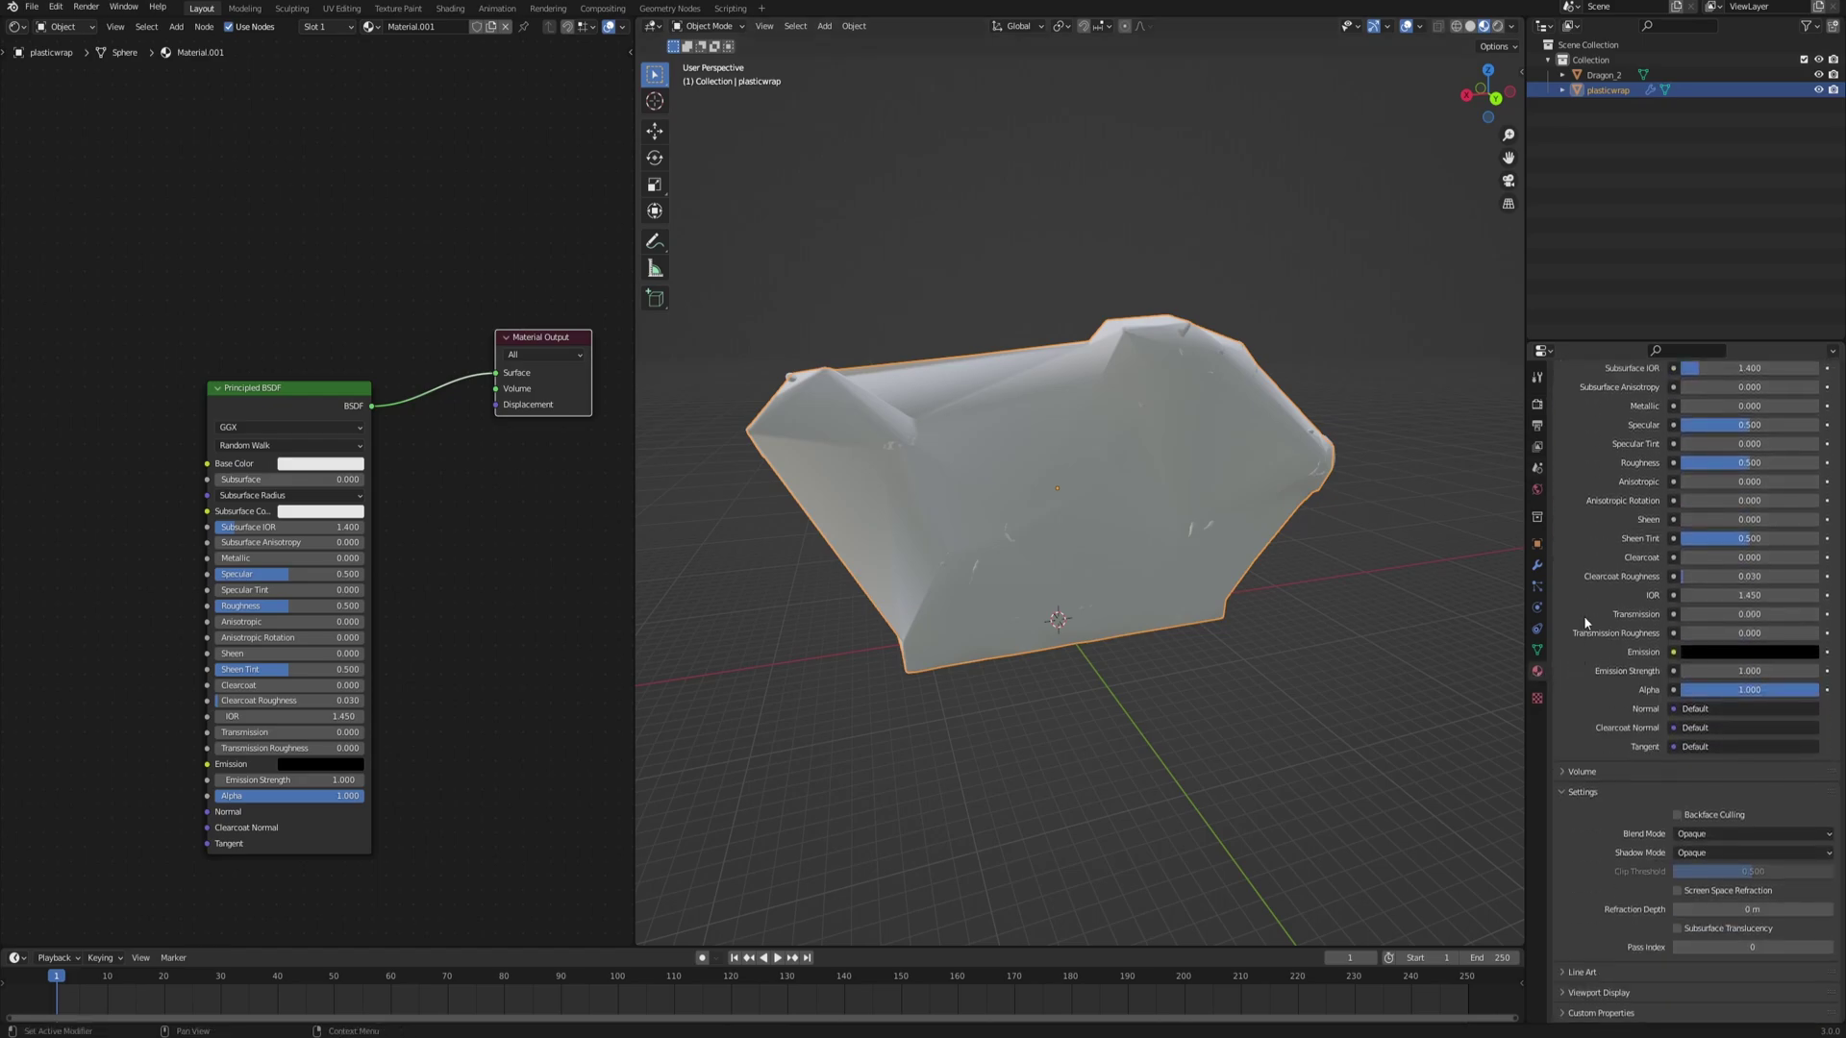
click(1729, 834)
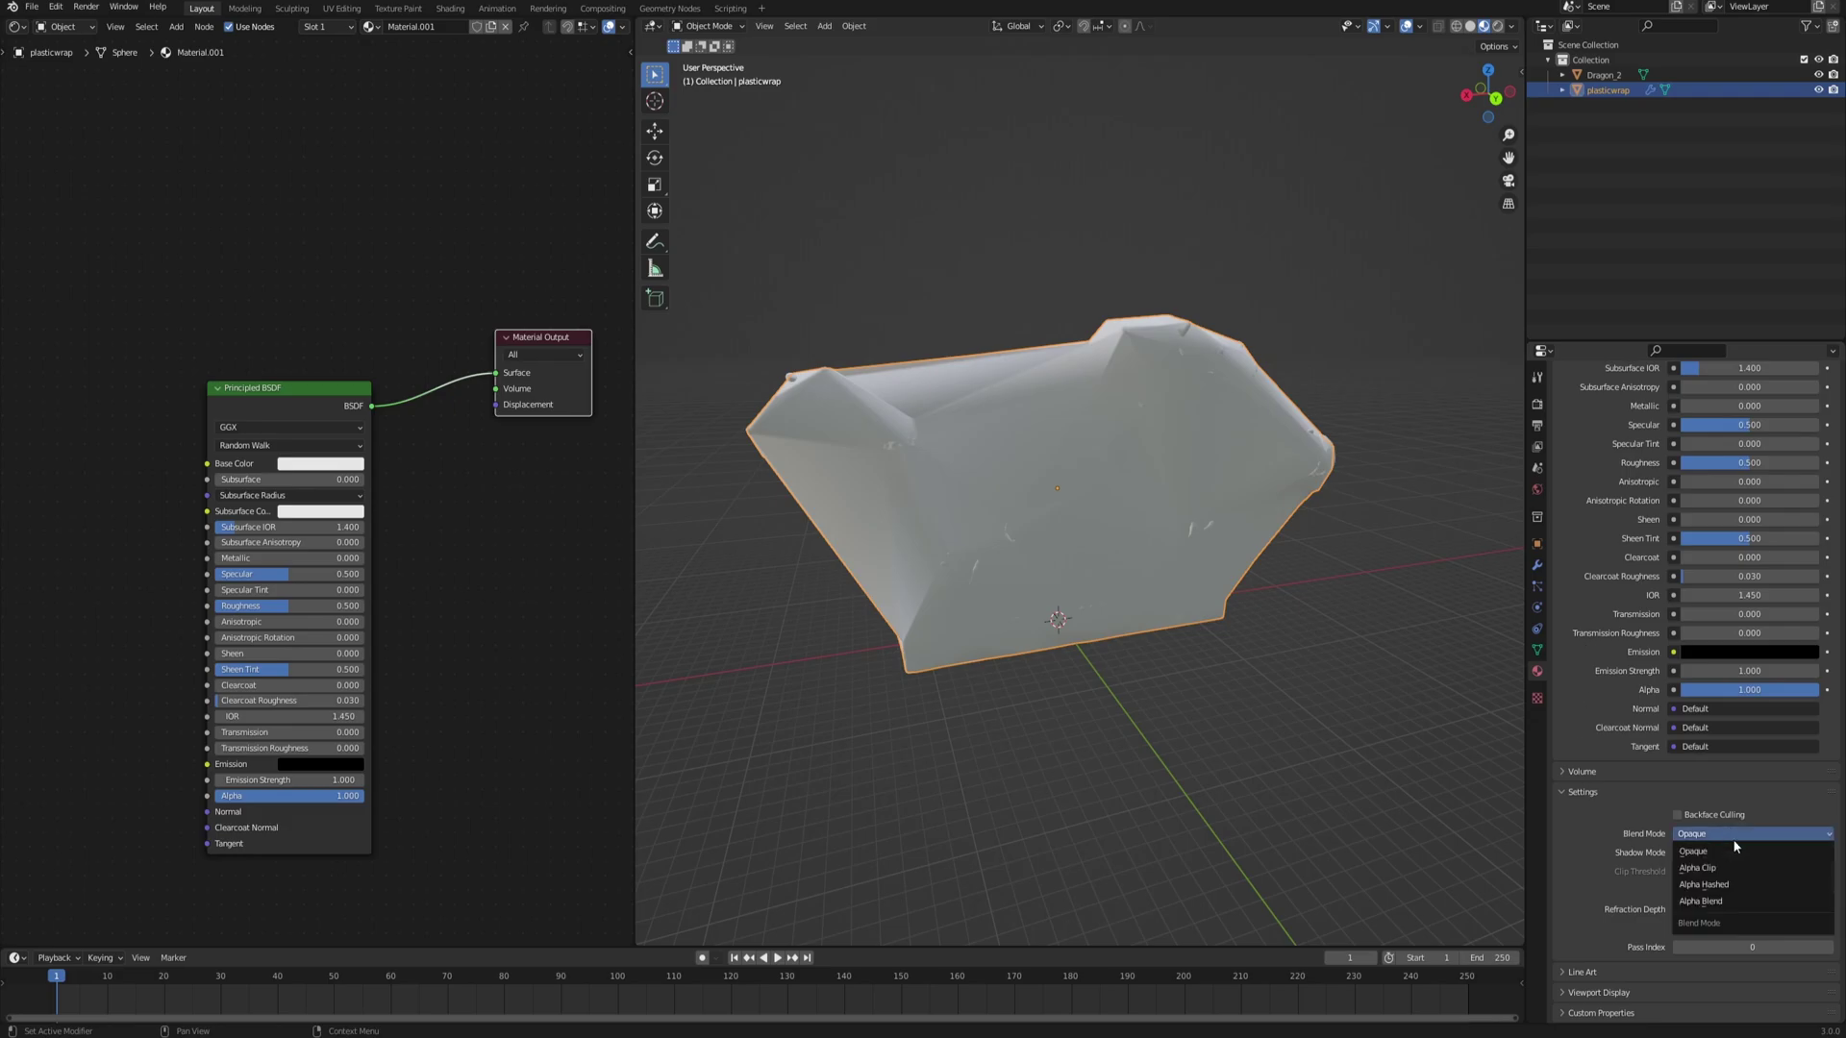
click(1731, 901)
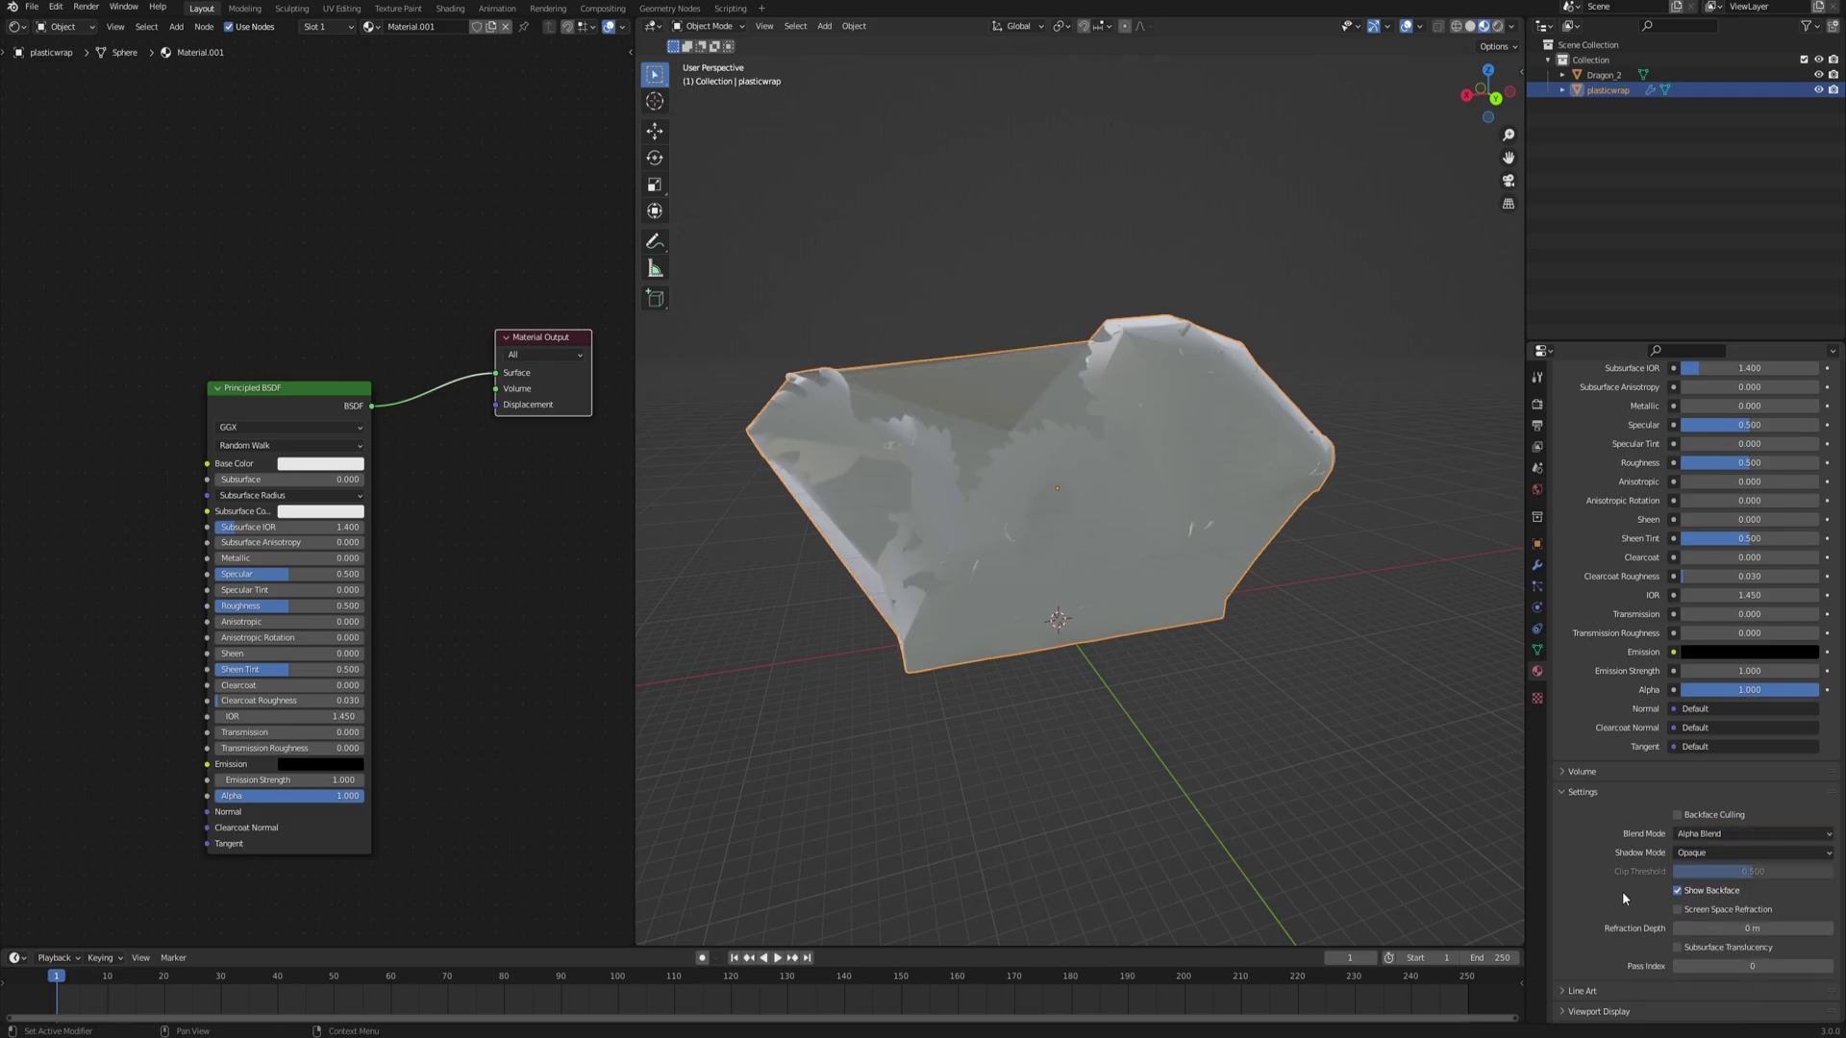
click(1708, 910)
- Reposition the plasticwrap material's Principled BSDF node and set its Transmission to 1.000
middle_drag(1177, 561, 1078, 419)
scroll(1011, 538, up, 1)
middle_drag(483, 601, 496, 578)
drag(293, 368, 283, 323)
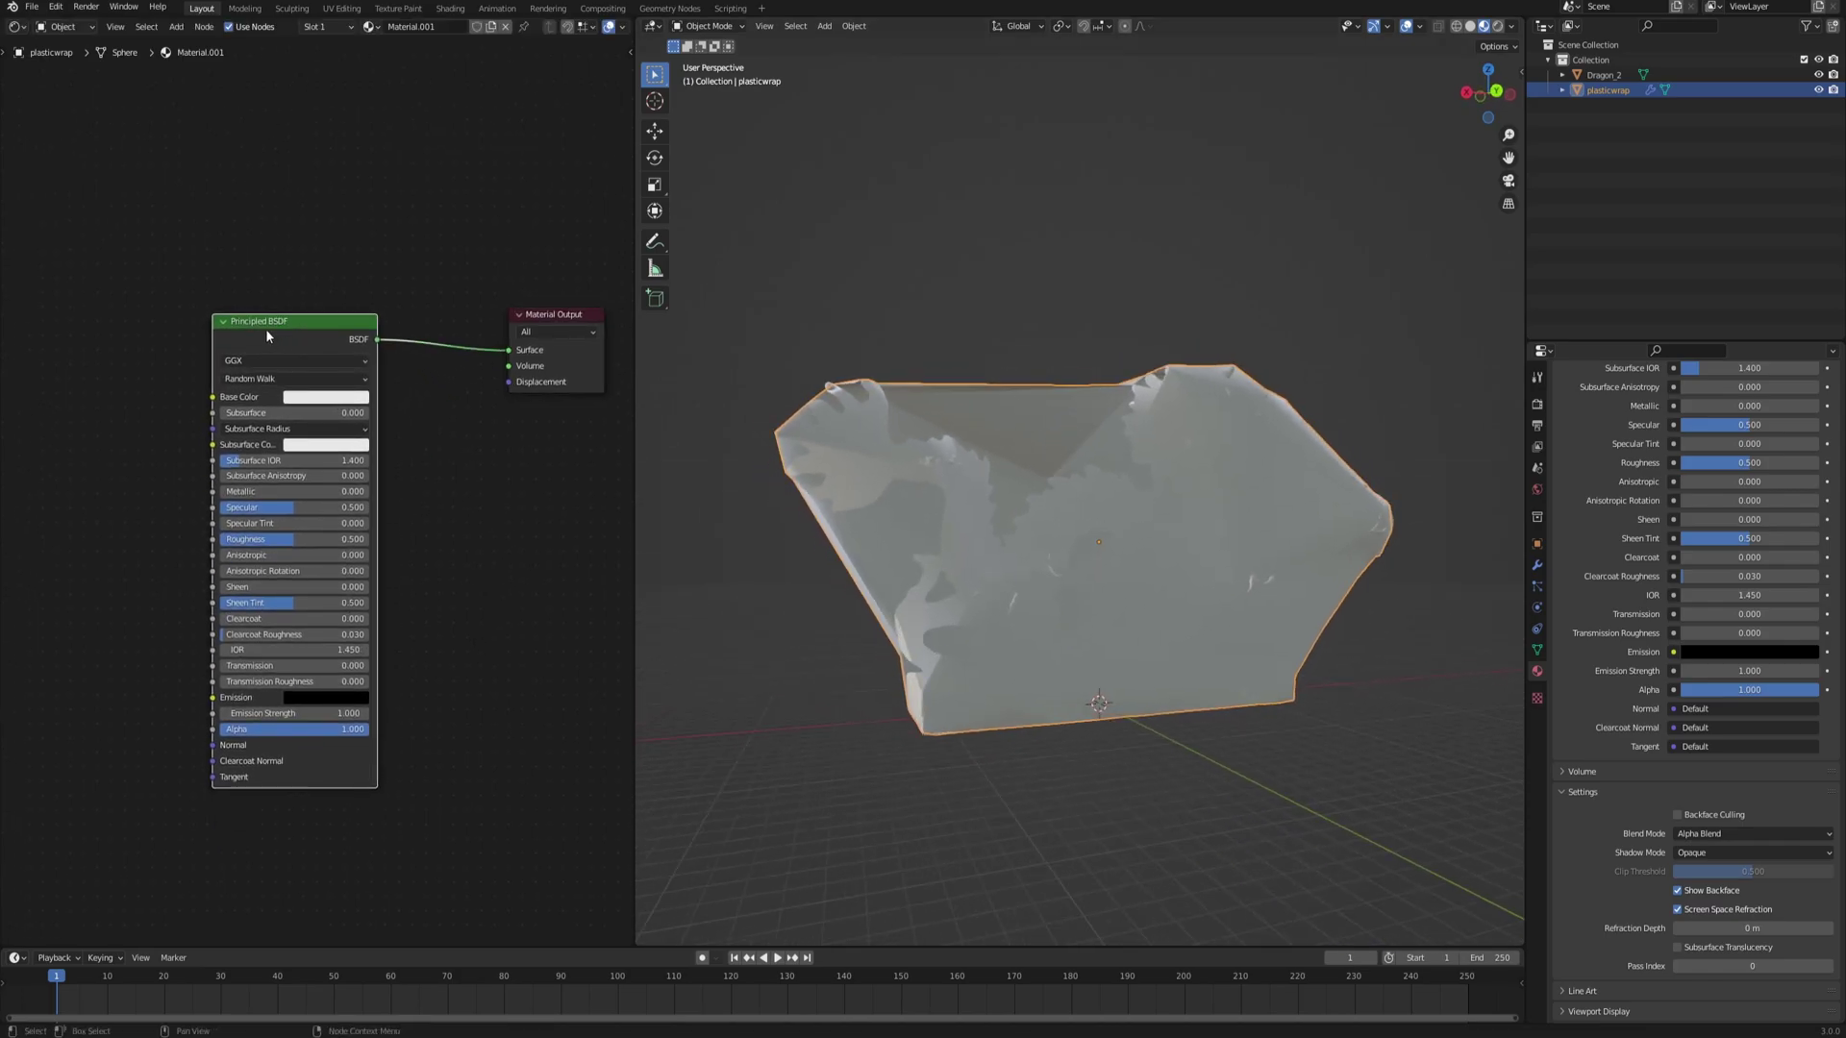
scroll(323, 495, up, 1)
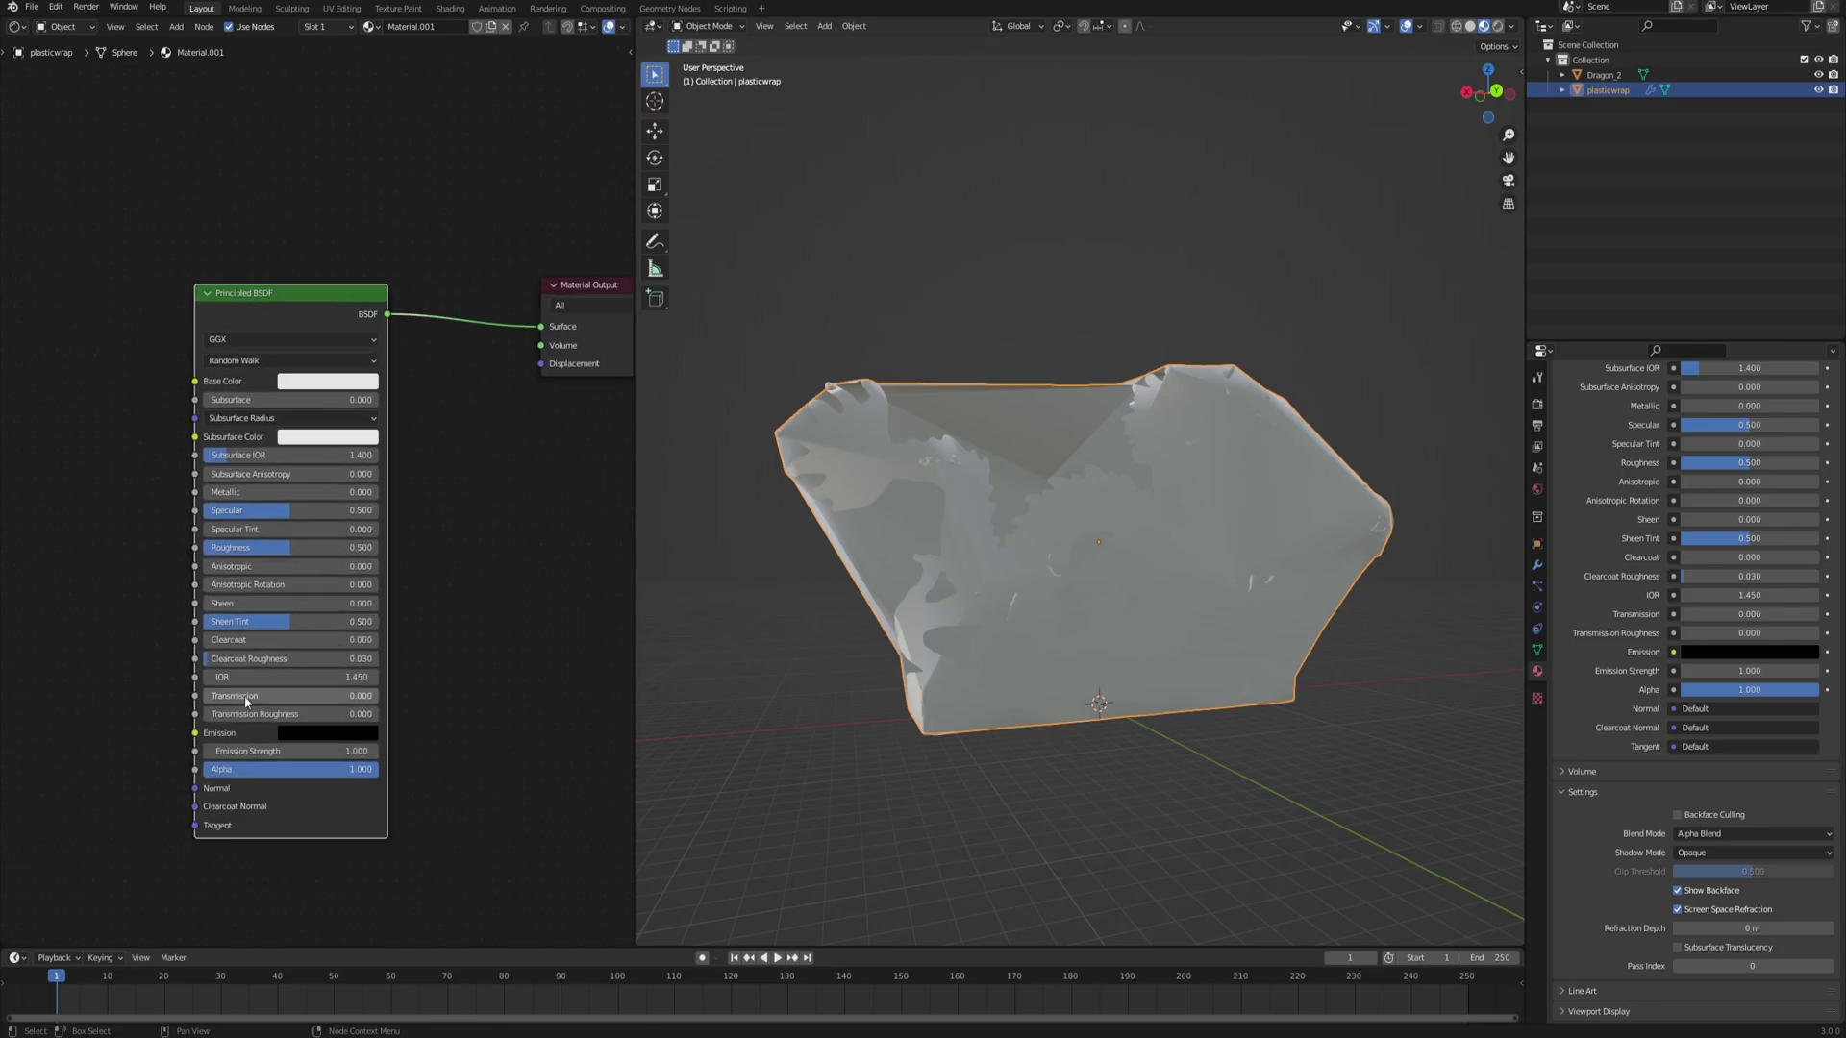
drag(243, 702, 380, 699)
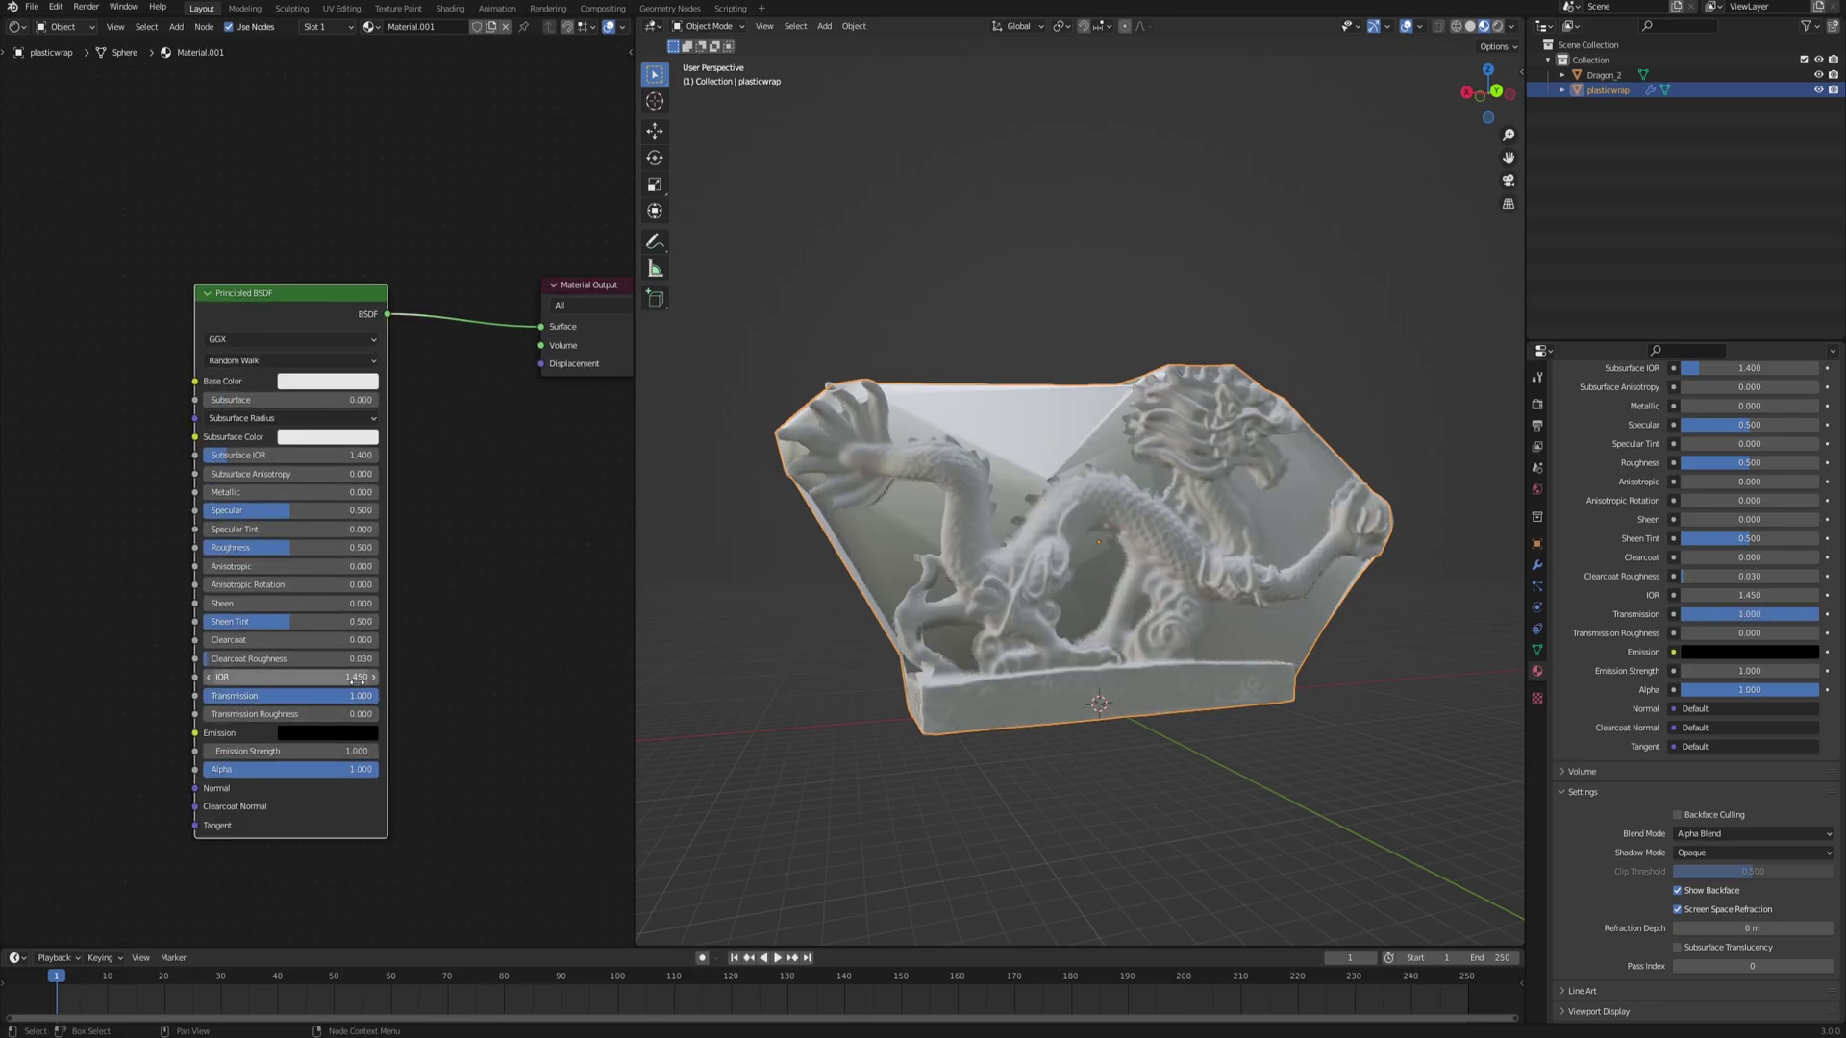
middle_drag(1106, 577, 1076, 539)
- Select the Dragon_2 object to show its material nodes and view the seamless meat texture image in the Photos window
click(1604, 75)
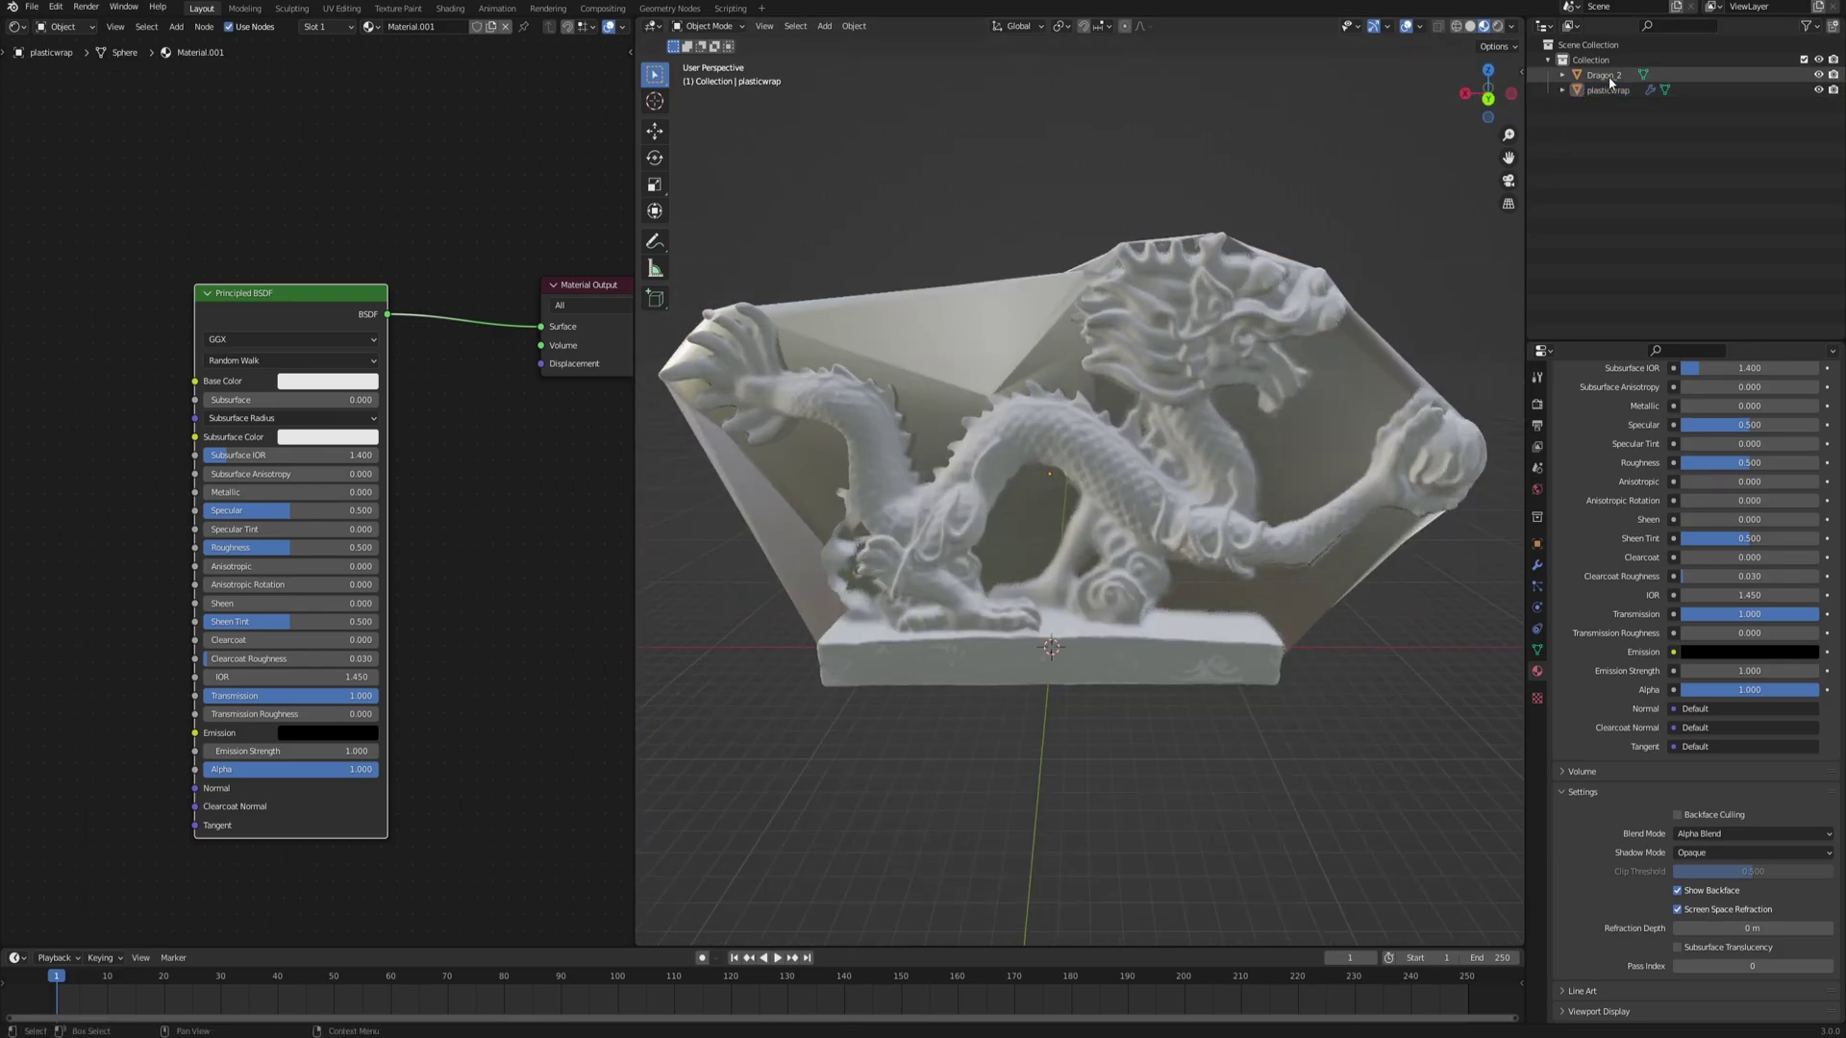
shift+middle_drag(1275, 311, 1275, 337)
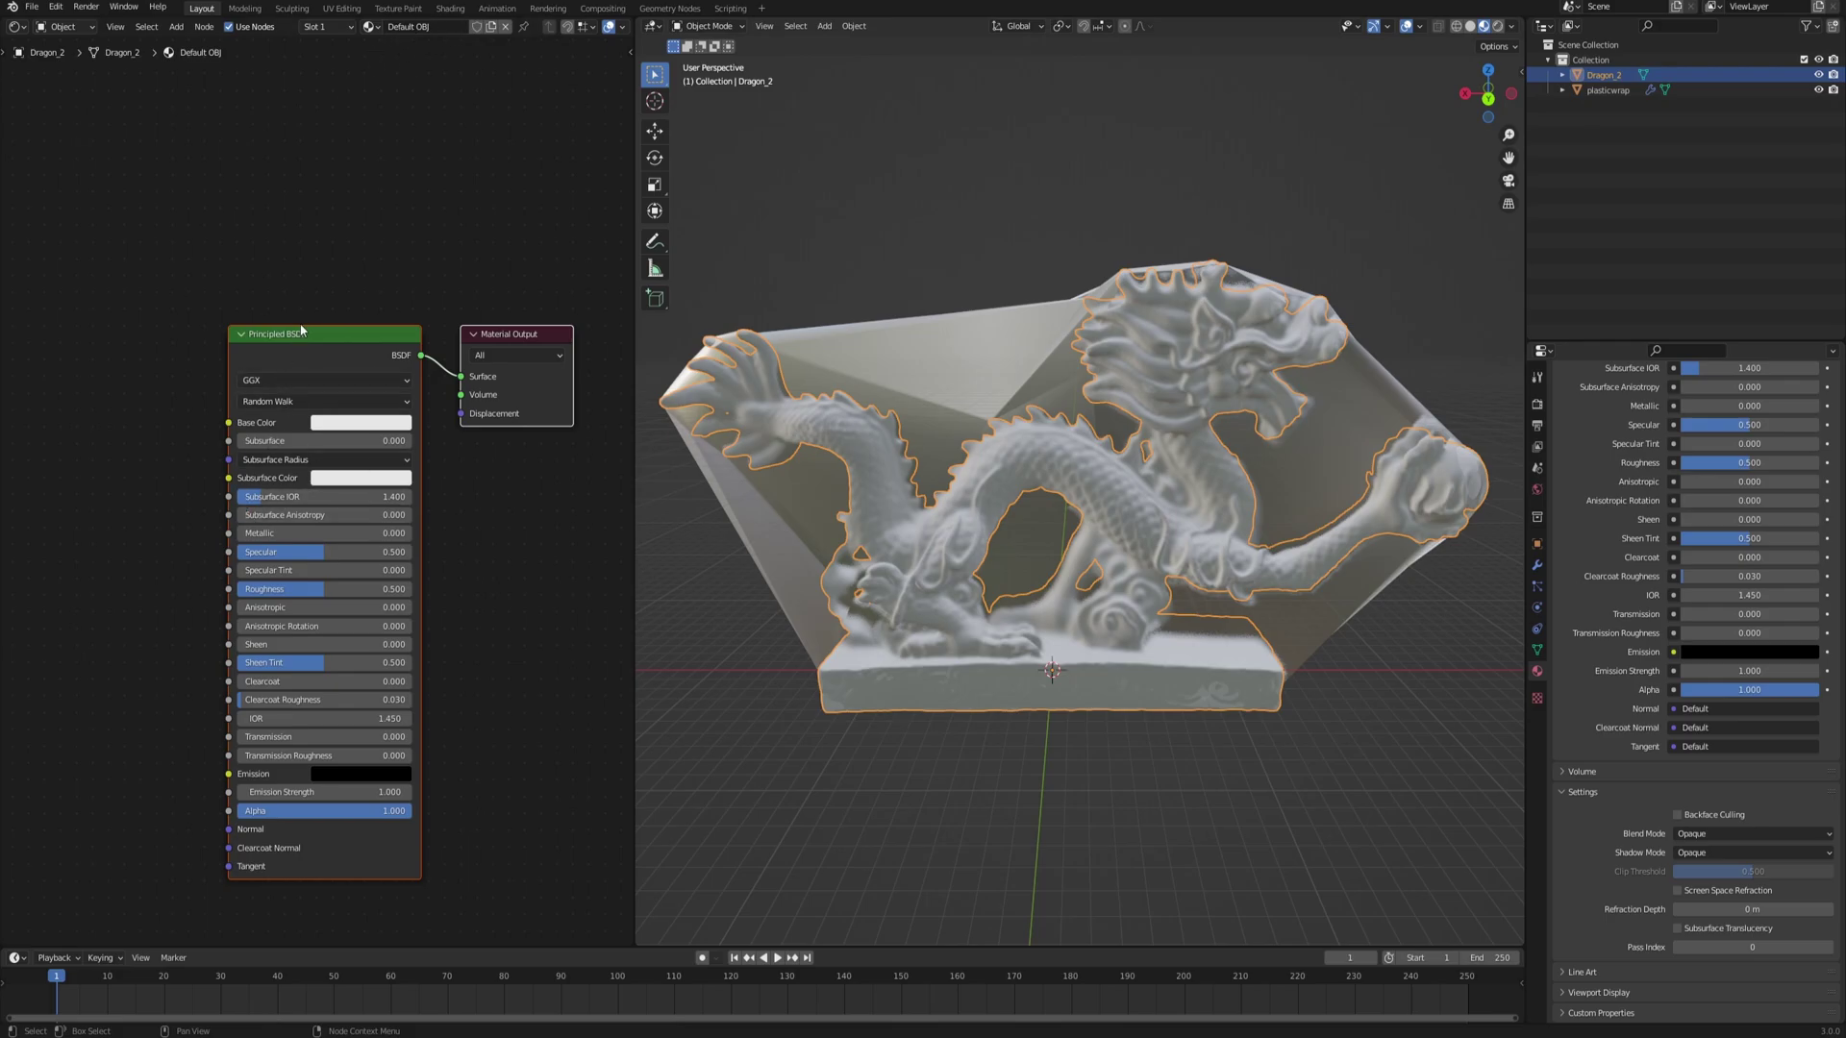
click(202, 322)
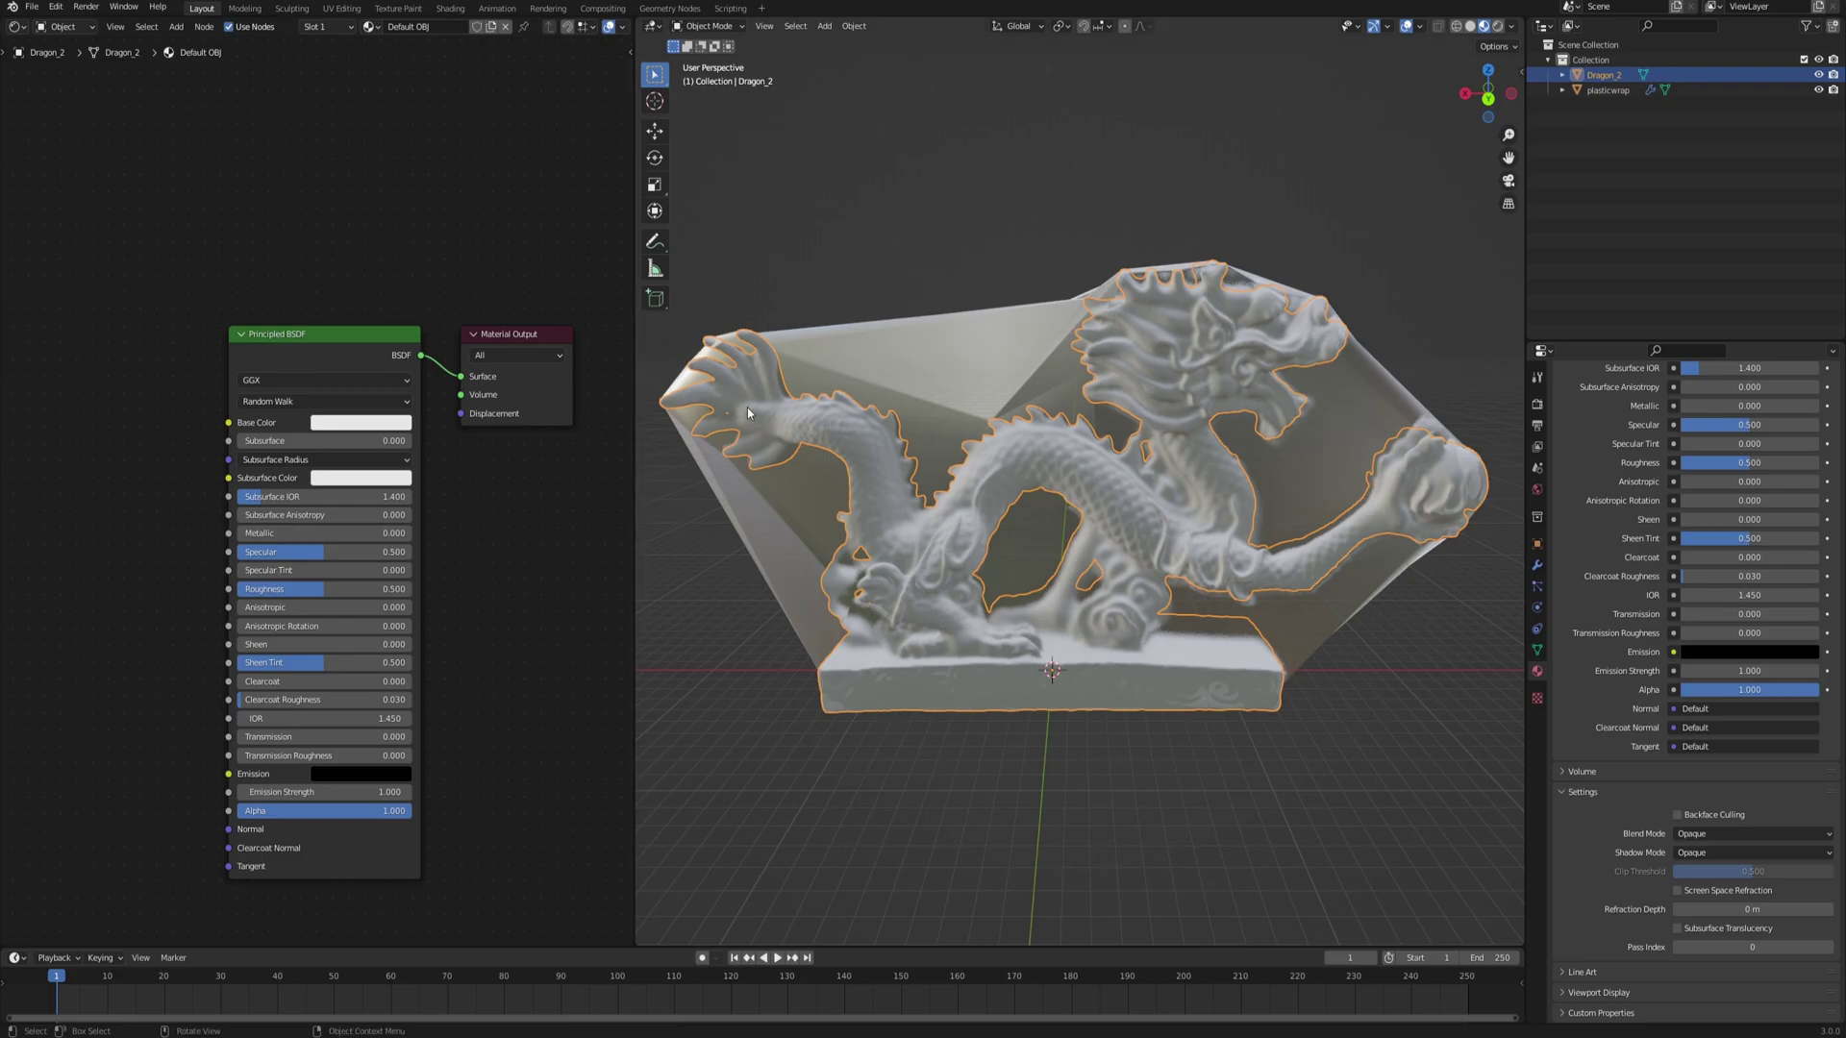
middle_drag(948, 435, 1152, 446)
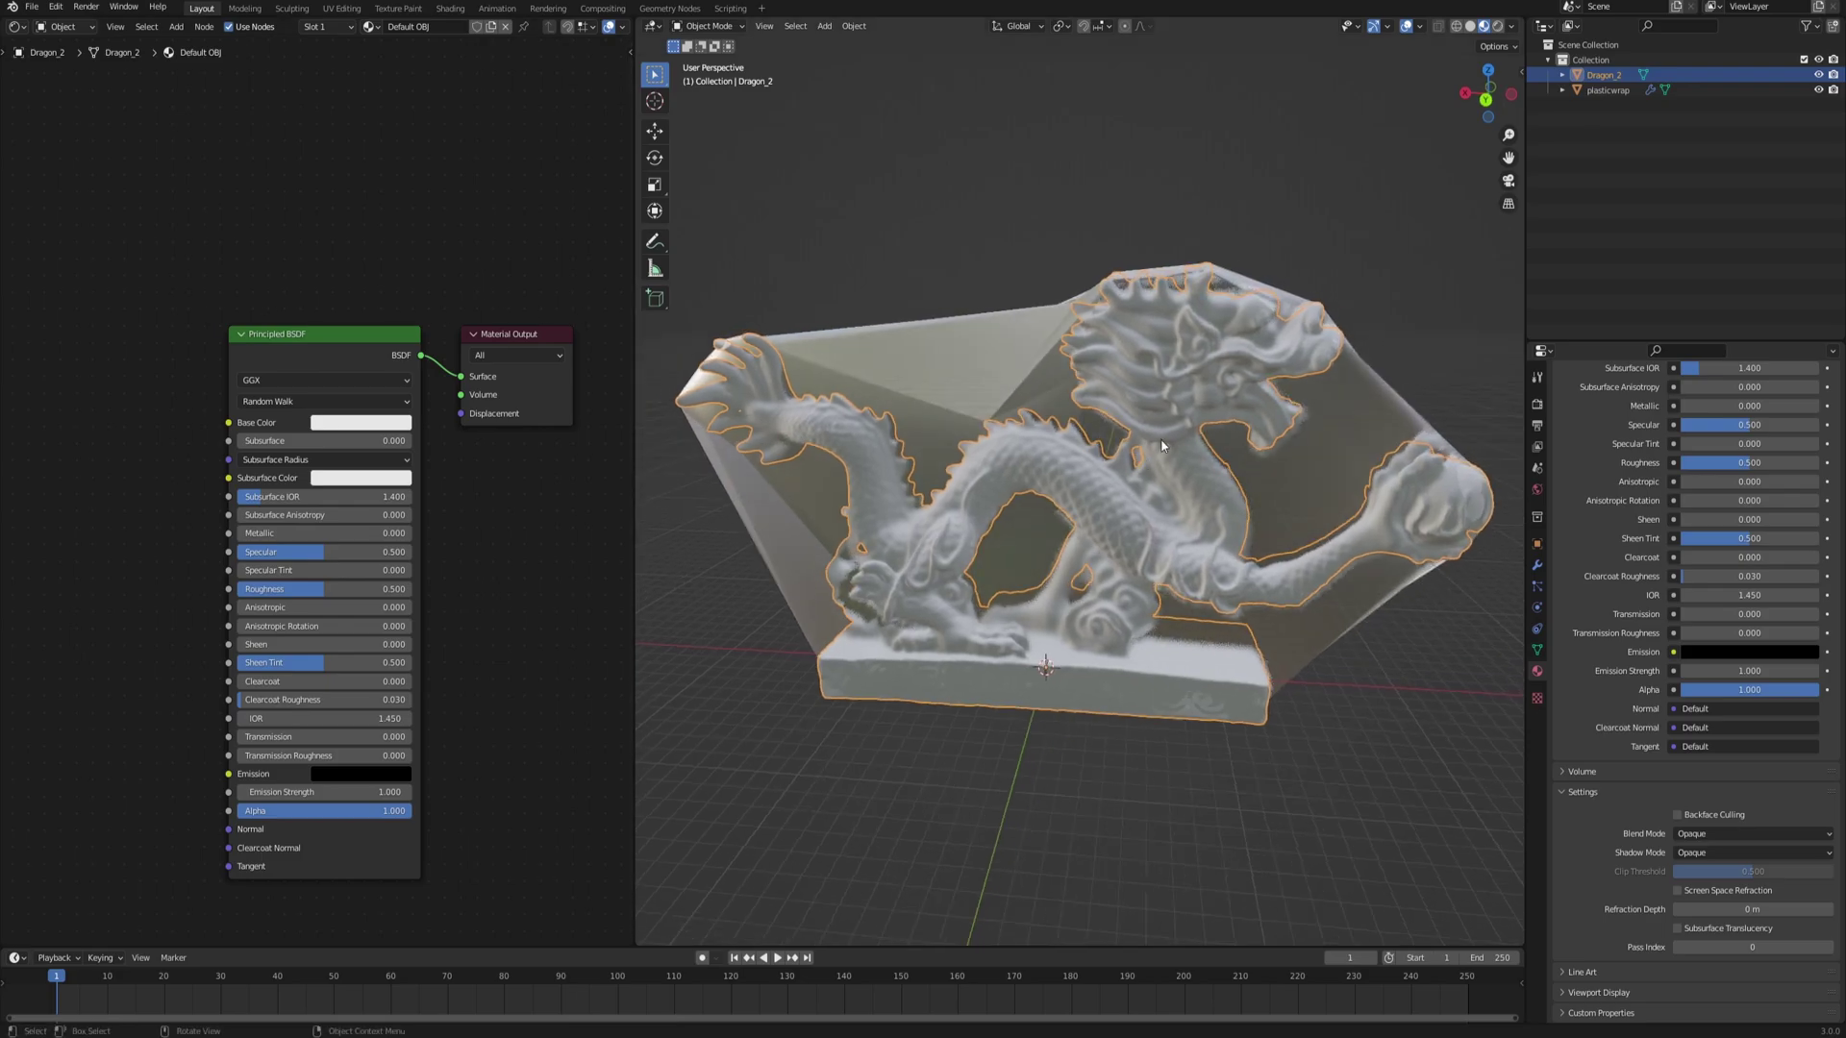
mouse_move(123, 308)
middle_down()
mouse_move(314, 308)
mouse_move(142, 308)
middle_up()
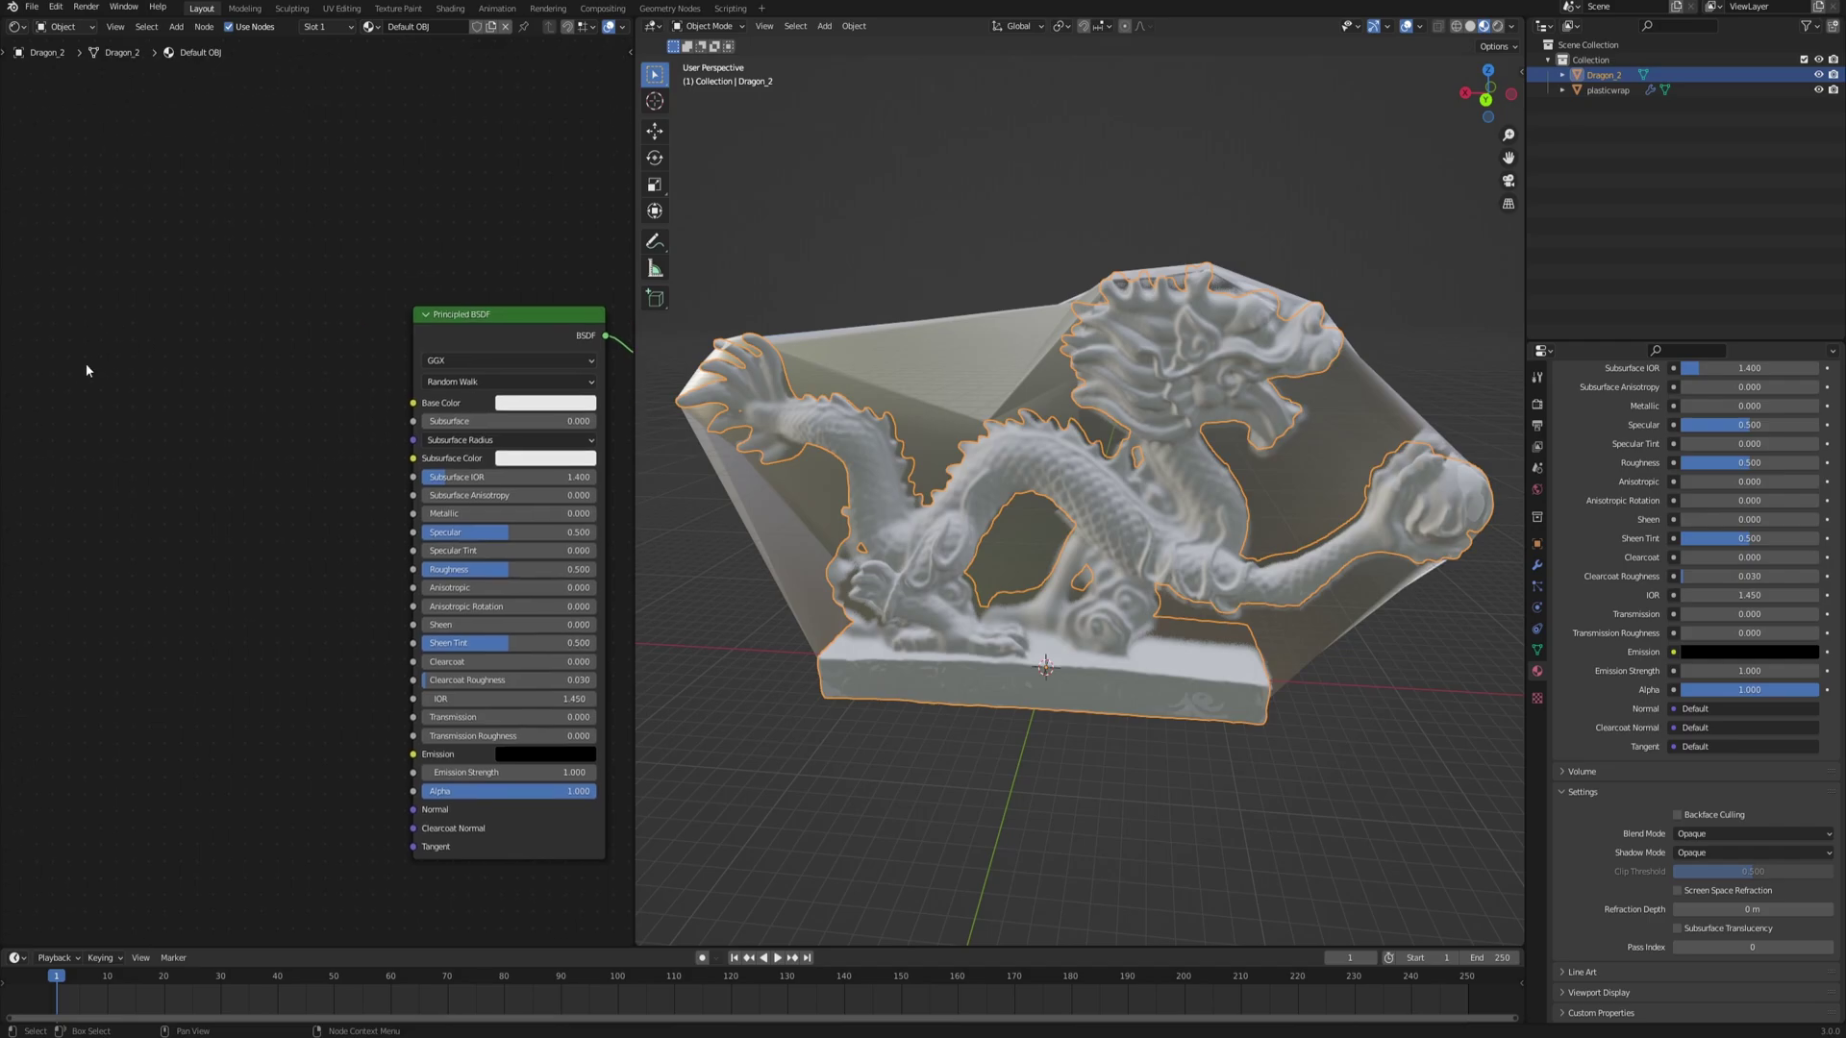
key(alt+Tab)
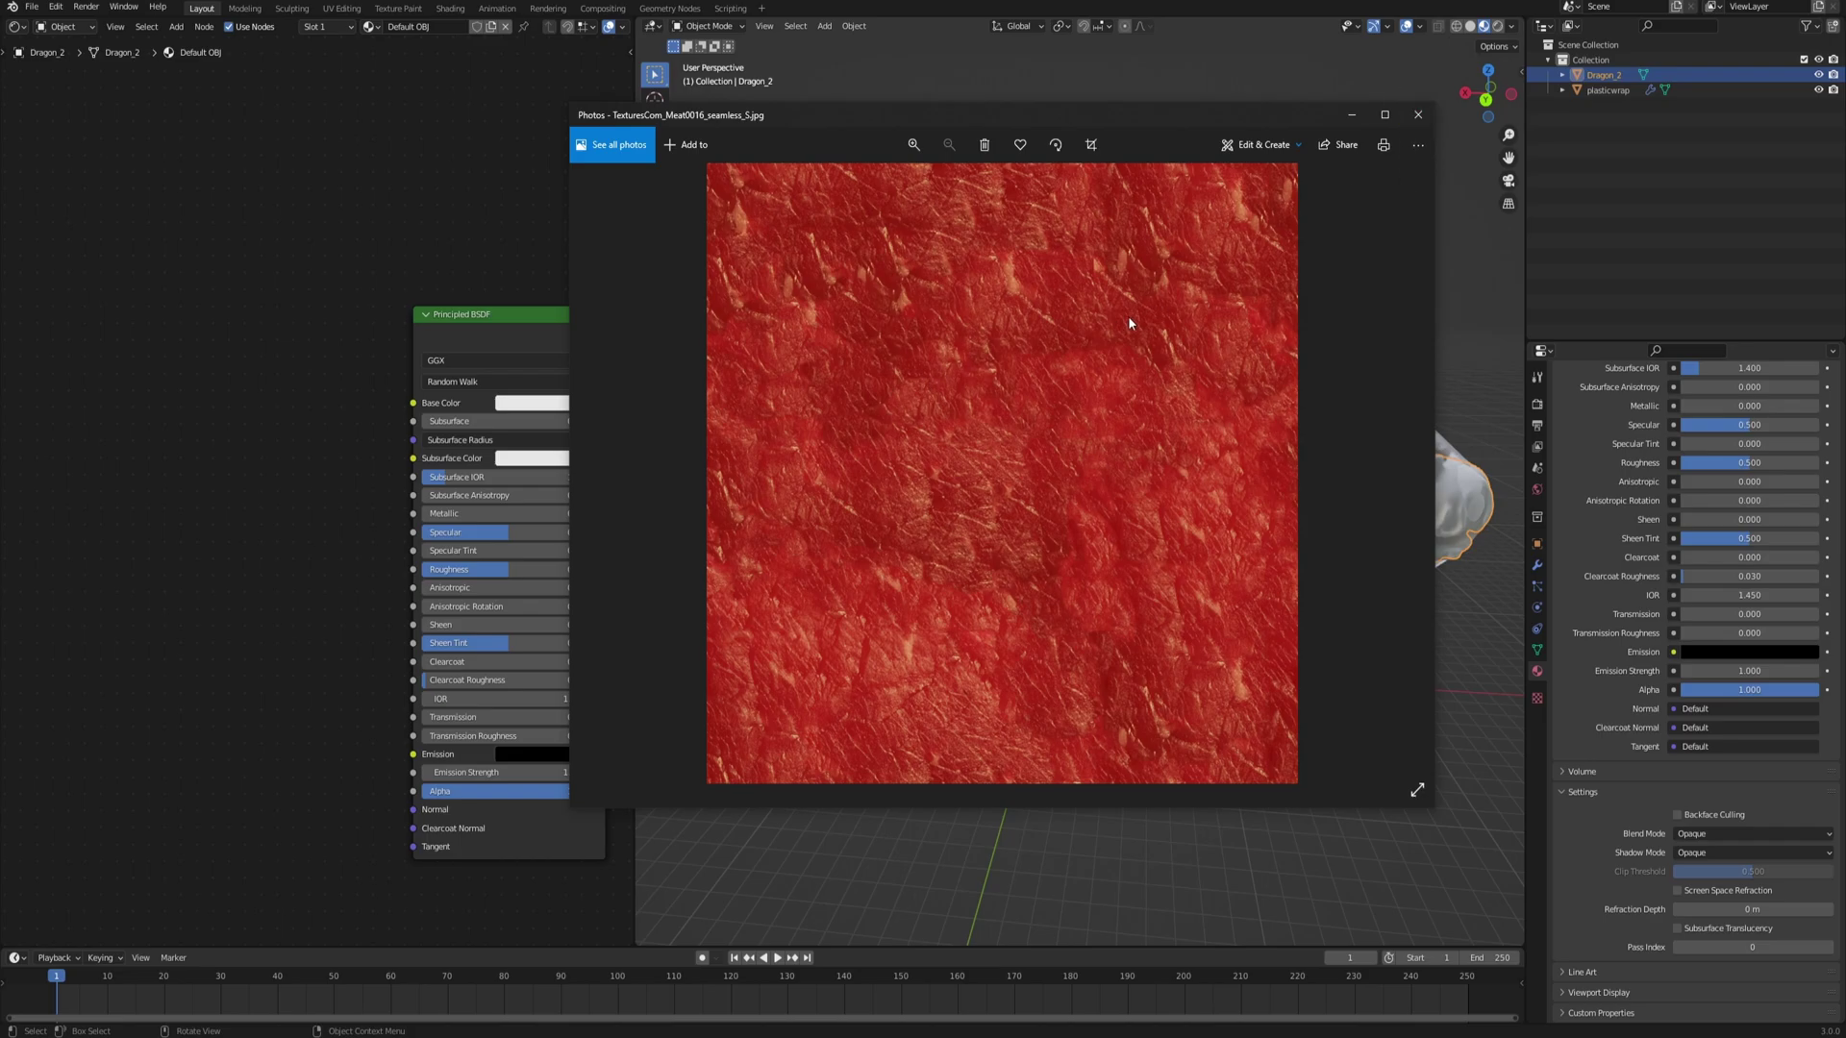
click(1419, 115)
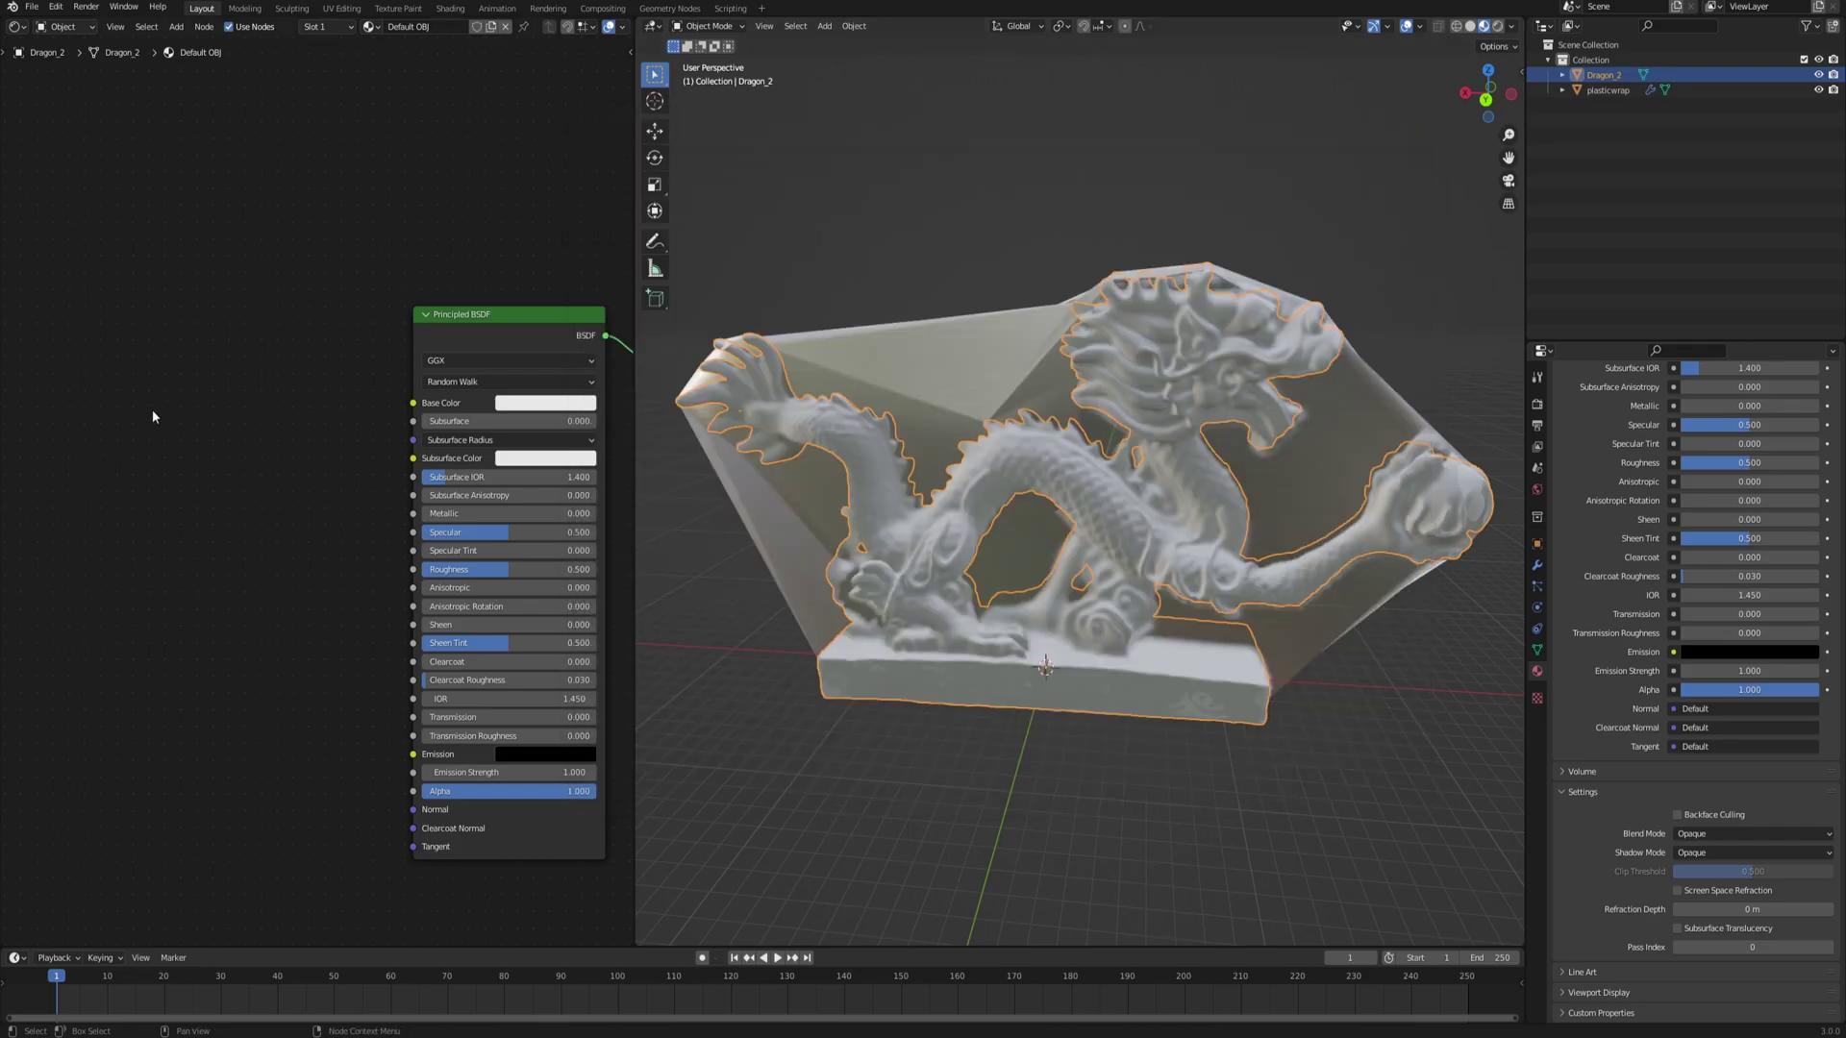
- Add an Image Texture node to the dragon's material with linked Mapping and Texture Coordinate nodes
key(shift+a)
text(image t)
key(Return)
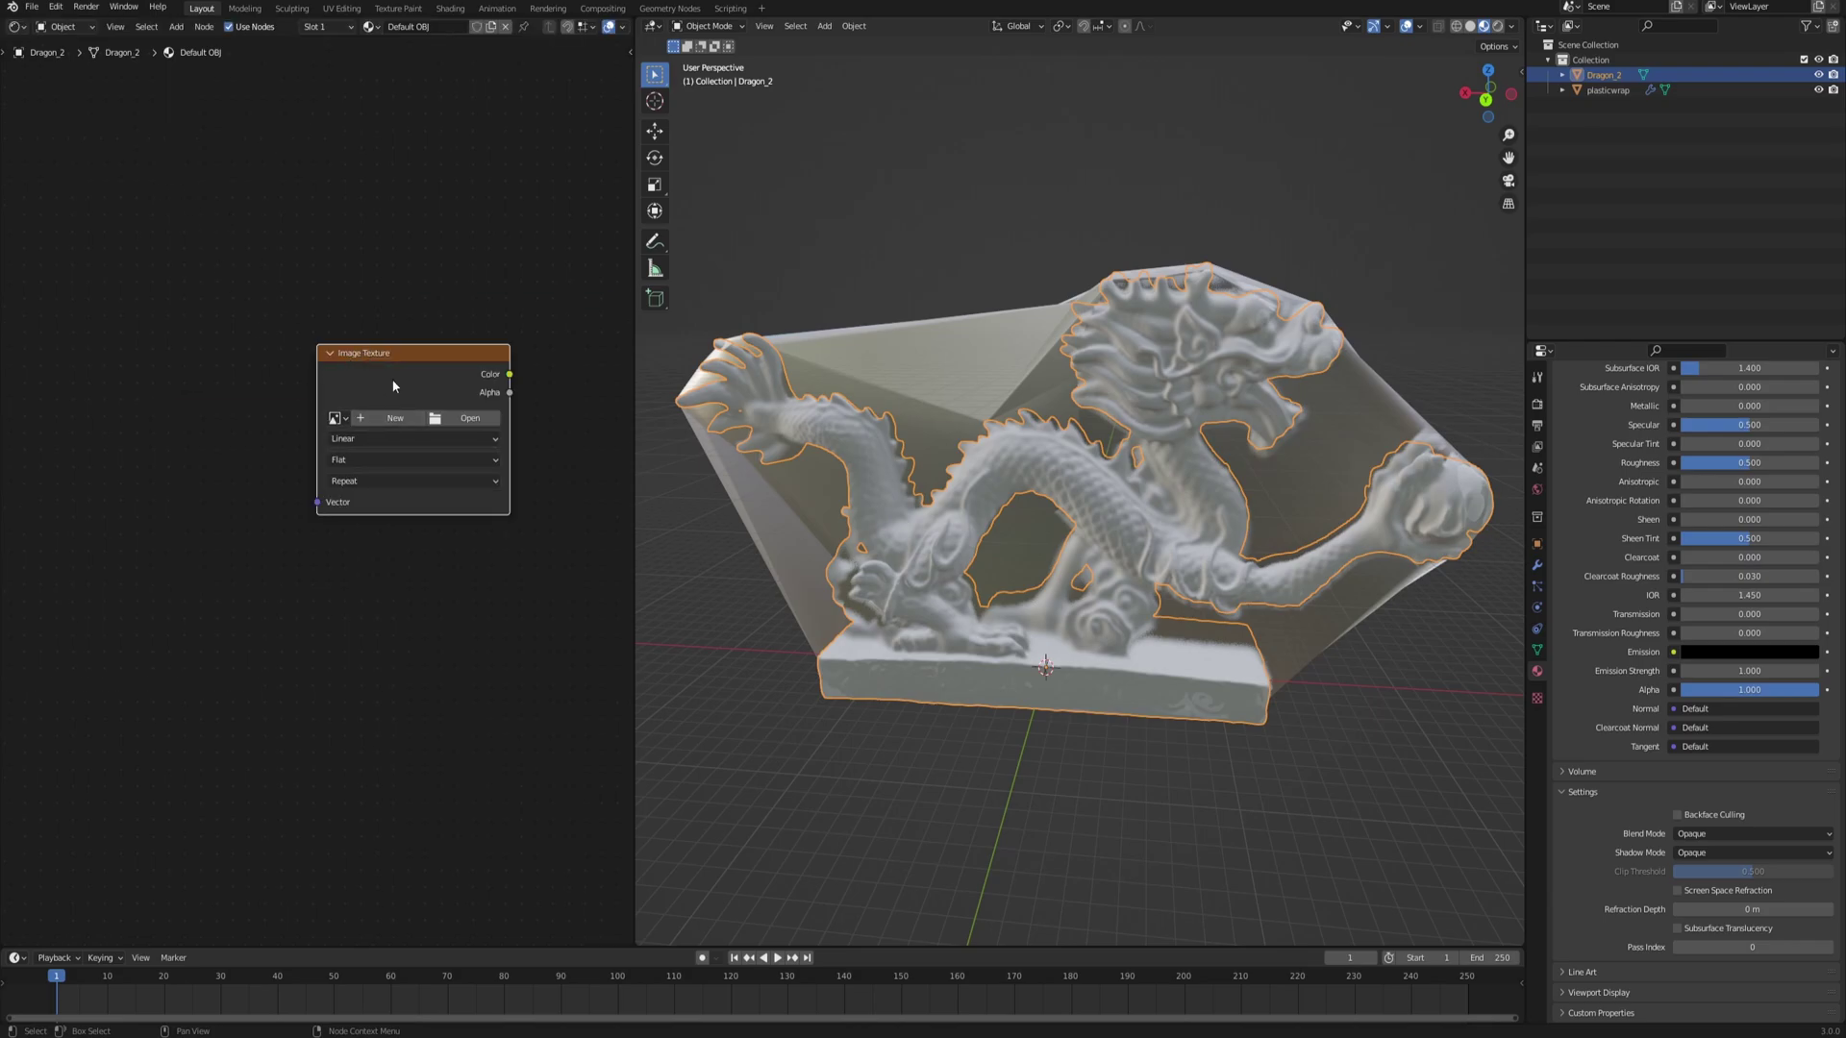
key(ctrl+t)
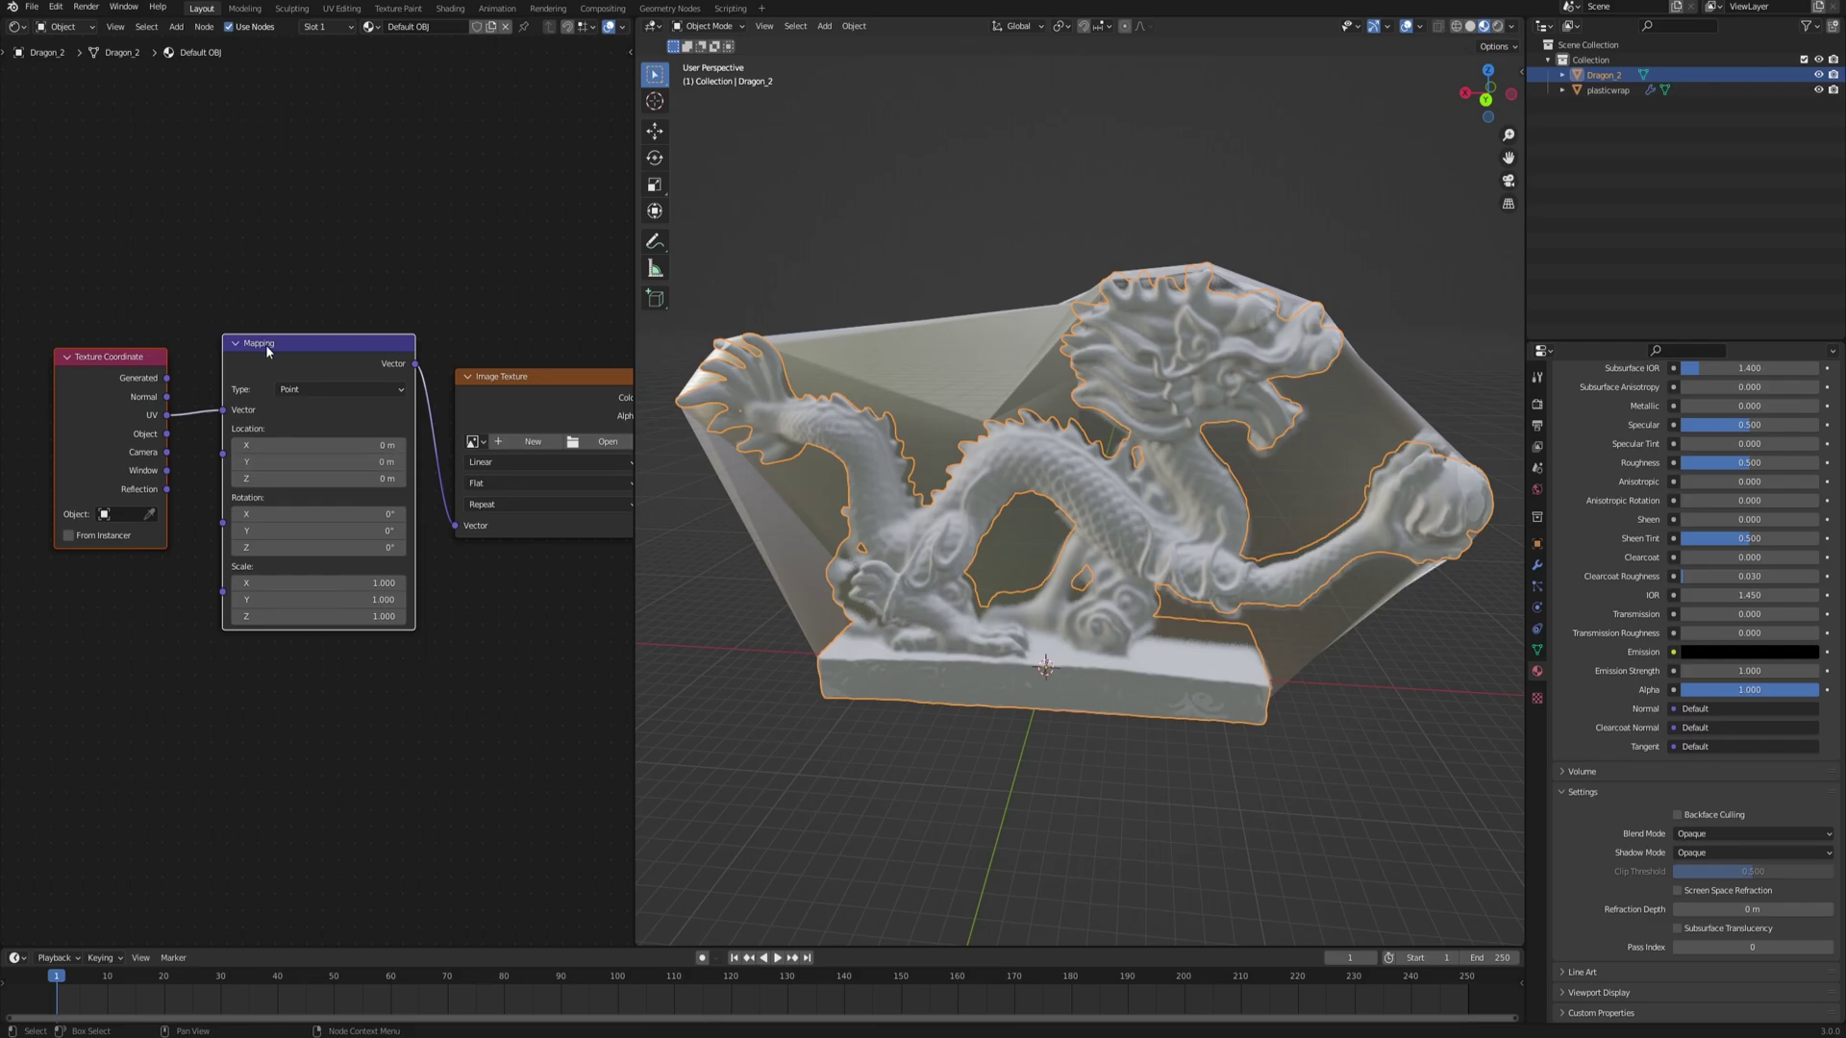
click(426, 306)
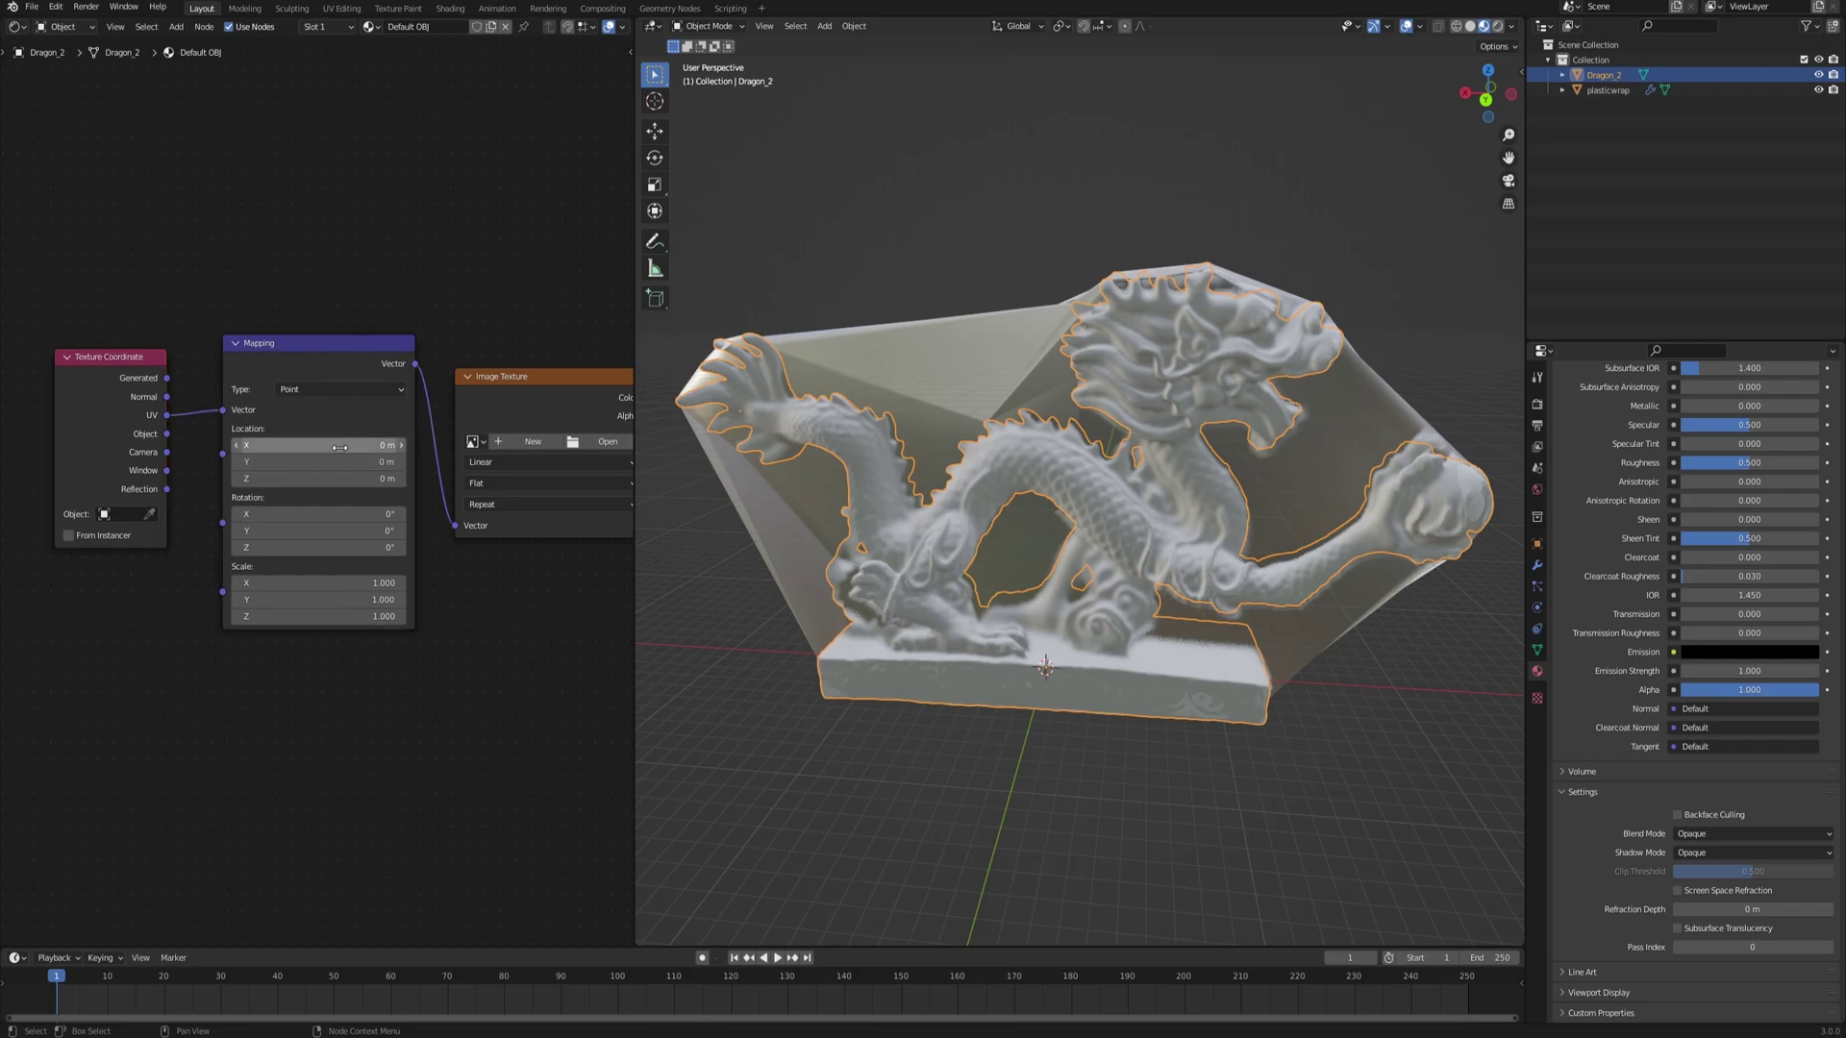
- Search the add-on preferences for "node" to check whether Node Wrangler is enabled
click(56, 7)
click(107, 223)
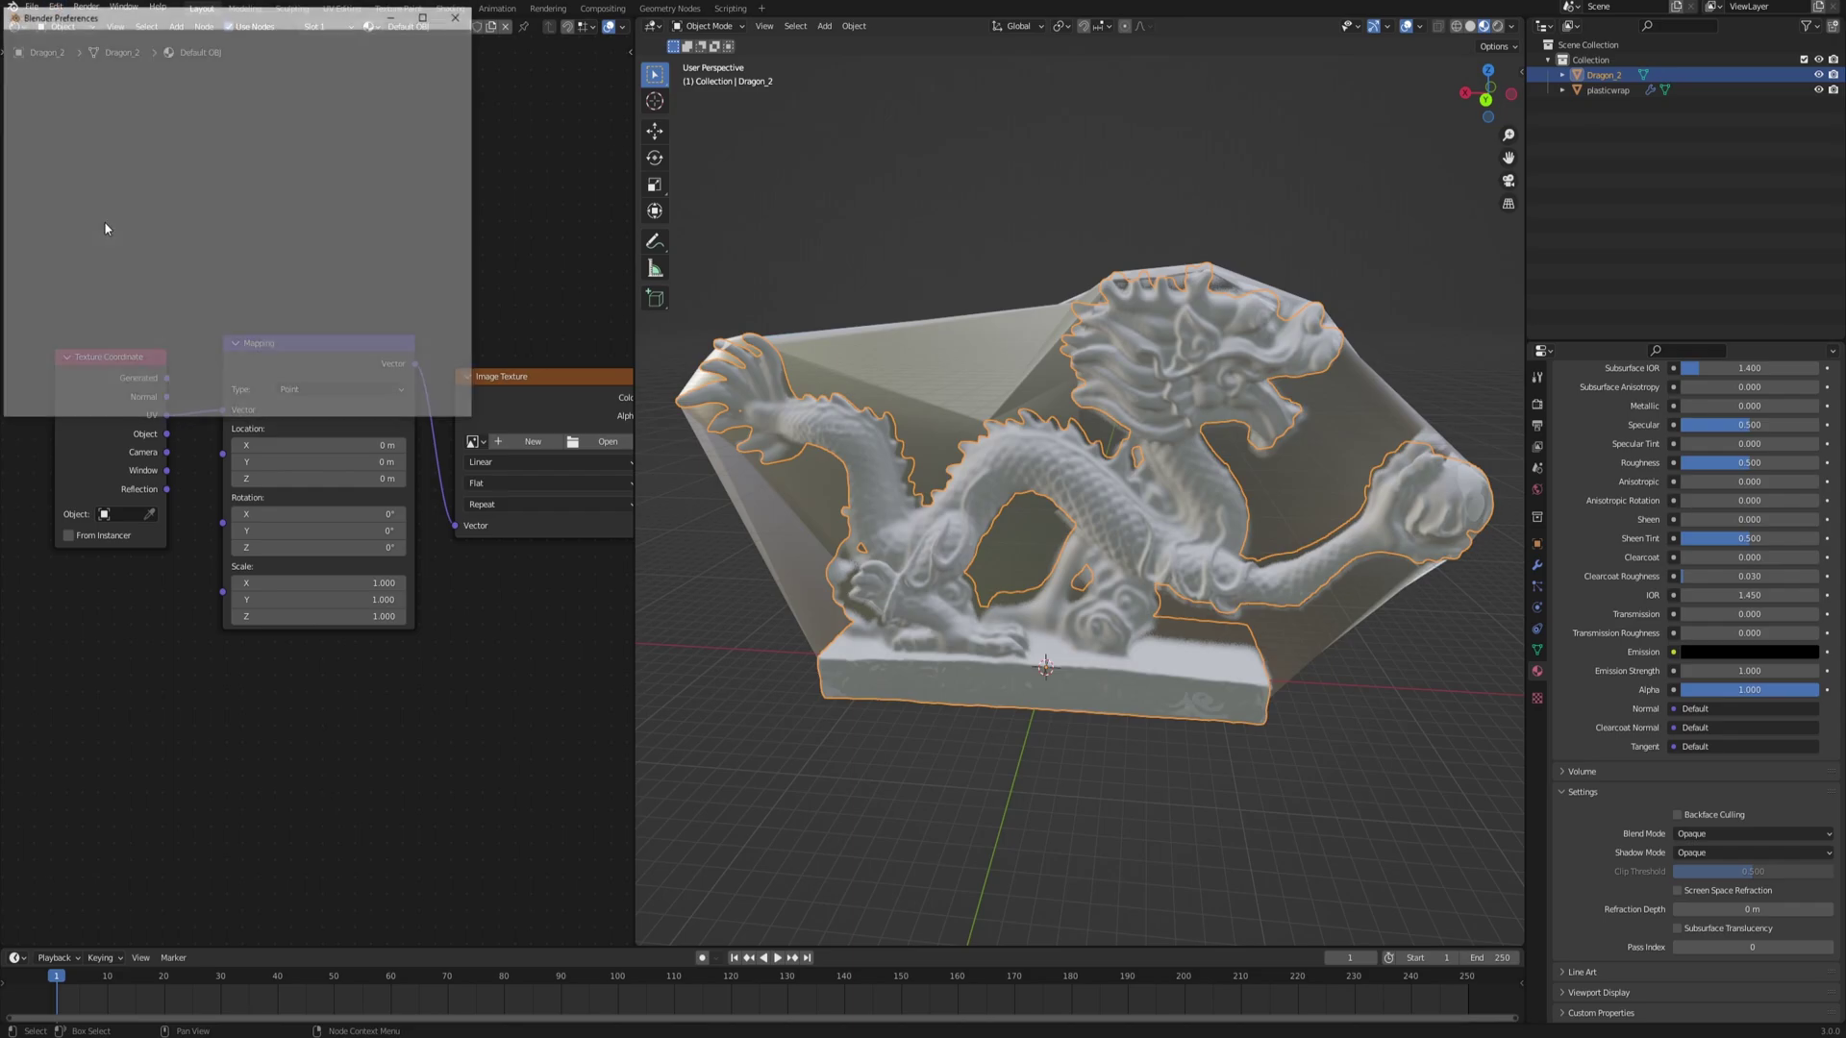
click(423, 59)
text(node)
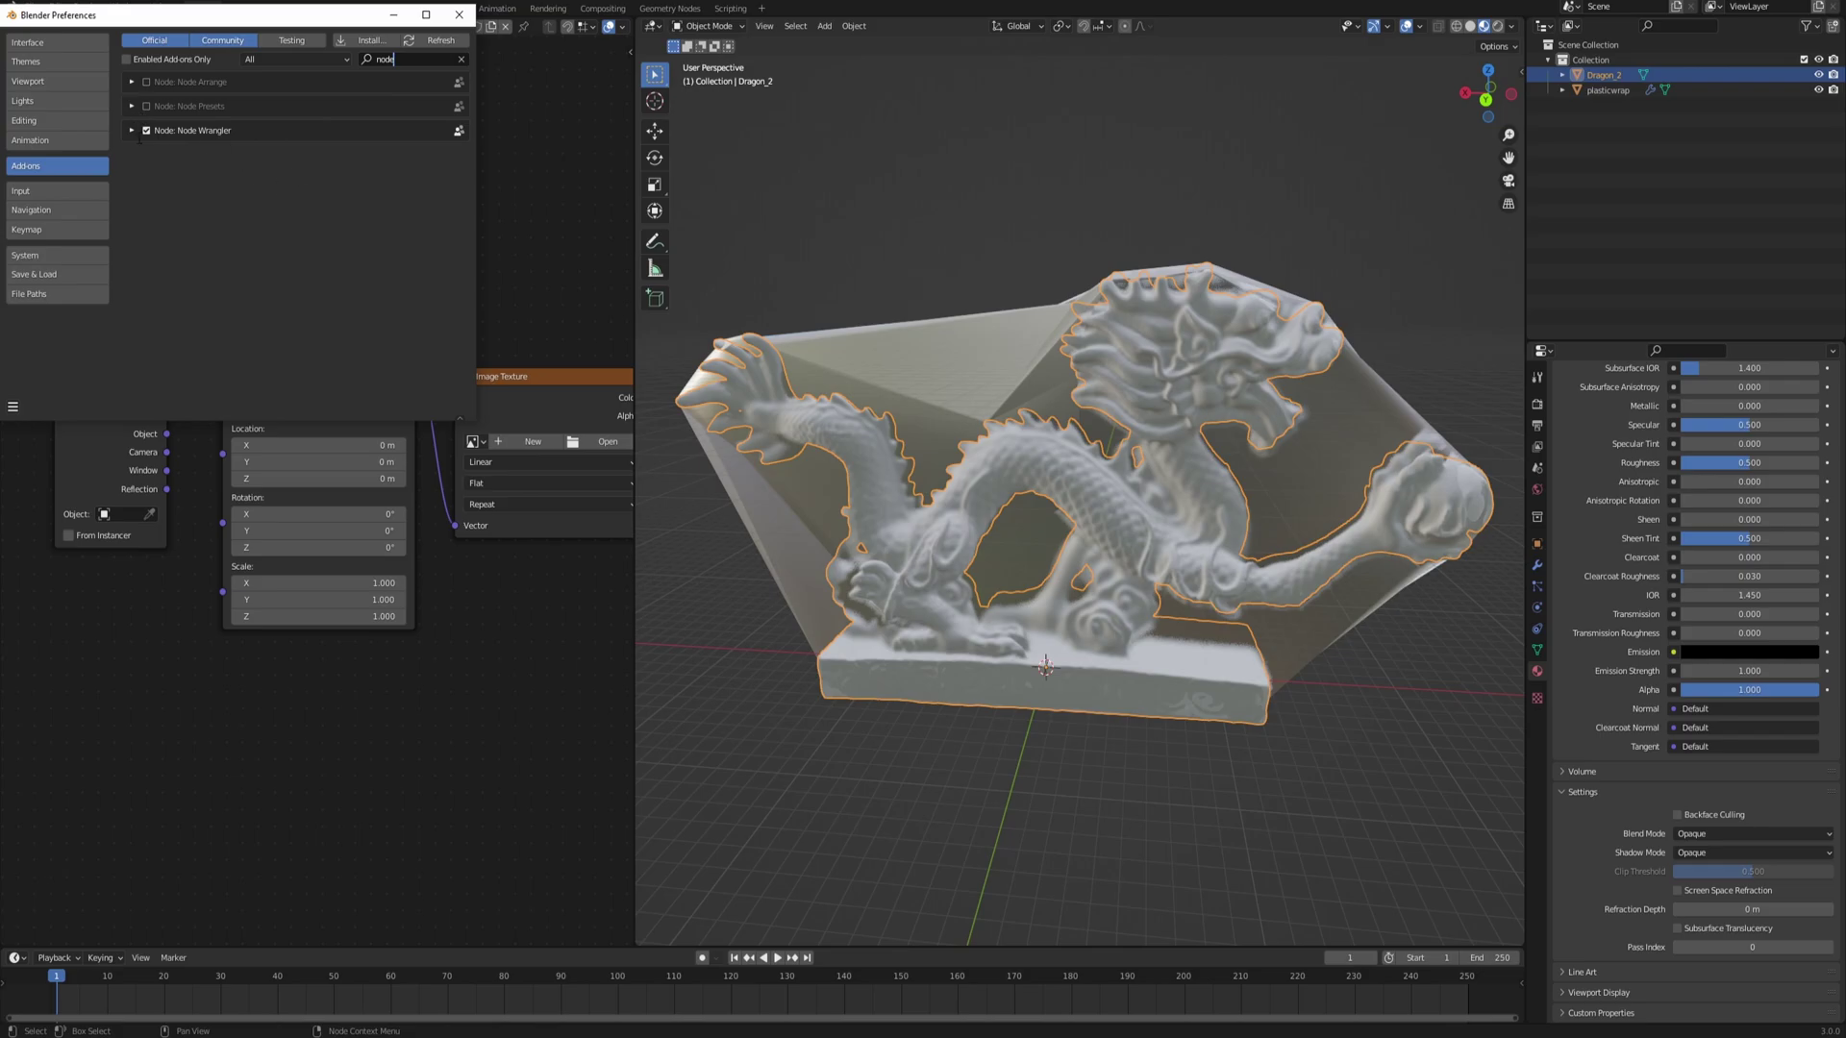
click(459, 15)
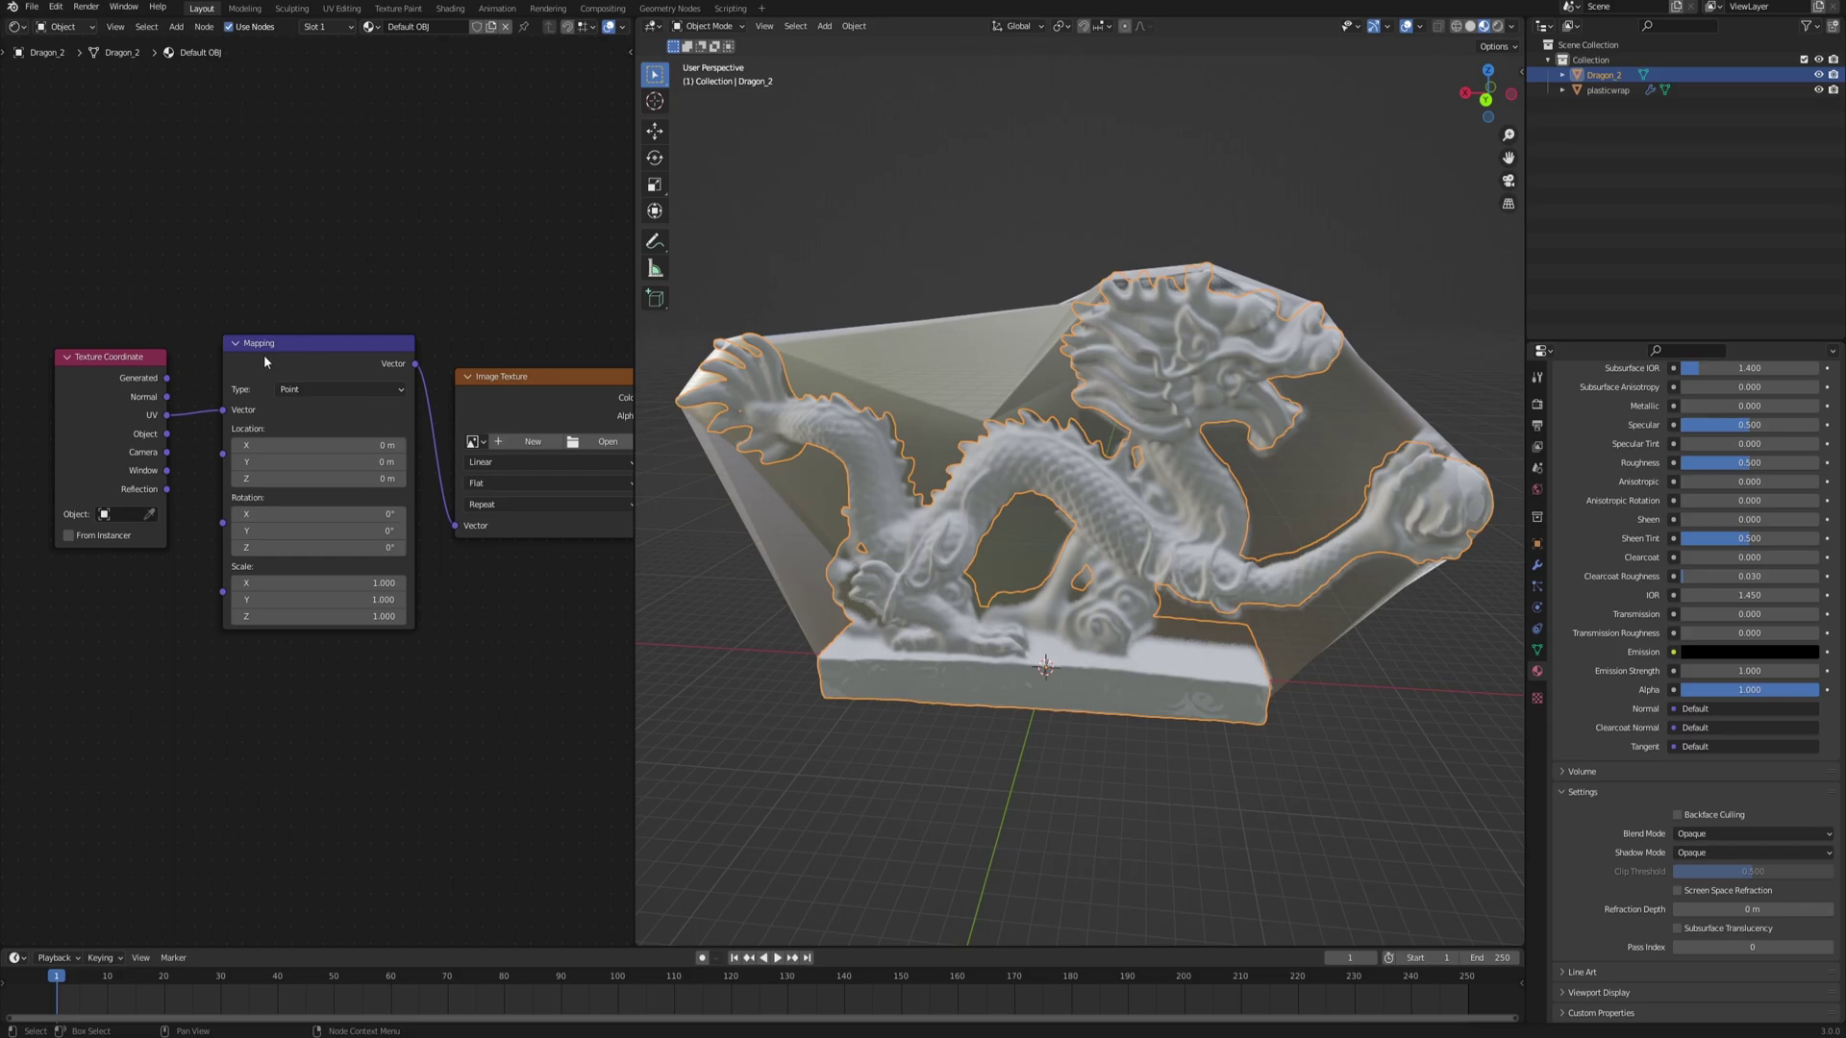
- Link the Object coordinates to the Mapping vector and add a Value node below Texture Coordinate for the Mapping scale
drag(168, 433, 223, 411)
click(93, 715)
key(F3)
text(value)
key(Return)
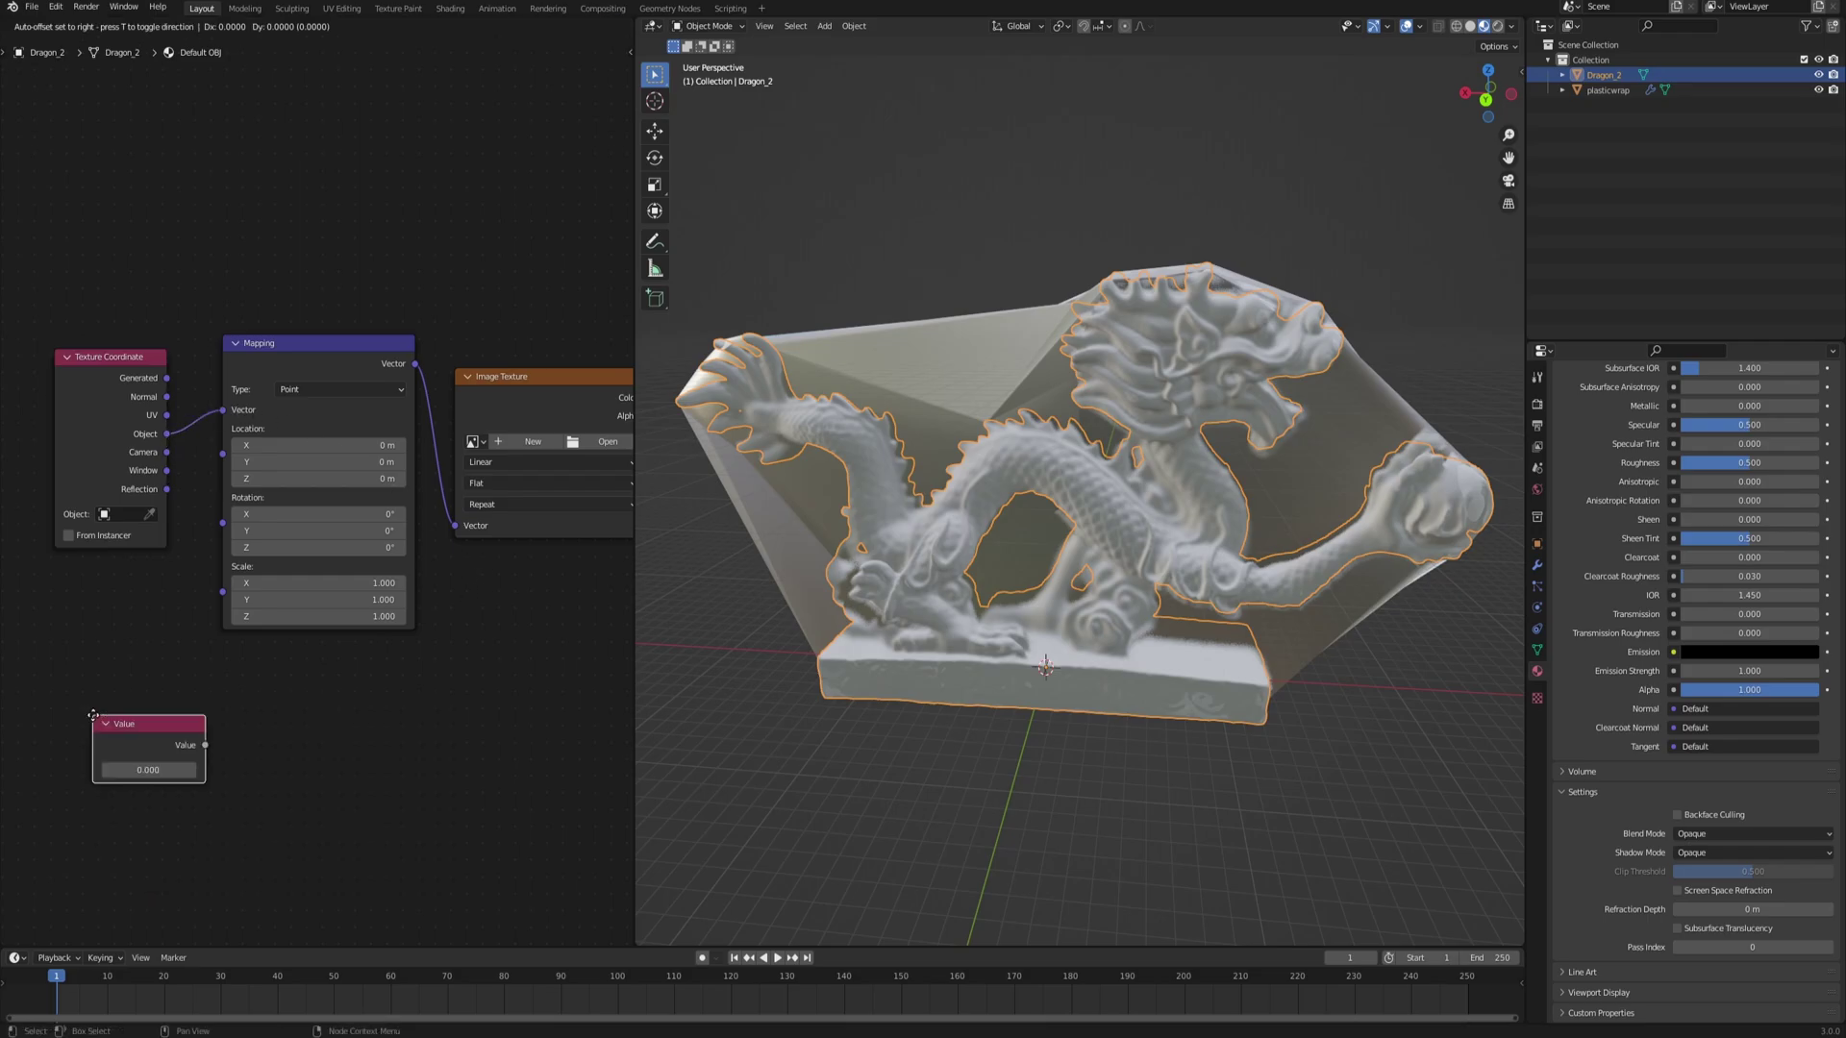
click(50, 598)
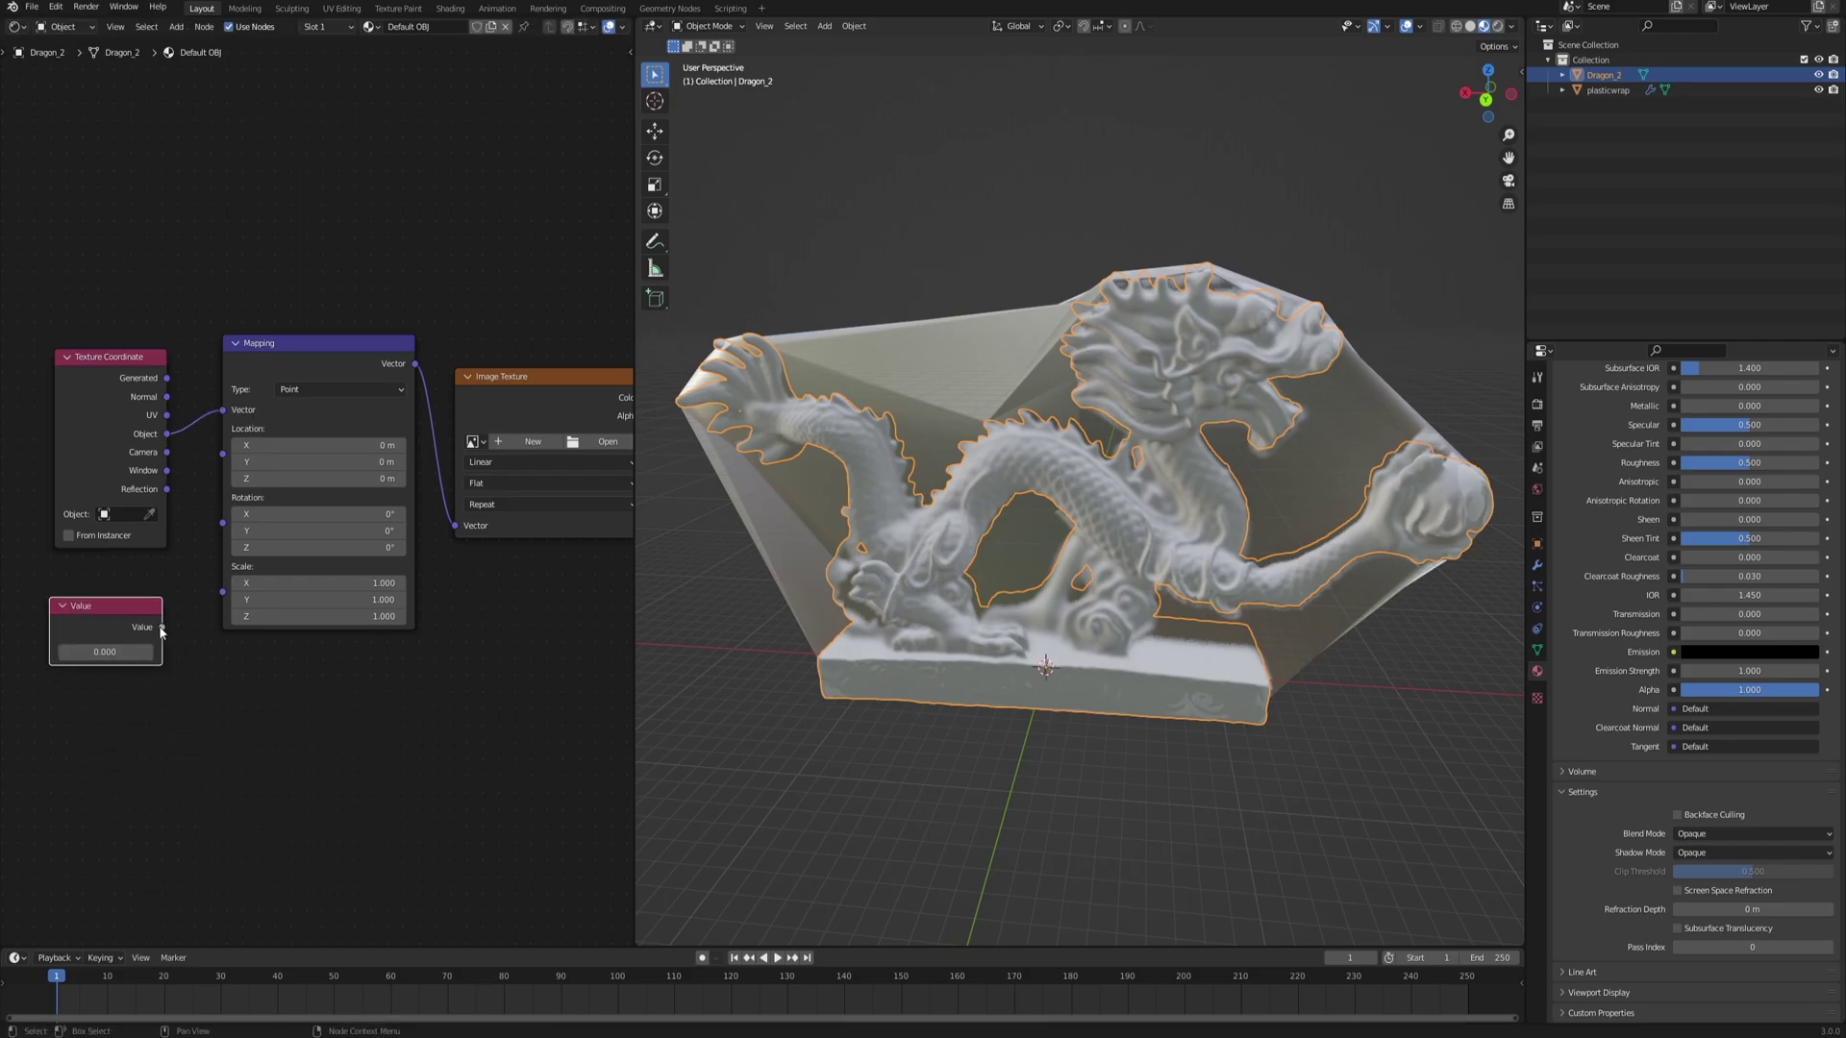
- Connect the Image Texture's Color to the Principled BSDF's Base Color and load the TexturesCom_Meat0016 seamless image
middle_drag(488, 385, 143, 394)
drag(142, 394, 139, 376)
drag(300, 388, 451, 445)
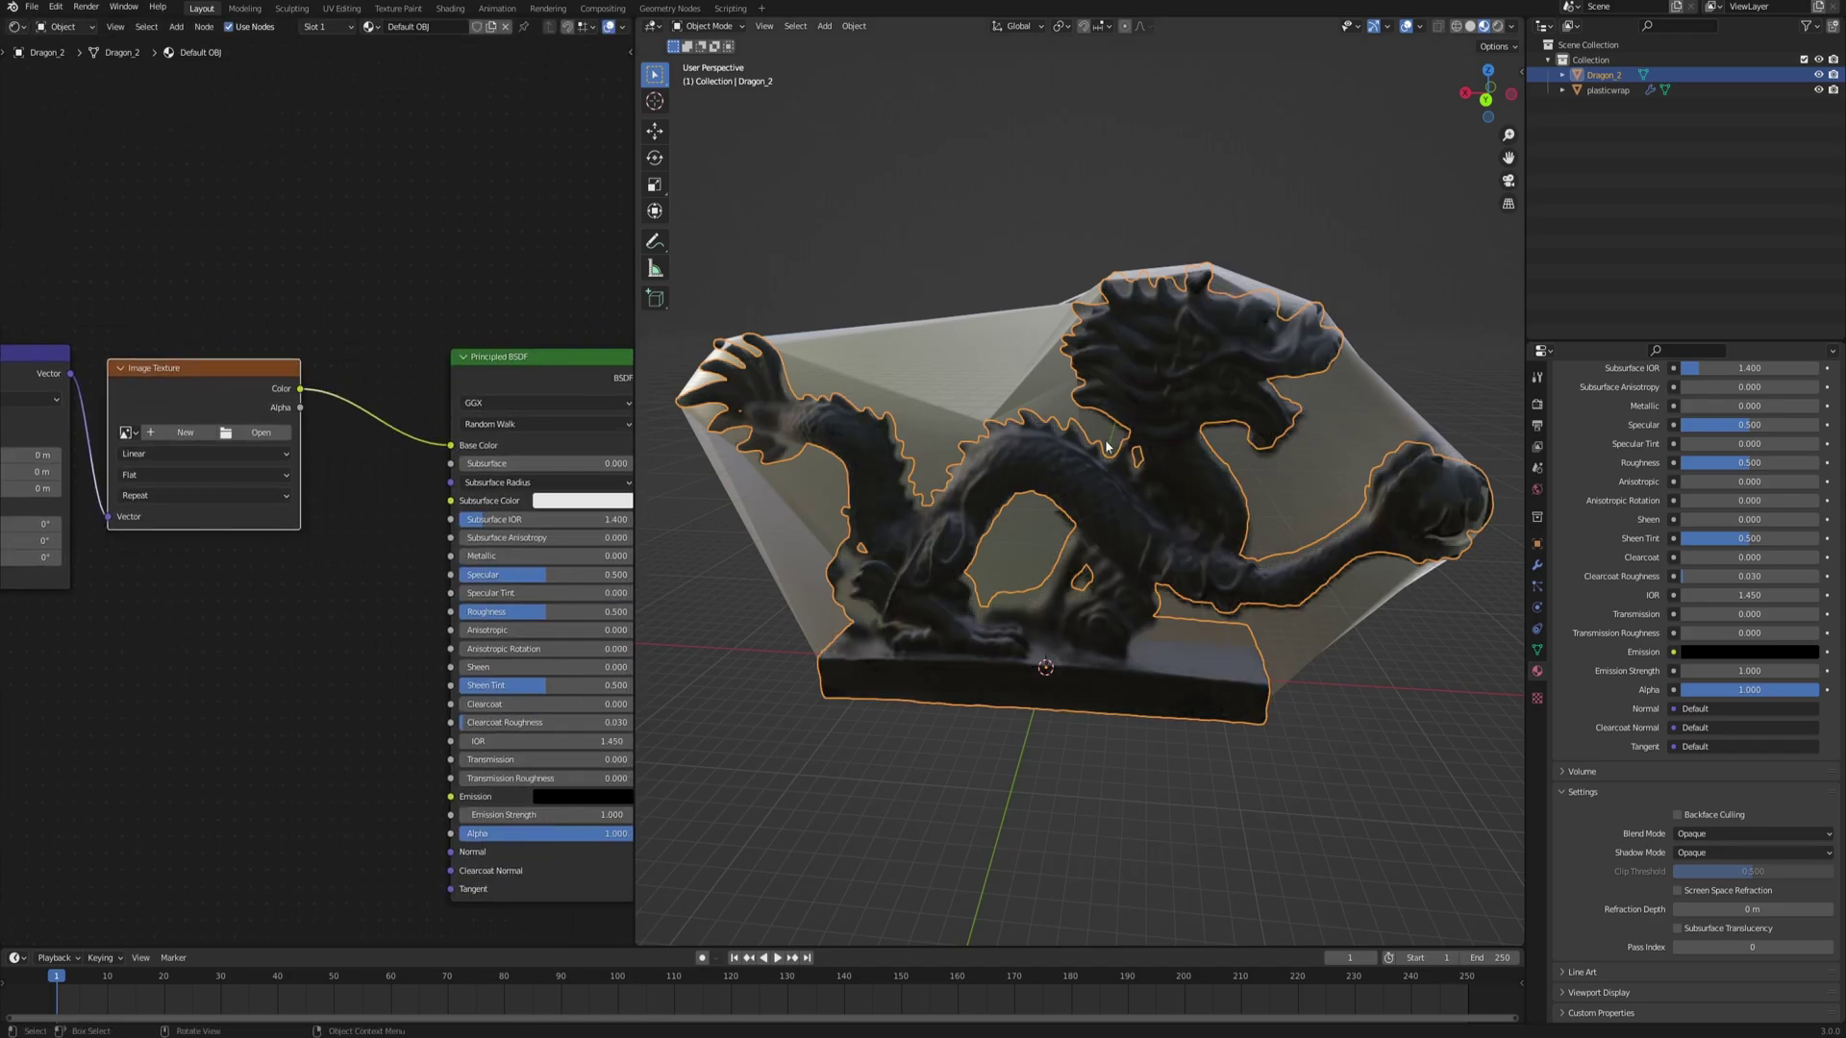
middle_drag(1153, 470, 1144, 471)
middle_drag(210, 353, 241, 368)
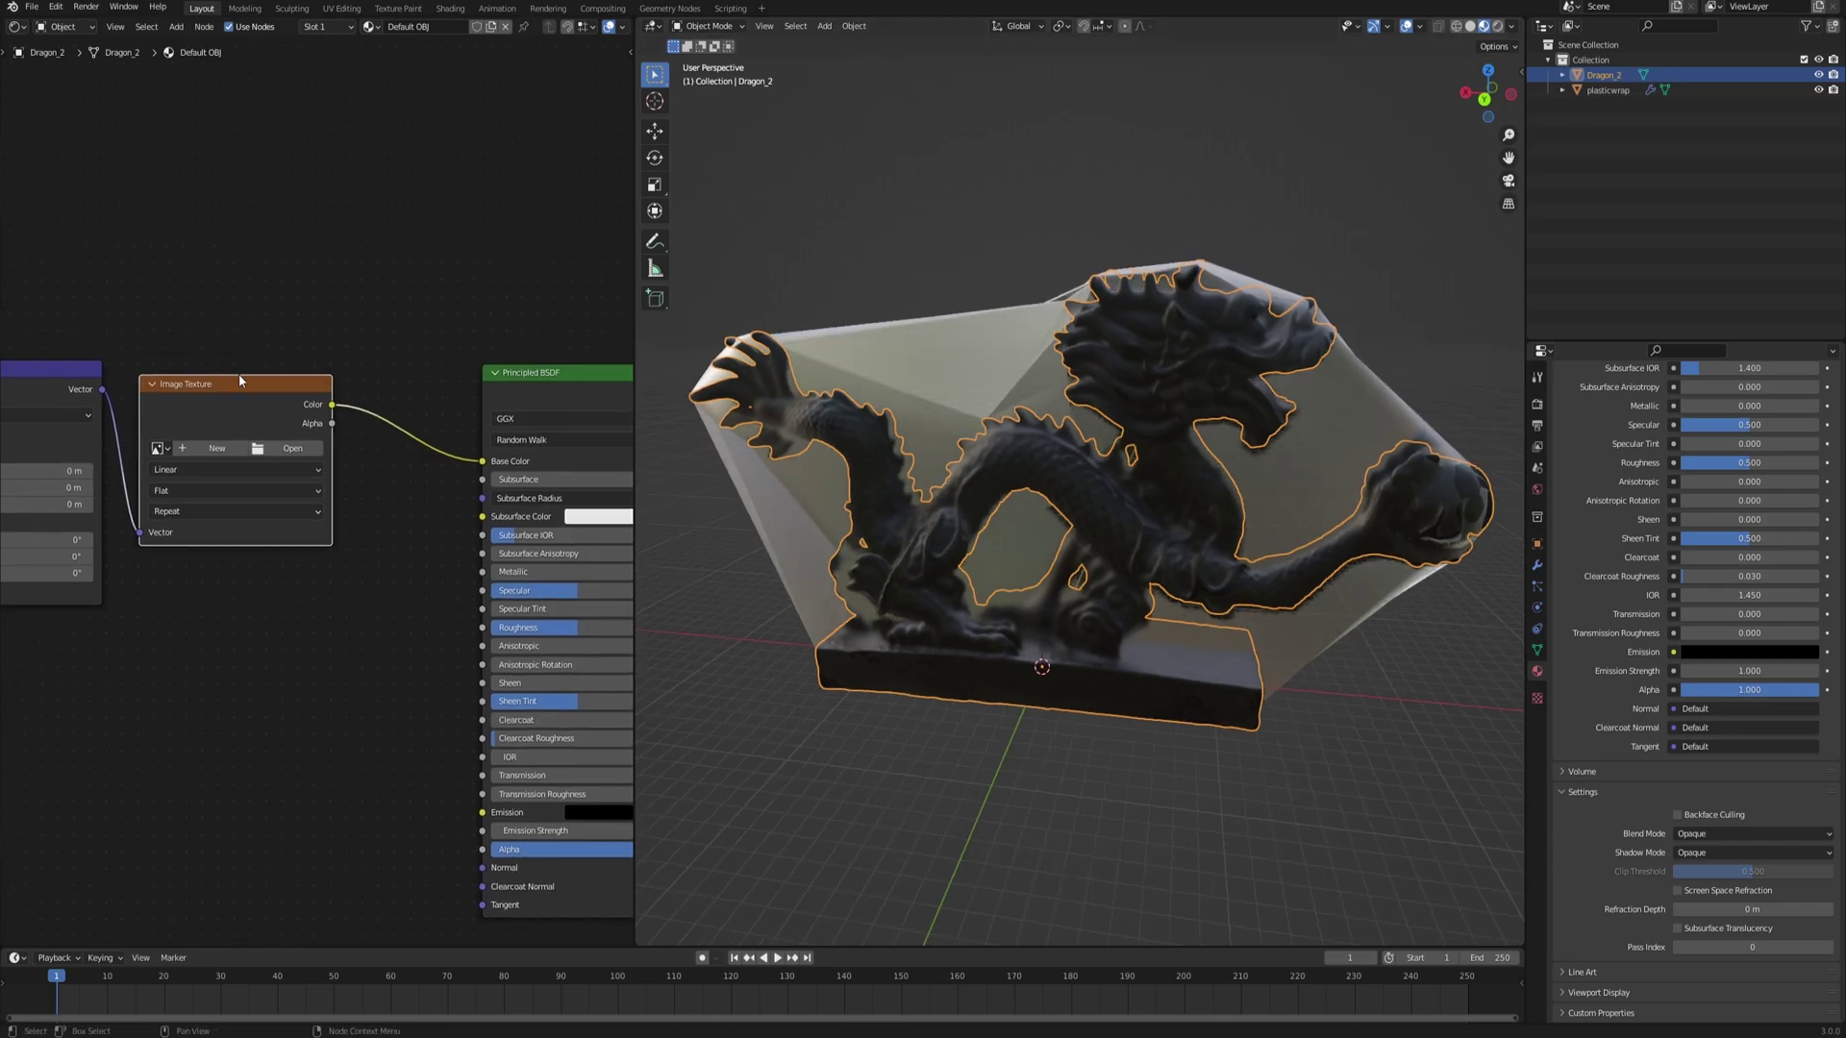
drag(218, 435, 247, 416)
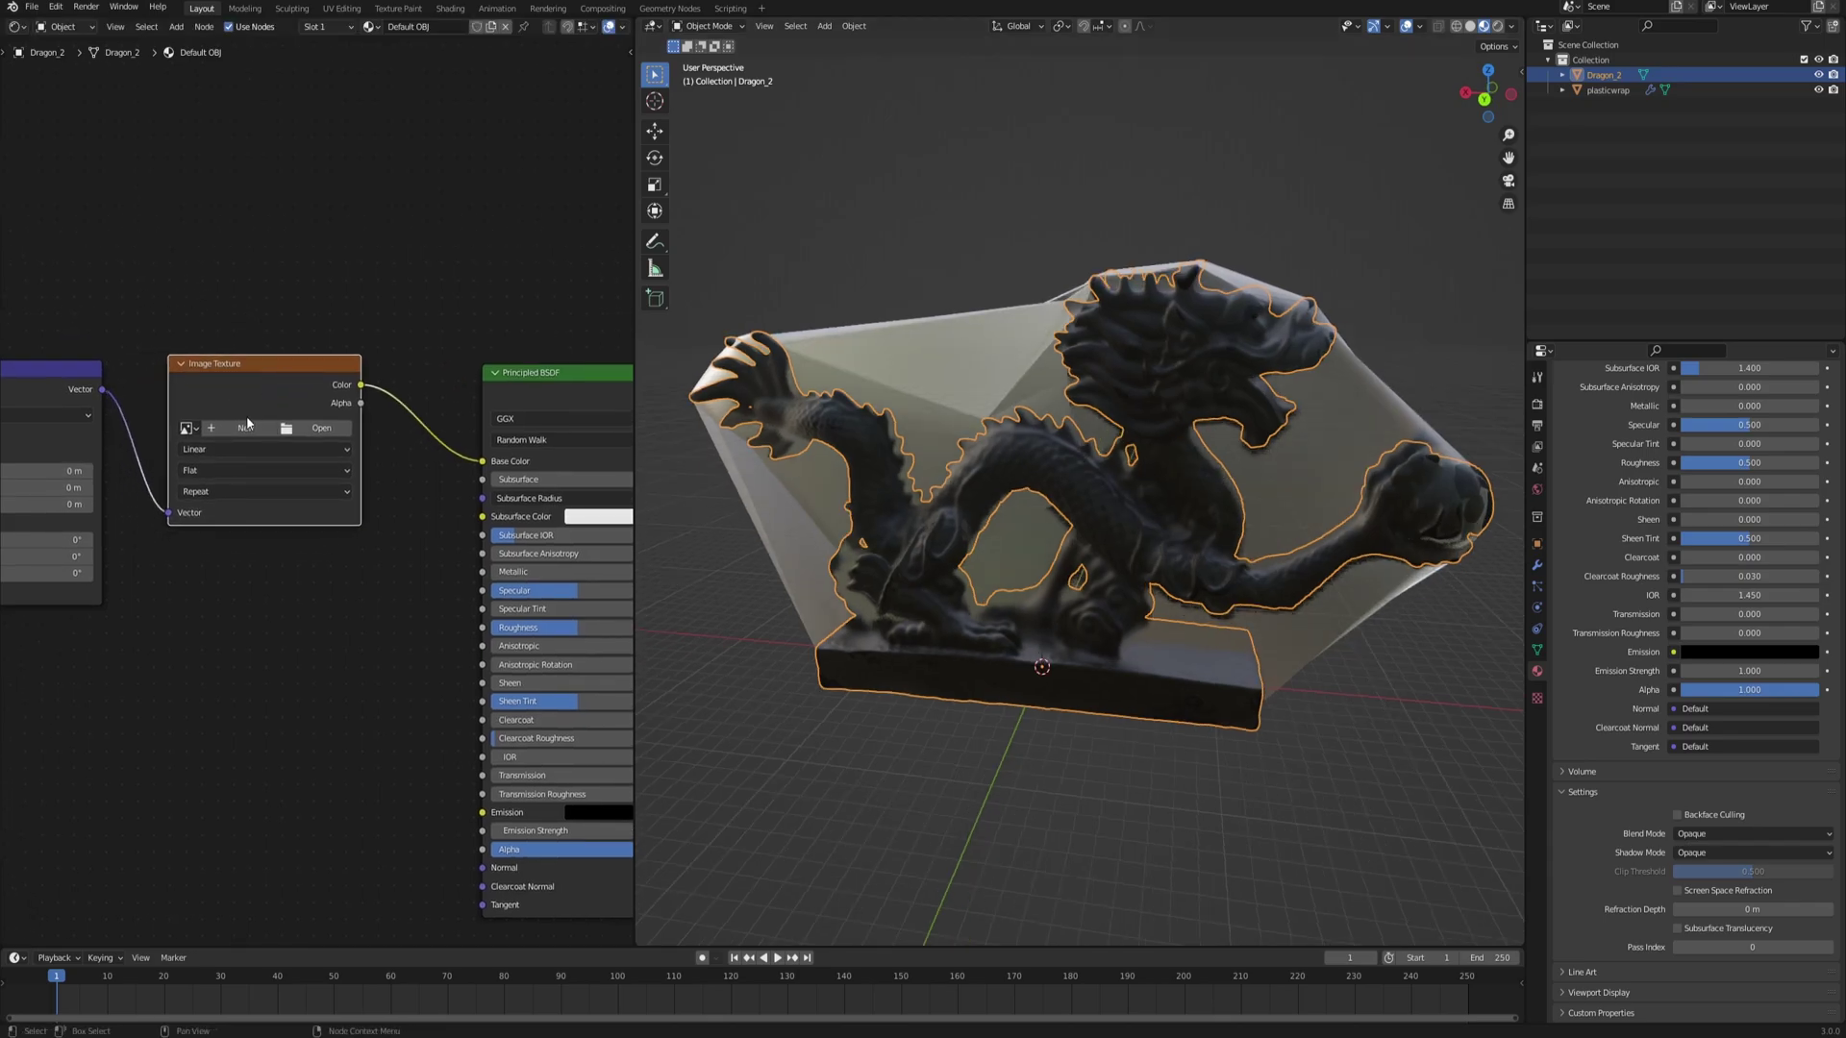
click(309, 431)
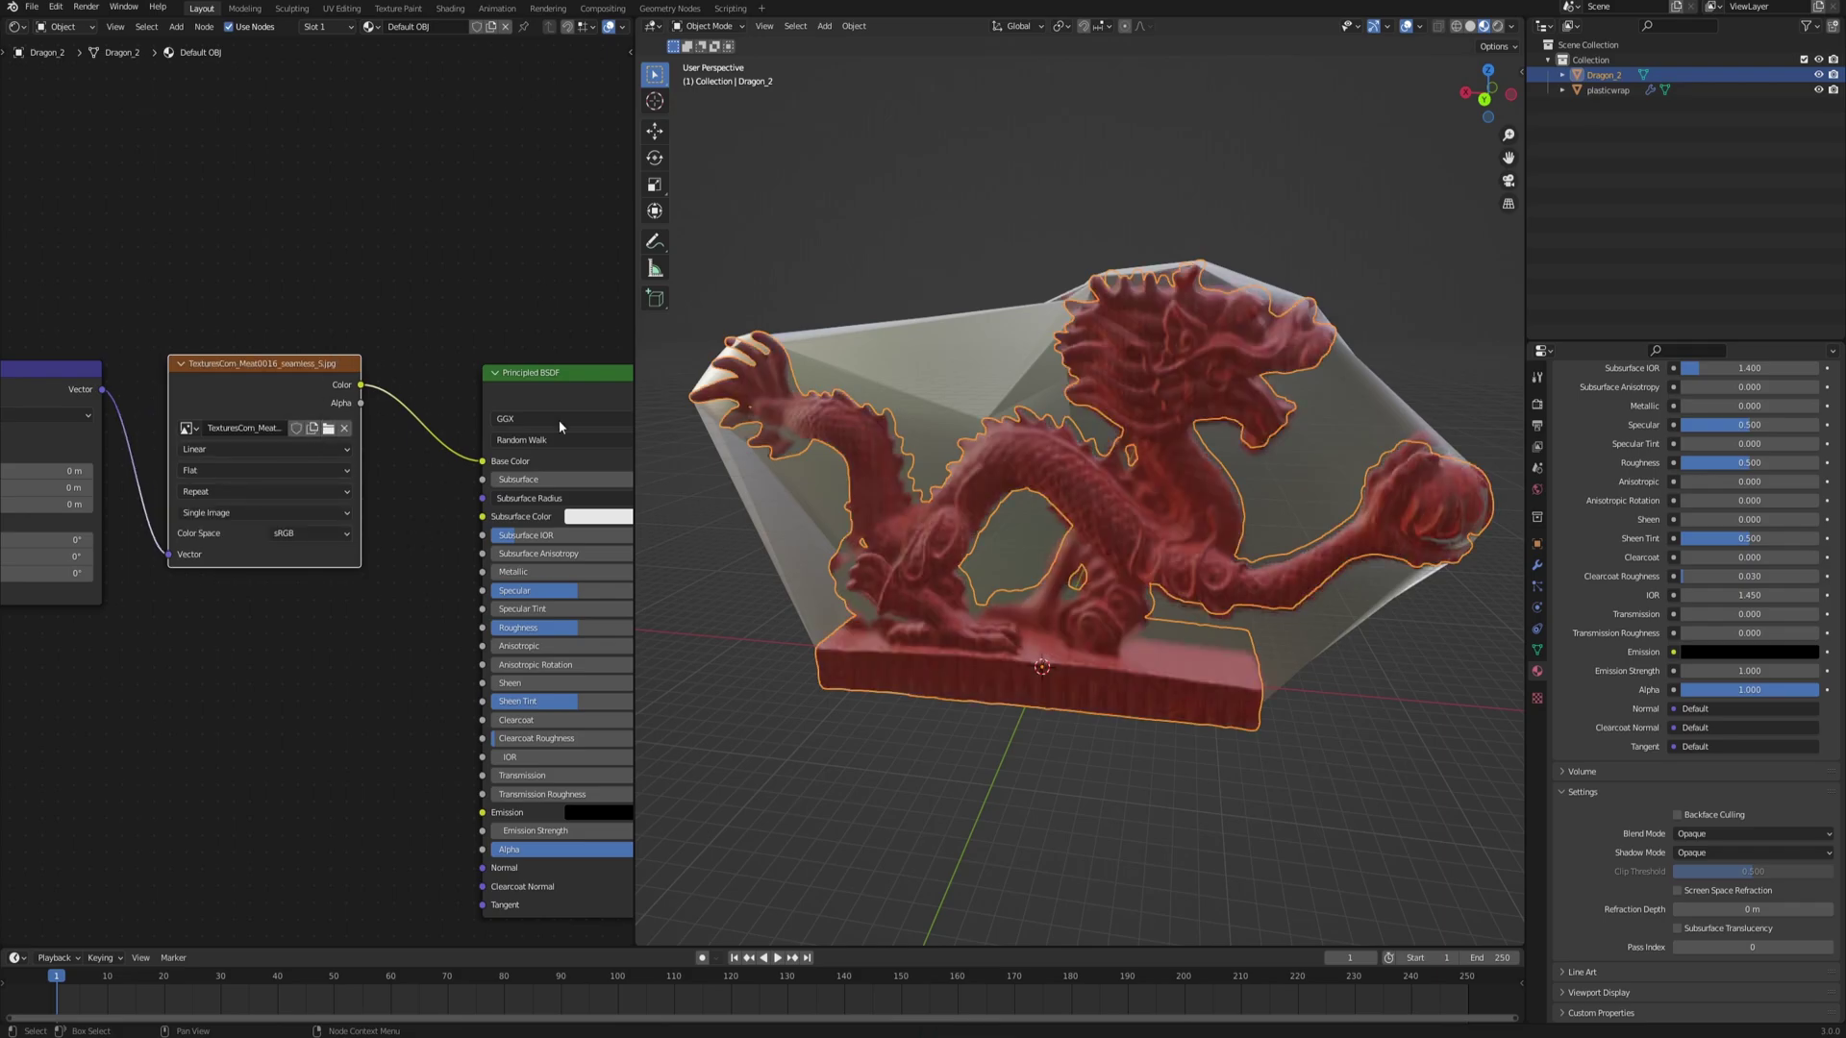
- Examine how the meat texture maps onto the dragon's head and body up close
middle_drag(1149, 437, 1180, 439)
scroll(1106, 500, up, 3)
scroll(1121, 489, down, 3)
middle_drag(1129, 498, 1100, 506)
scroll(1213, 414, up, 3)
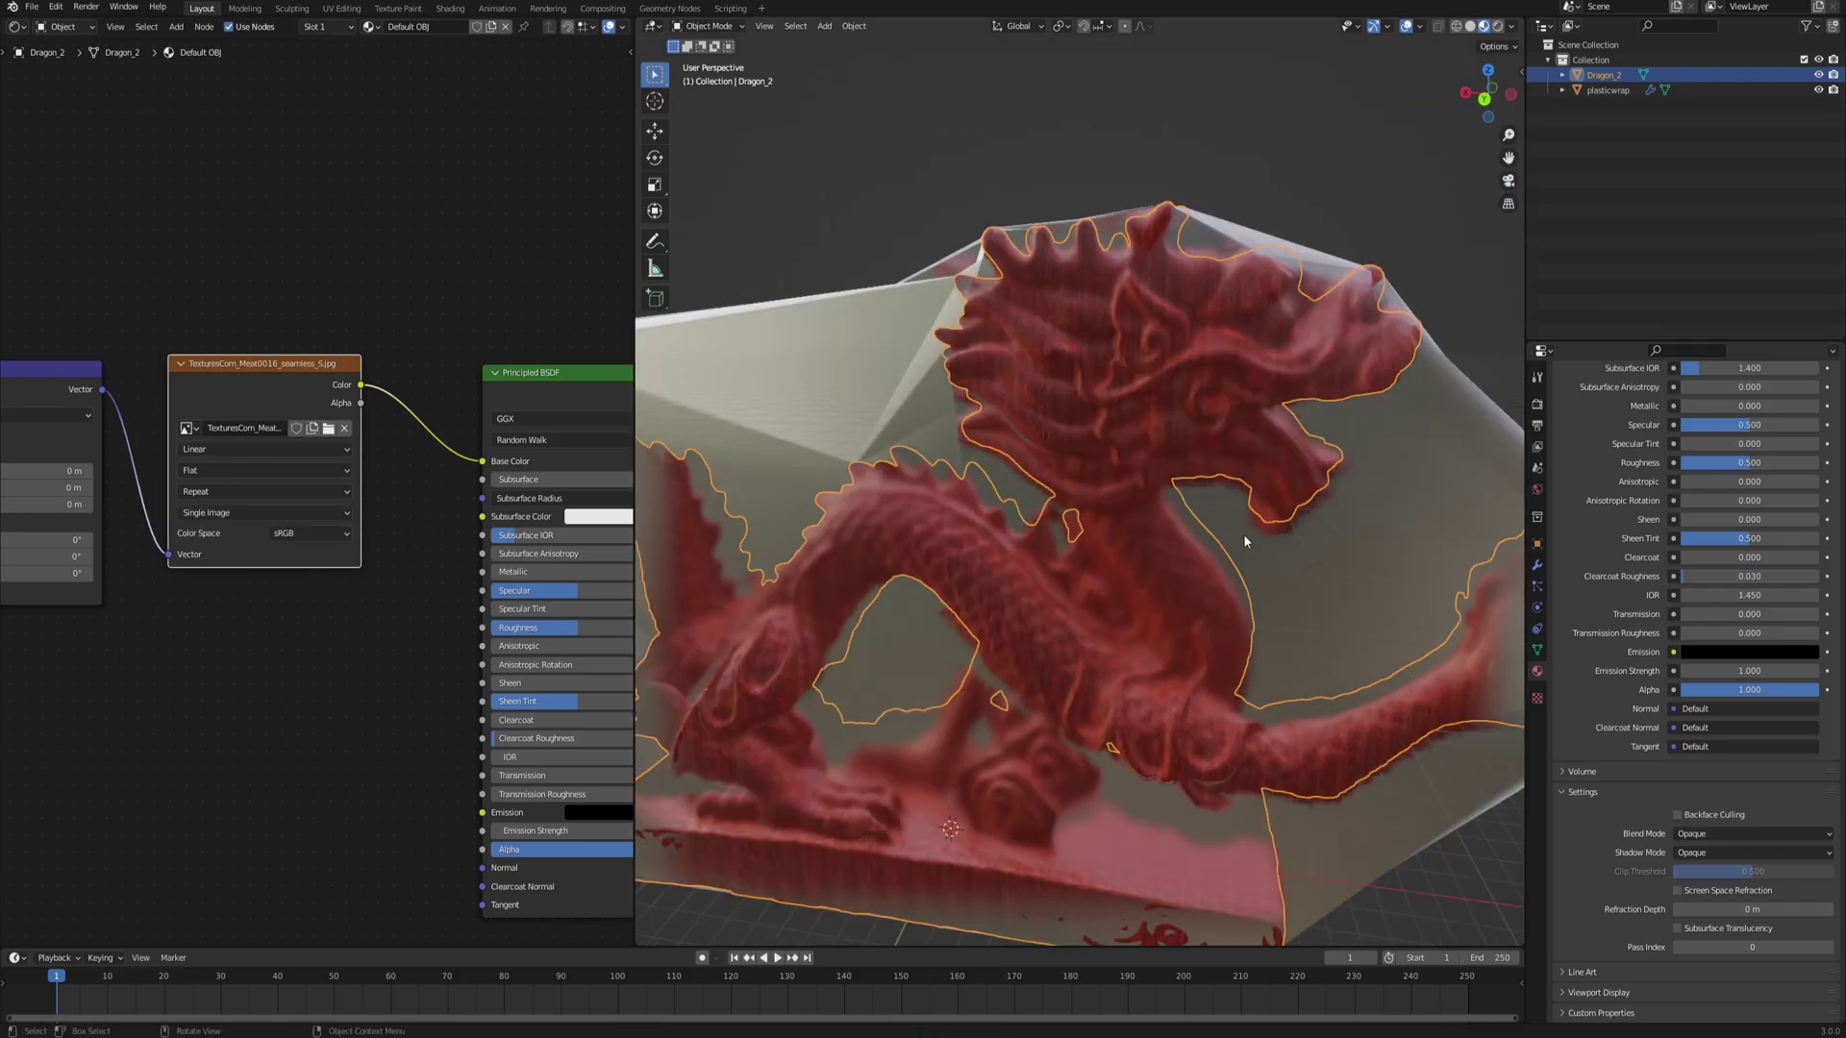
scroll(1058, 520, down, 2)
scroll(1059, 482, up, 4)
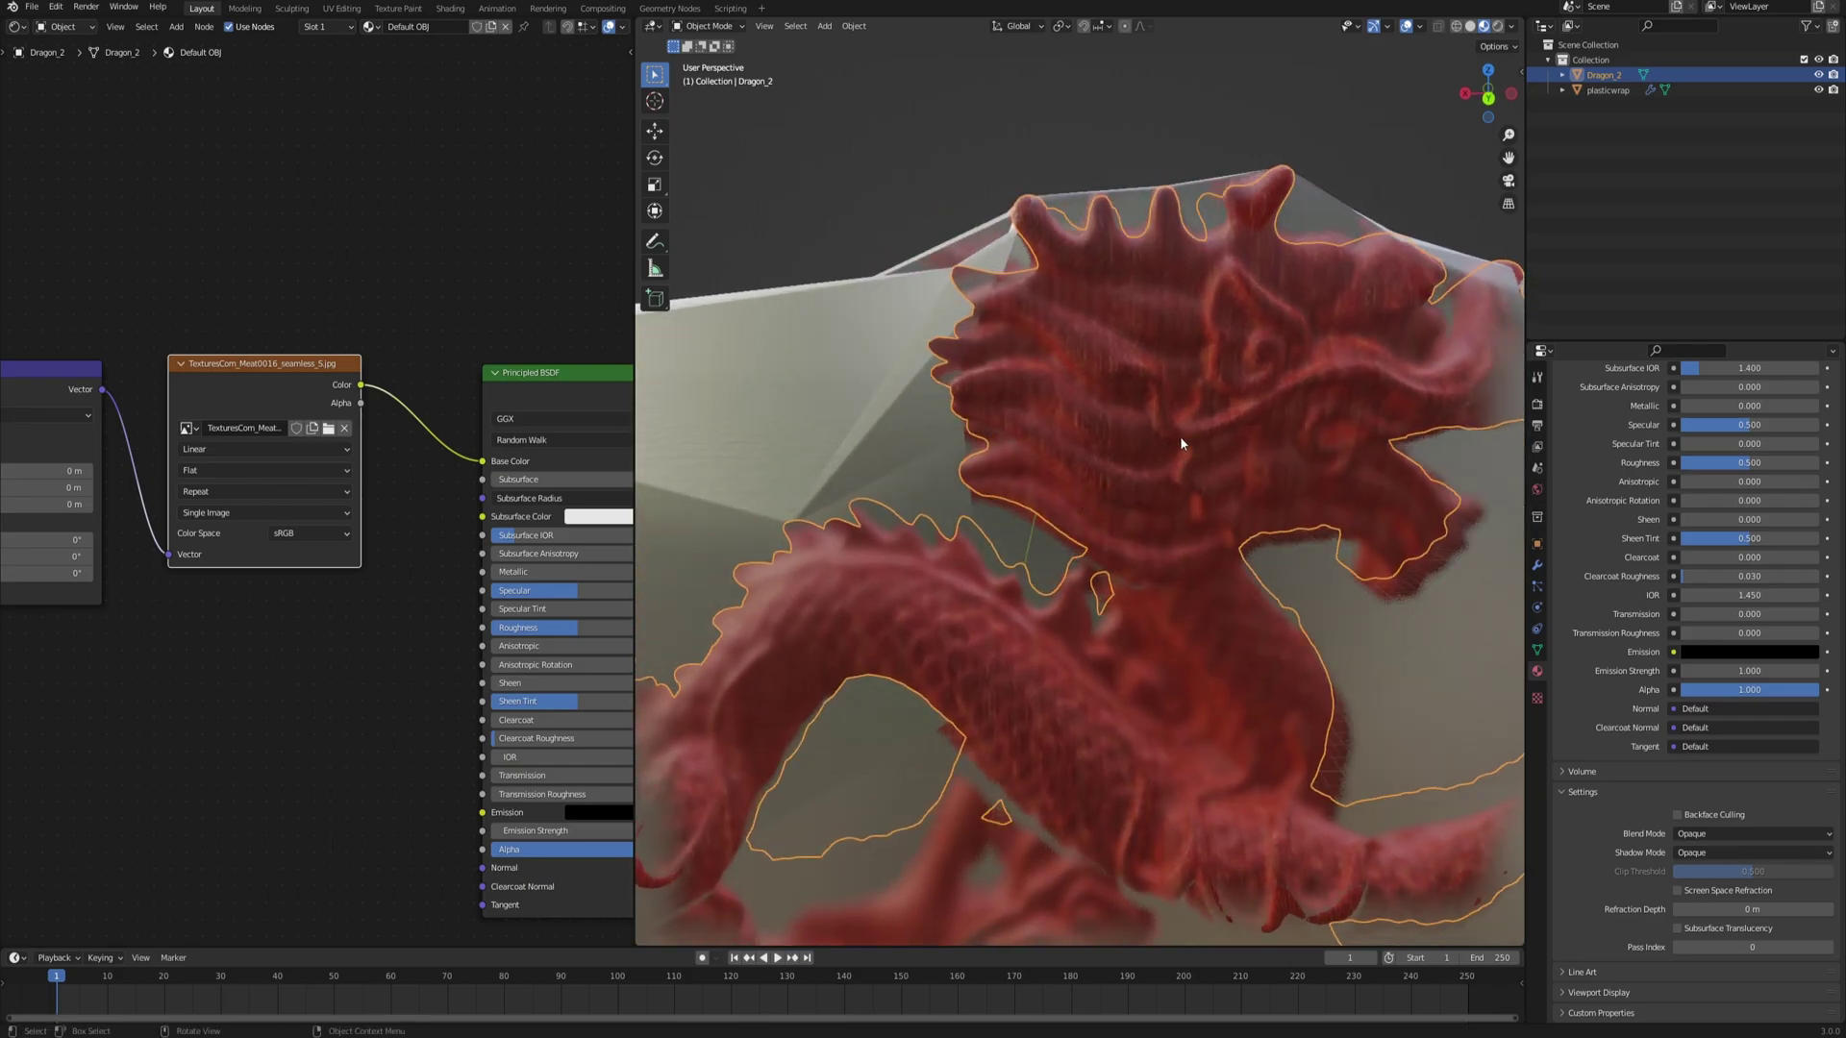
middle_drag(1181, 443, 1123, 429)
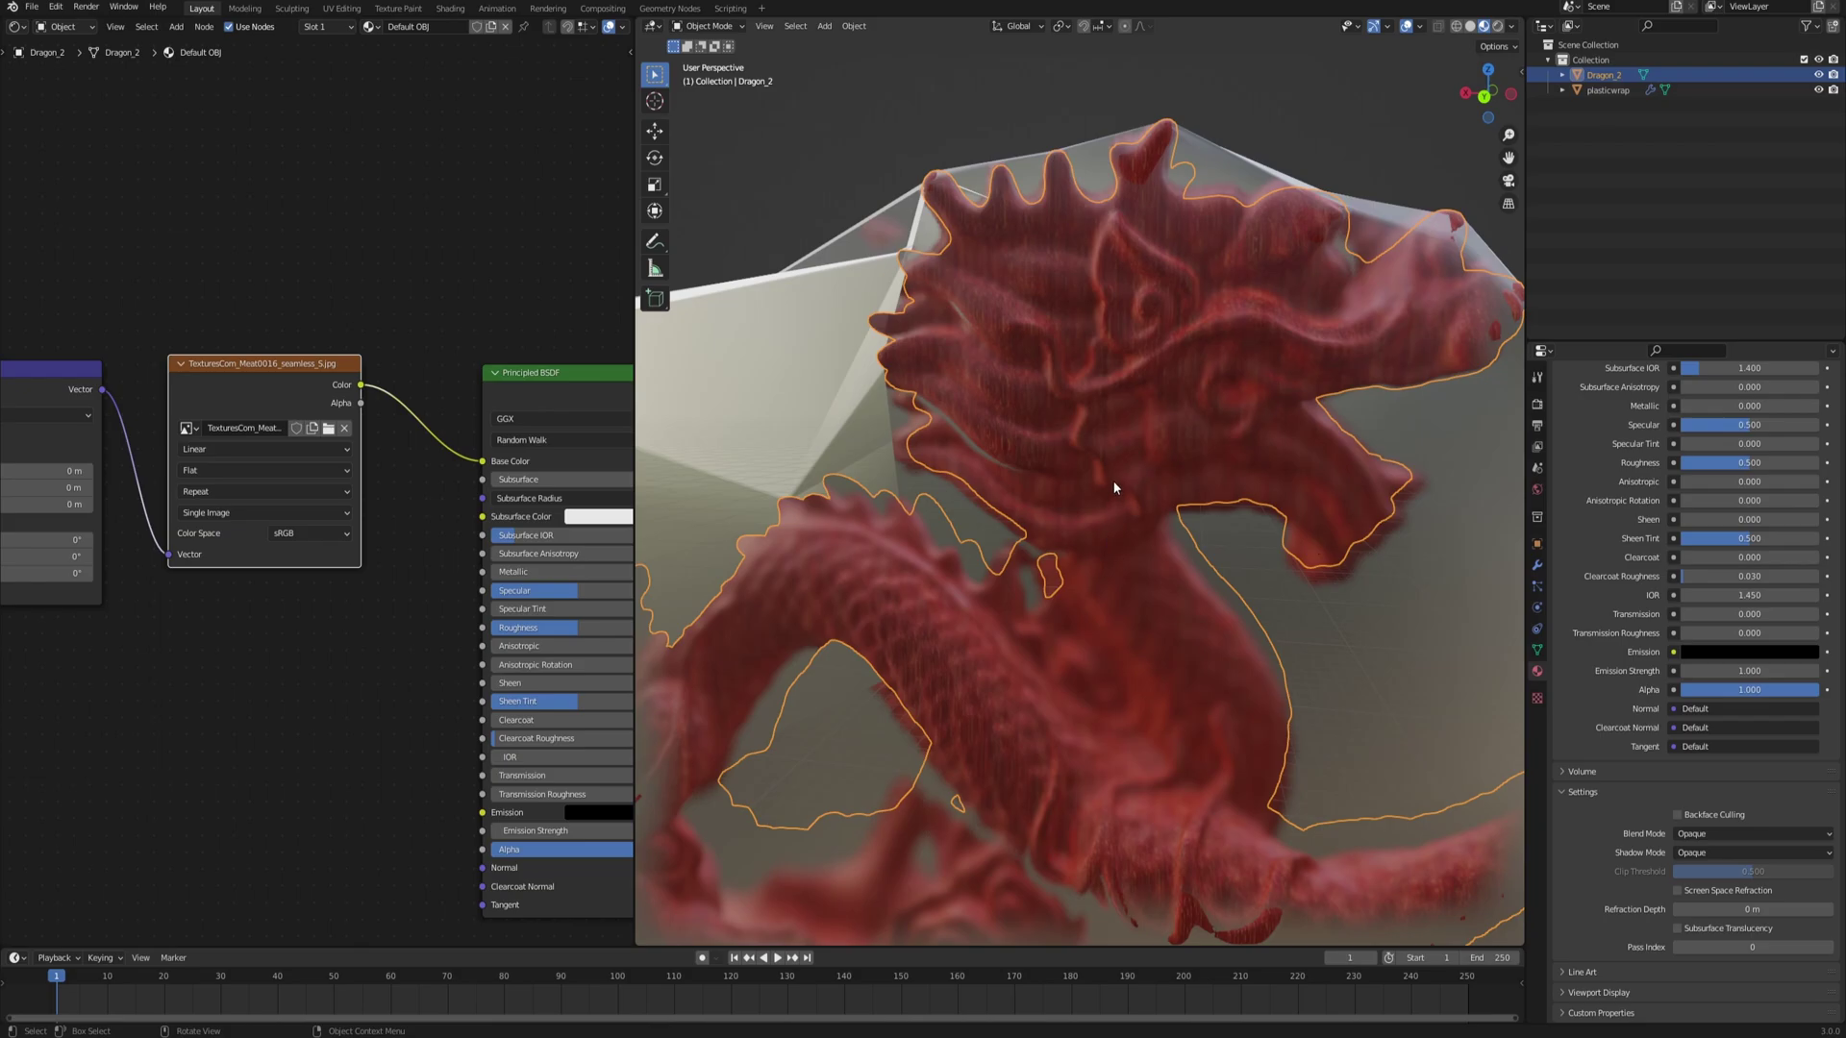
- Reposition the Texture Coordinate node and link its Window output to the Mapping vector in place of Object
middle_drag(108, 677, 389, 675)
scroll(238, 376, up, 3)
drag(238, 376, 213, 351)
drag(308, 473, 414, 430)
middle_drag(938, 589, 897, 554)
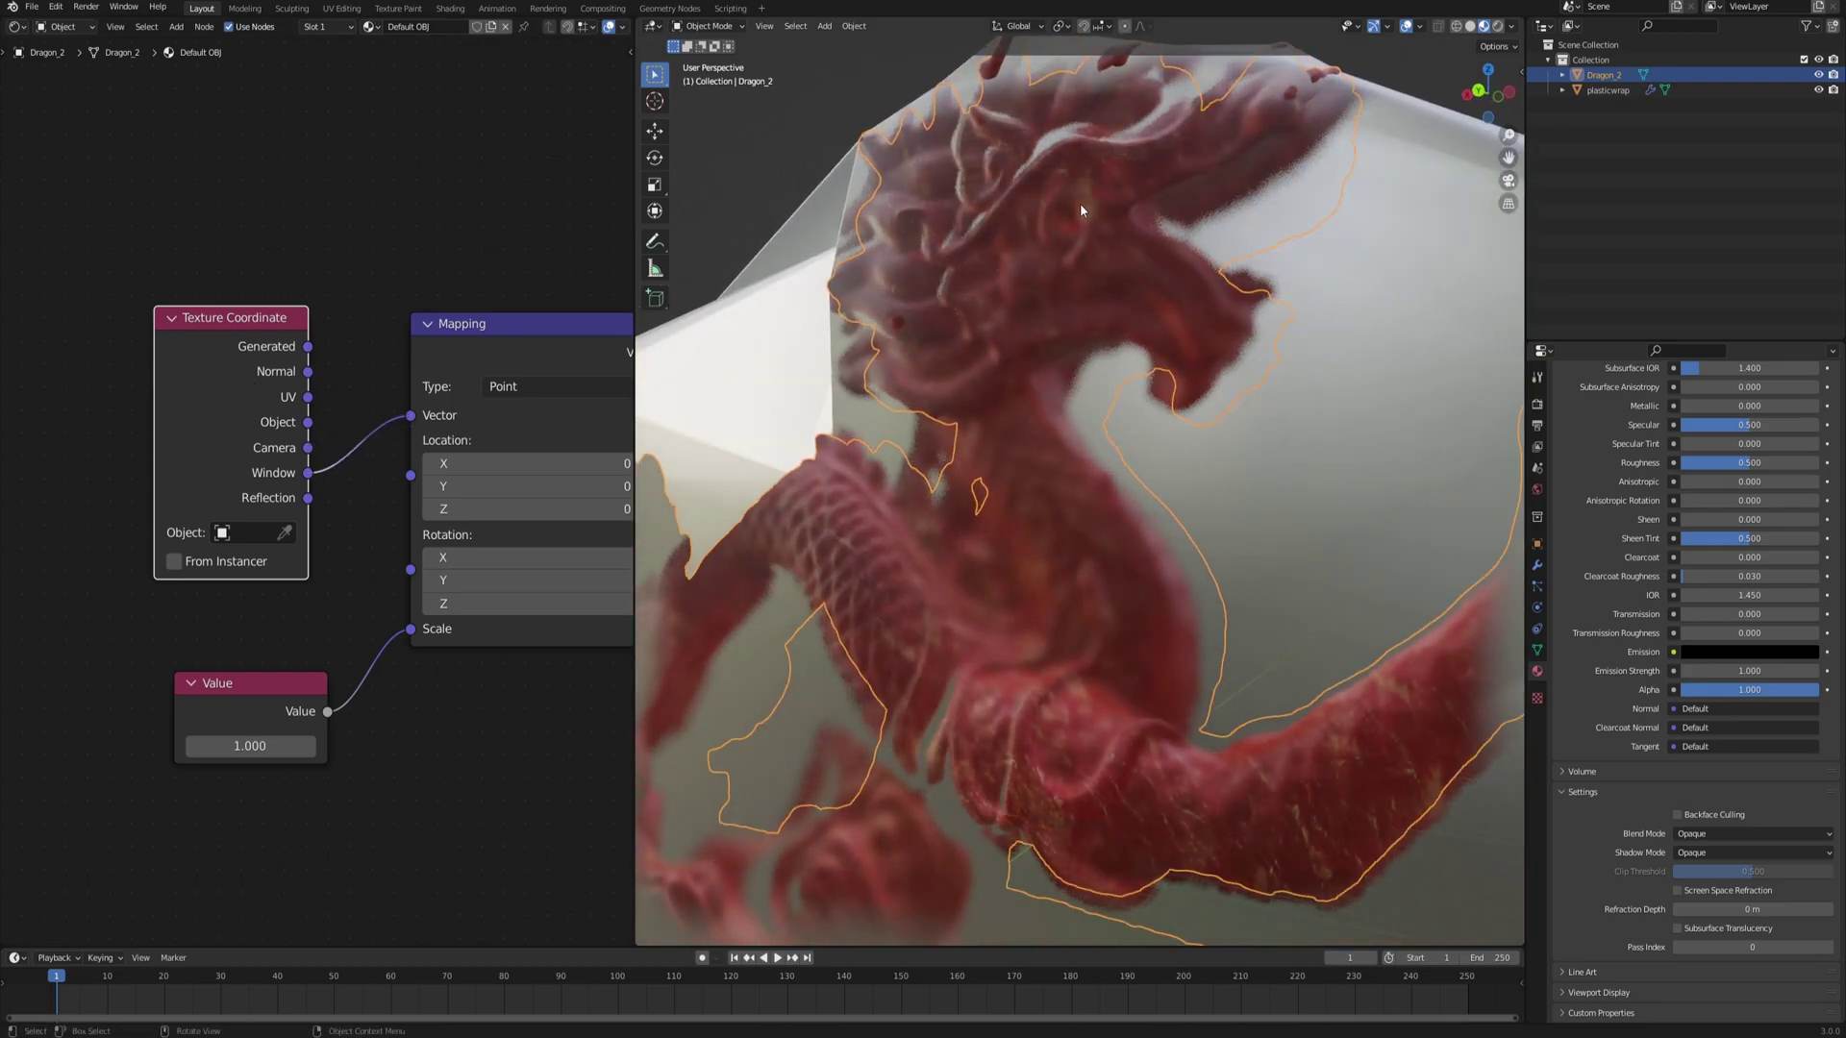
- Inspect the window-mapped texture on the dragon from several angles and deselect the model
middle_drag(1051, 330, 1100, 344)
middle_drag(1033, 486, 1083, 568)
scroll(1004, 606, down, 3)
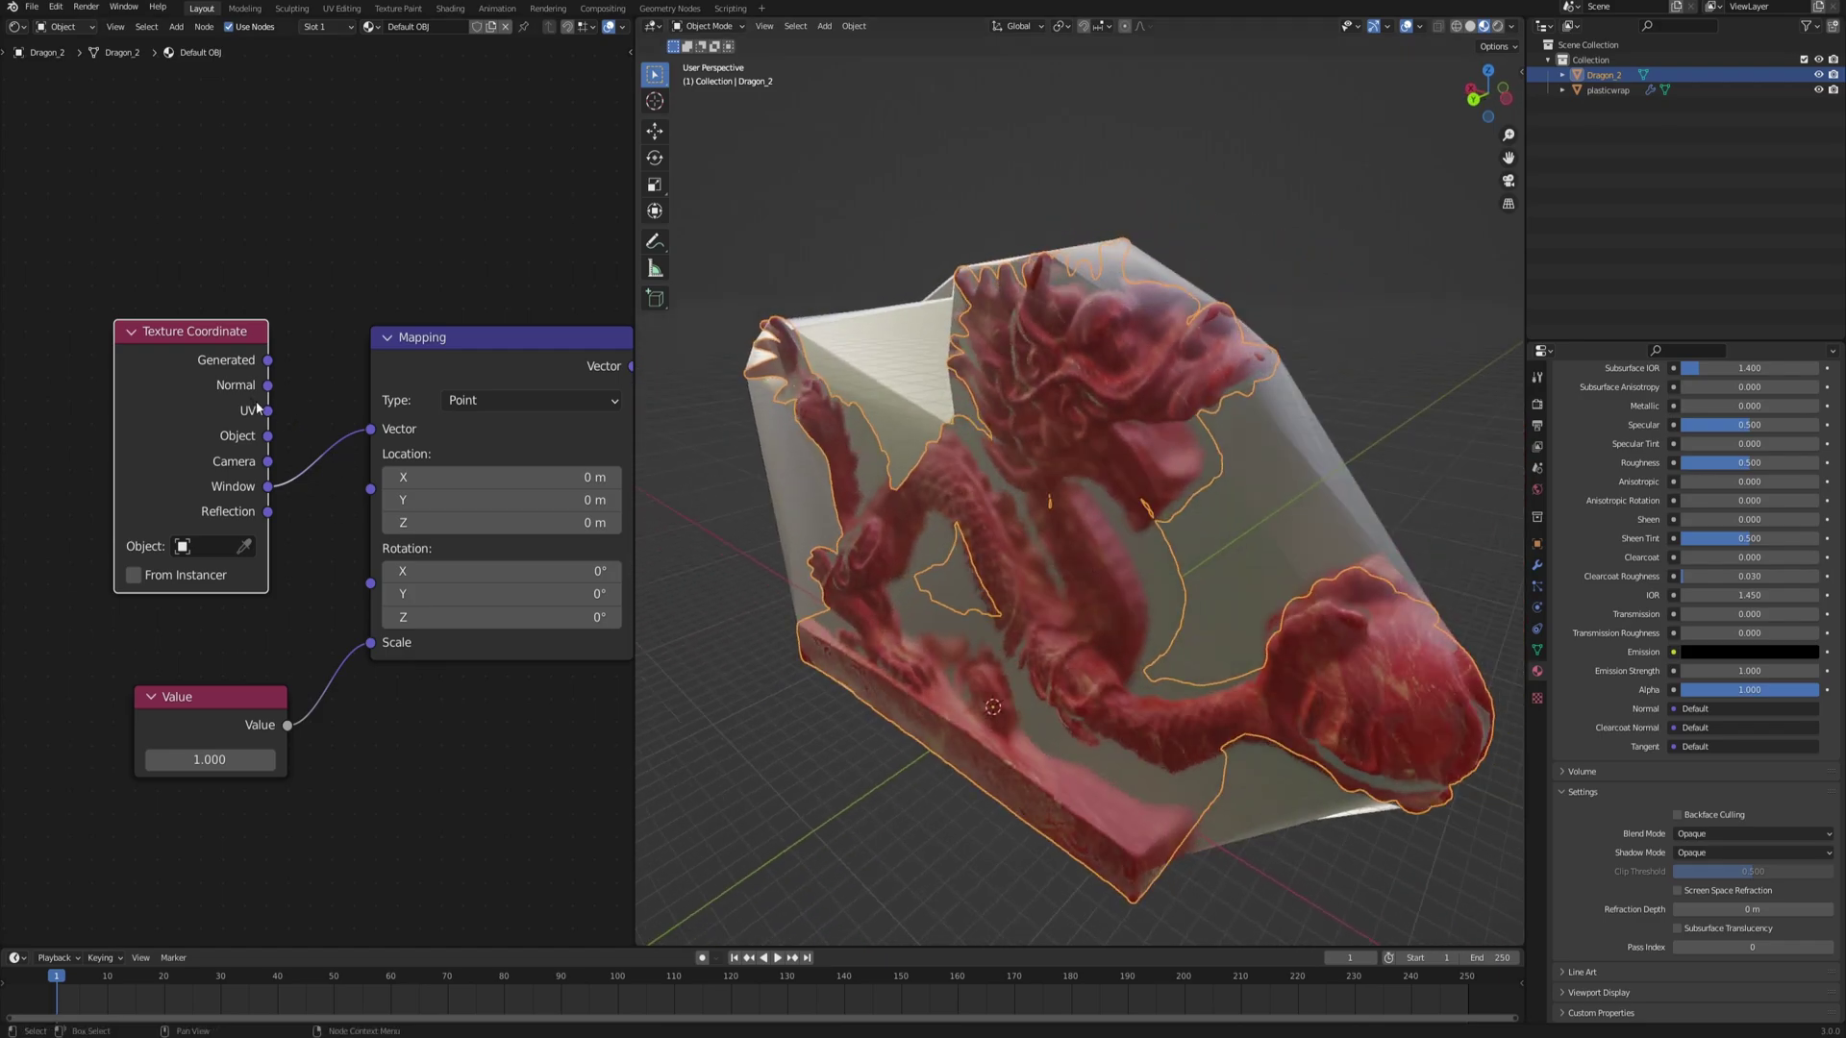
scroll(420, 548, up, 1)
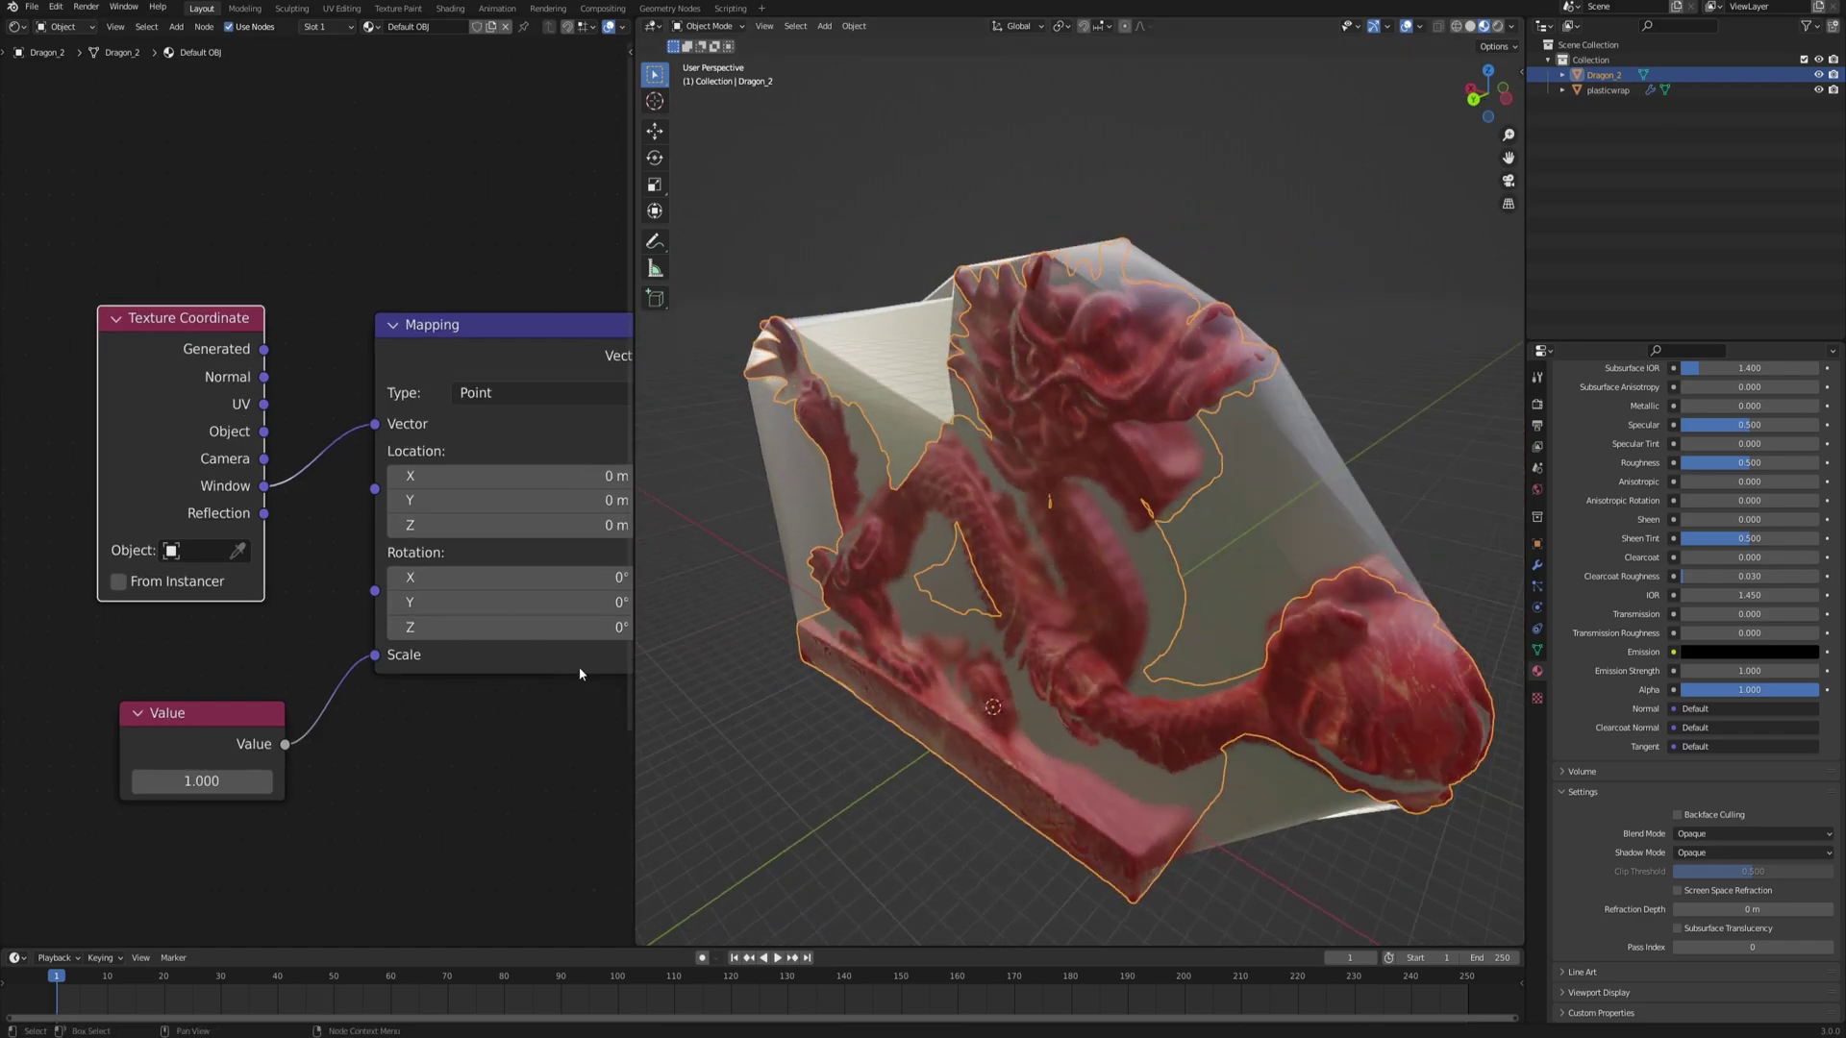
middle_drag(1025, 505, 1087, 473)
scroll(1049, 535, up, 2)
scroll(1046, 535, down, 6)
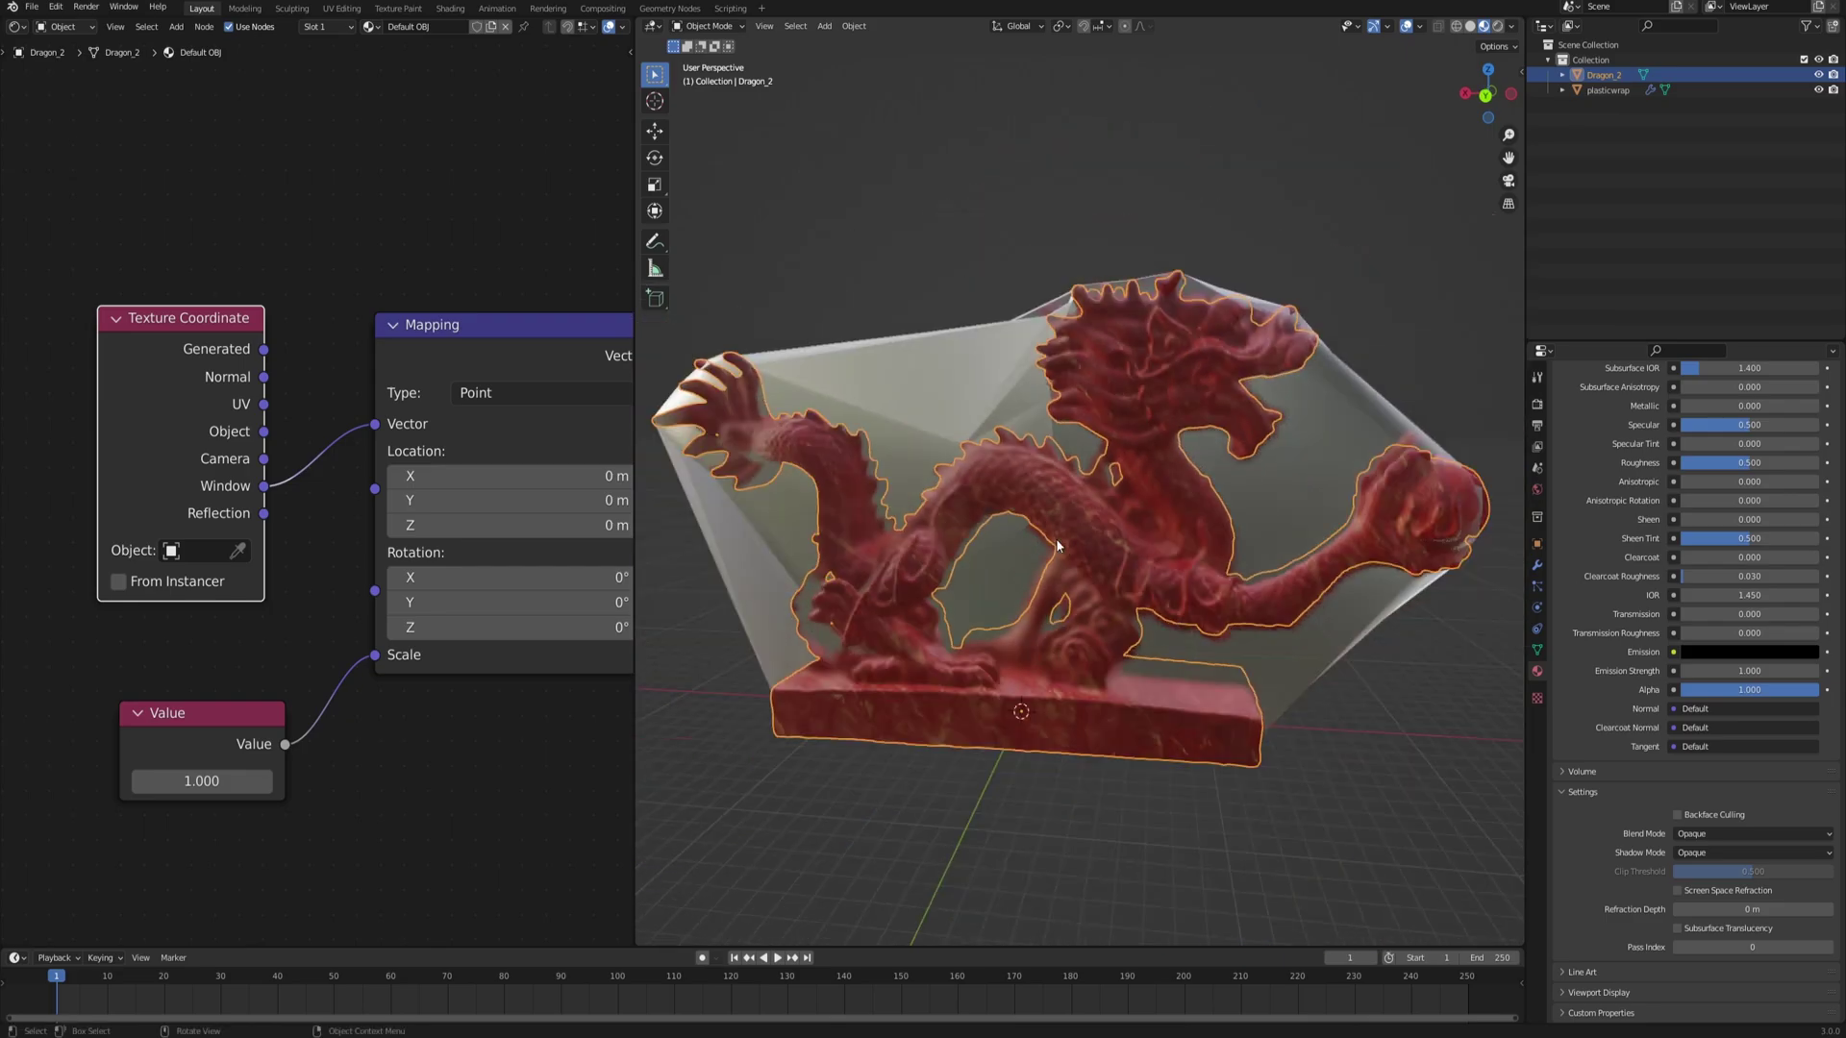
click(890, 240)
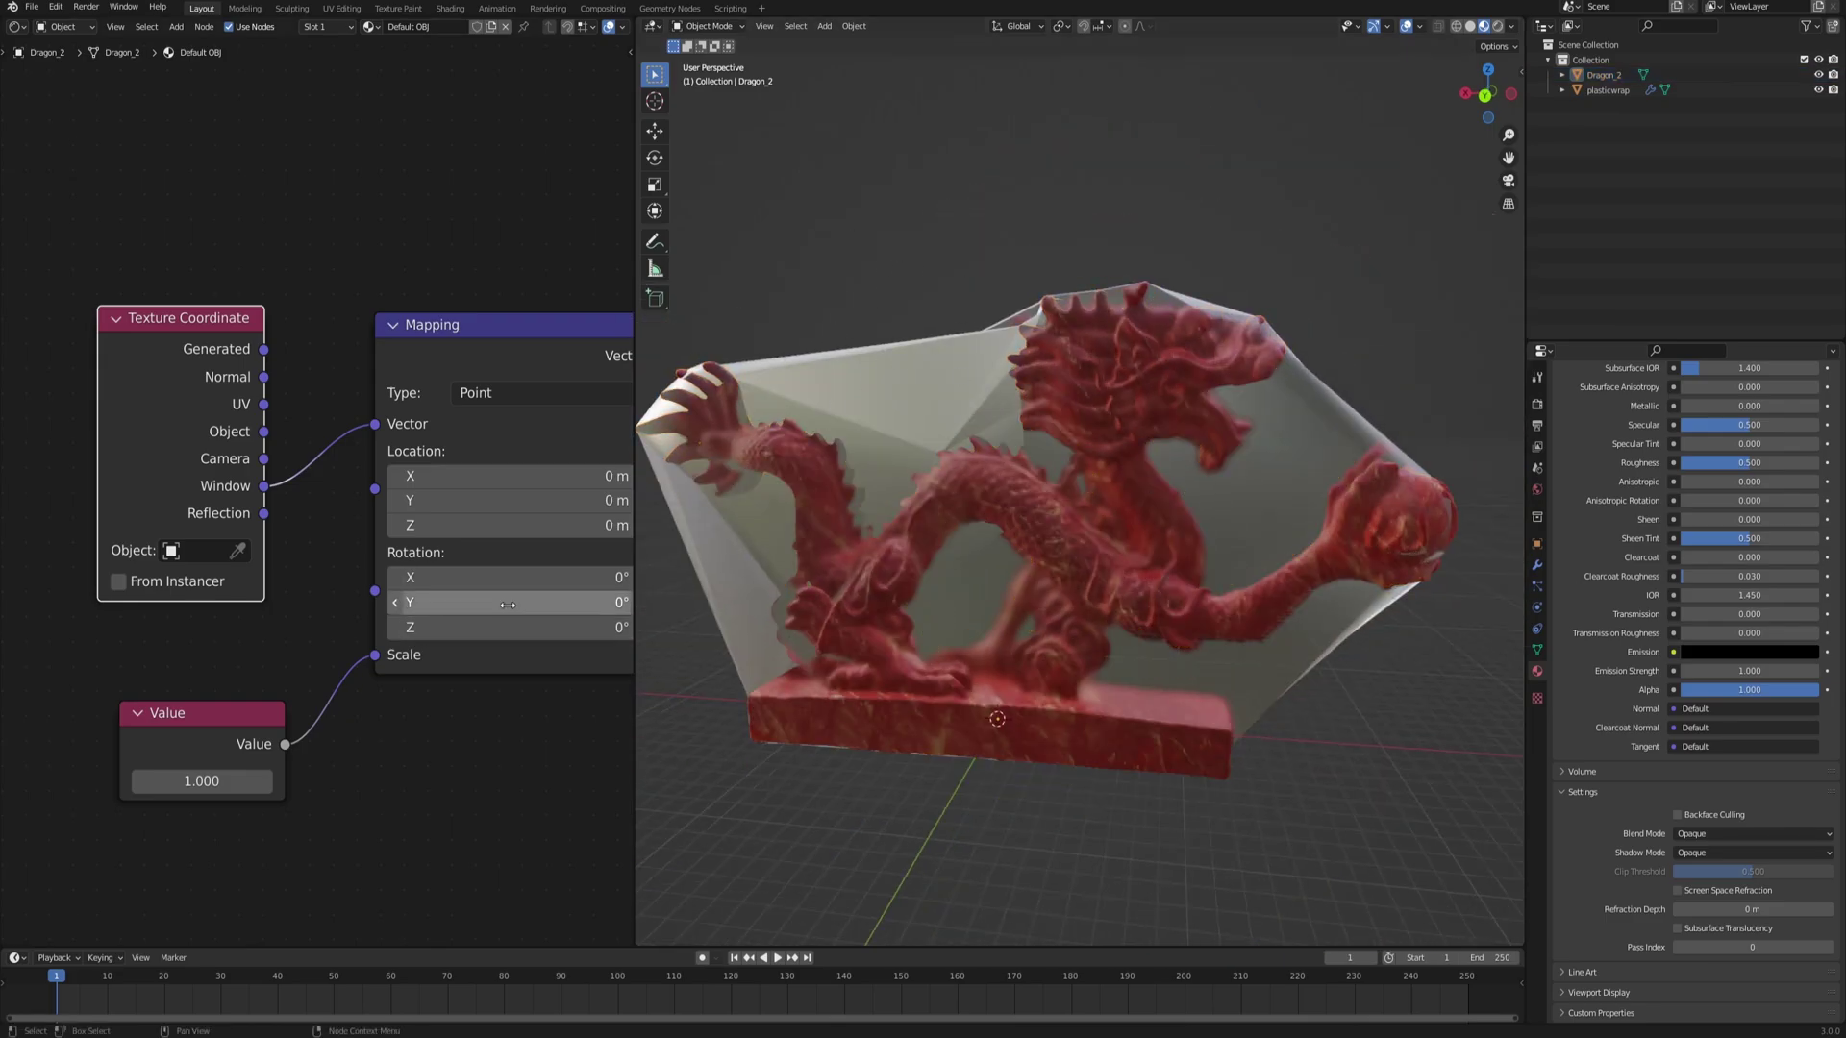
- Add a camera to the scene and align it to a front three-quarter view of the dragon
scroll(1036, 582, down, 3)
middle_drag(1066, 627, 1047, 654)
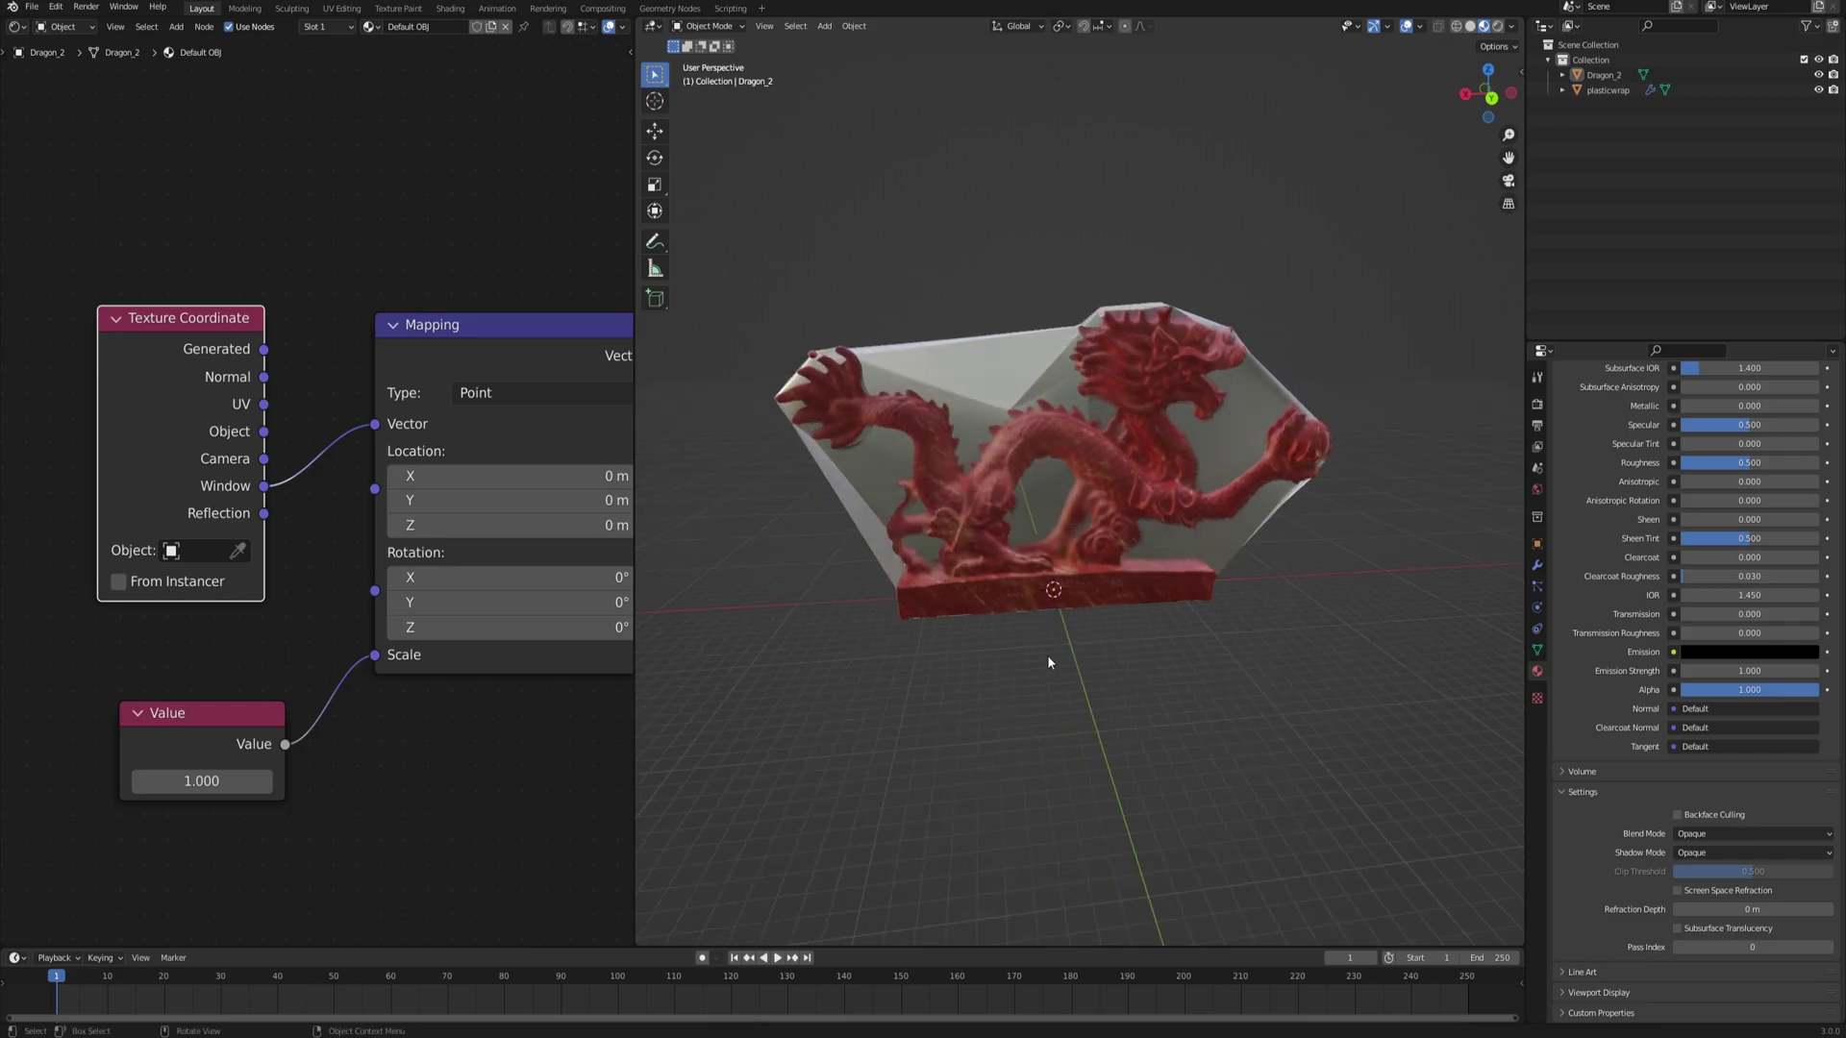
key(shift+a)
click(975, 881)
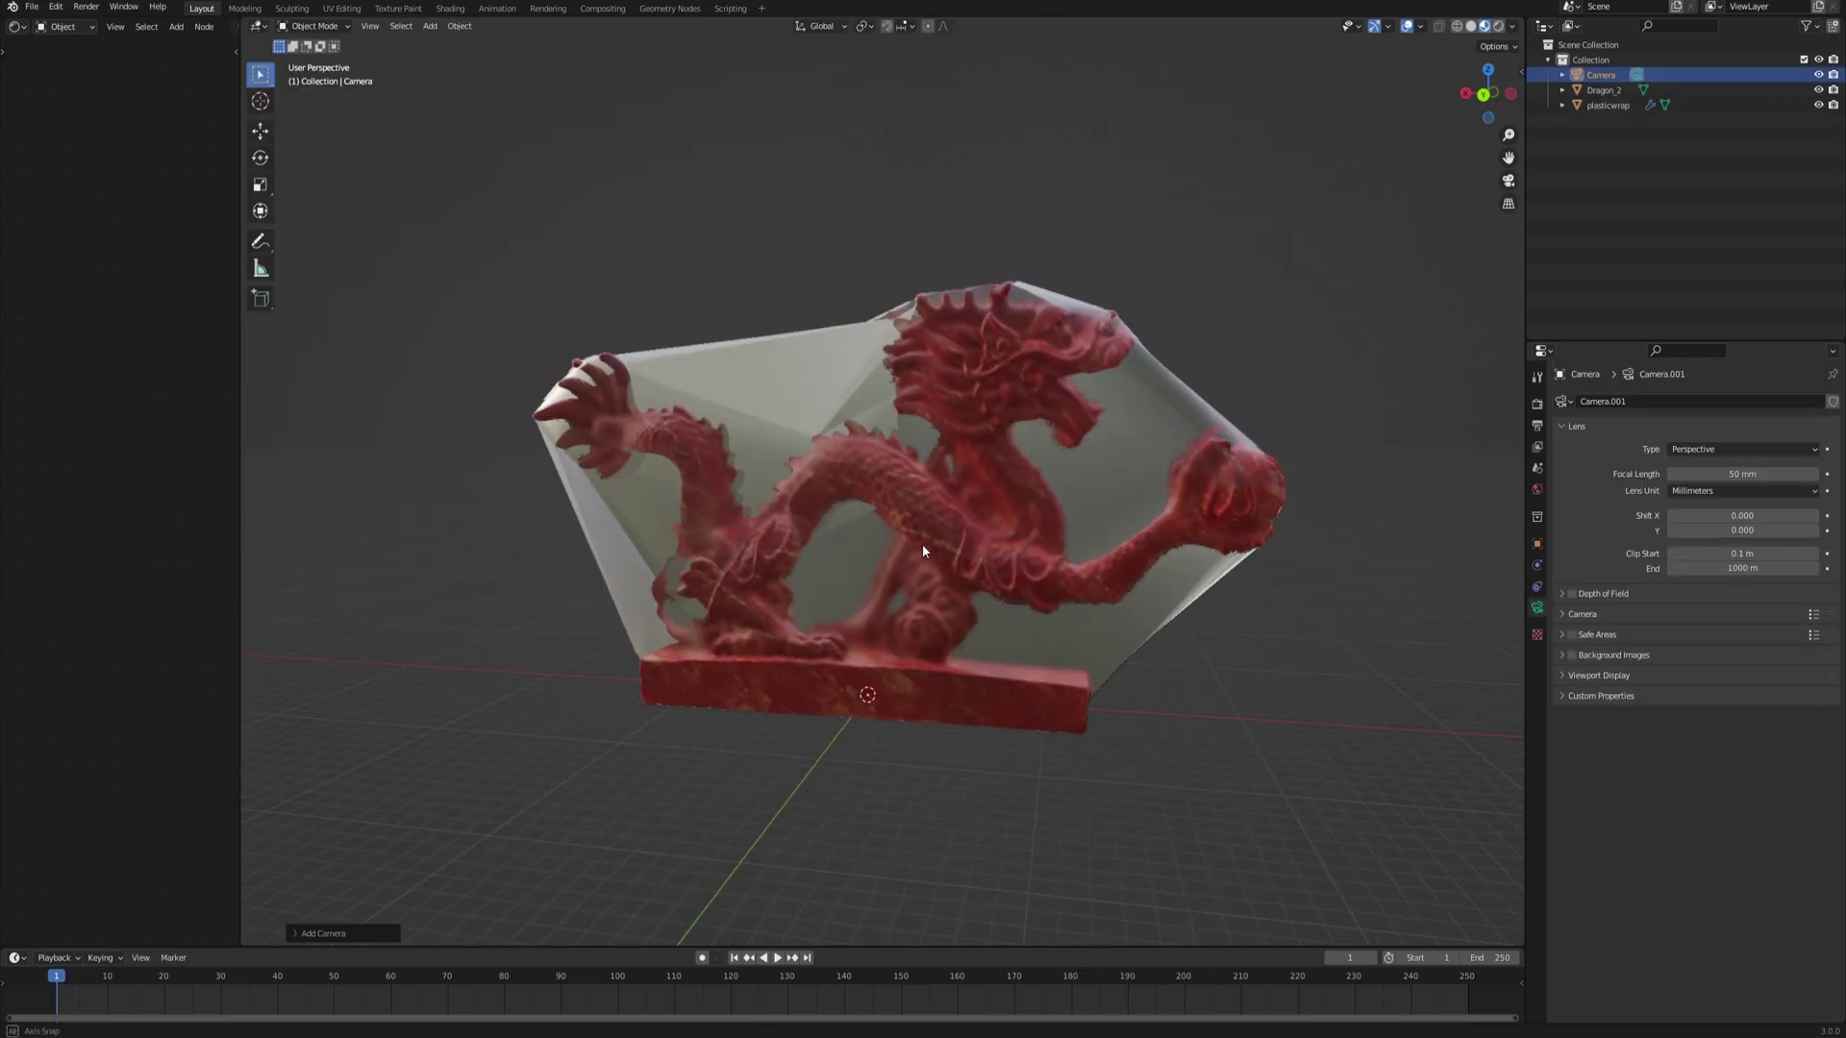
middle_drag(921, 544, 984, 578)
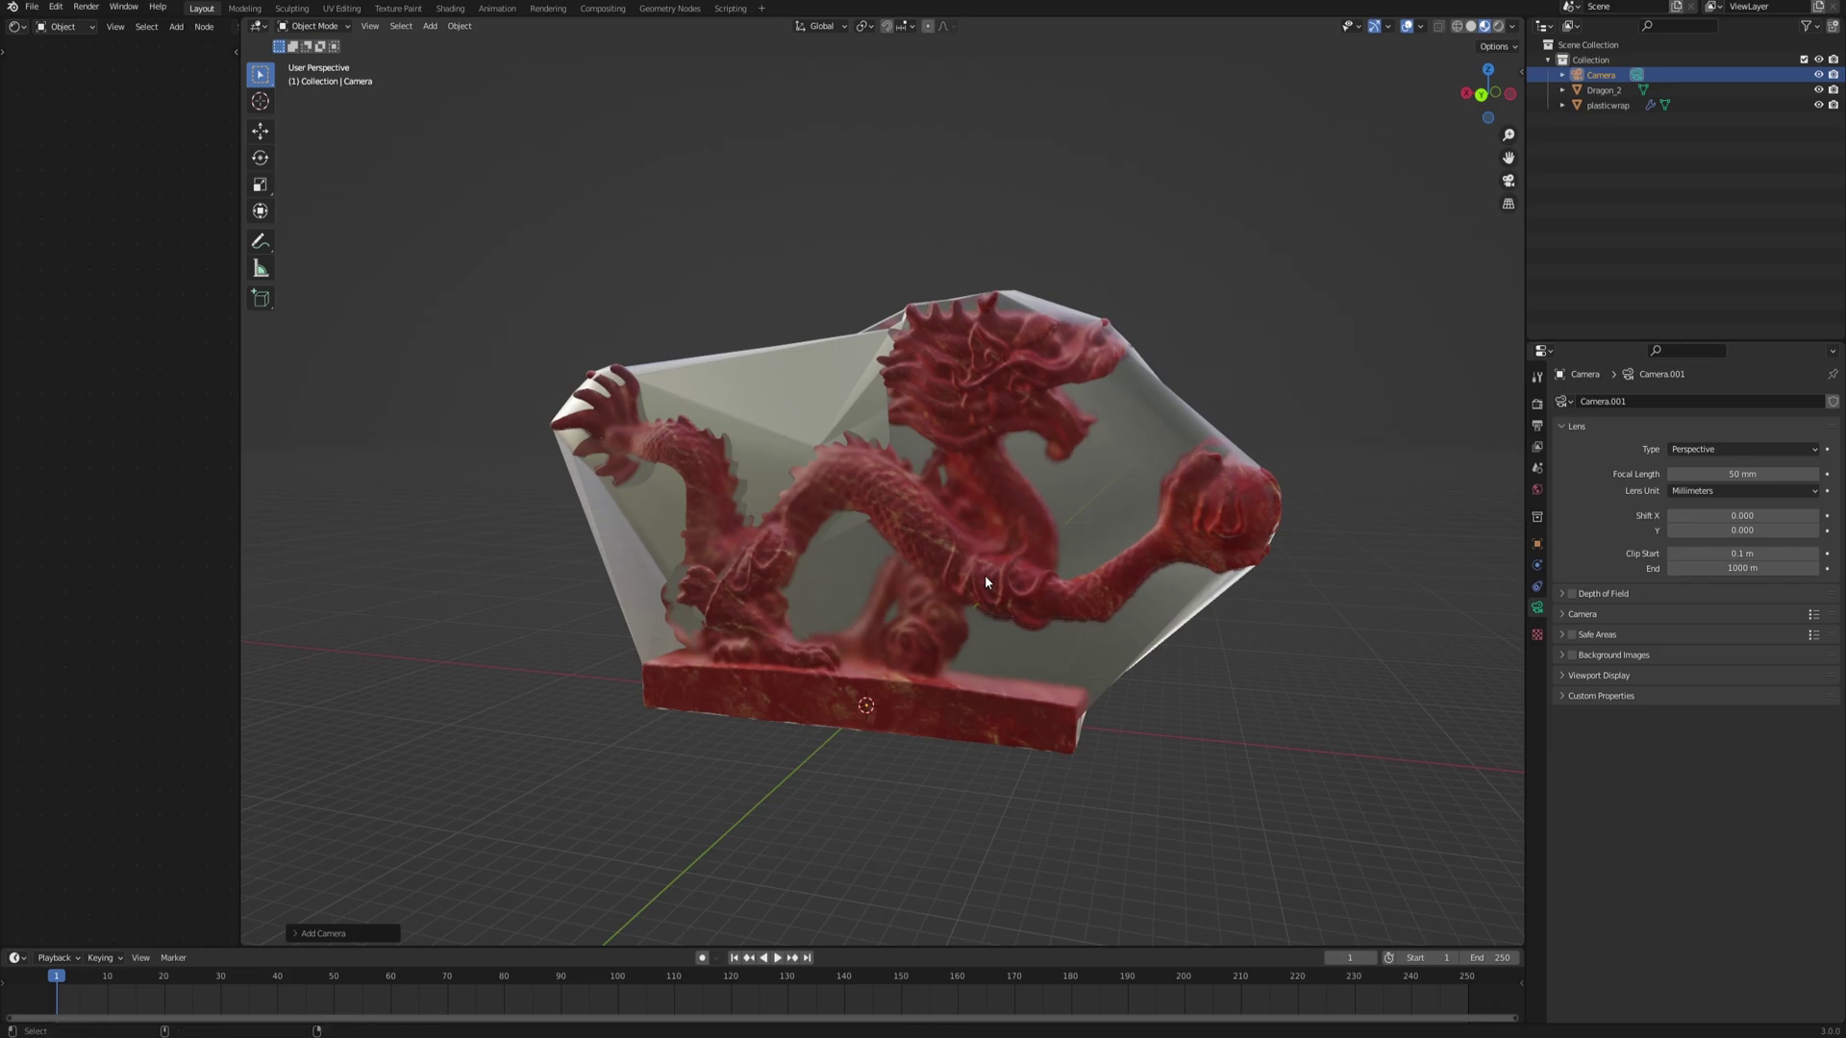
key(ctrl+alt+KP_0)
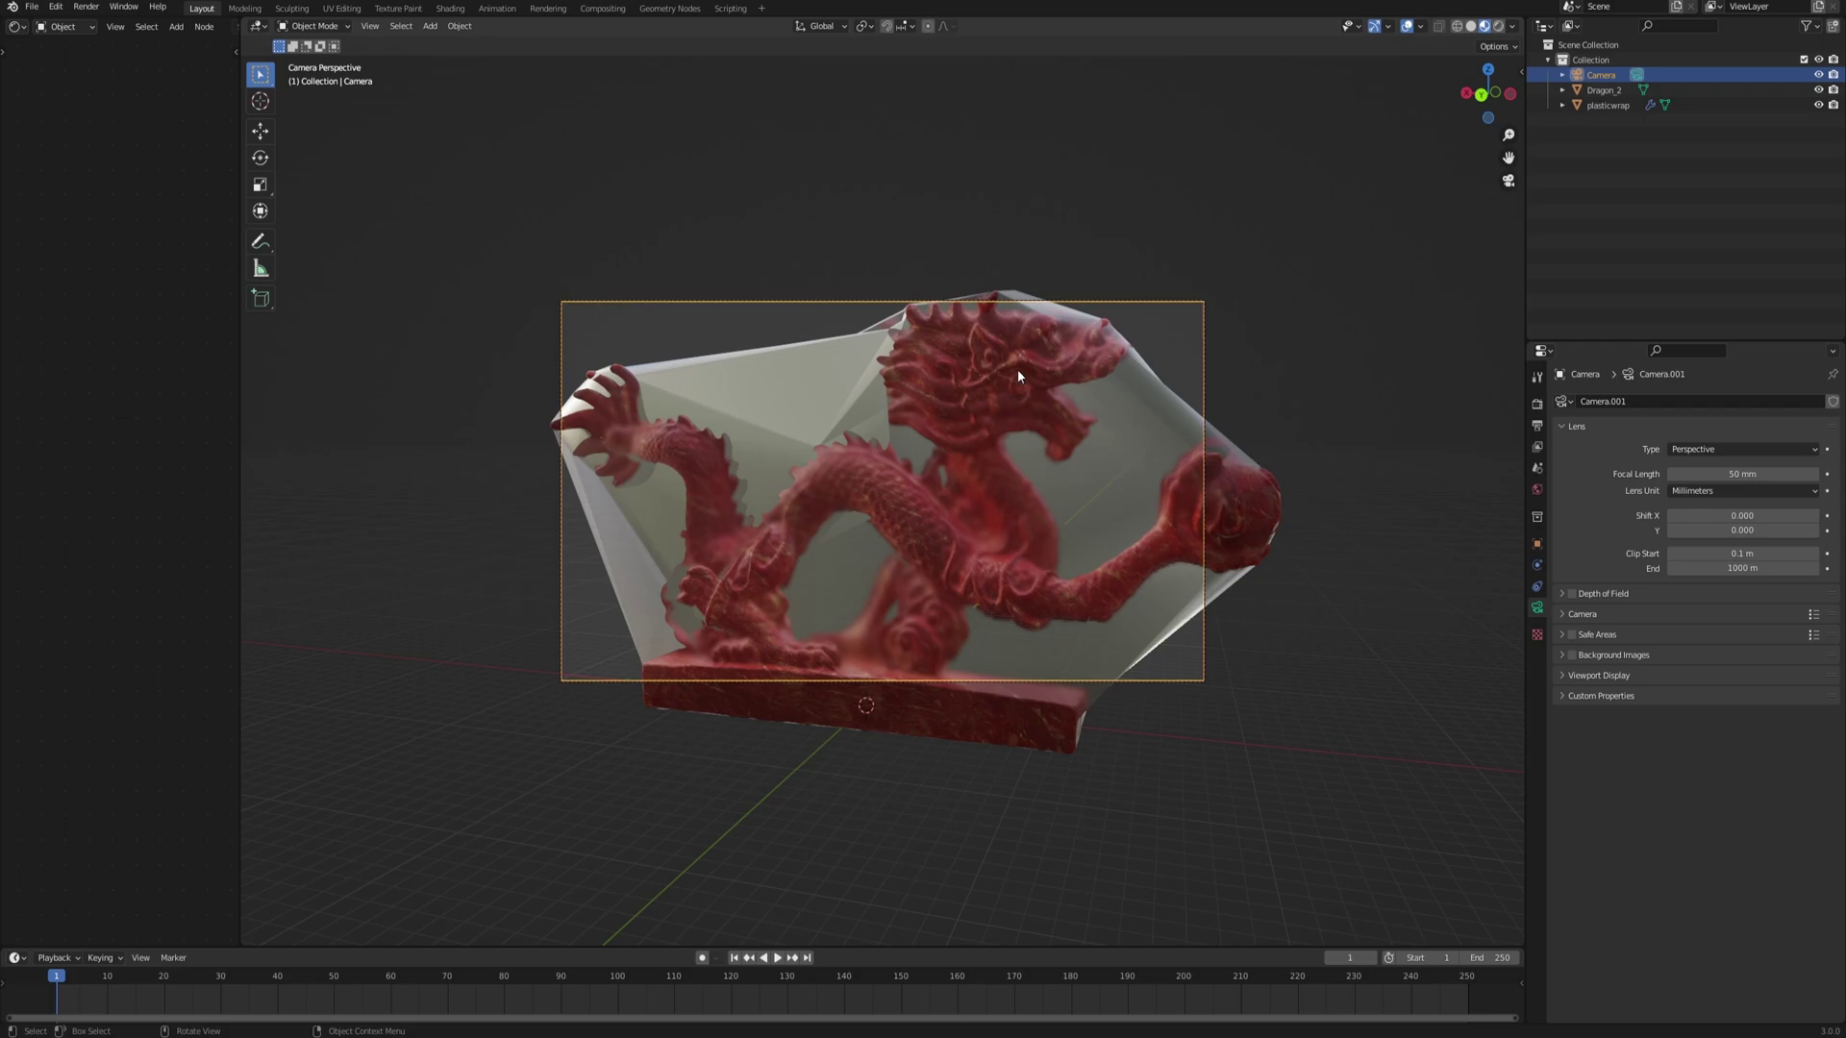
- Lock the camera to the view, reframe it so the whole wrapped dragon fits inside, and unlock it again
key(n)
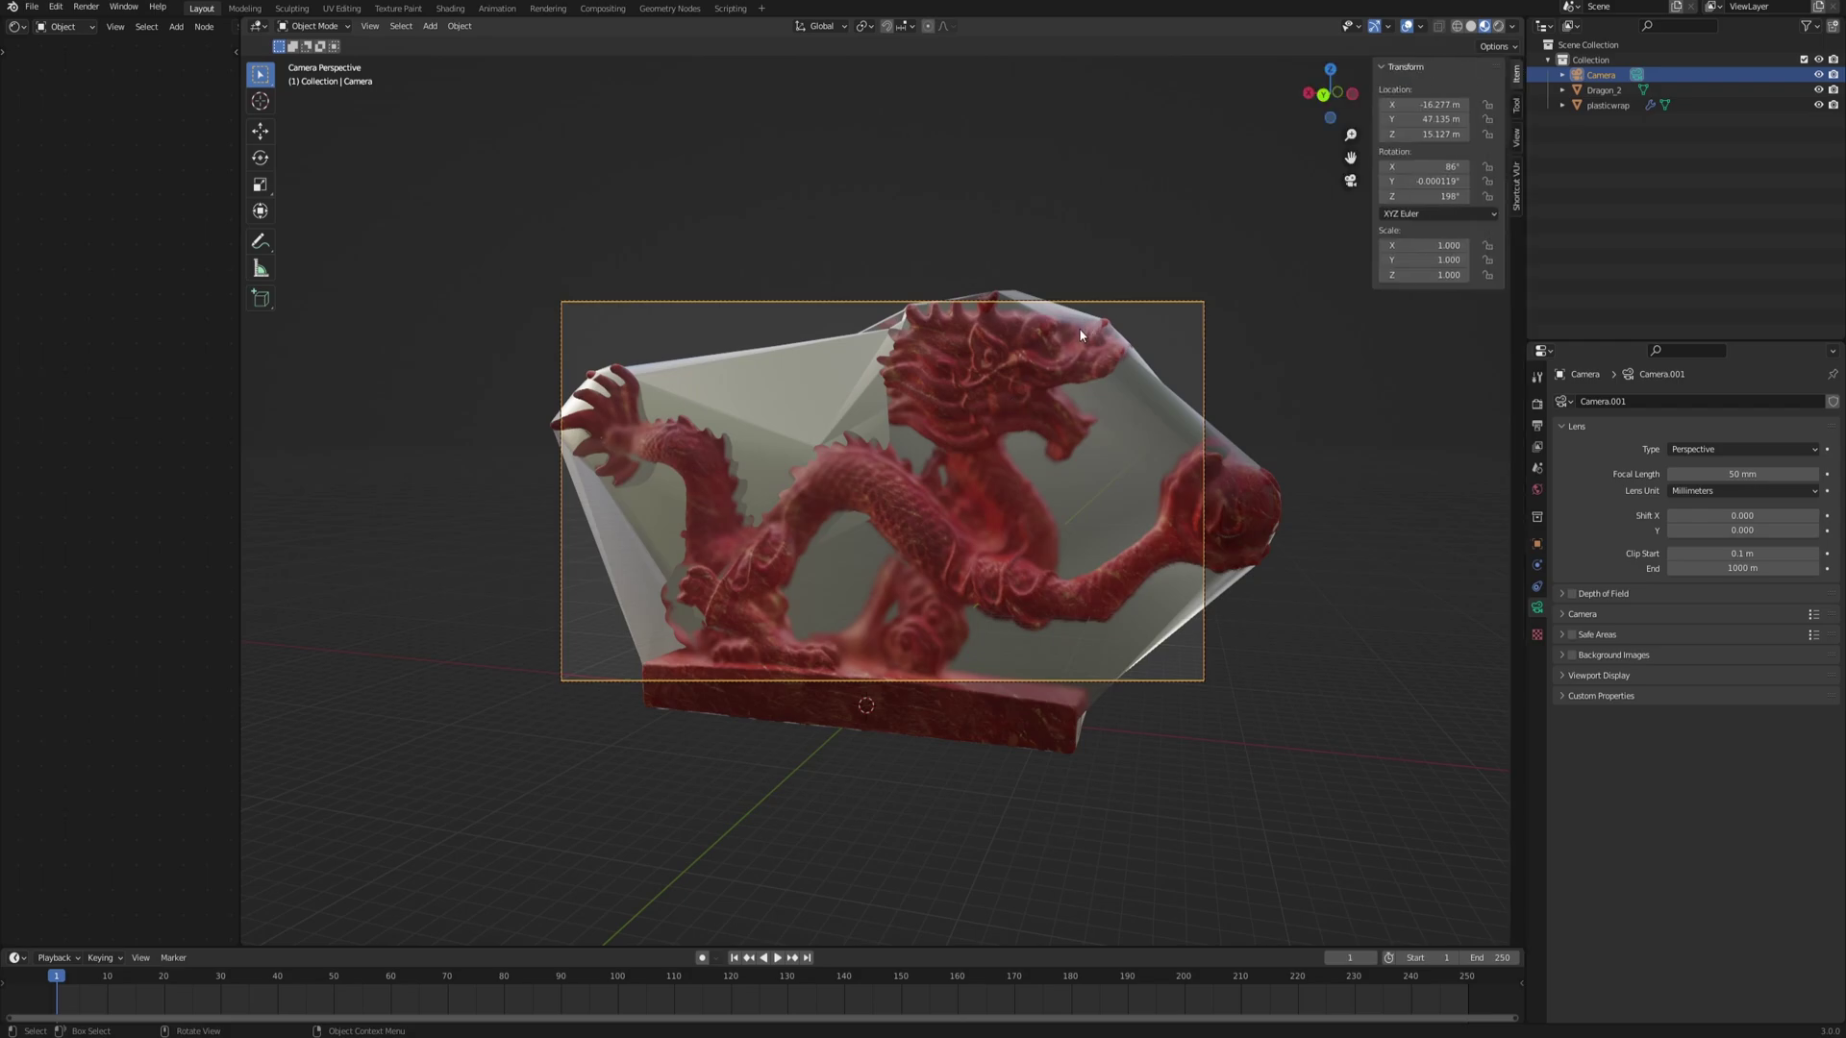
click(1516, 139)
click(1435, 256)
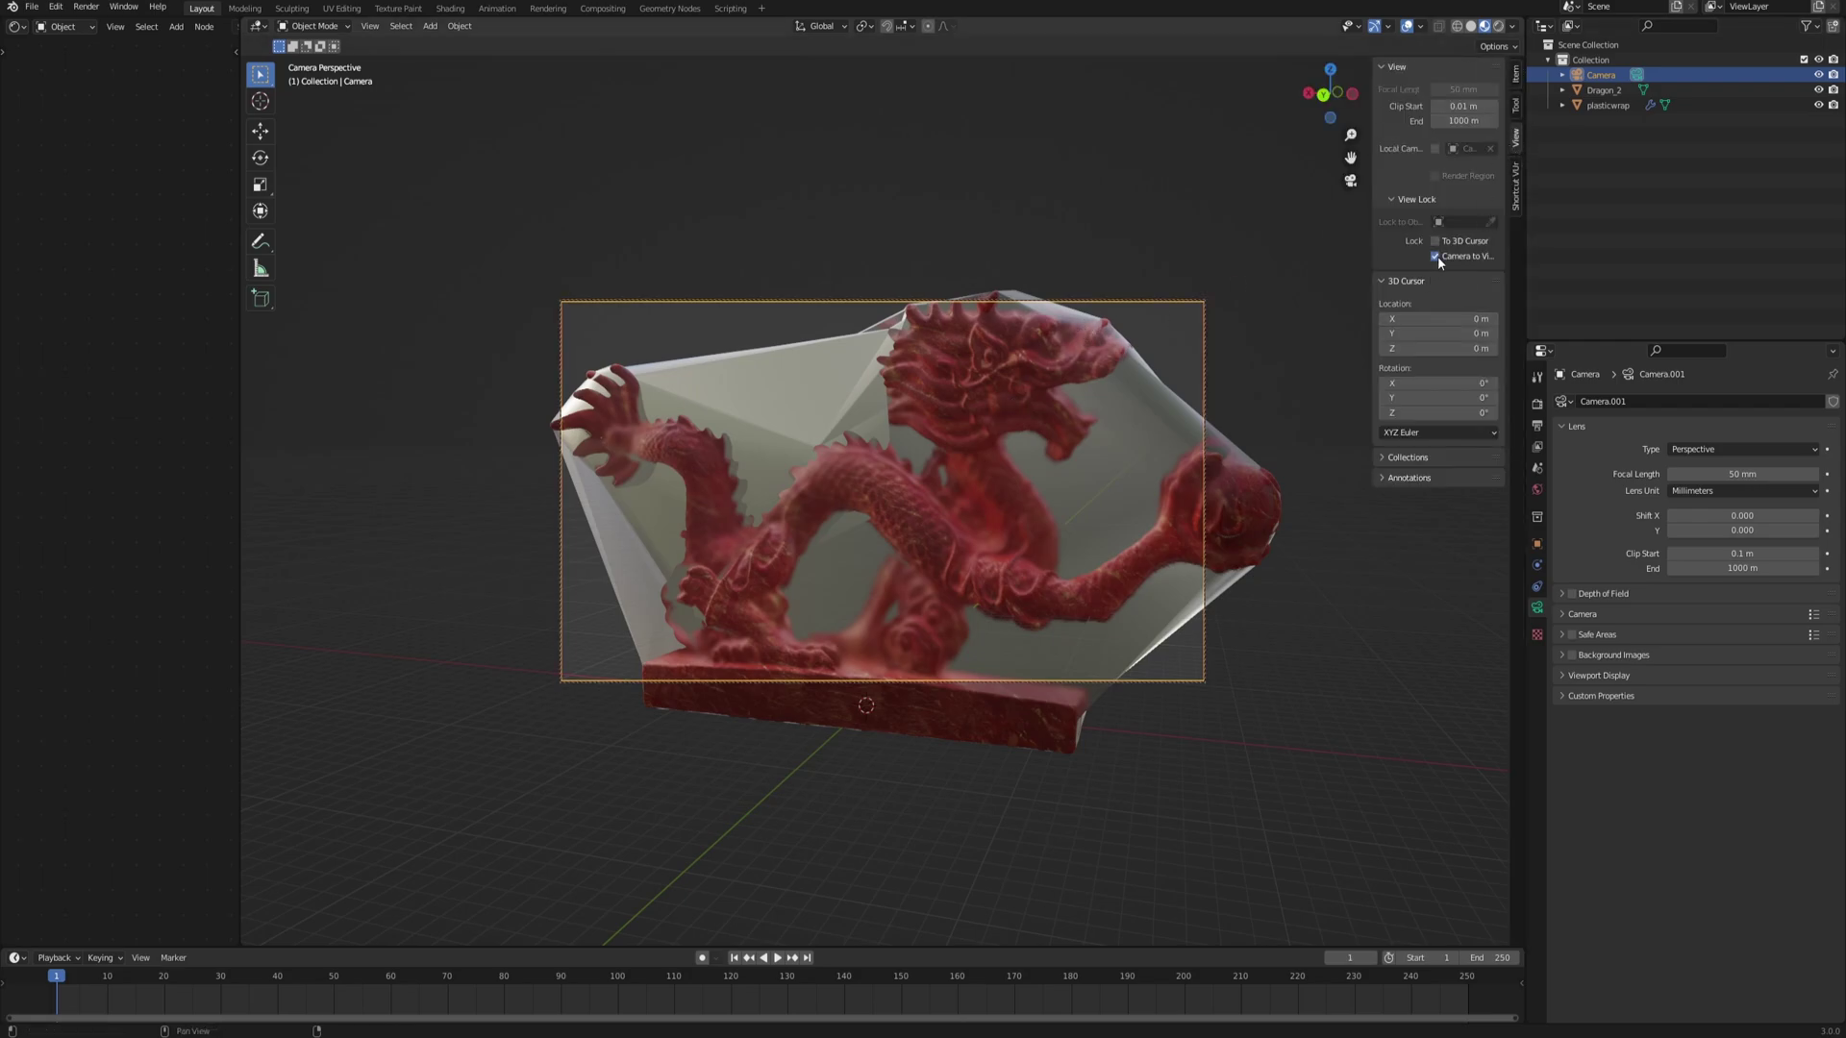
middle_drag(852, 487, 857, 563)
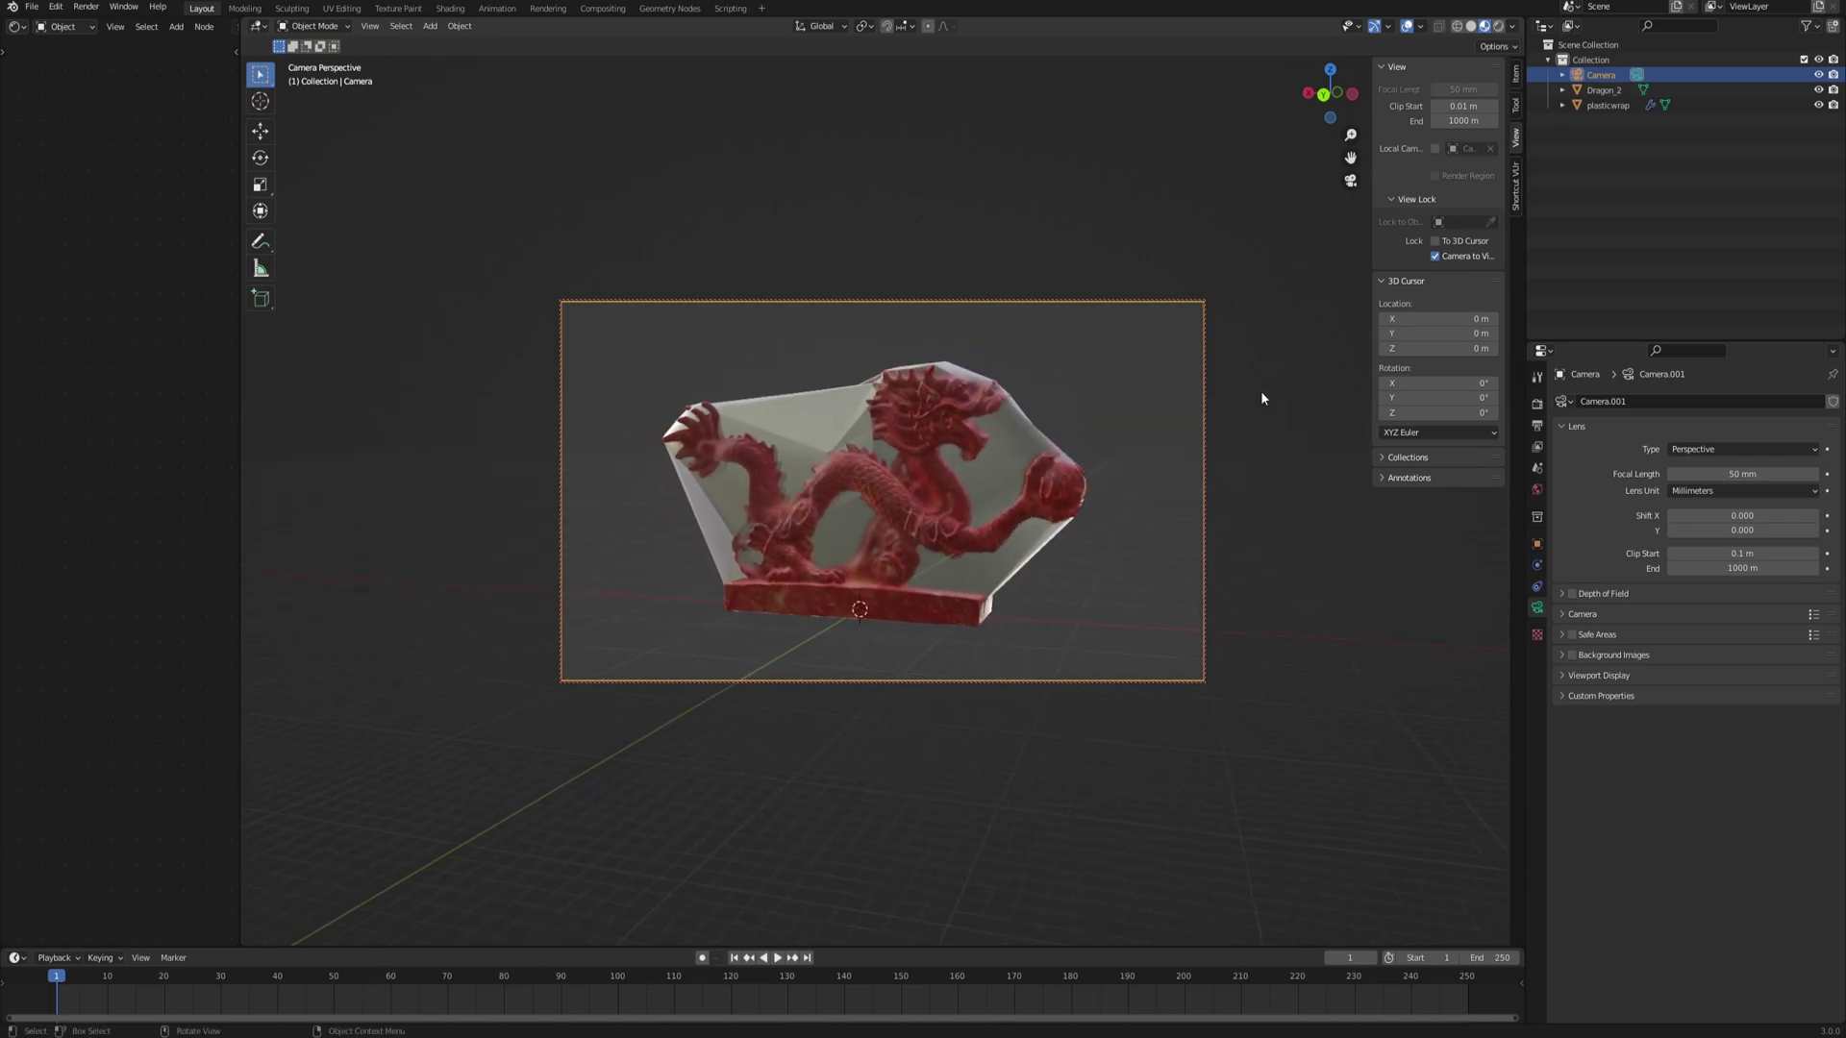
click(1435, 255)
middle_drag(888, 530, 862, 630)
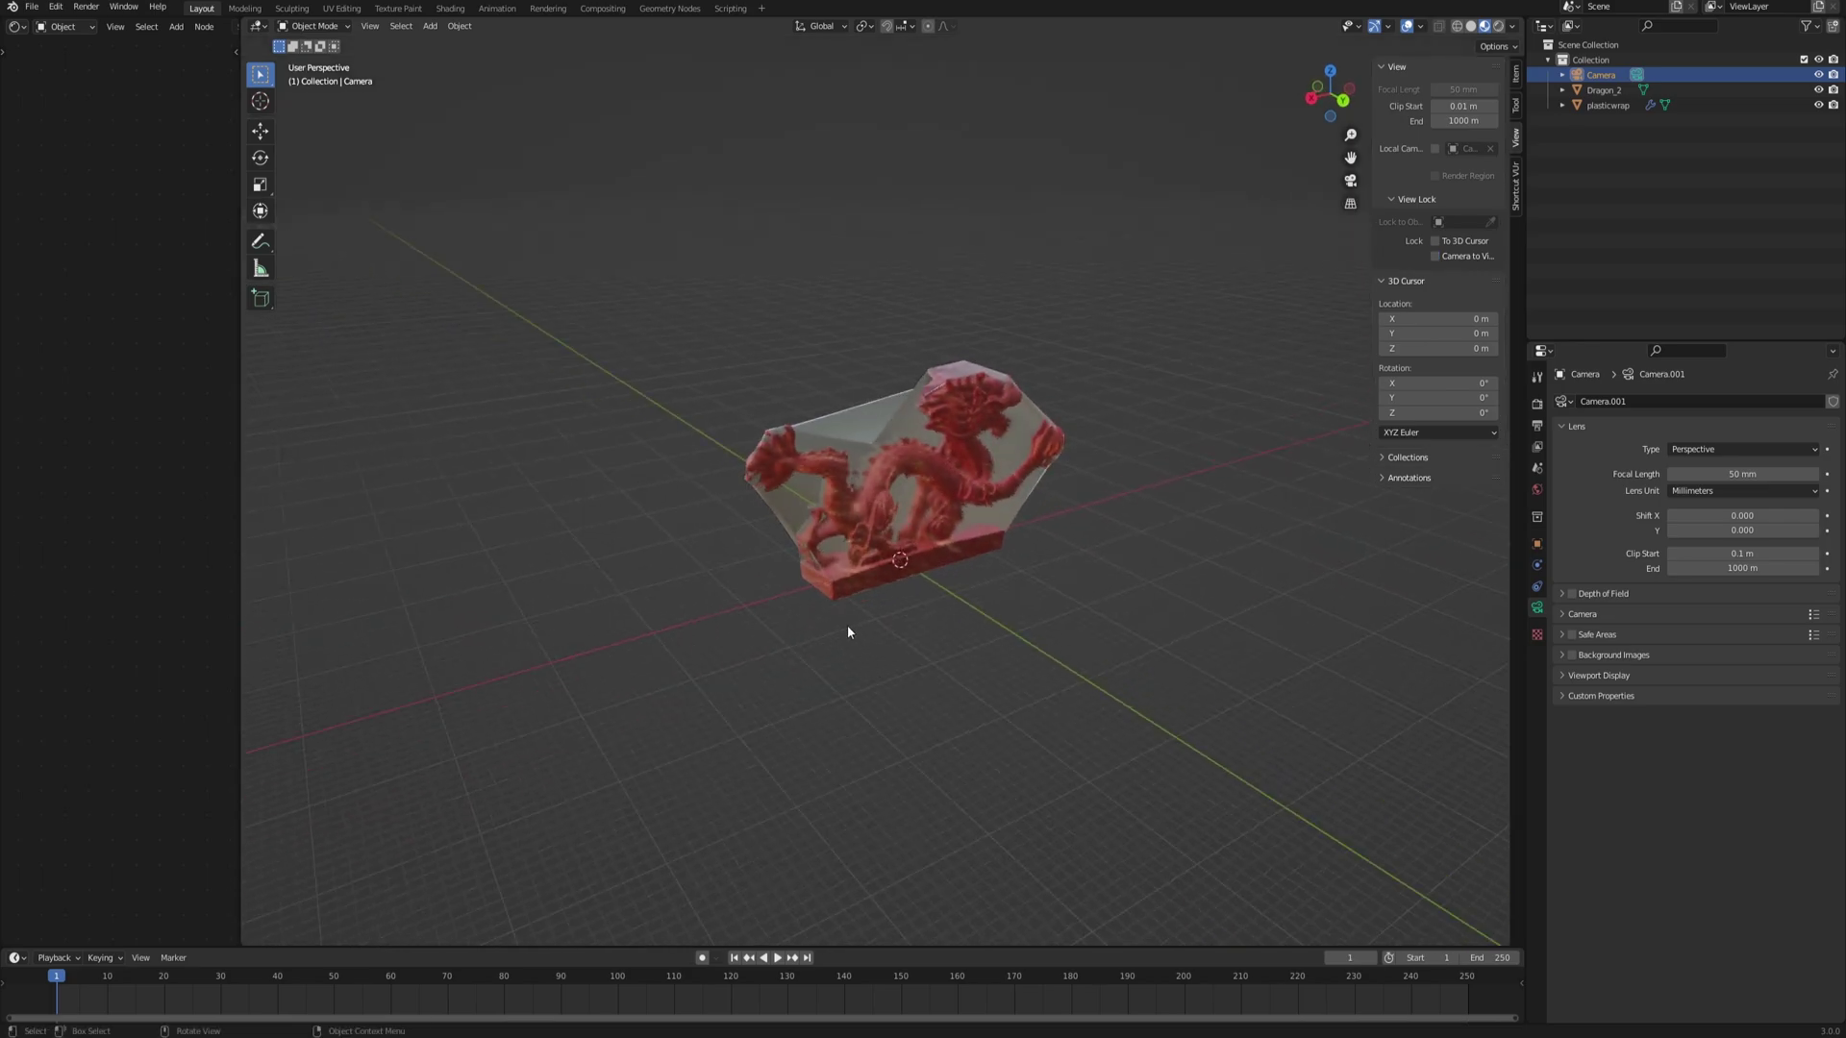
- Add a plane at the dragon's base and scale it up into a wide floor
key(shift+a)
mouse_move(820, 415)
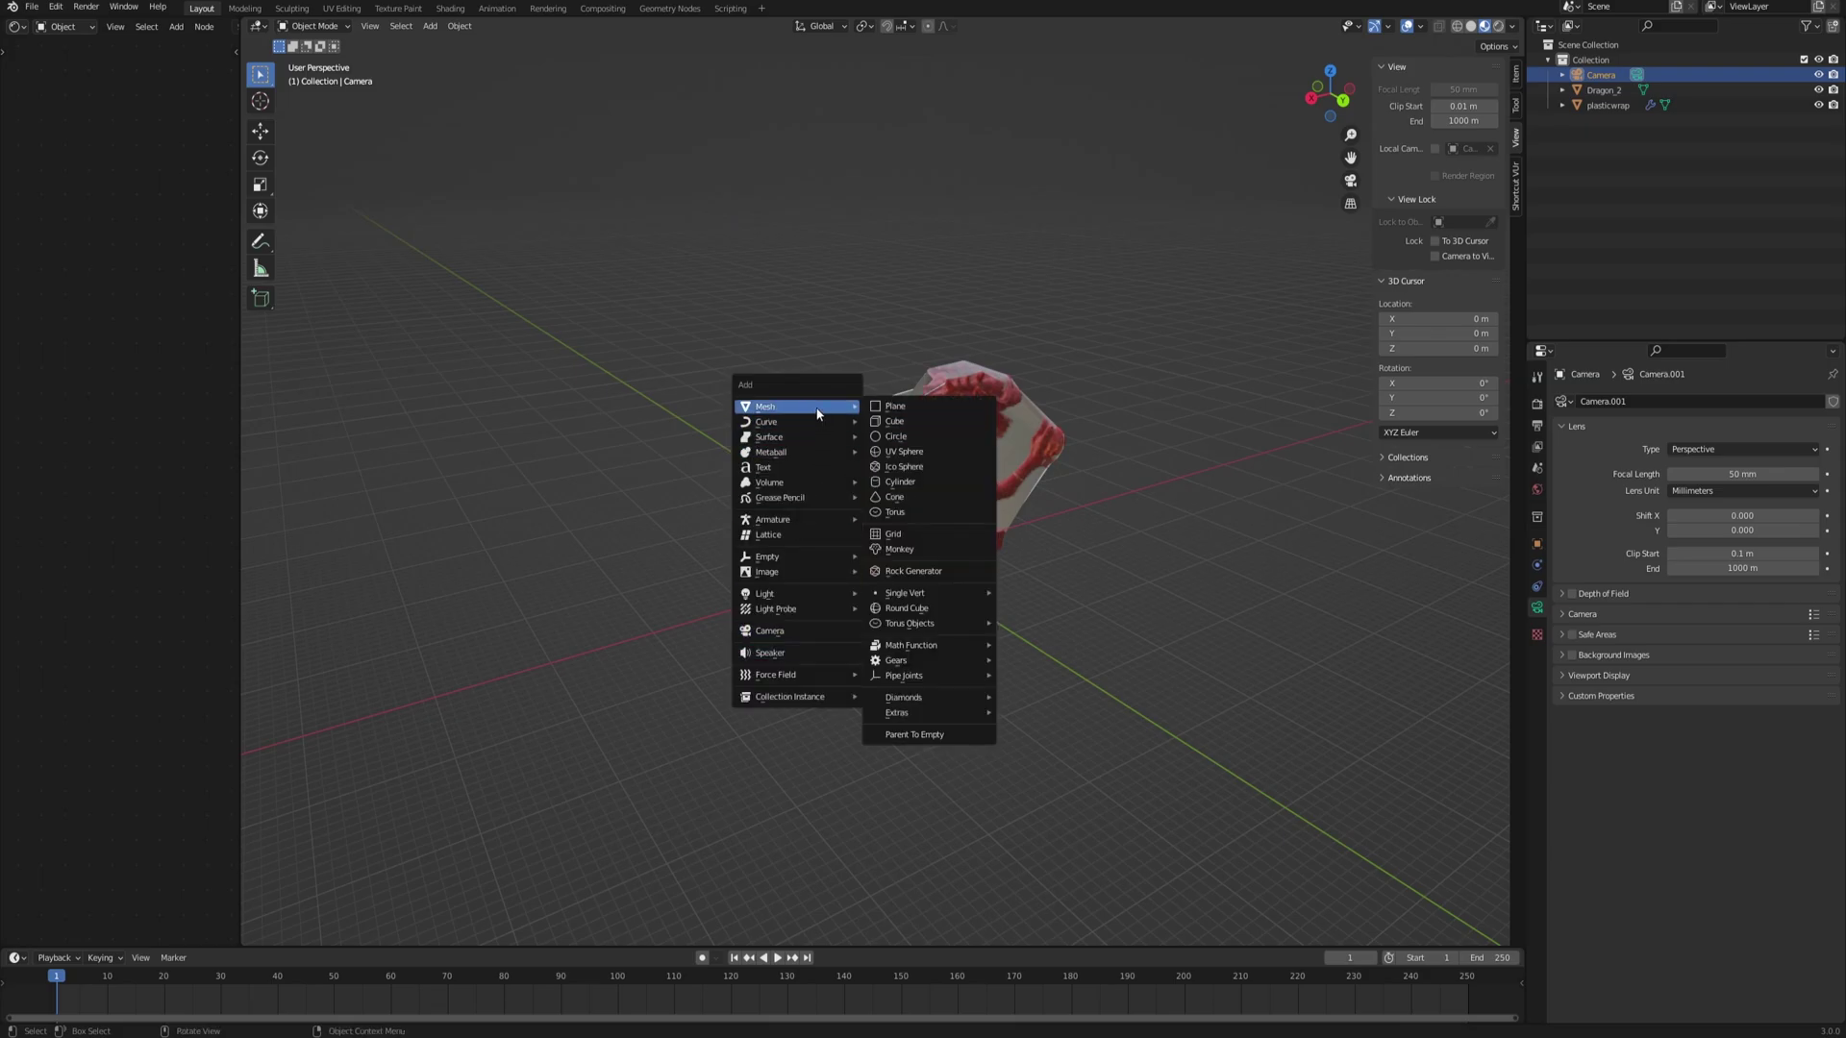
click(978, 409)
key(s)
key(Return)
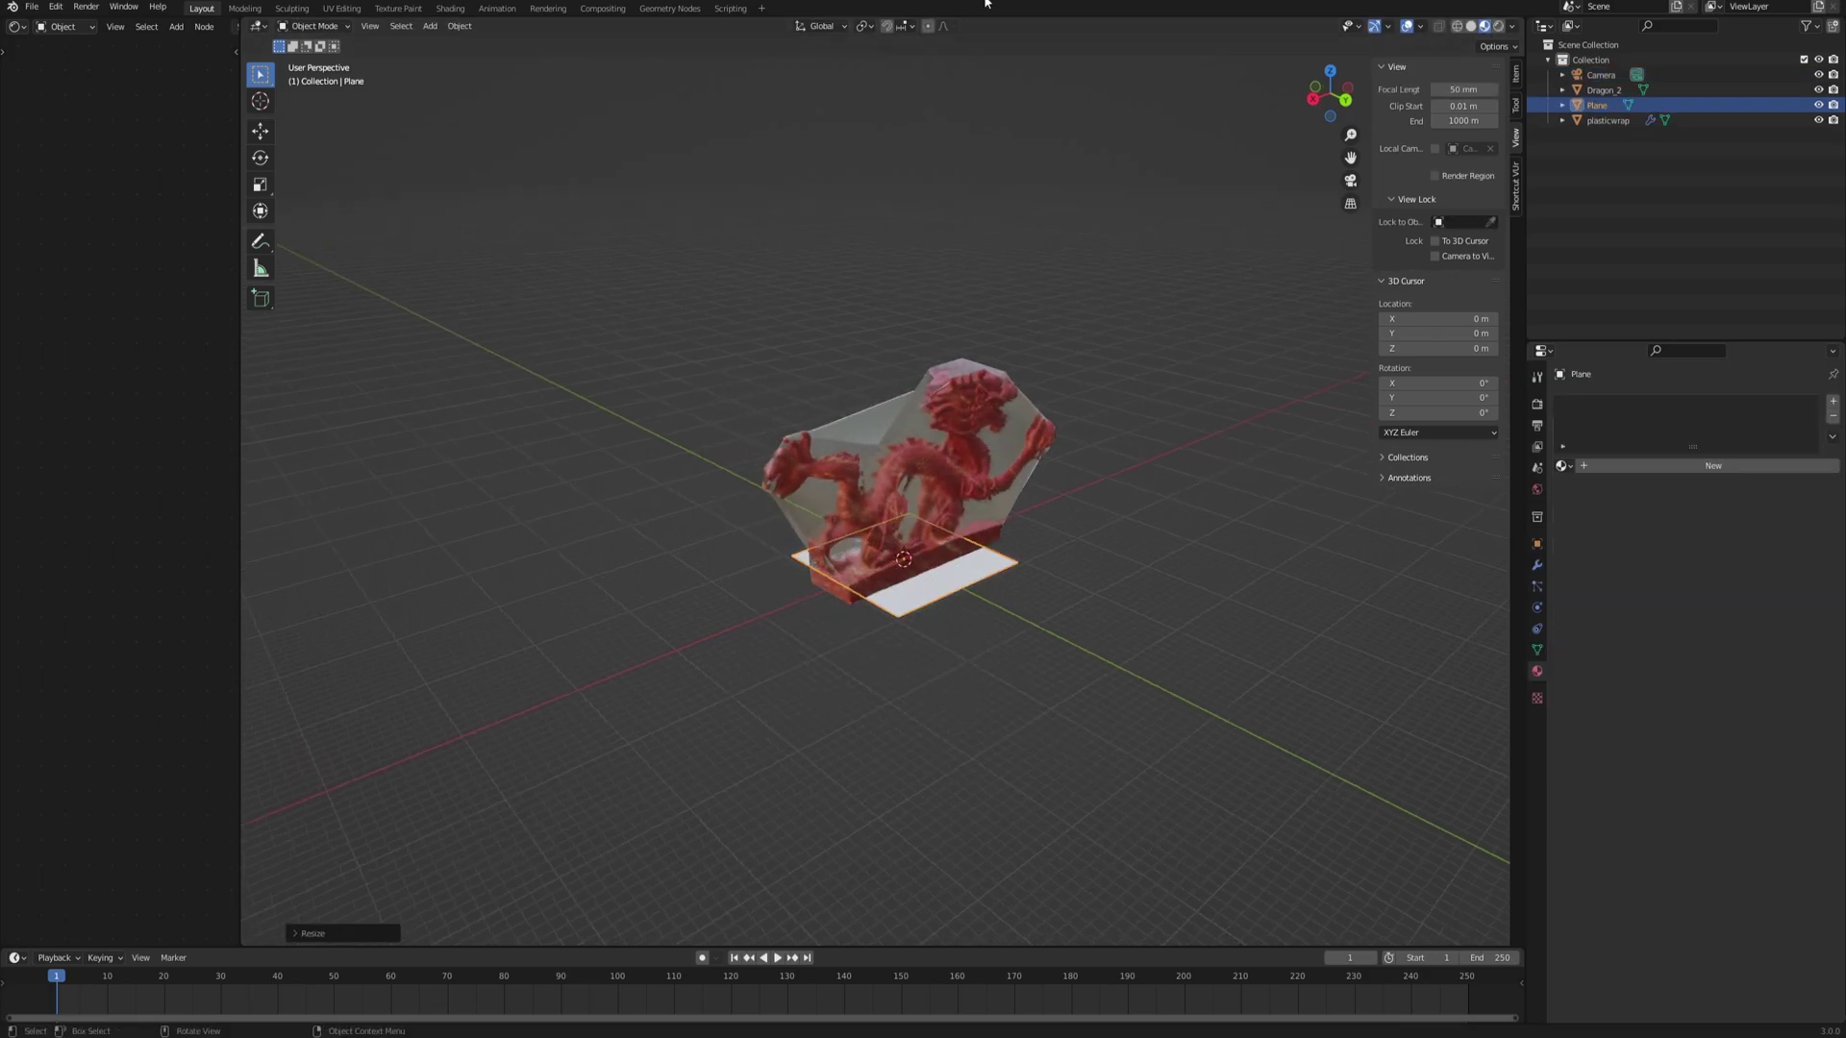
key(s)
click(1003, 575)
- Extrude the back and side edges of the floor plane upward along Z to form tall backdrop walls
key(Tab)
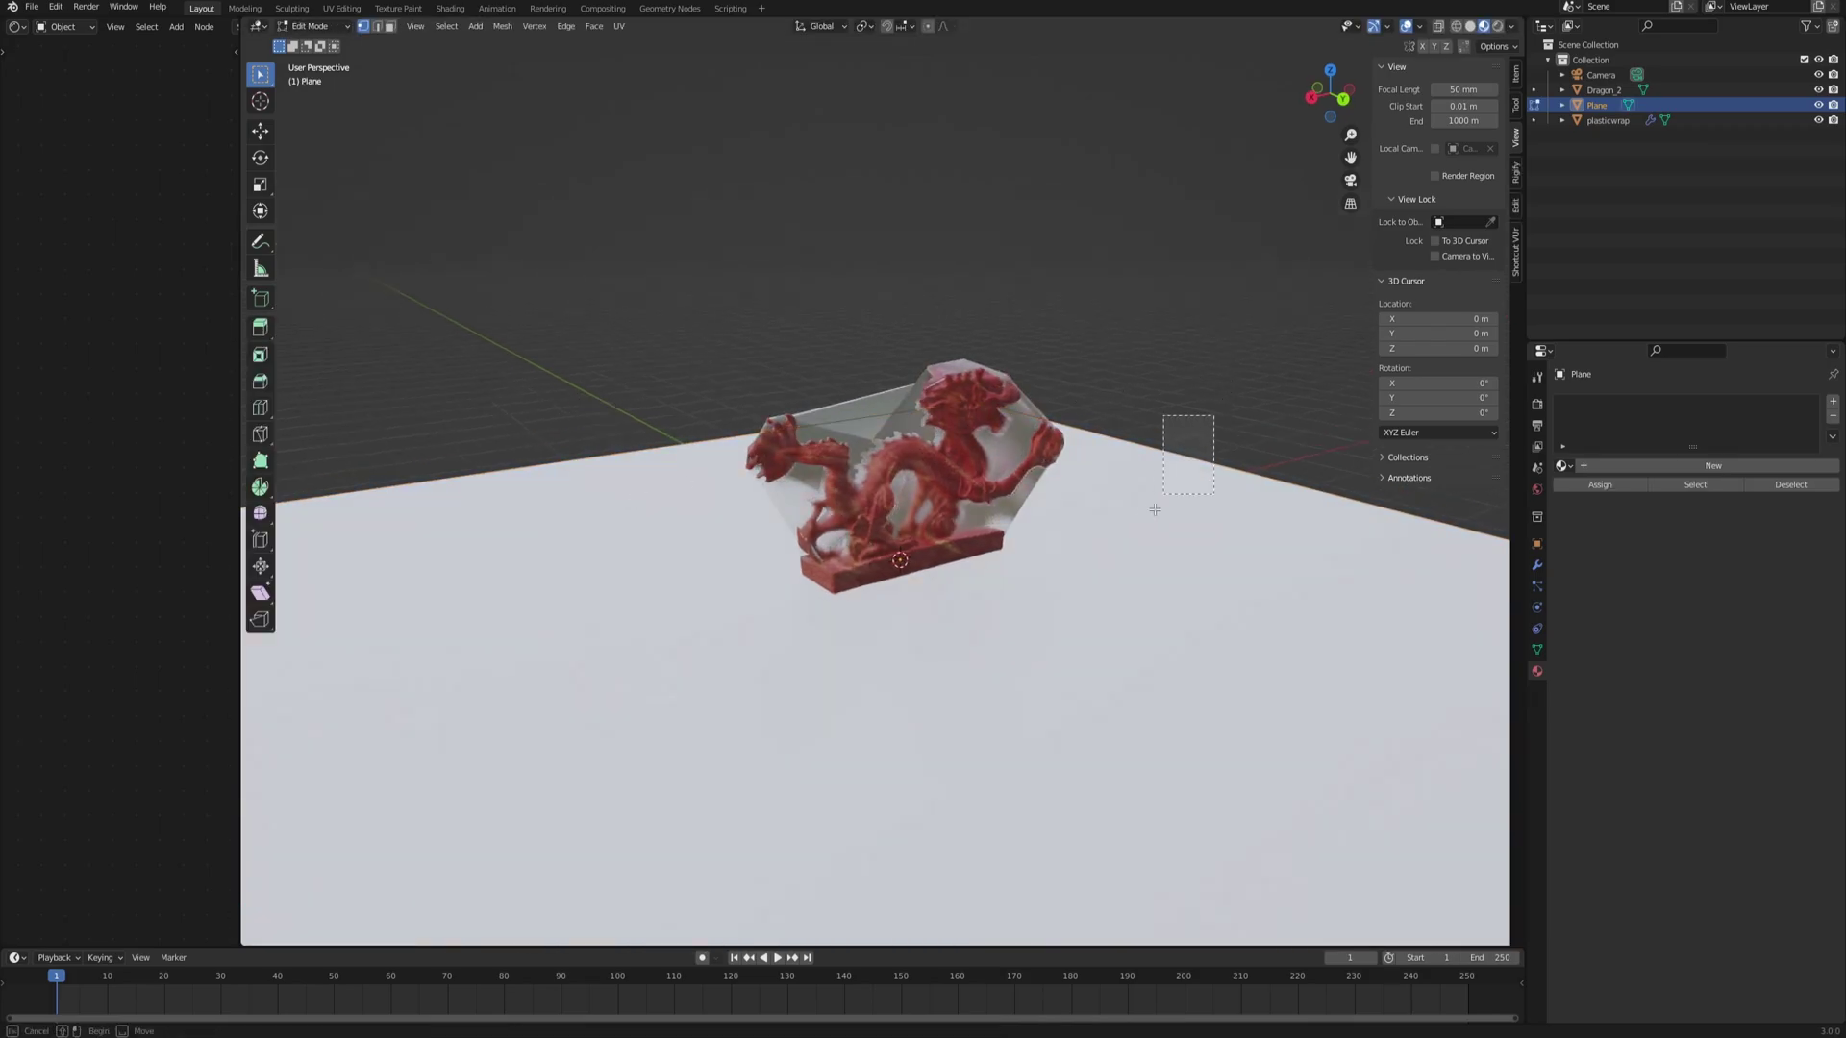
key(Tab)
middle_drag(1080, 520, 1077, 460)
key(Tab)
key(2)
middle_drag(634, 334, 682, 385)
key(e)
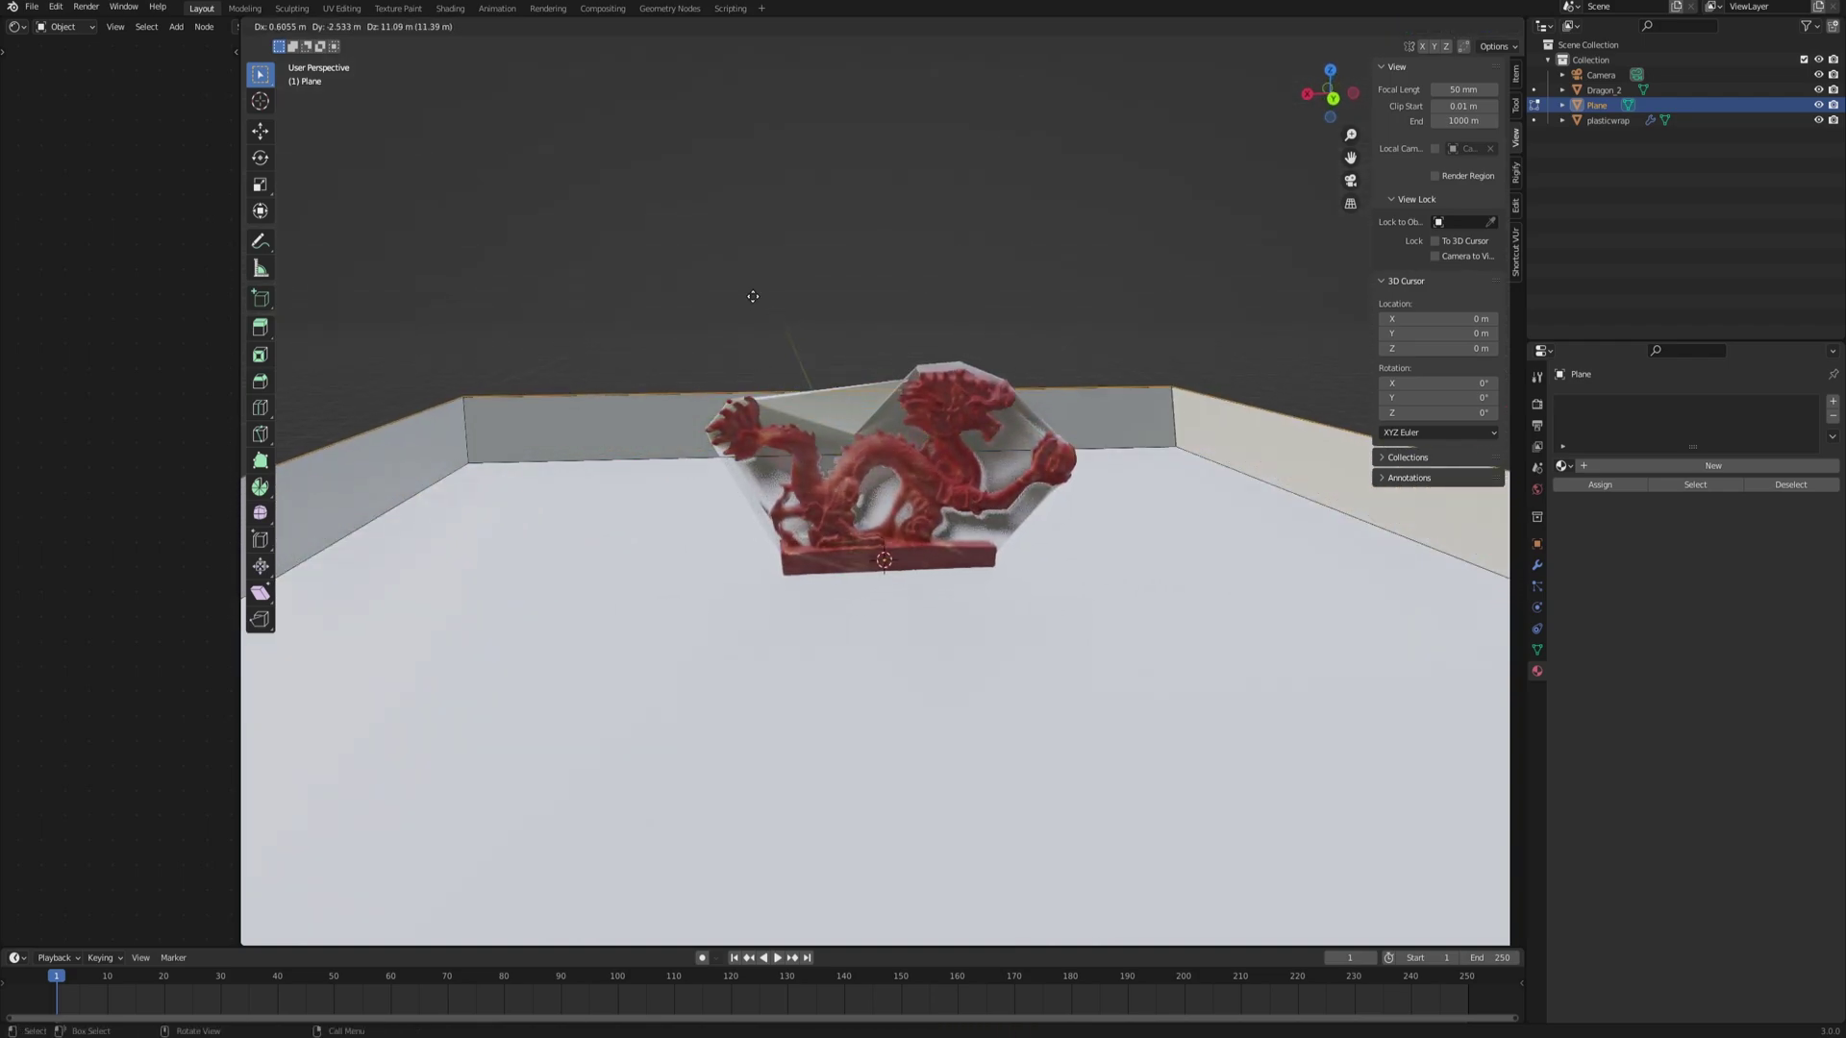
key(z)
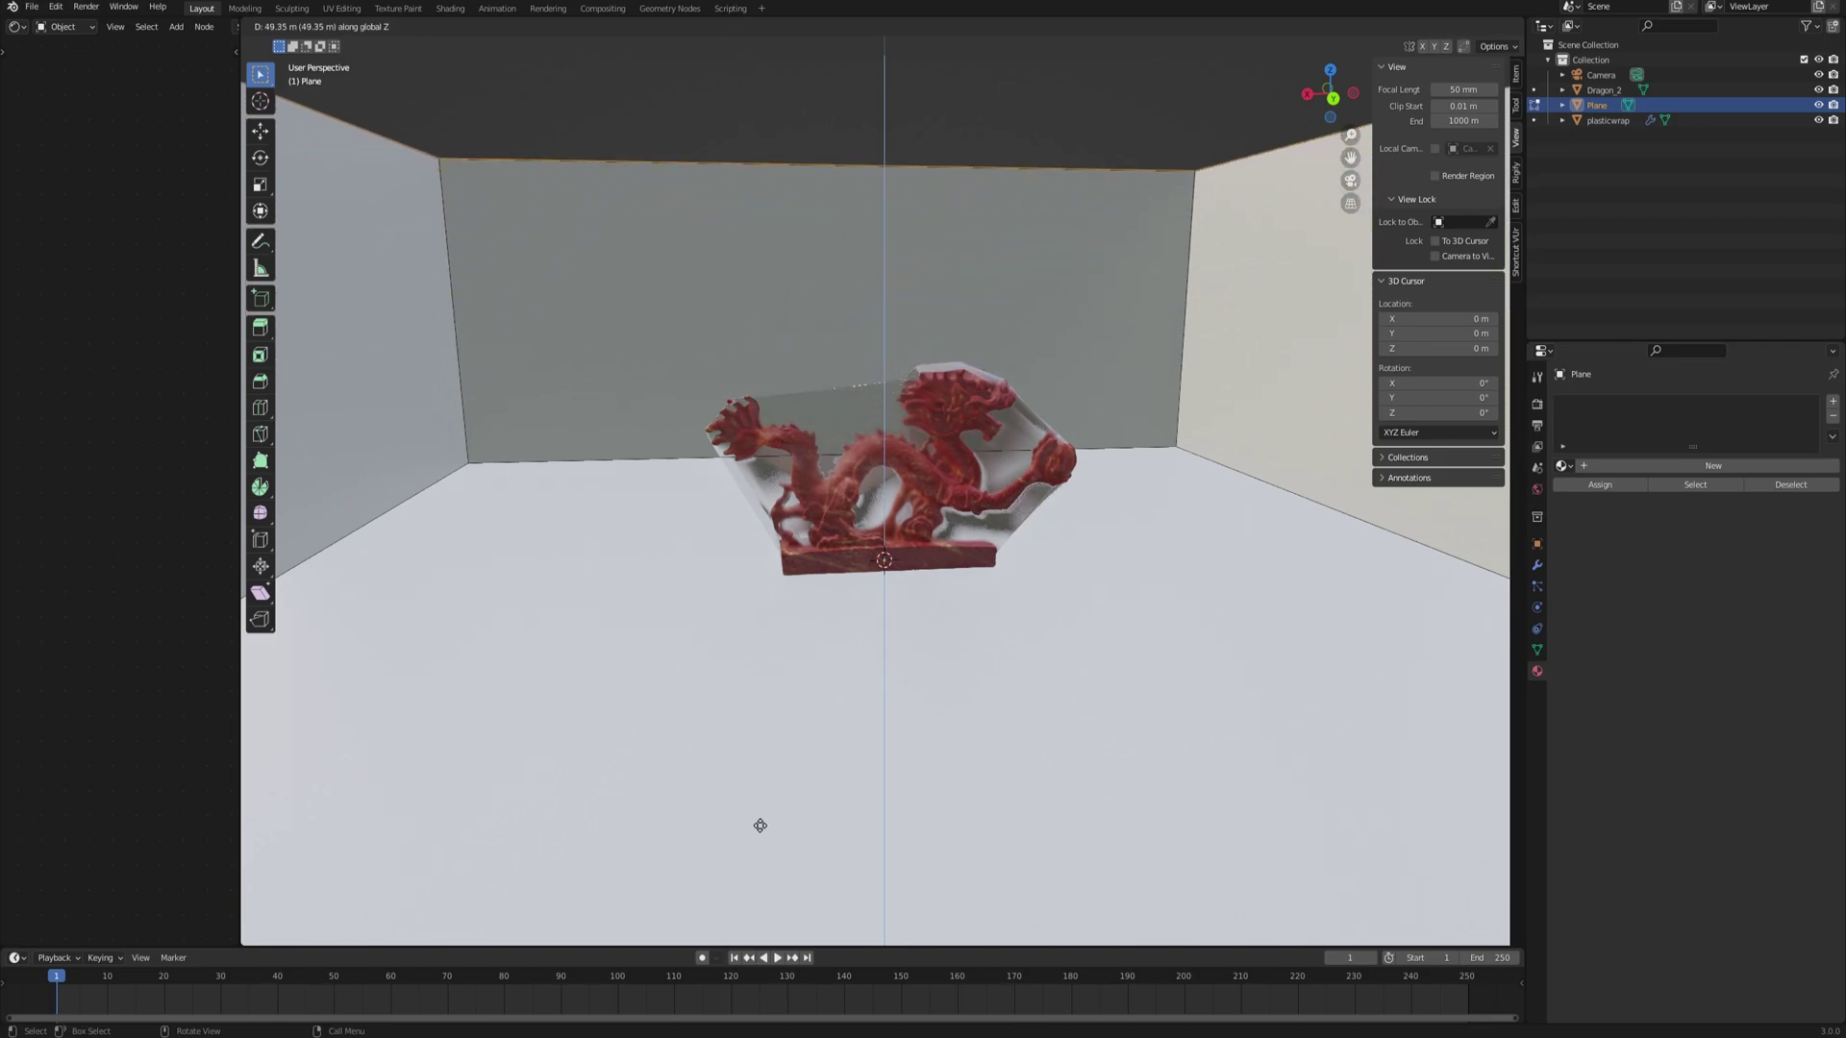
click(754, 750)
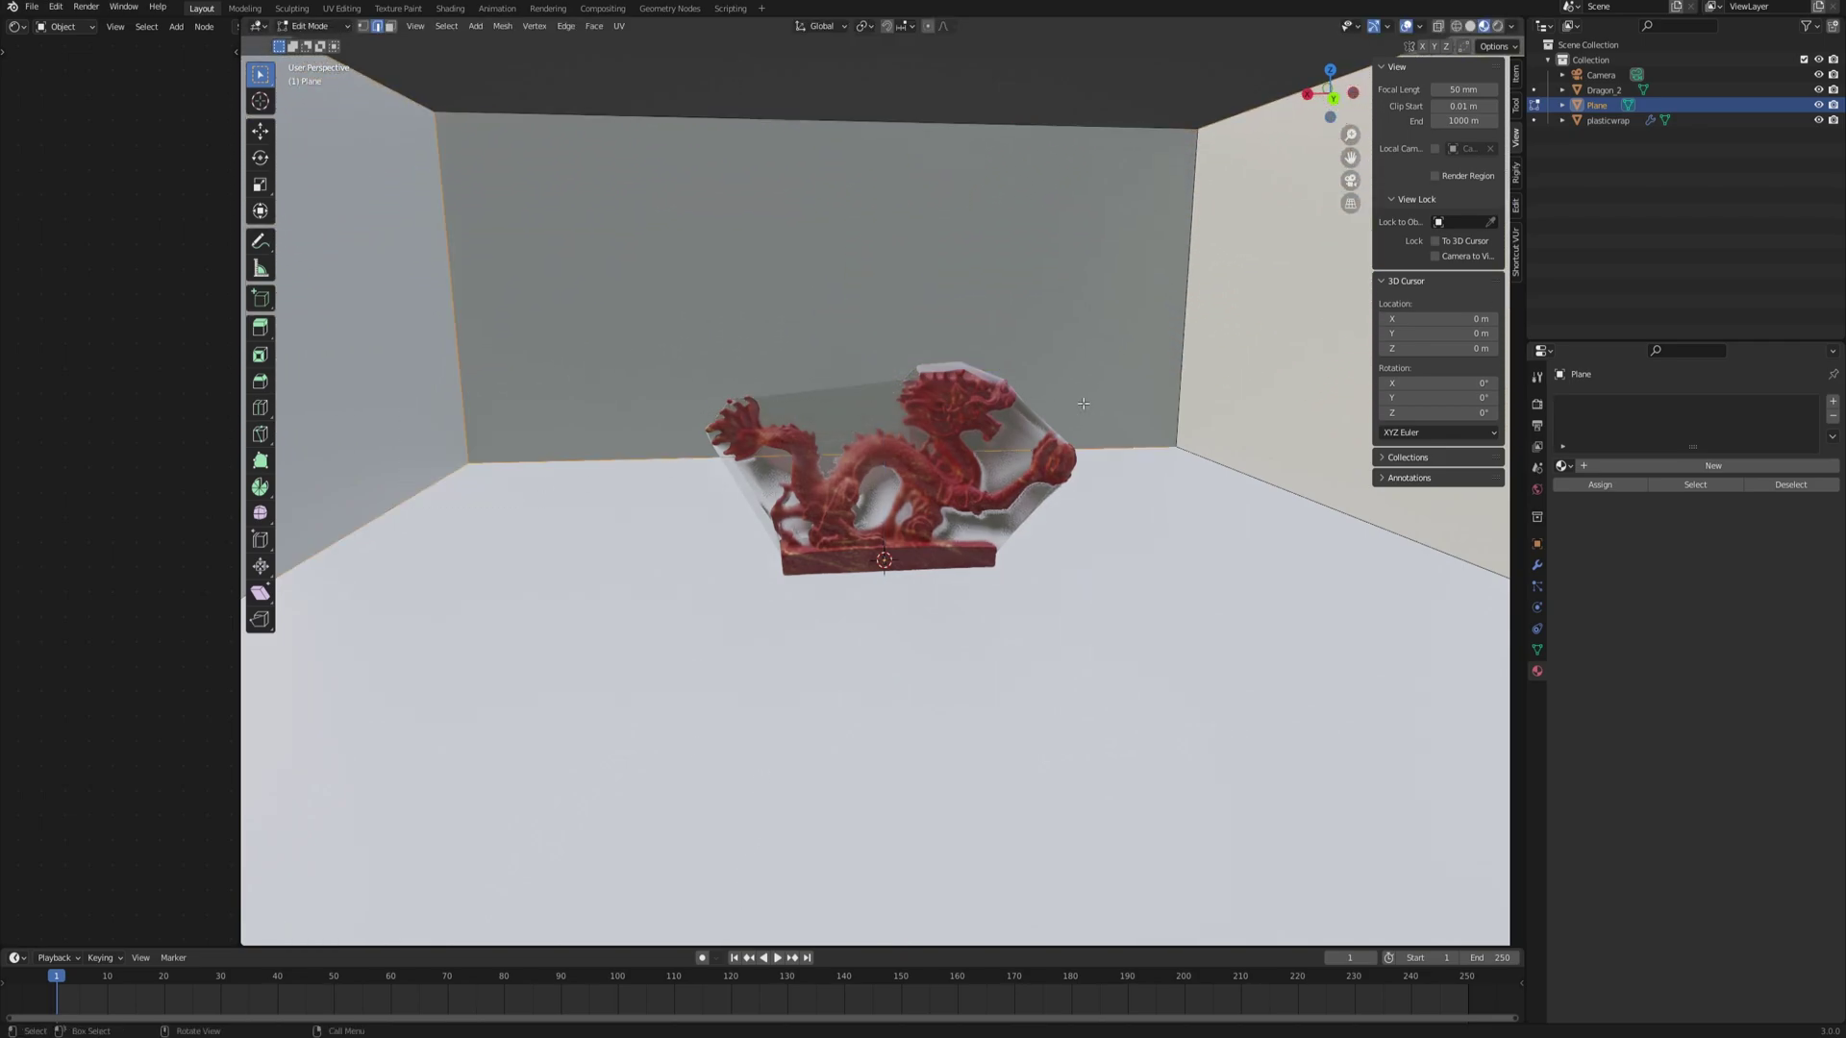
- Bevel the backdrop's floor and corner edges with several segments into rounded transitions, and shade the backdrop smooth
middle_drag(1077, 401, 1085, 355)
key(ctrl+b)
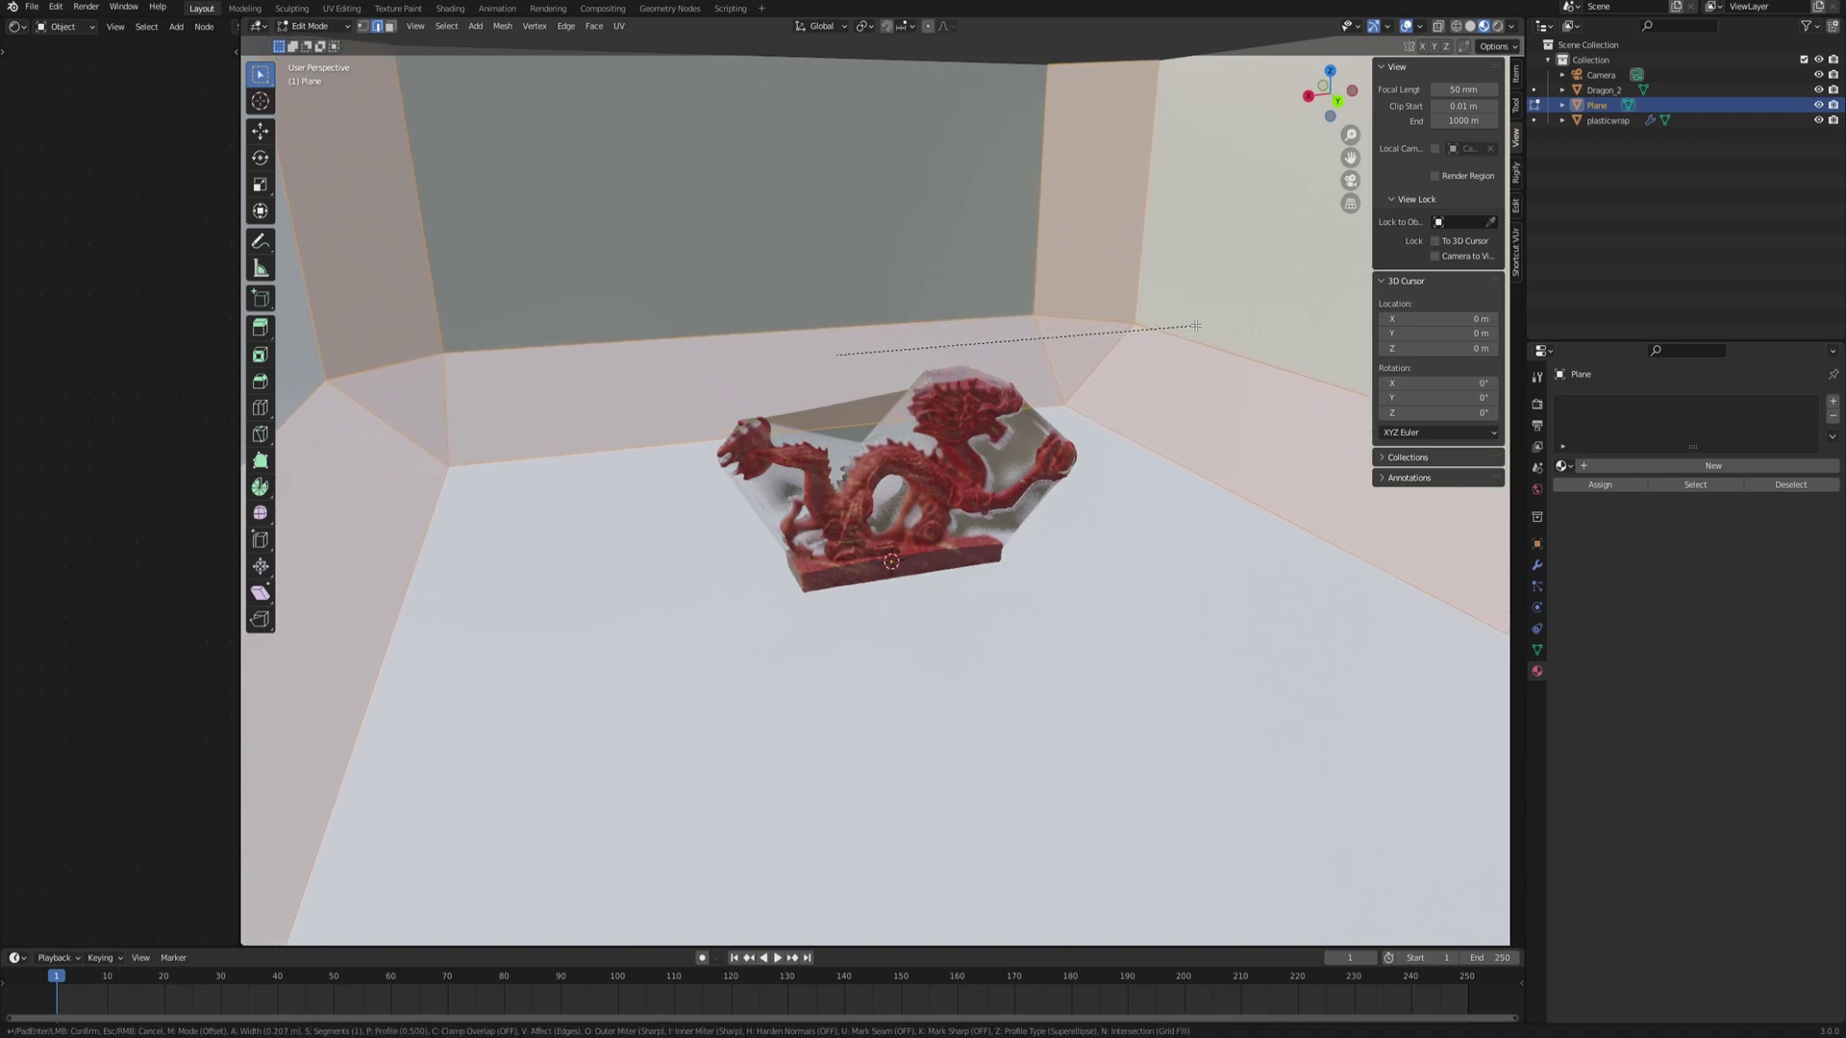
scroll(1193, 330, up, 5)
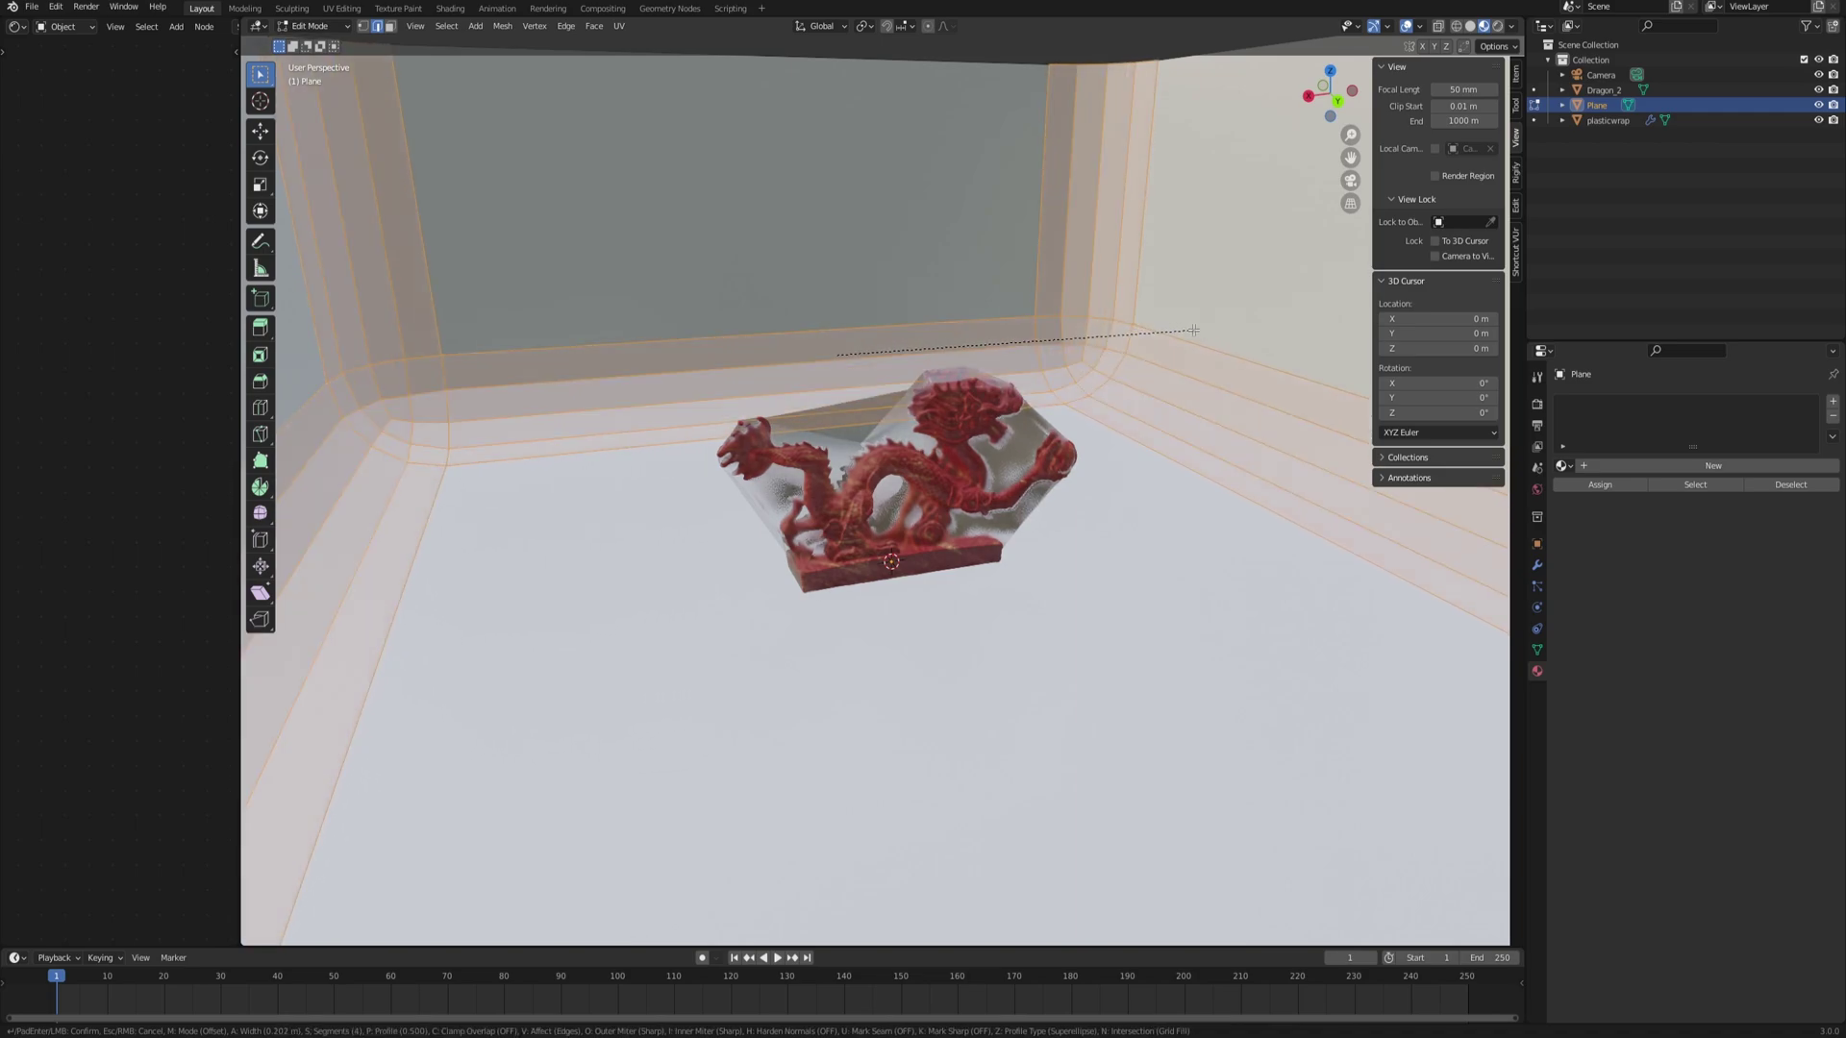
scroll(1168, 337, up, 1)
click(1195, 336)
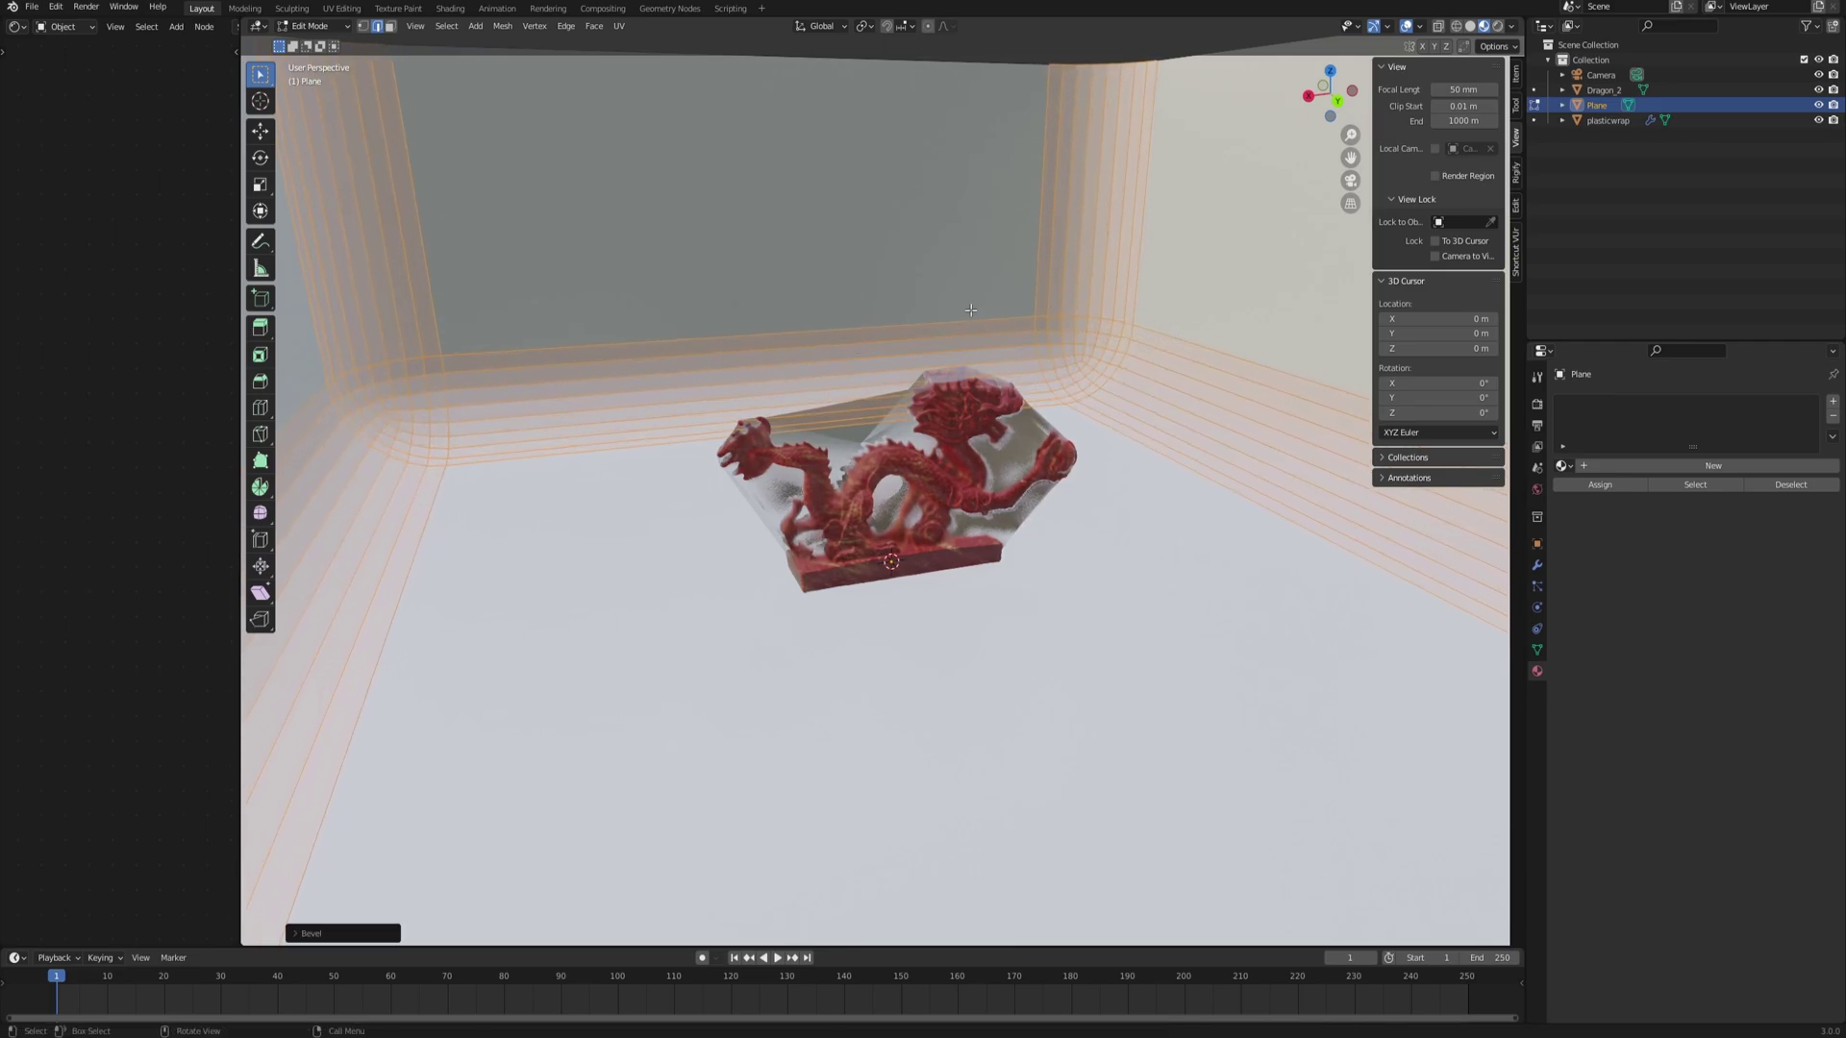
key(Tab)
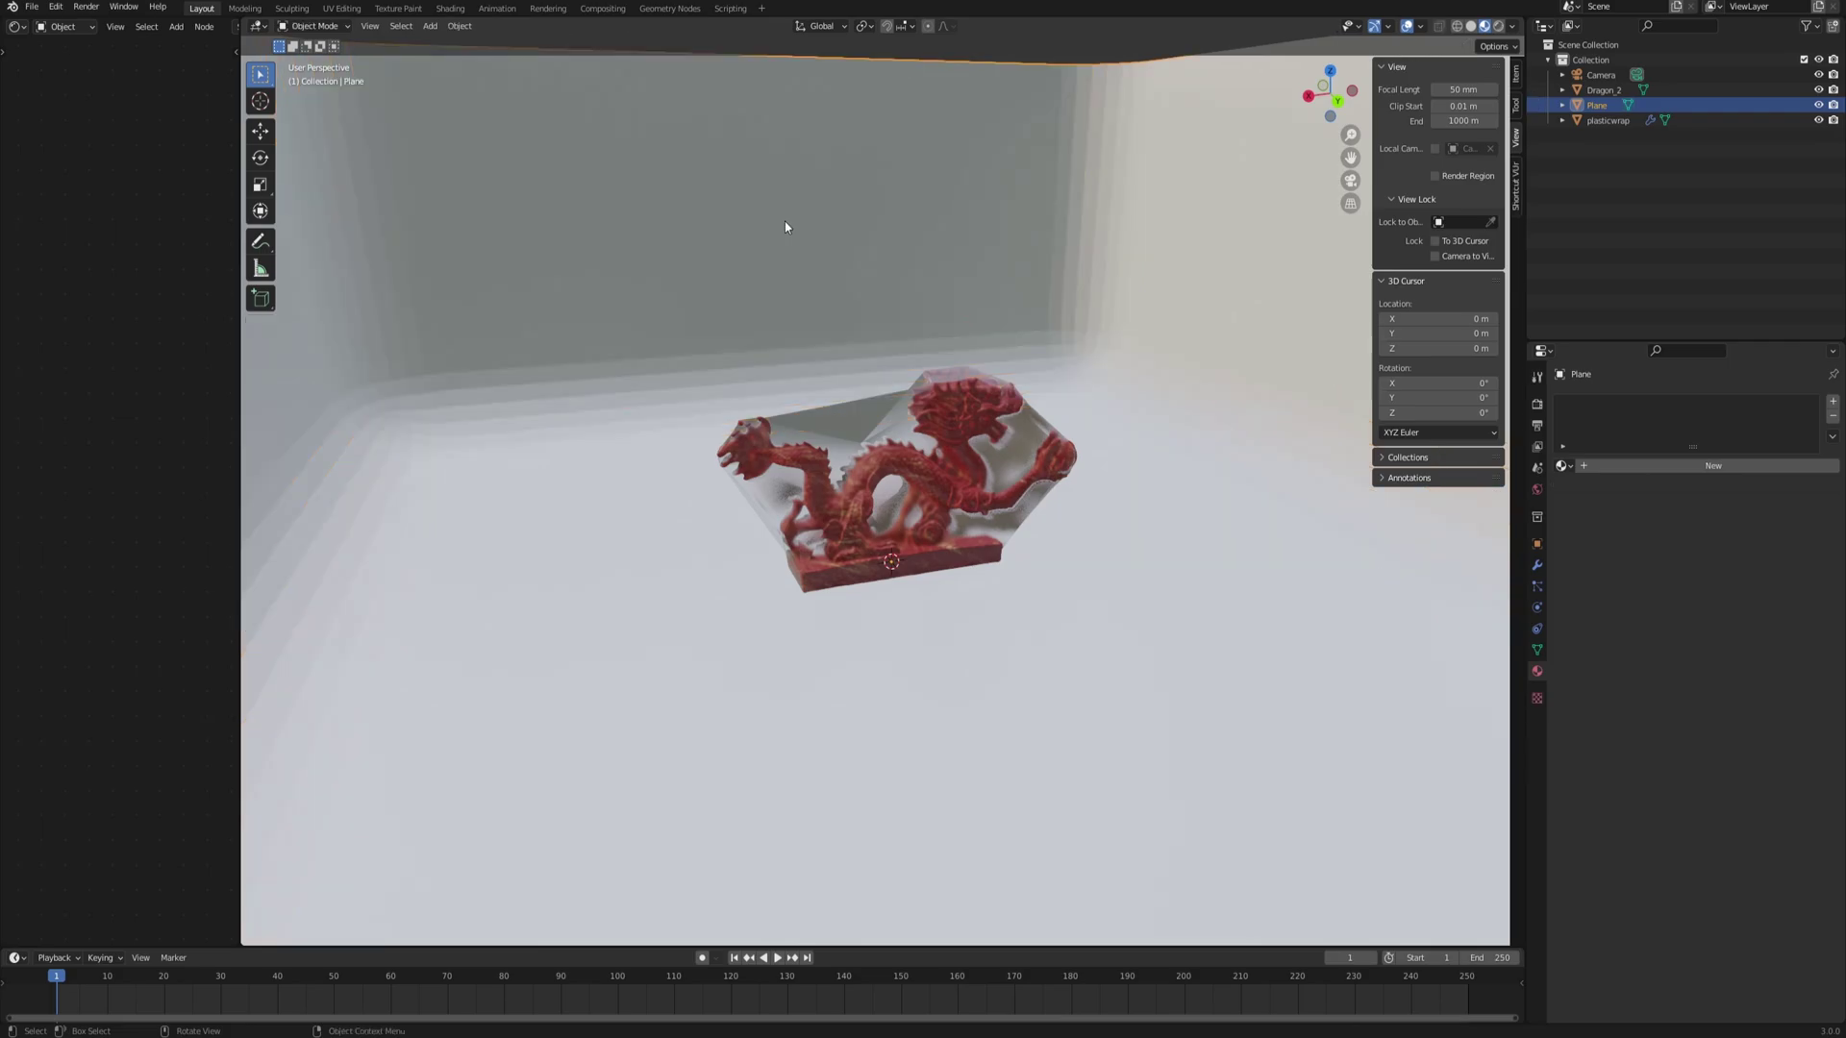
right_click(785, 221)
click(741, 223)
- Lower the backdrop along Z while looking through the camera, so the floor sits beneath the dragon
key(KP_0)
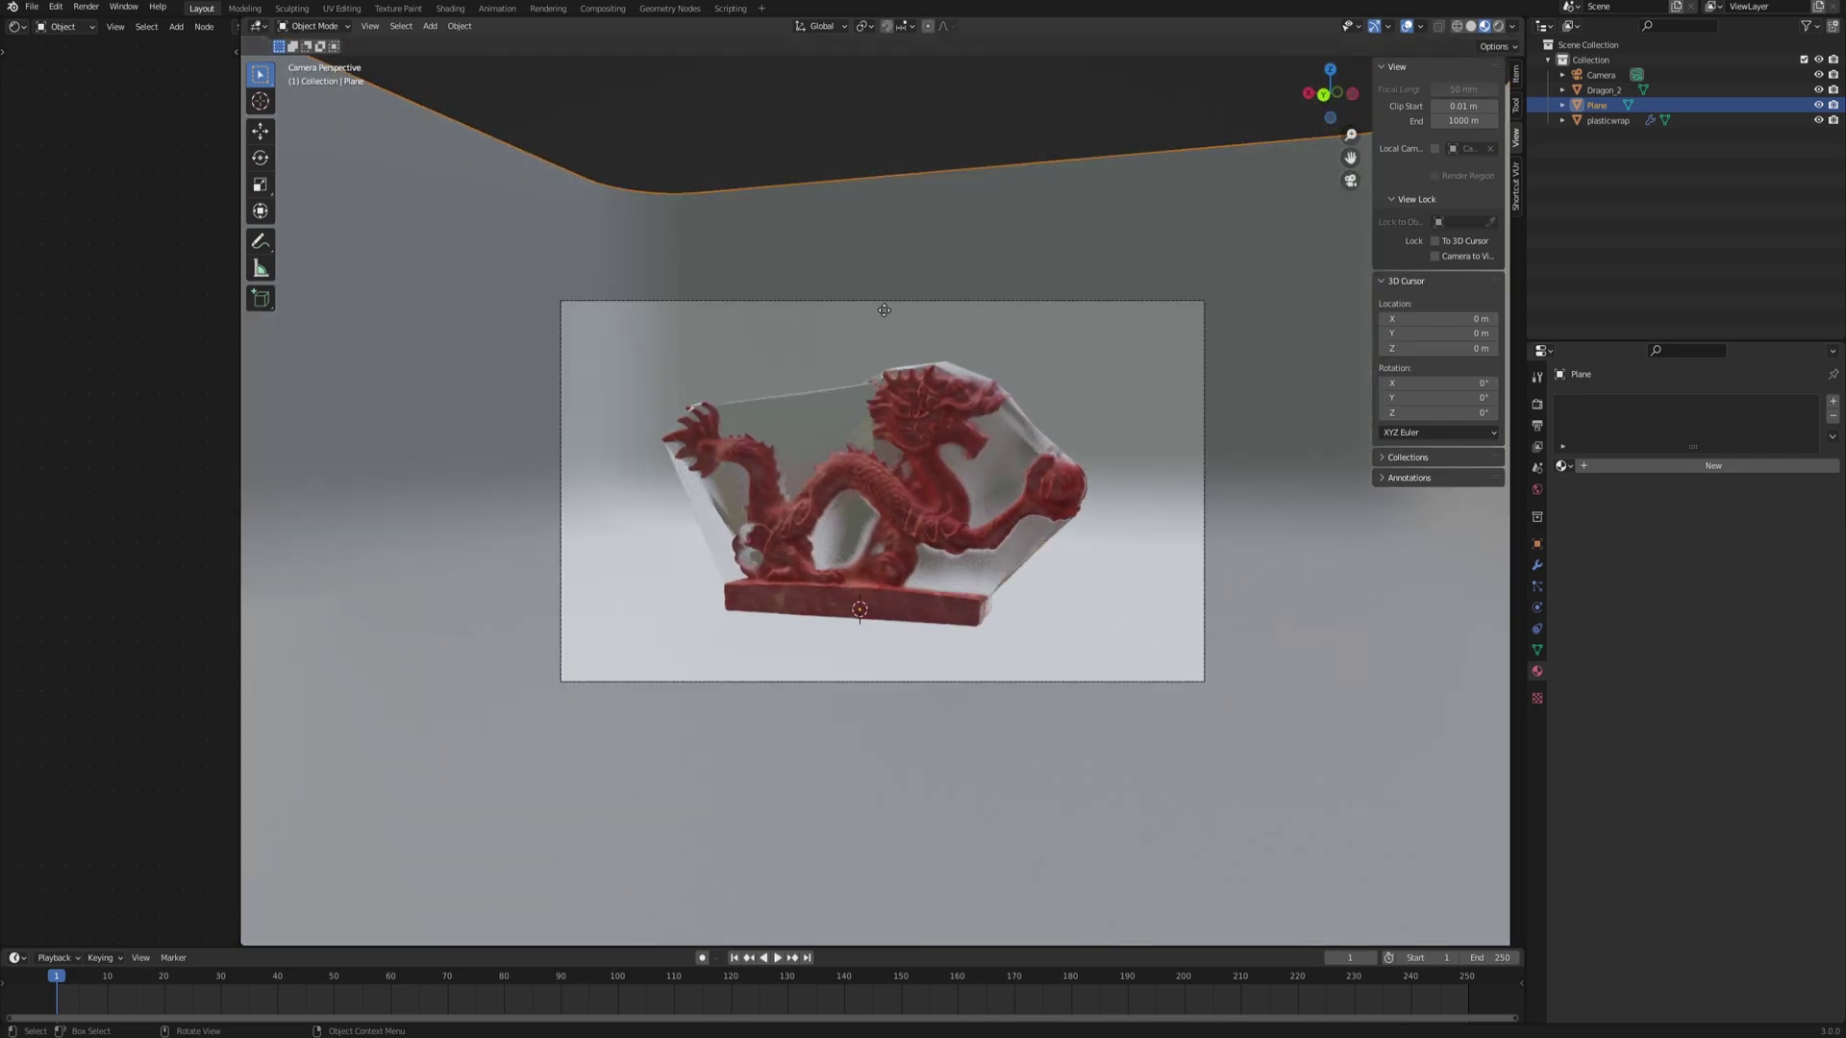
key(g)
key(z)
click(947, 447)
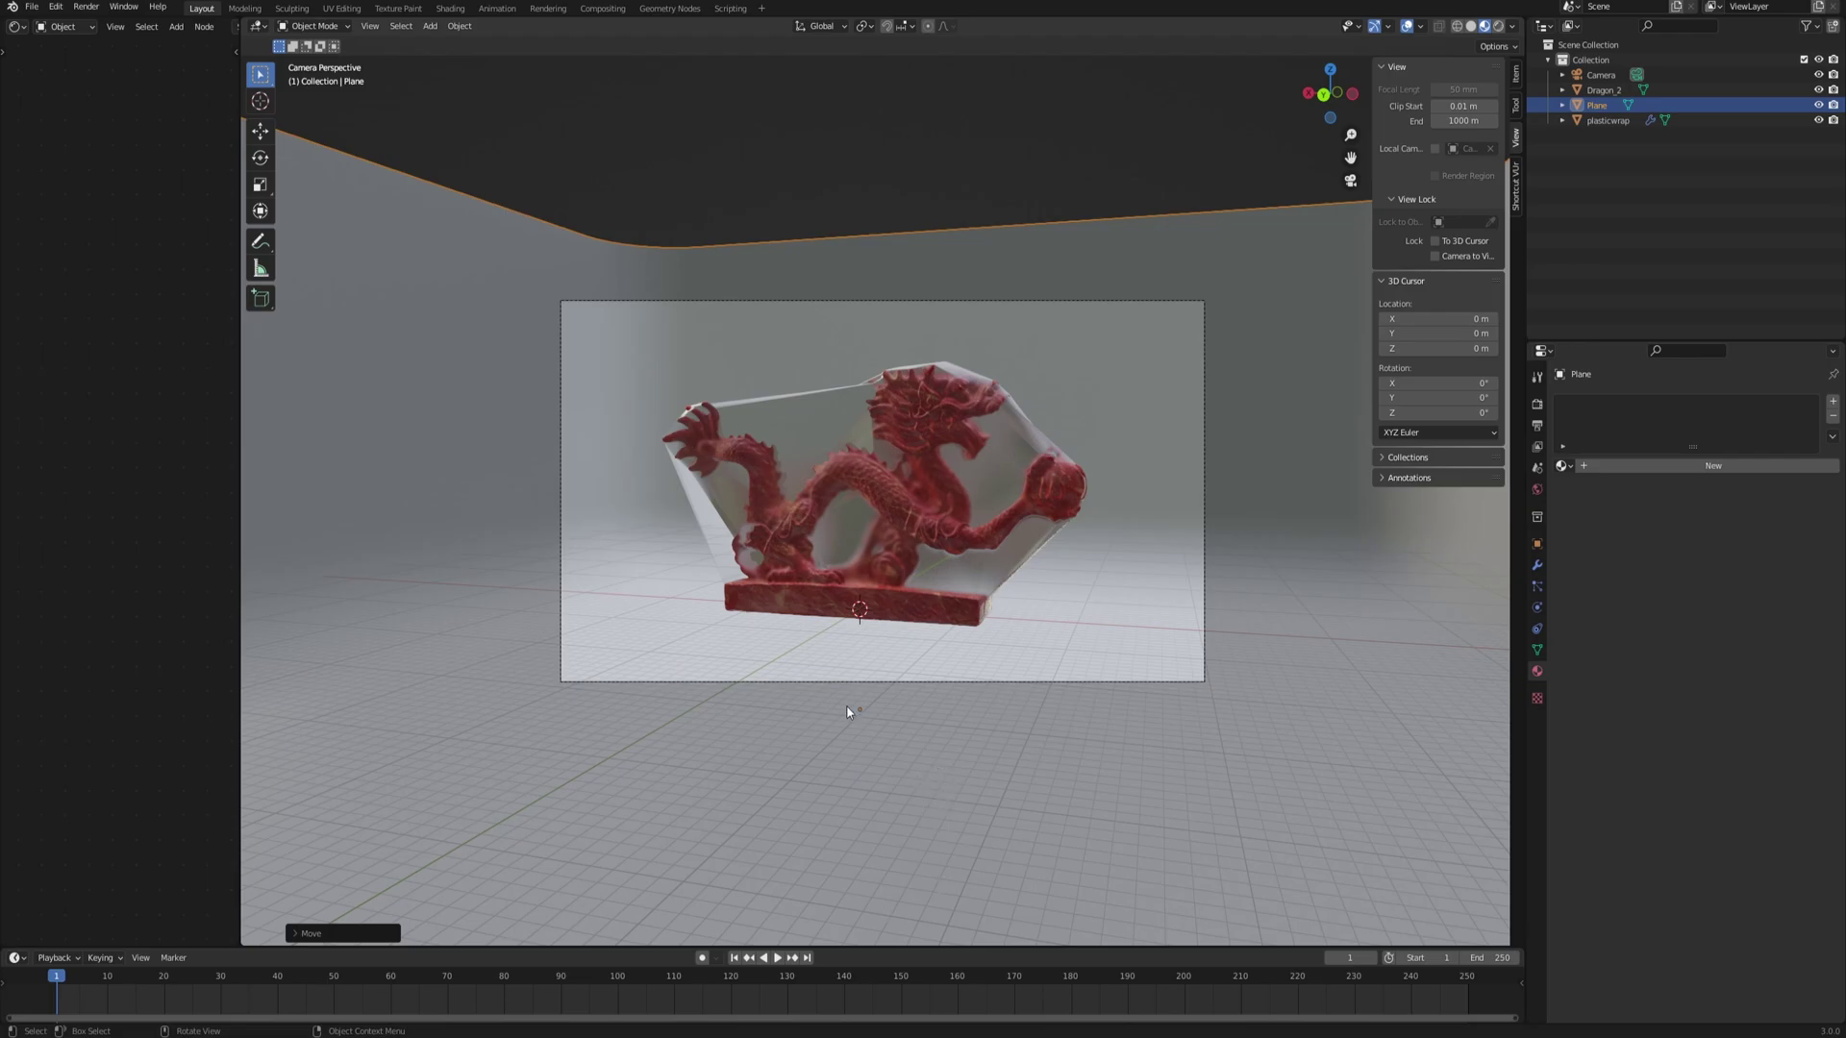
- Give the backdrop a new Diffuse BSDF material with a pale green color
click(1719, 467)
click(1710, 563)
key(Escape)
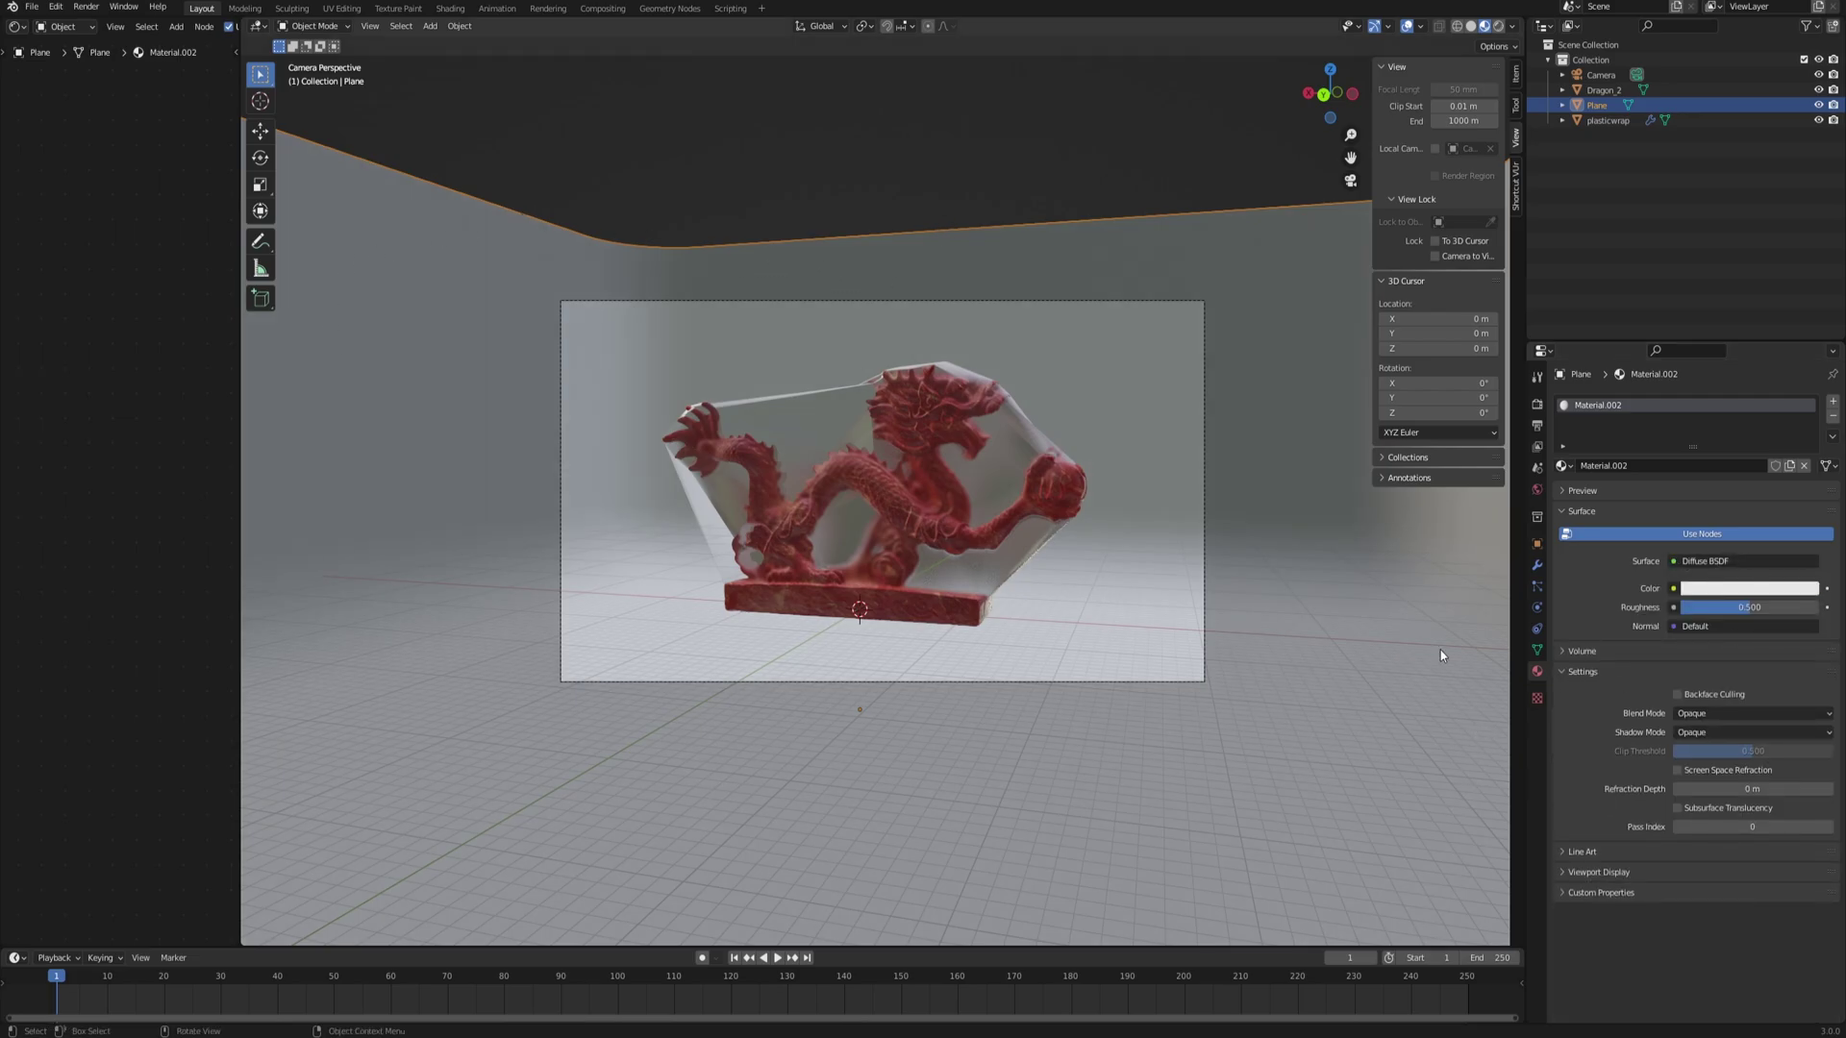
click(1743, 588)
drag(1743, 420, 1736, 419)
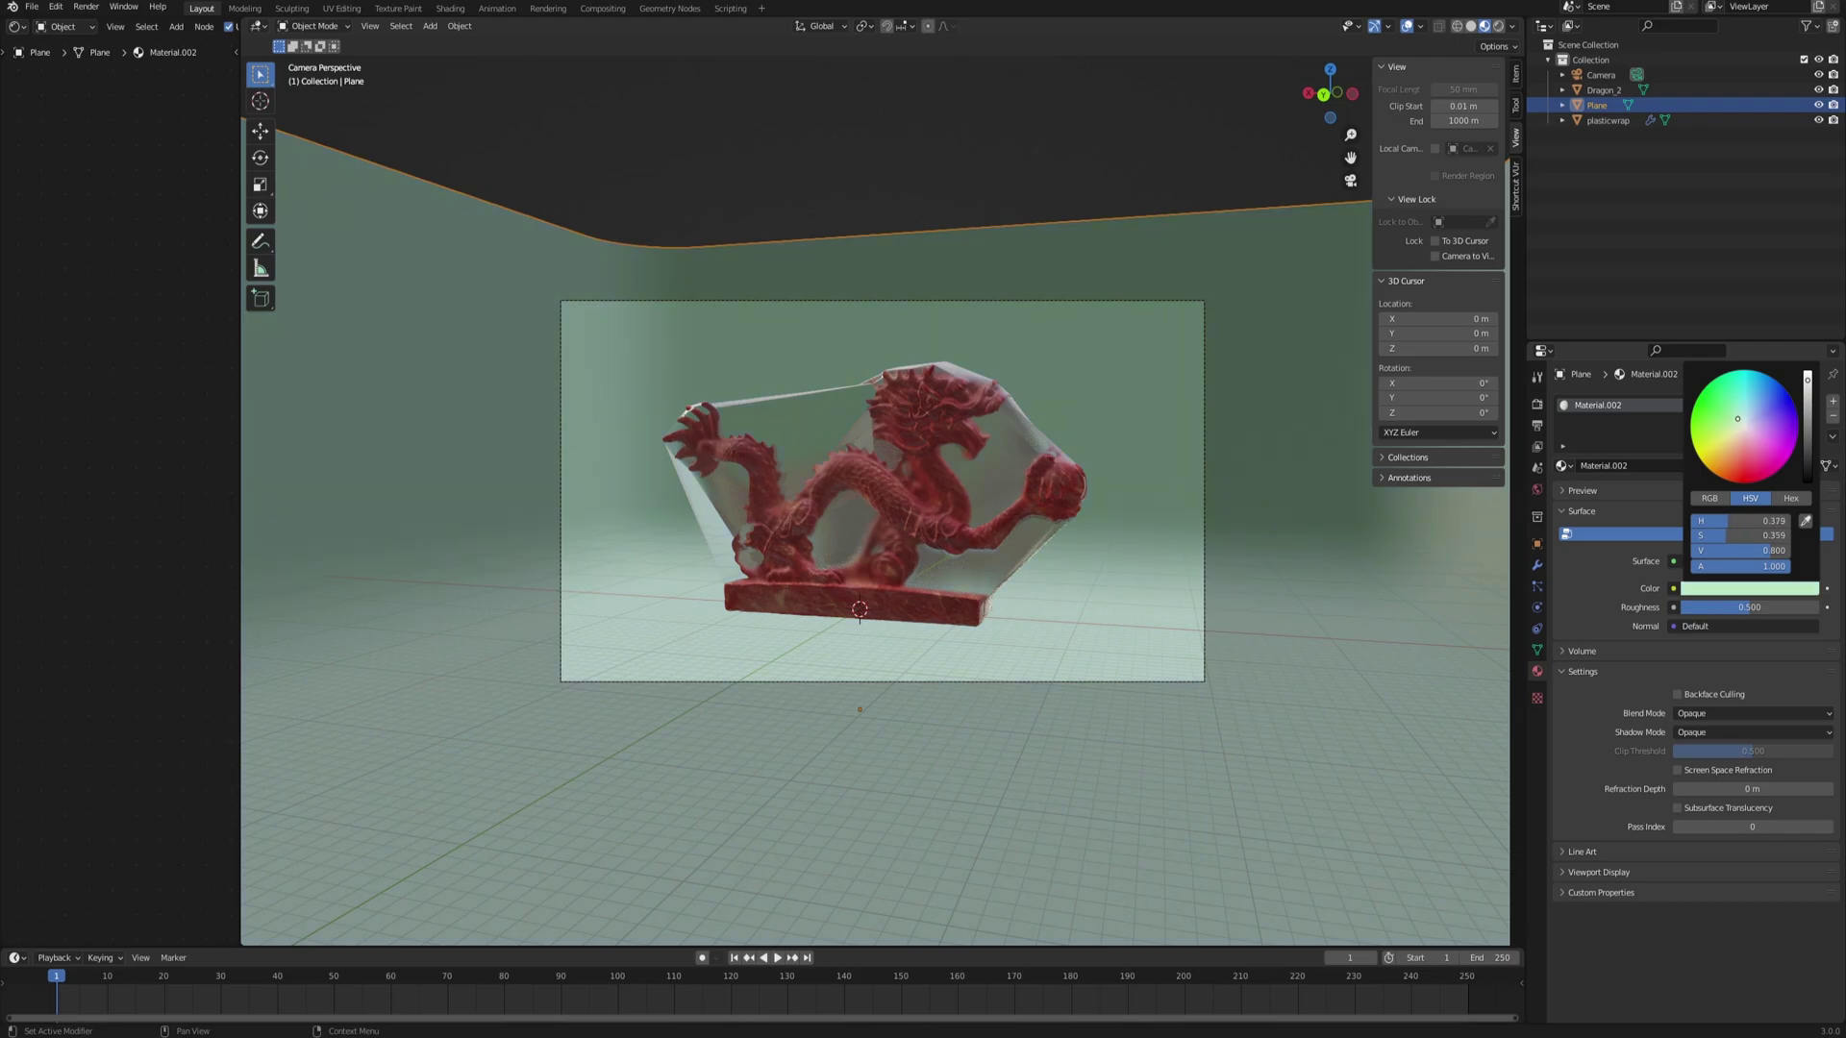
- Widen the node editor area beside the camera view and turn it into a second 3D viewport
drag(241, 351, 626, 352)
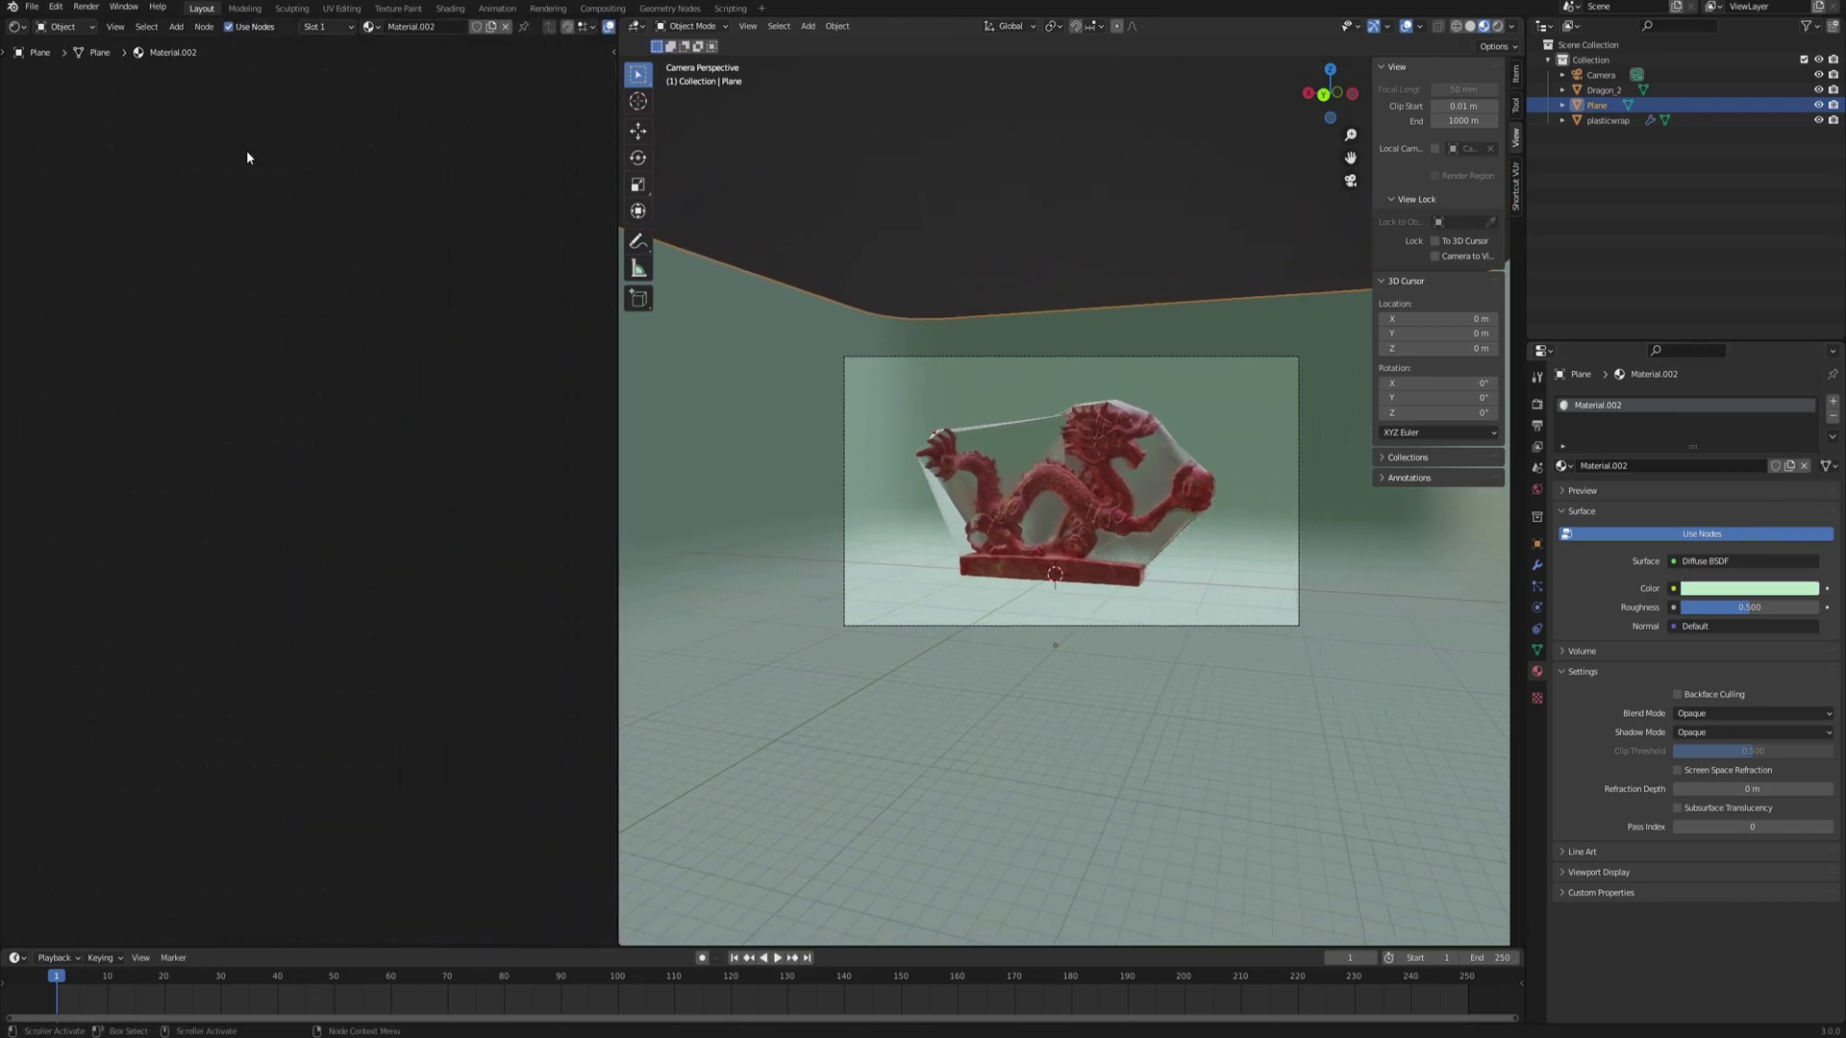
click(15, 27)
click(58, 72)
scroll(313, 530, down, 2)
middle_drag(313, 530, 383, 613)
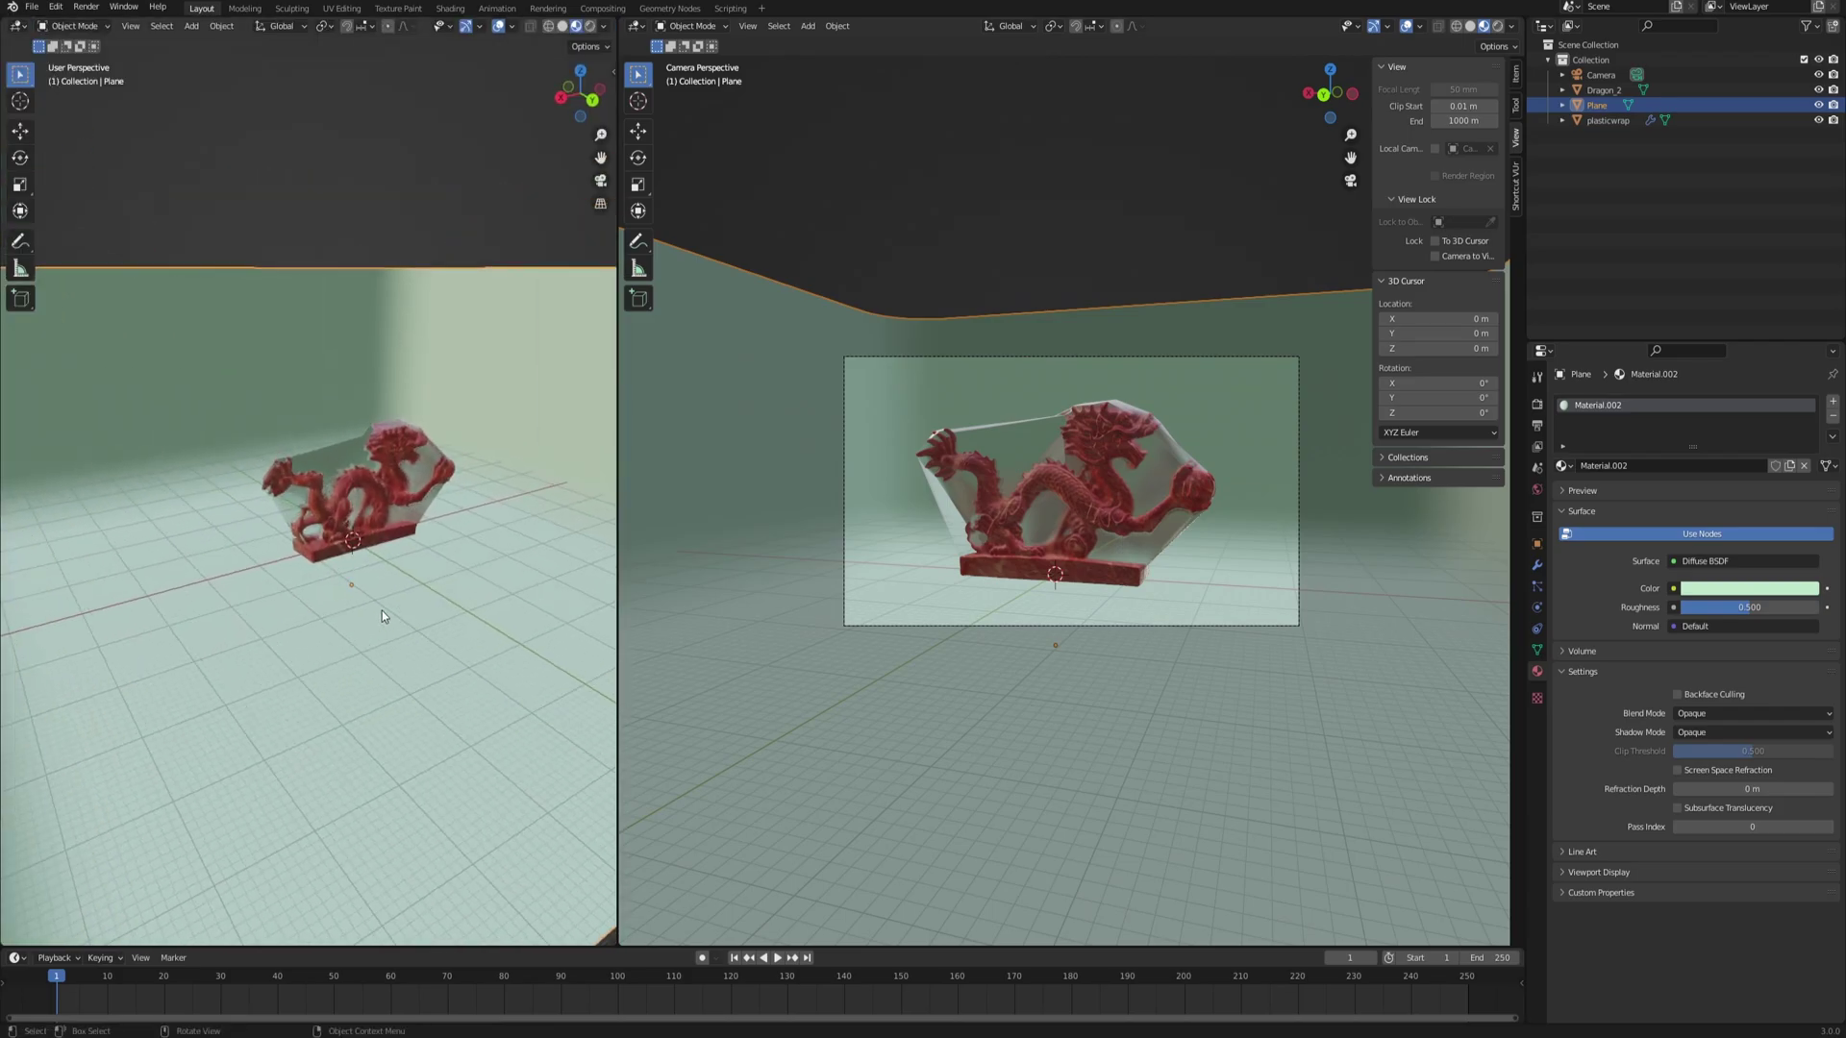
- Add an area light and raise it along Z to about 40 m above the dragon
key(shift+a)
mouse_move(409, 768)
click(460, 820)
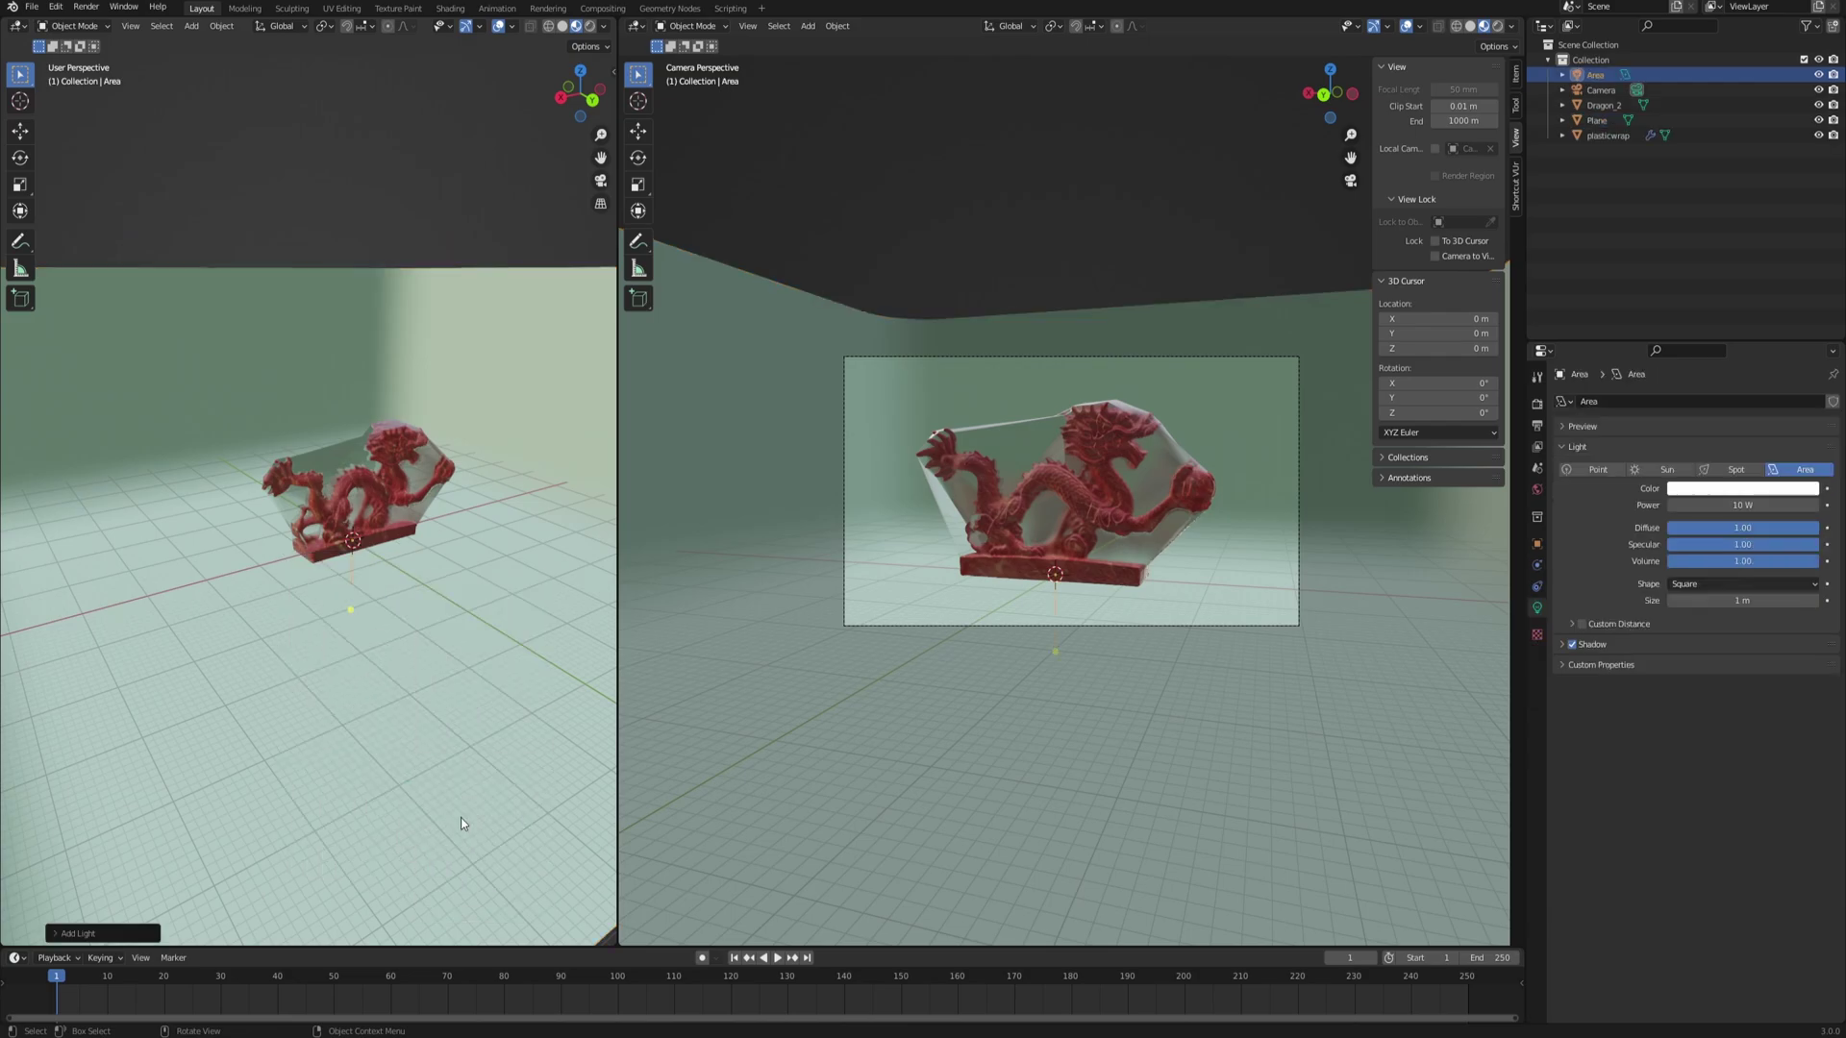
key(g)
key(z)
click(423, 466)
- Duplicate the area light and rotate the copy 180° about X so it points up from below the dragon
middle_drag(379, 481, 349, 370)
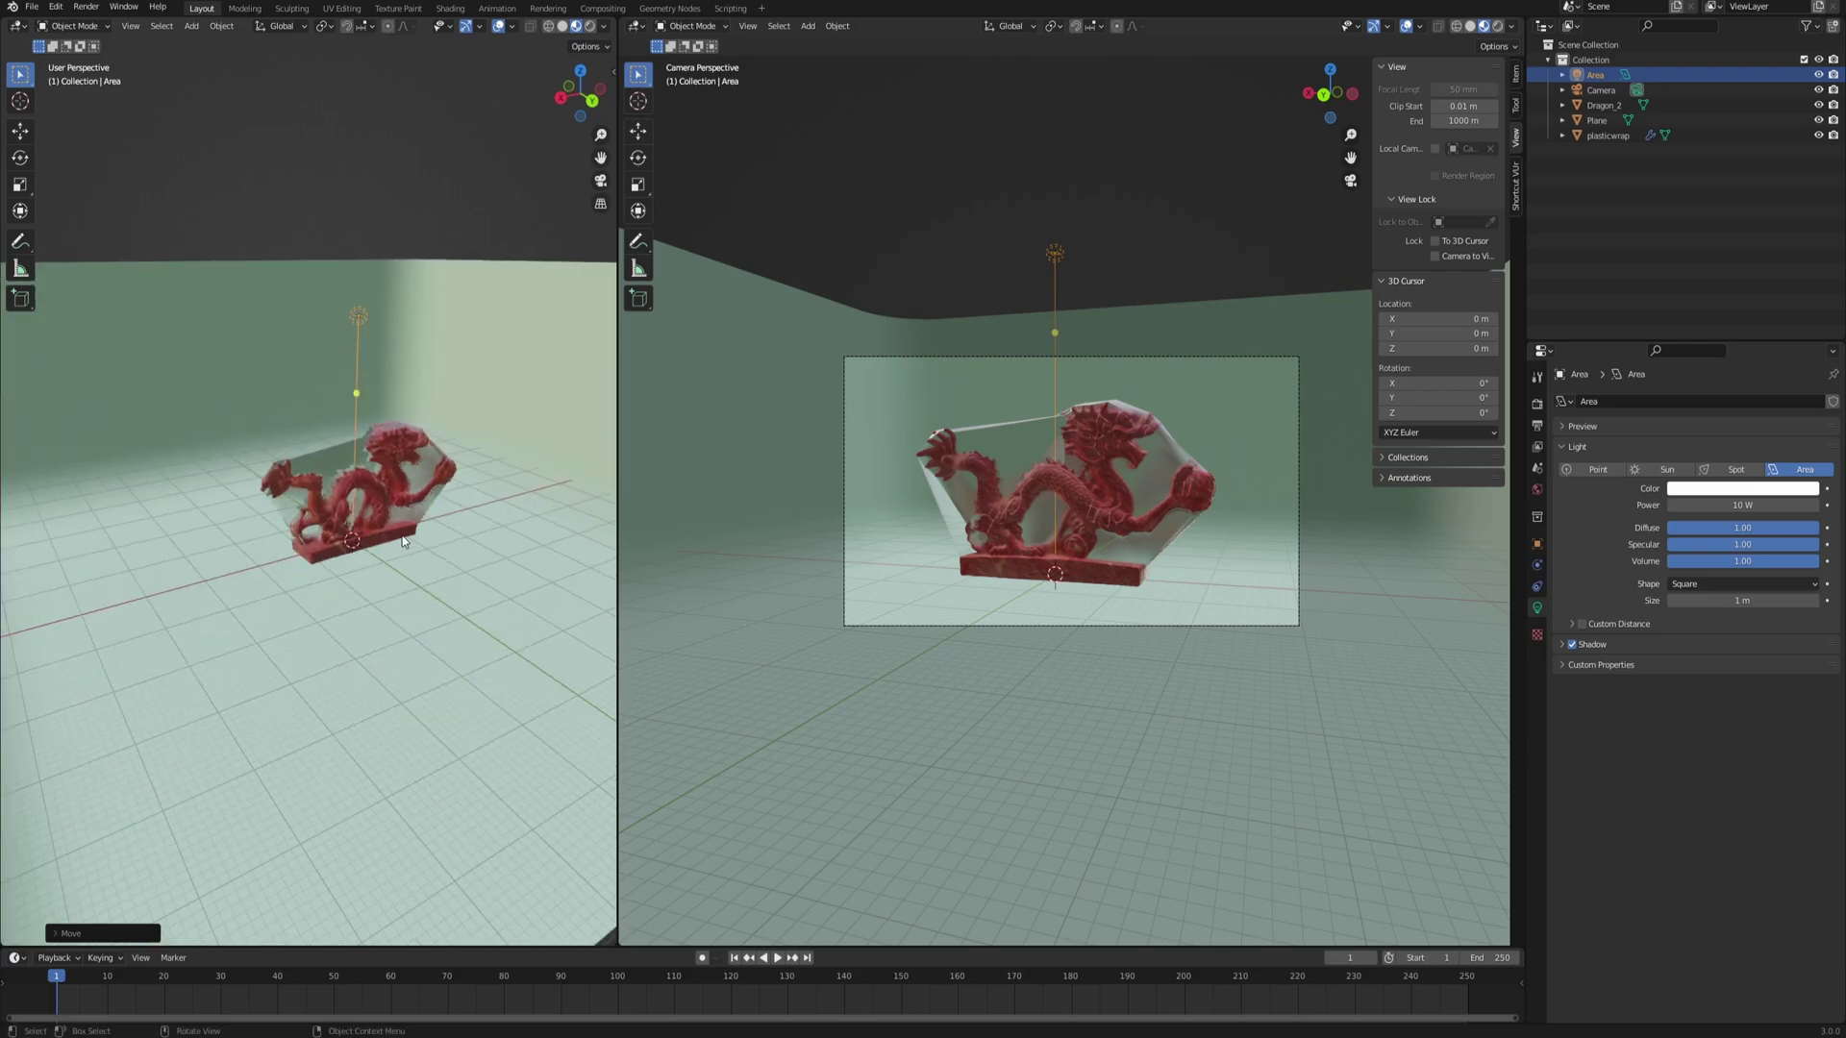
middle_drag(403, 541, 384, 544)
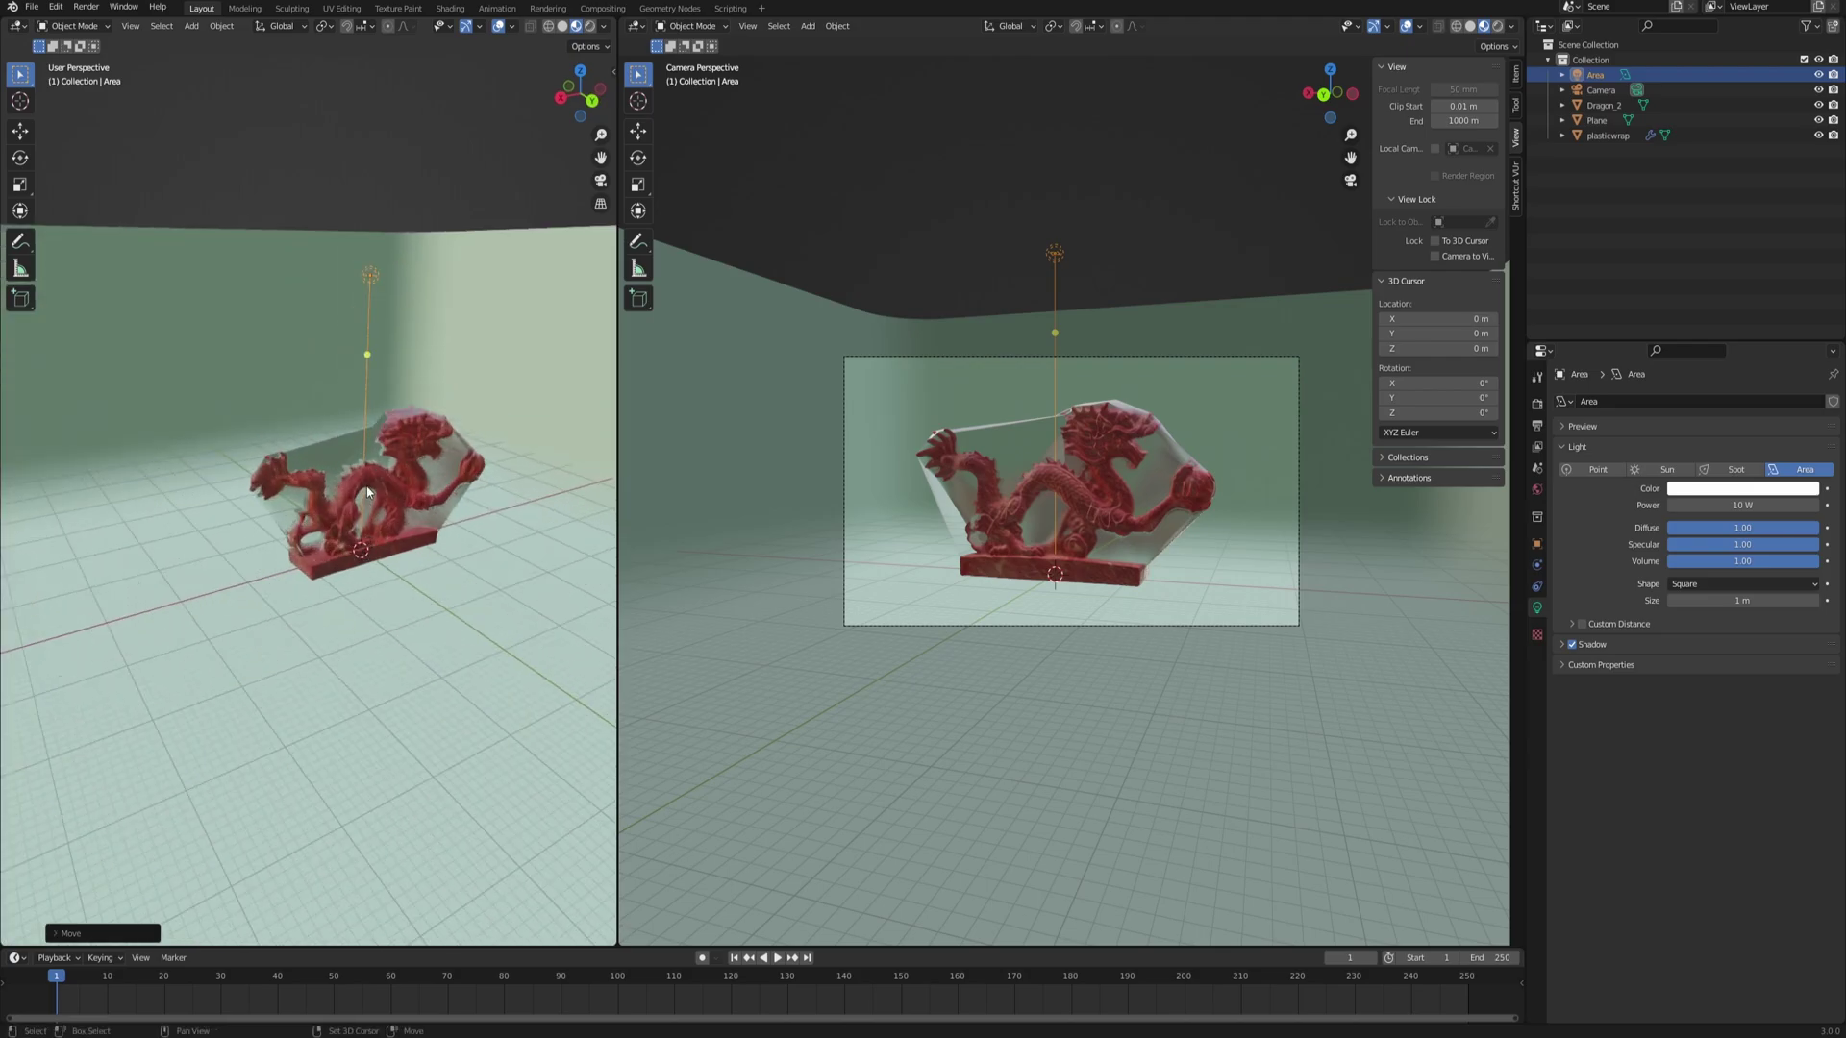
key(shift+d)
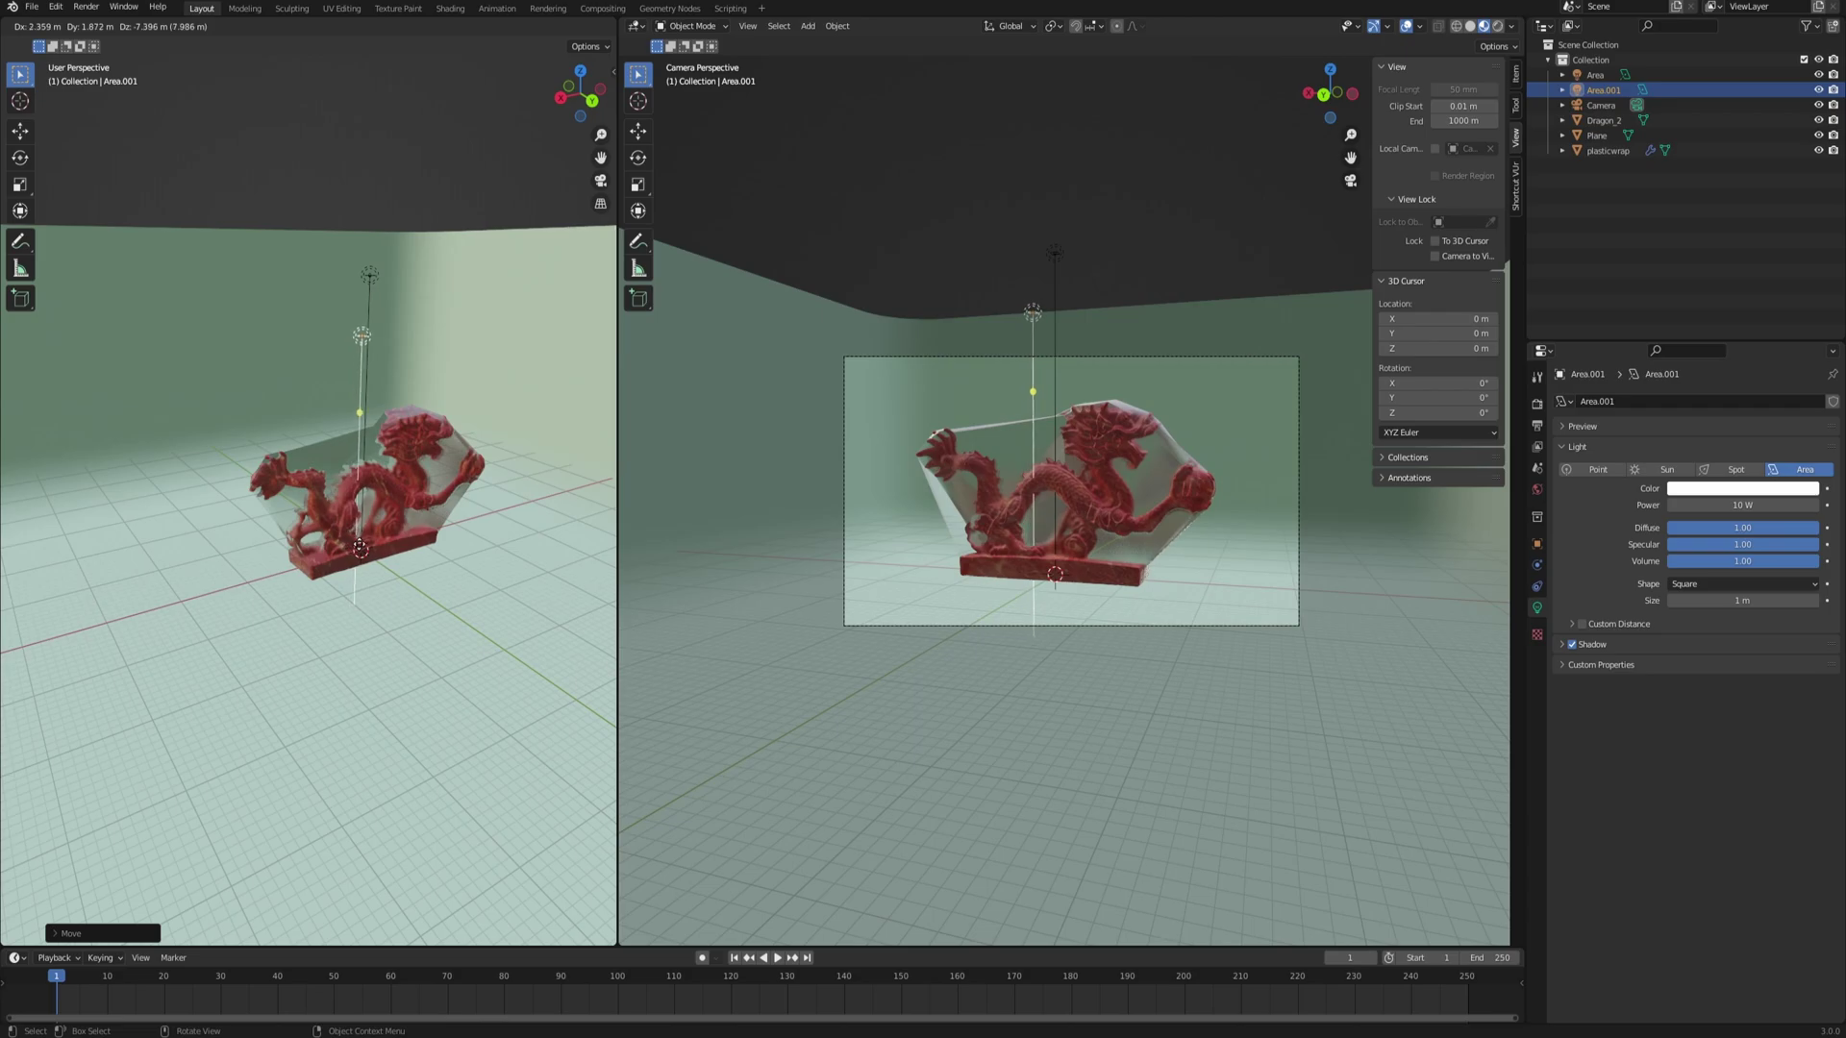
click(418, 607)
text(rx180)
key(Return)
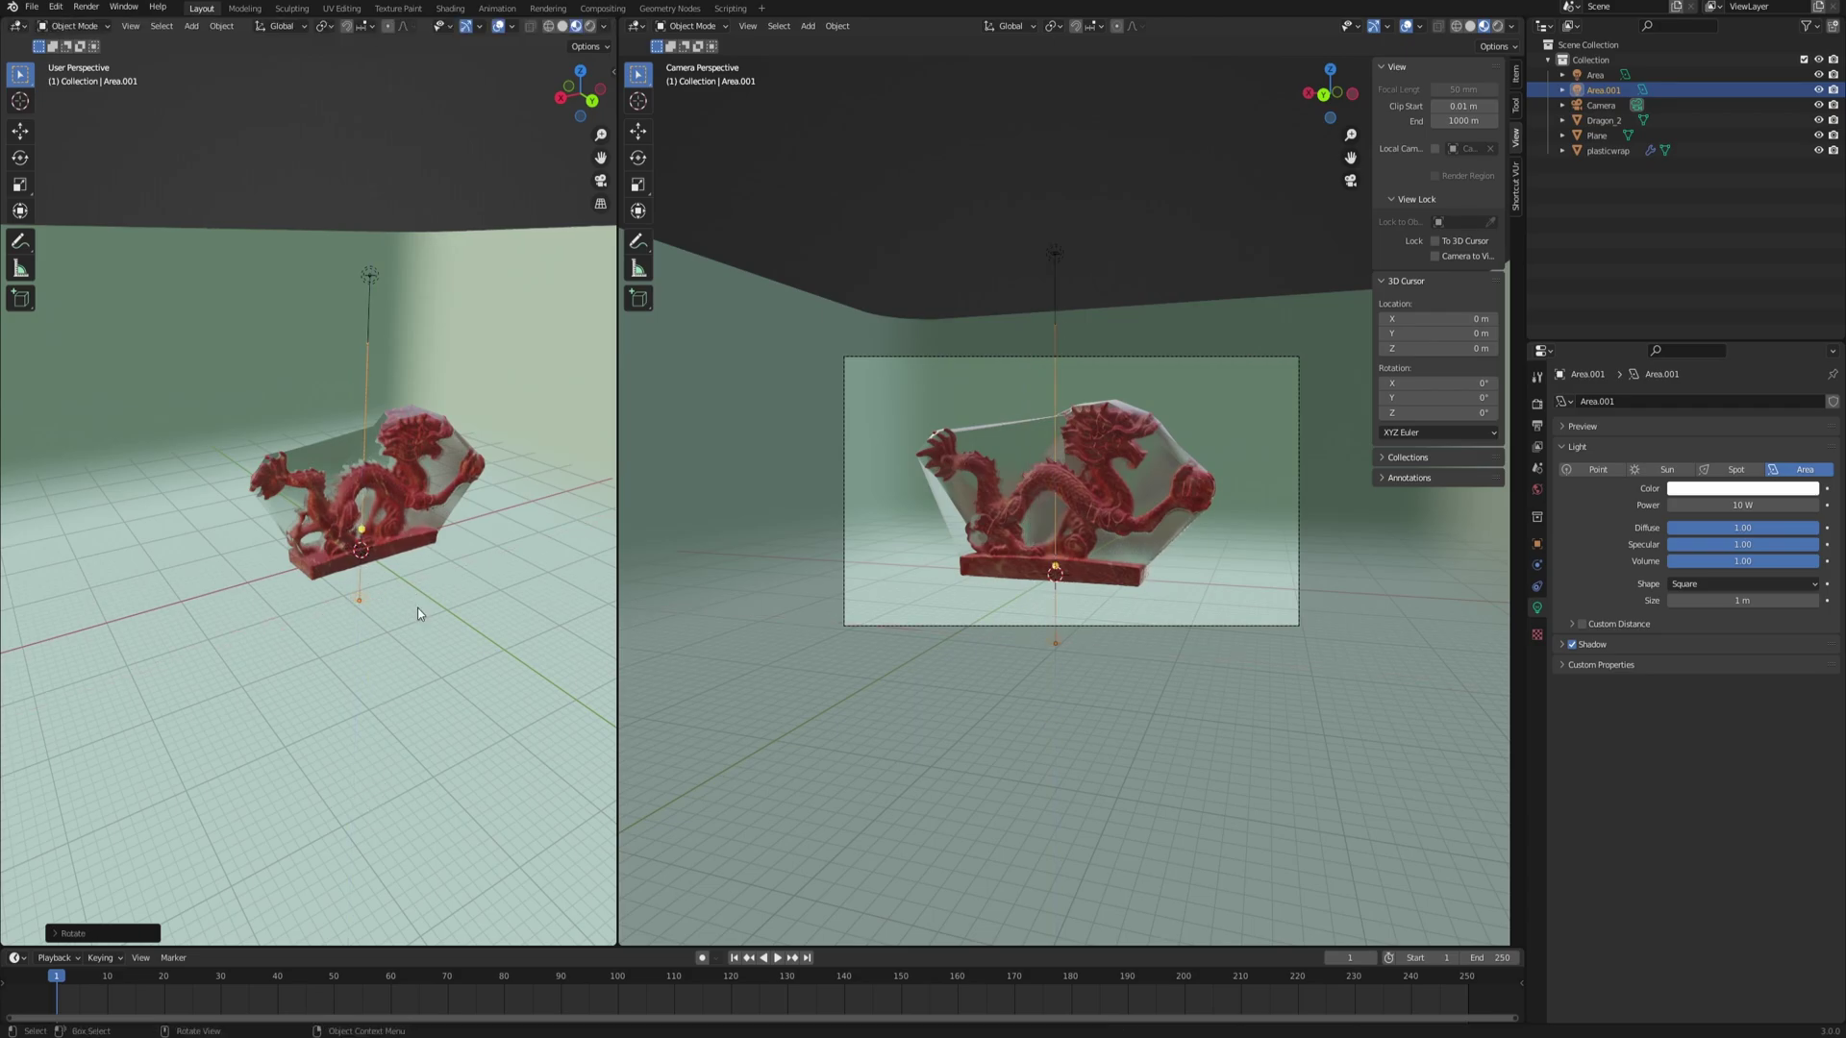
- Lower the backdrop further along Z so its floor lies beneath the lower area light
middle_drag(413, 602, 271, 379)
click(210, 506)
middle_drag(215, 527, 307, 481)
key(g)
key(z)
click(335, 526)
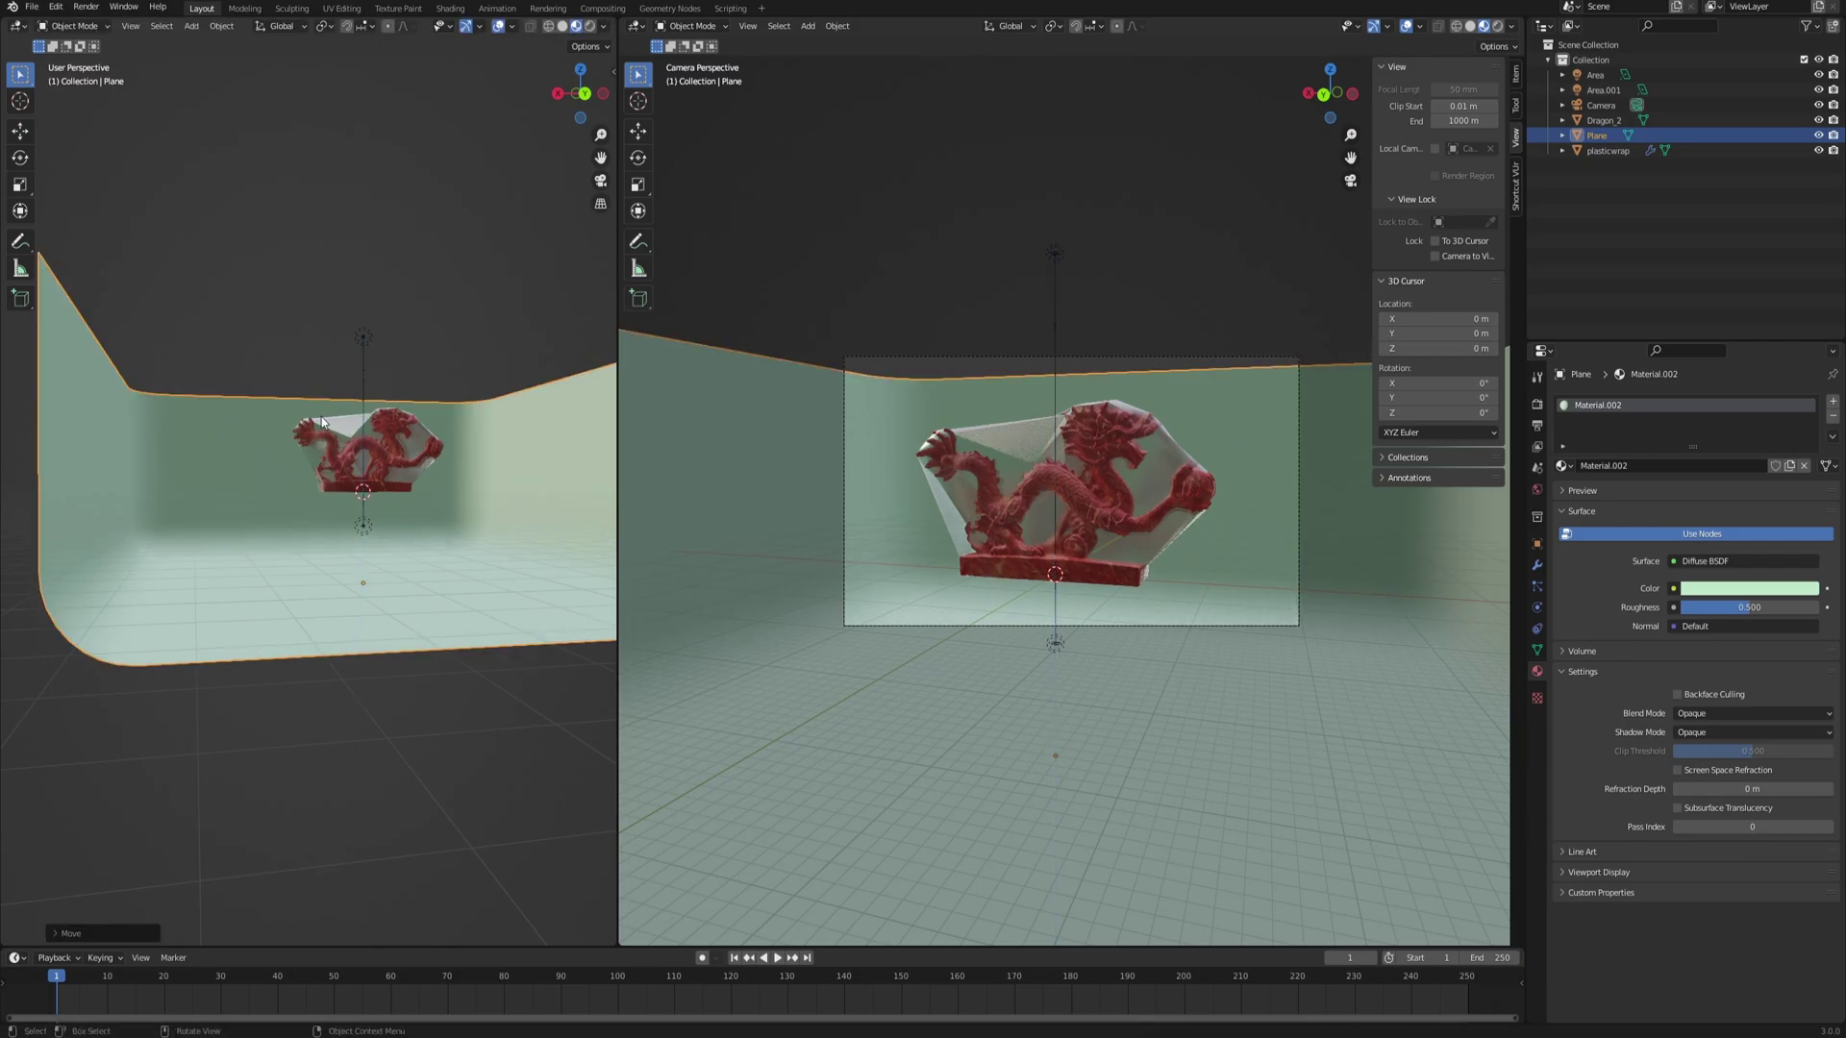
- Raise the top edge of the backdrop walls about 22 m along Z
middle_drag(234, 351, 214, 391)
key(Tab)
alt+click(243, 413)
key(g)
key(z)
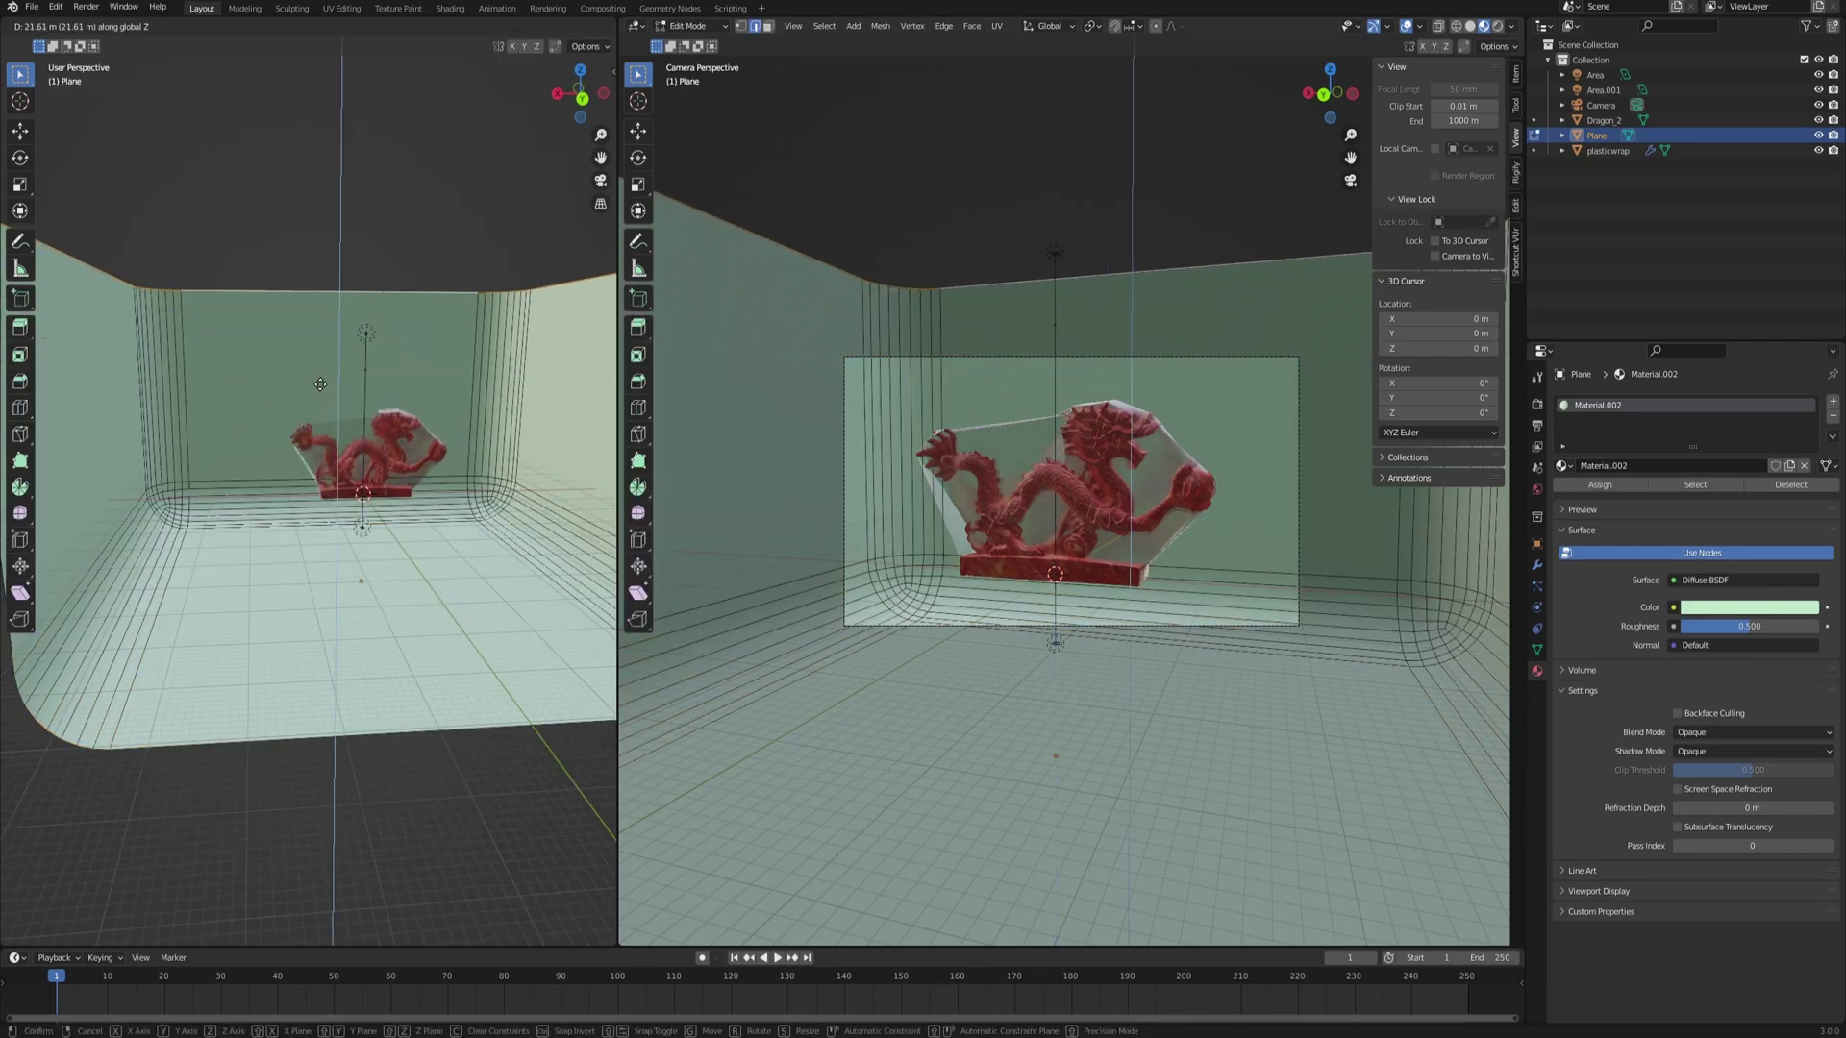
click(316, 389)
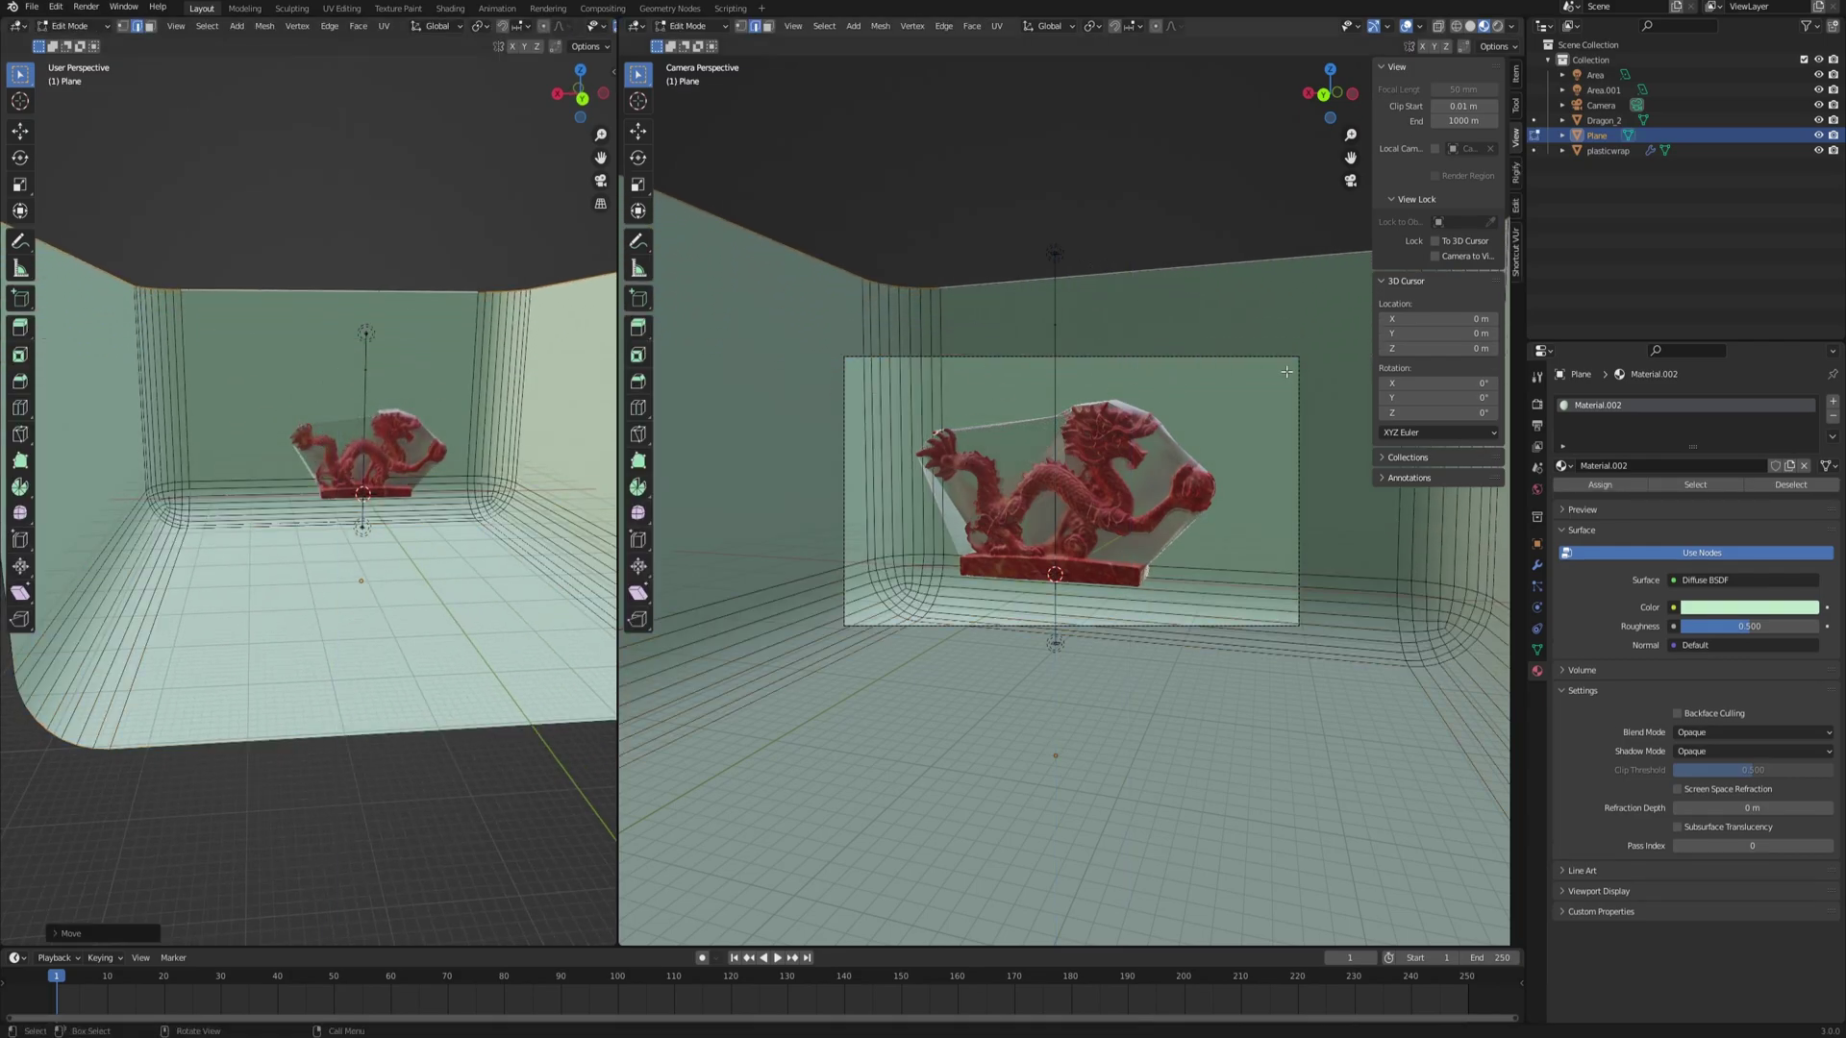
key(Tab)
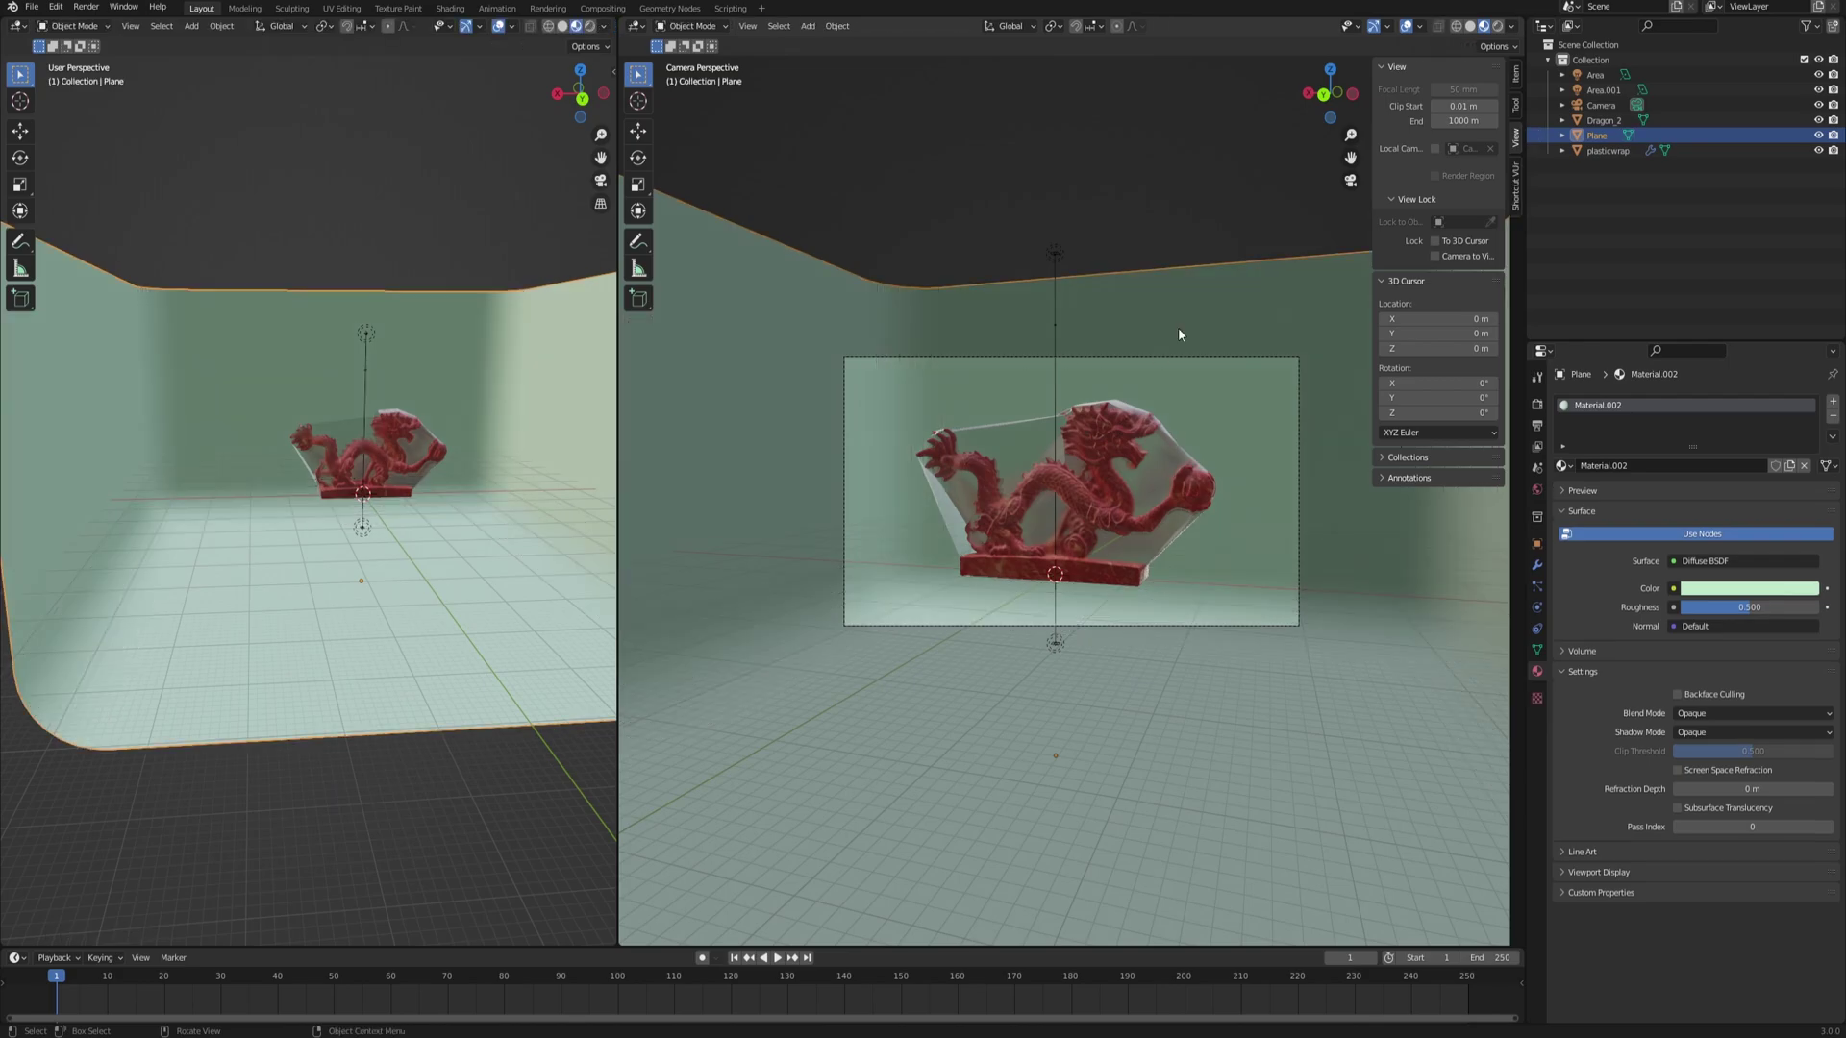
- Switch the camera viewport to rendered shading and move the lower area light further down along Z
click(1498, 26)
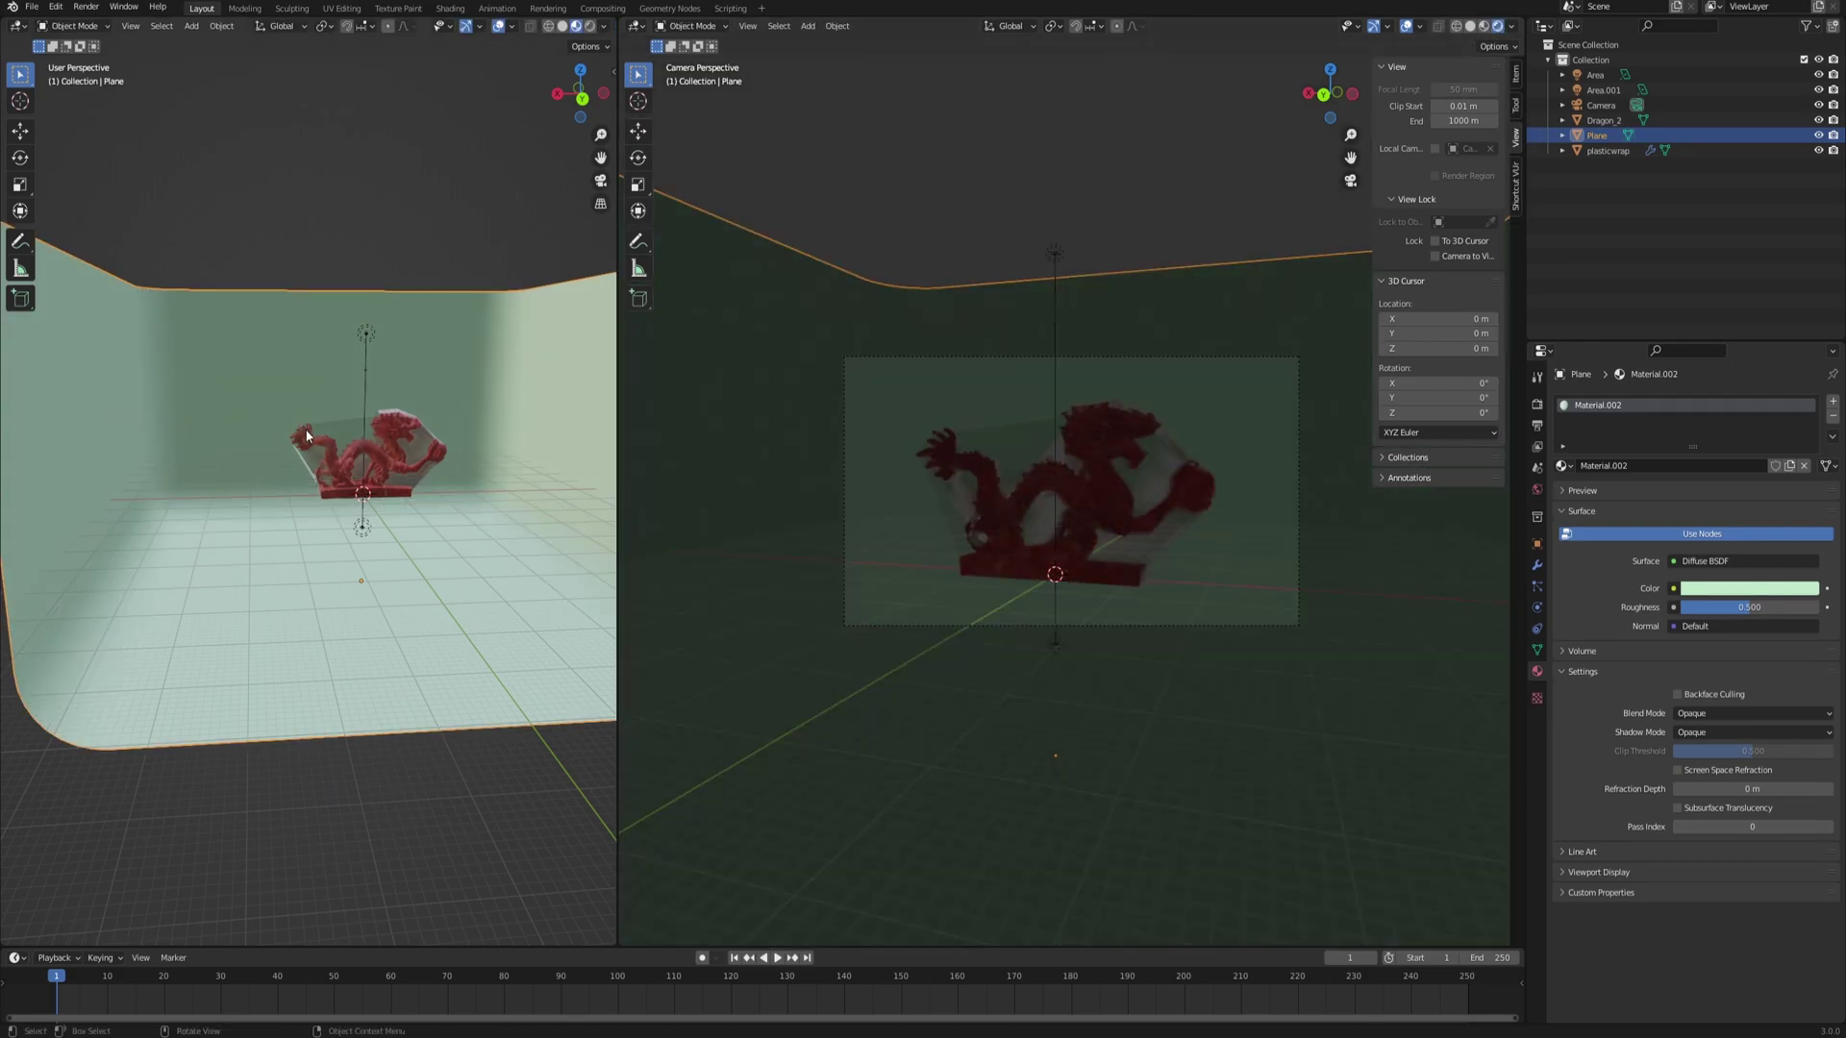
scroll(306, 435, up, 4)
mouse_move(394, 573)
middle_down()
mouse_move(423, 567)
mouse_move(402, 542)
middle_up()
click(416, 559)
key(g)
key(z)
click(412, 614)
click(407, 567)
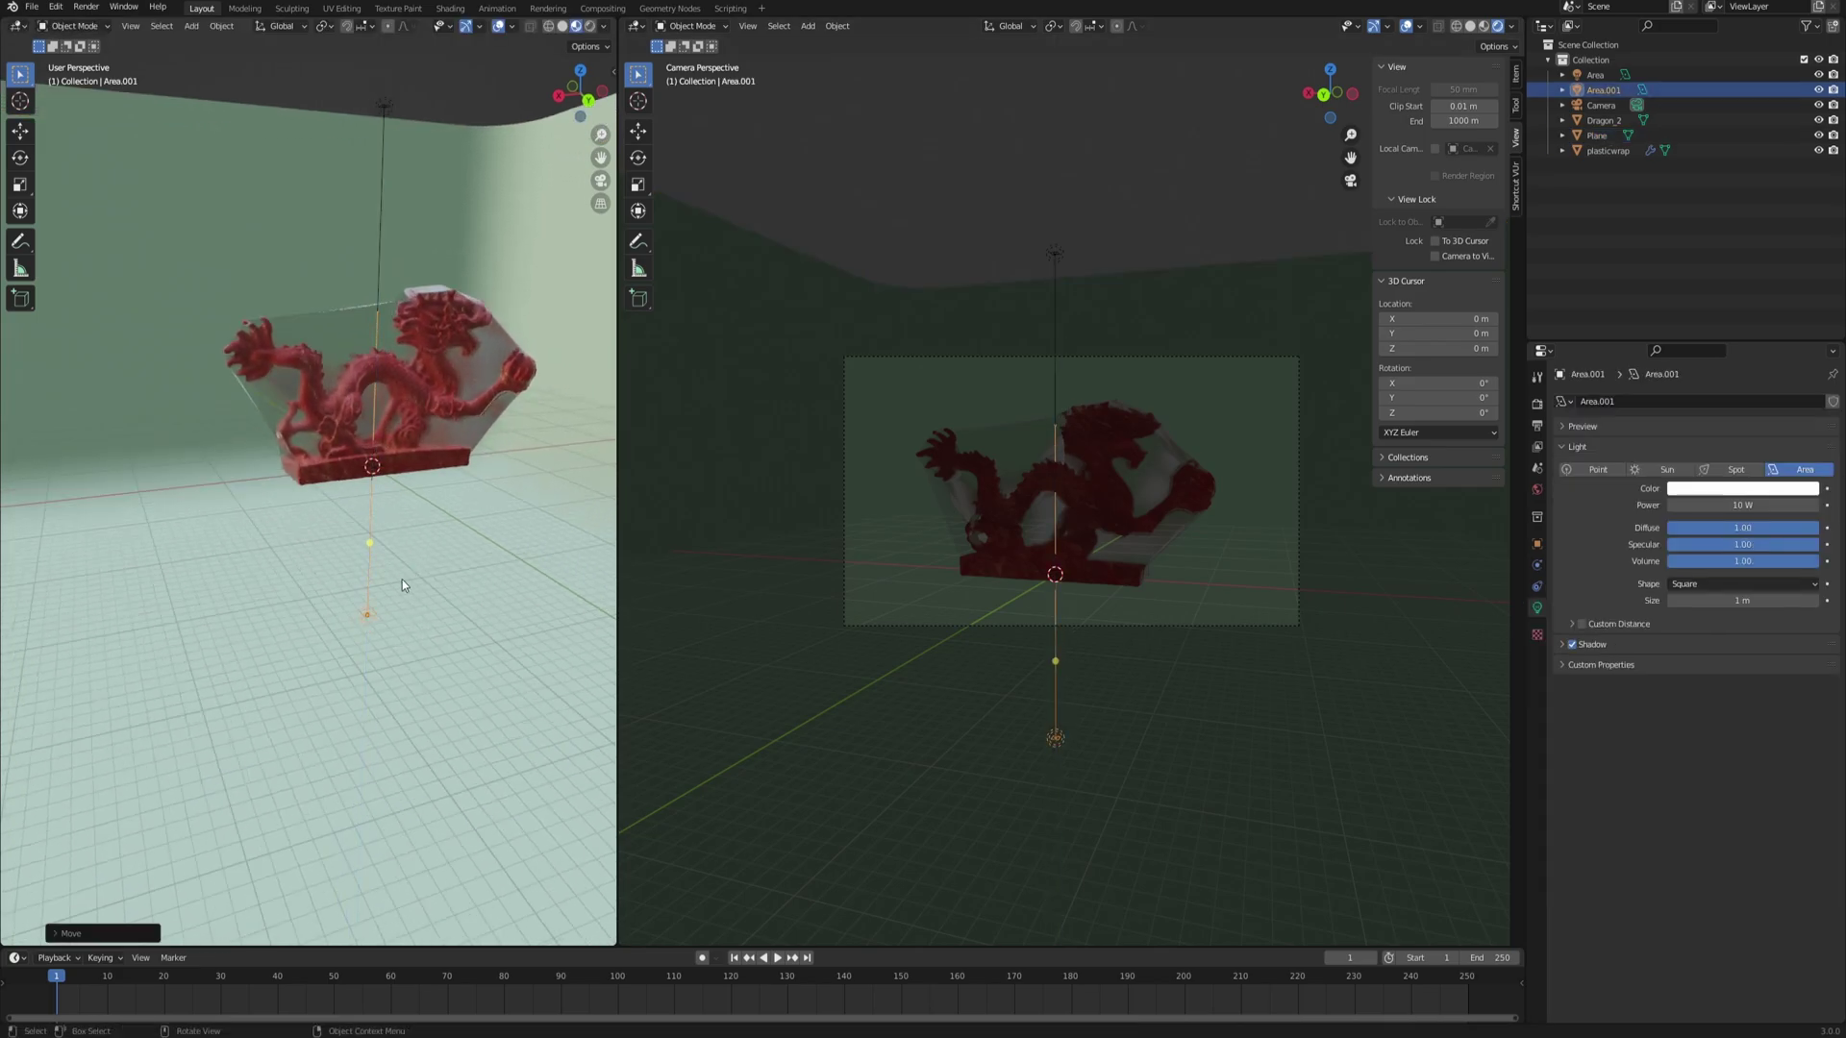
- Enlarge the lower area light to a size of 40.3 m
click(1742, 600)
drag(1742, 600, 1811, 600)
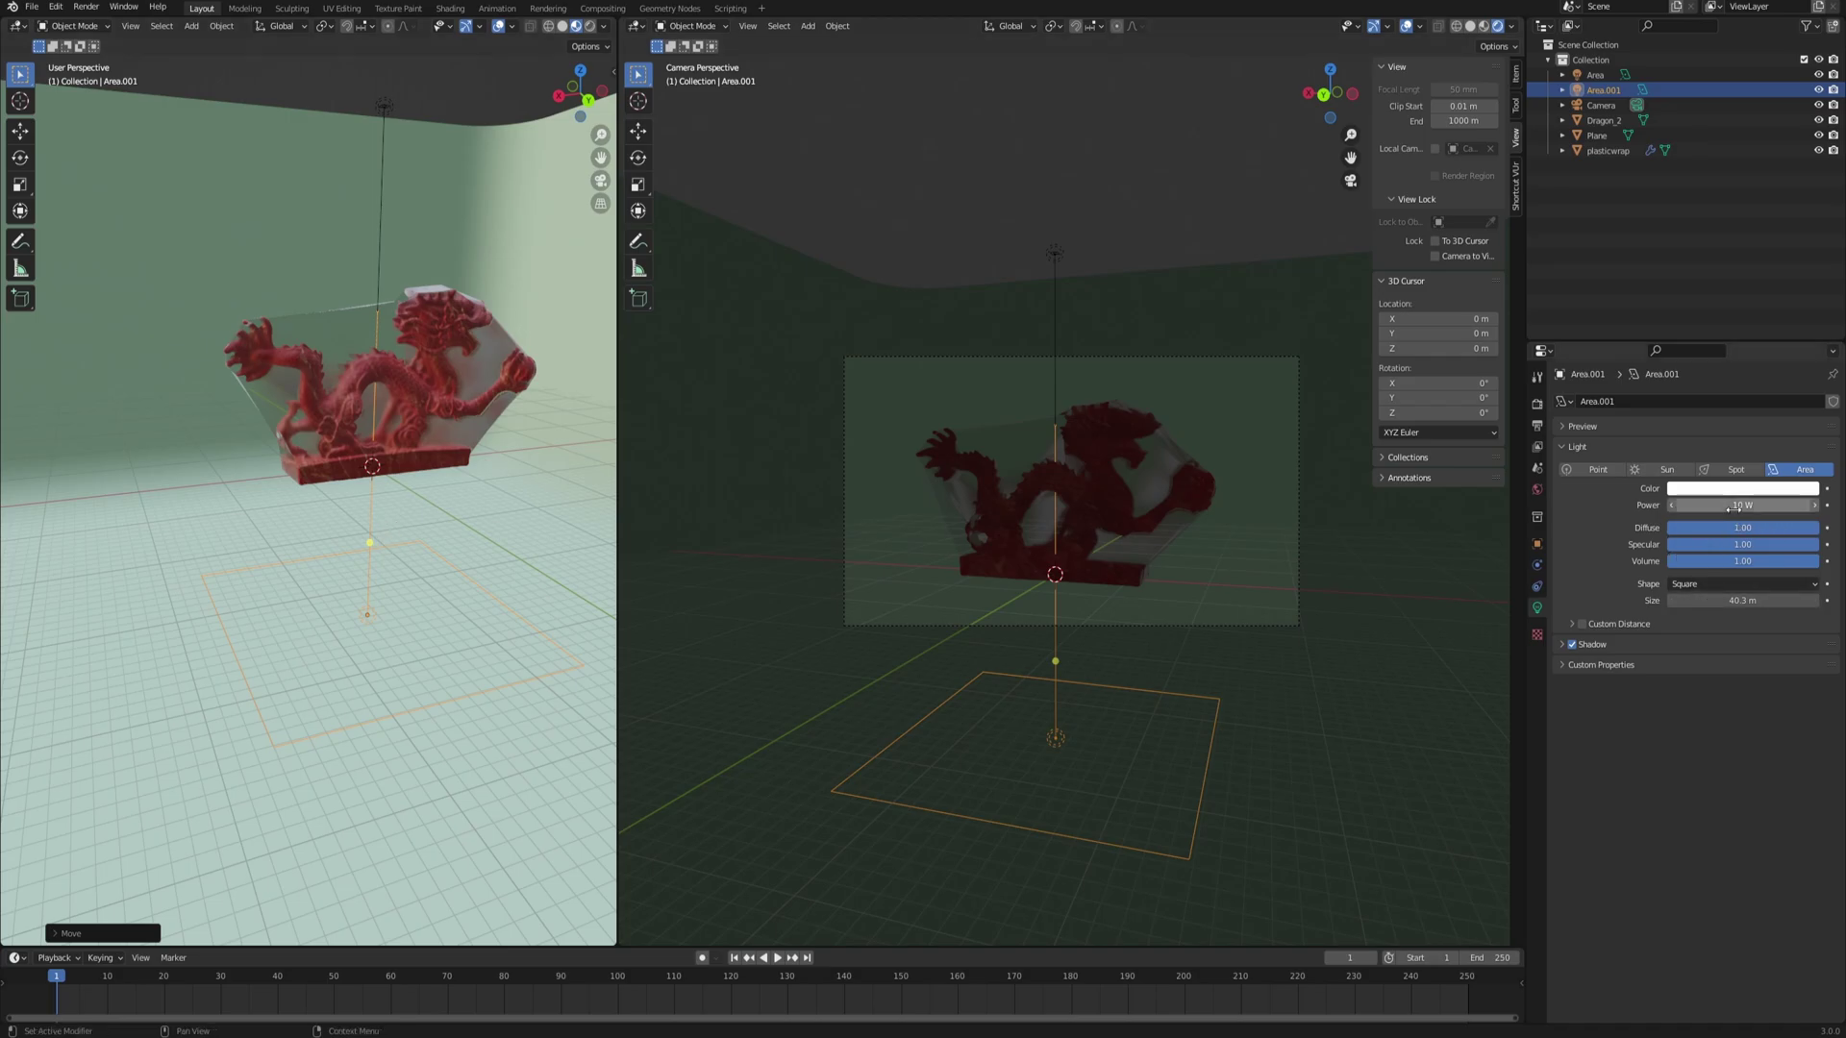
mouse_move(385, 433)
middle_down()
mouse_move(267, 432)
mouse_move(379, 432)
middle_up()
scroll(378, 431, up, 1)
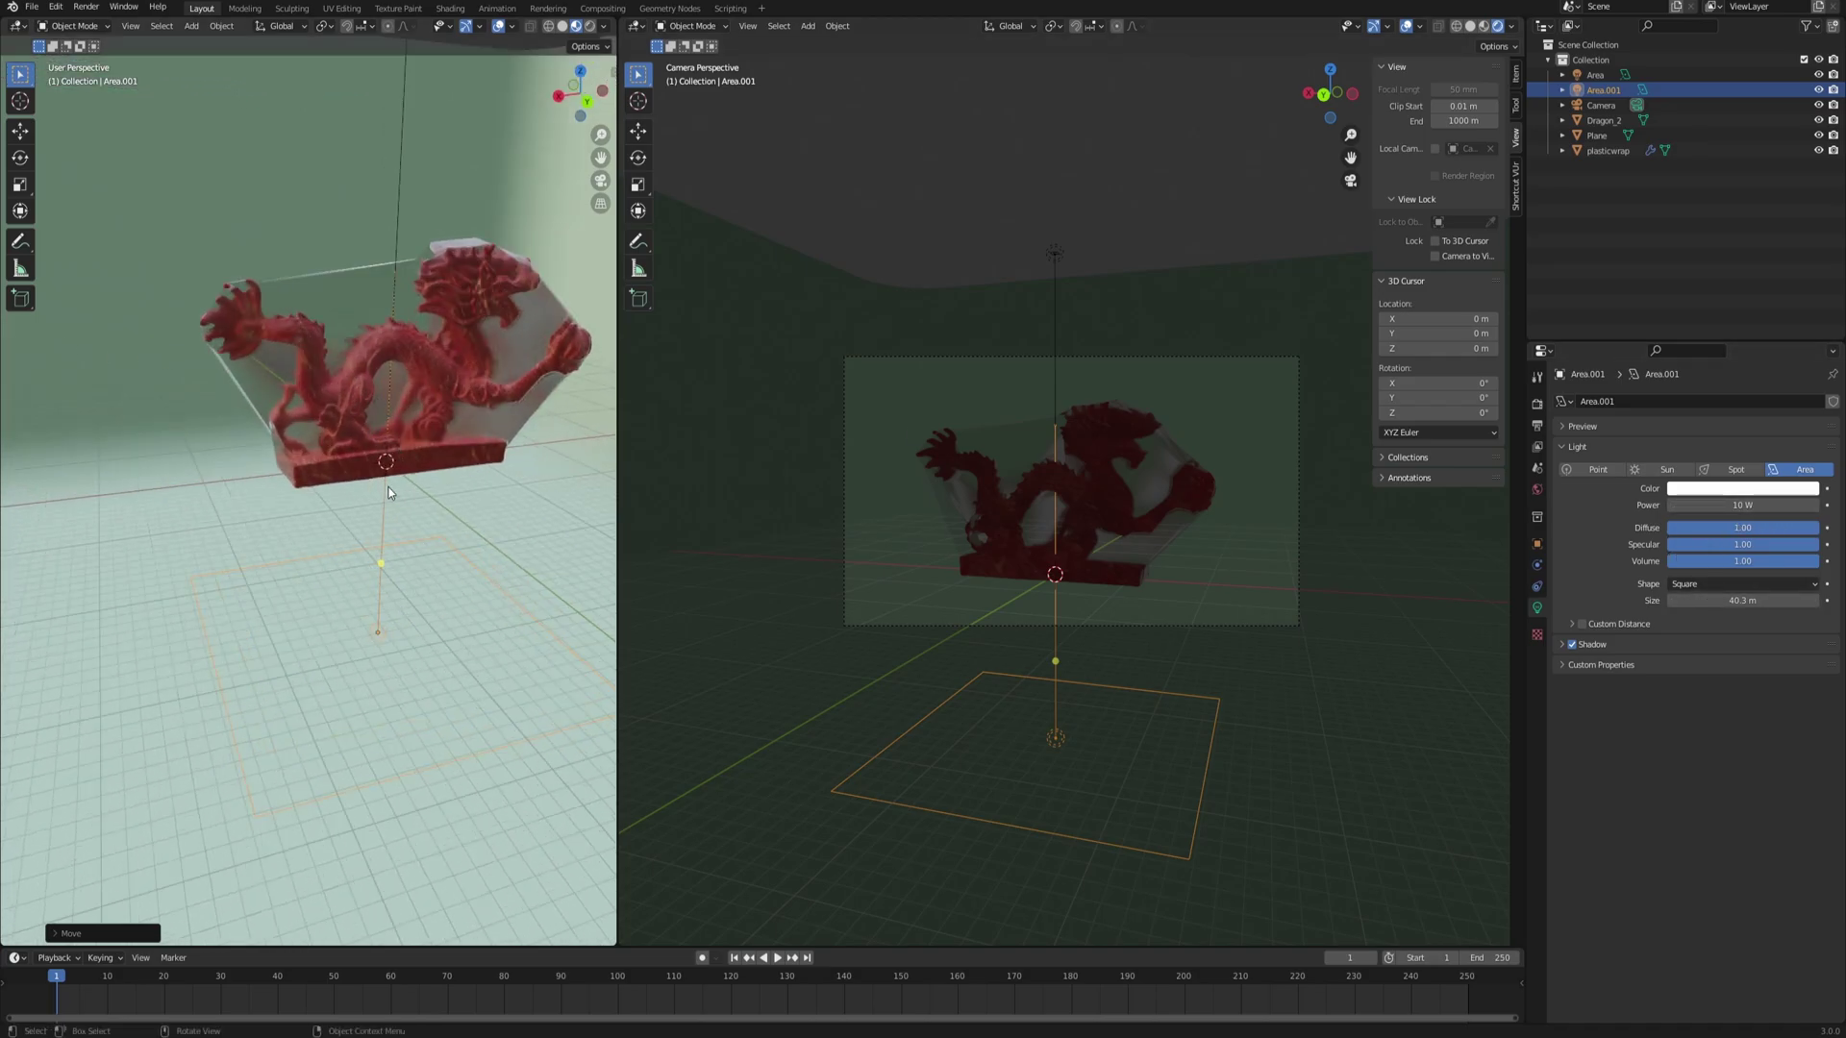
- Try a power of 20000 W on the lower area light and raise it to 40000 W
click(1739, 508)
text(2)
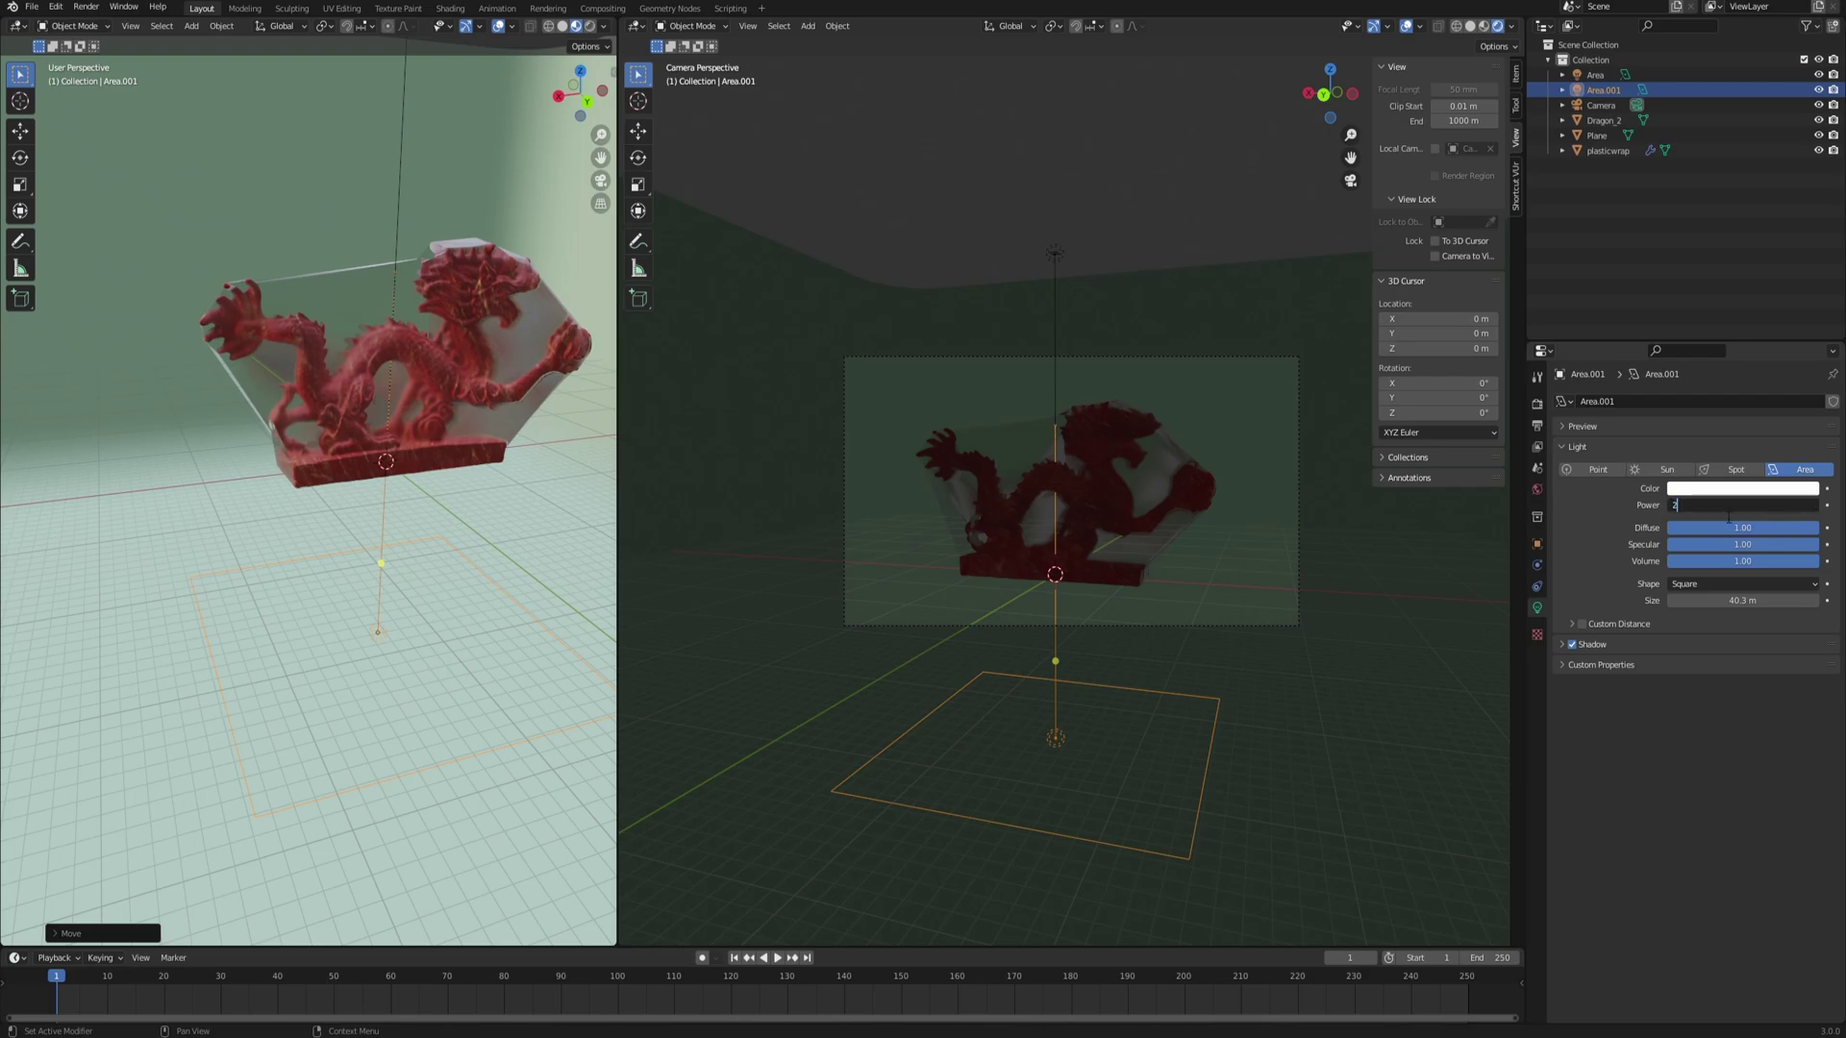
text(0000)
key(Return)
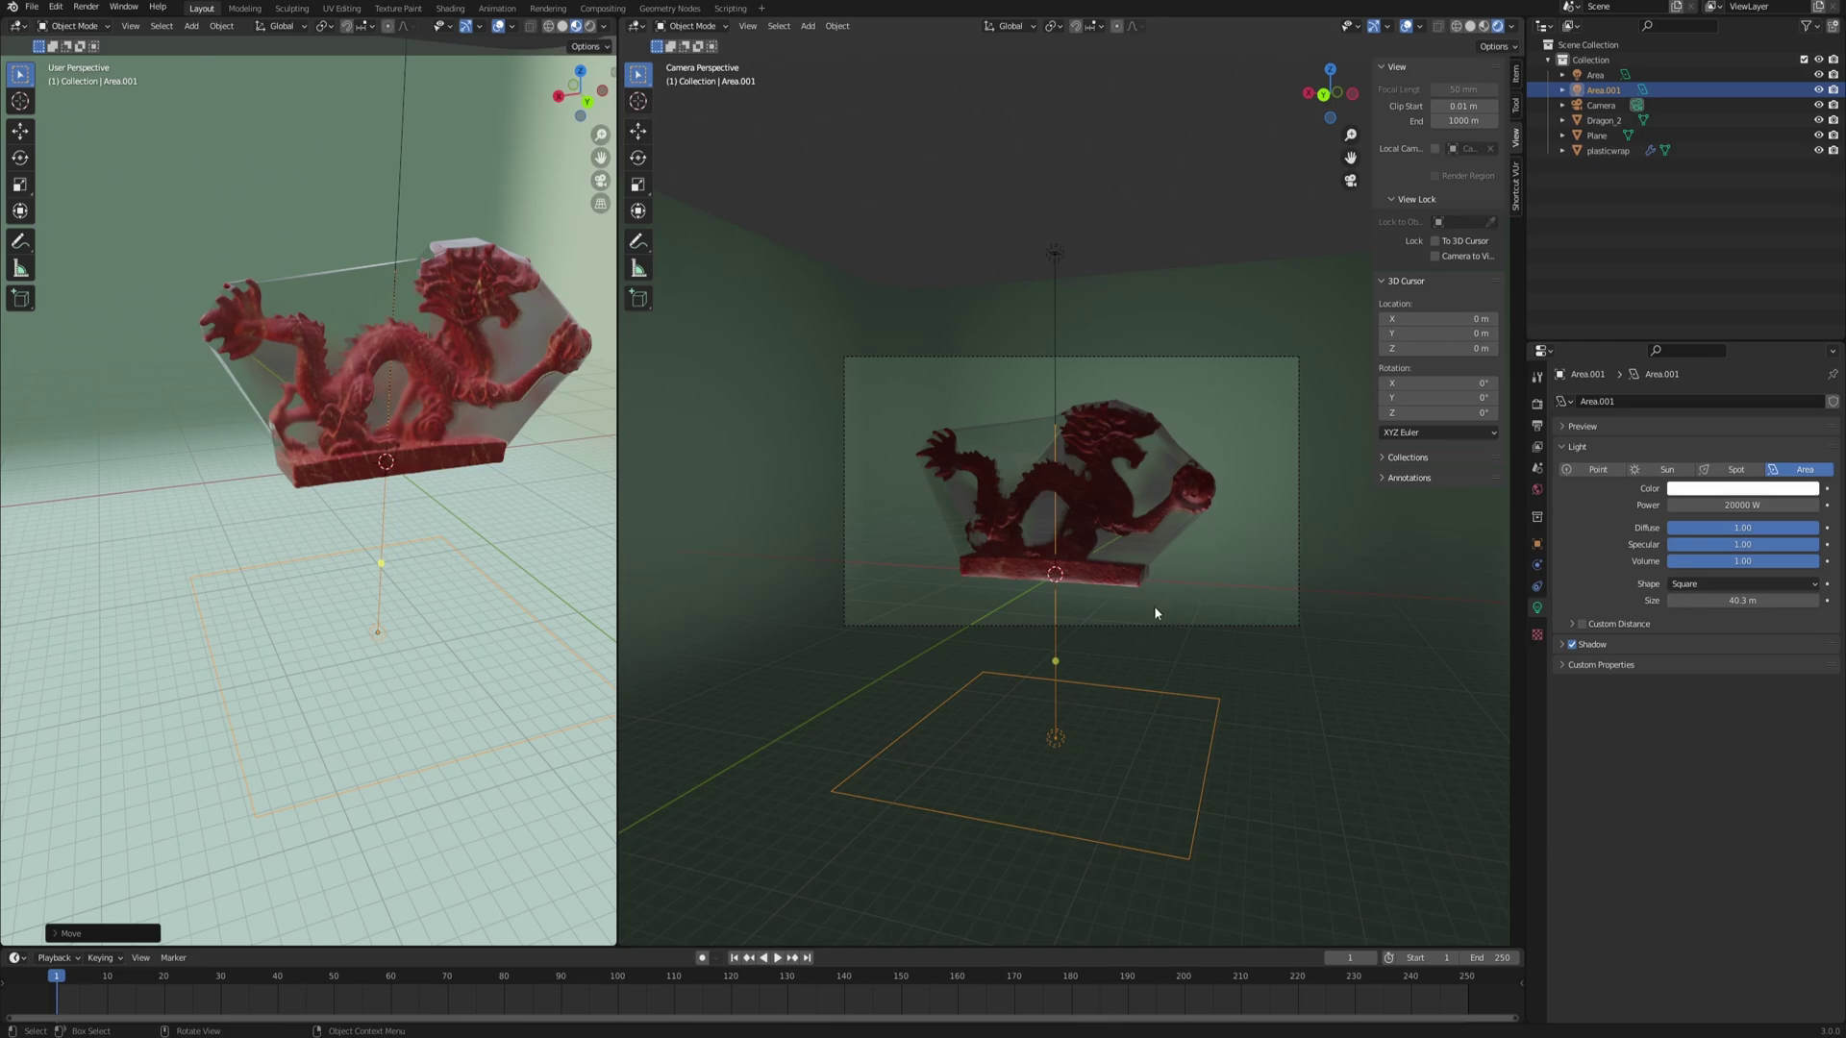
click(1730, 505)
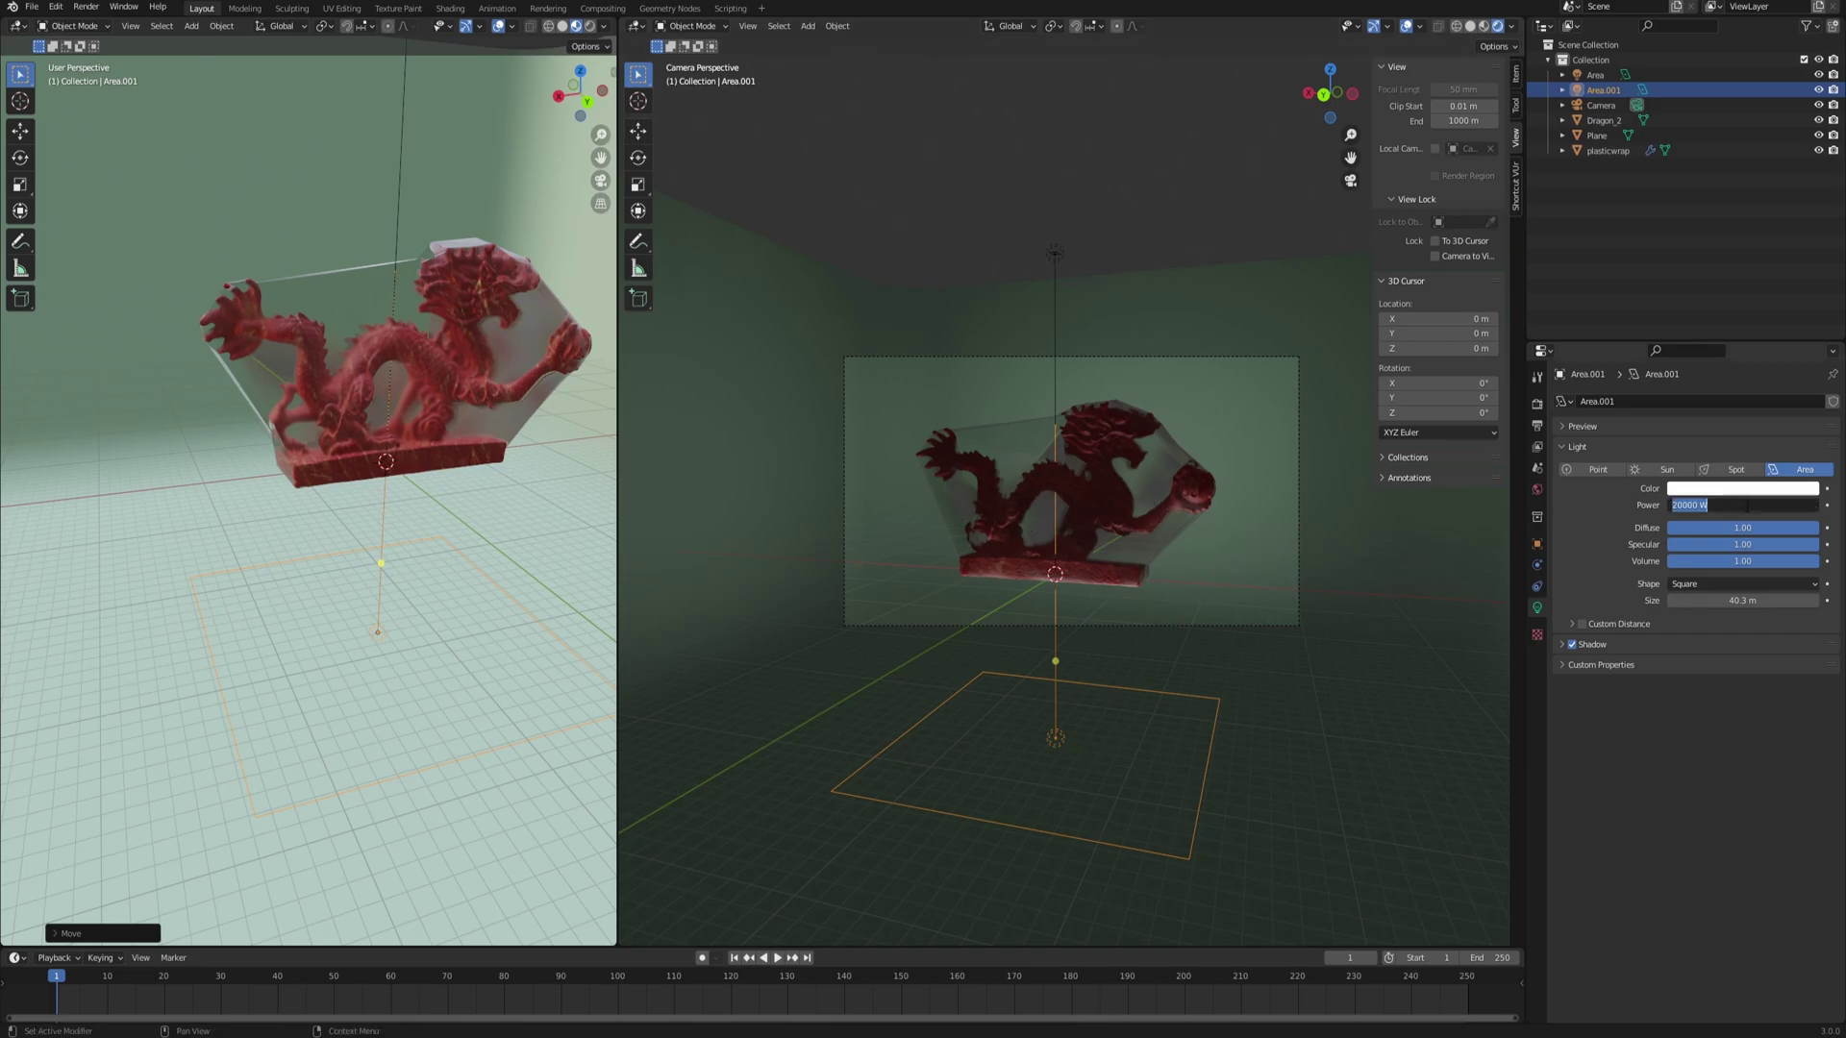
text(40000)
key(Return)
- Scale the upper area light up to about 46.5 times its size and set its power to 4000 W
click(1056, 252)
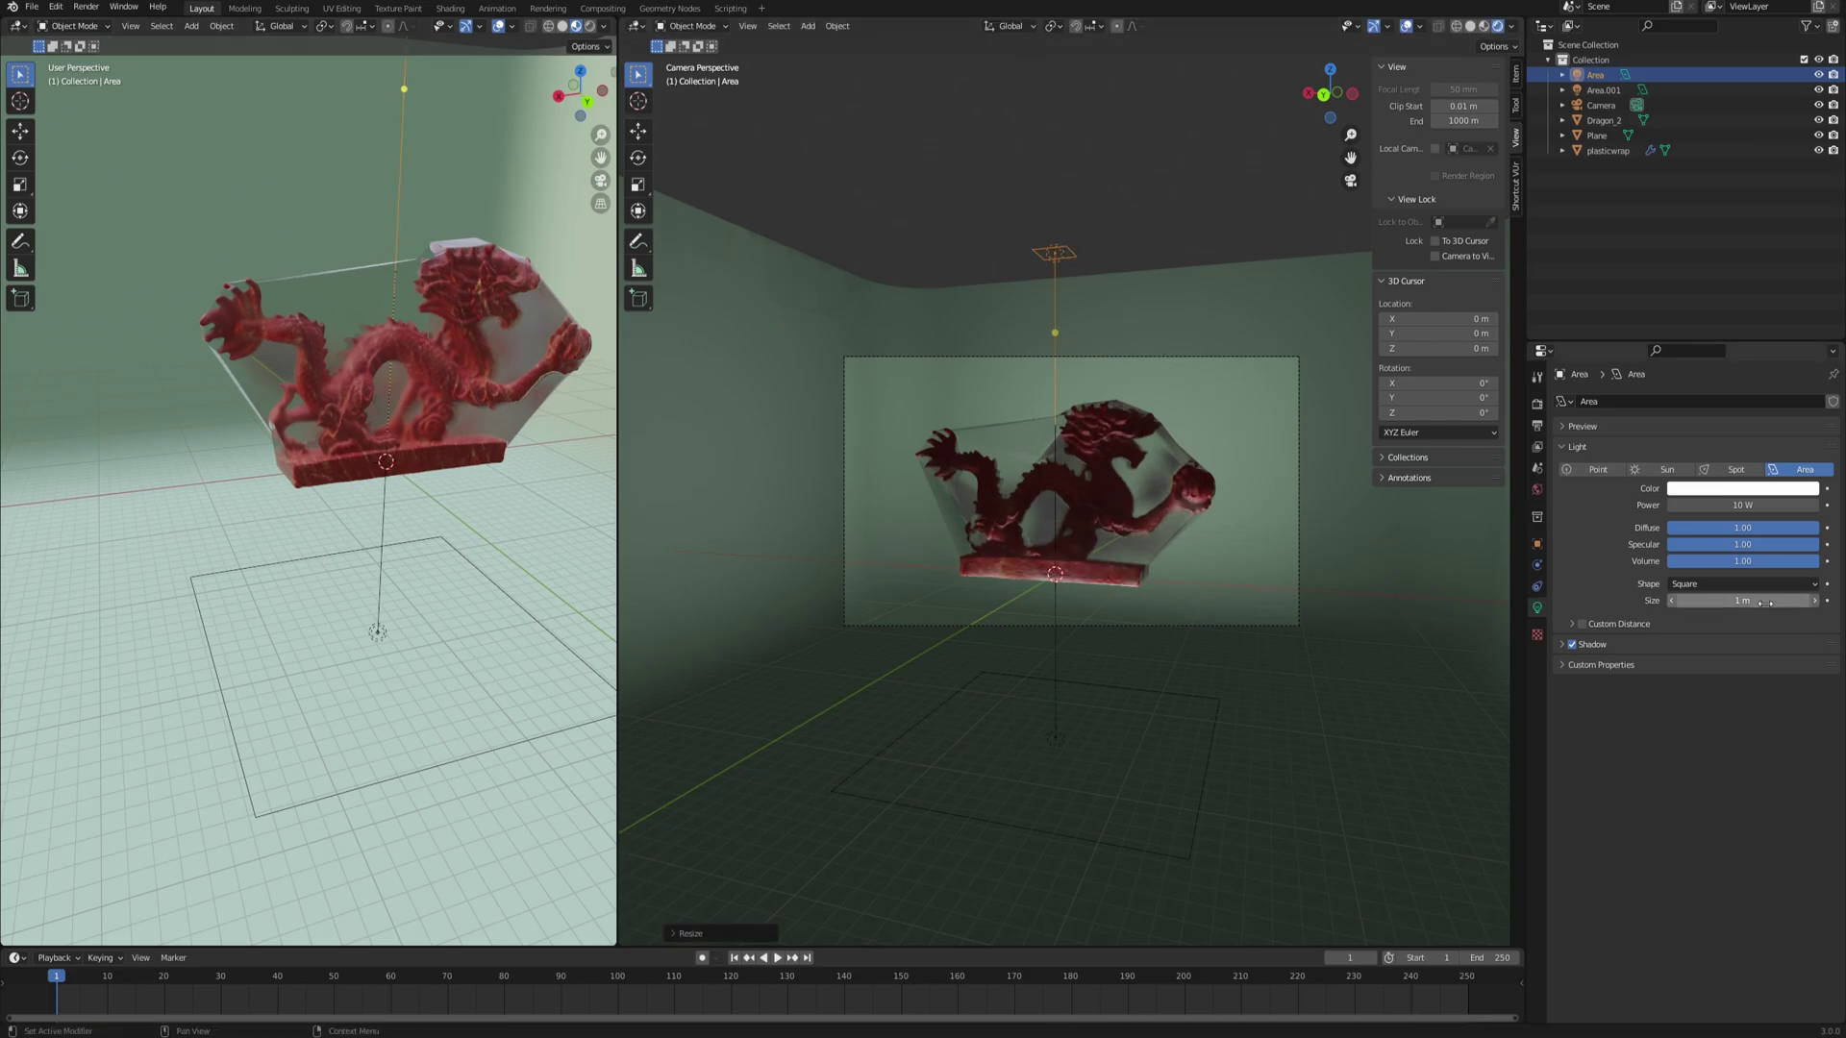
key(s)
click(1177, 421)
click(1742, 505)
text(40)
text(00)
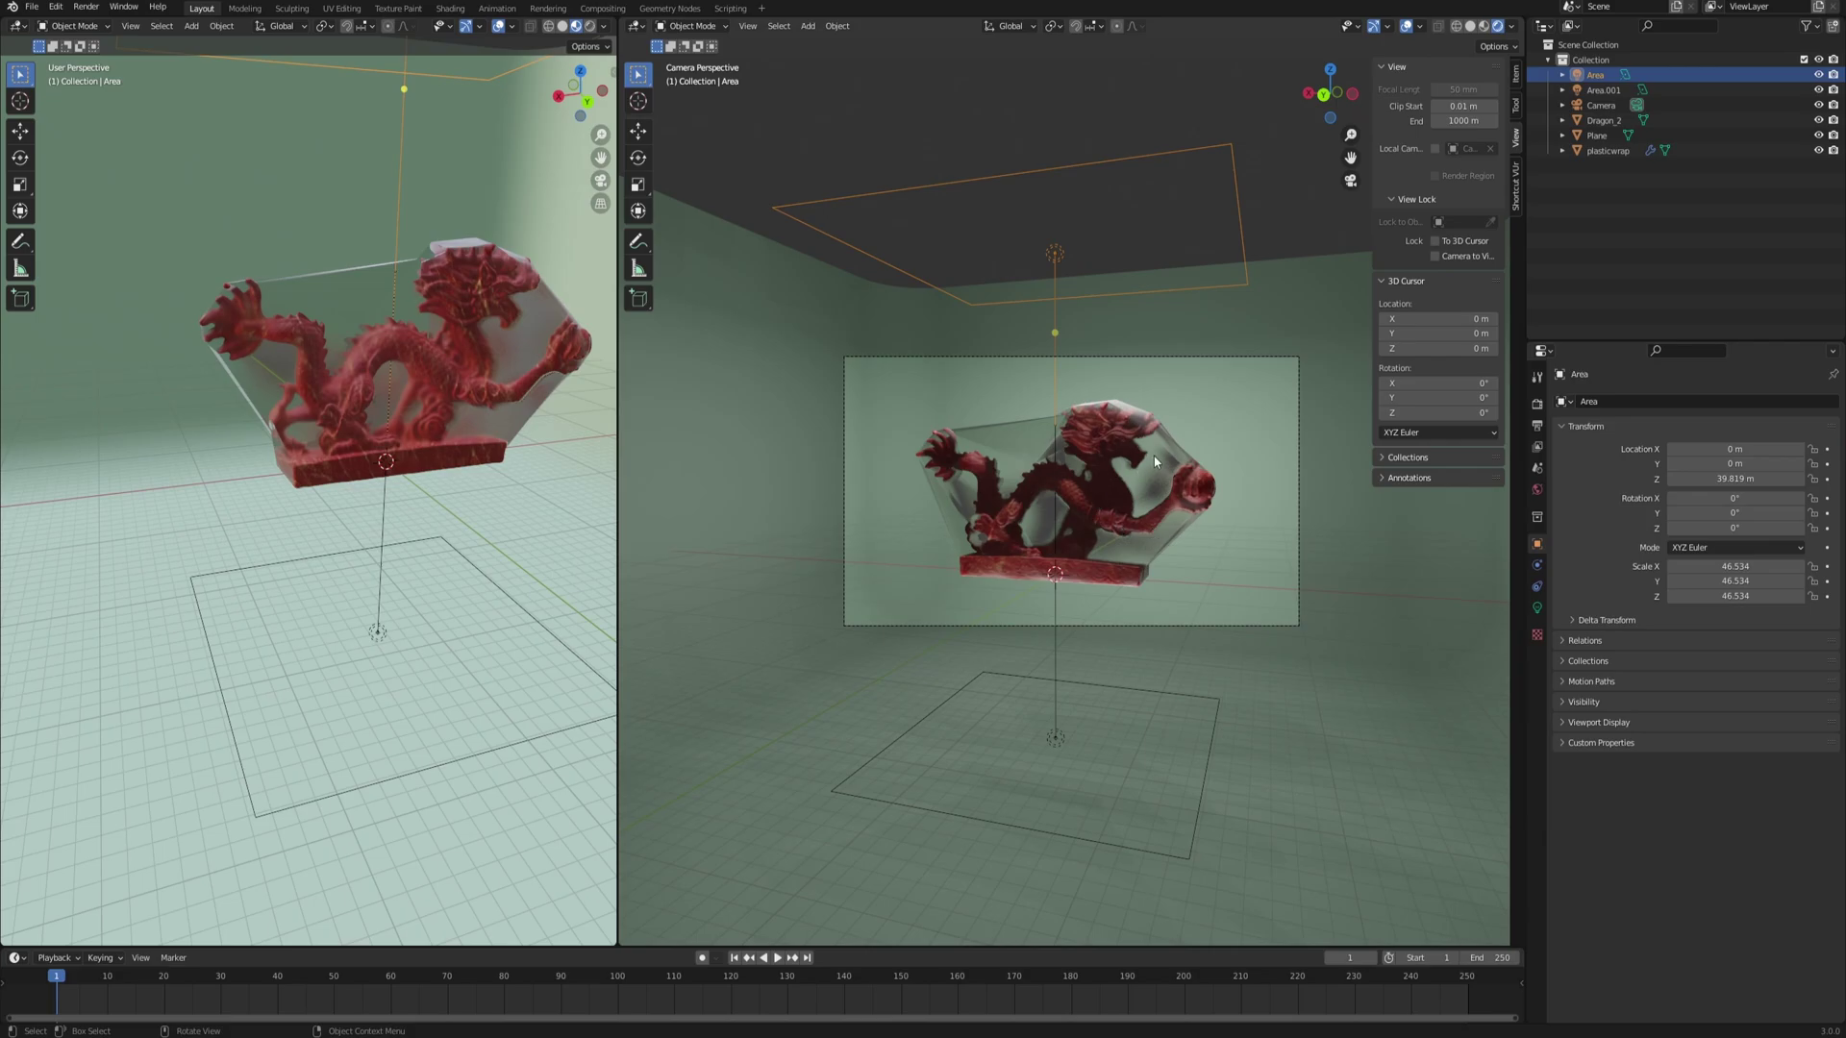
scroll(1151, 456, up, 4)
scroll(1040, 452, down, 2)
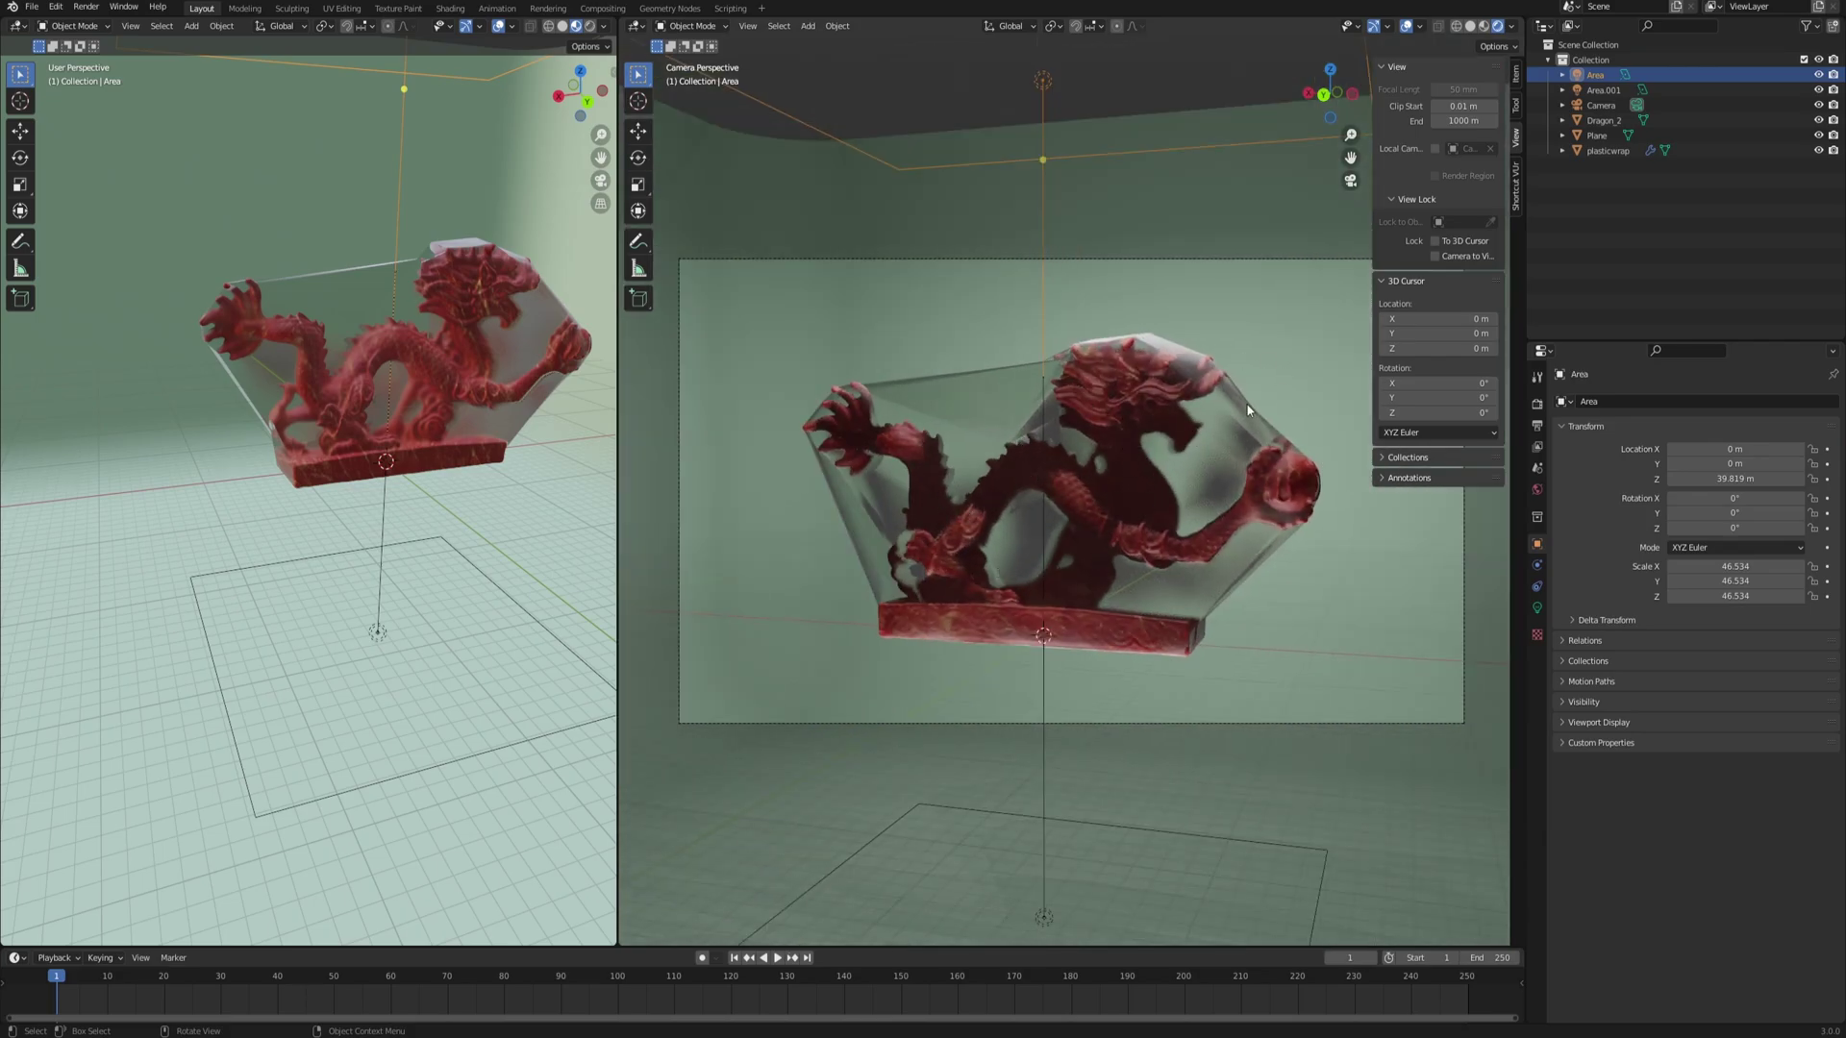
- Set the shadow mode of the plastic wrap's material to None
click(1181, 463)
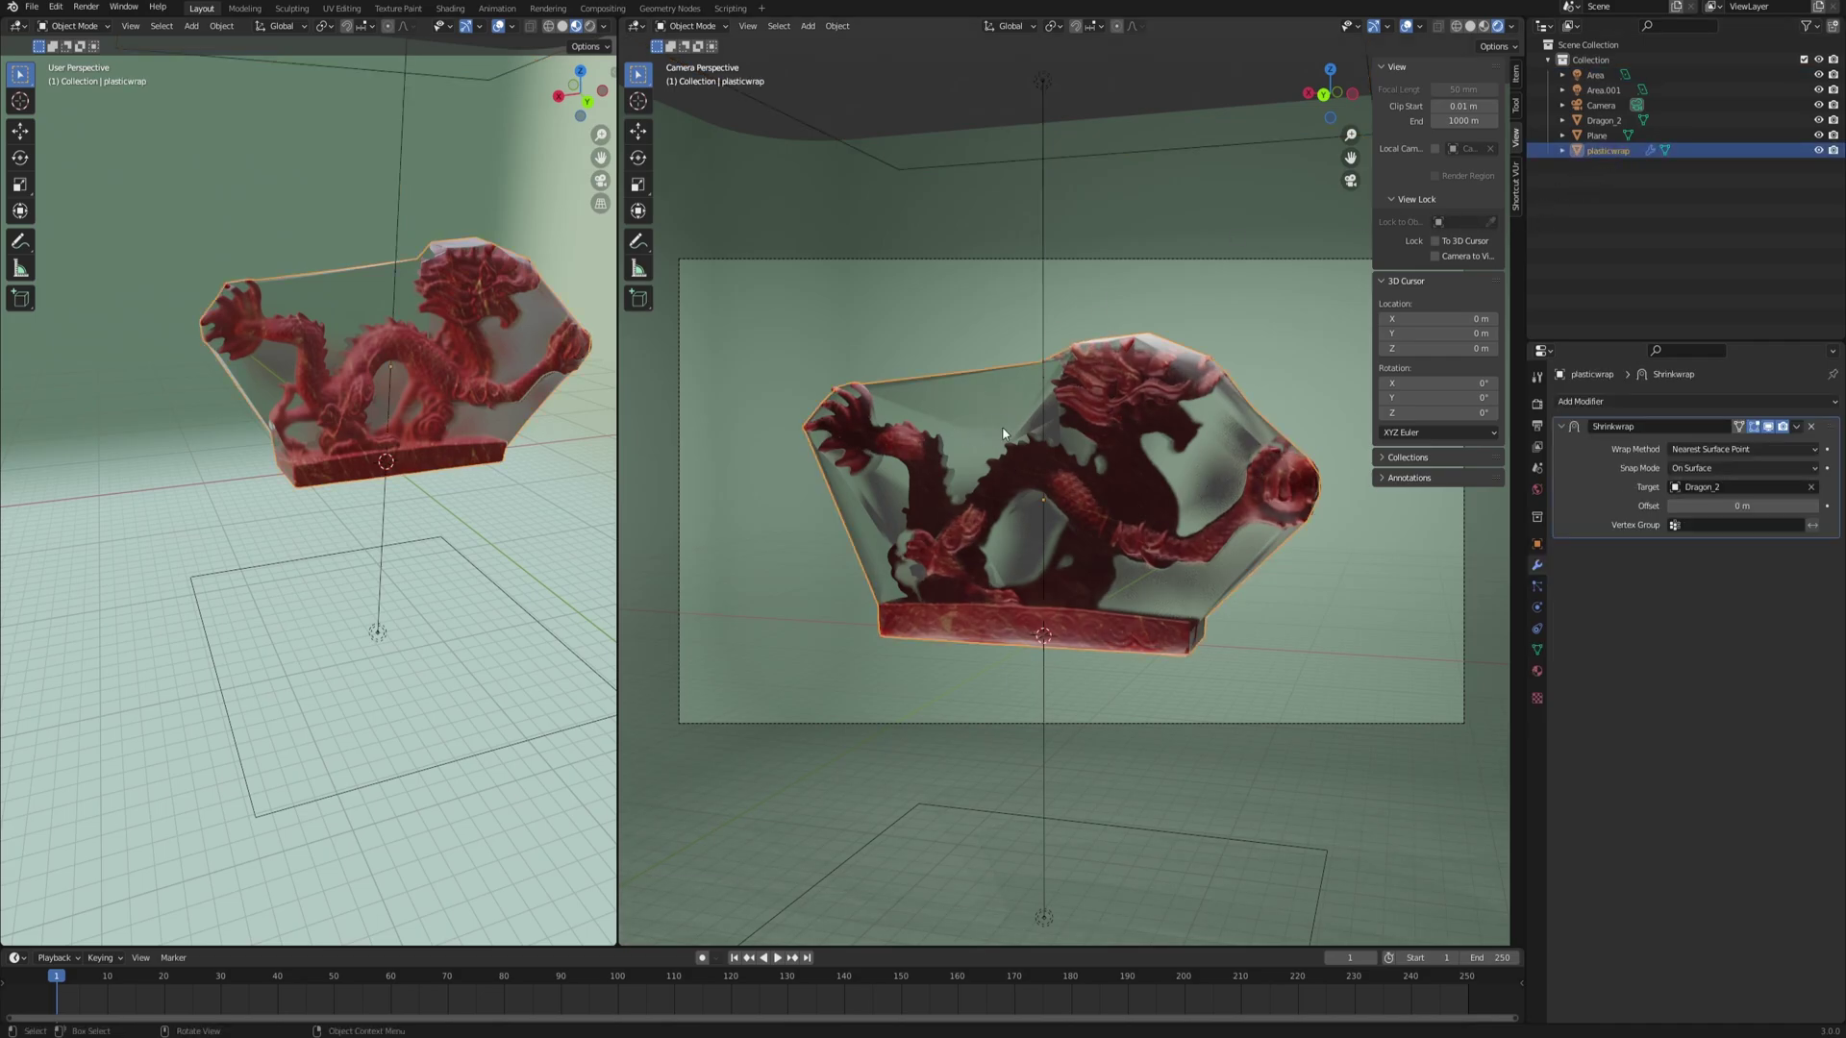
click(1537, 671)
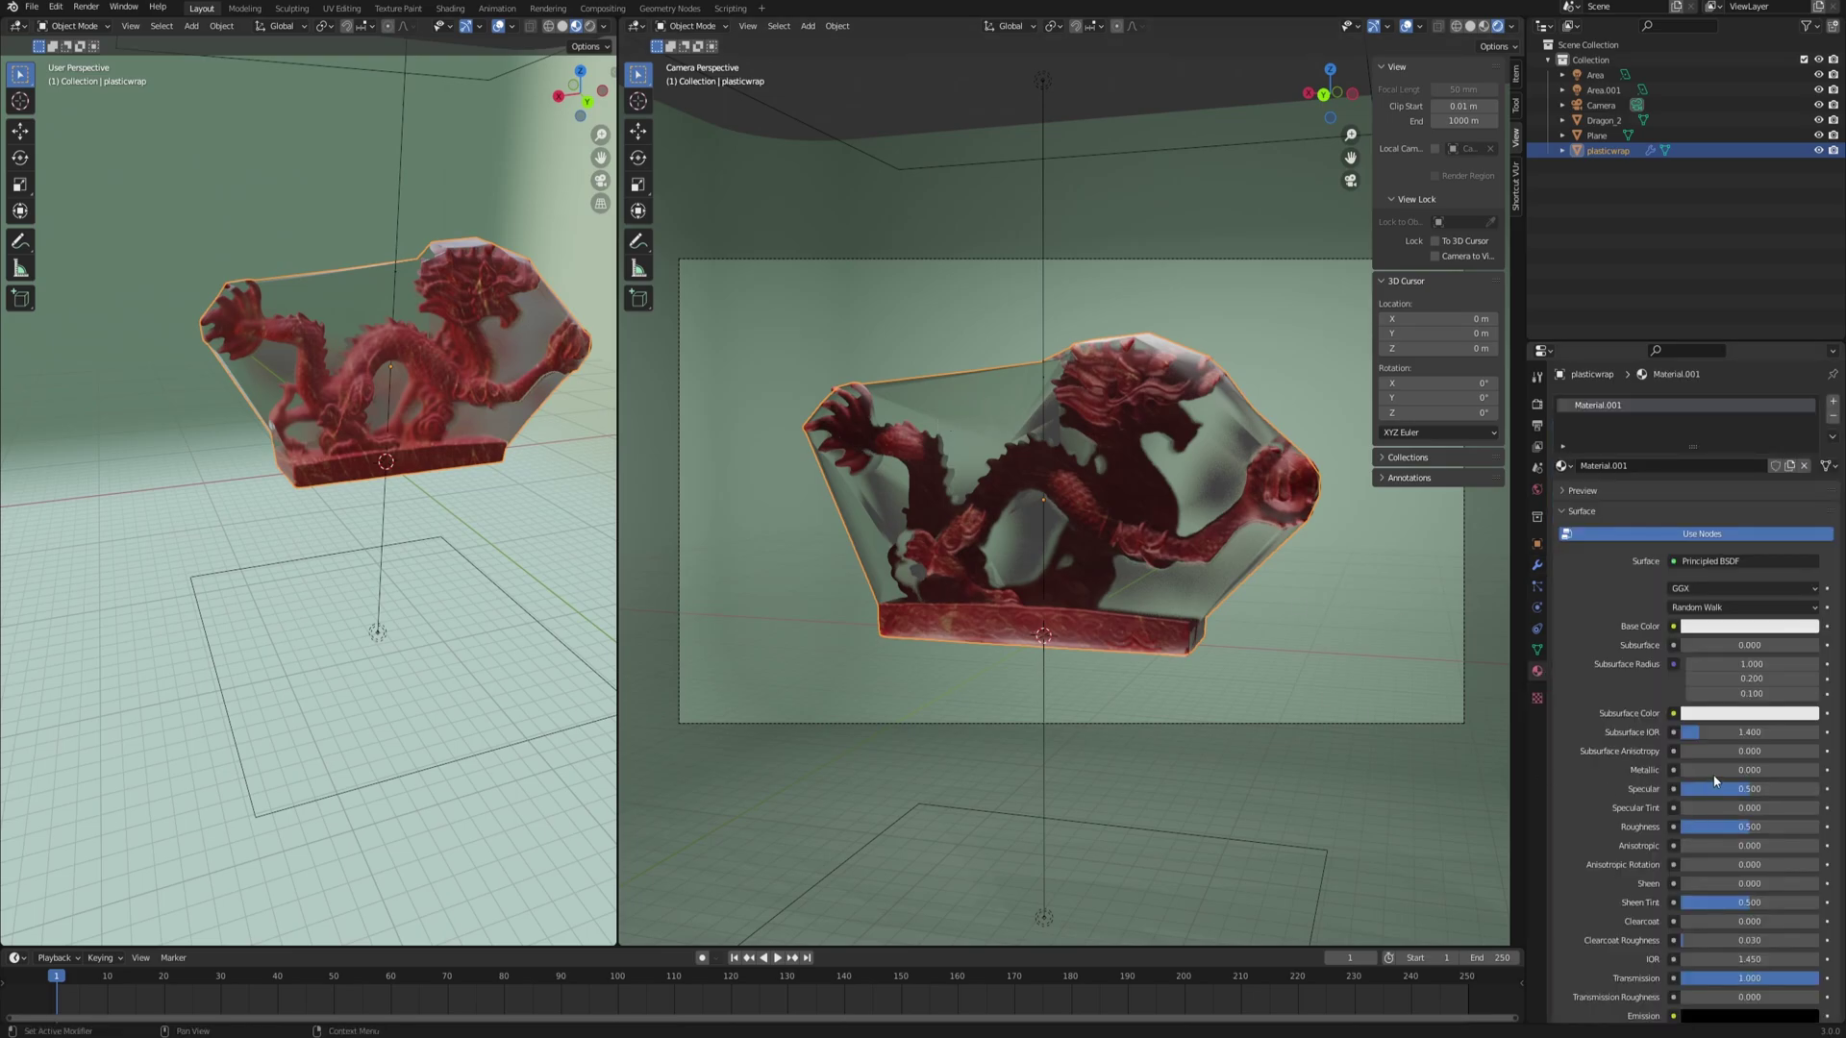
scroll(1653, 759, down, 10)
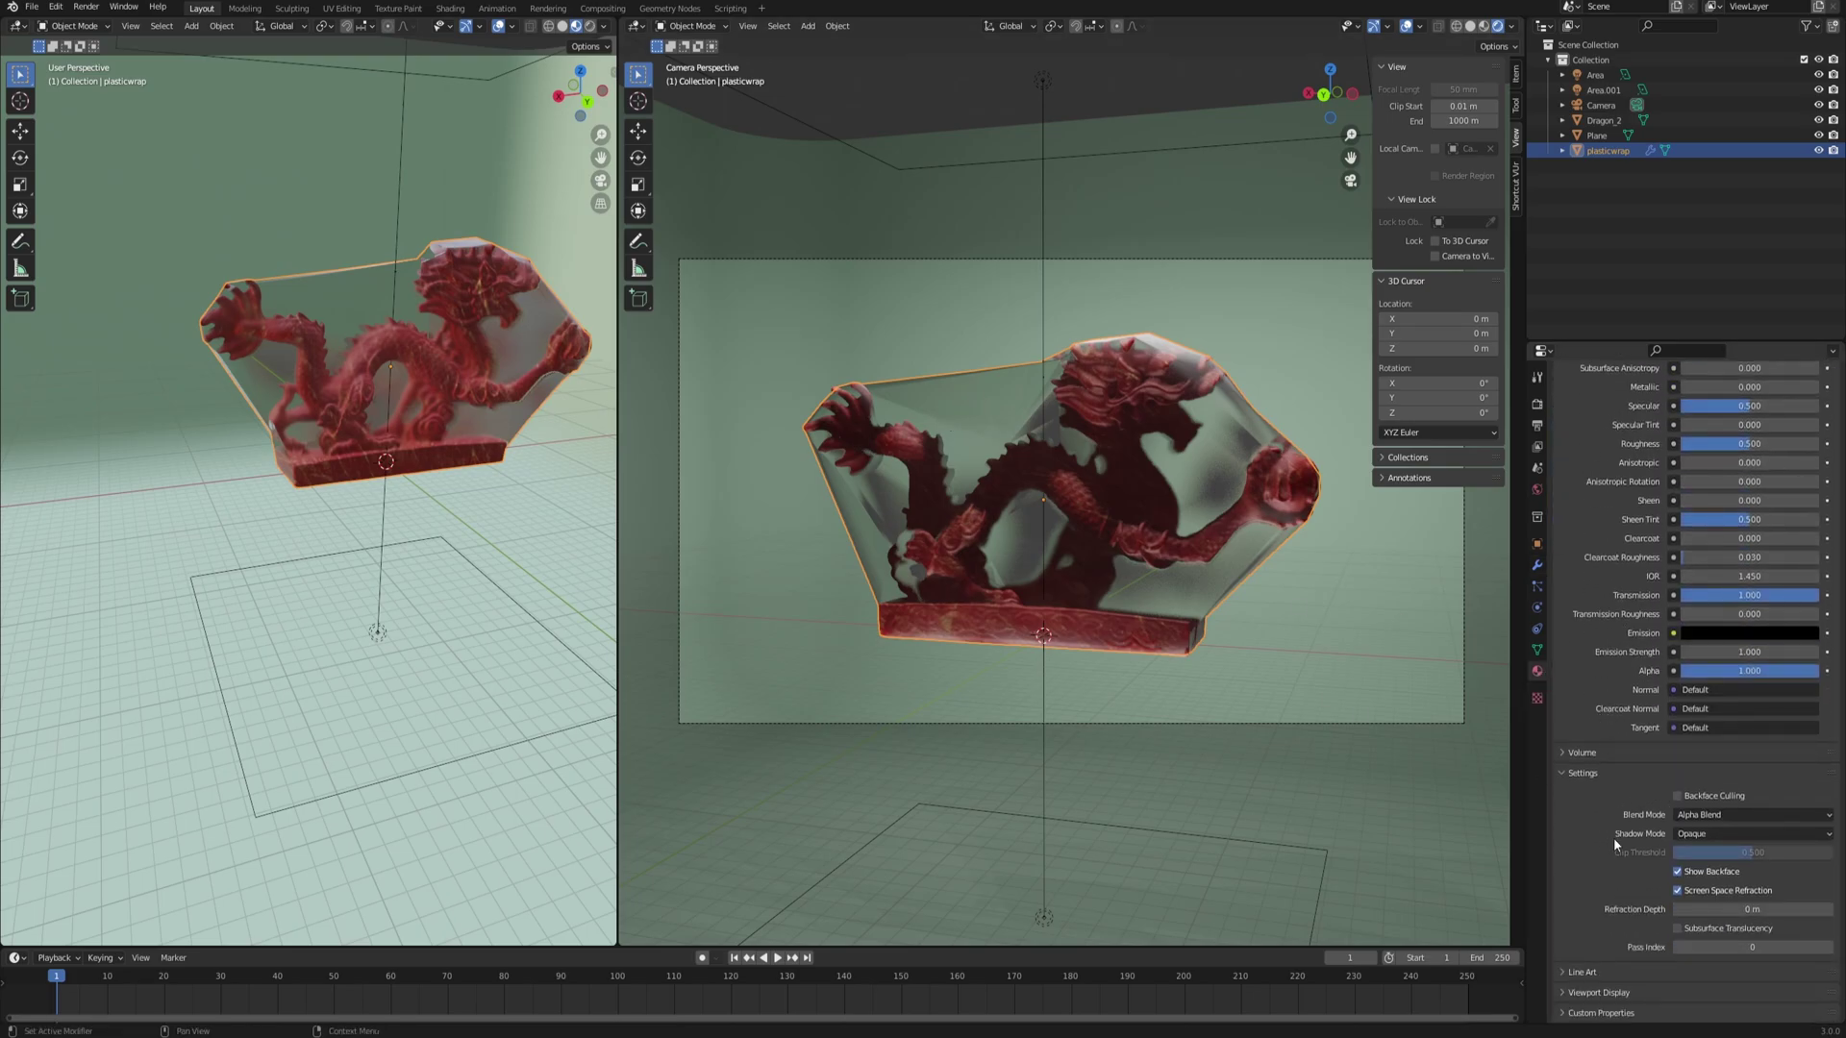
click(1676, 834)
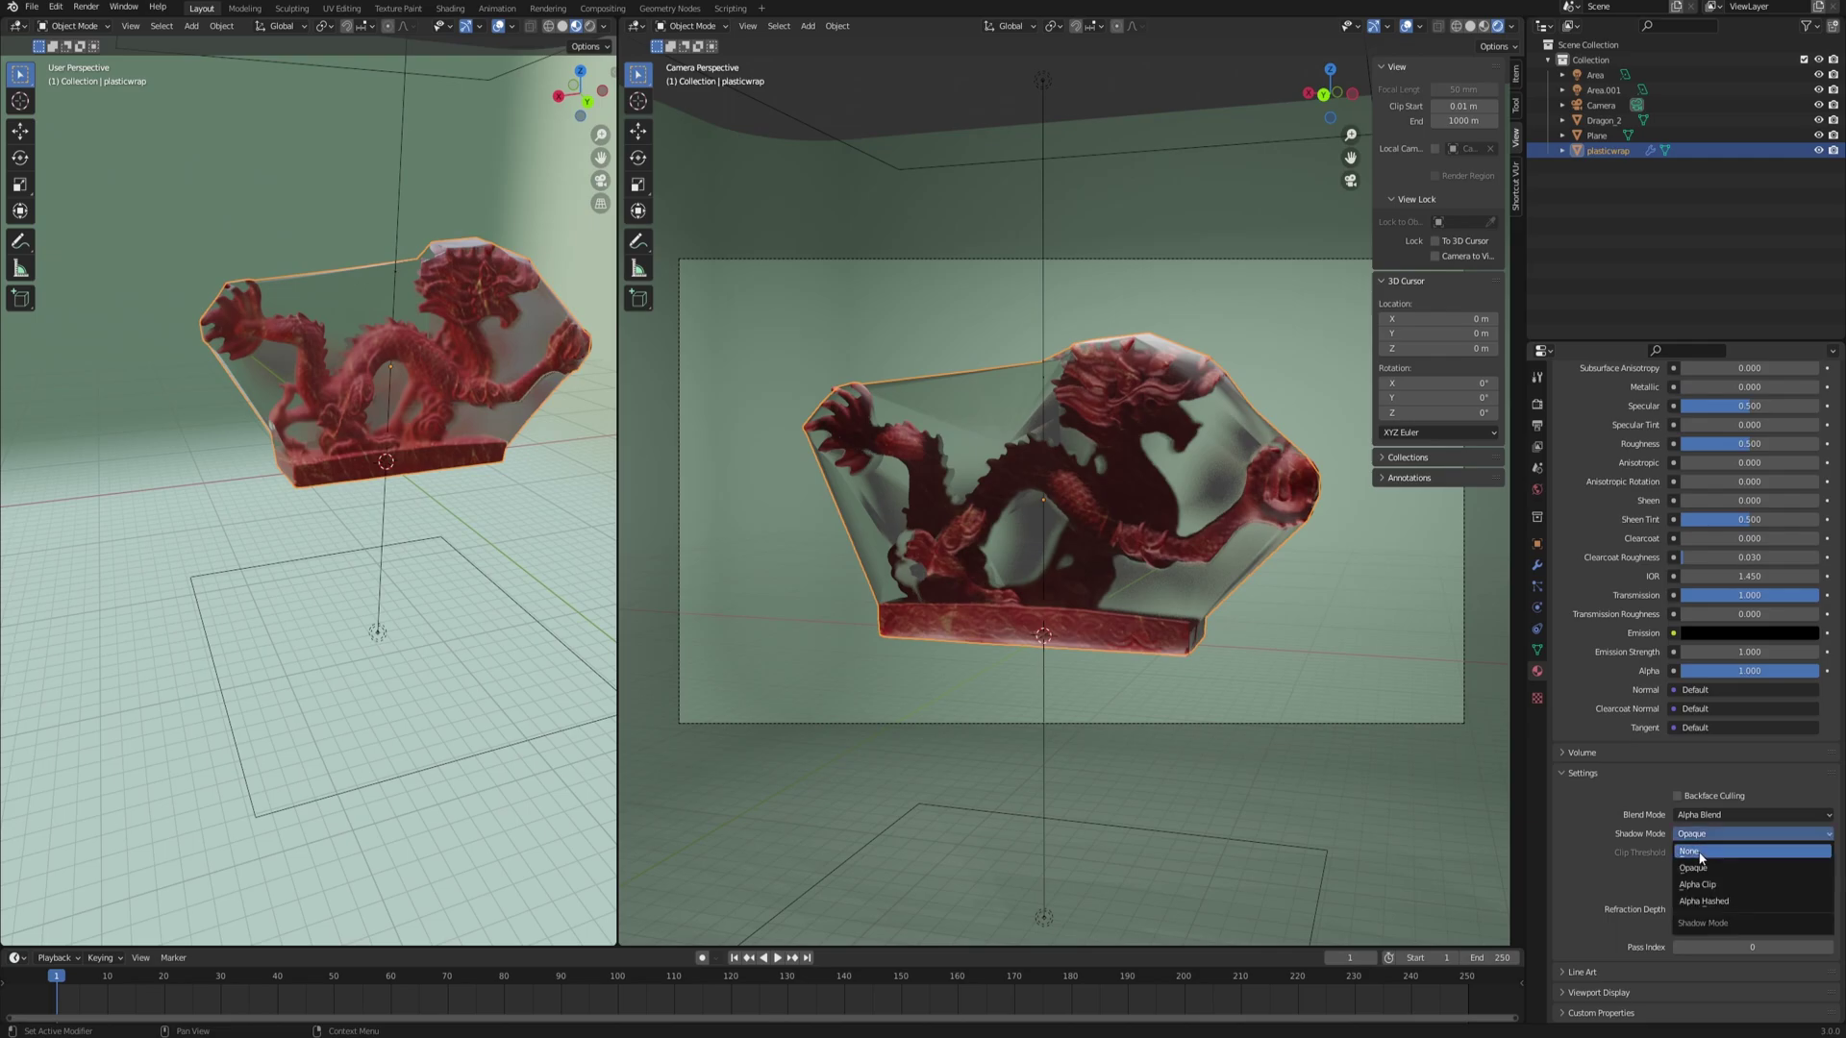
click(1697, 854)
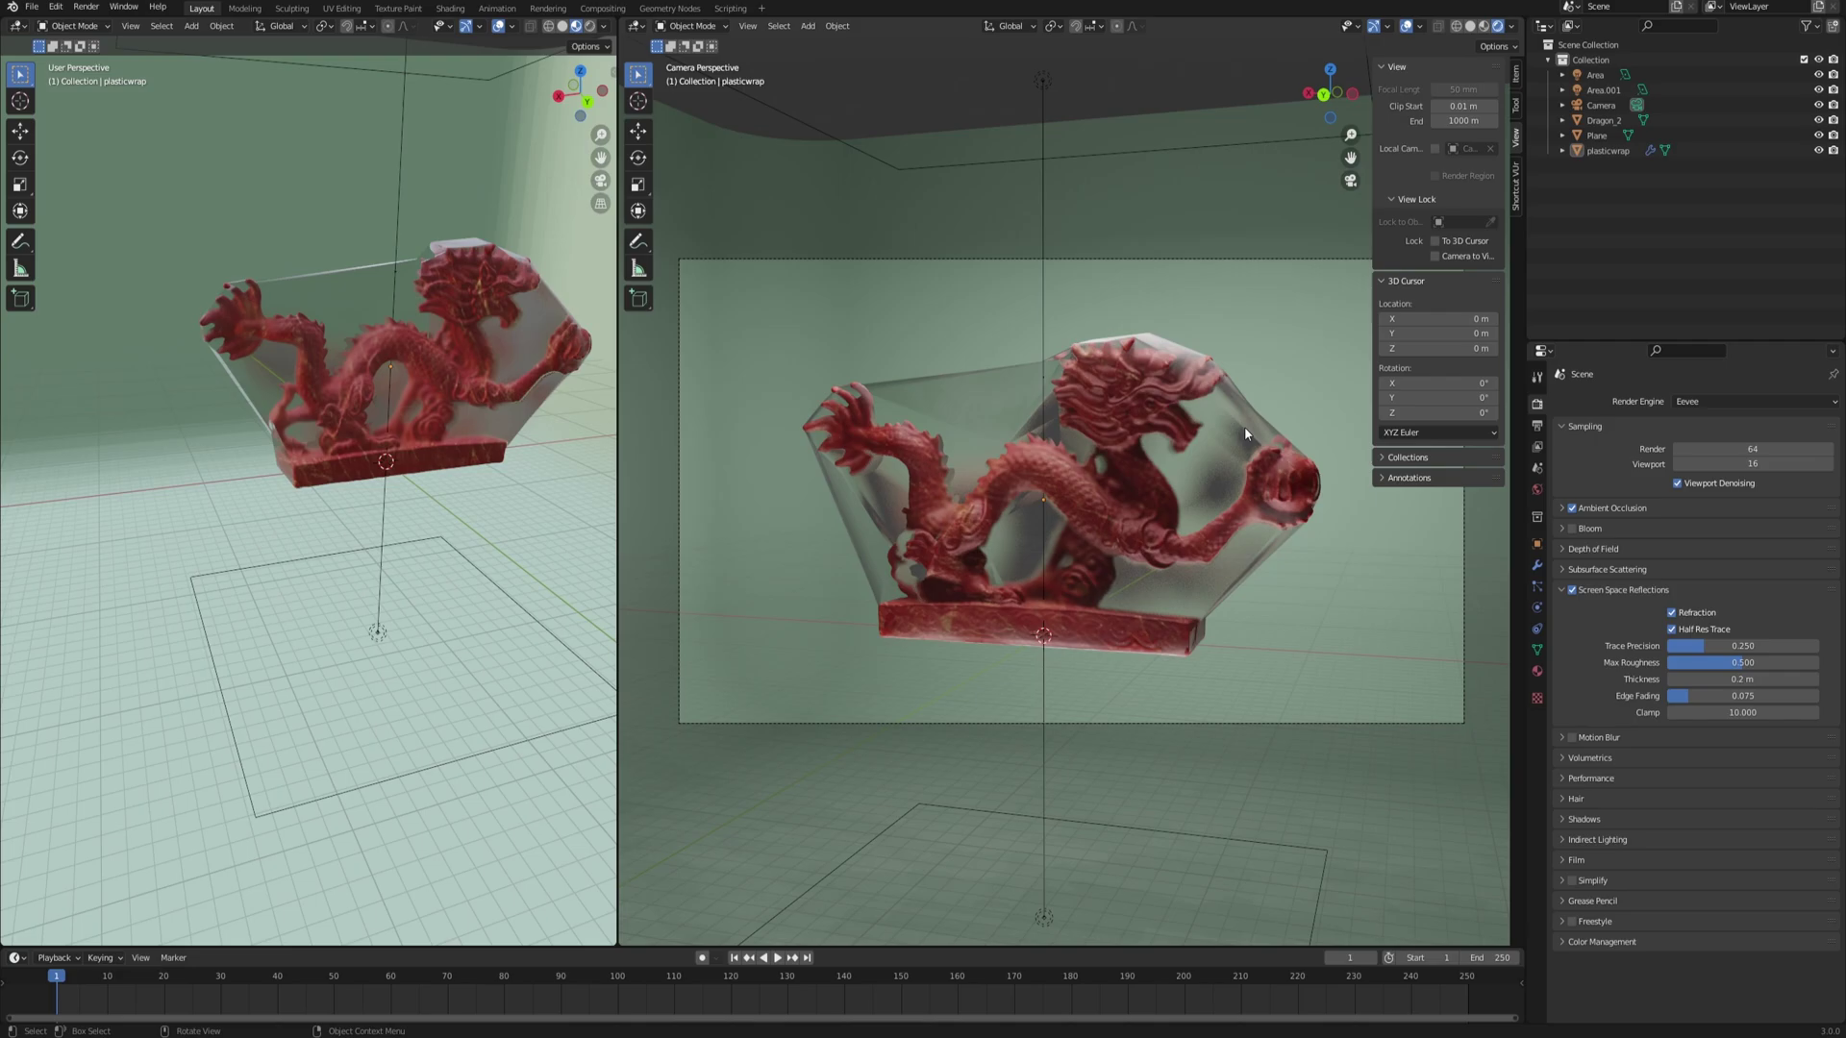
- Turn the free perspective viewport into a Shader Editor for the plastic wrap's material and lower its alpha to 0.409
middle_drag(355, 414, 409, 416)
click(995, 394)
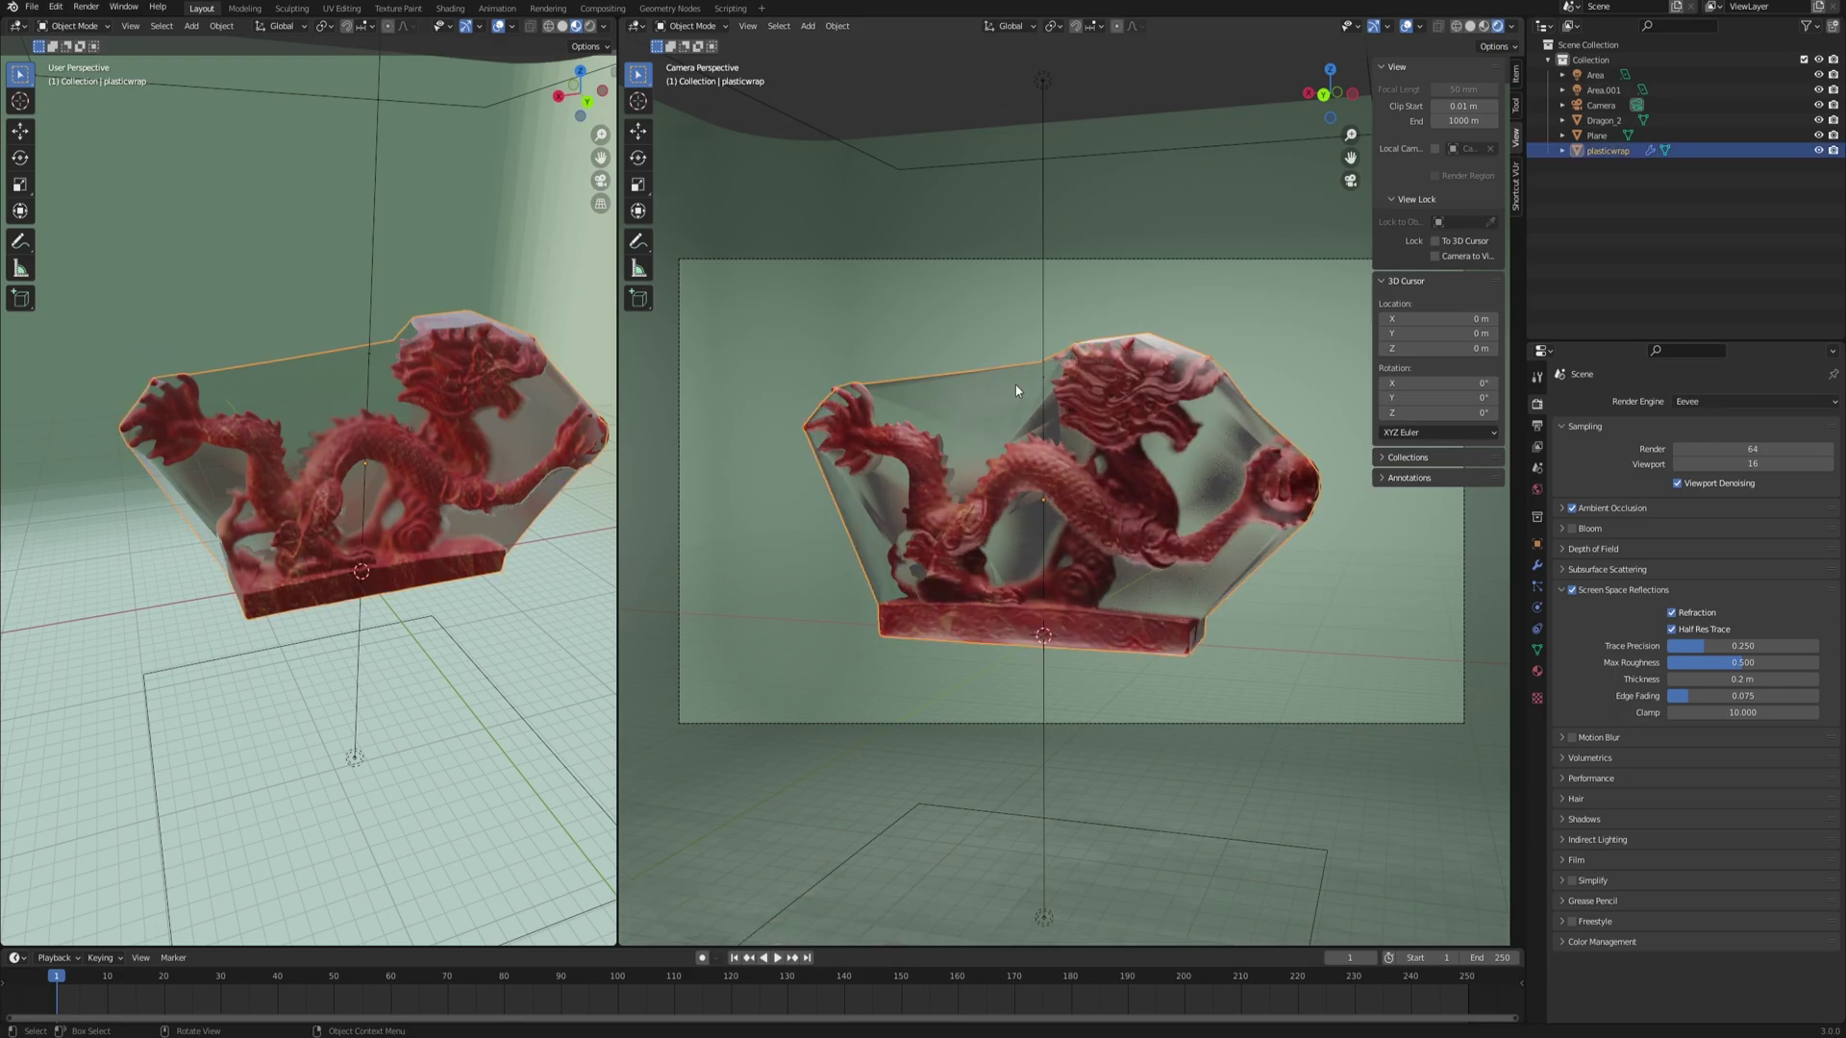
click(18, 26)
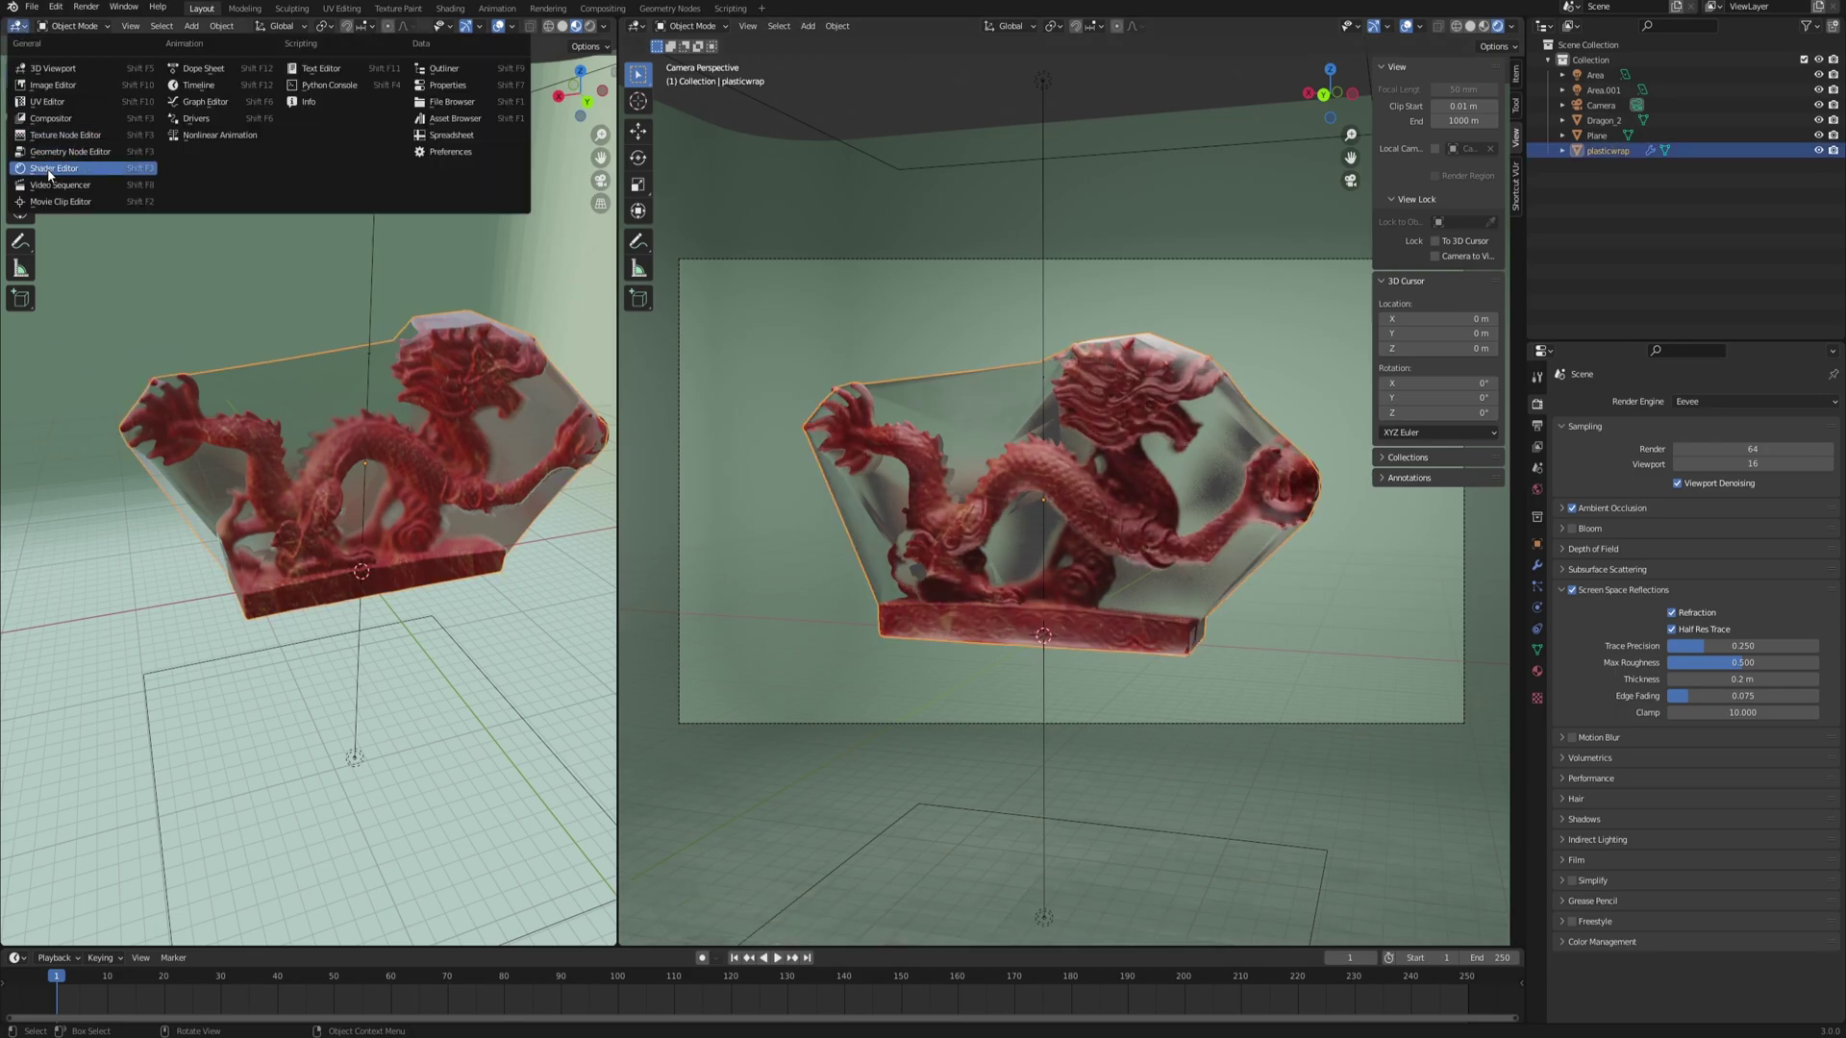
click(130, 168)
key(Home)
middle_drag(360, 647, 450, 622)
scroll(450, 622, up, 3)
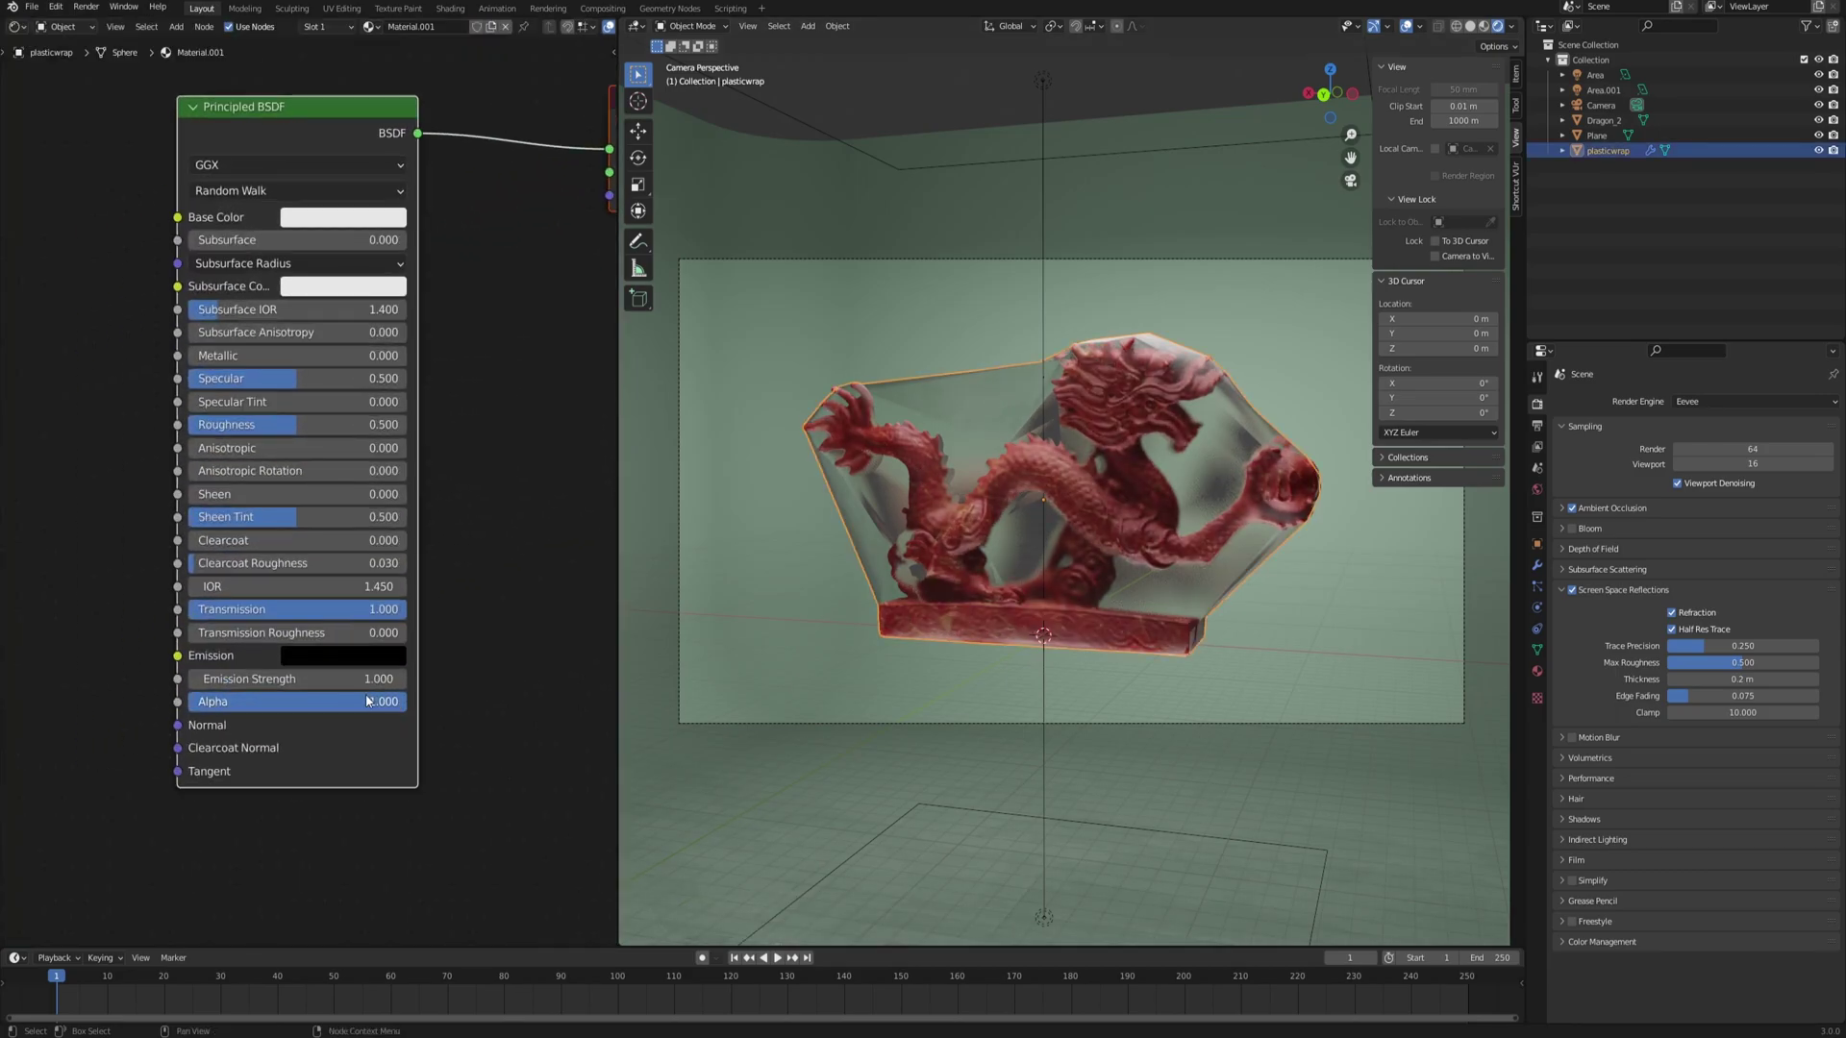
drag(379, 702, 240, 700)
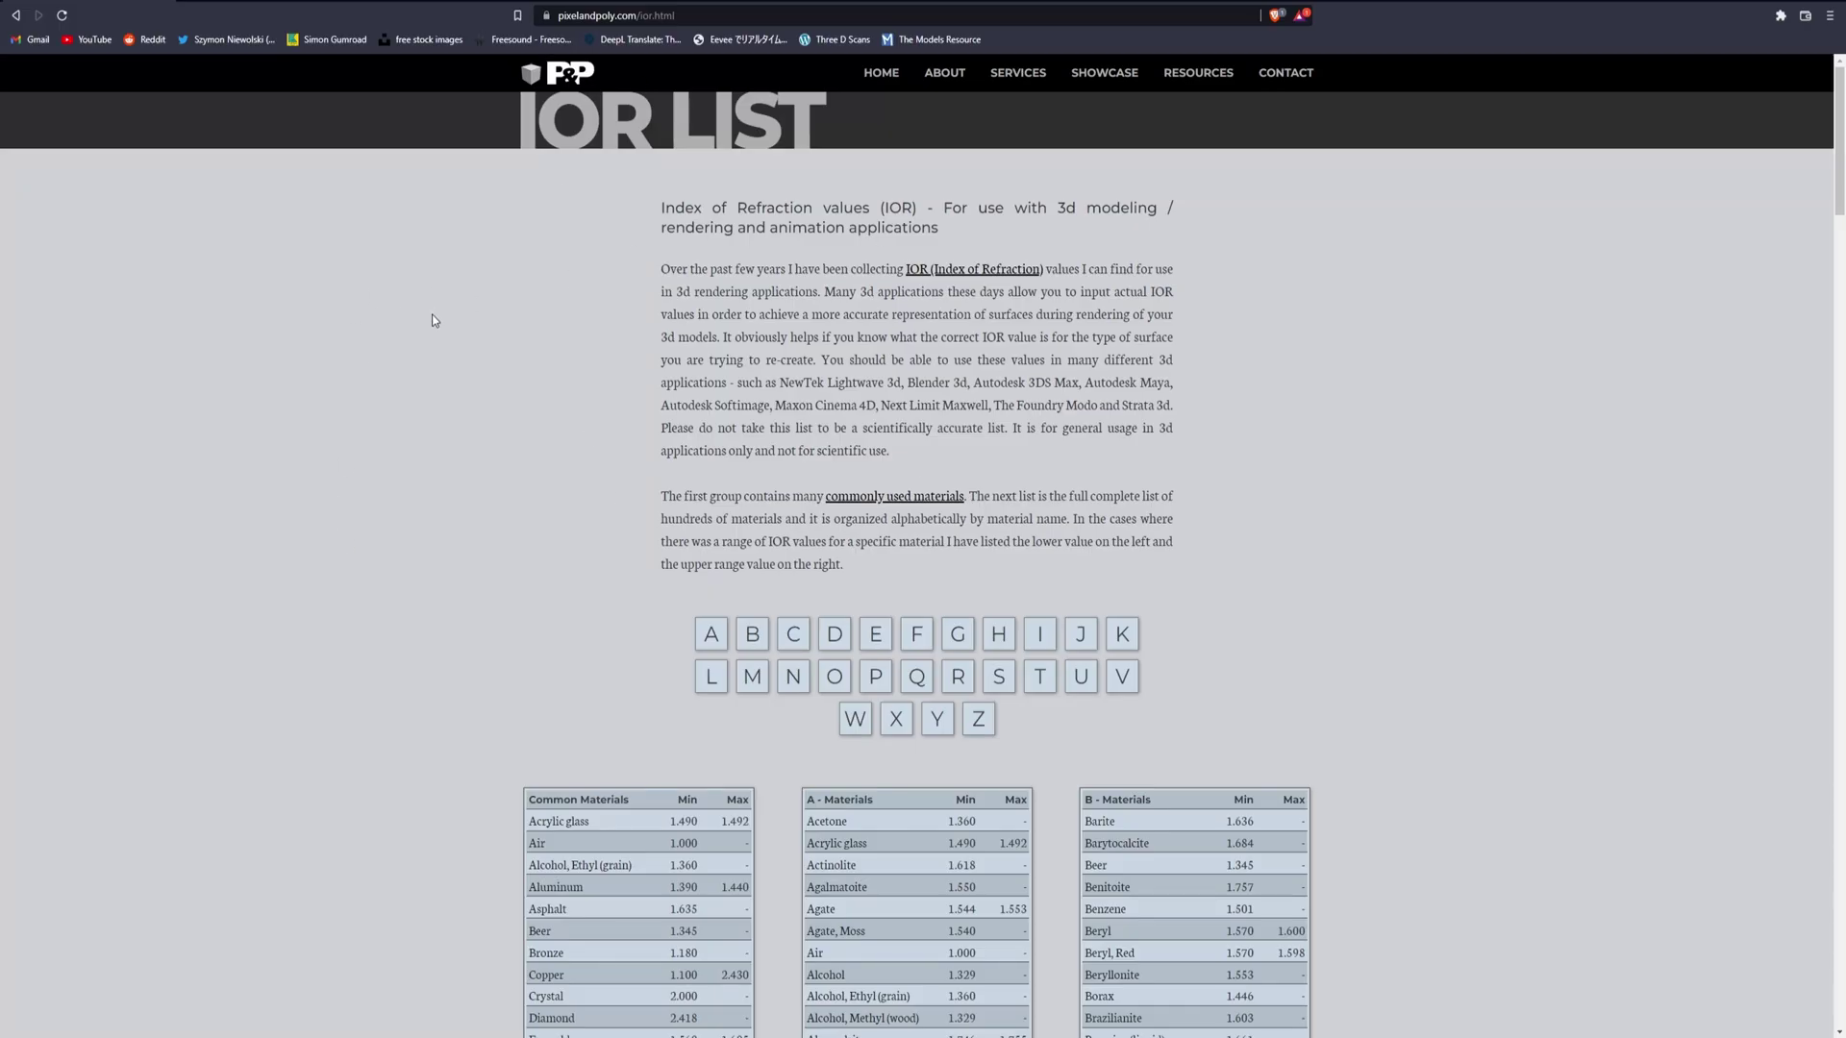
- Switch to the browser and look up plastic among the common materials in the pixelandpoly.com IOR list
scroll(538, 519, down, 3)
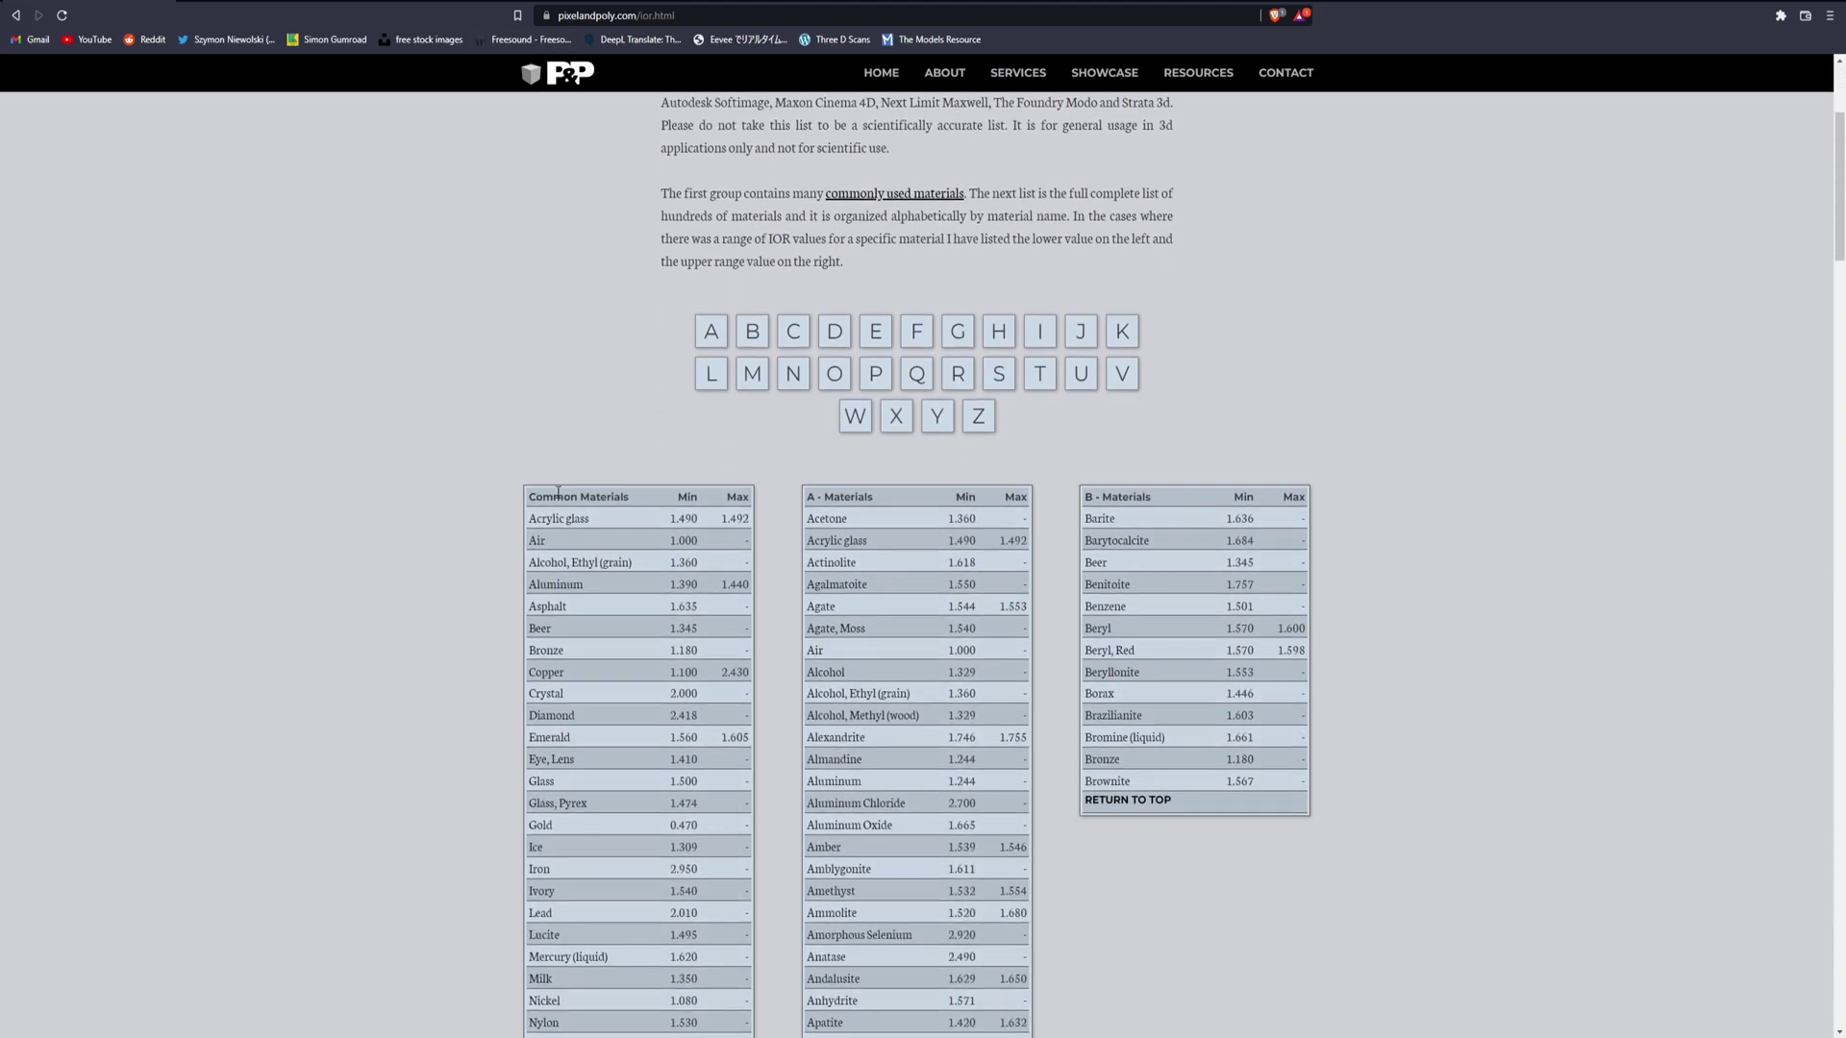
scroll(716, 521, down, 7)
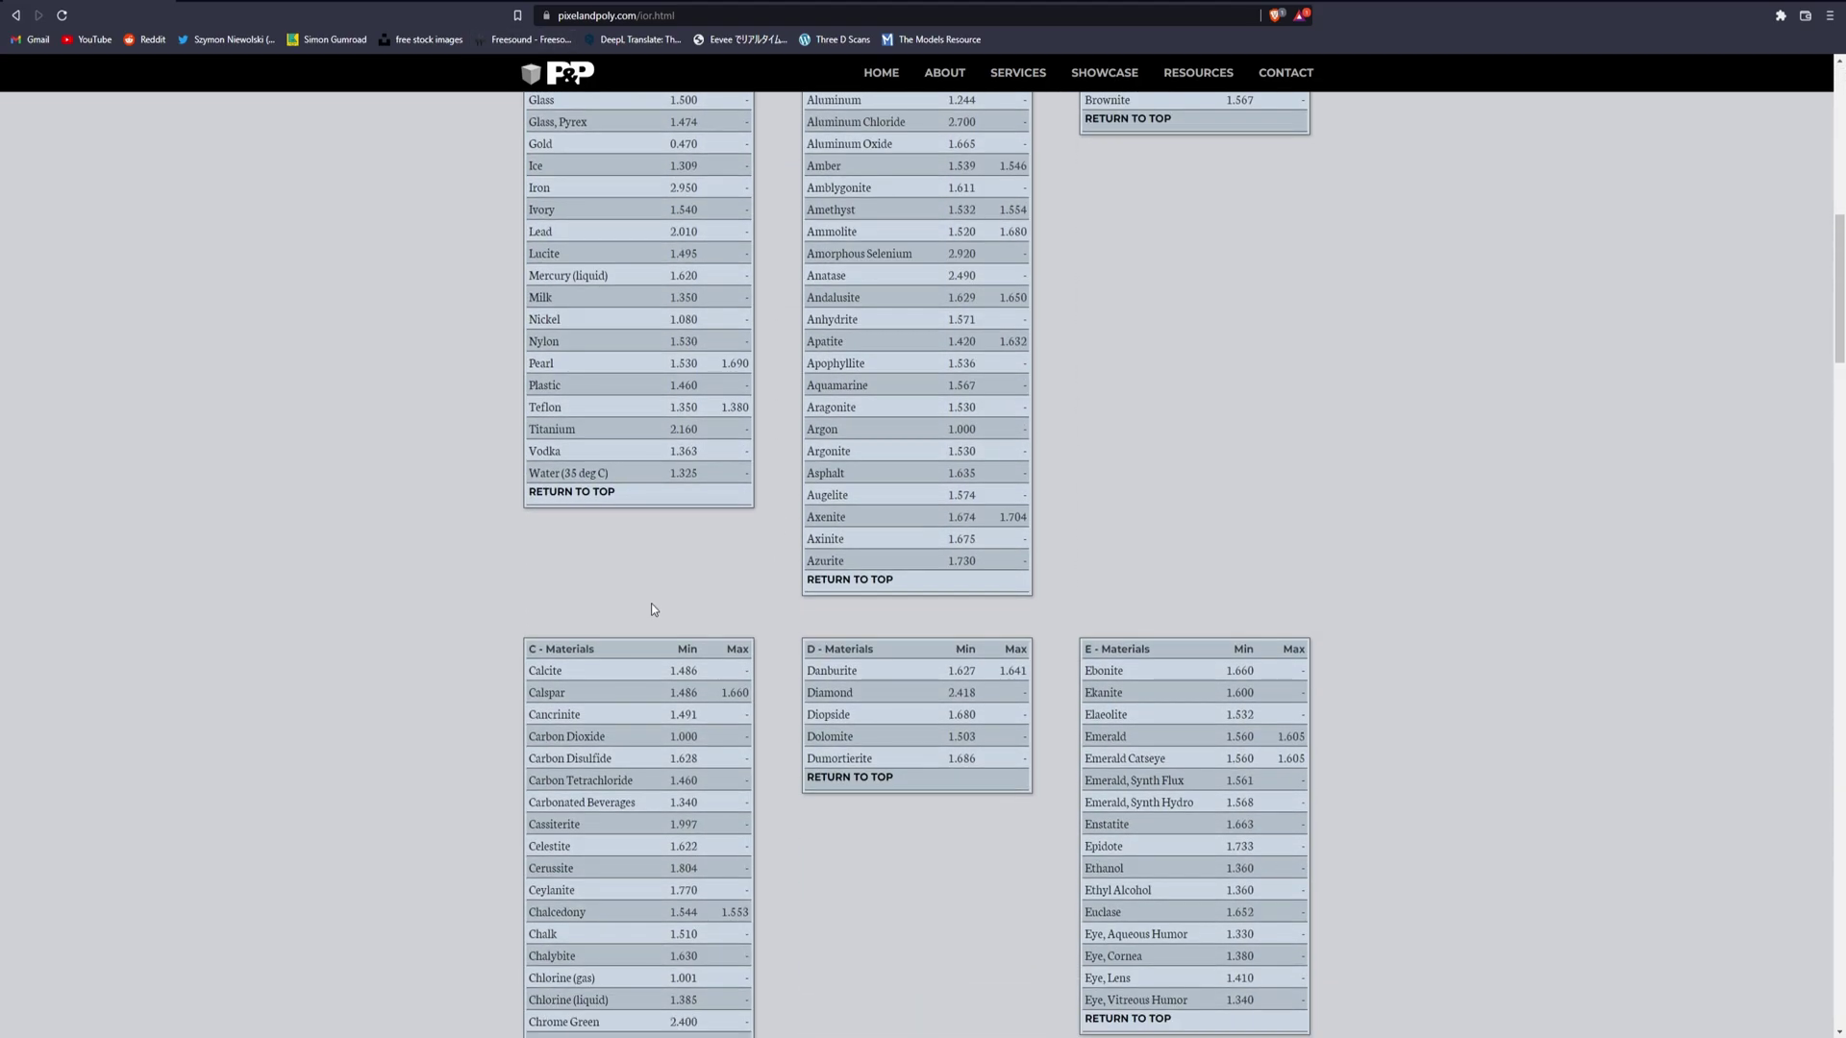
scroll(650, 603, up, 4)
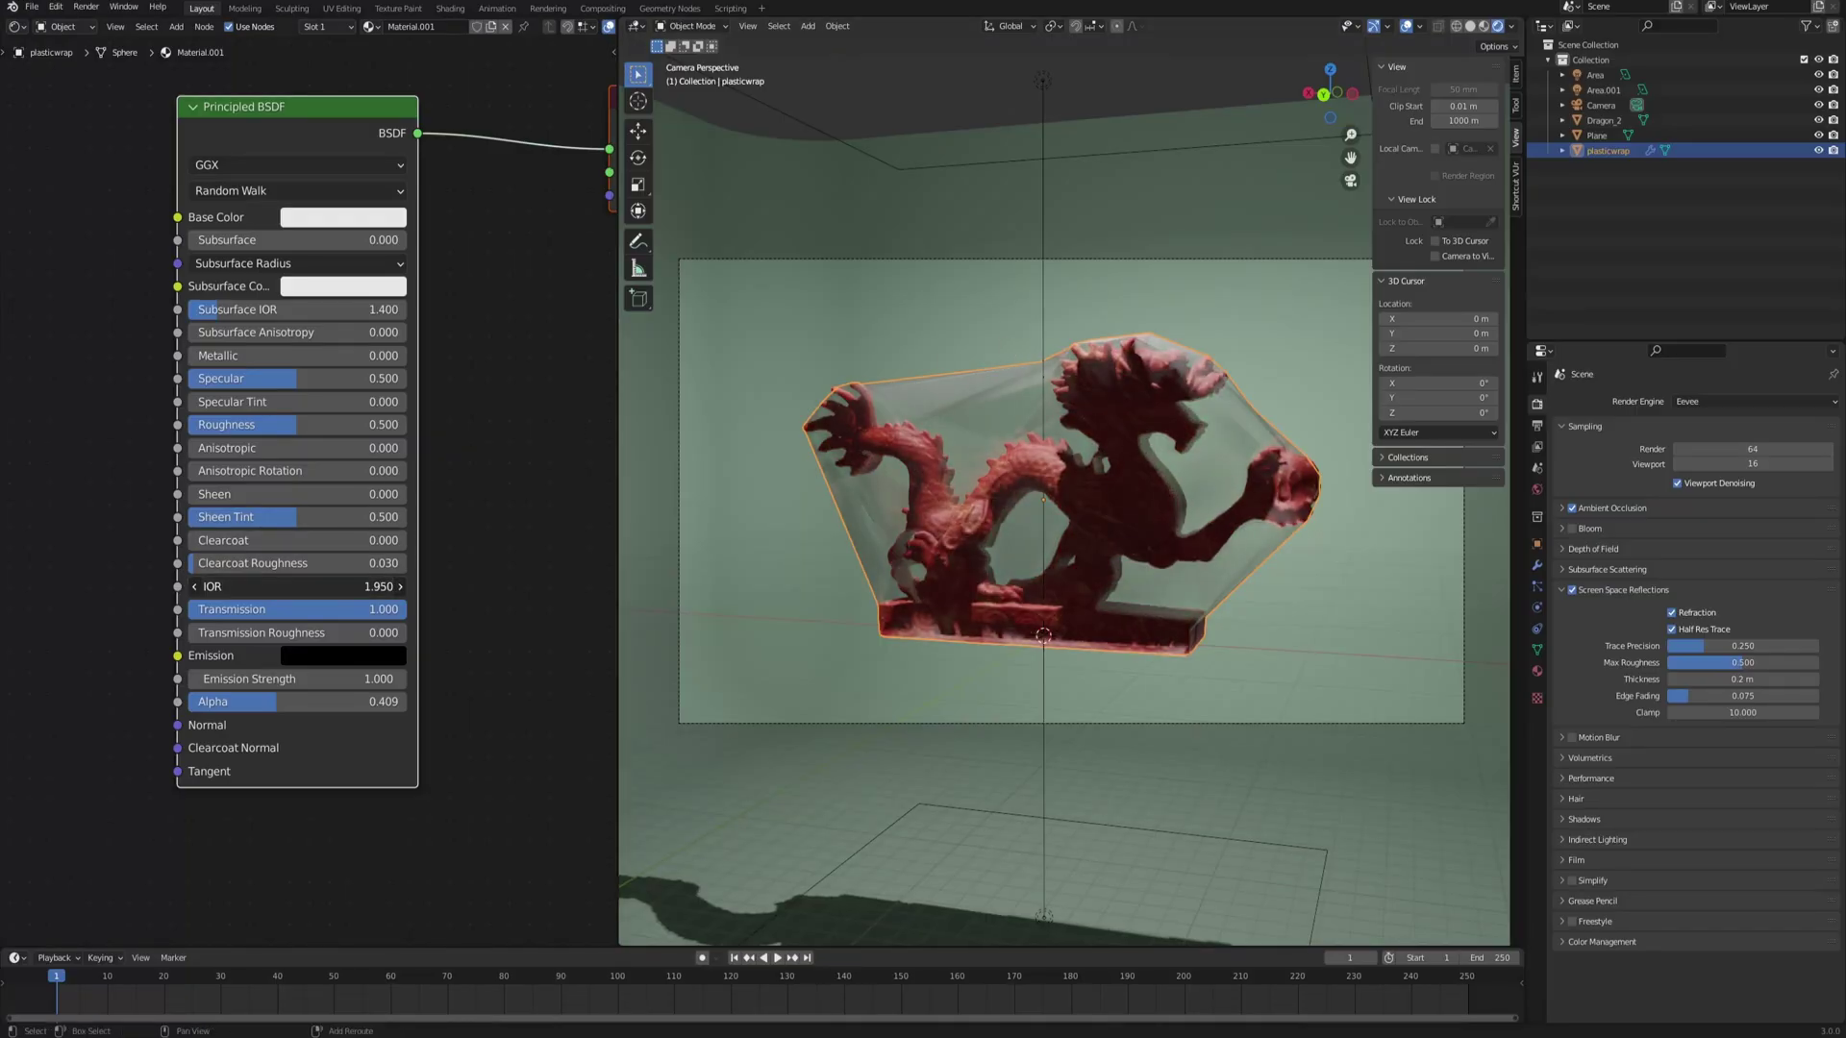
- Set the plastic wrap material's IOR to 1.910 and reduce its roughness to 0.127
drag(297, 587, 294, 586)
middle_drag(1271, 427, 1015, 394)
scroll(1158, 479, up, 4)
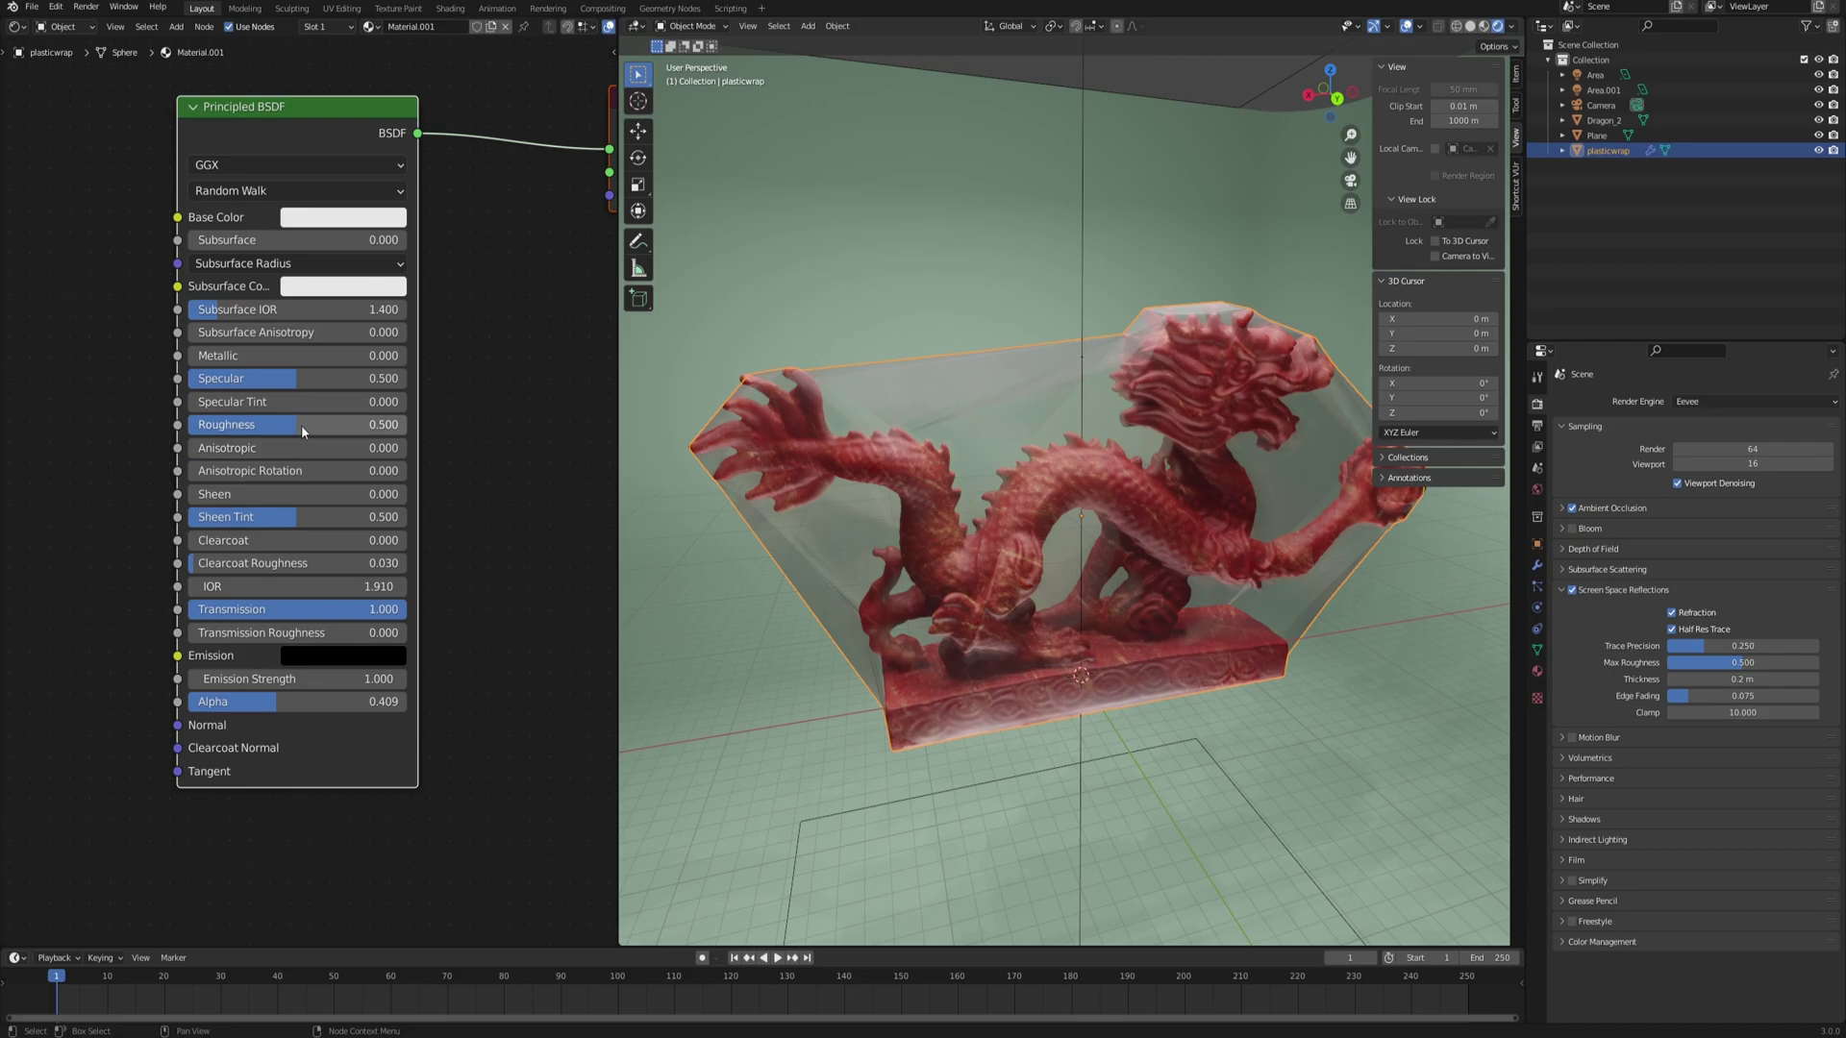
drag(302, 431, 291, 432)
drag(245, 425, 215, 425)
middle_drag(1067, 500, 1033, 400)
key(n)
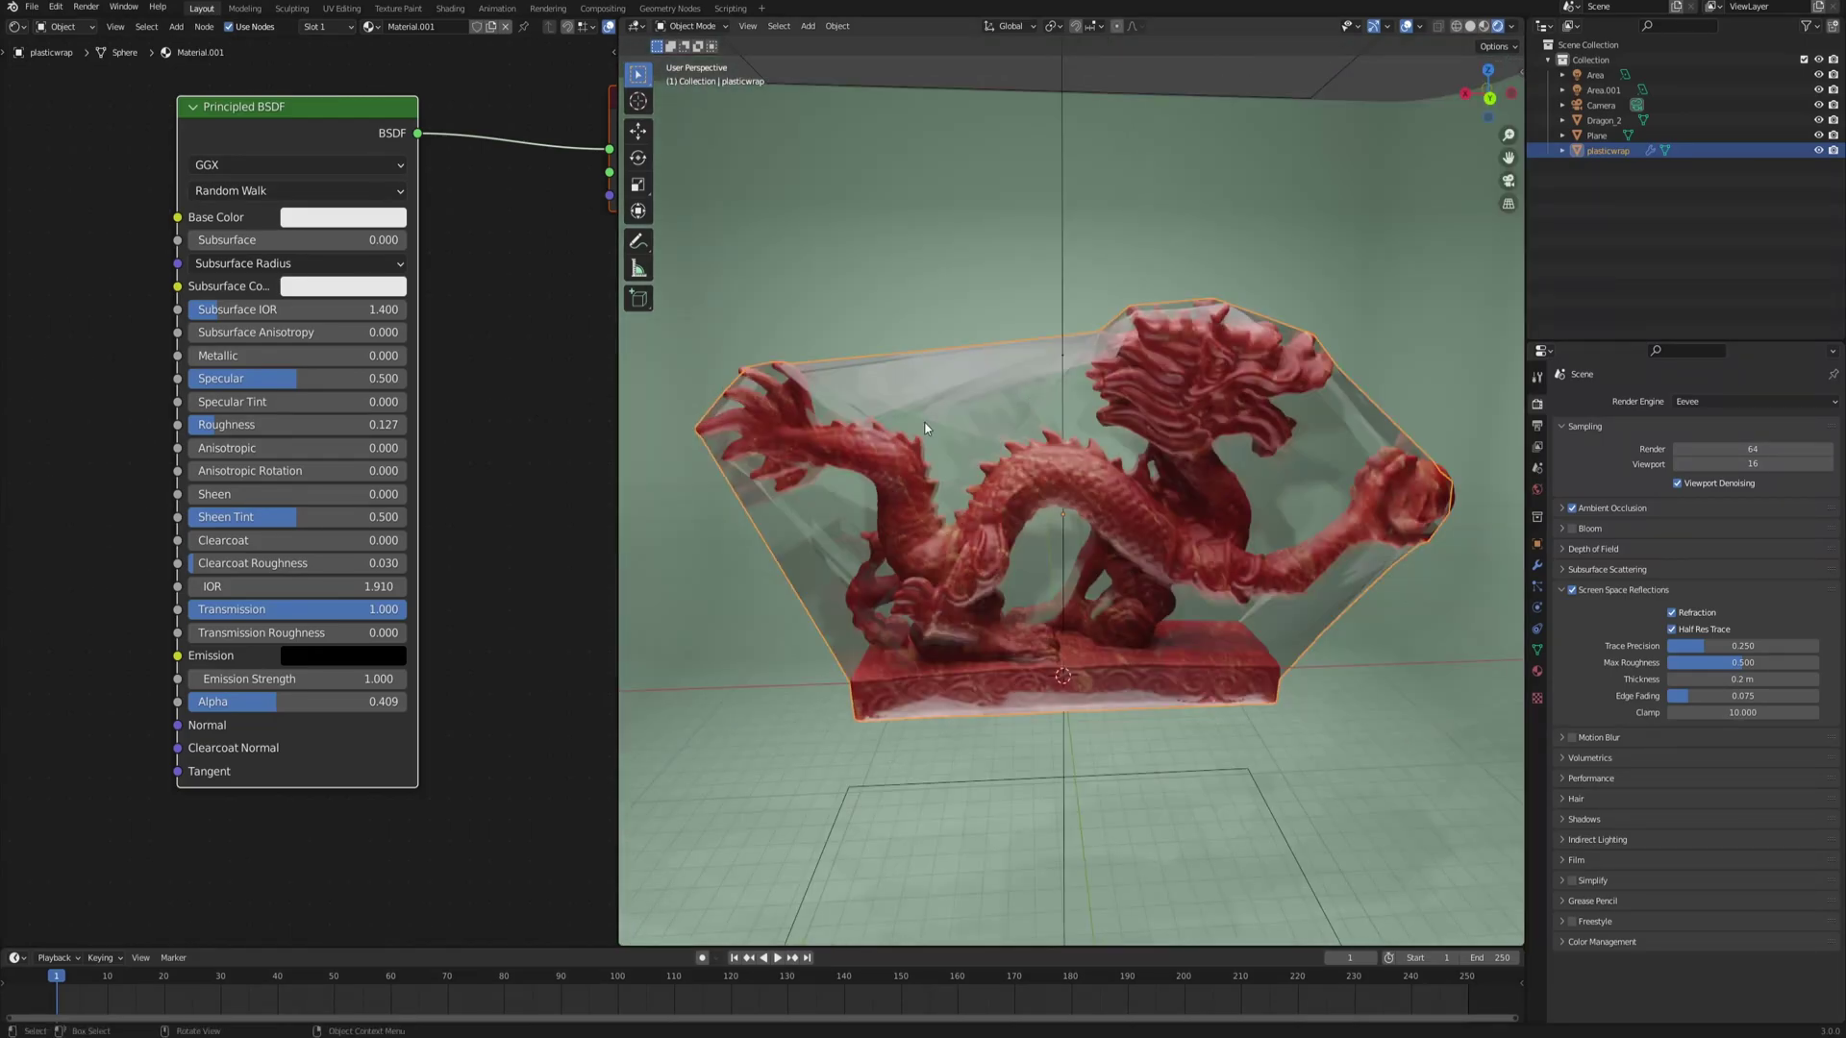
- Add two Subdivision Surface modifiers to the plastic wrap, one above the Shrinkwrap modifier and one below it
middle_drag(992, 400, 1076, 429)
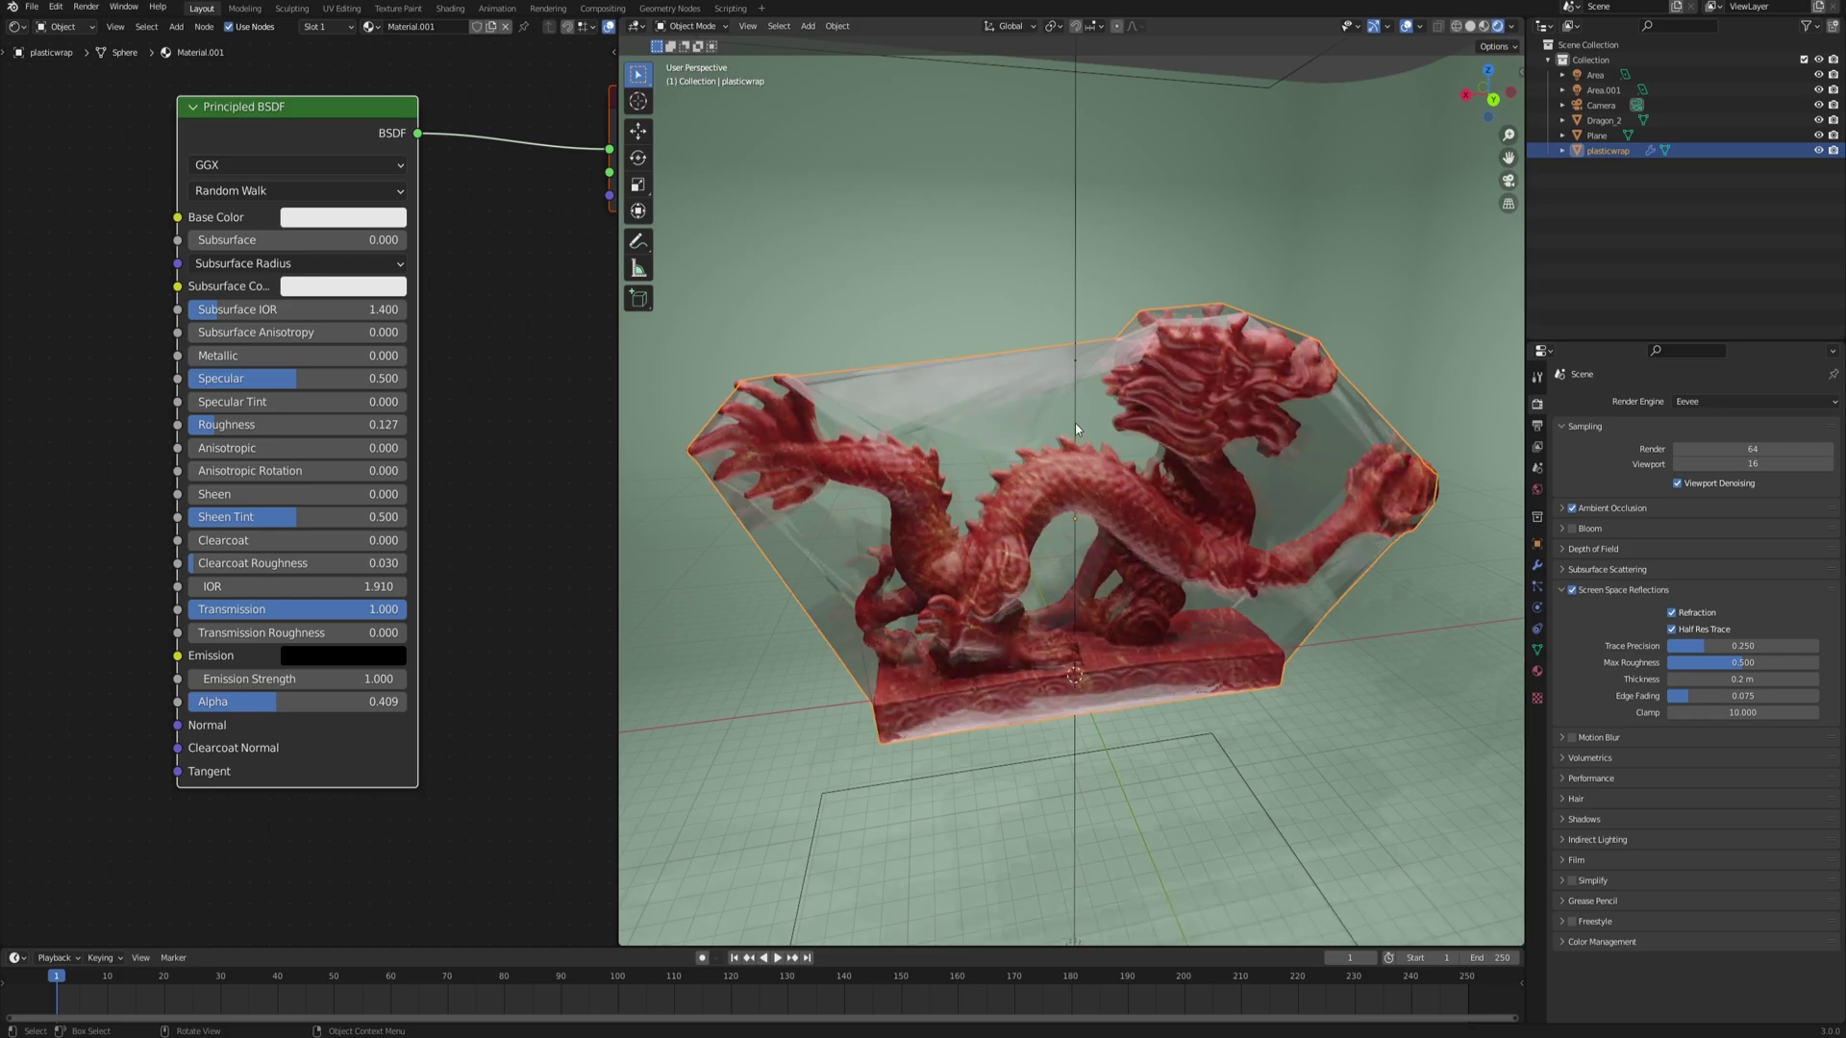
click(1536, 568)
click(1602, 400)
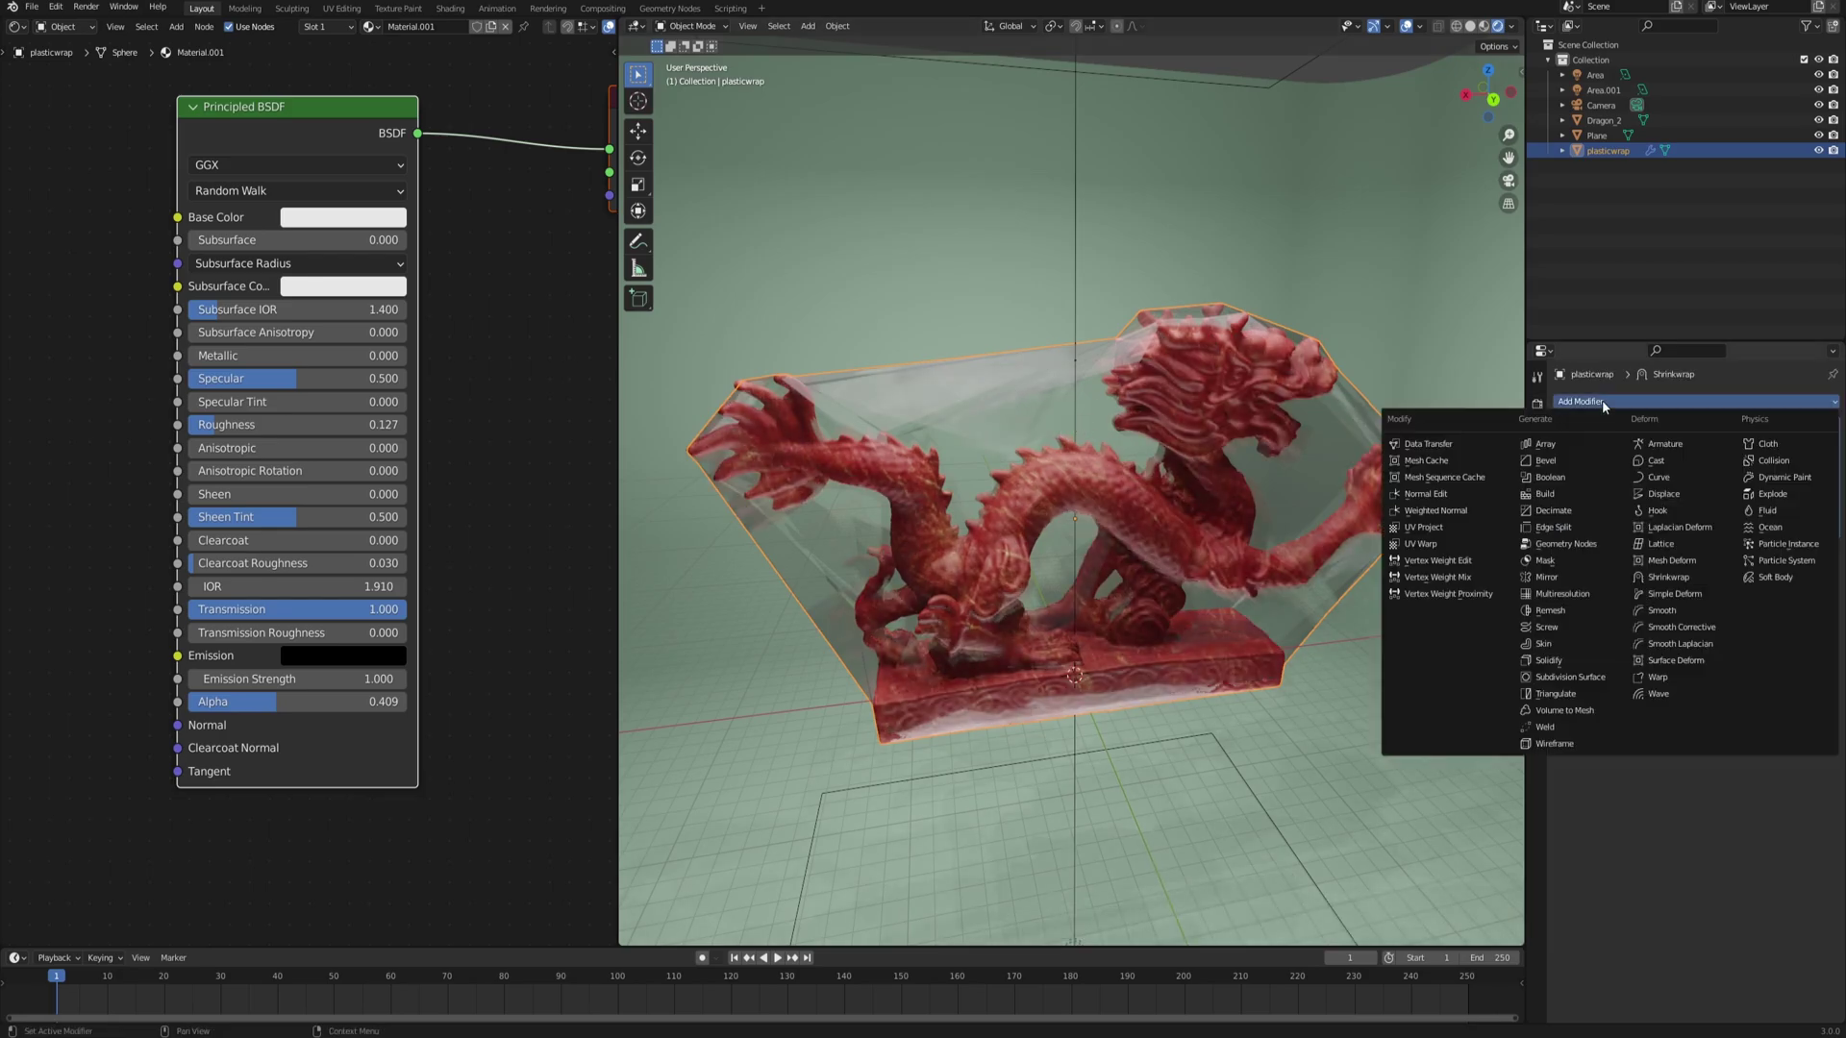
click(1593, 677)
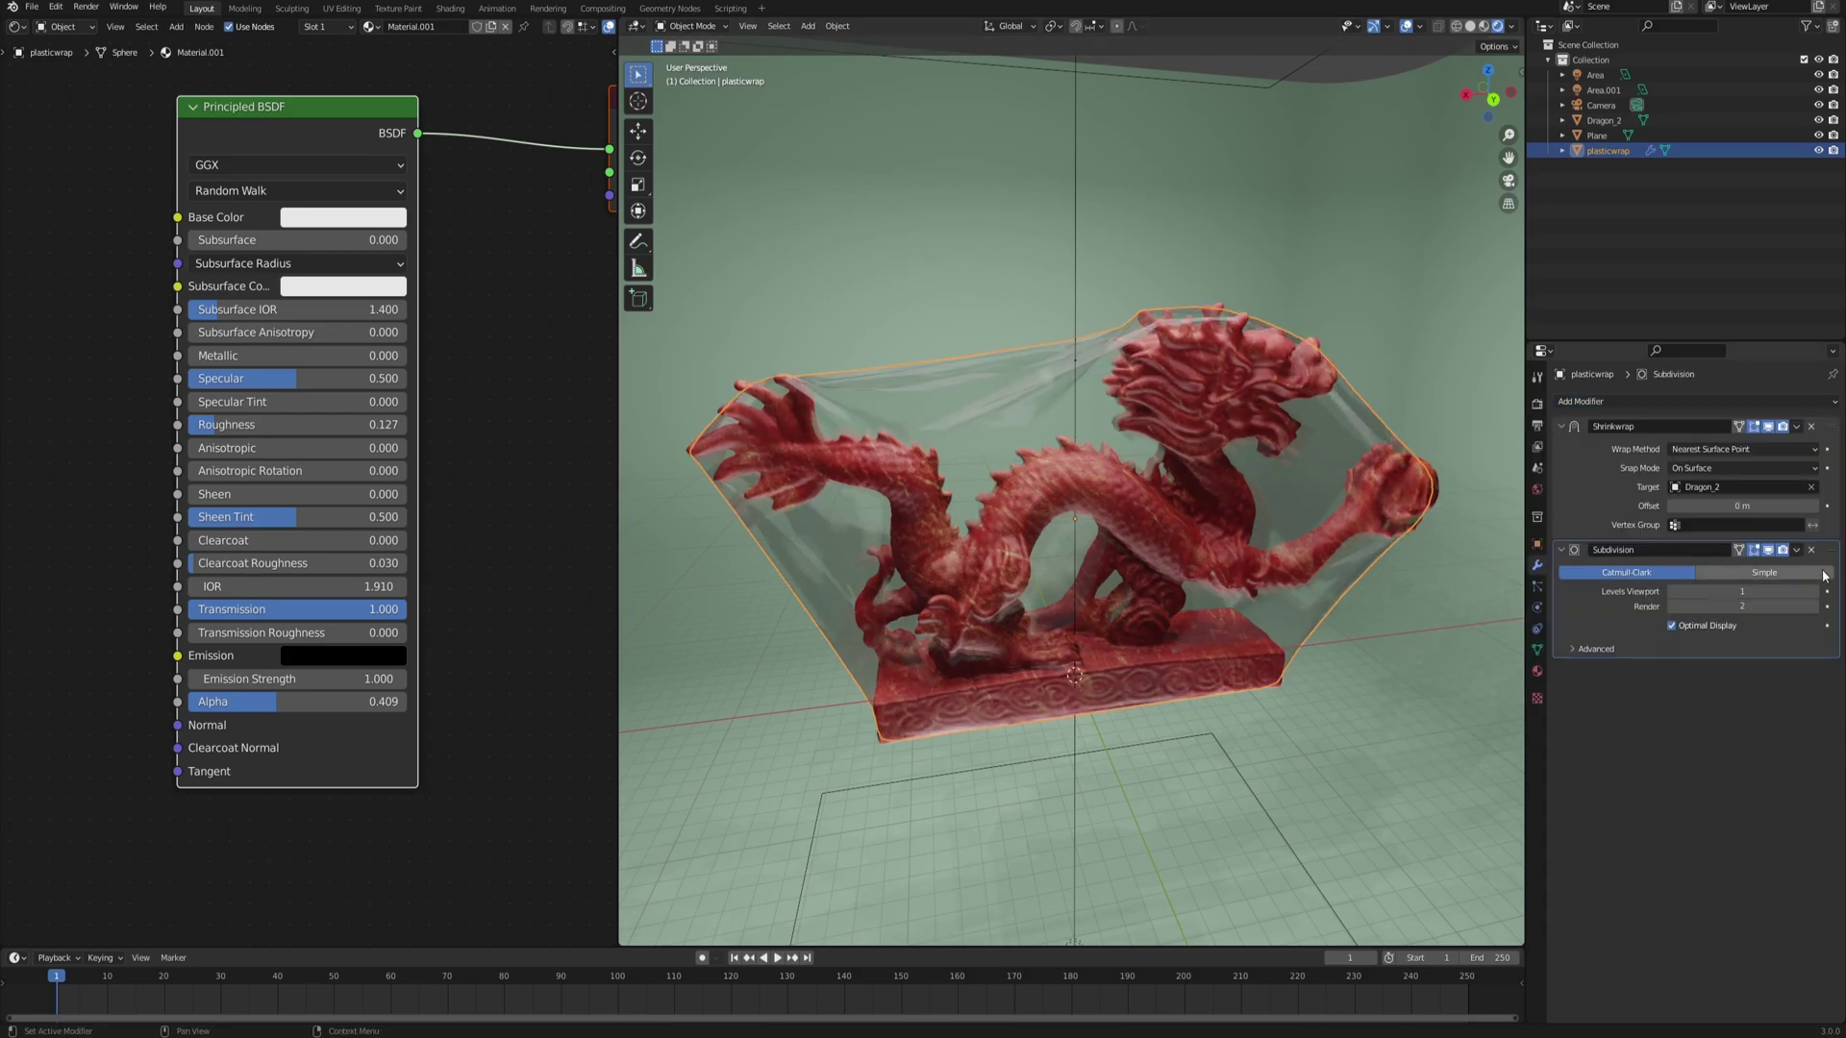
drag(1830, 550, 1805, 424)
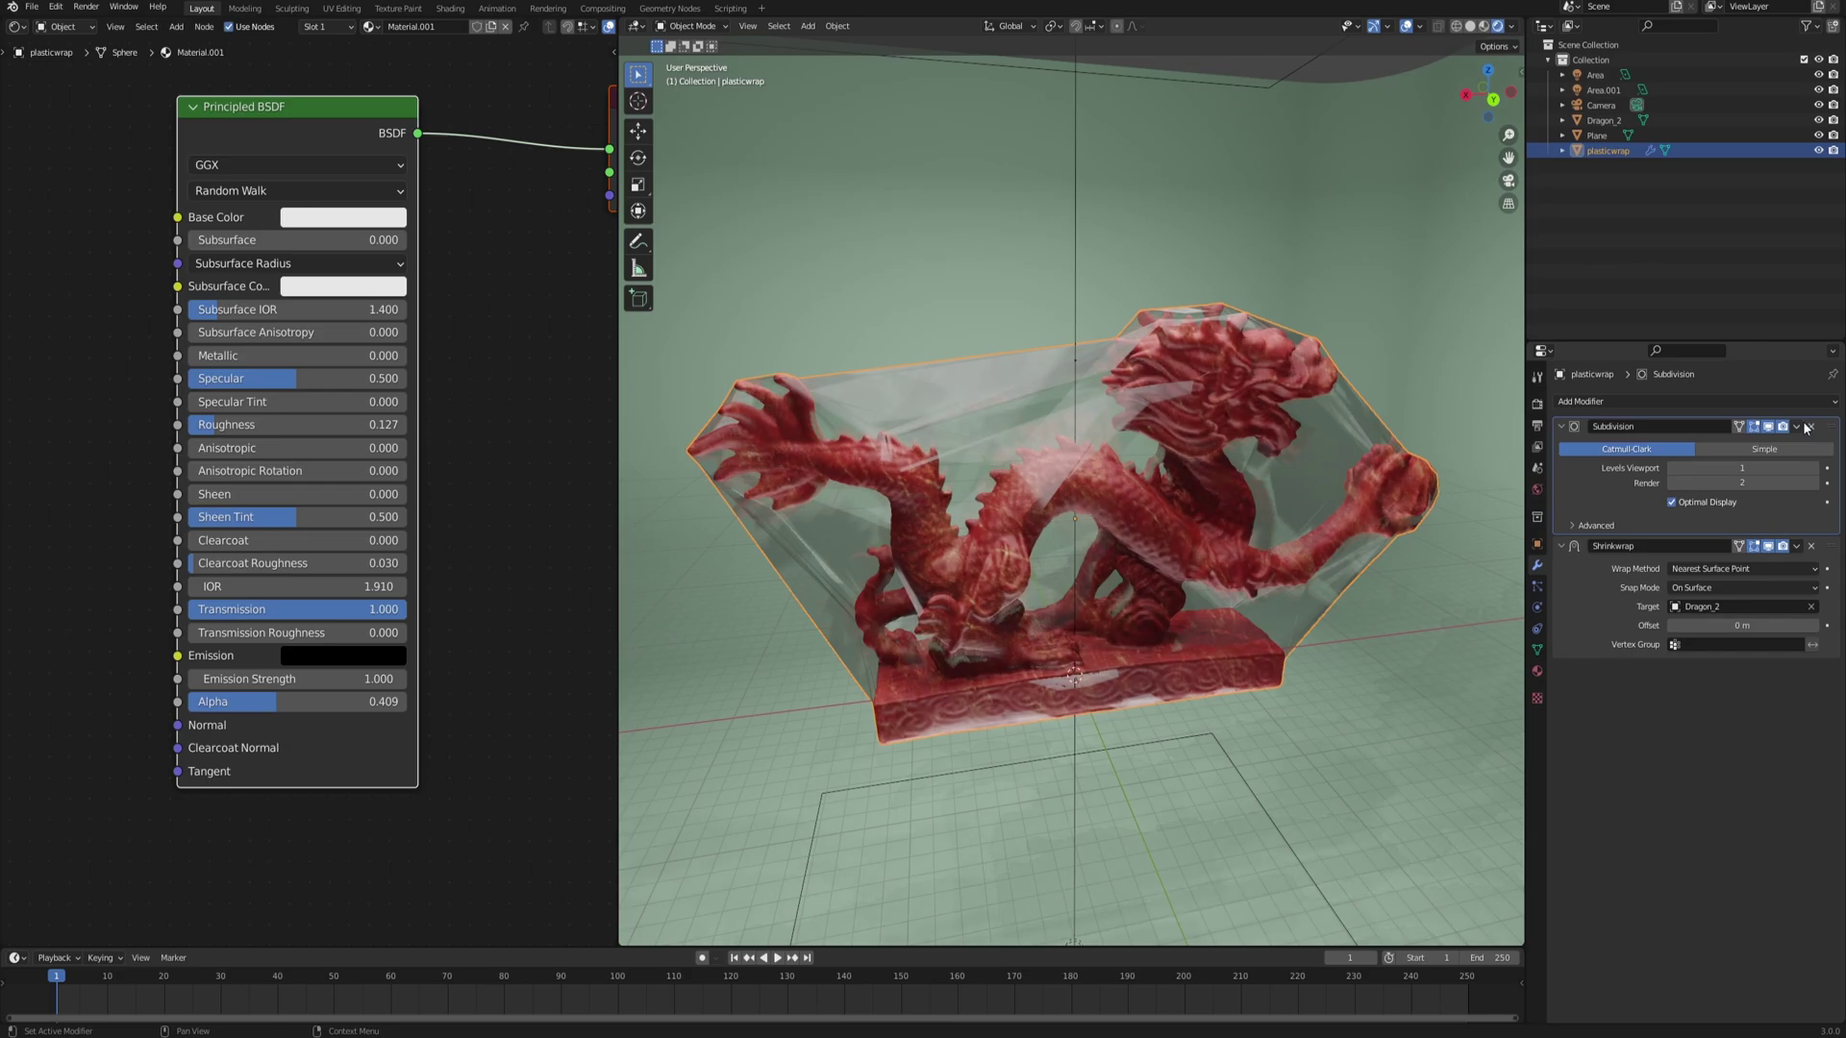
click(1602, 401)
click(1587, 680)
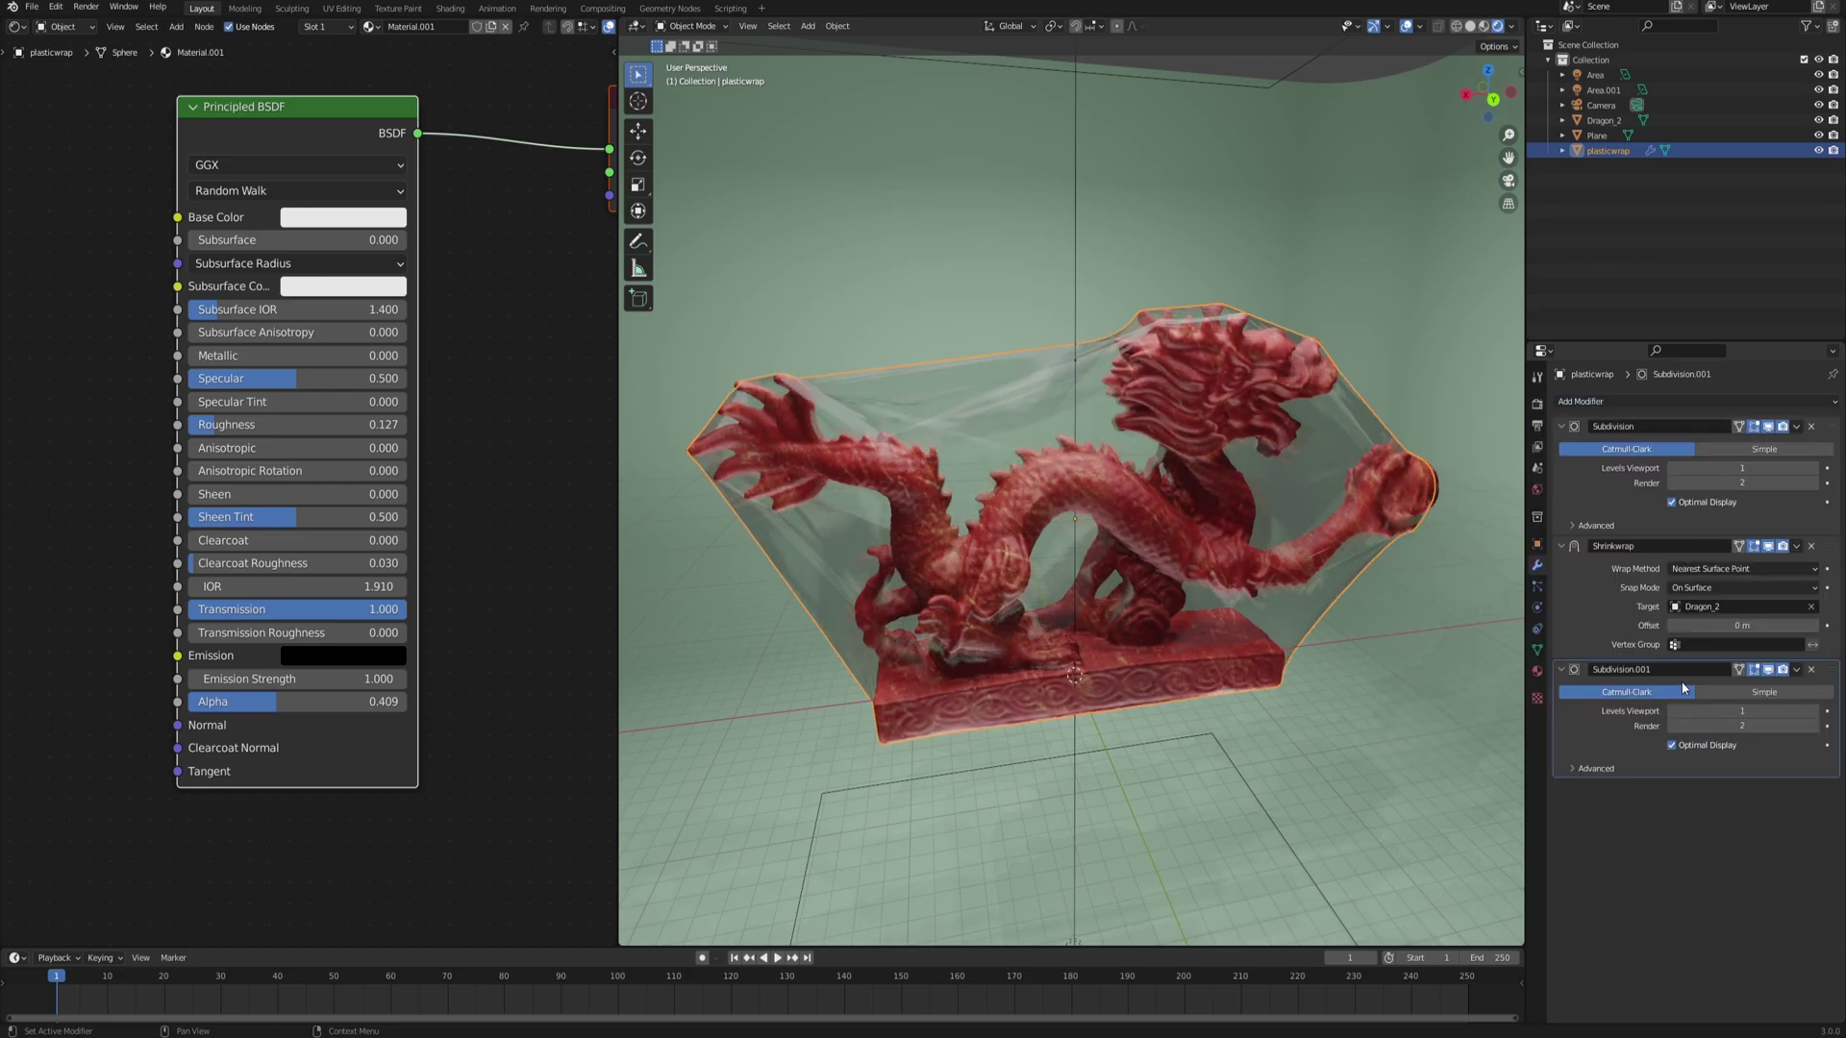
- Examine the smoothed plastic wrap around the dragon's raised claw and across its body from several angles
middle_drag(1048, 454, 1105, 418)
scroll(954, 411, up, 1)
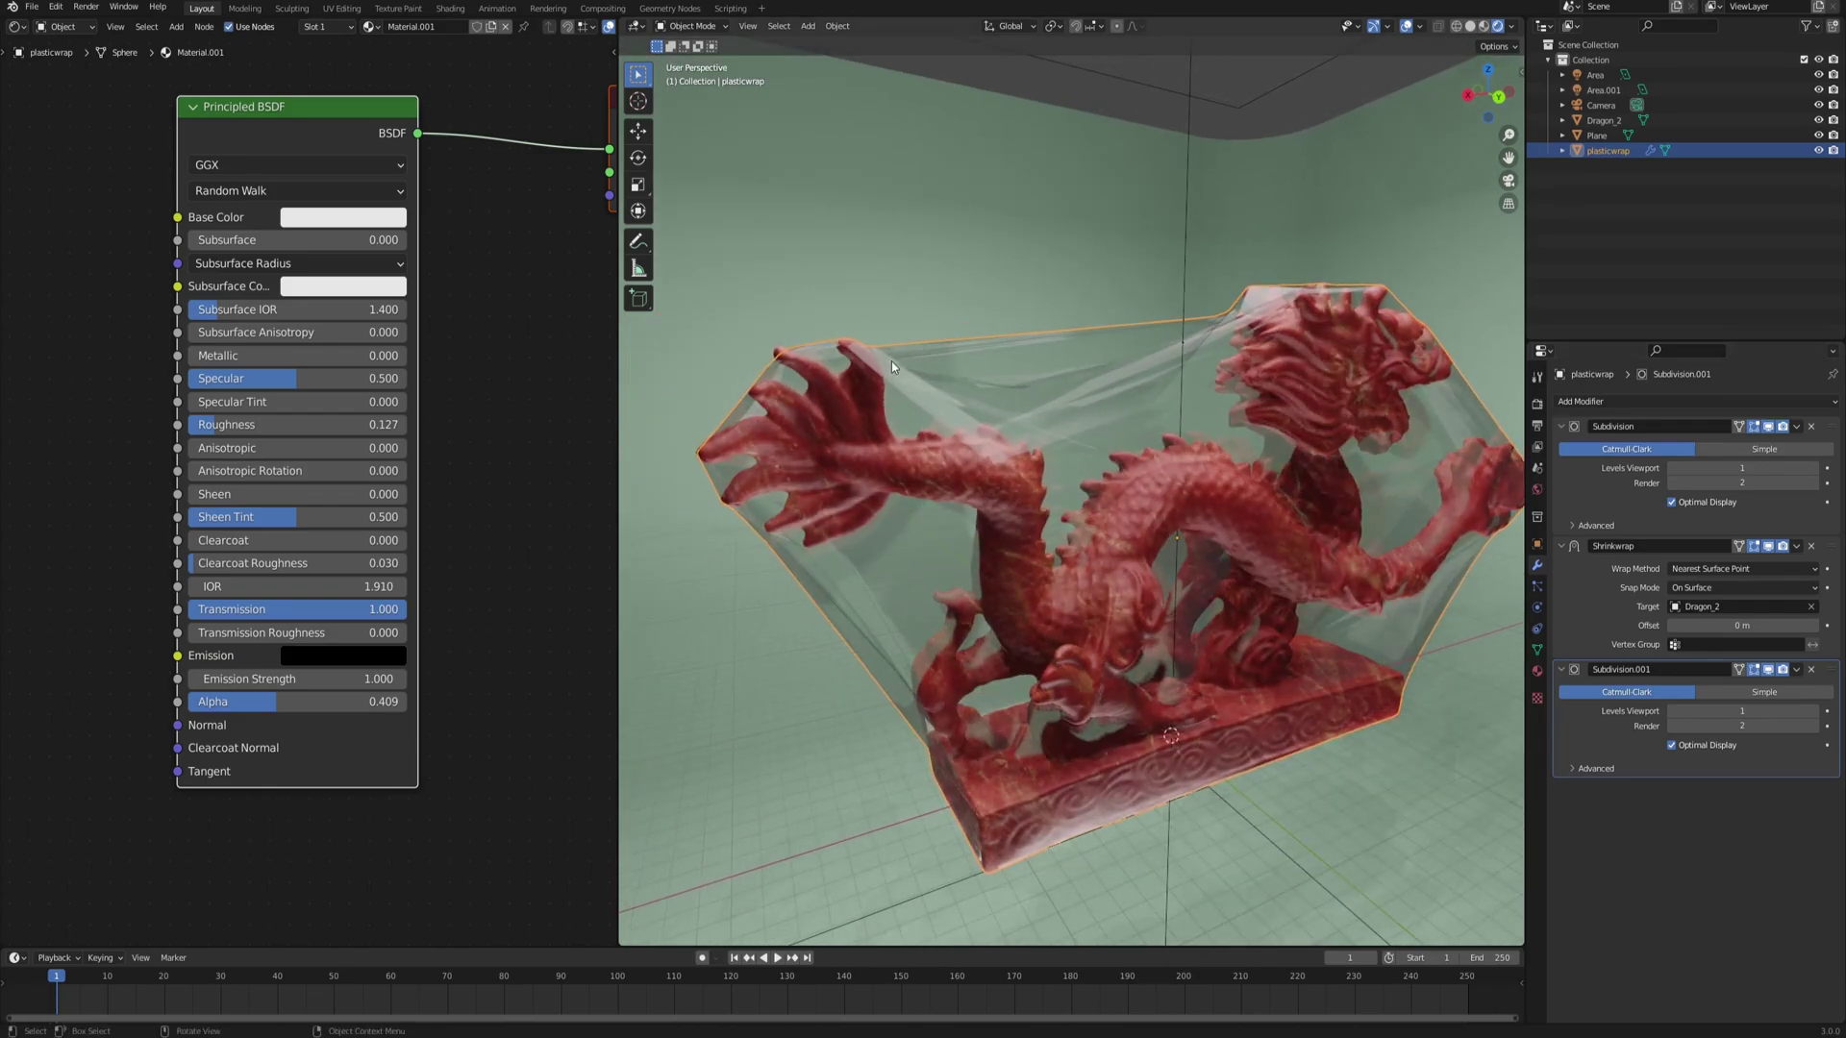
scroll(873, 366, up, 6)
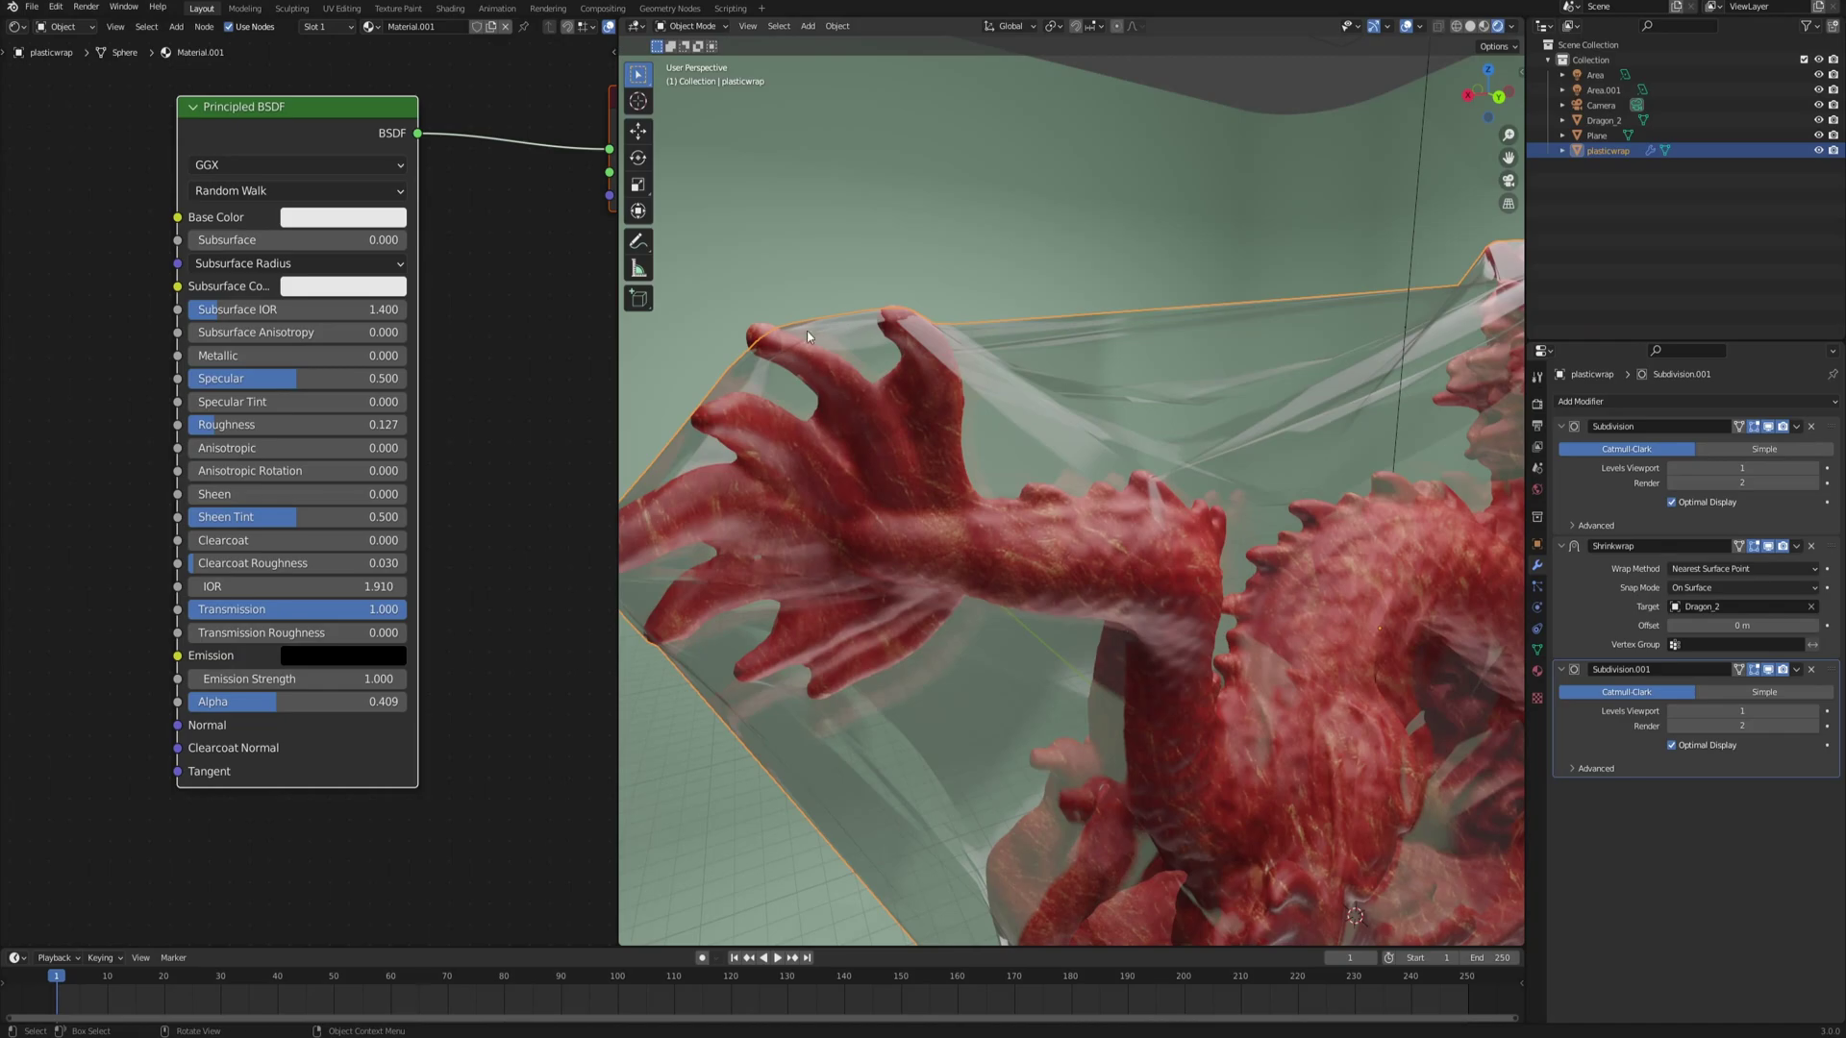
shift+middle_drag(751, 338, 918, 375)
scroll(874, 272, up, 2)
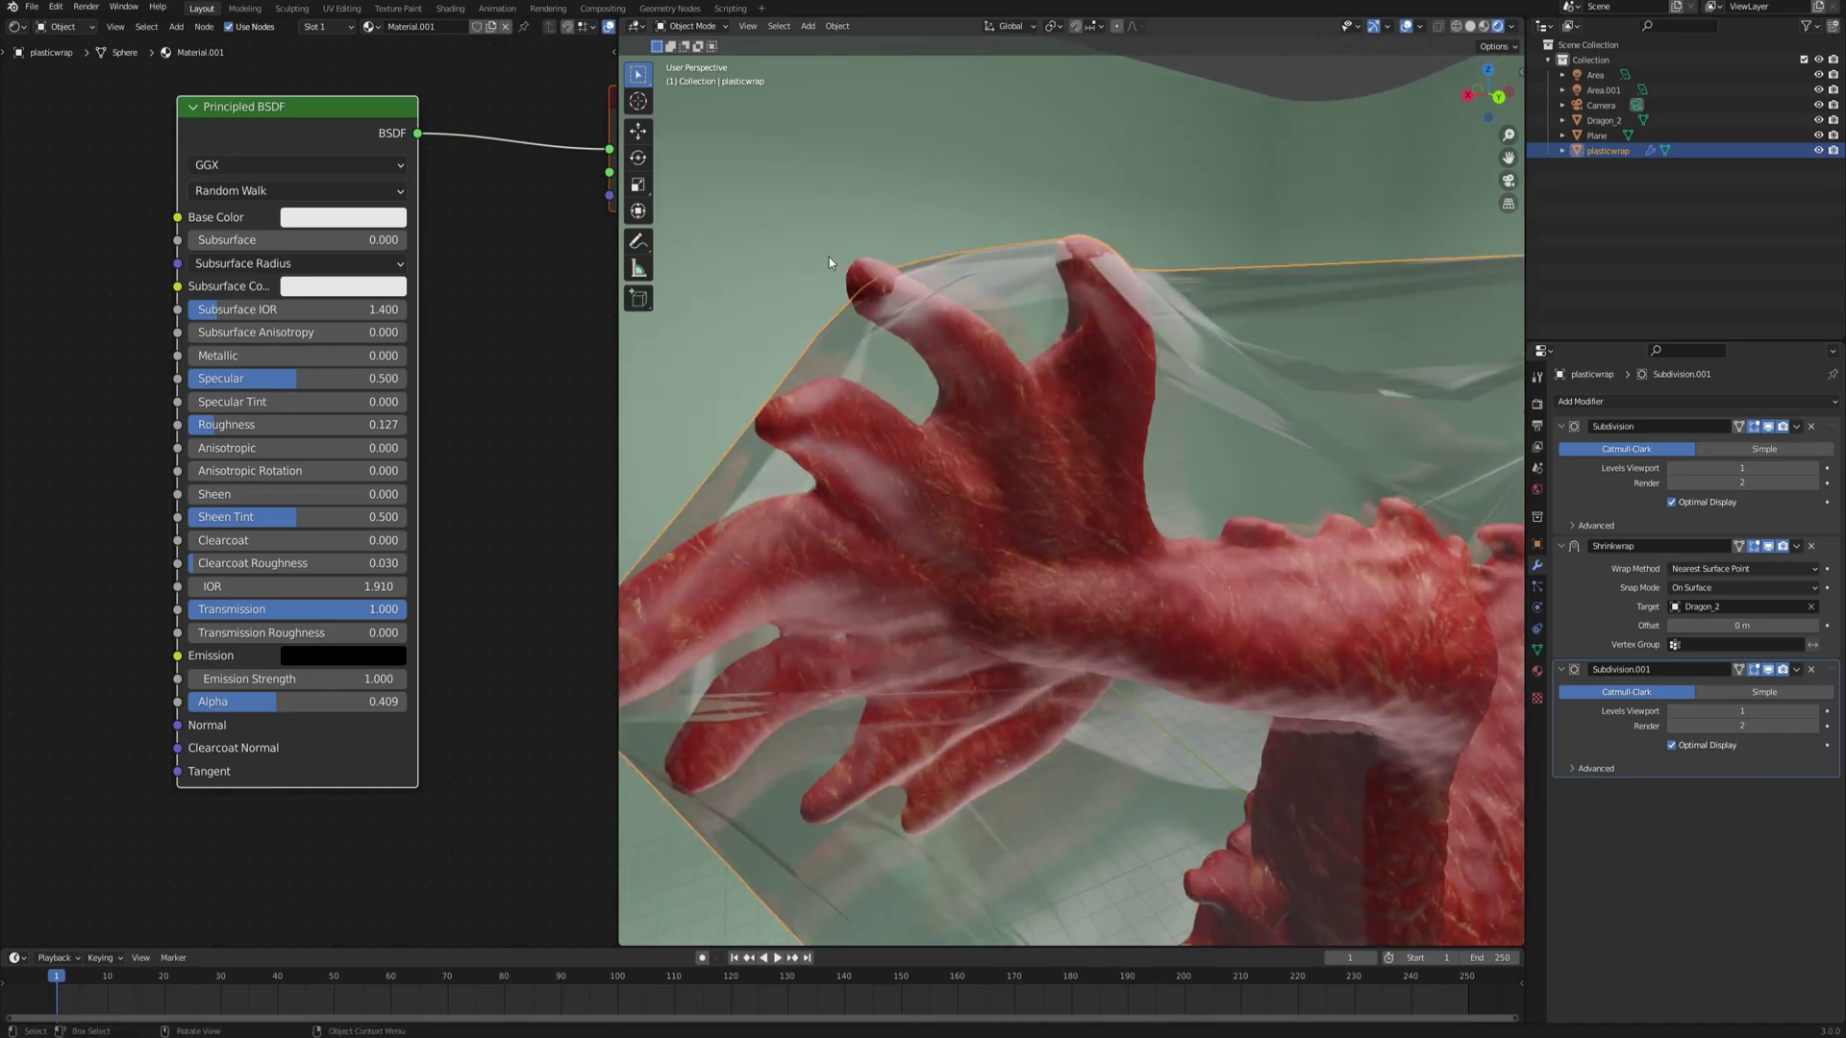
scroll(868, 308, down, 7)
mouse_move(1286, 477)
middle_down()
mouse_move(1162, 458)
mouse_move(1274, 469)
middle_up()
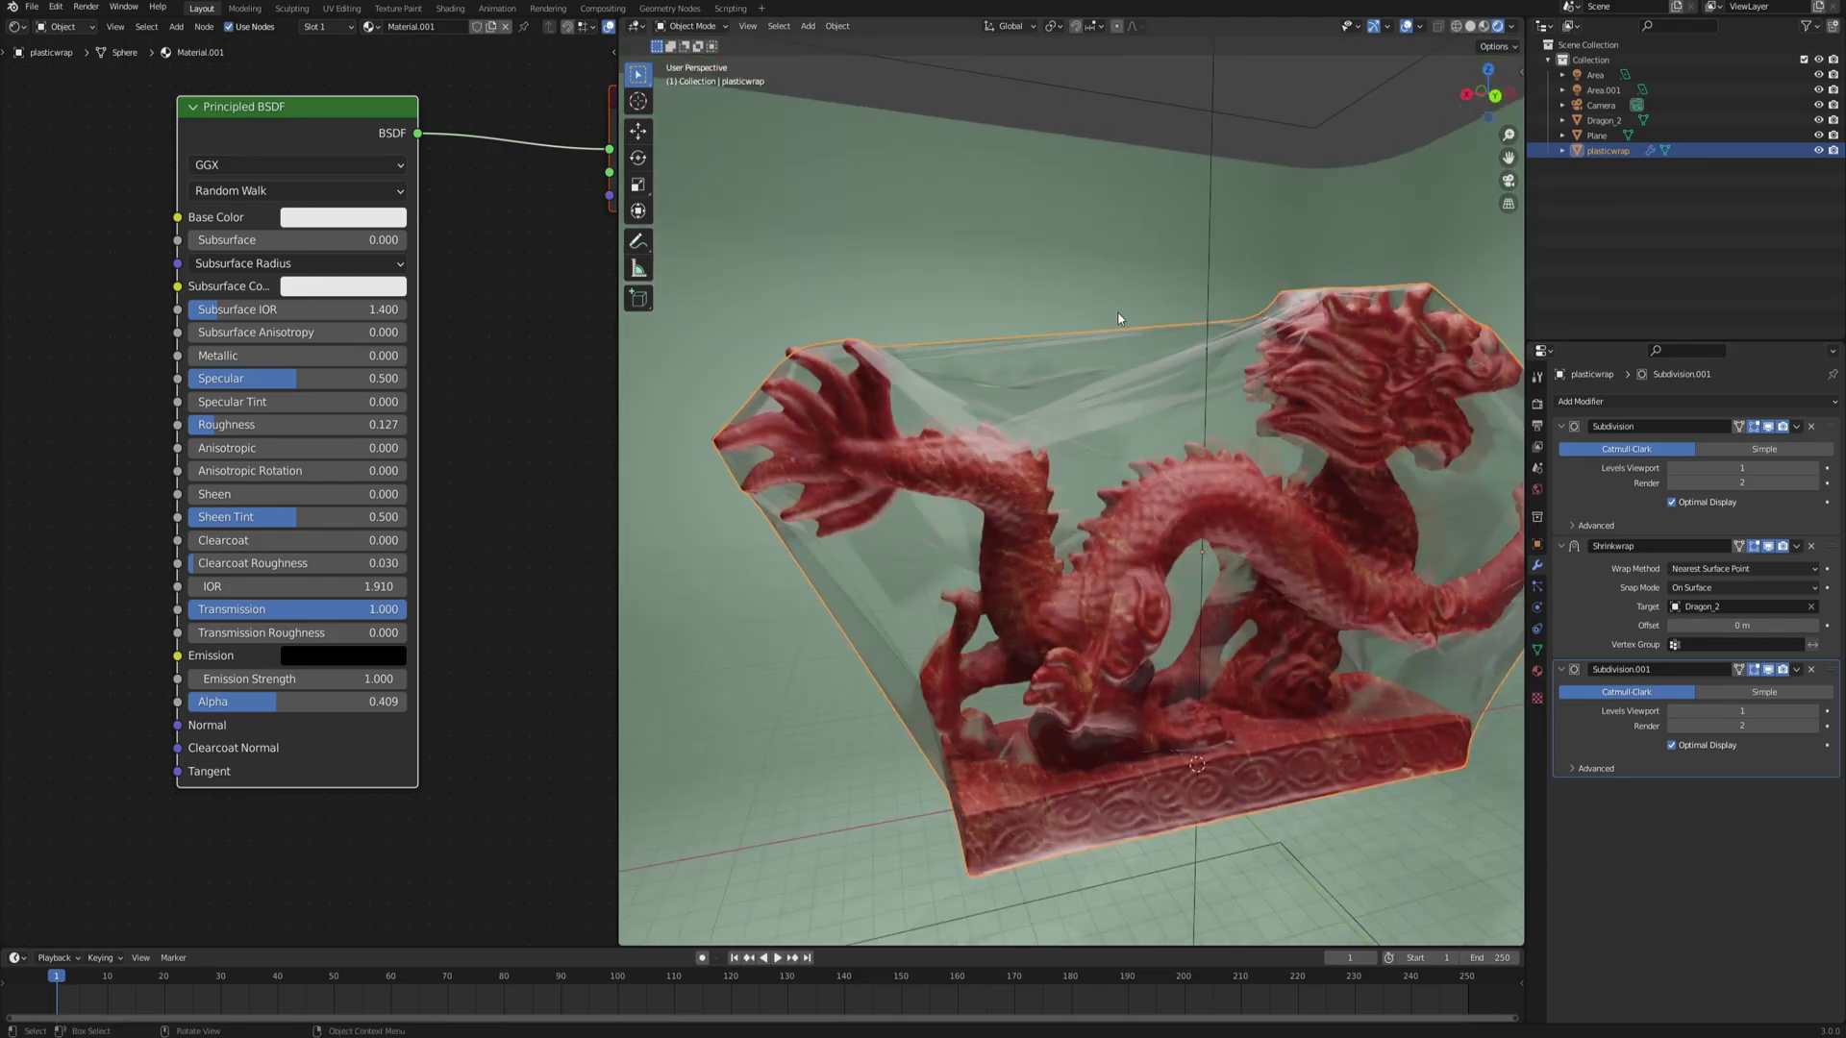
middle_drag(1116, 521, 1183, 527)
- Raise the viewport levels of the Subdivision modifier above the Shrinkwrap to 2 and on to 3, checking the folds
click(1814, 469)
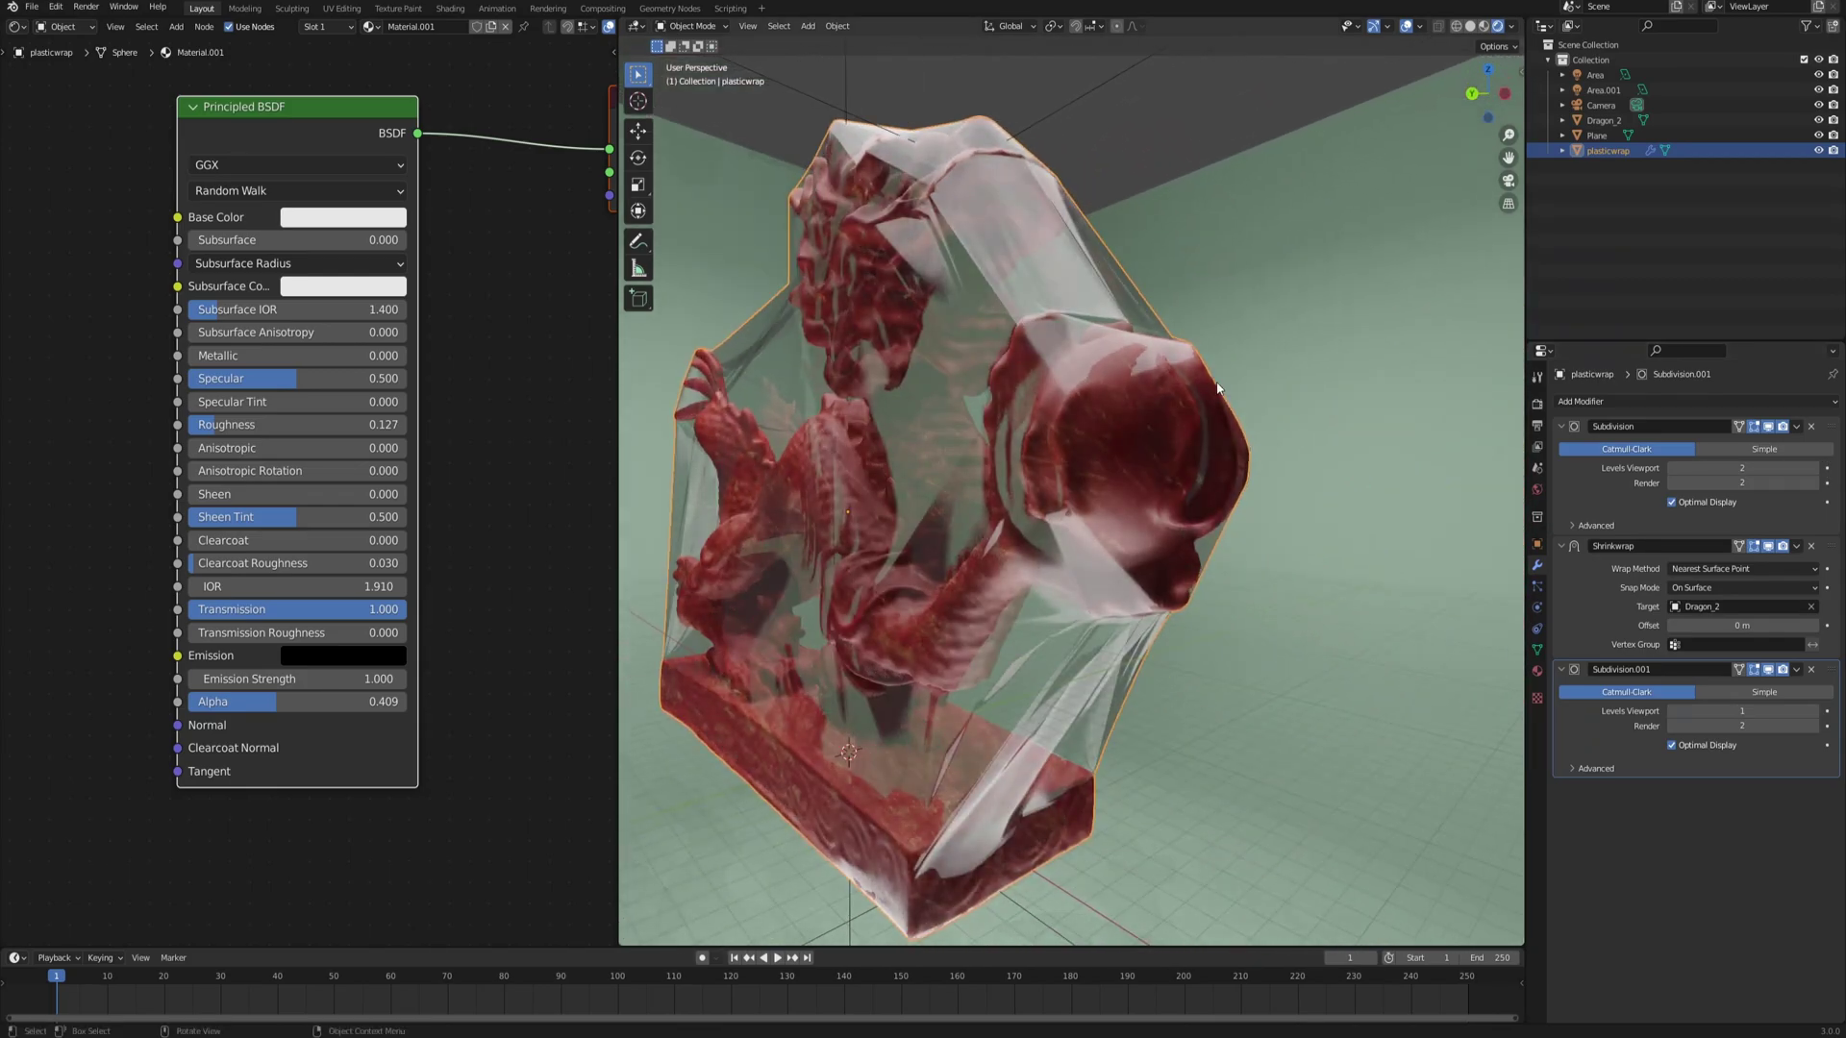
middle_drag(1128, 676, 996, 343)
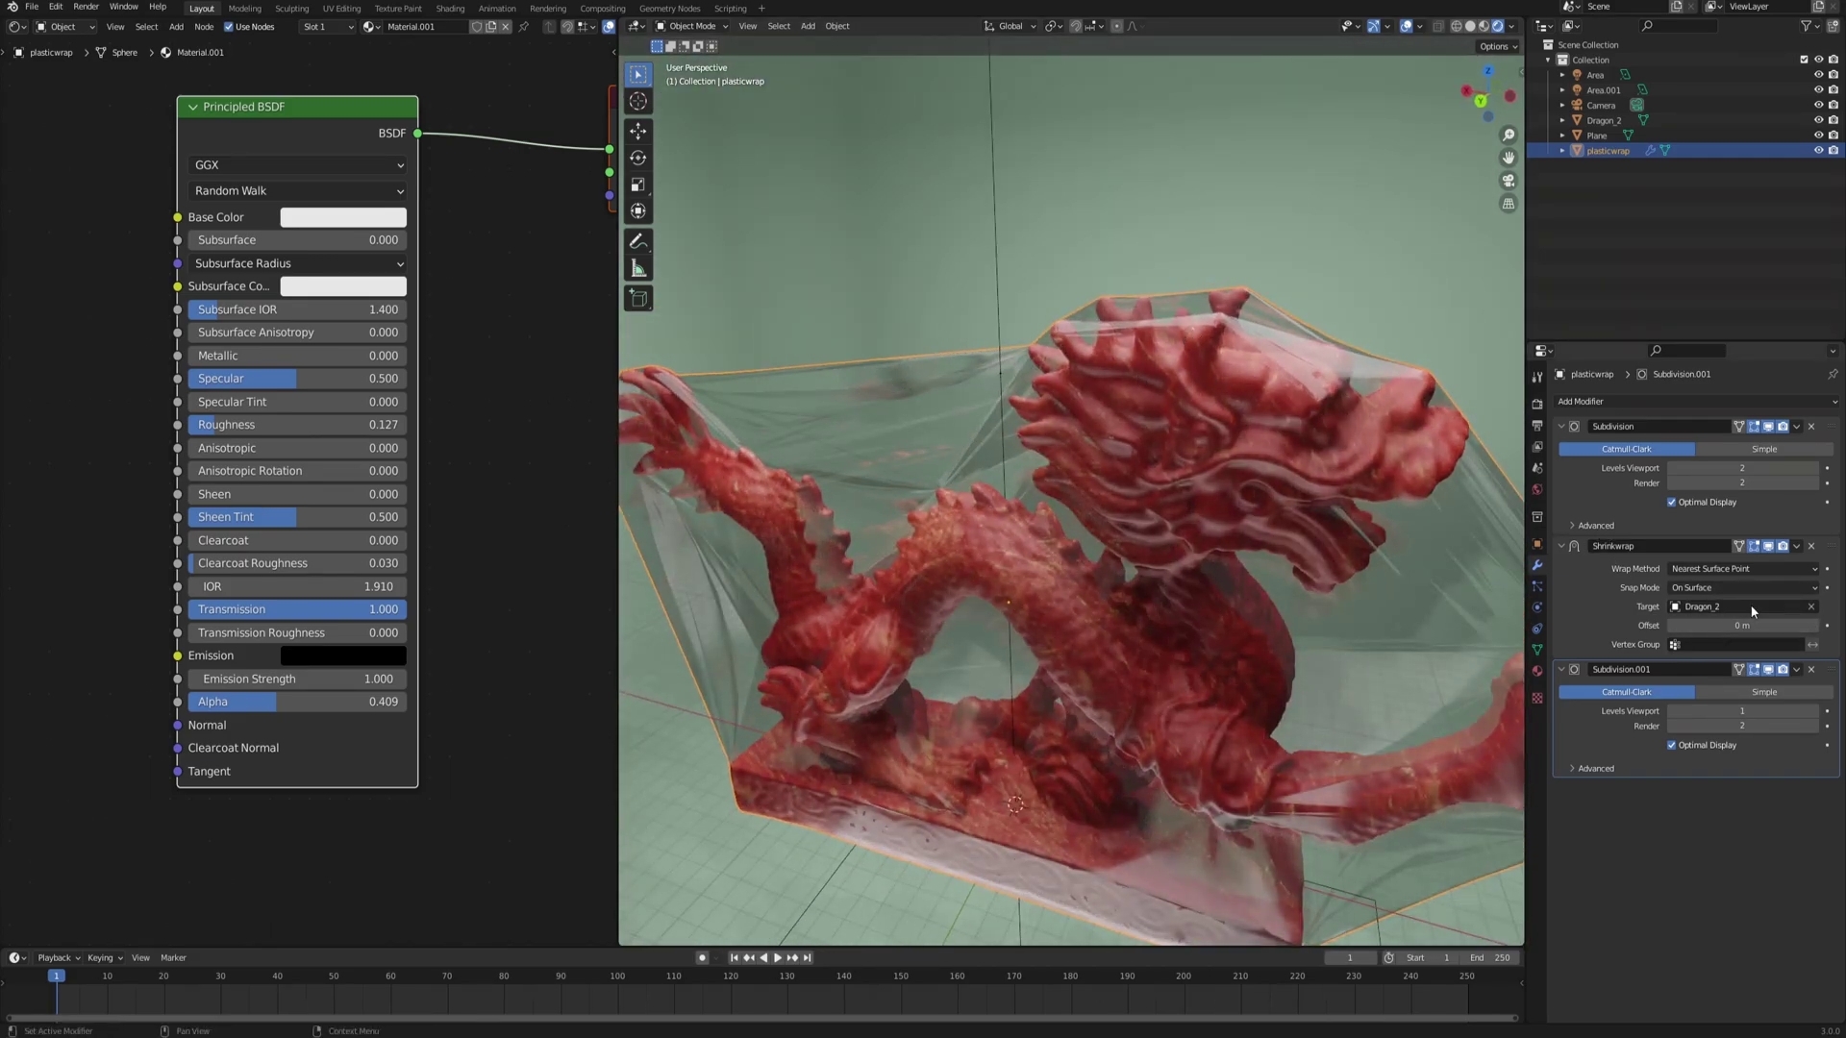
middle_drag(1083, 486, 1123, 464)
key(ctrl+3)
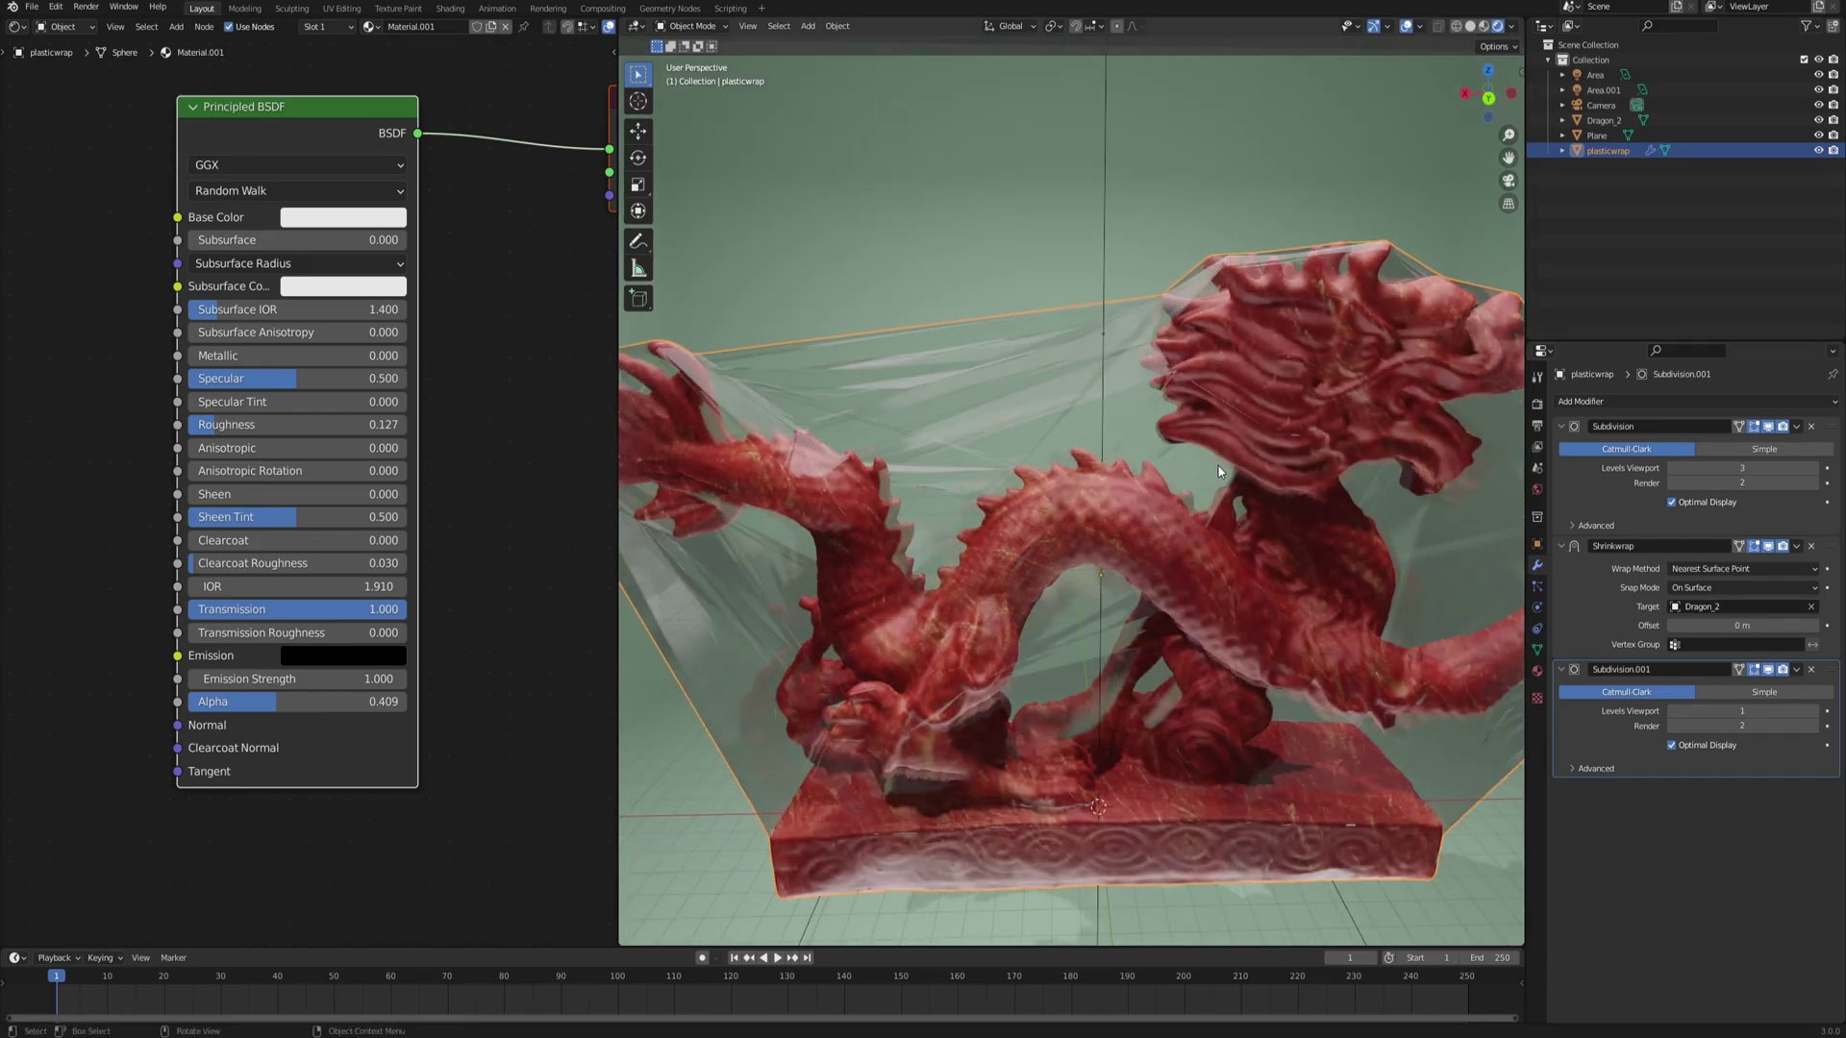
mouse_move(1196, 494)
middle_down()
mouse_move(961, 490)
mouse_move(990, 402)
mouse_move(1088, 460)
mouse_move(1265, 467)
mouse_move(1171, 495)
middle_up()
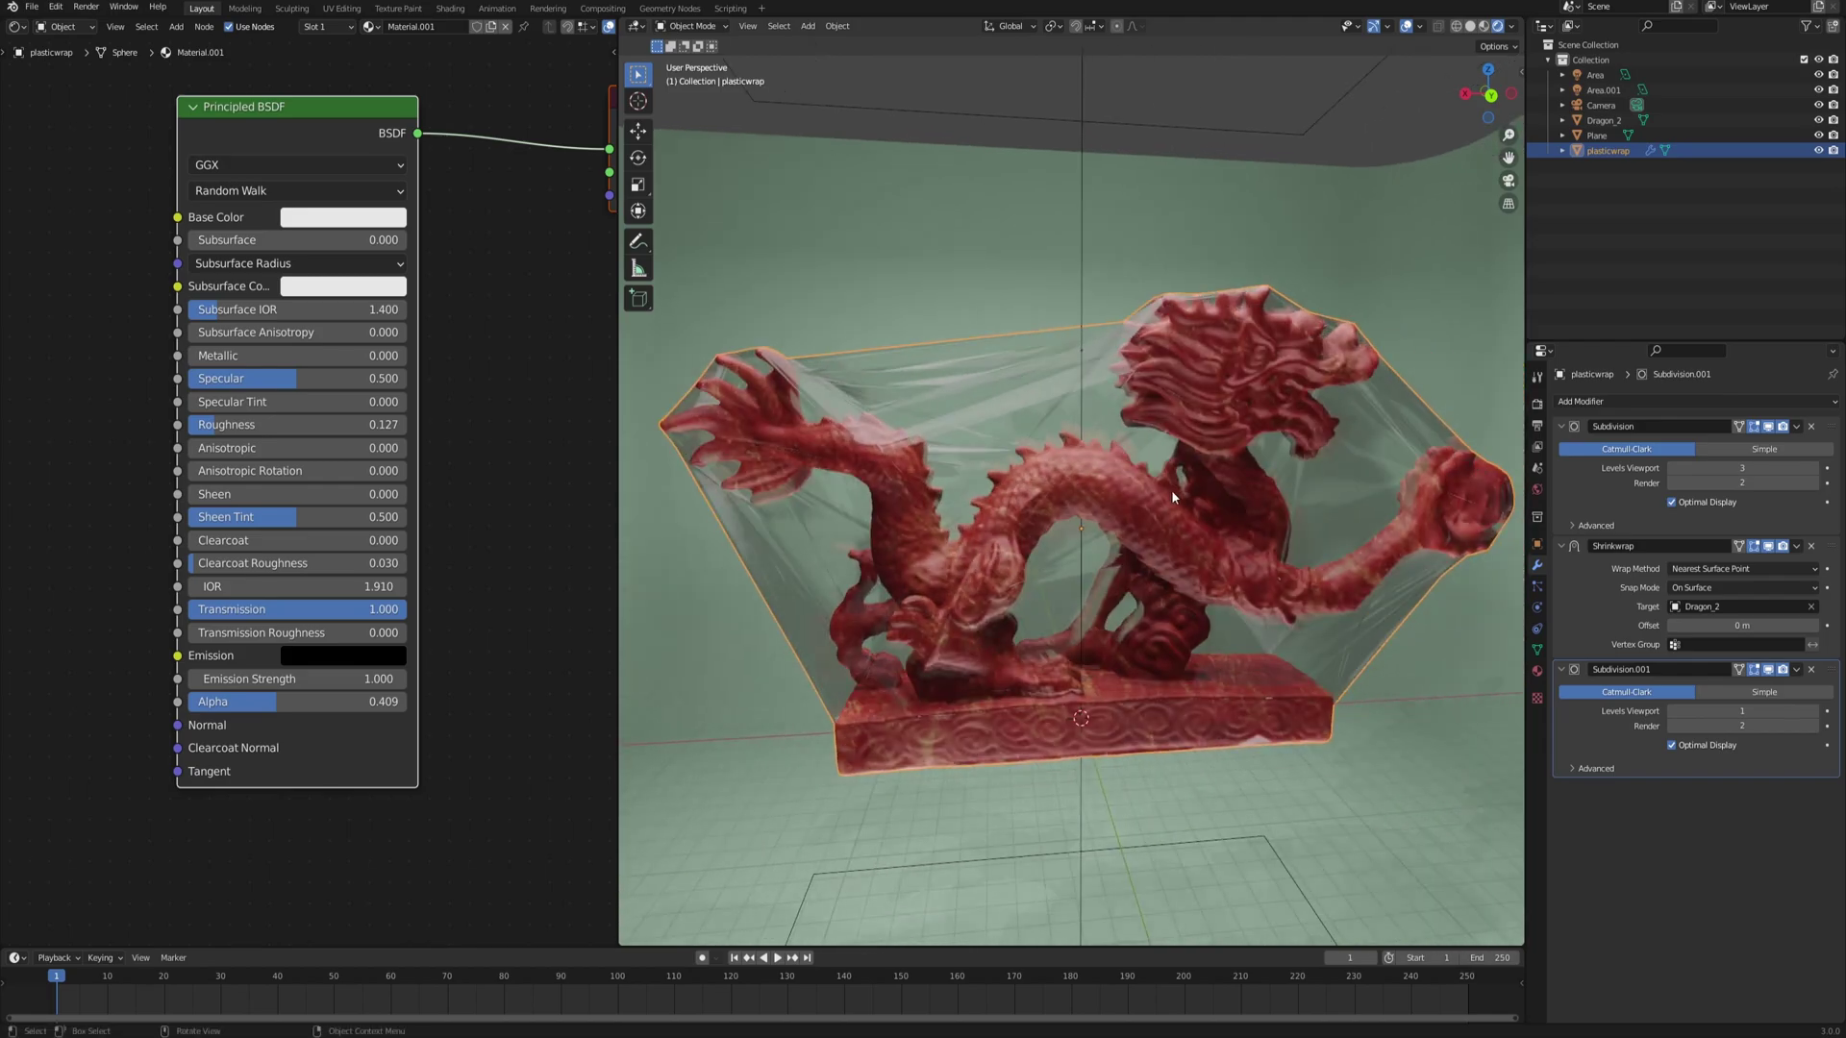
scroll(1032, 394, up, 3)
middle_drag(1033, 394, 1180, 652)
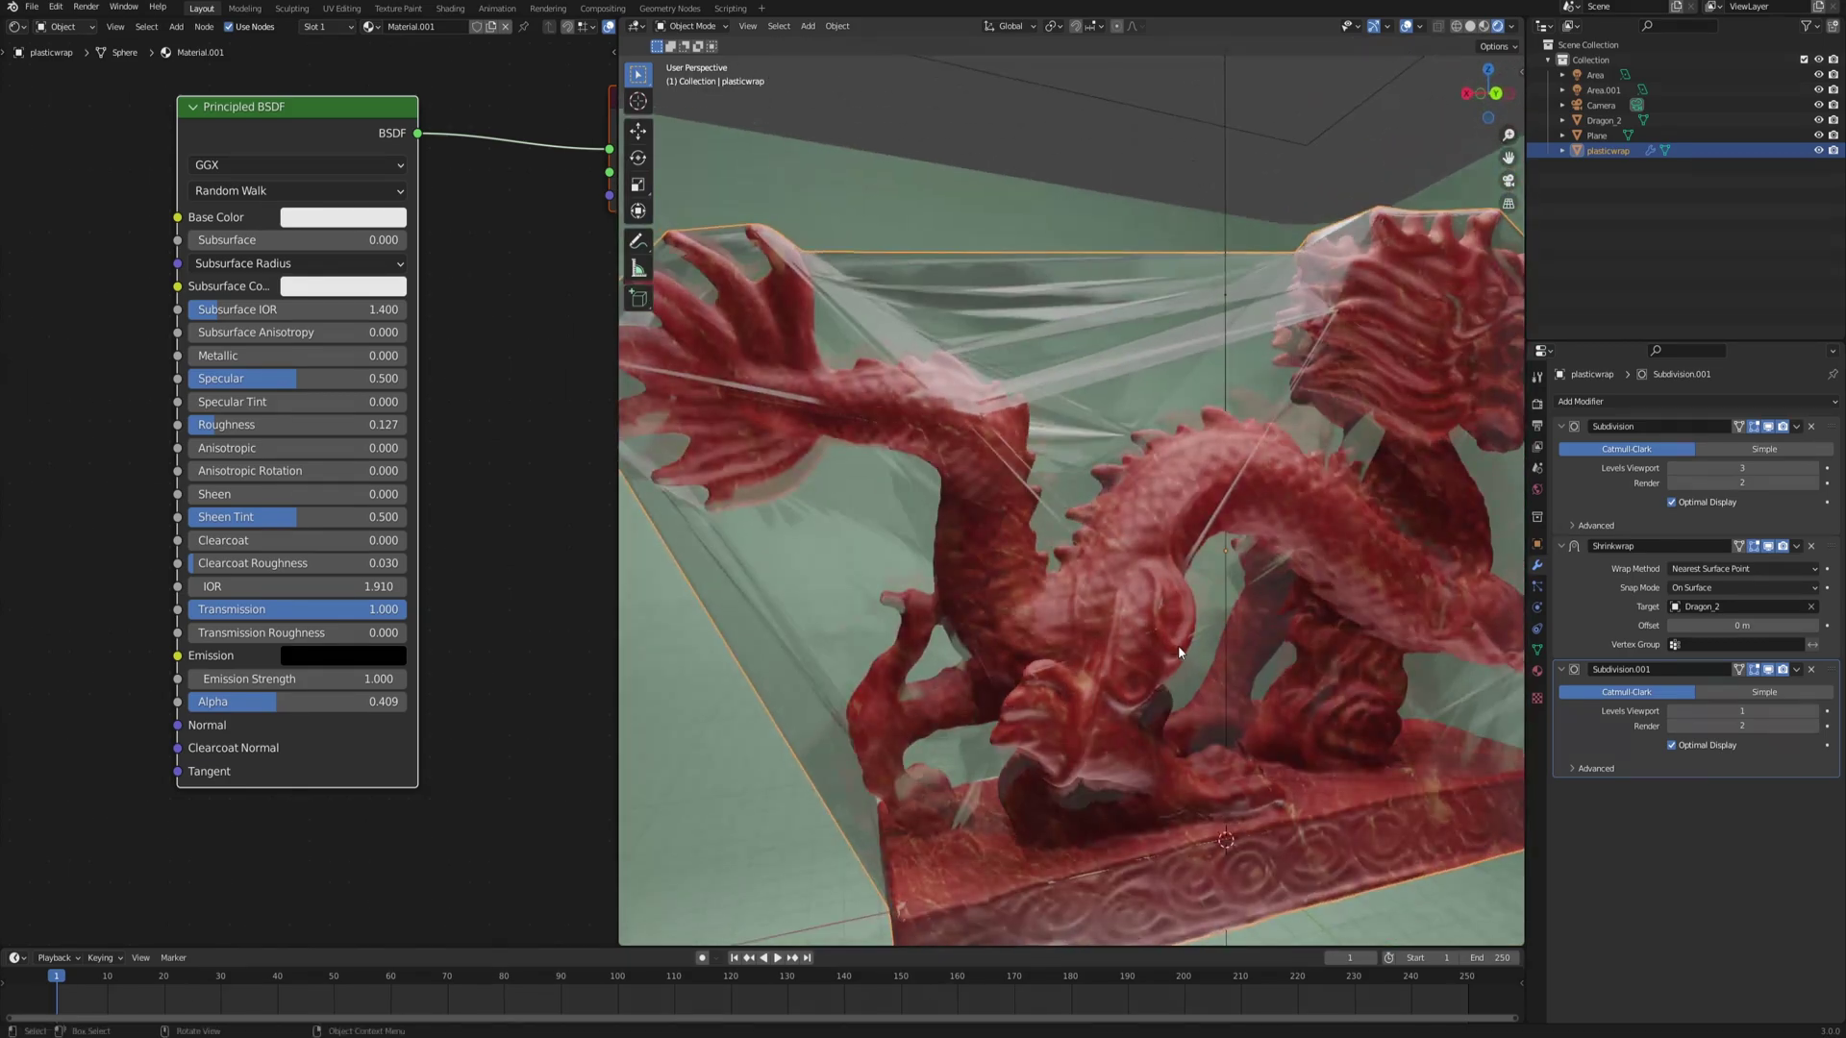
scroll(1154, 638, down, 1)
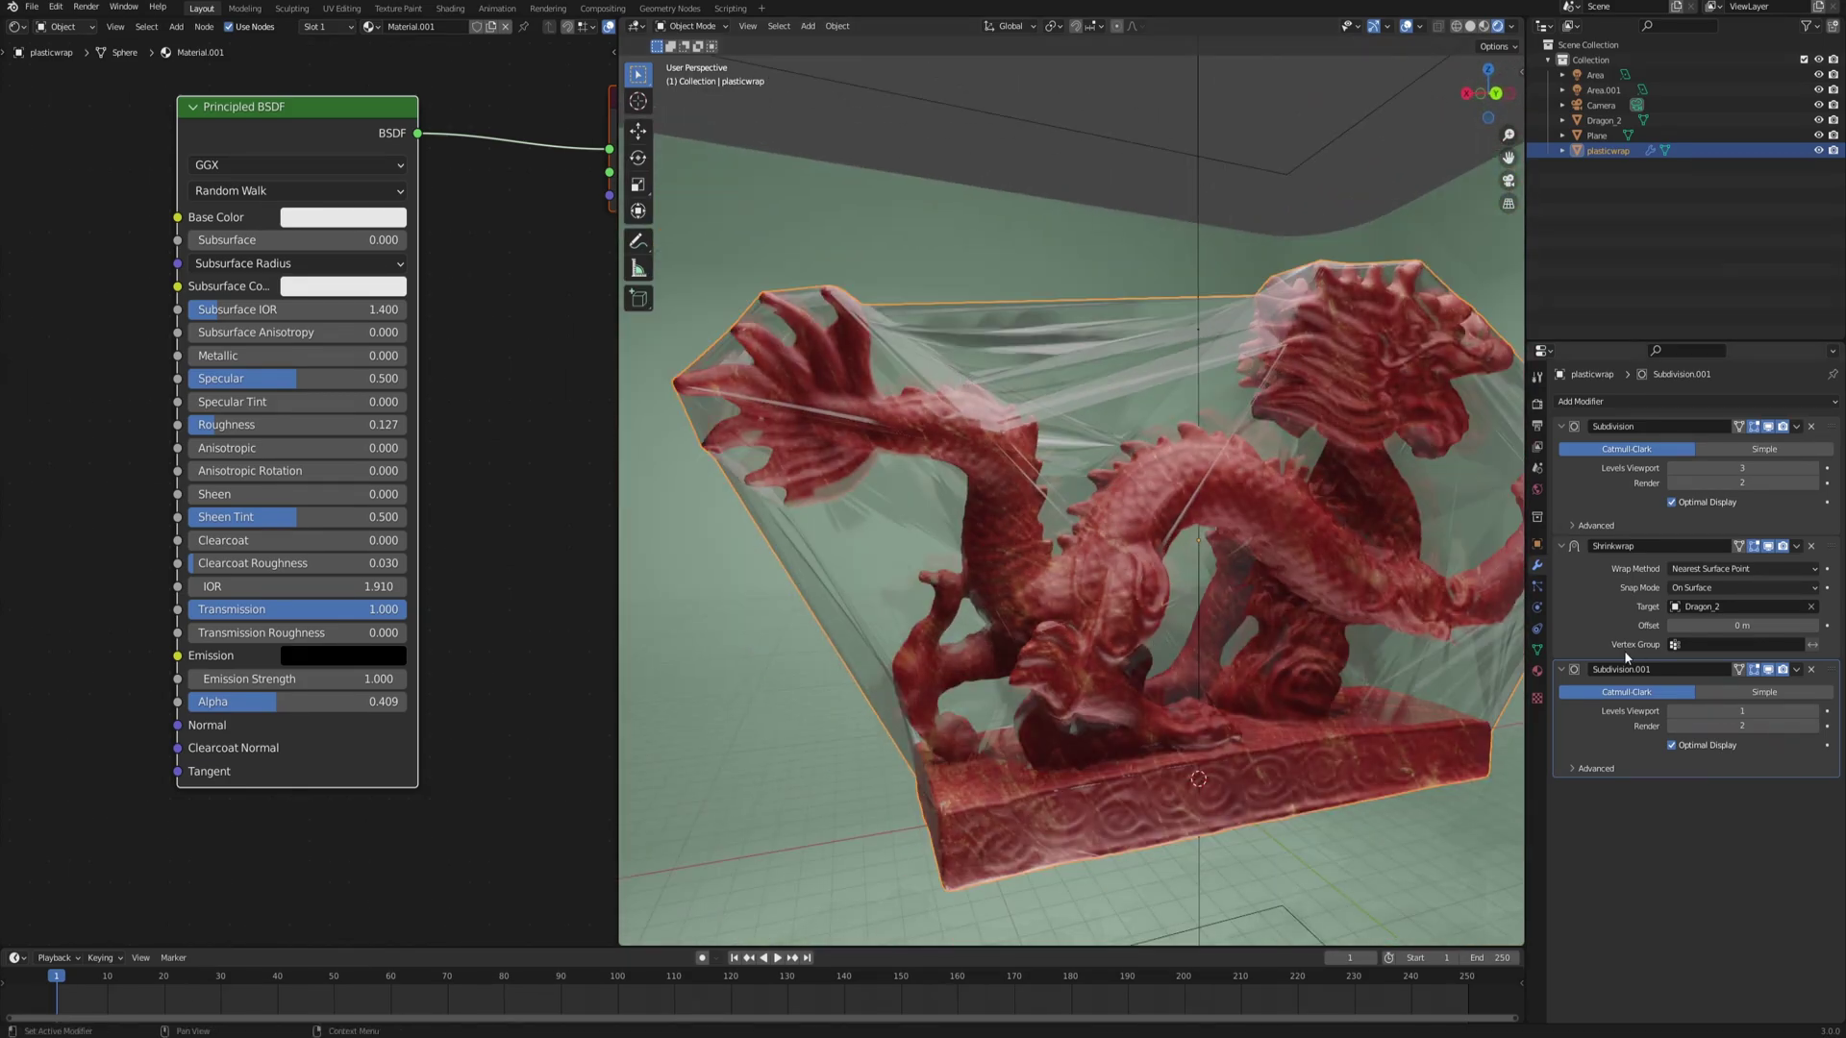
- Compare the plastic folds with the Subdivision modifier below the Shrinkwrap switched off and back on in the viewport
click(1768, 669)
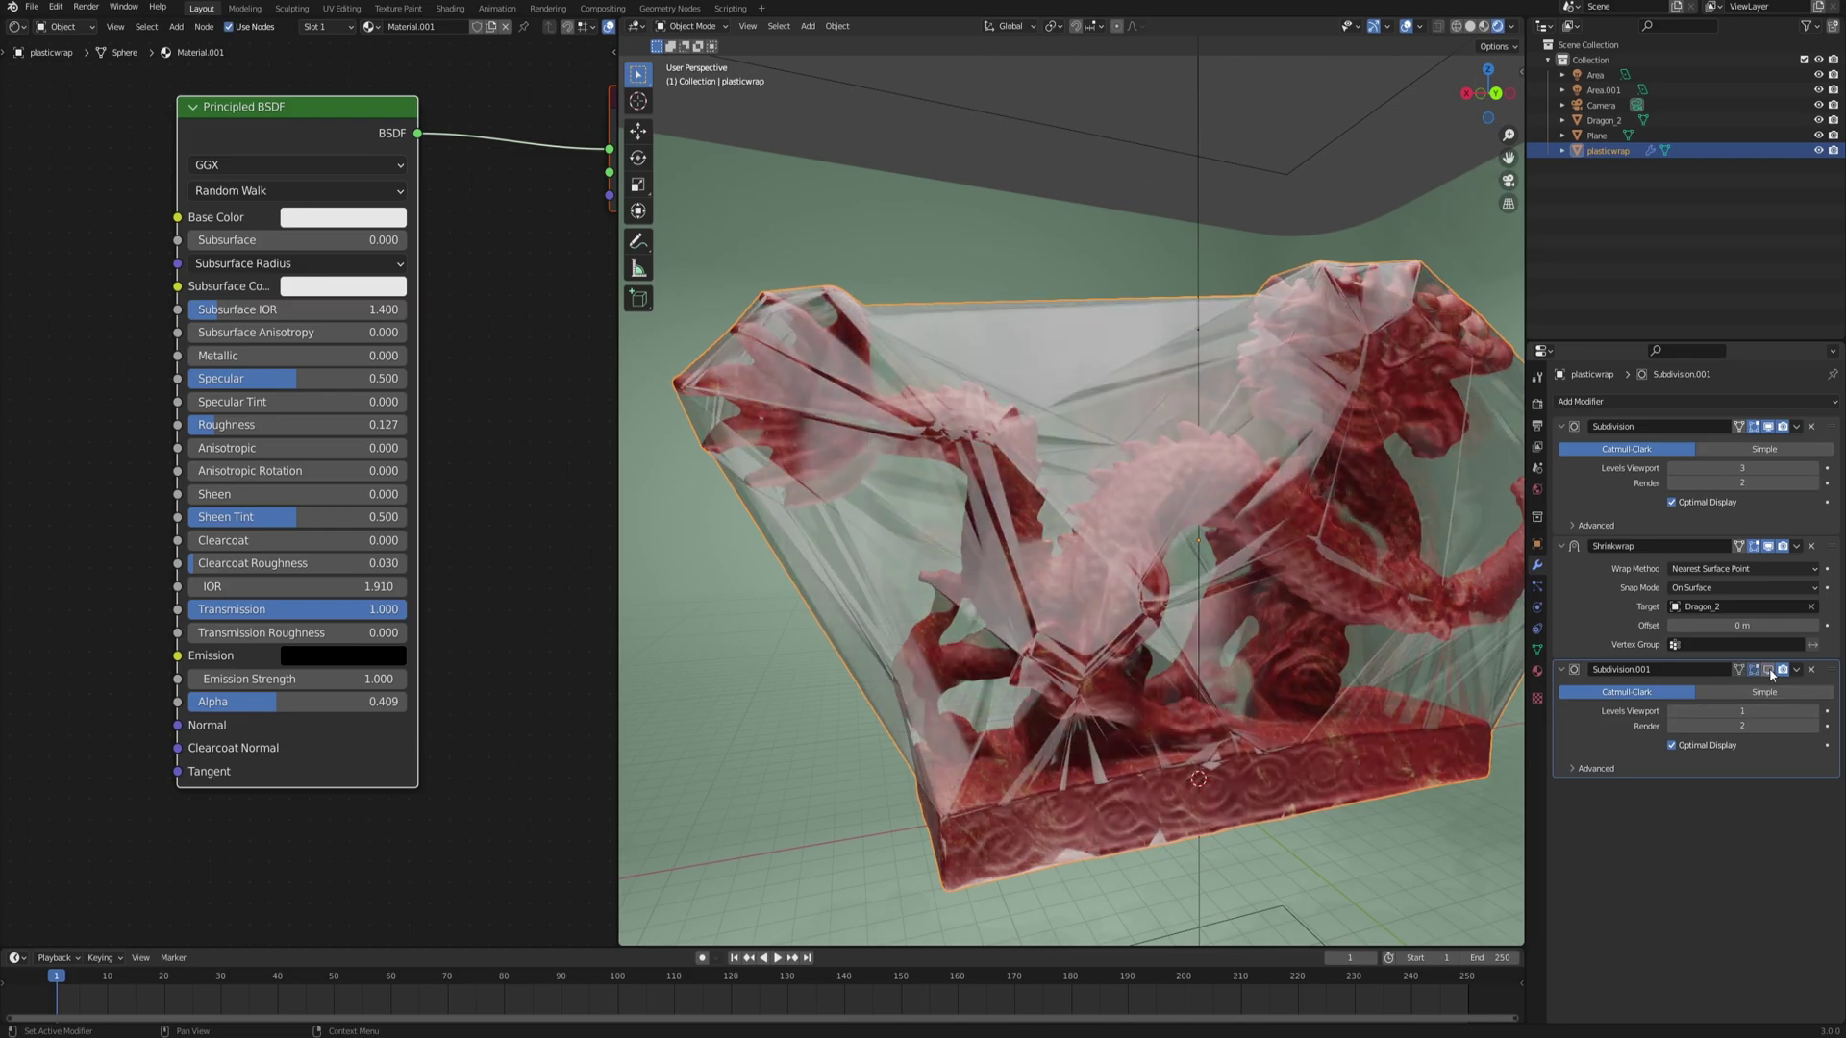
middle_drag(1077, 538, 1278, 428)
middle_drag(1255, 586, 1164, 511)
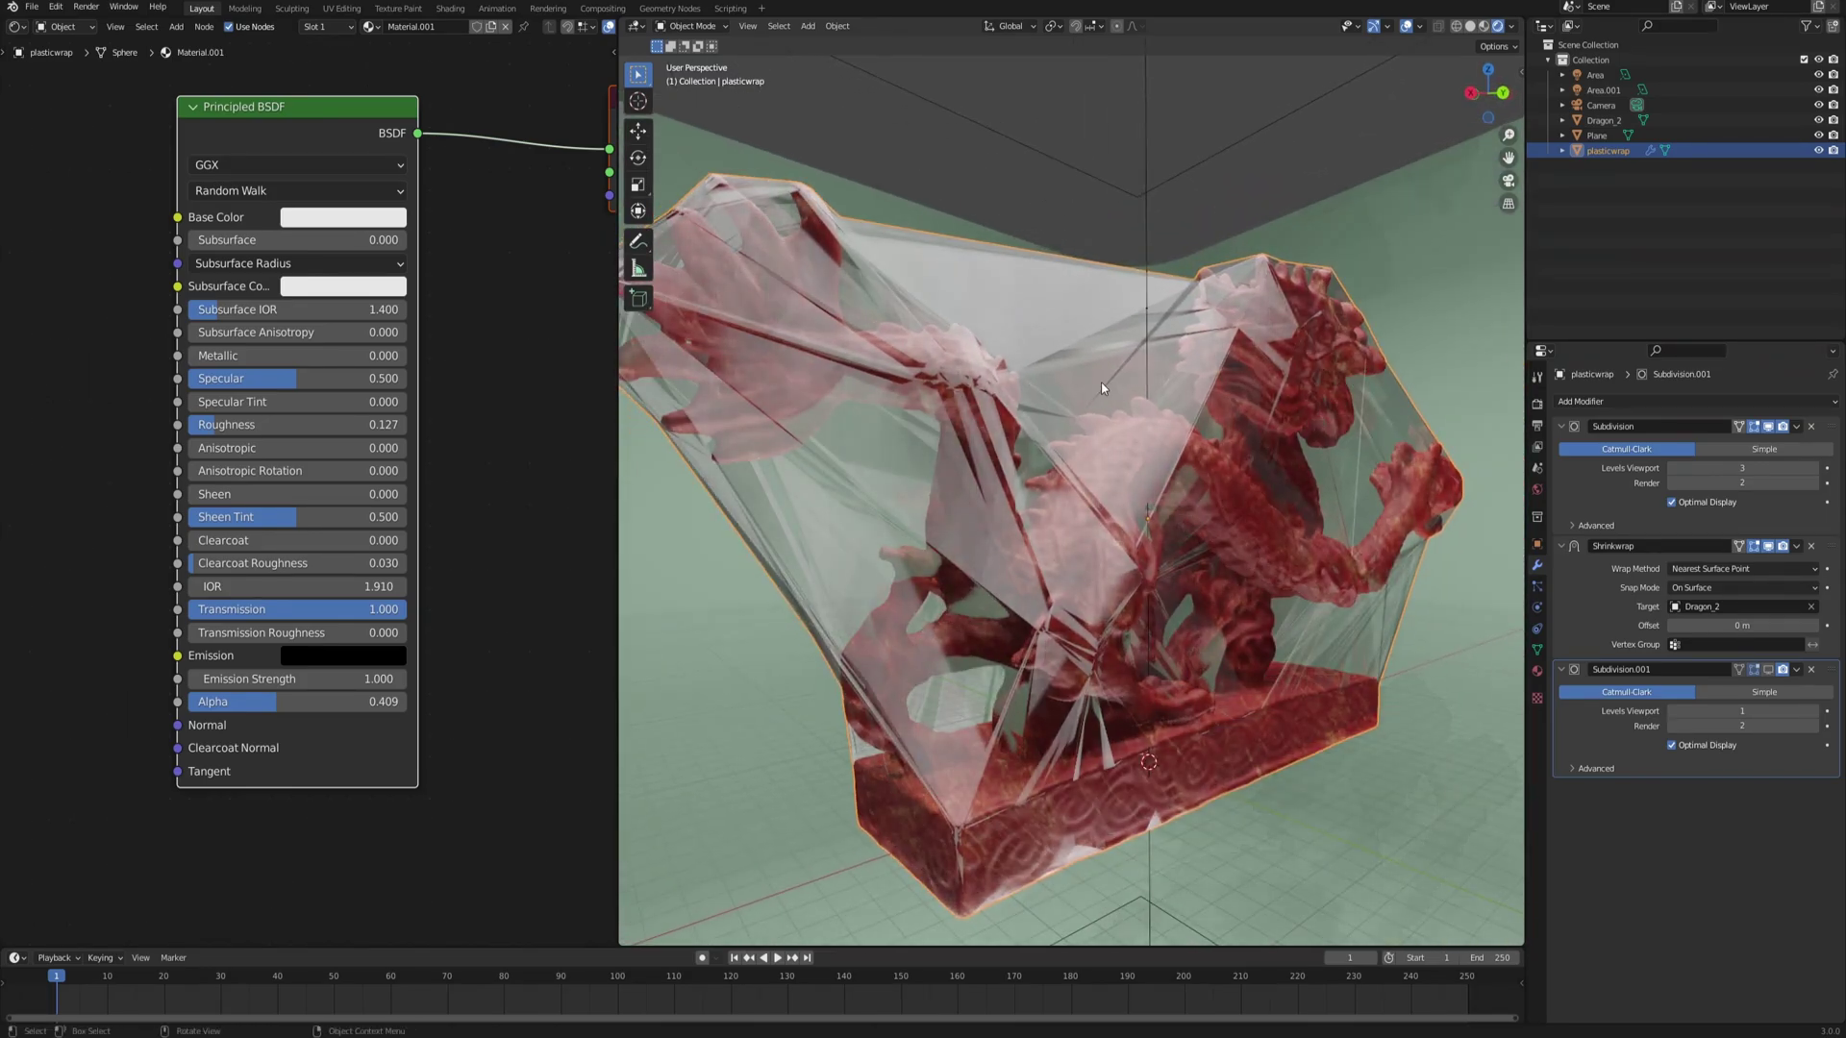
middle_drag(1092, 409, 1096, 567)
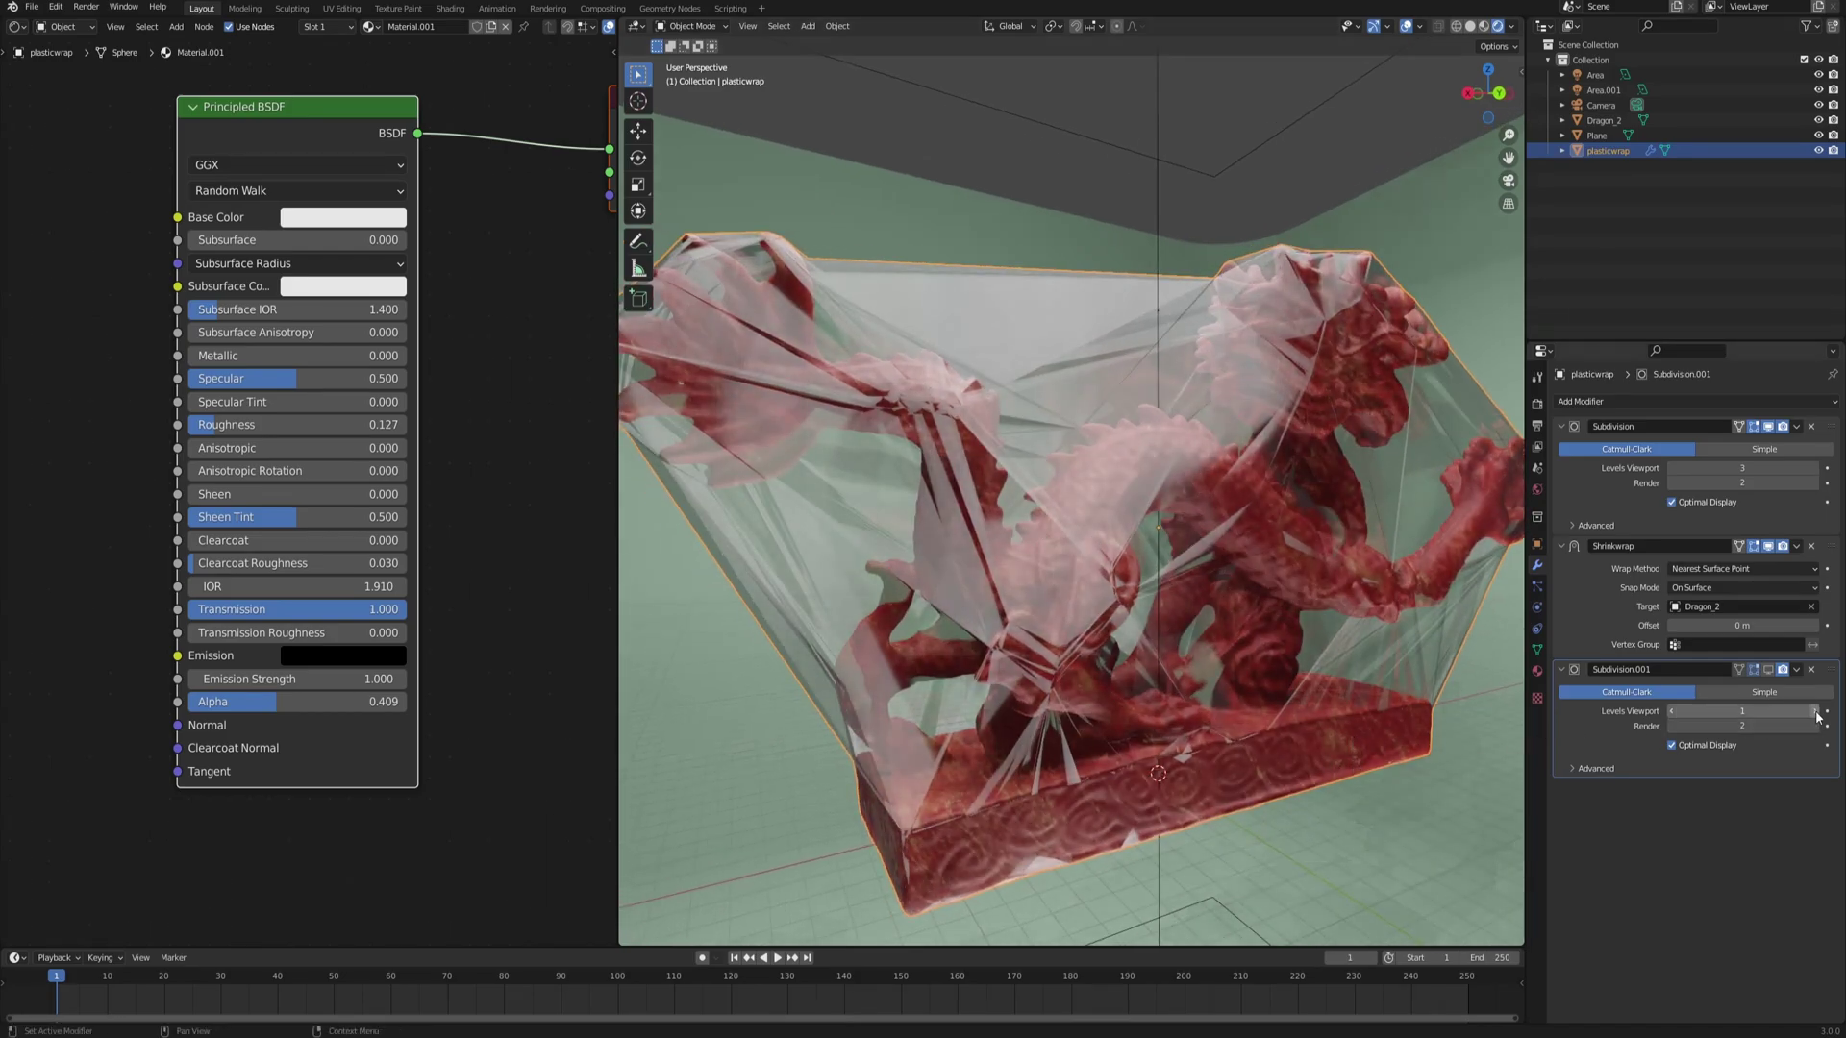
click(1769, 669)
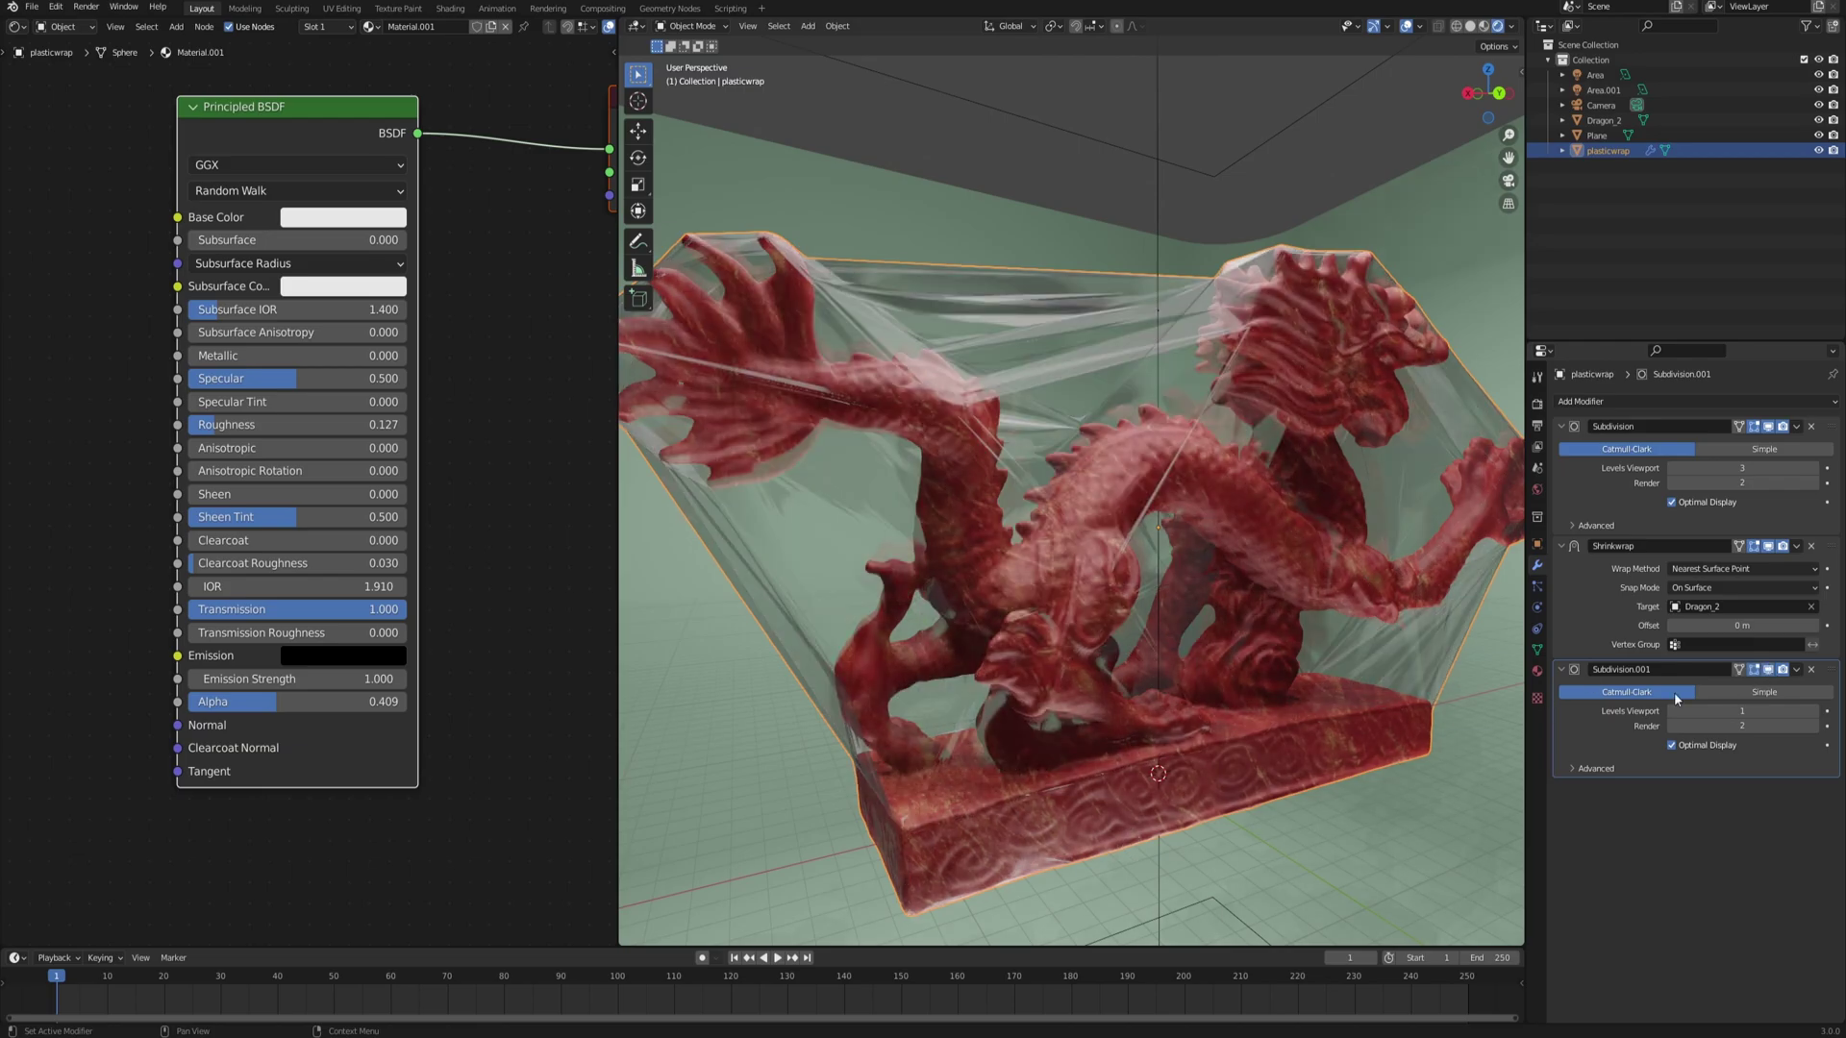
- Set the viewport levels of the Subdivision modifier below the Shrinkwrap to 2
middle_drag(1116, 546, 933, 459)
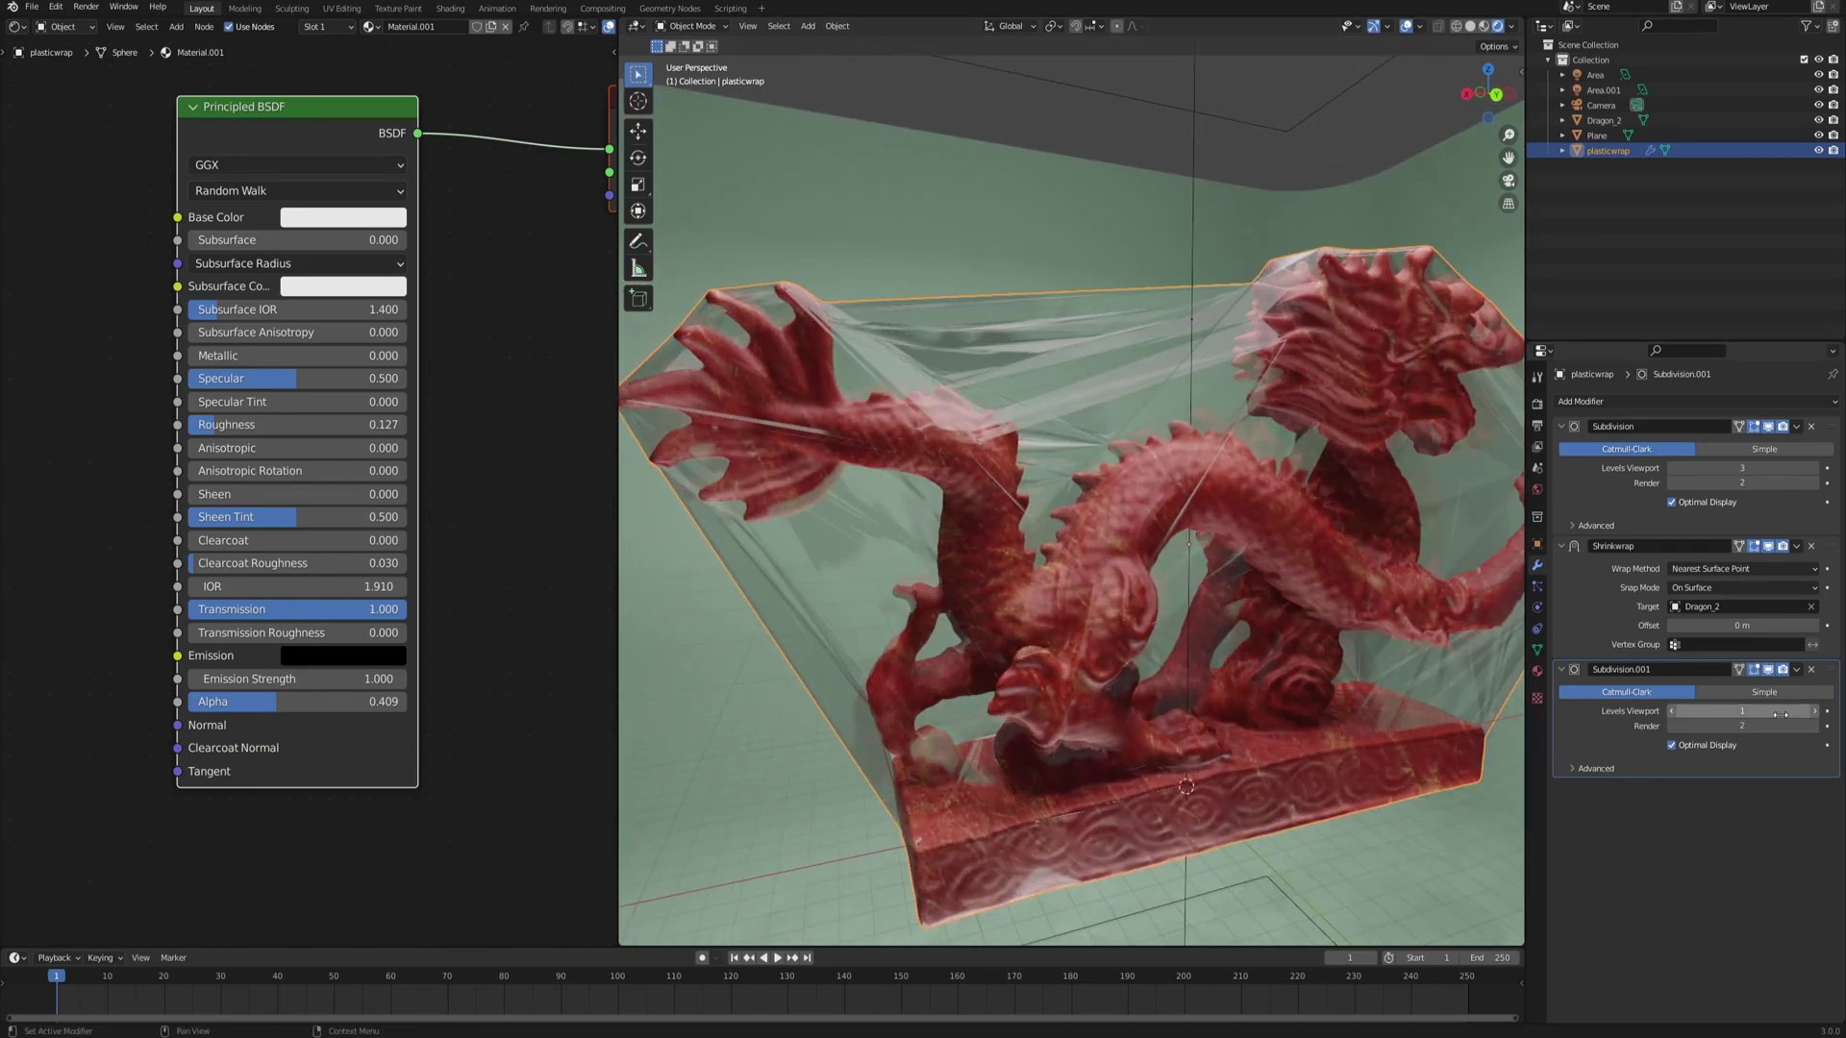
click(1819, 714)
middle_drag(1189, 473, 1121, 490)
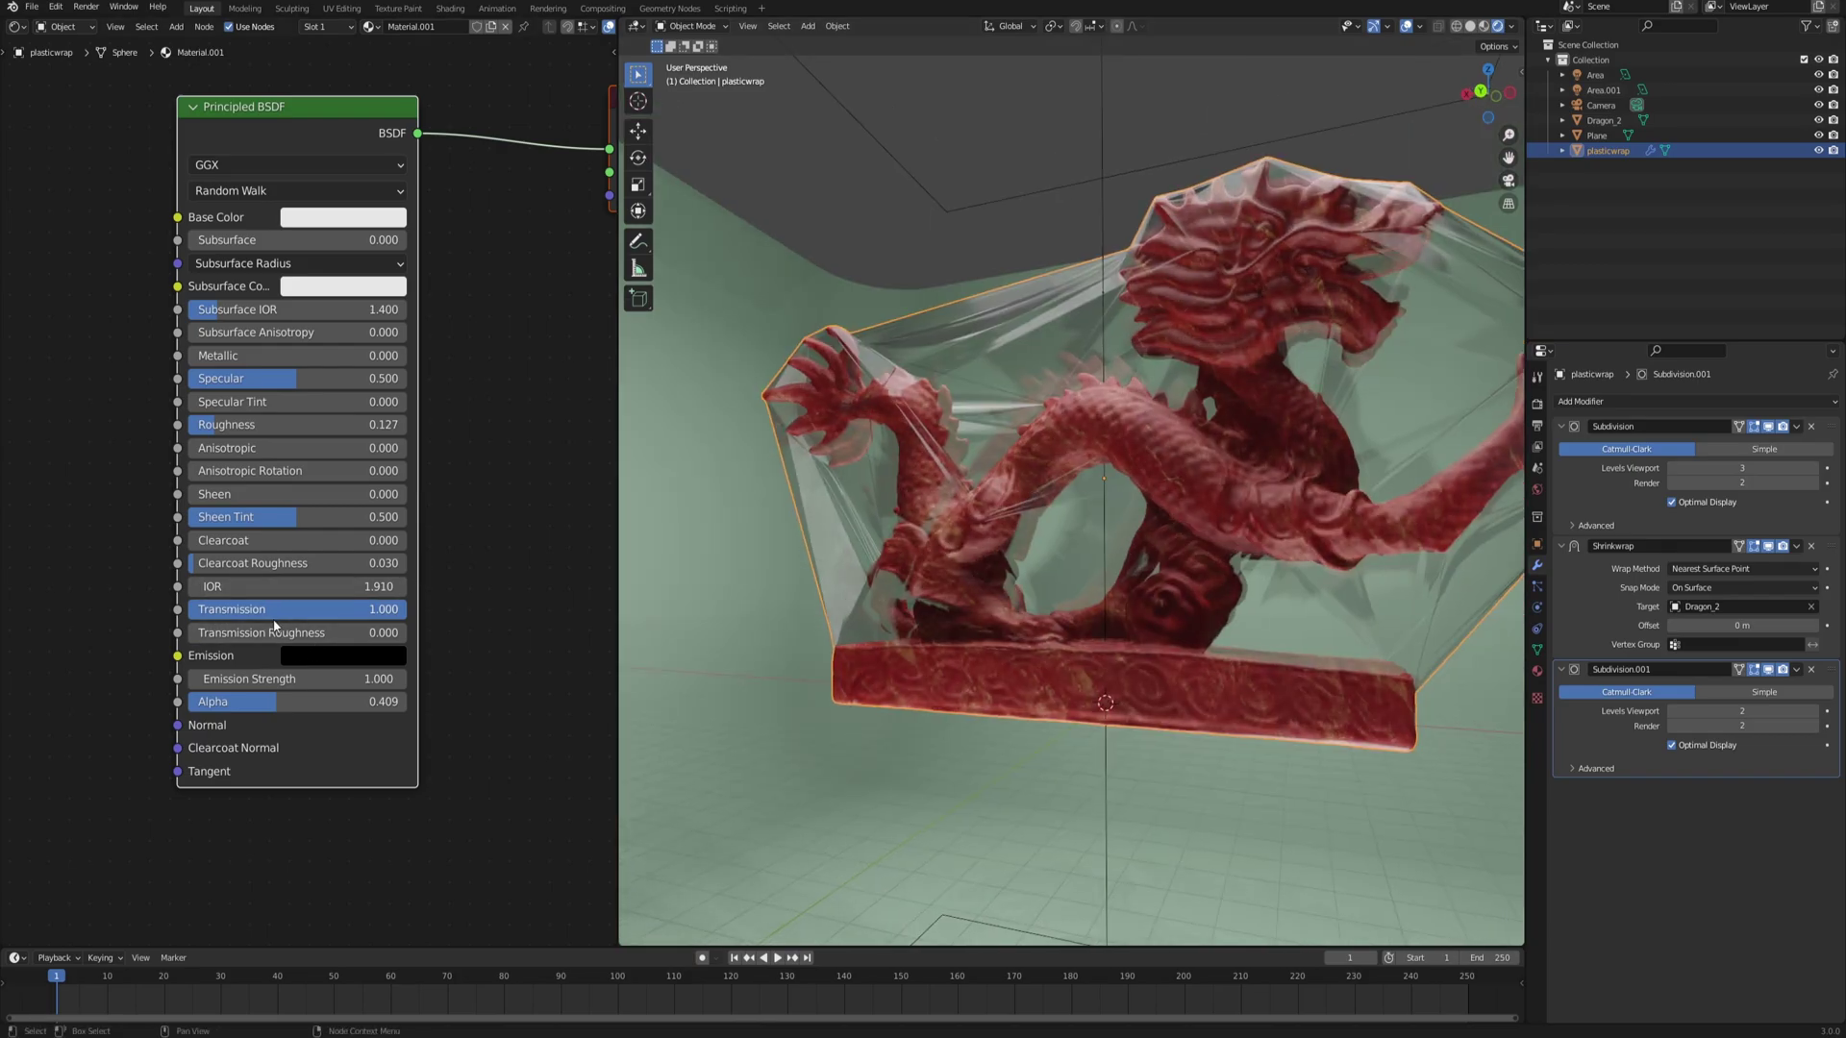
- Lower the plastic material's Transmission to 0 and check how the wrap looks around the dragon
middle_drag(1119, 509, 1041, 469)
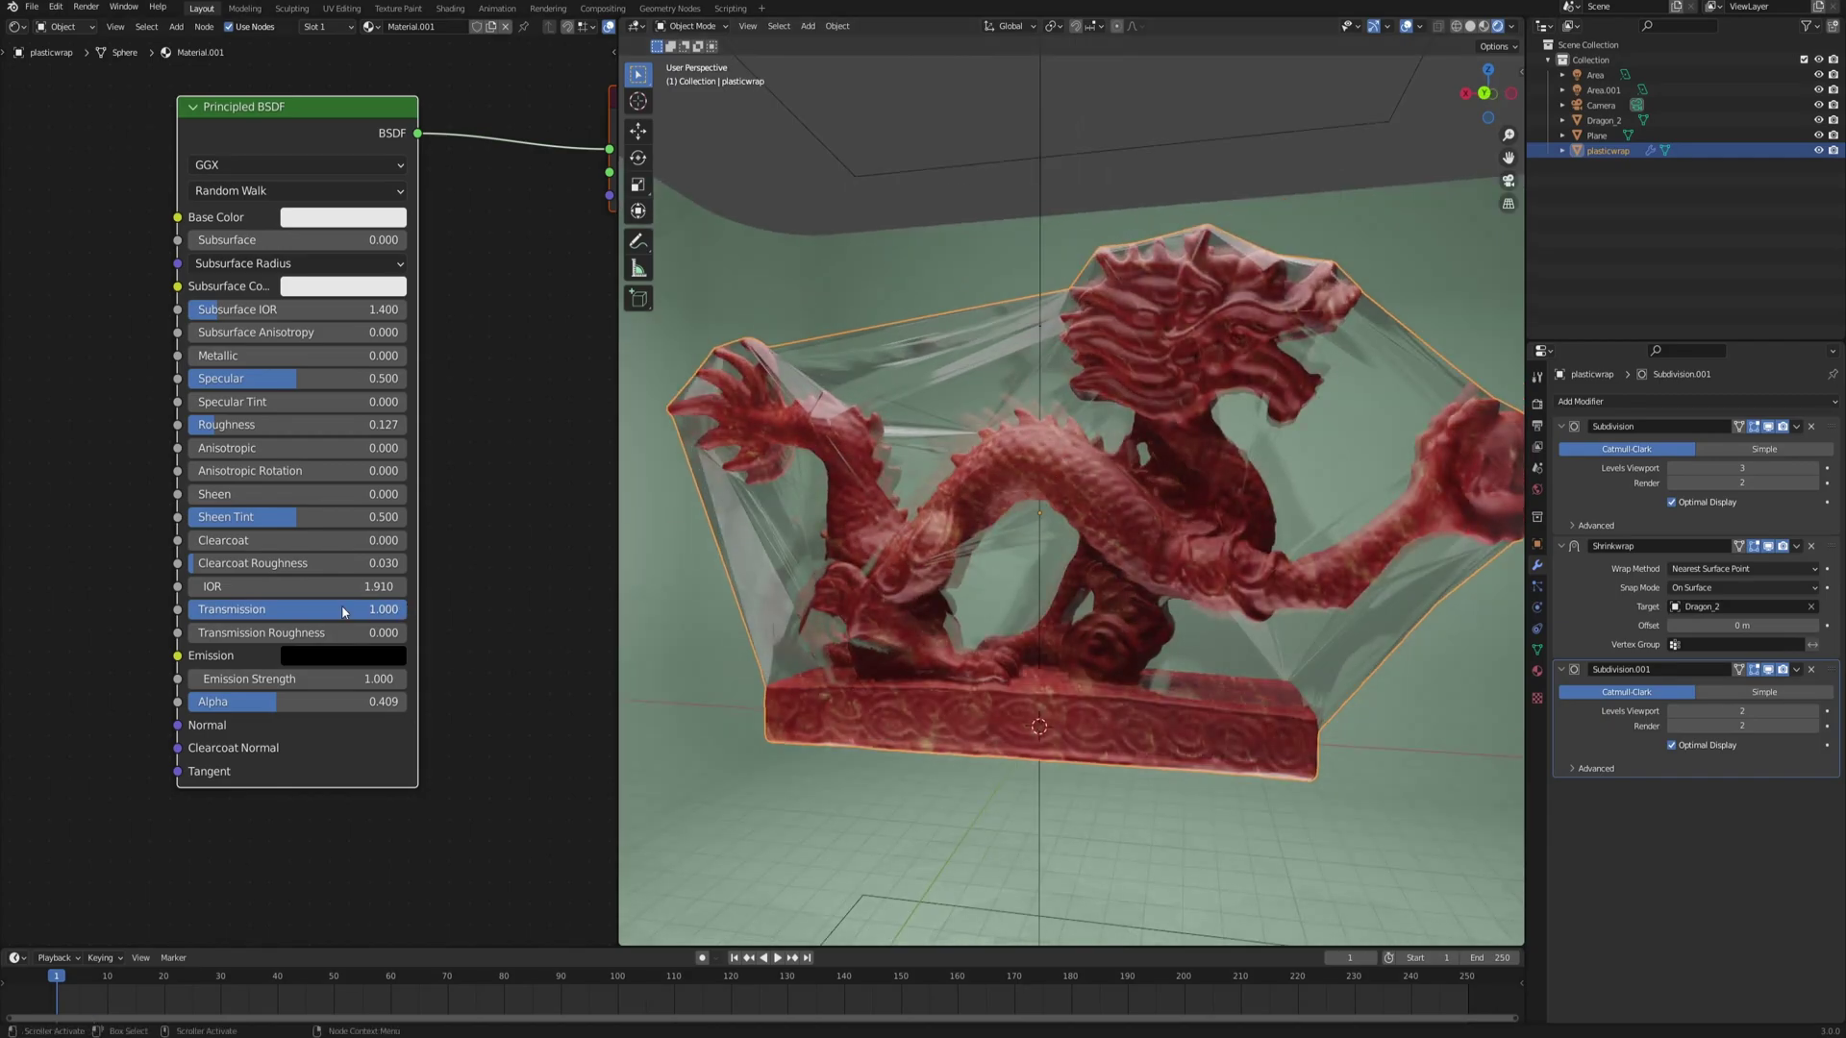
middle_drag(1181, 575, 985, 441)
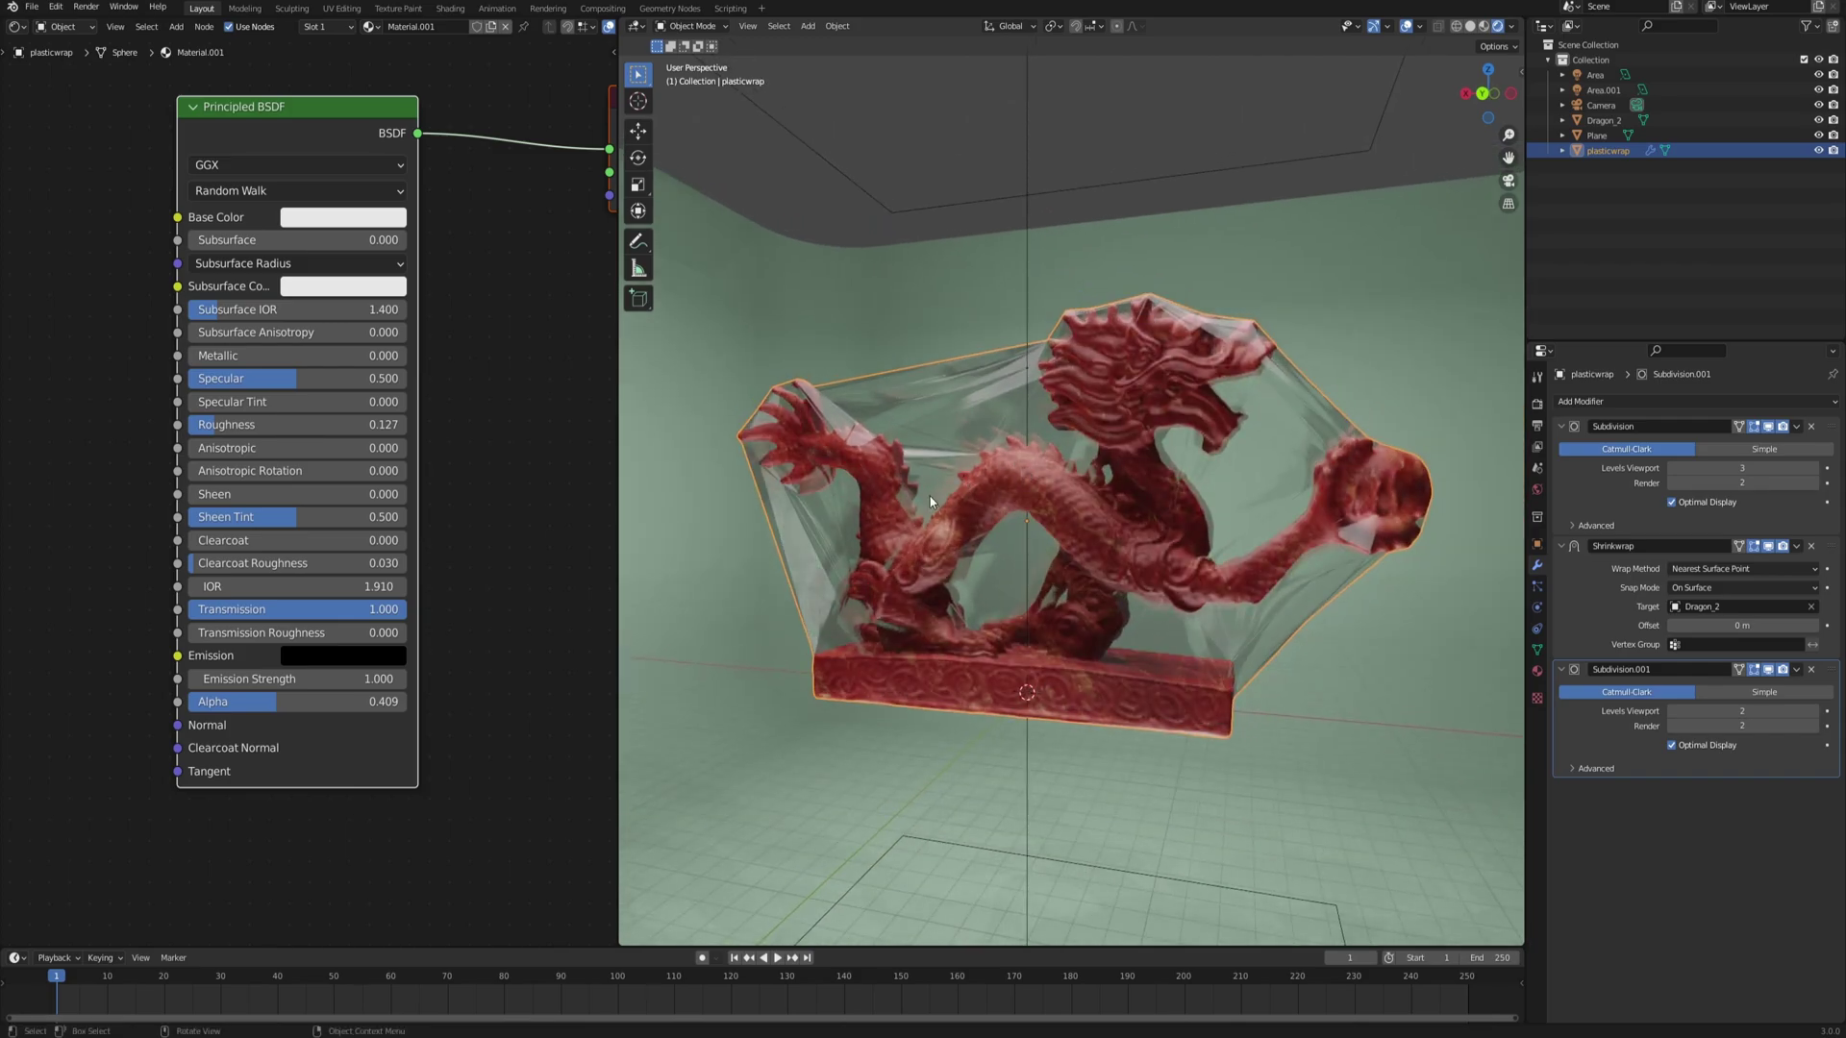
drag(394, 621, 200, 615)
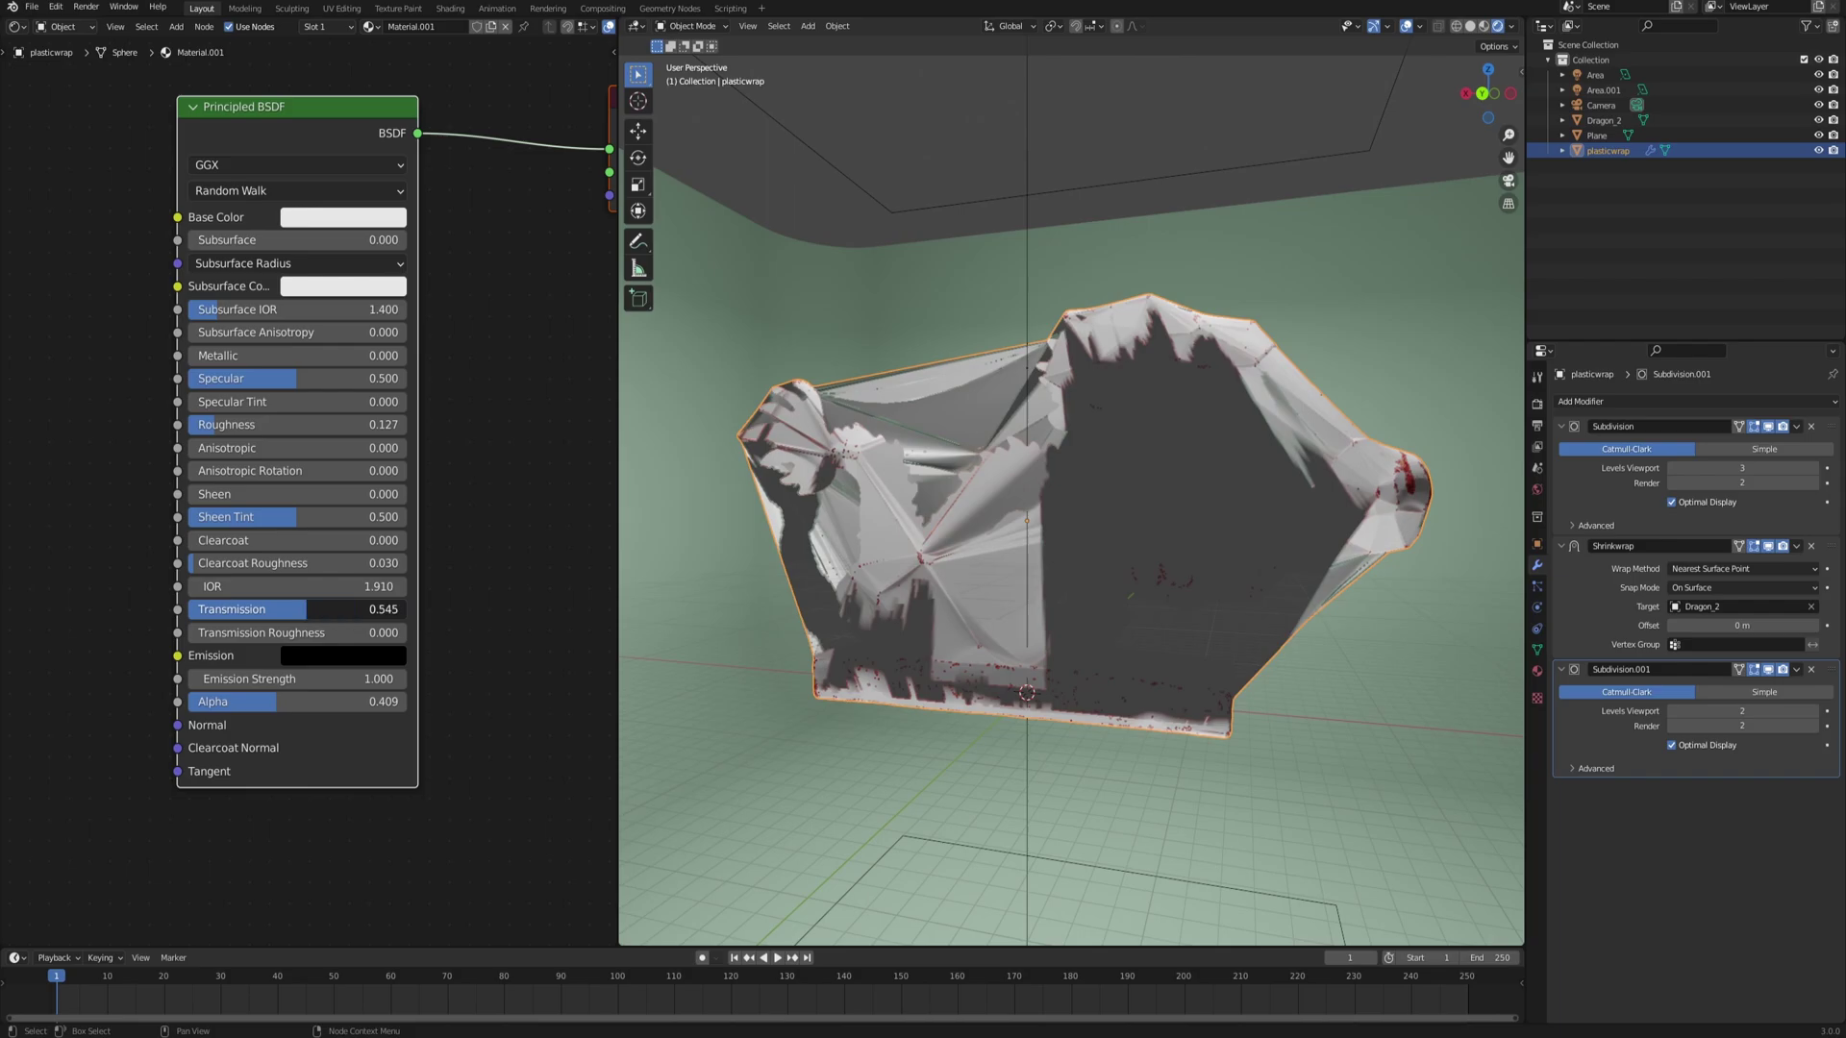
middle_drag(1162, 481, 1169, 466)
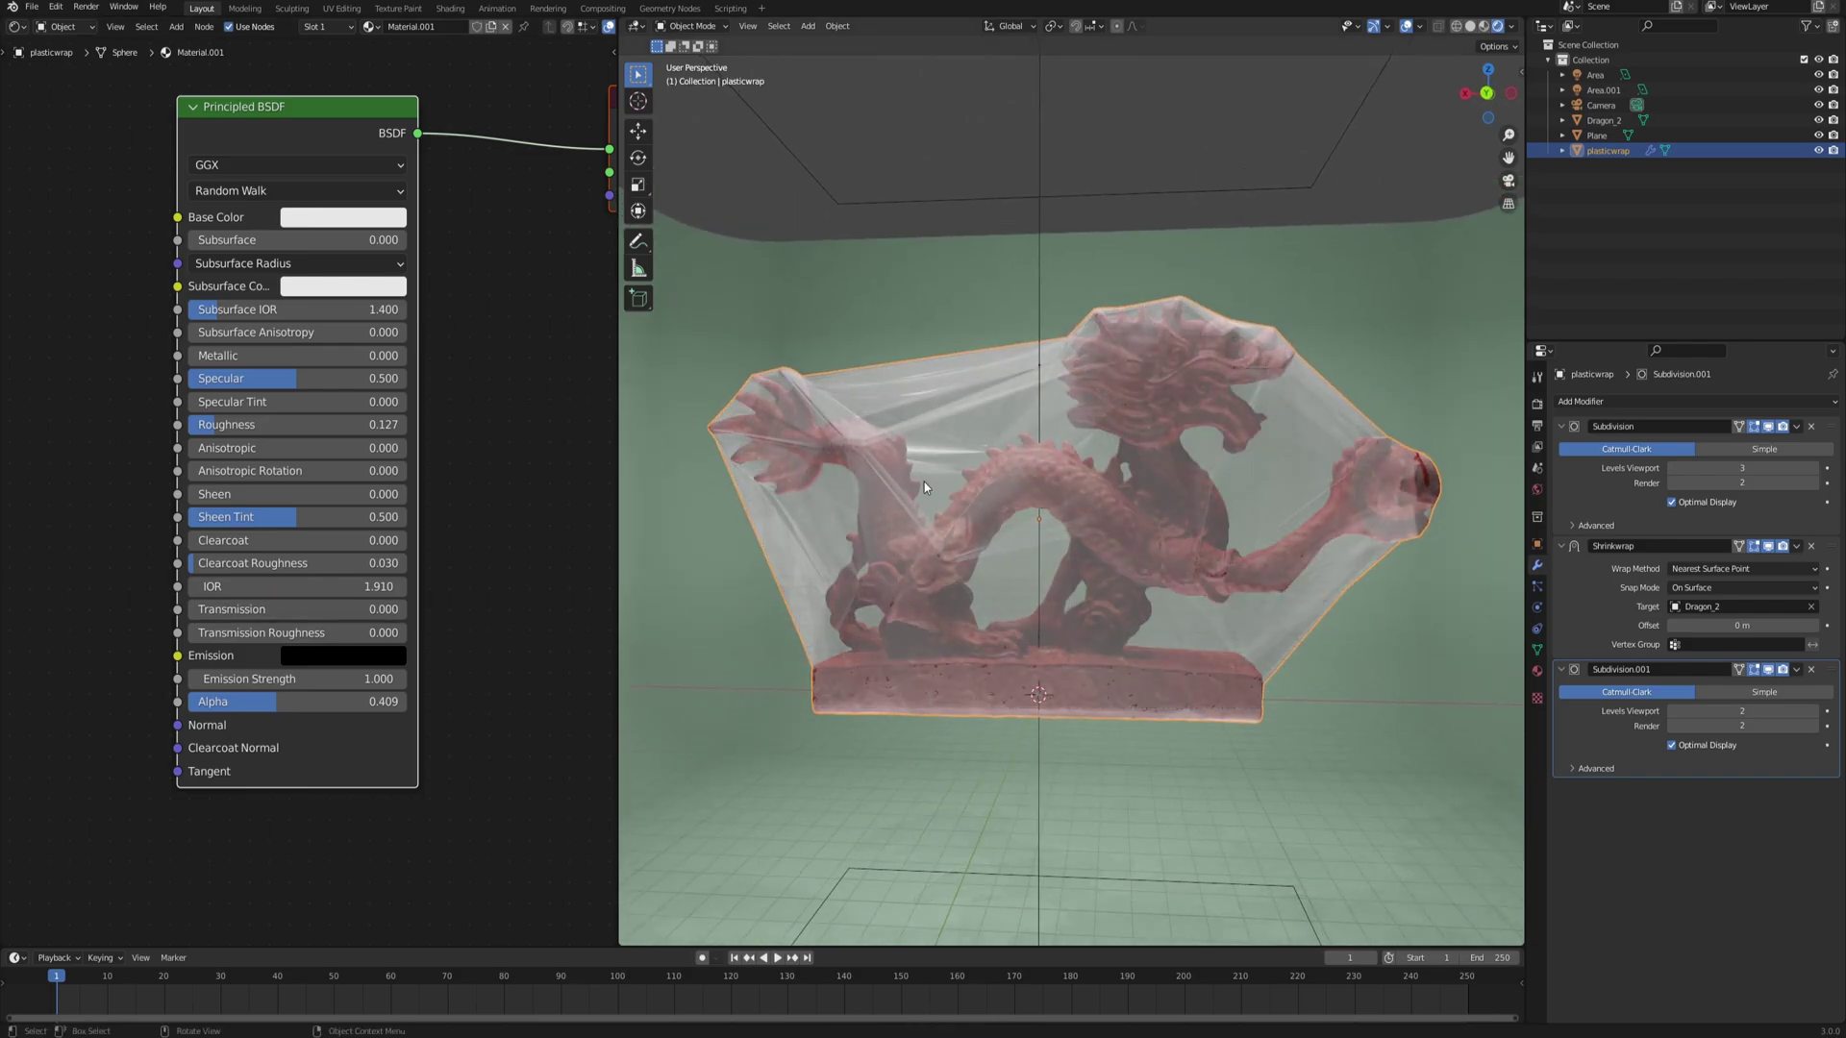
scroll(1052, 452, up, 2)
middle_drag(1071, 446, 873, 446)
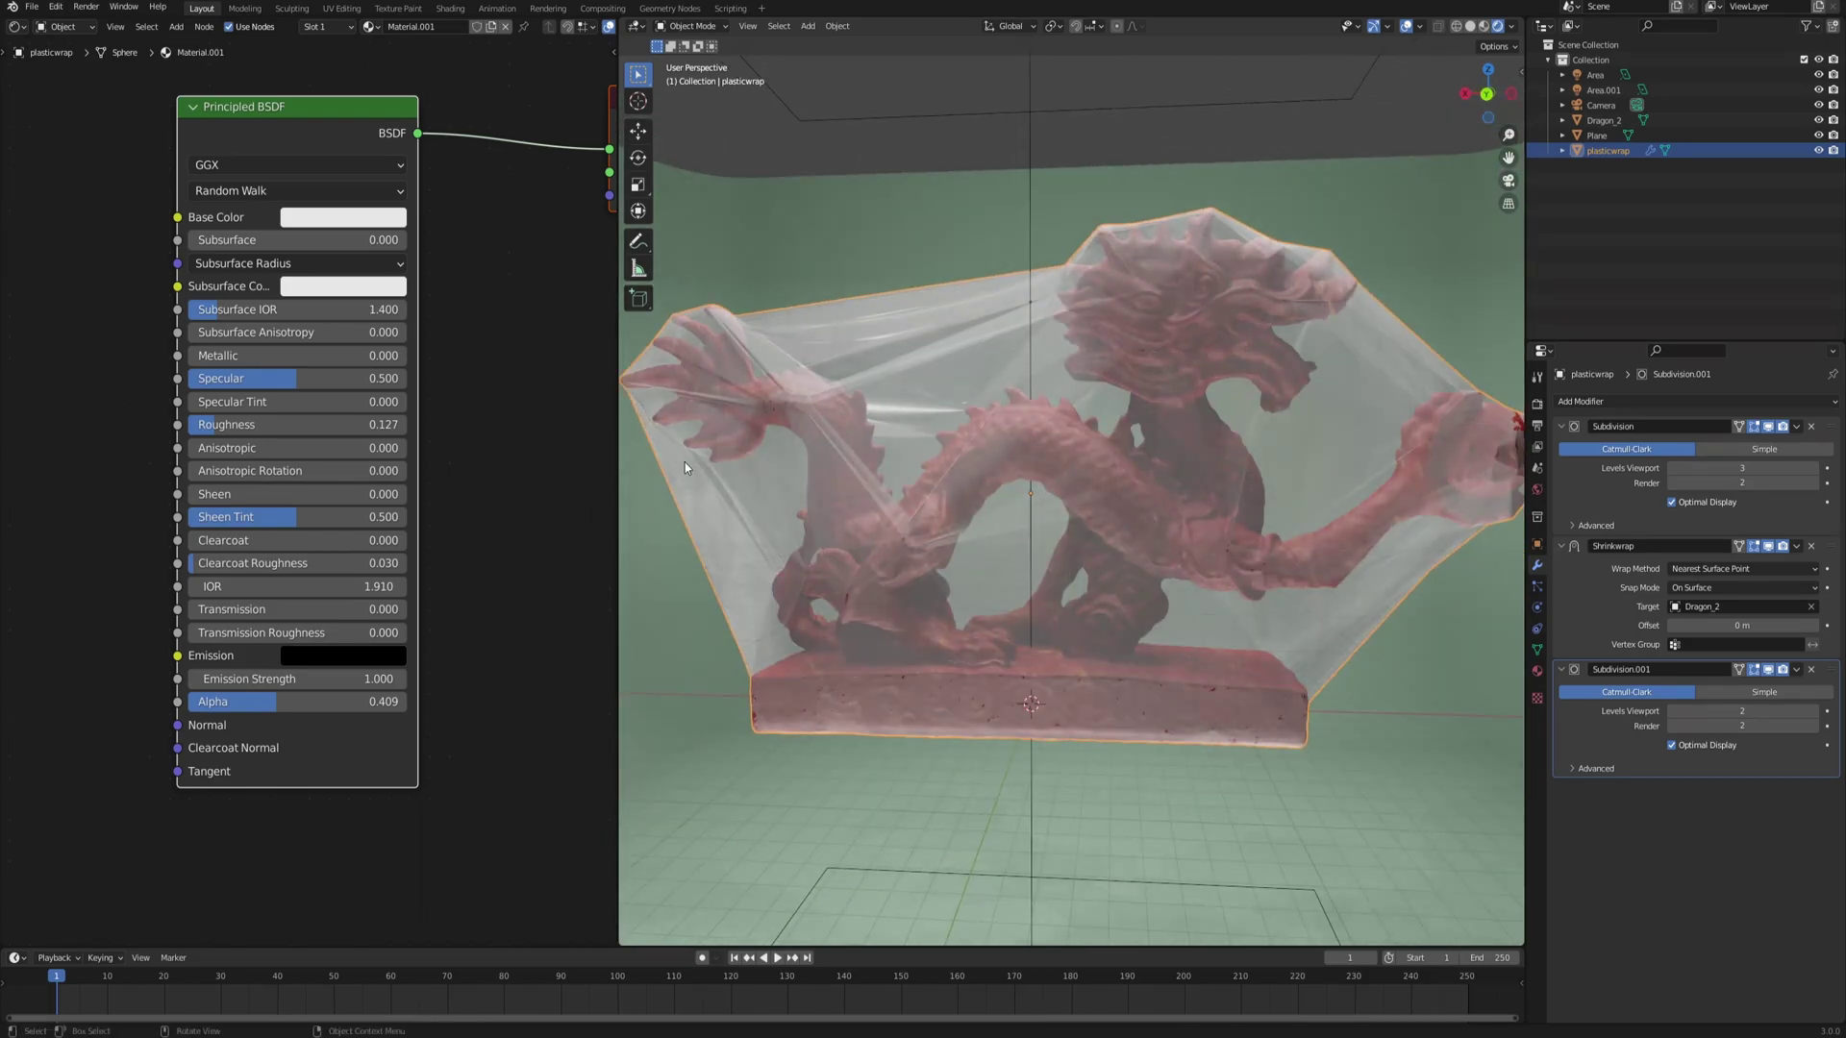
- Try the plastic's Alpha at 0.136, raise it to 0.455, and set Transmission back to 1.000, checking the camera view
drag(275, 702, 398, 703)
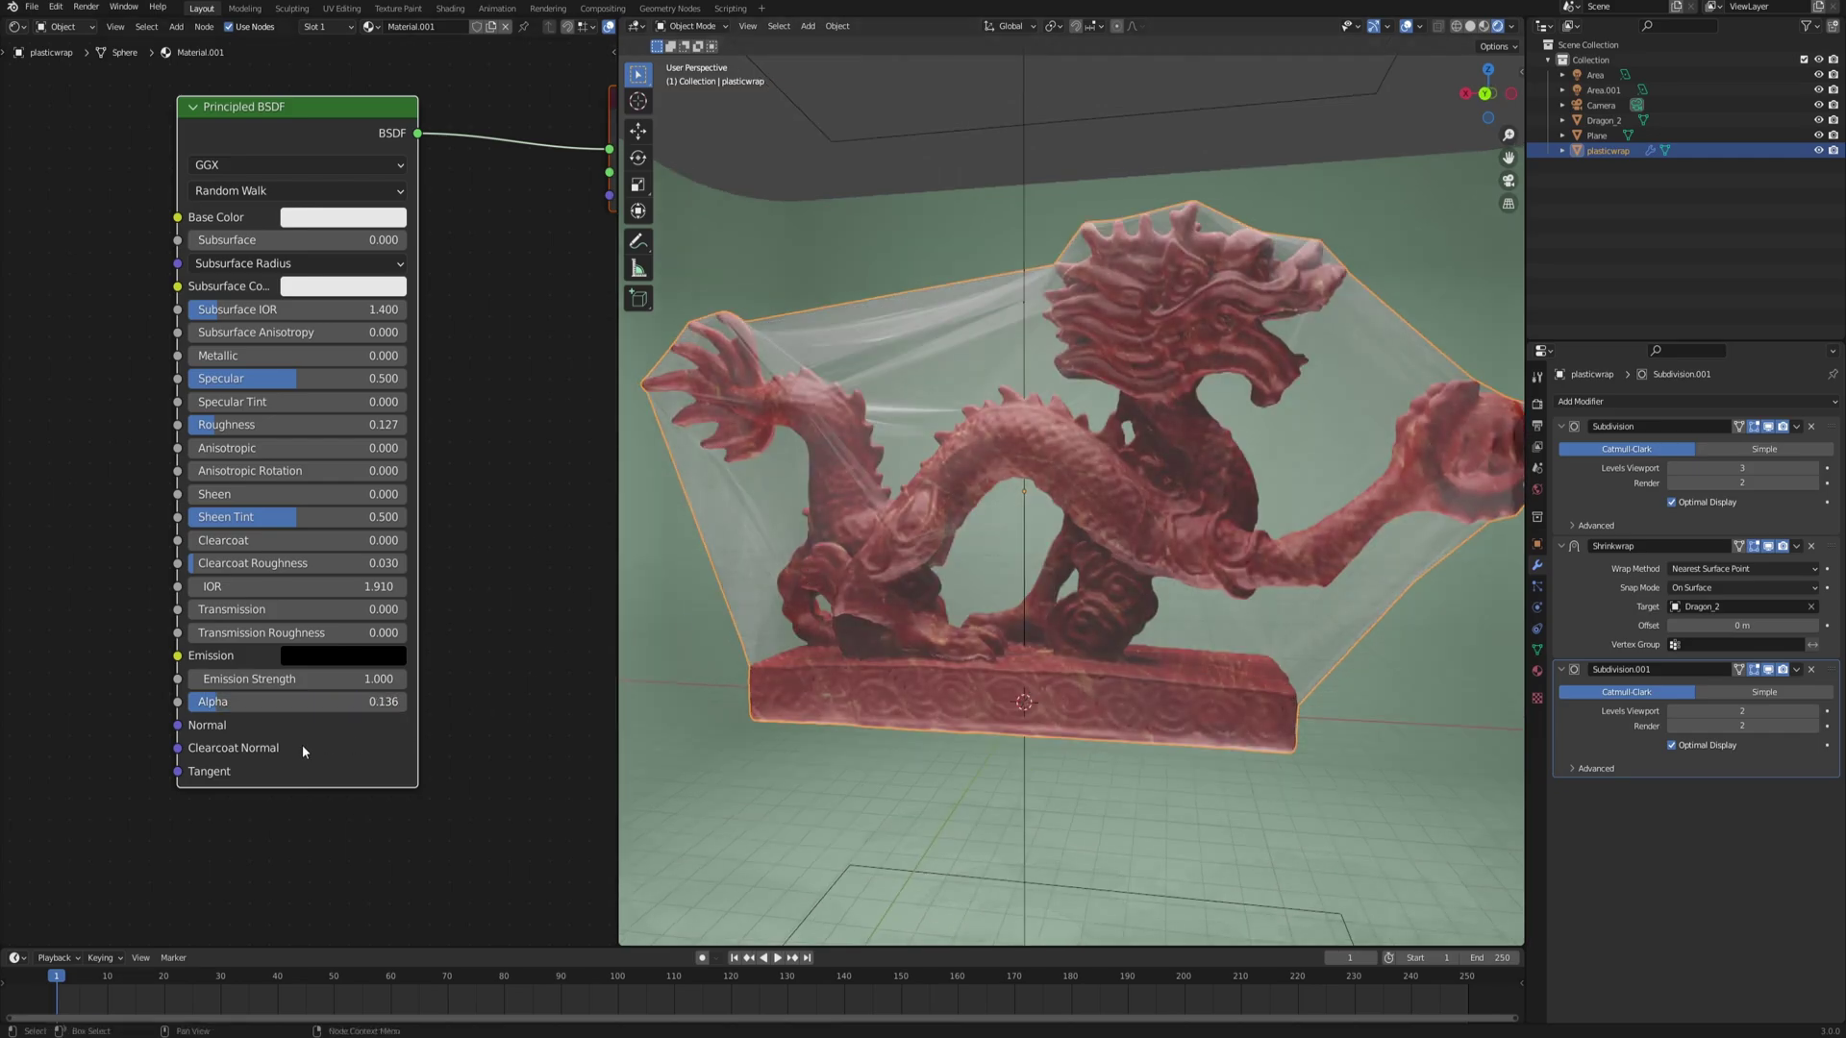
drag(240, 705, 310, 704)
drag(226, 613, 445, 612)
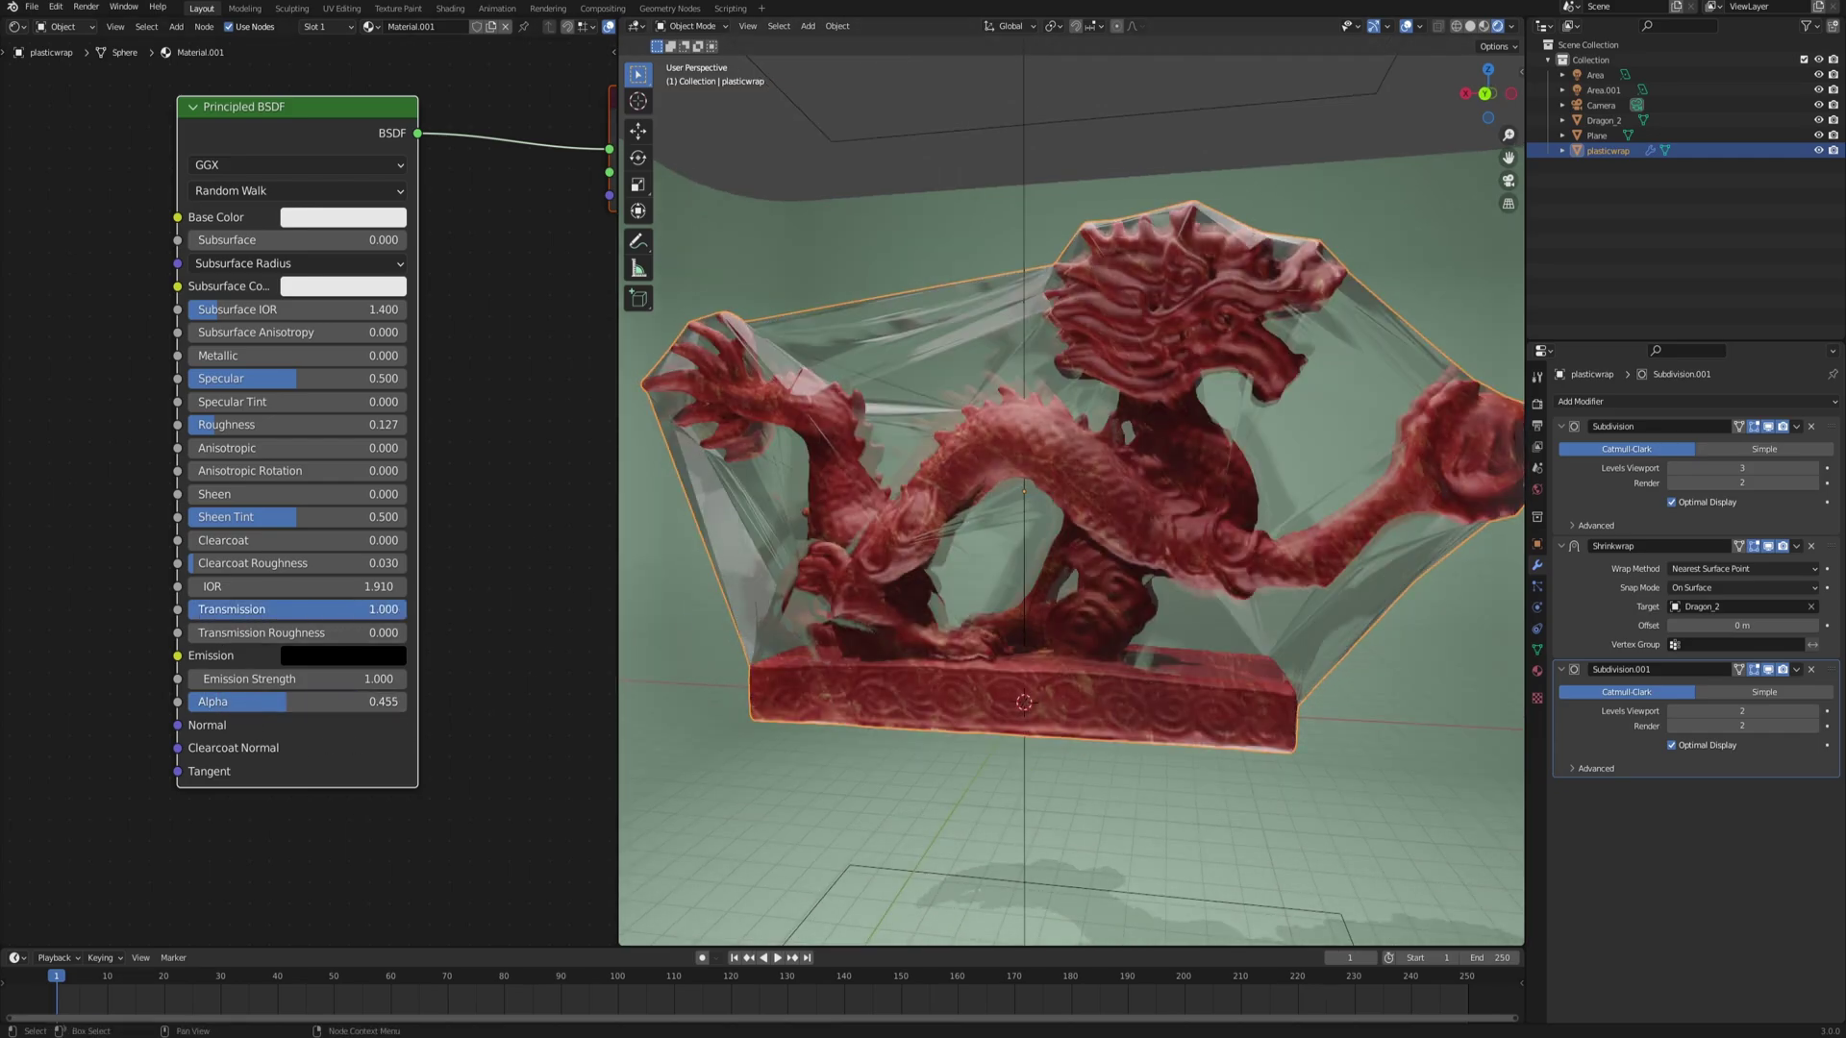
middle_drag(1008, 471, 1070, 565)
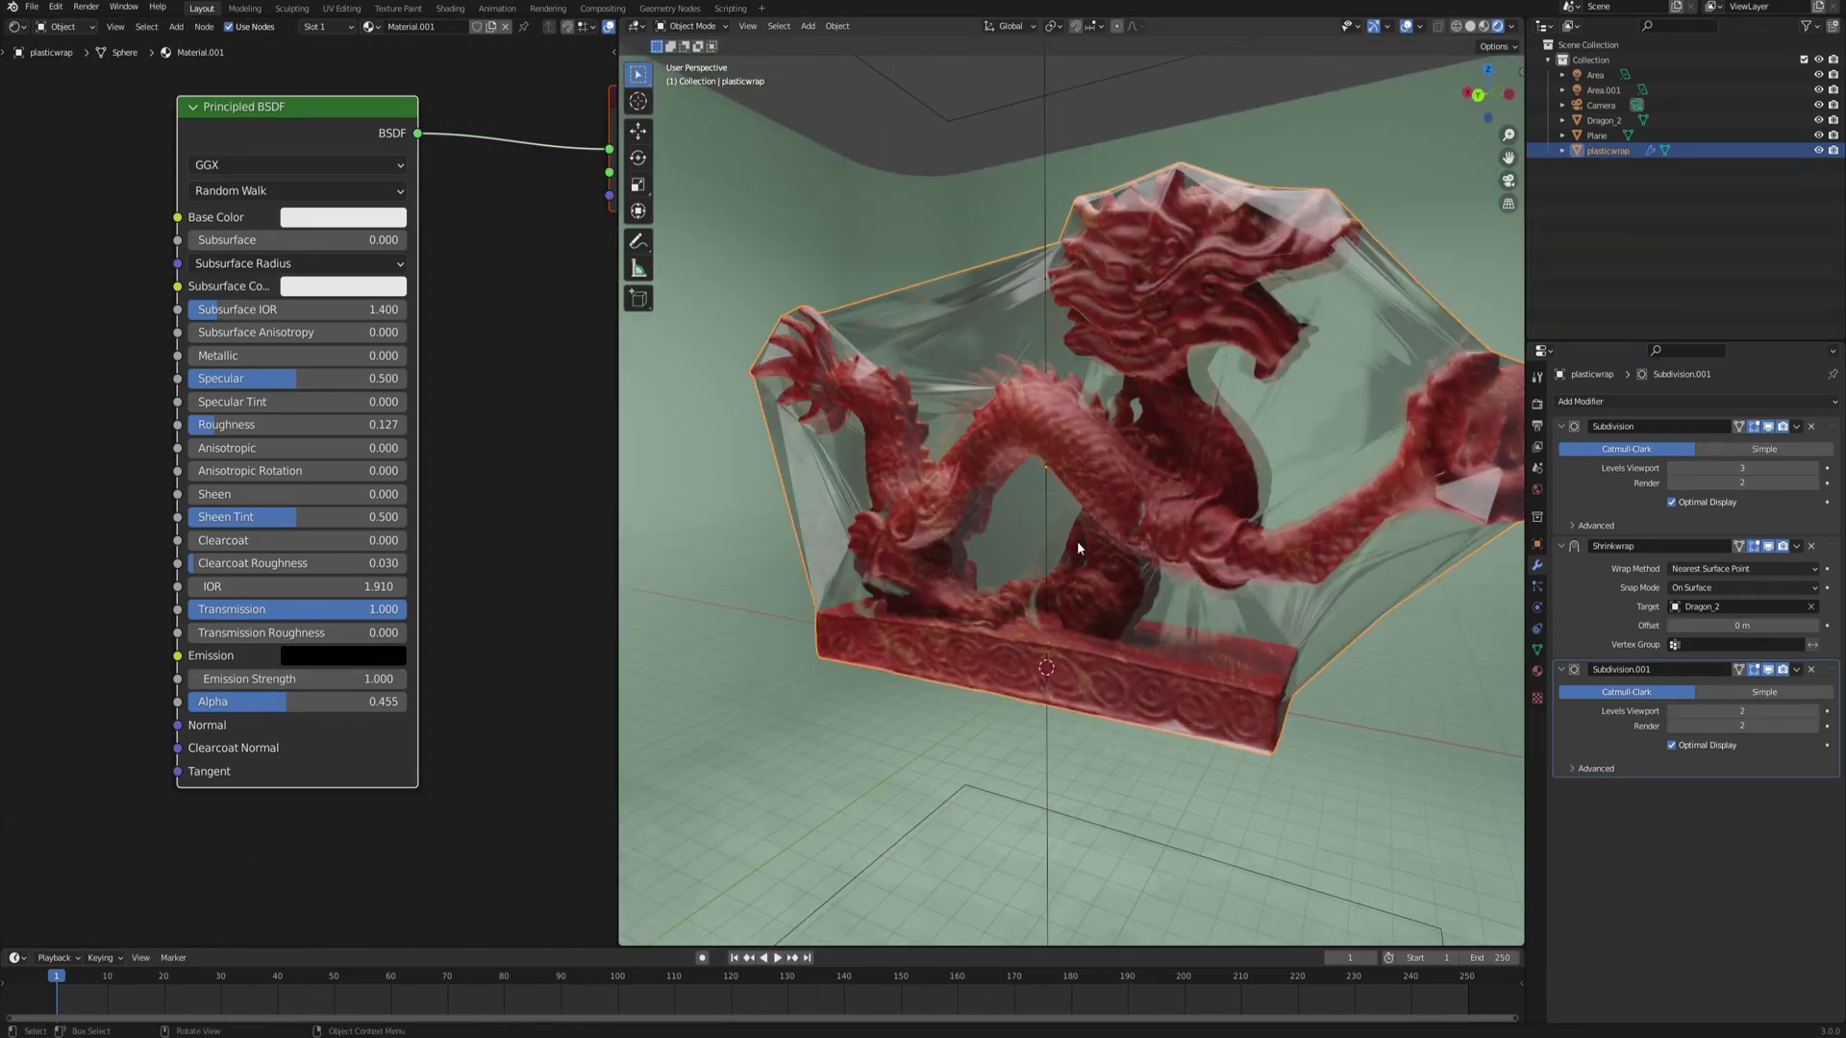
key(KP_0)
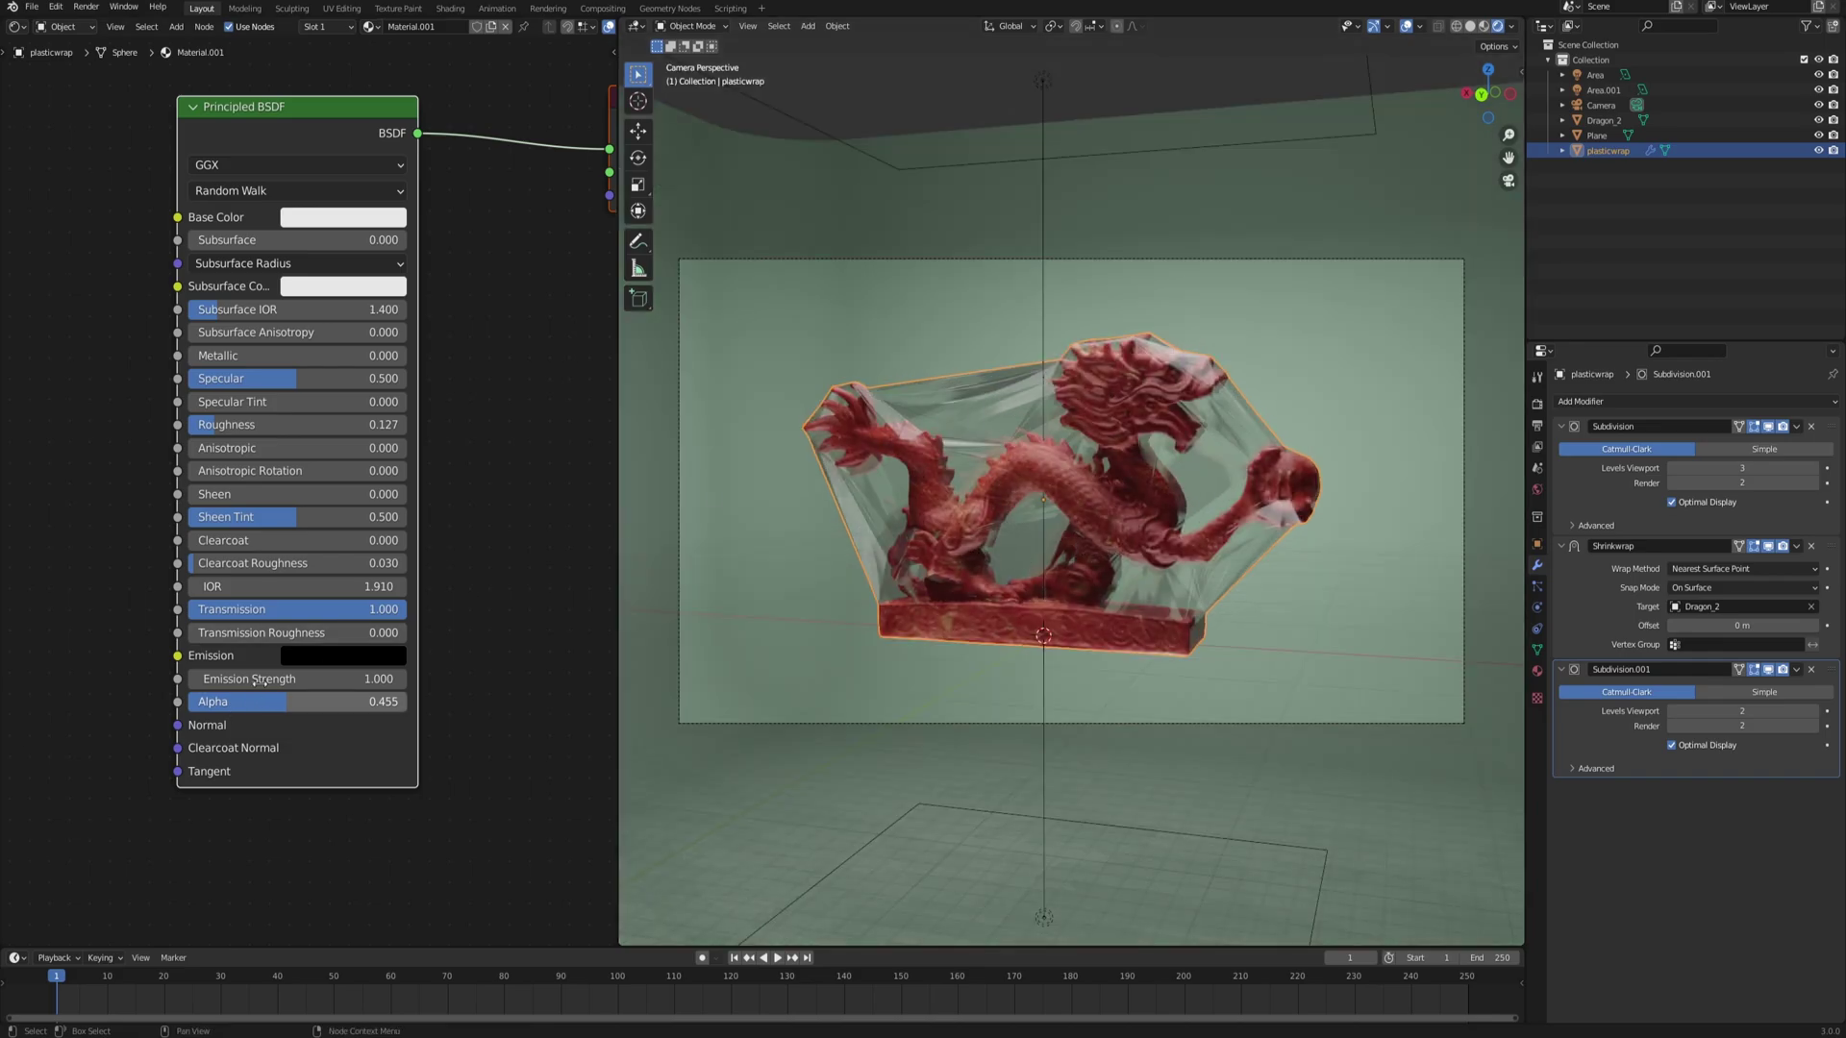
middle_drag(867, 448, 879, 279)
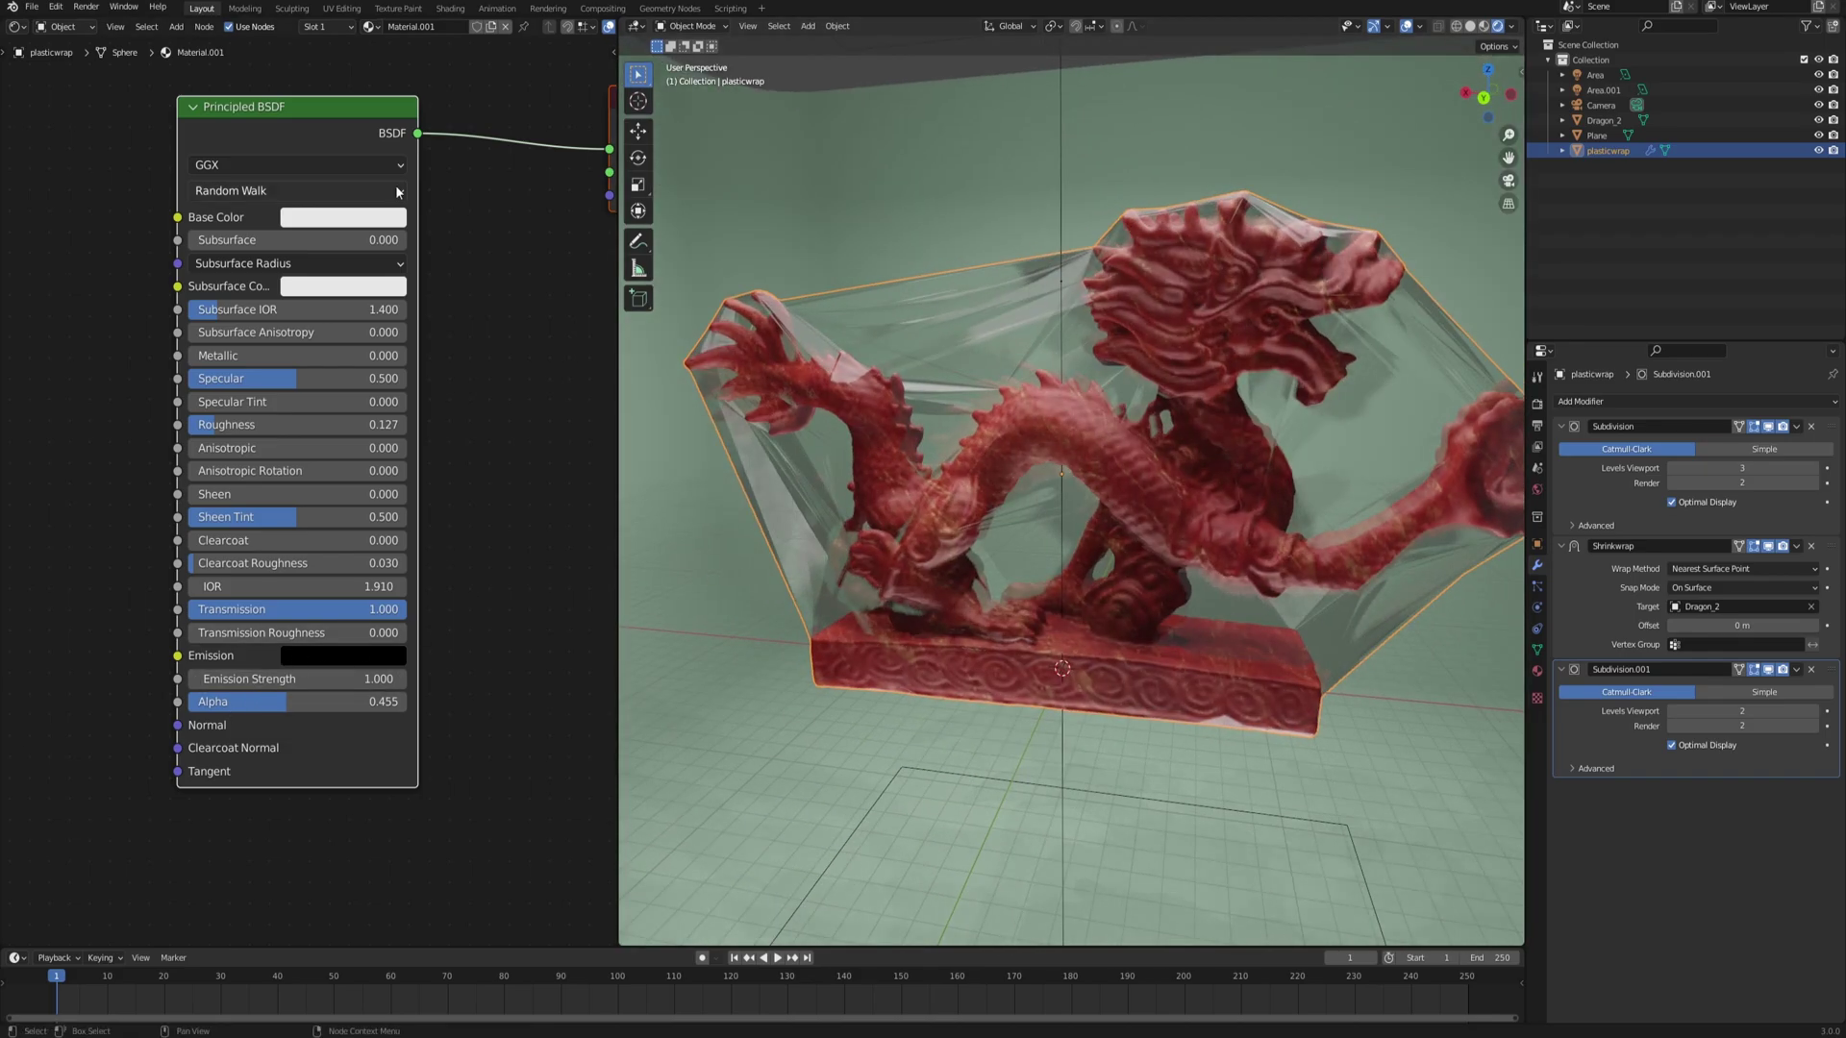
- Tint the plastic's Base Color light blue (H 0.580, S 0.745, V 0.800), set Alpha to 0.718, and check the wrap in camera view
click(339, 222)
drag(363, 316, 373, 285)
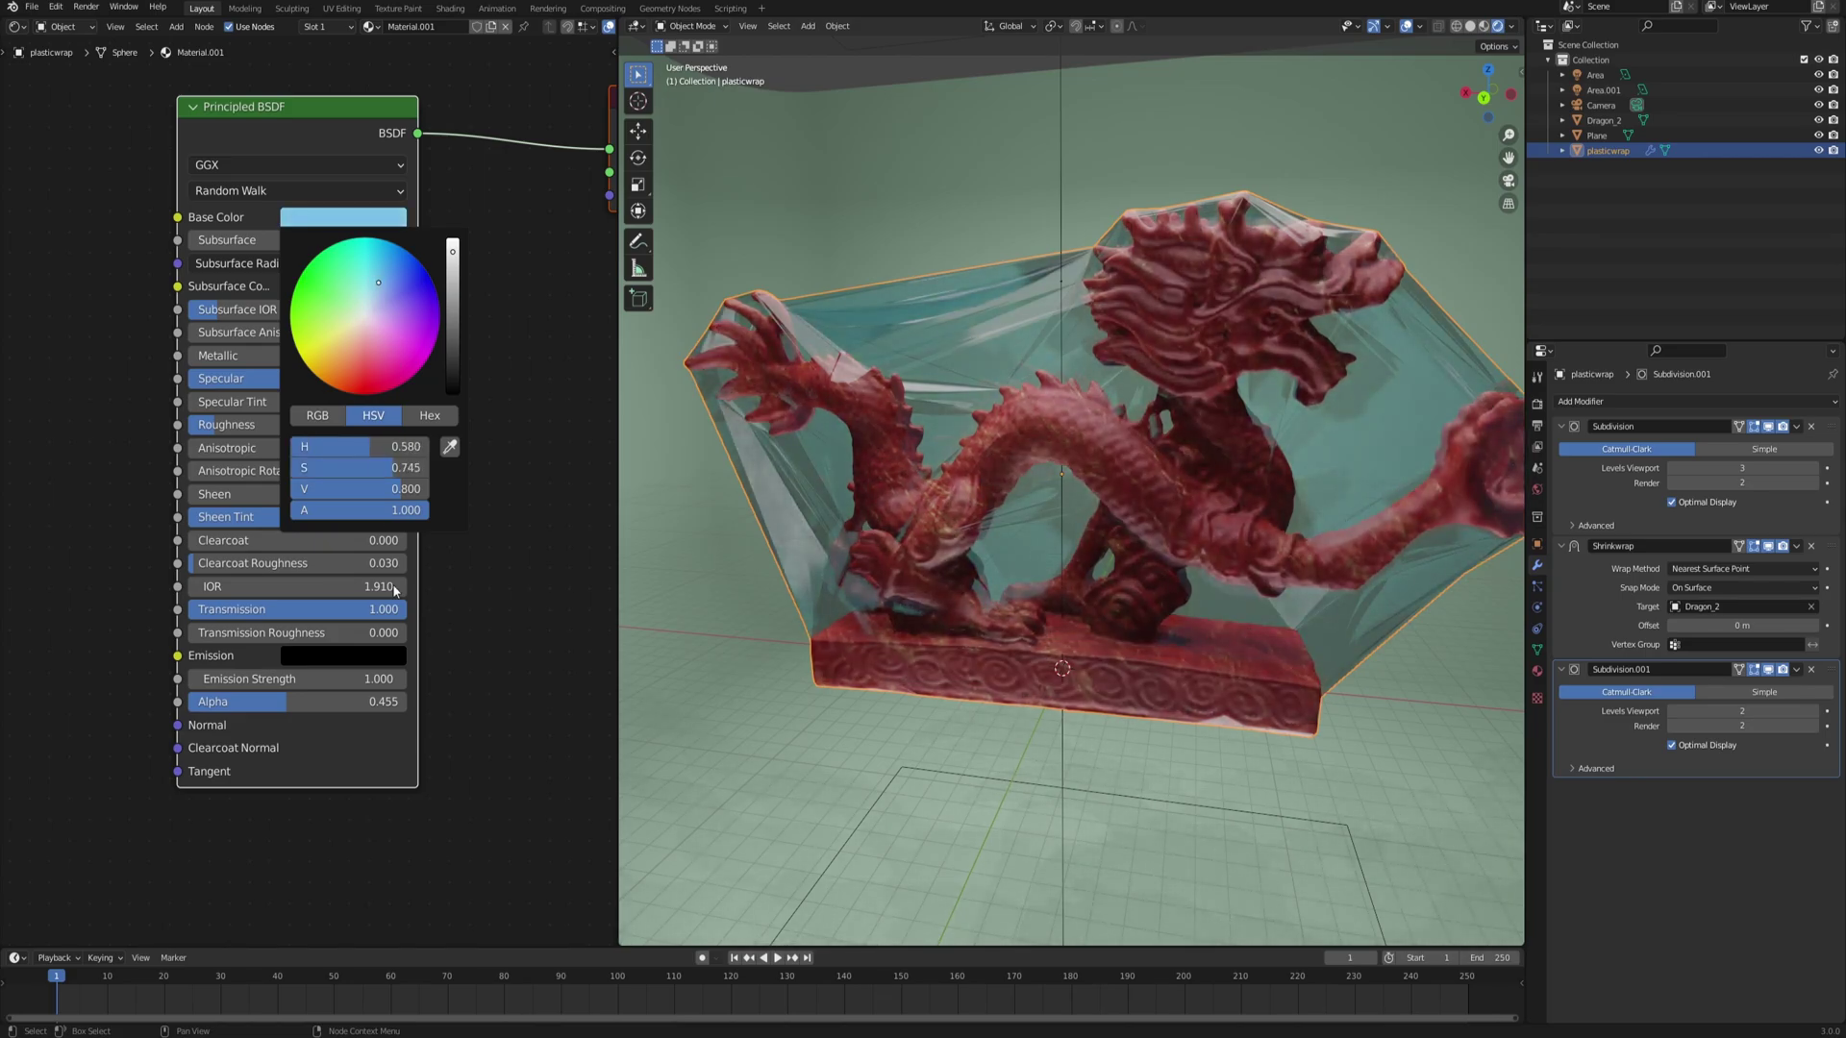
drag(287, 701, 345, 701)
middle_drag(1075, 559, 1096, 546)
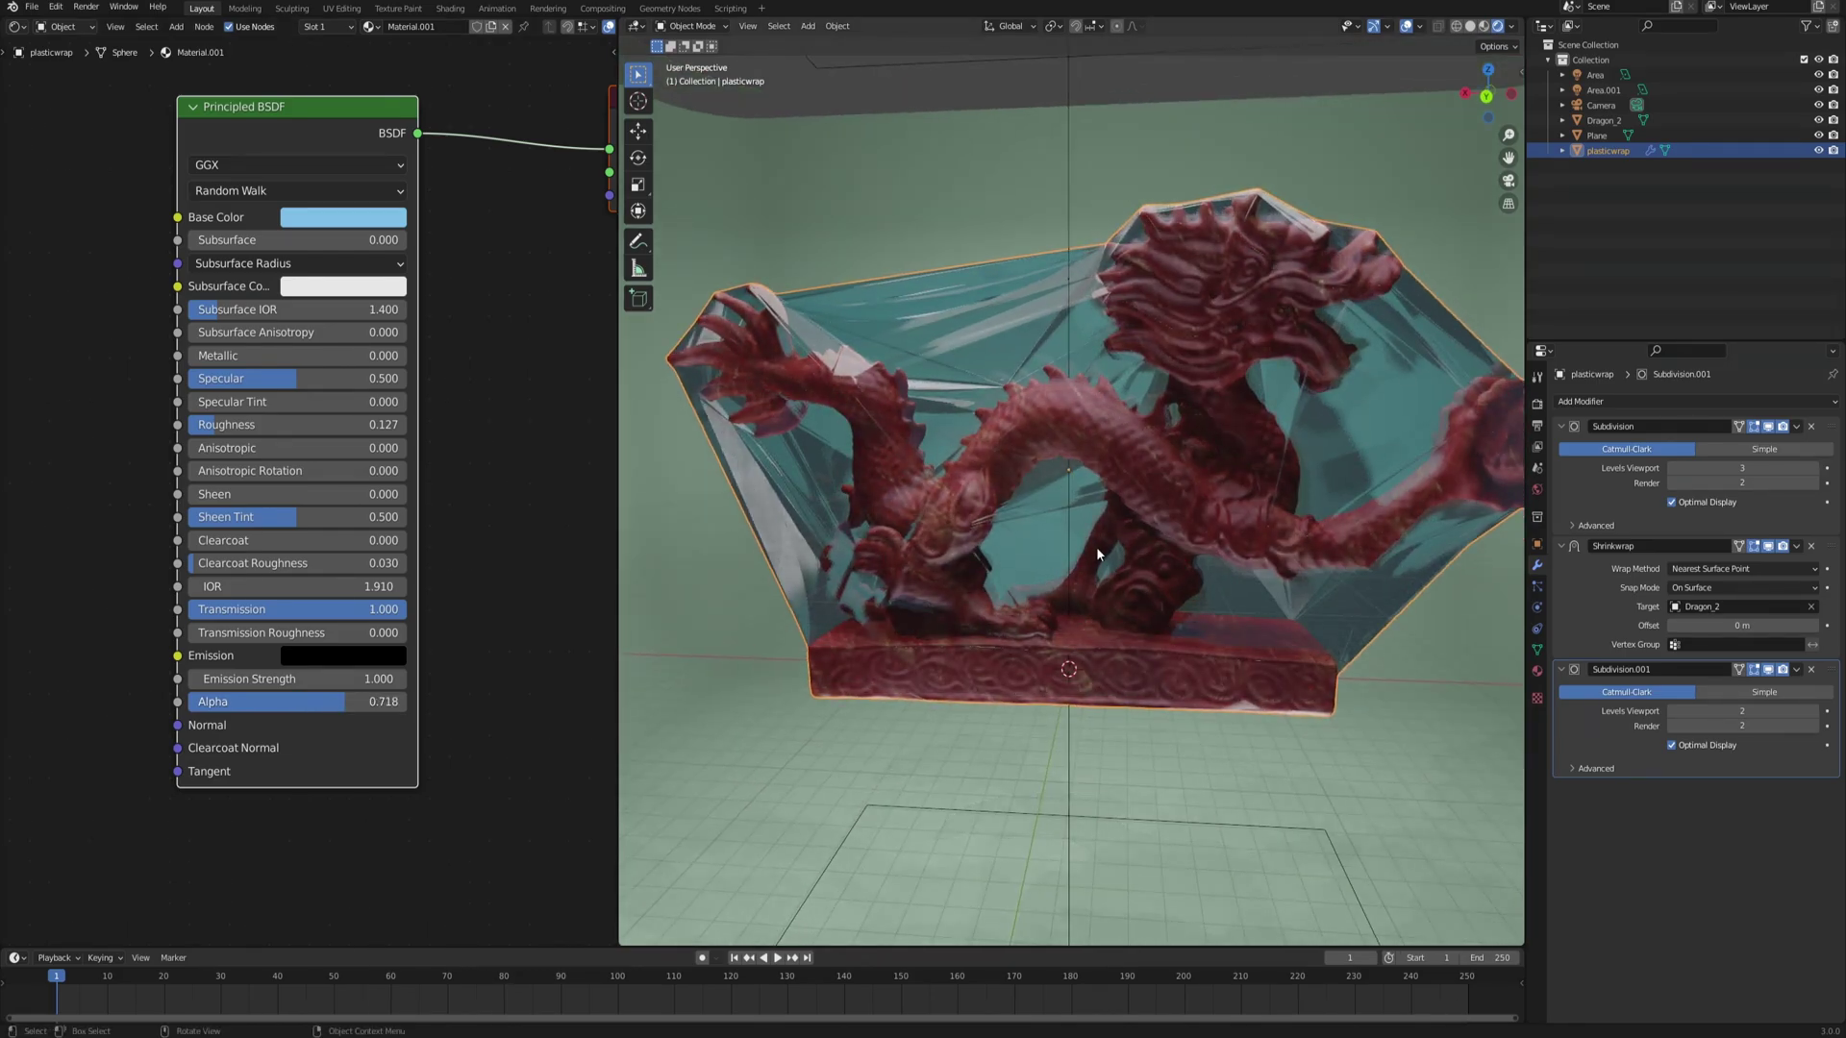
key(KP_0)
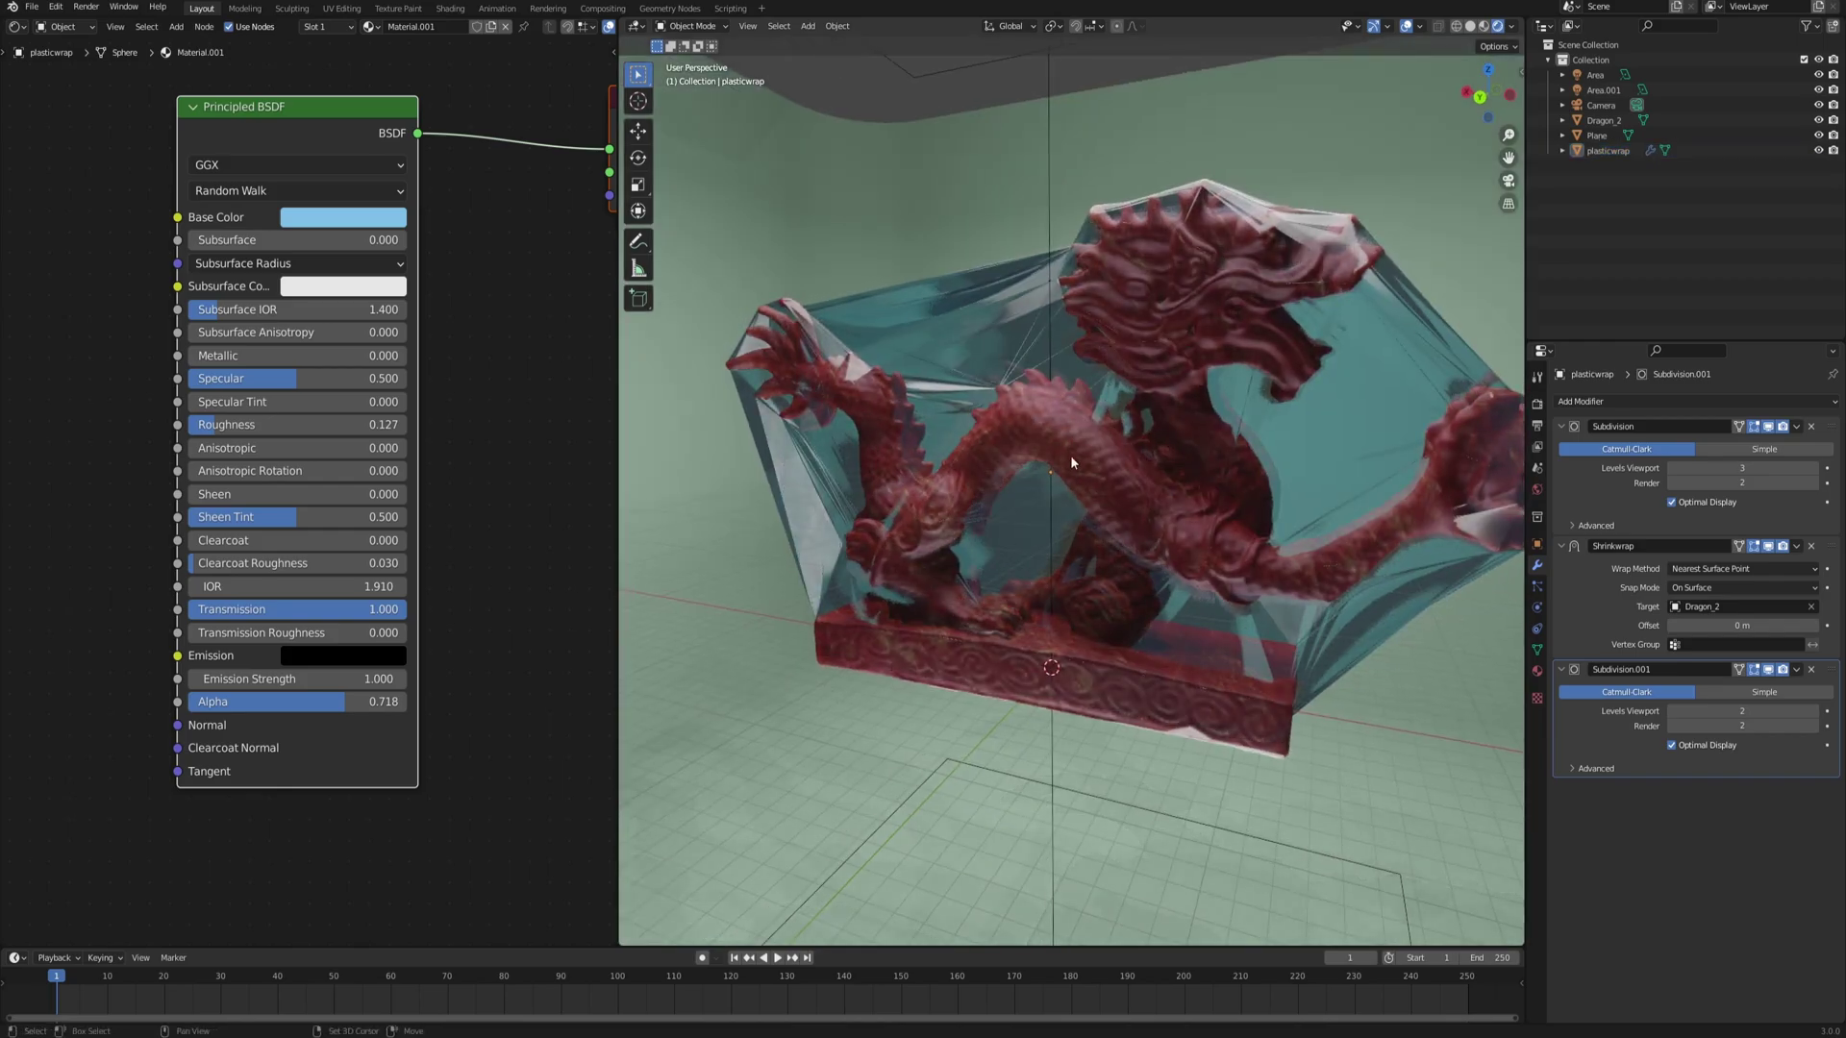
middle_drag(1070, 454, 1010, 522)
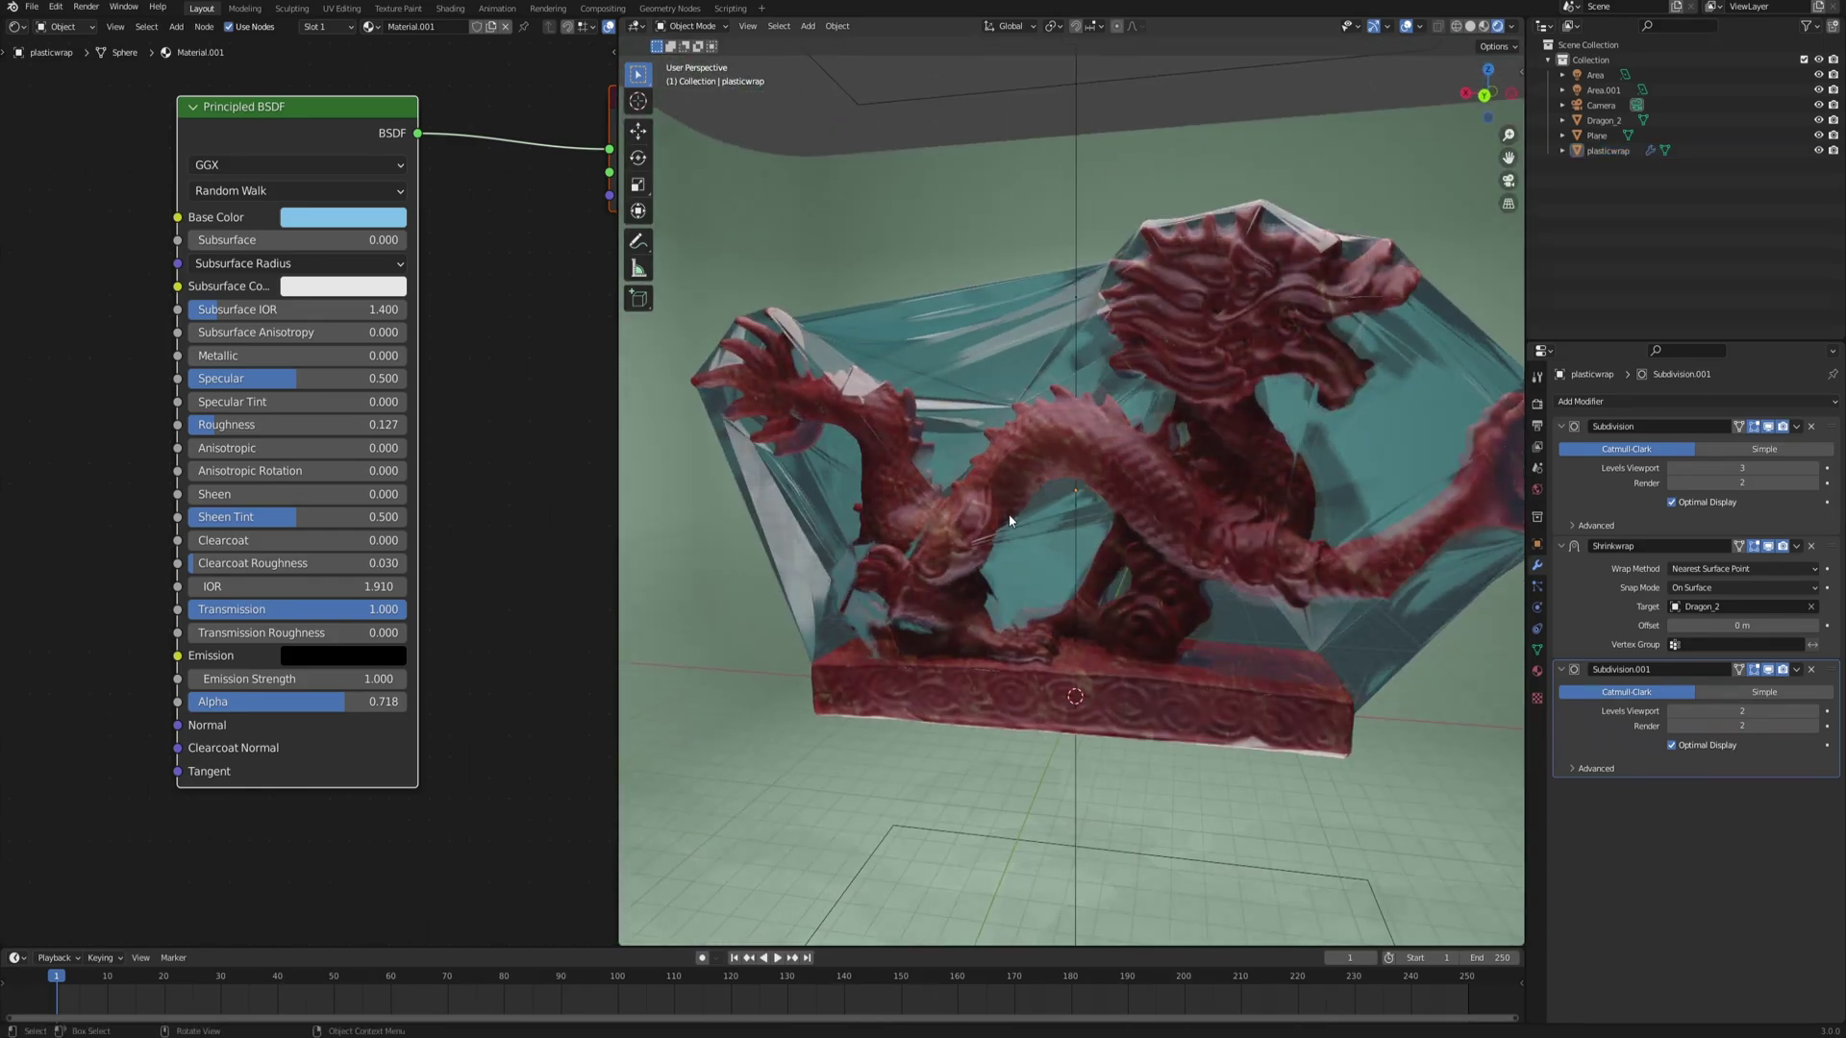
key(KP_0)
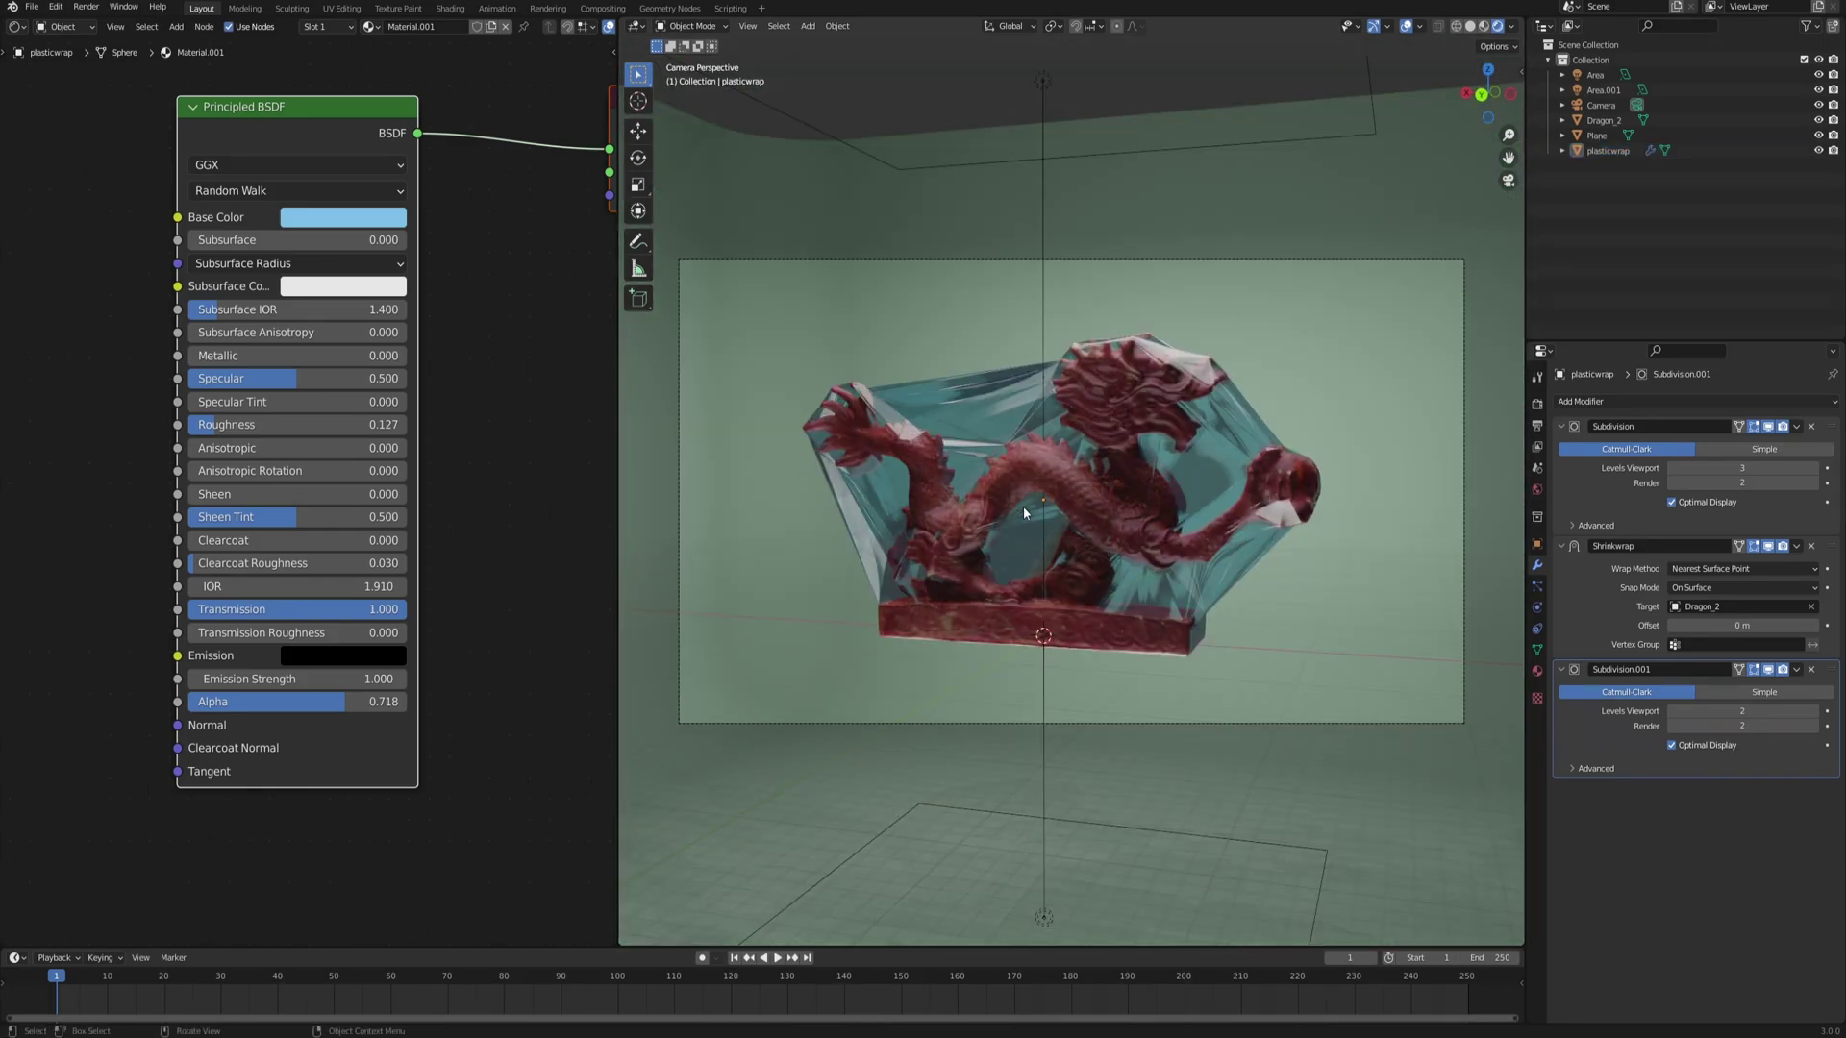
middle_drag(1023, 506, 1110, 502)
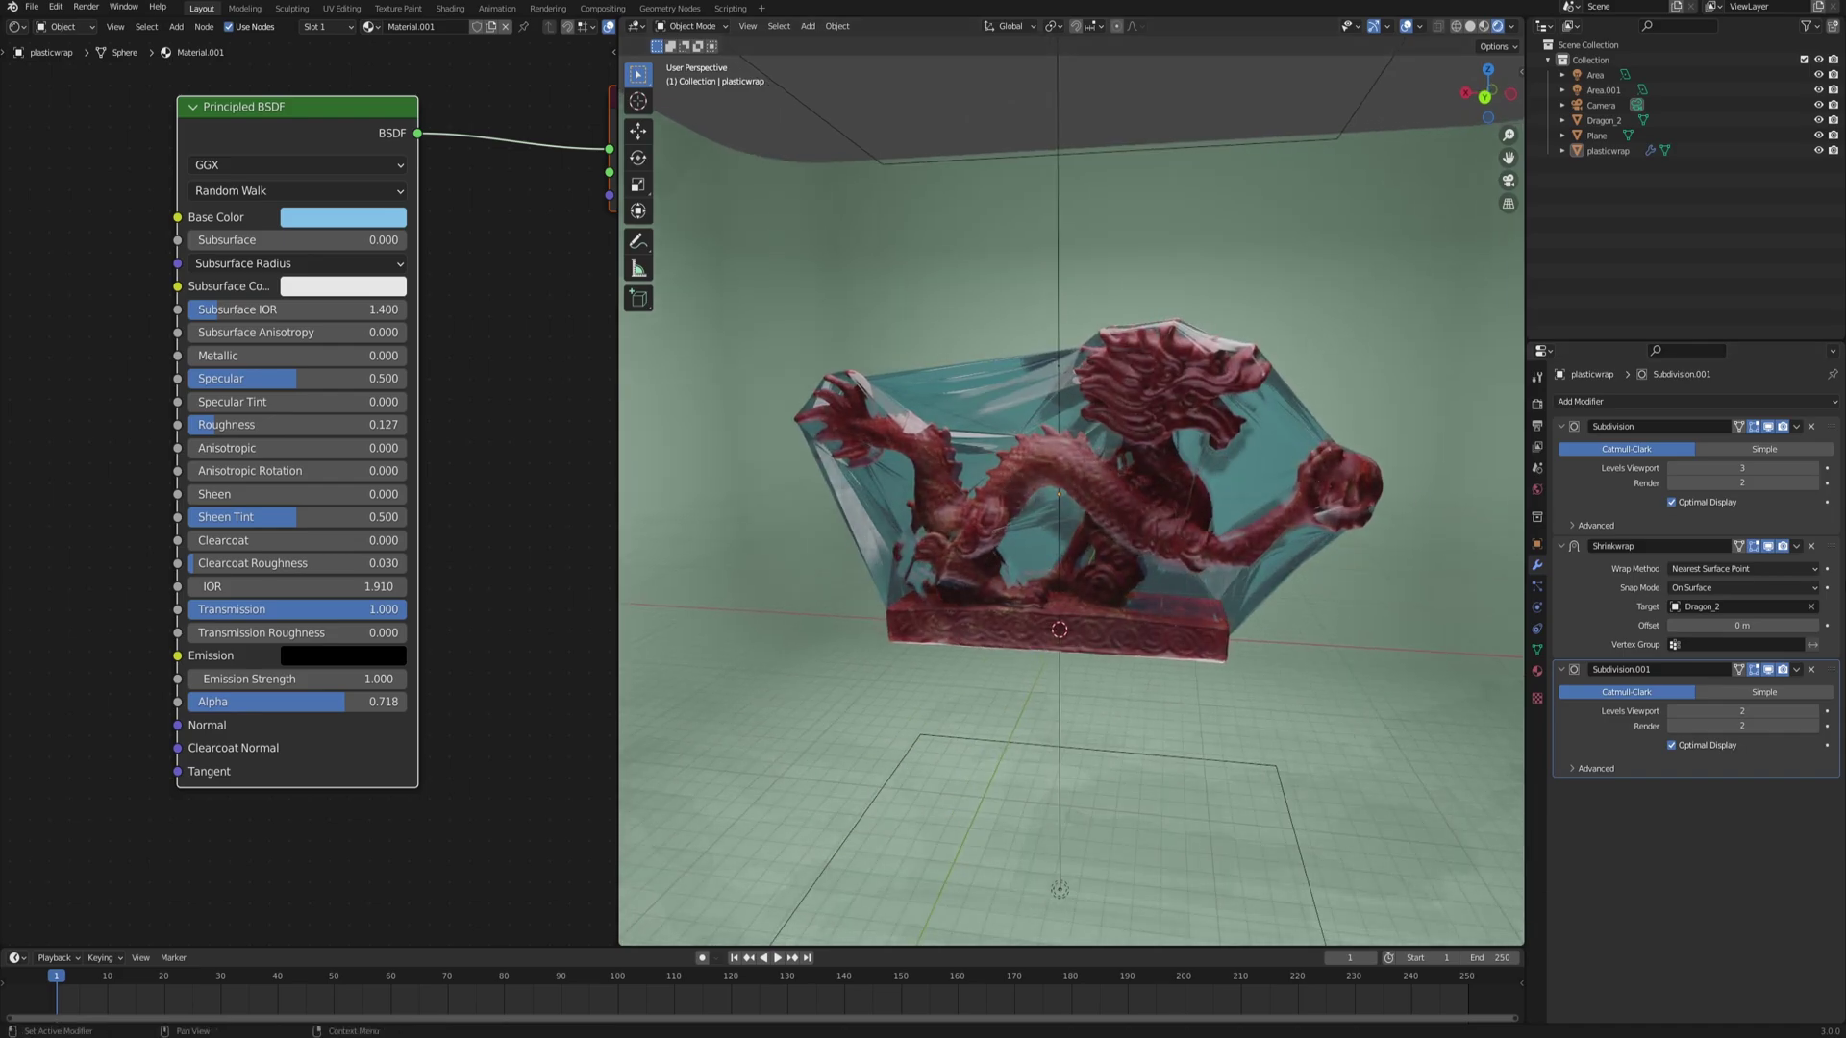
- Compare the plastic wrap with the Shrinkwrap modifier switched off and back on in the viewport
click(1769, 547)
click(1769, 548)
click(1769, 548)
middle_drag(1106, 481, 1059, 525)
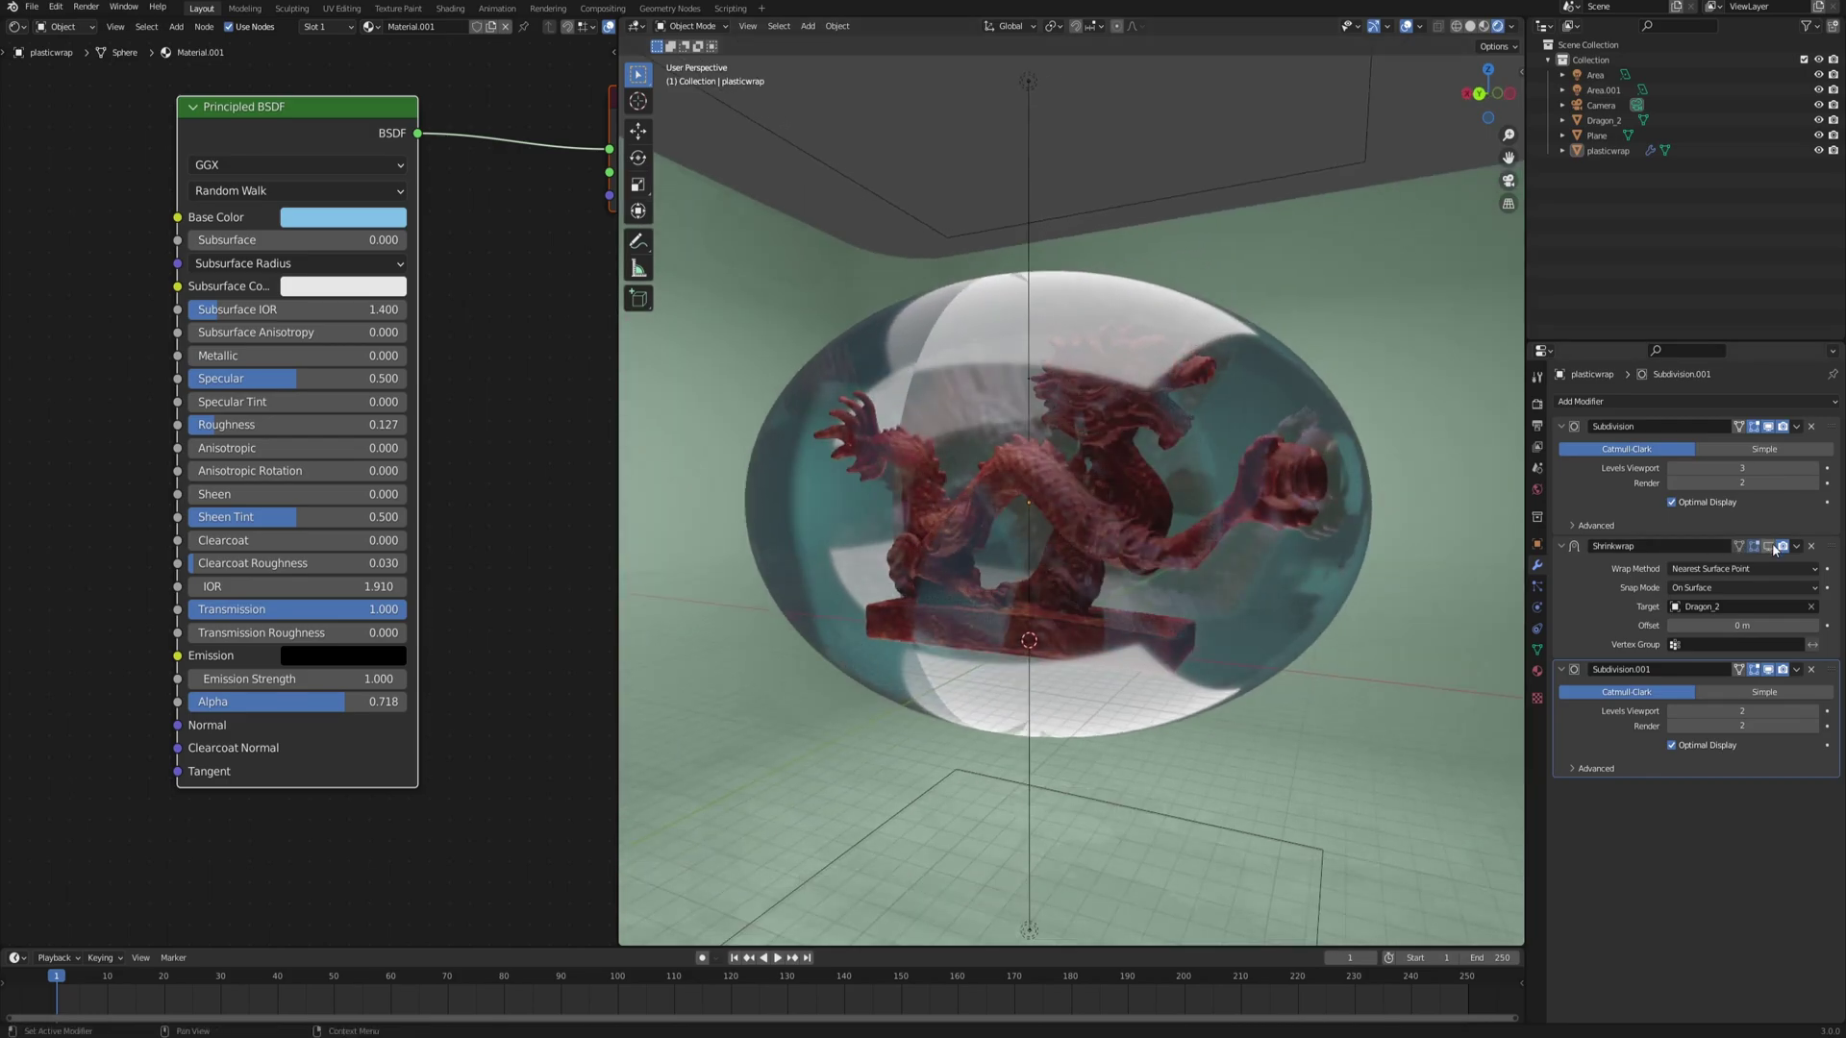
middle_drag(1209, 598, 1145, 558)
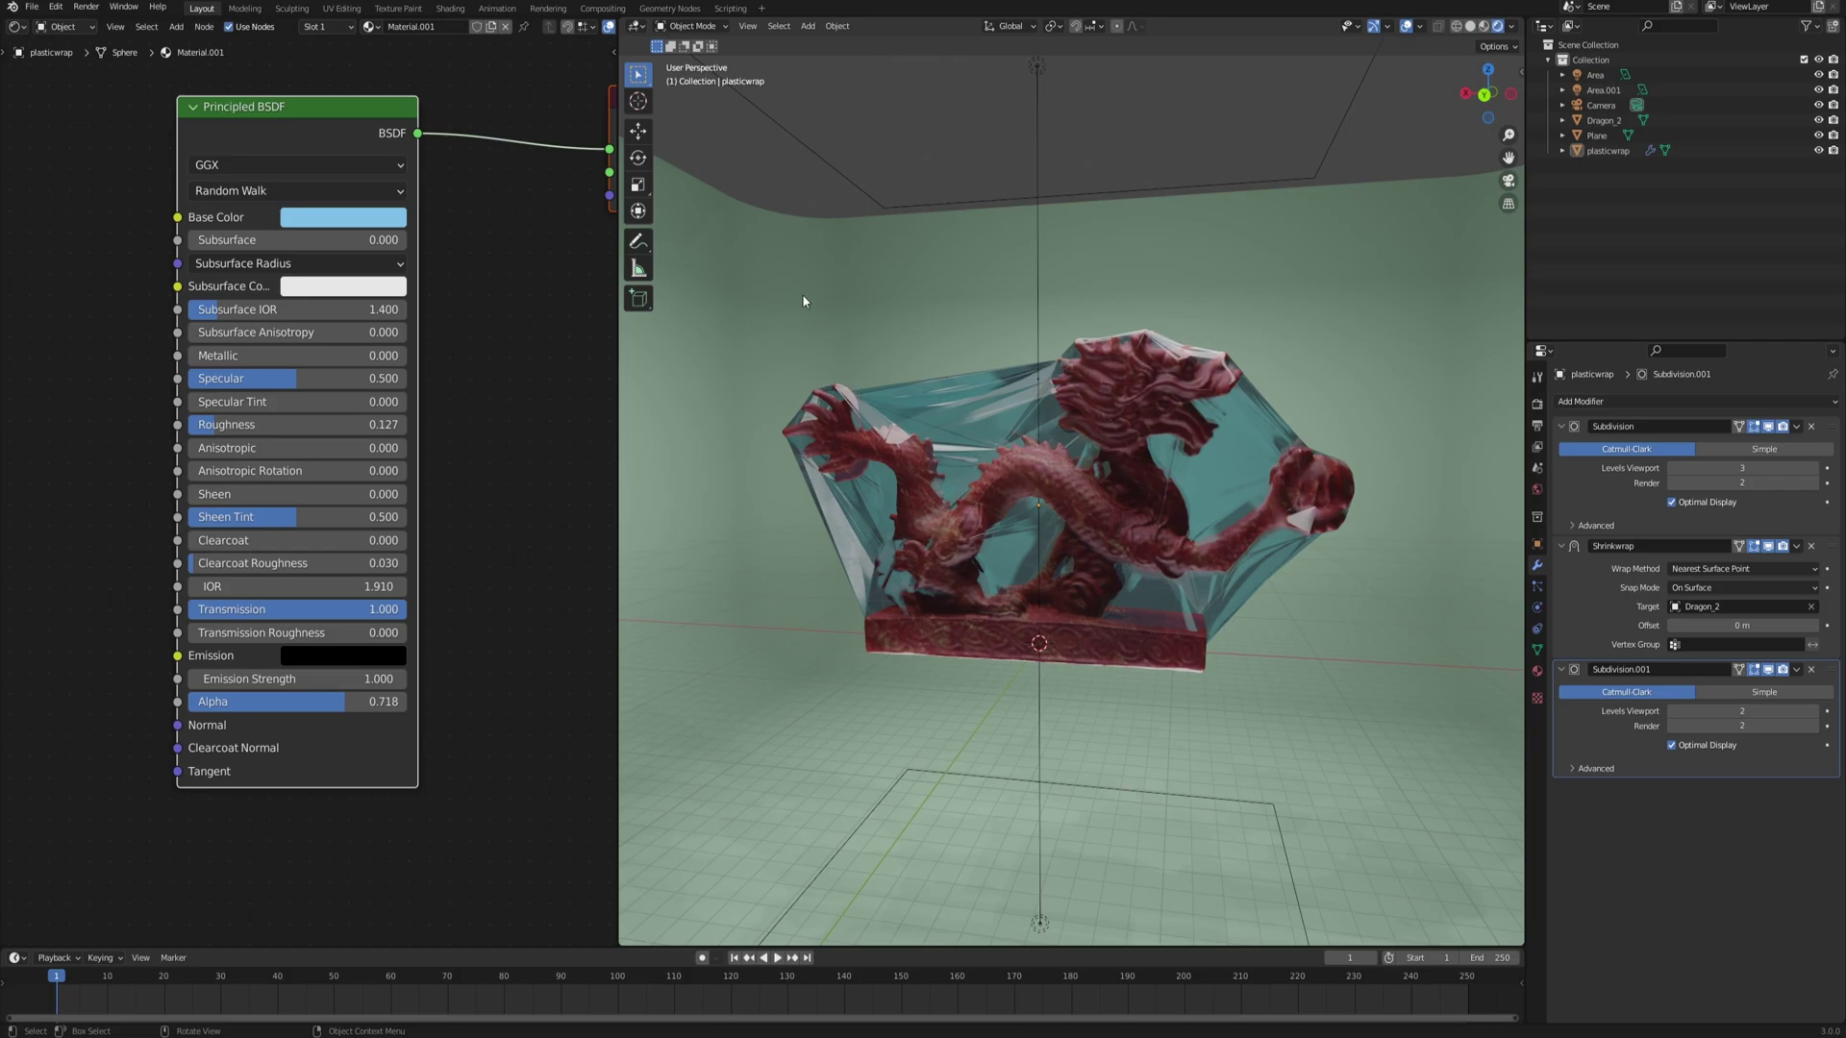
middle_drag(1120, 433, 1182, 377)
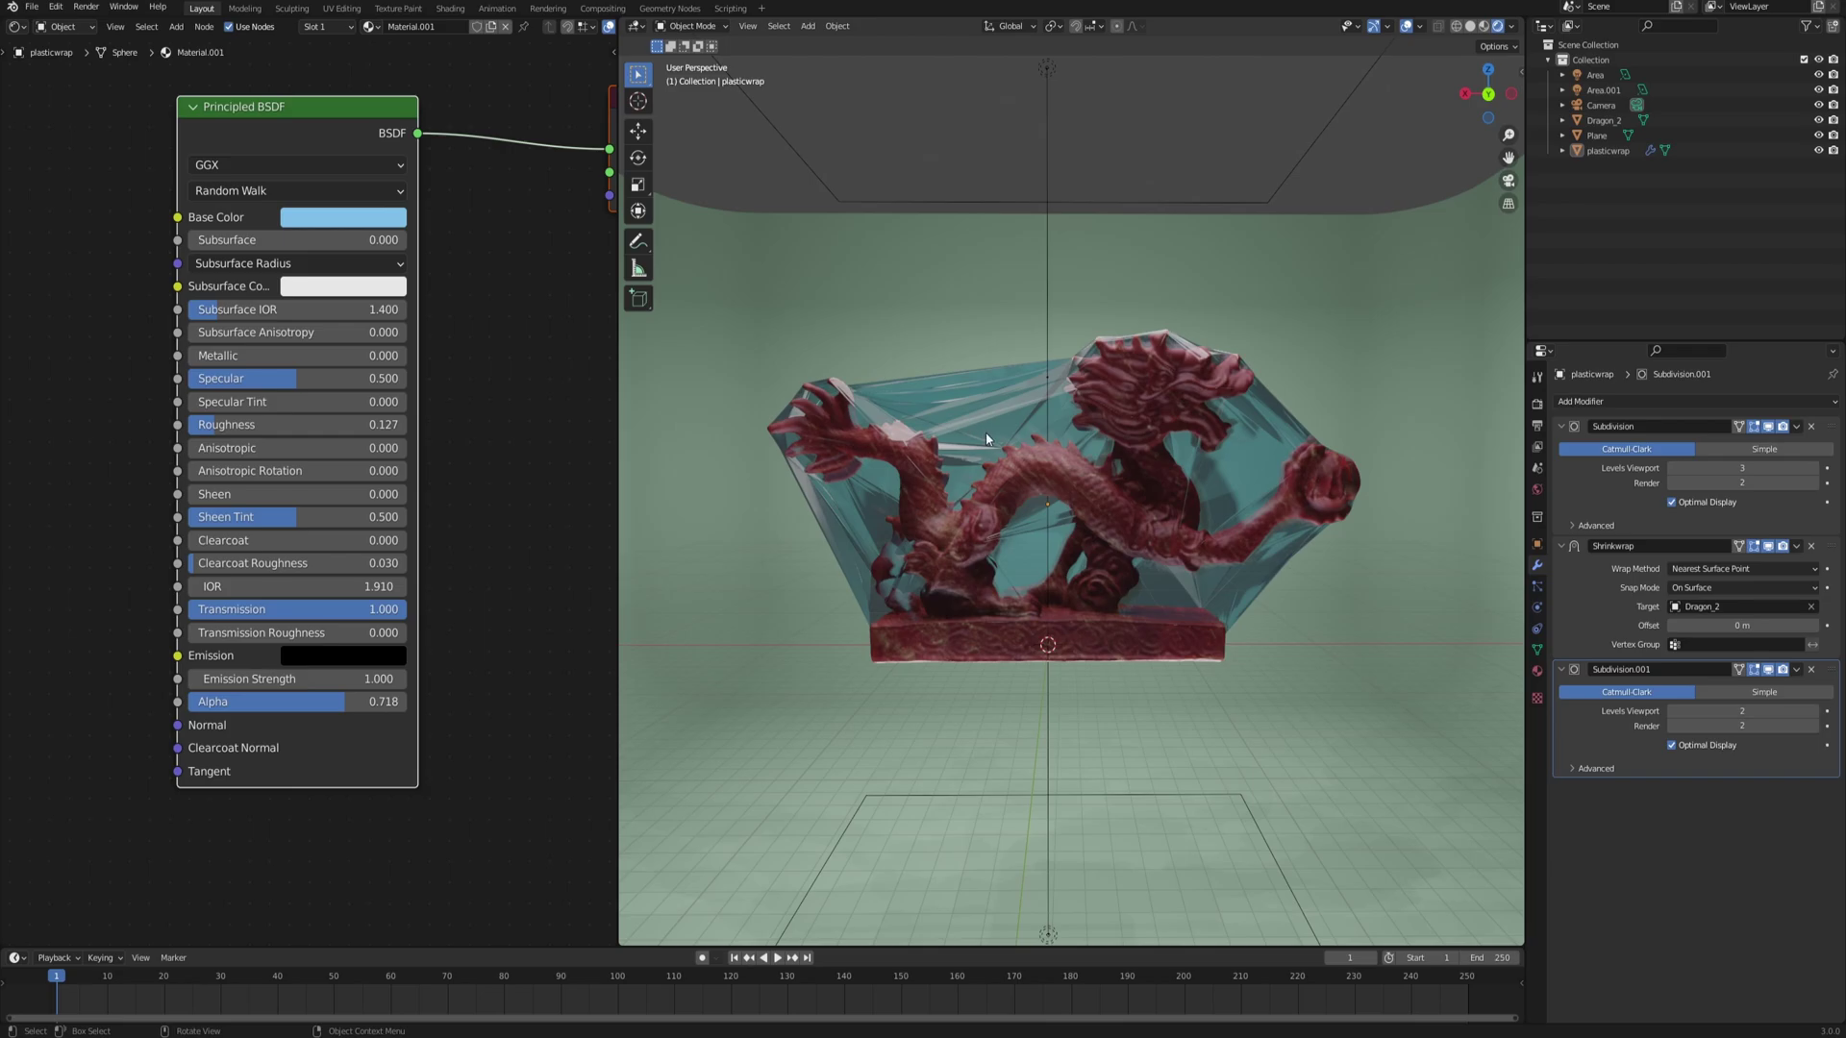
- Add a vertex group to the plastic wrap object and check its sphere mesh in Edit Mode
scroll(985, 439, up, 1)
middle_drag(1051, 421, 980, 390)
click(980, 387)
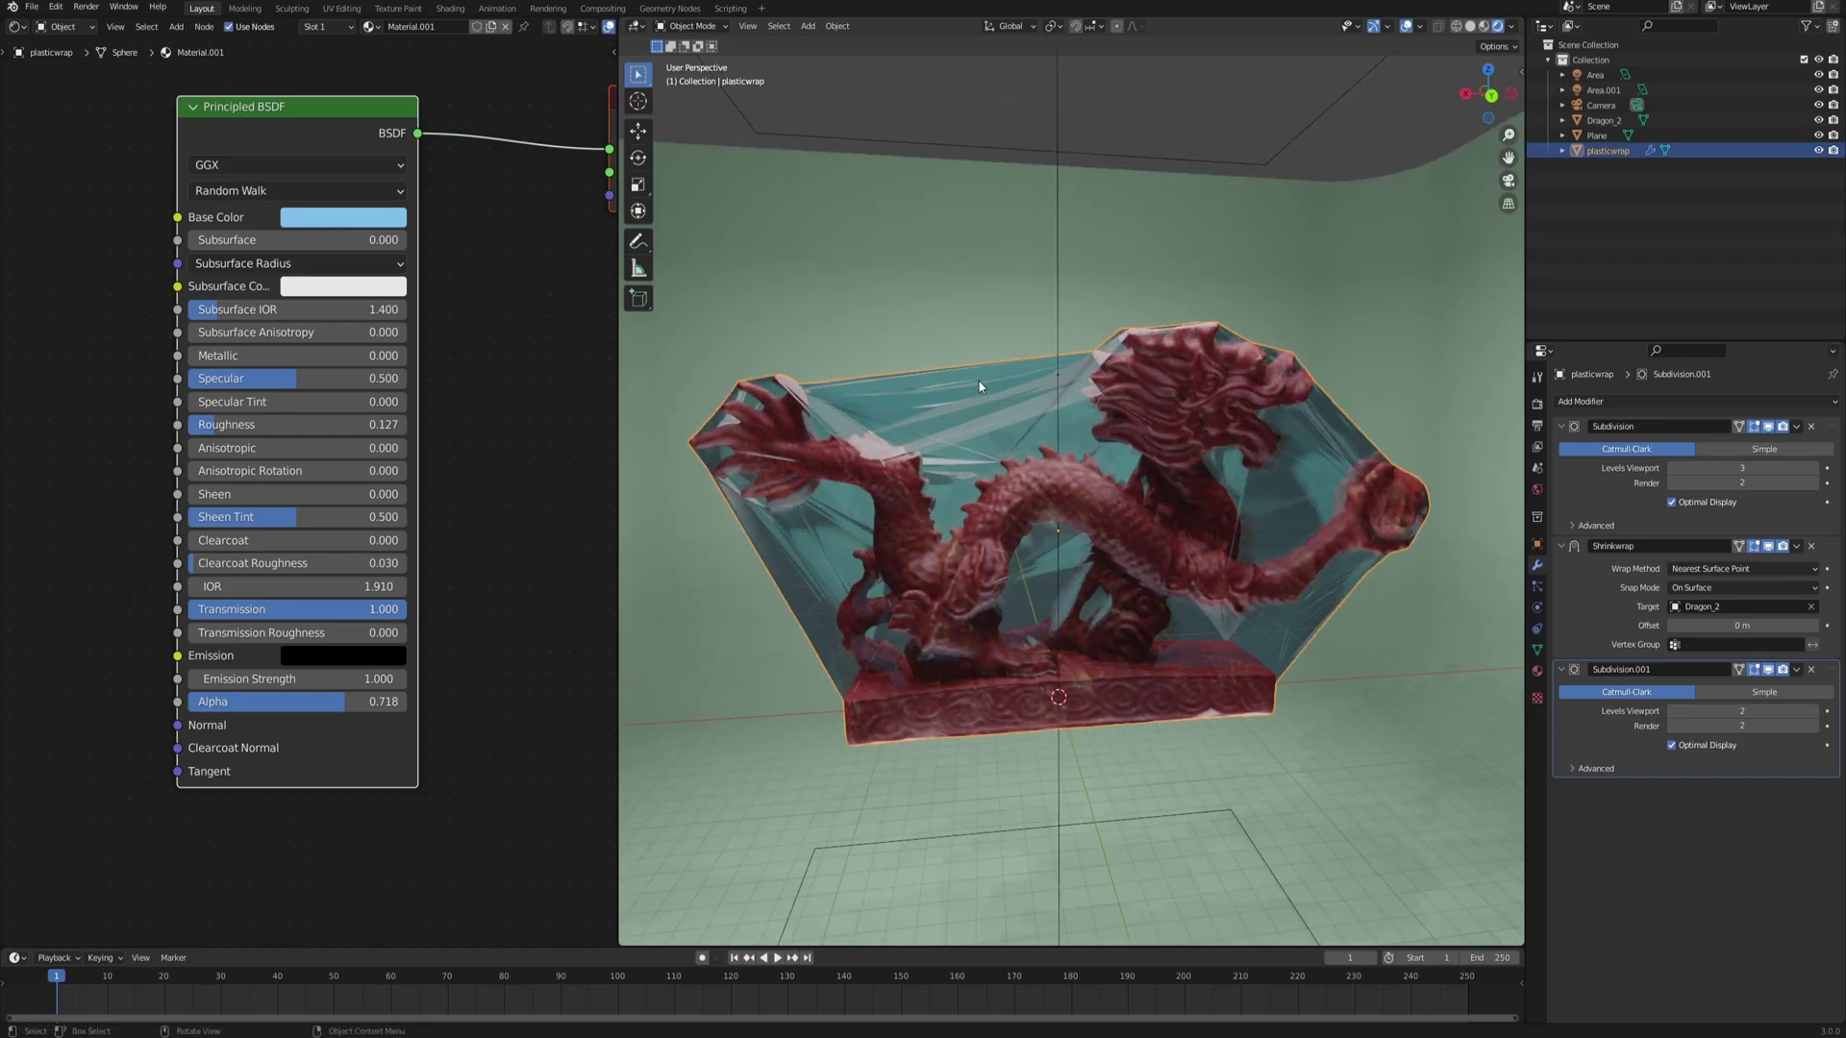
click(1537, 650)
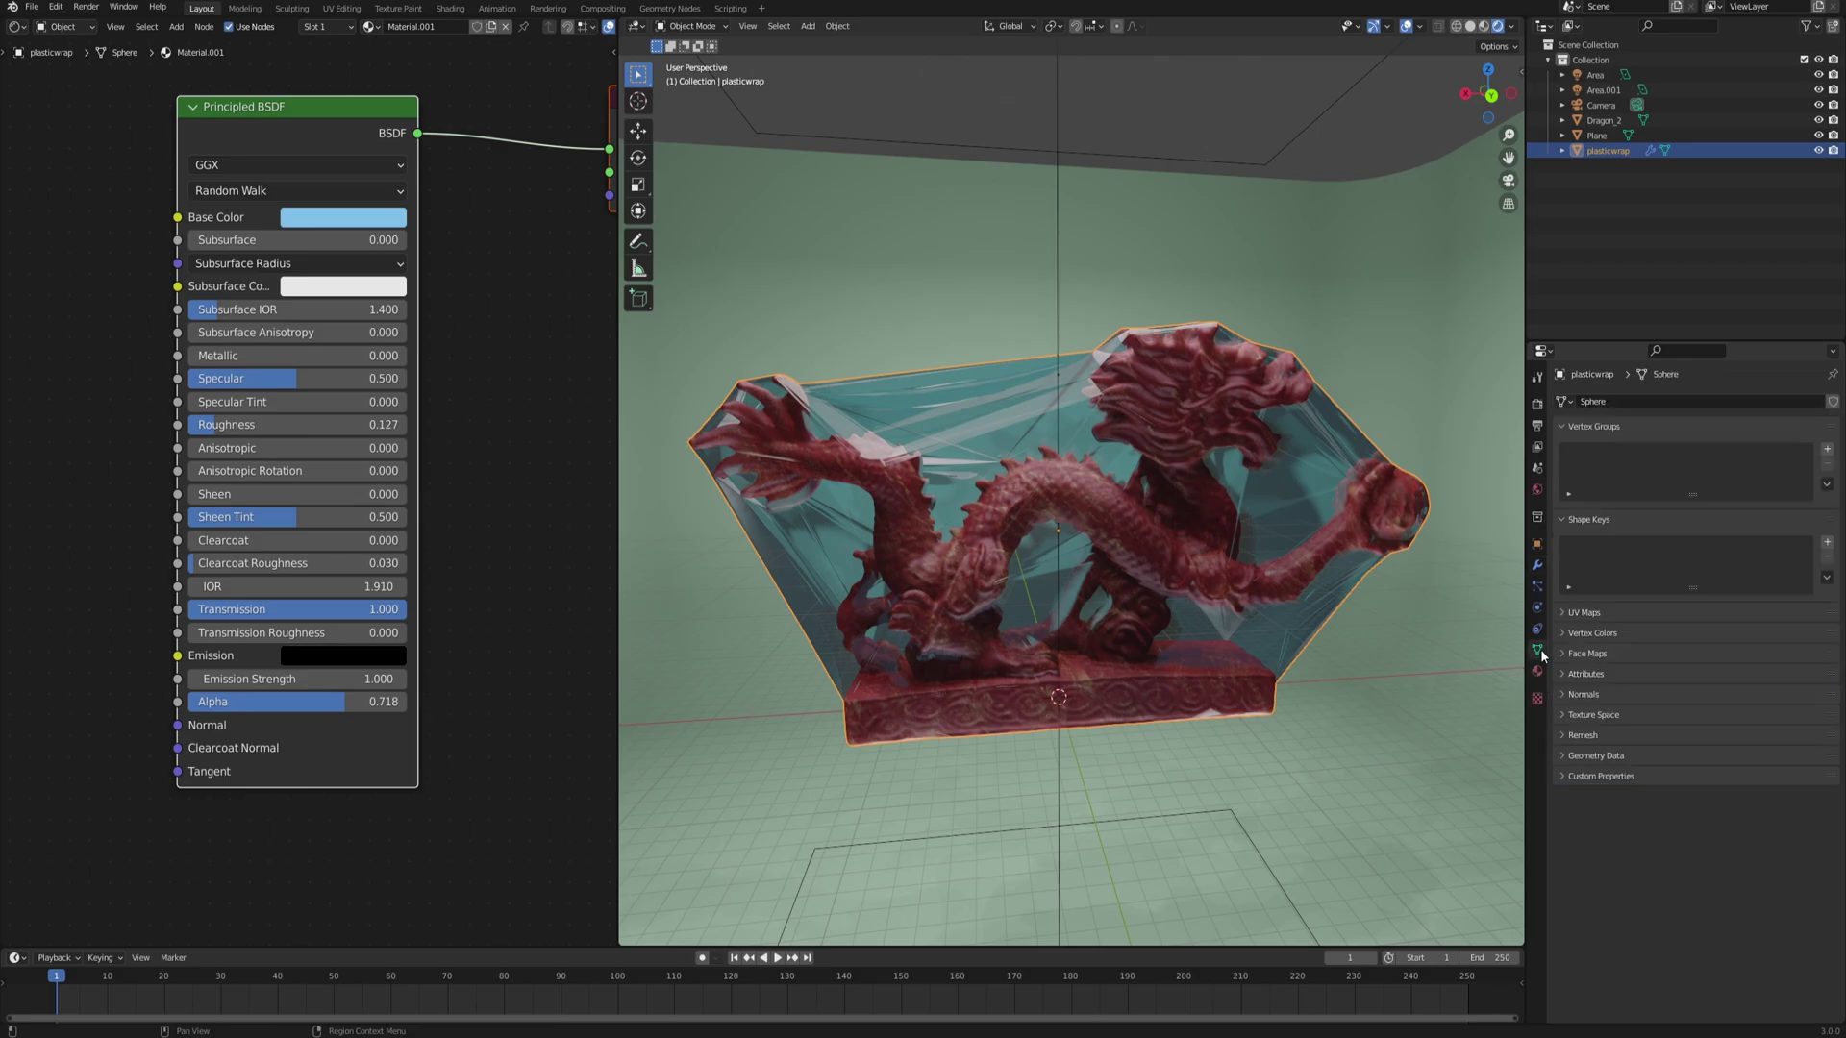
click(1827, 449)
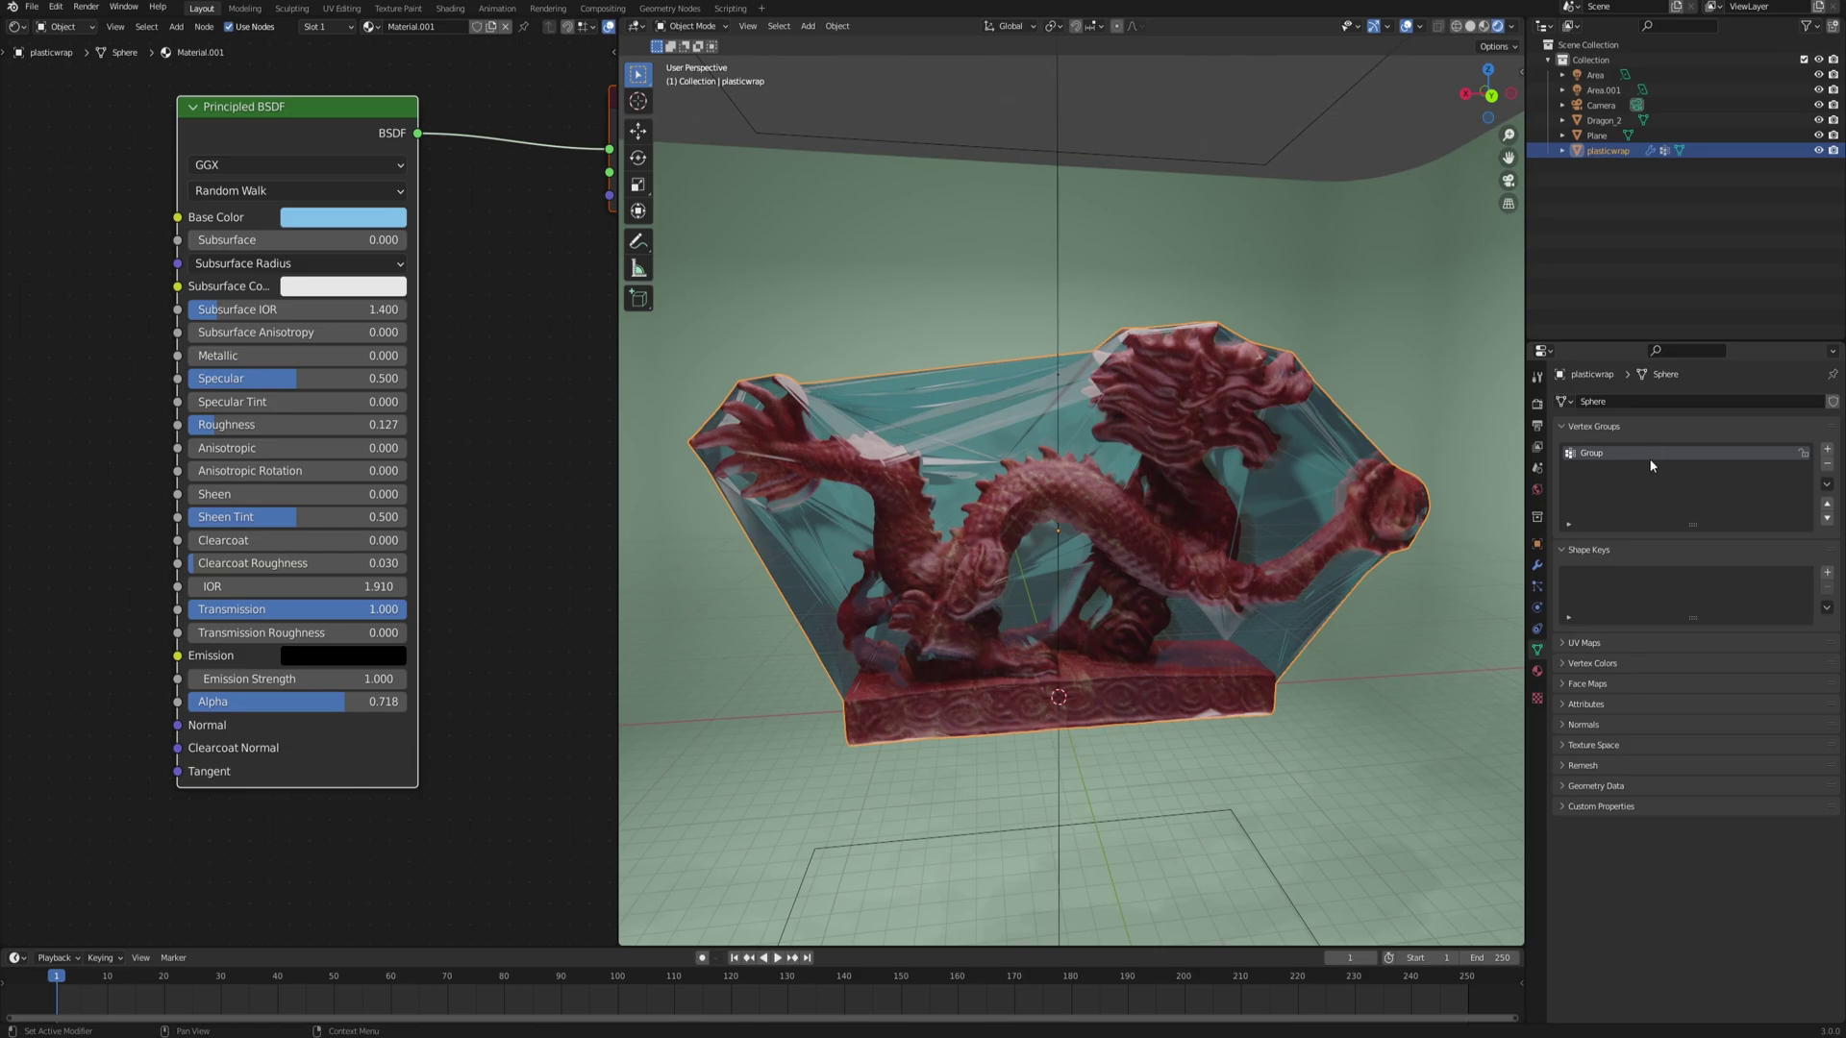
middle_drag(1055, 454, 949, 278)
key(Tab)
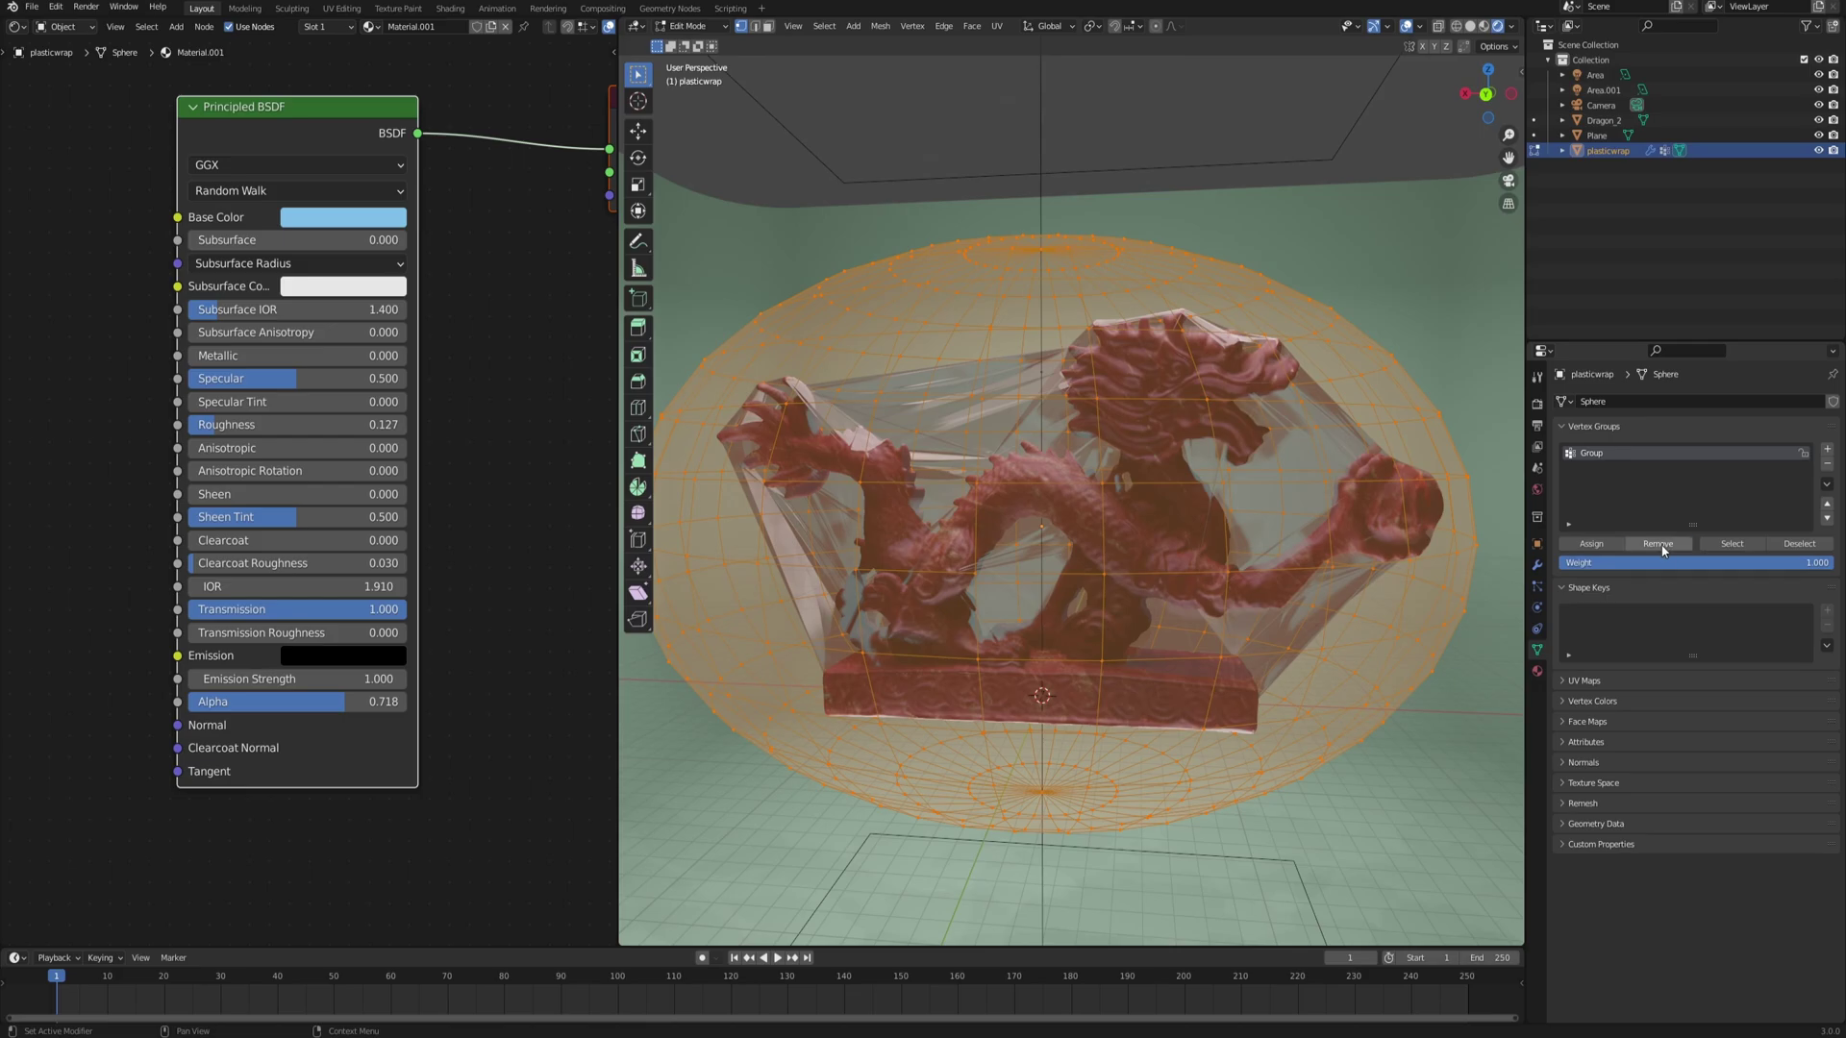
key(Tab)
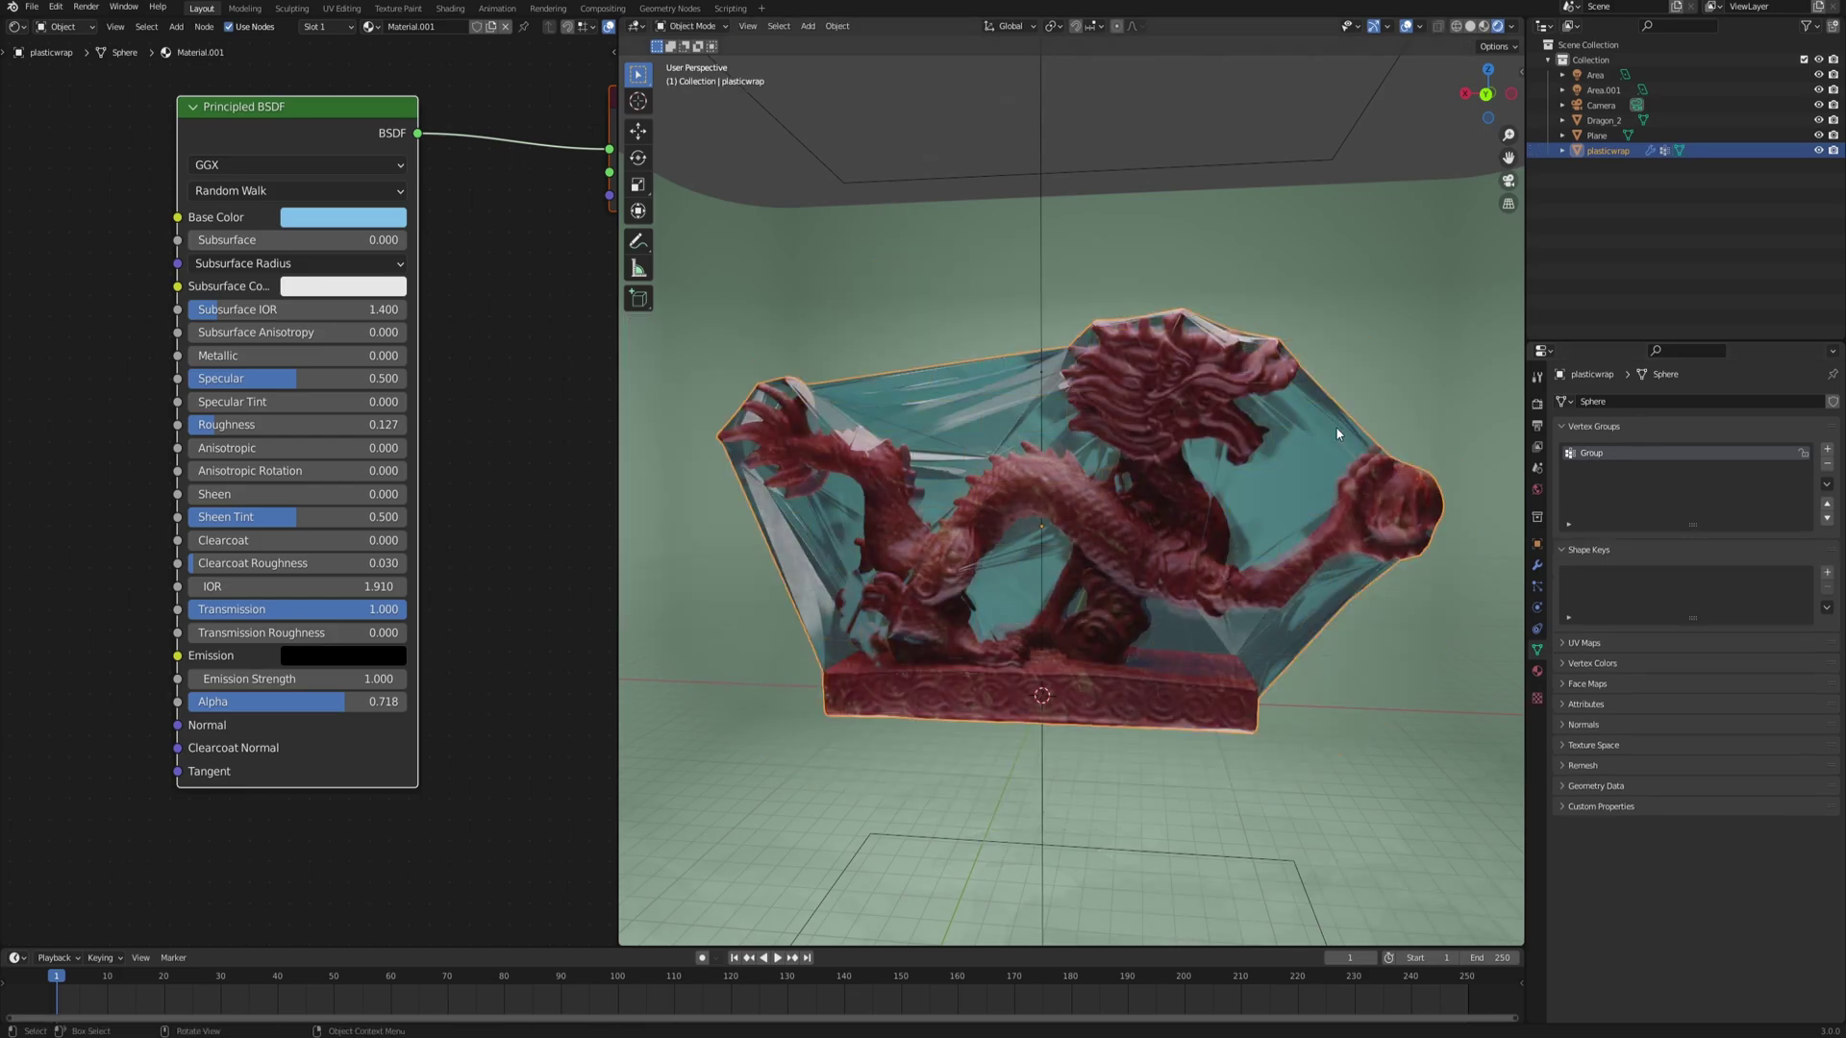
- Add a Vertex Weight Edit modifier at the top of the stack, using the vertex group Group with Group Add enabled
click(1536, 566)
click(1586, 402)
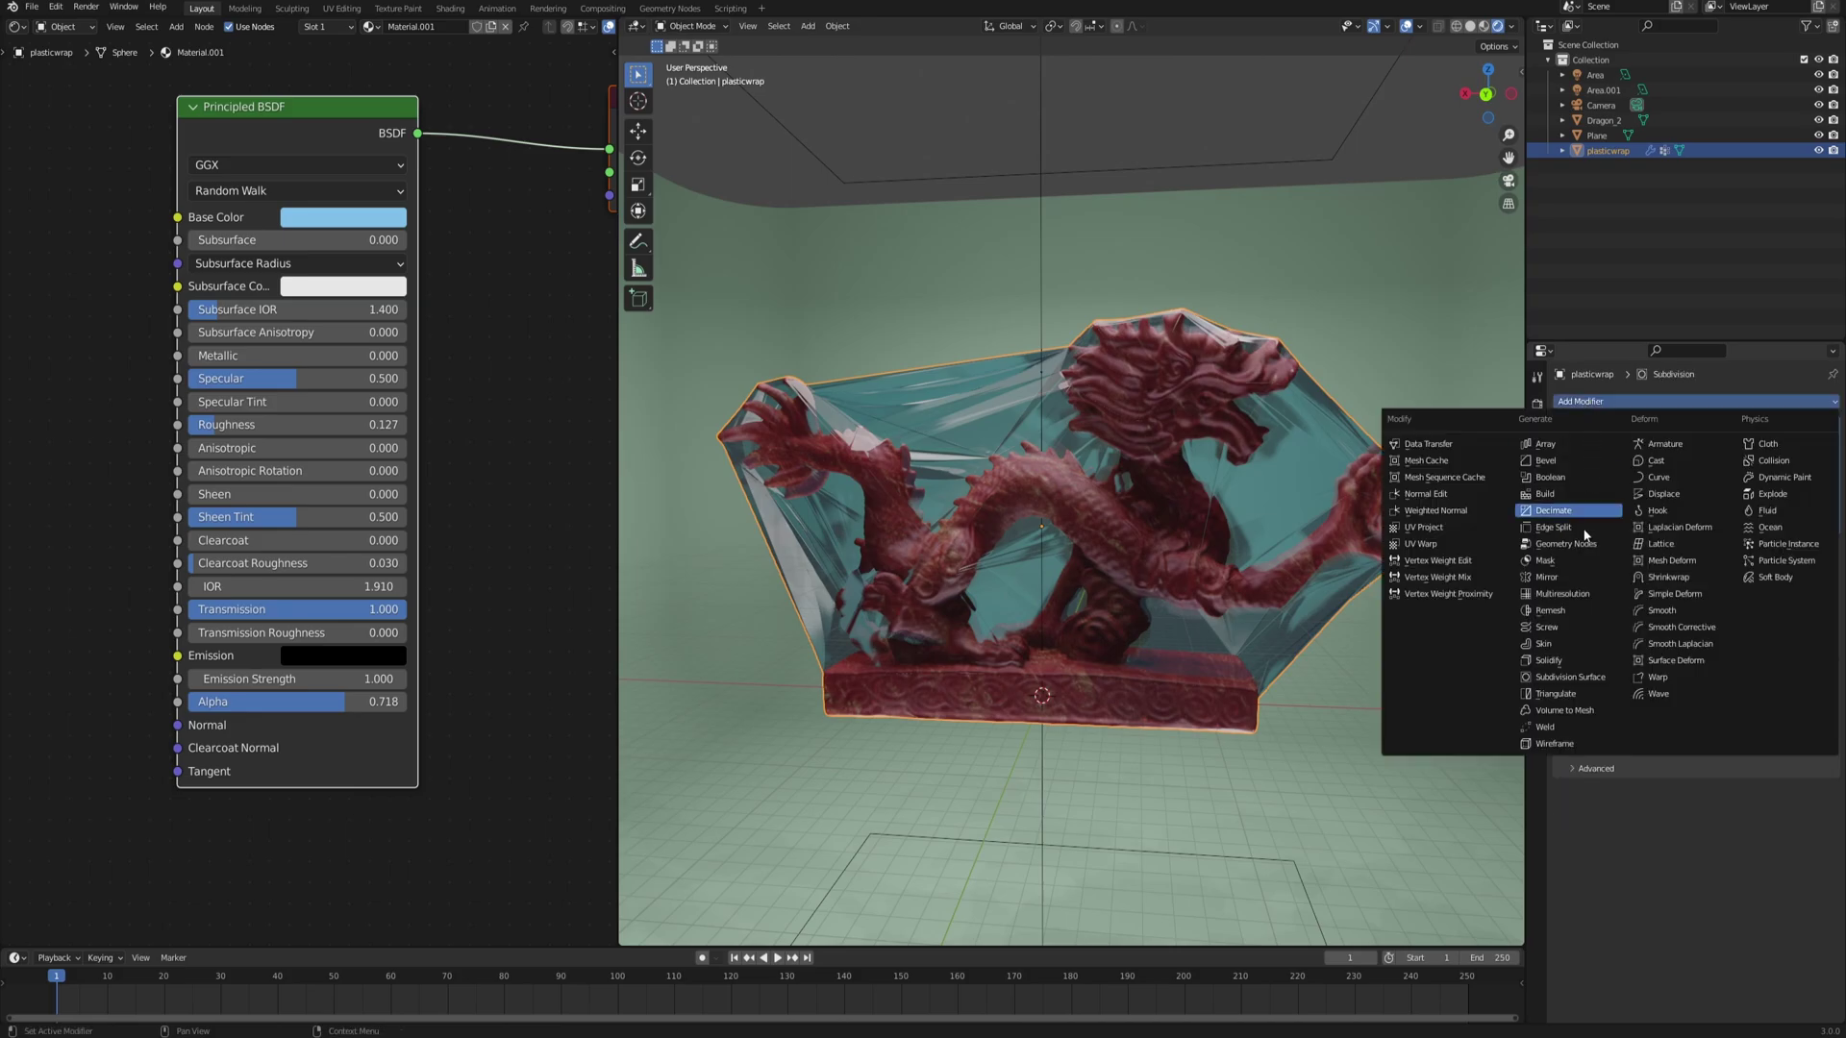
click(1431, 567)
drag(1832, 795, 1752, 430)
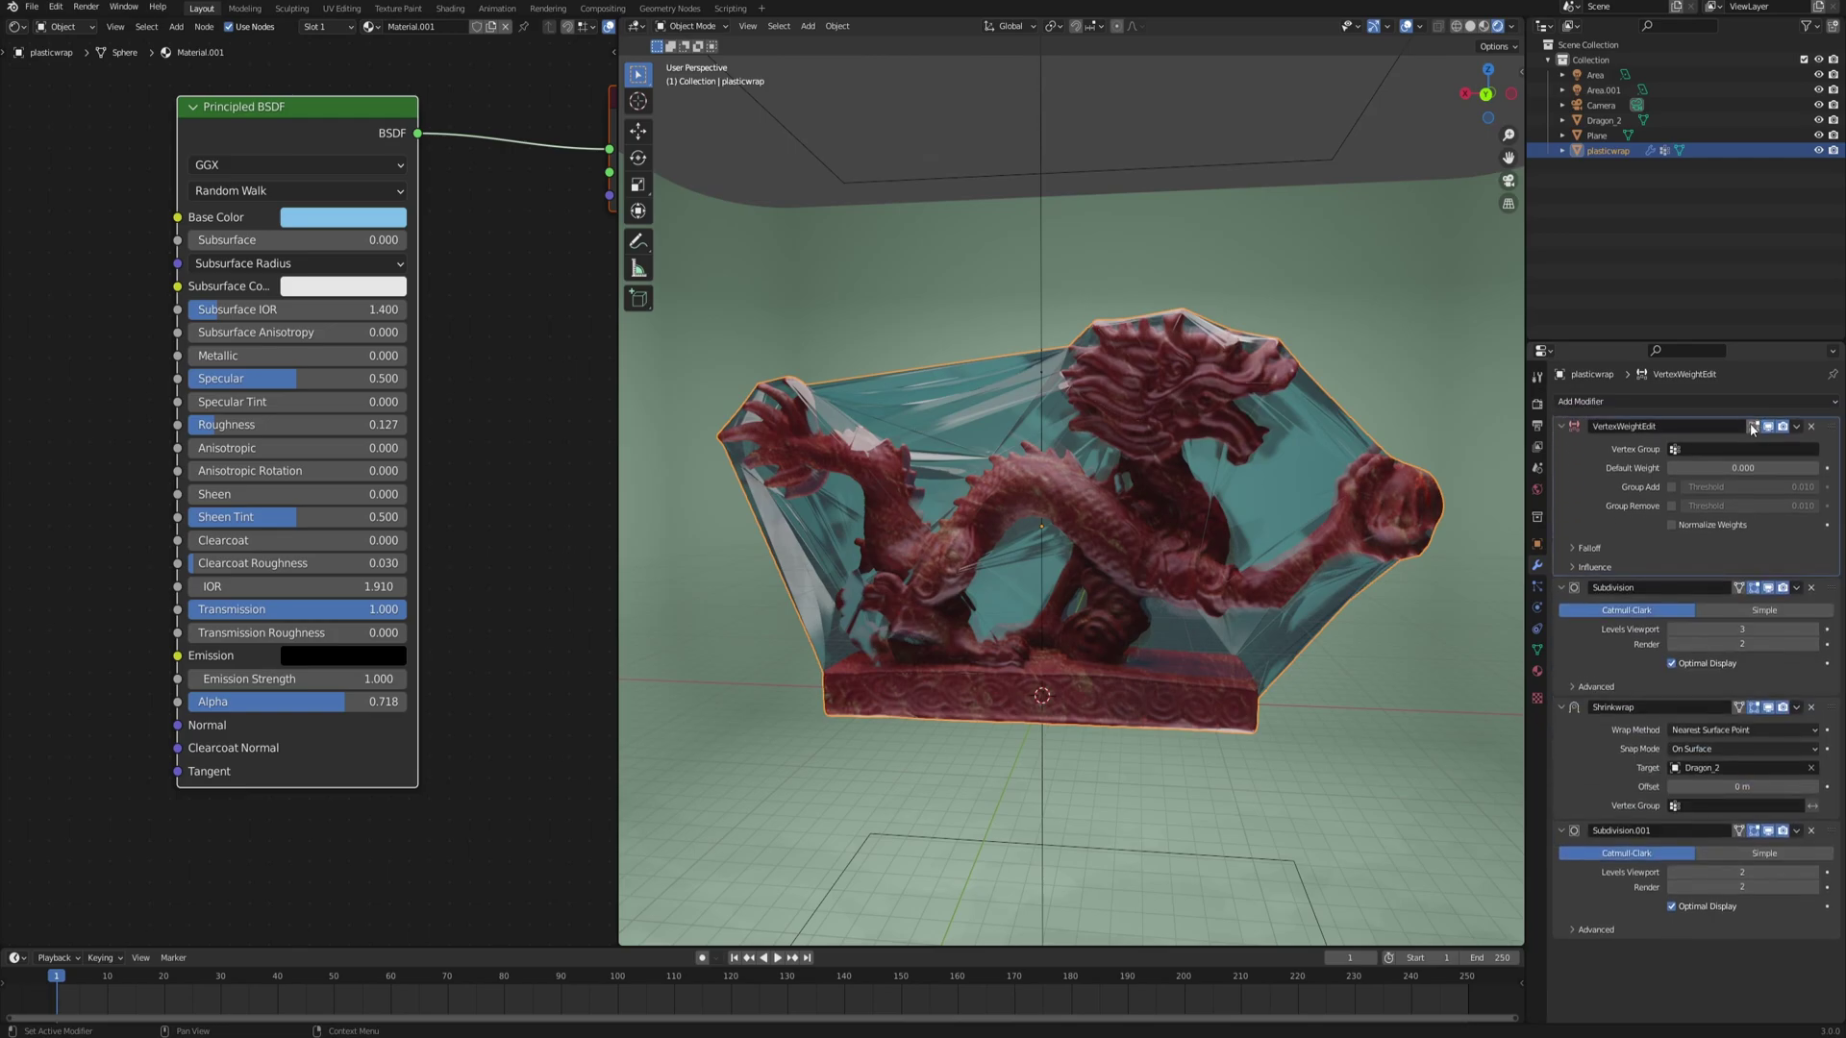
click(1715, 447)
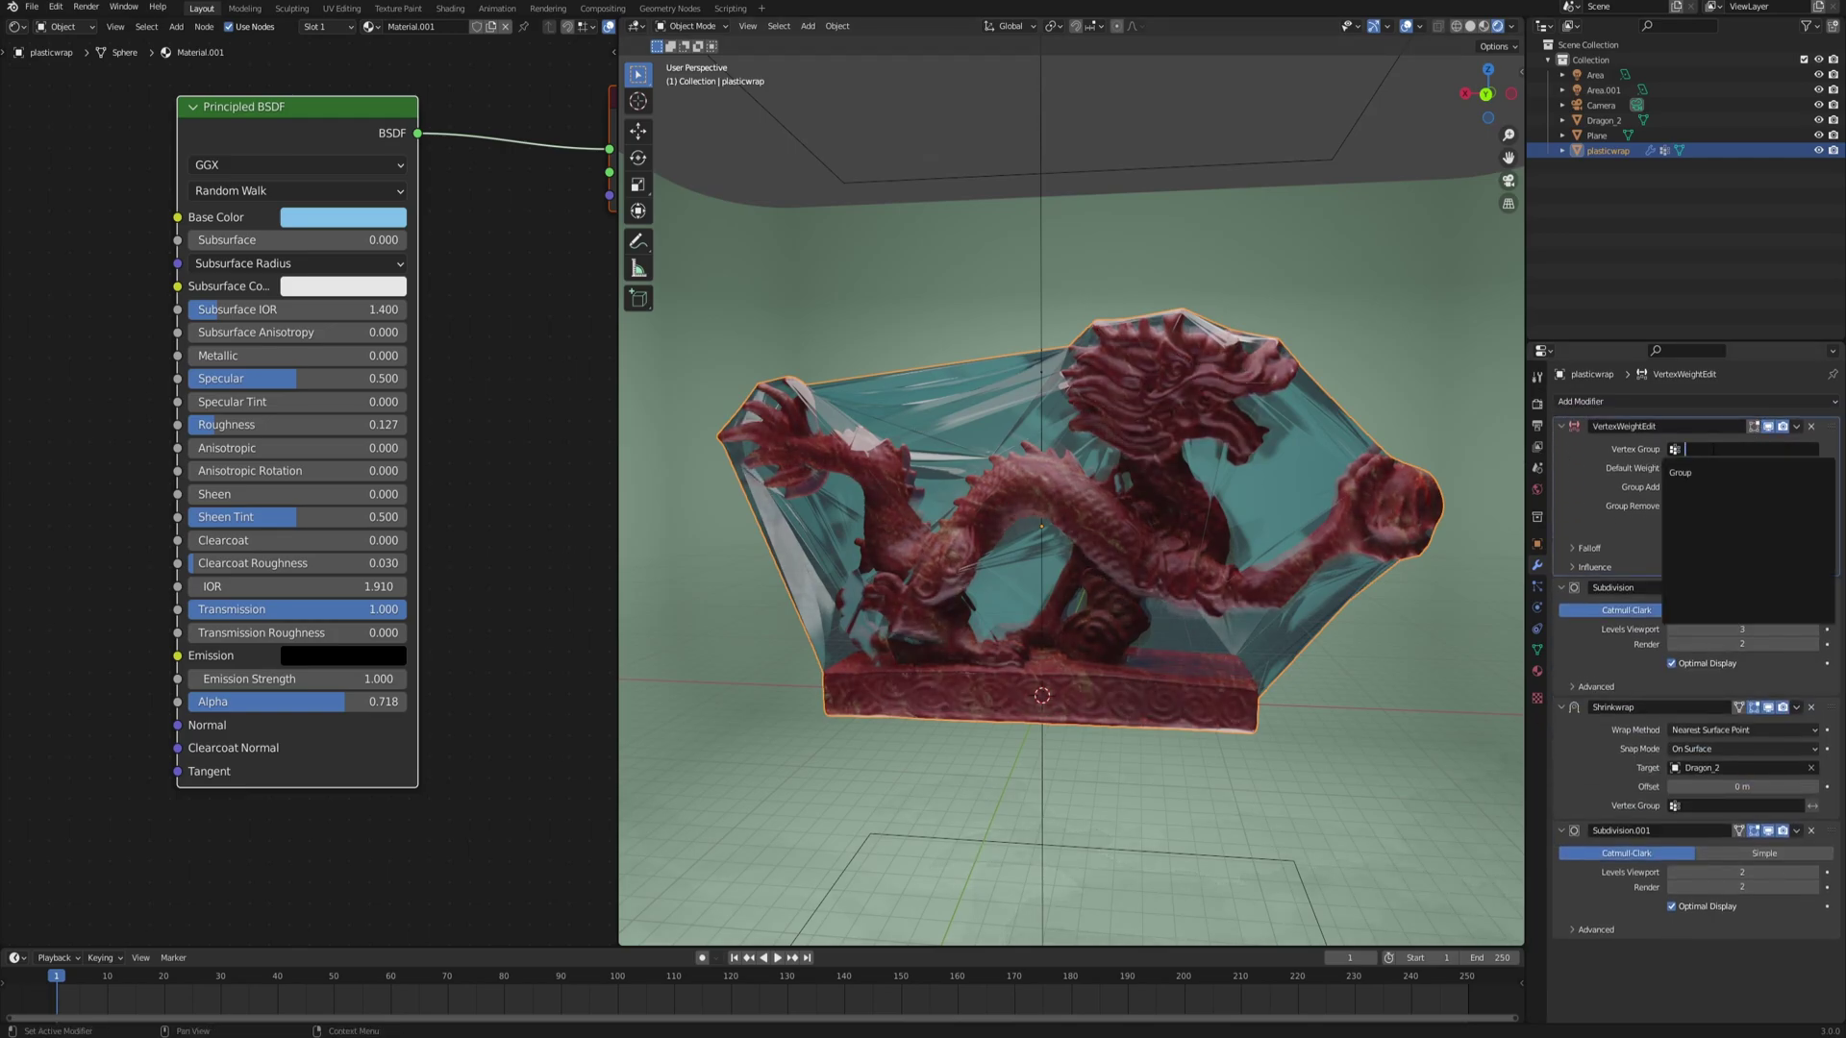
click(1678, 473)
click(1671, 487)
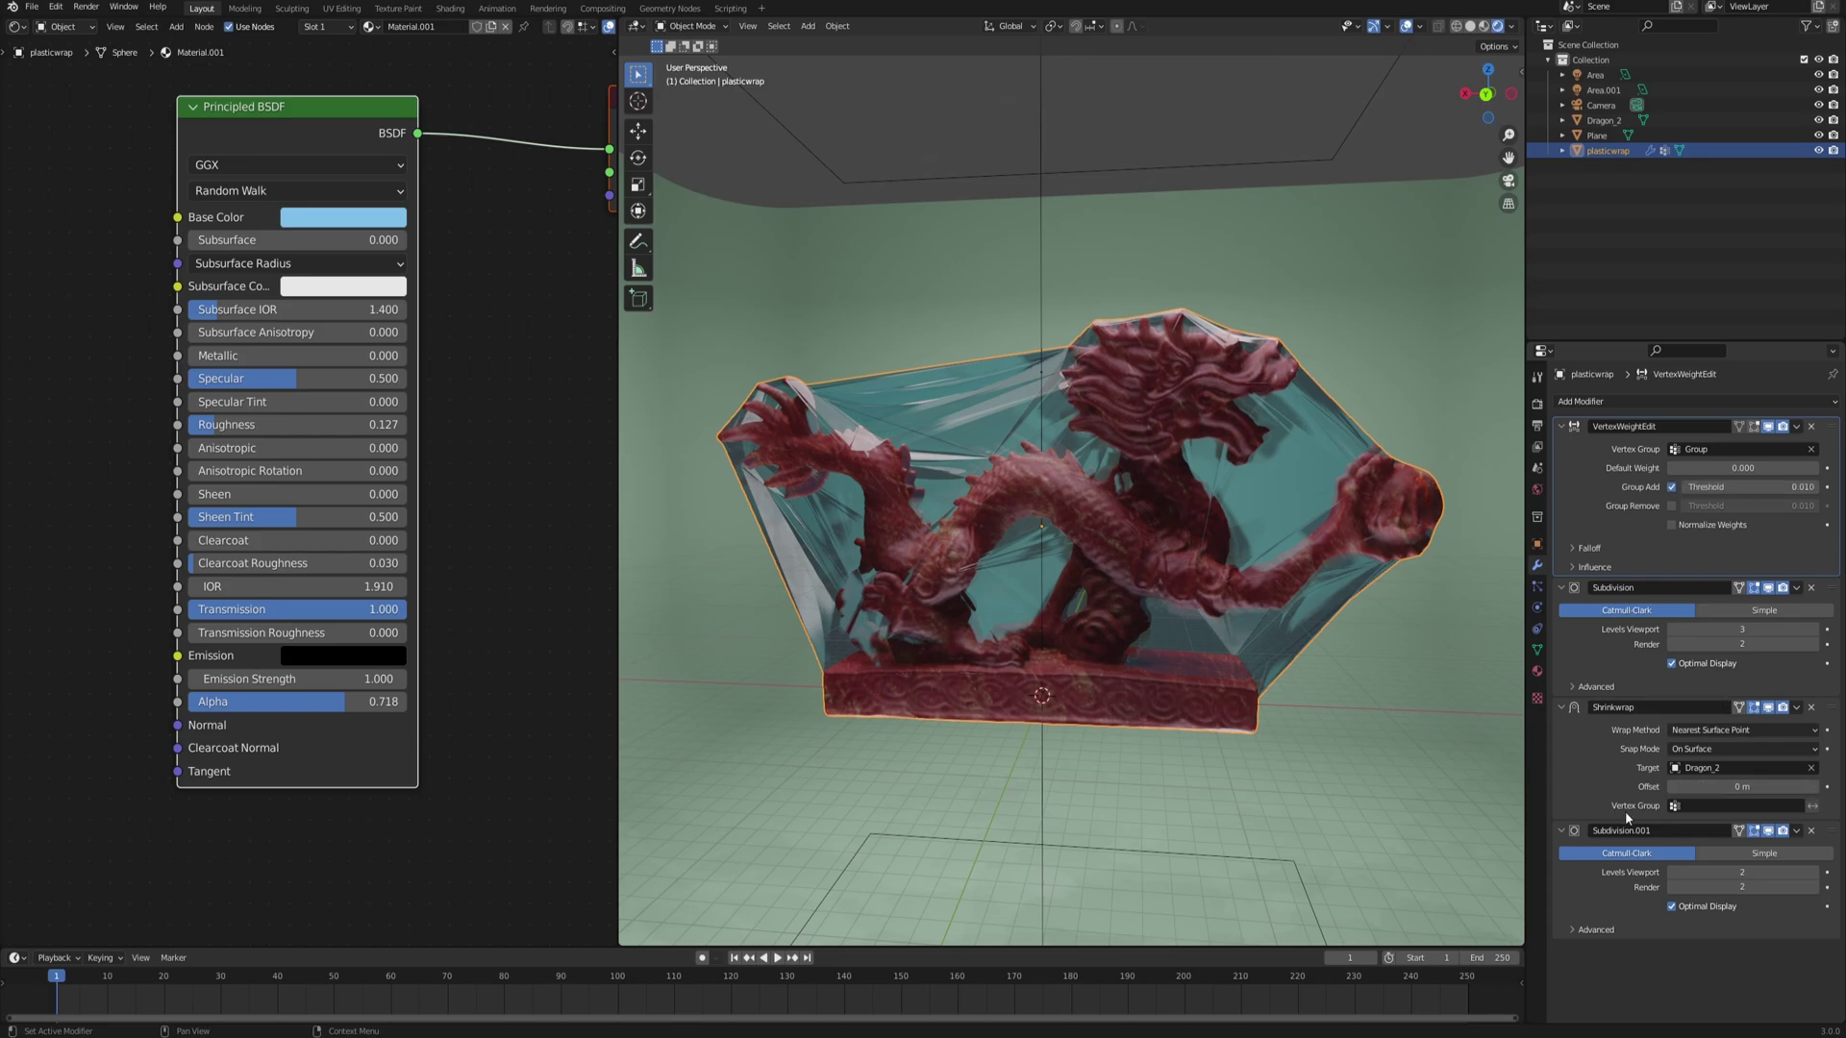
- Assign the vertex group Group to the Shrinkwrap modifier
click(1703, 808)
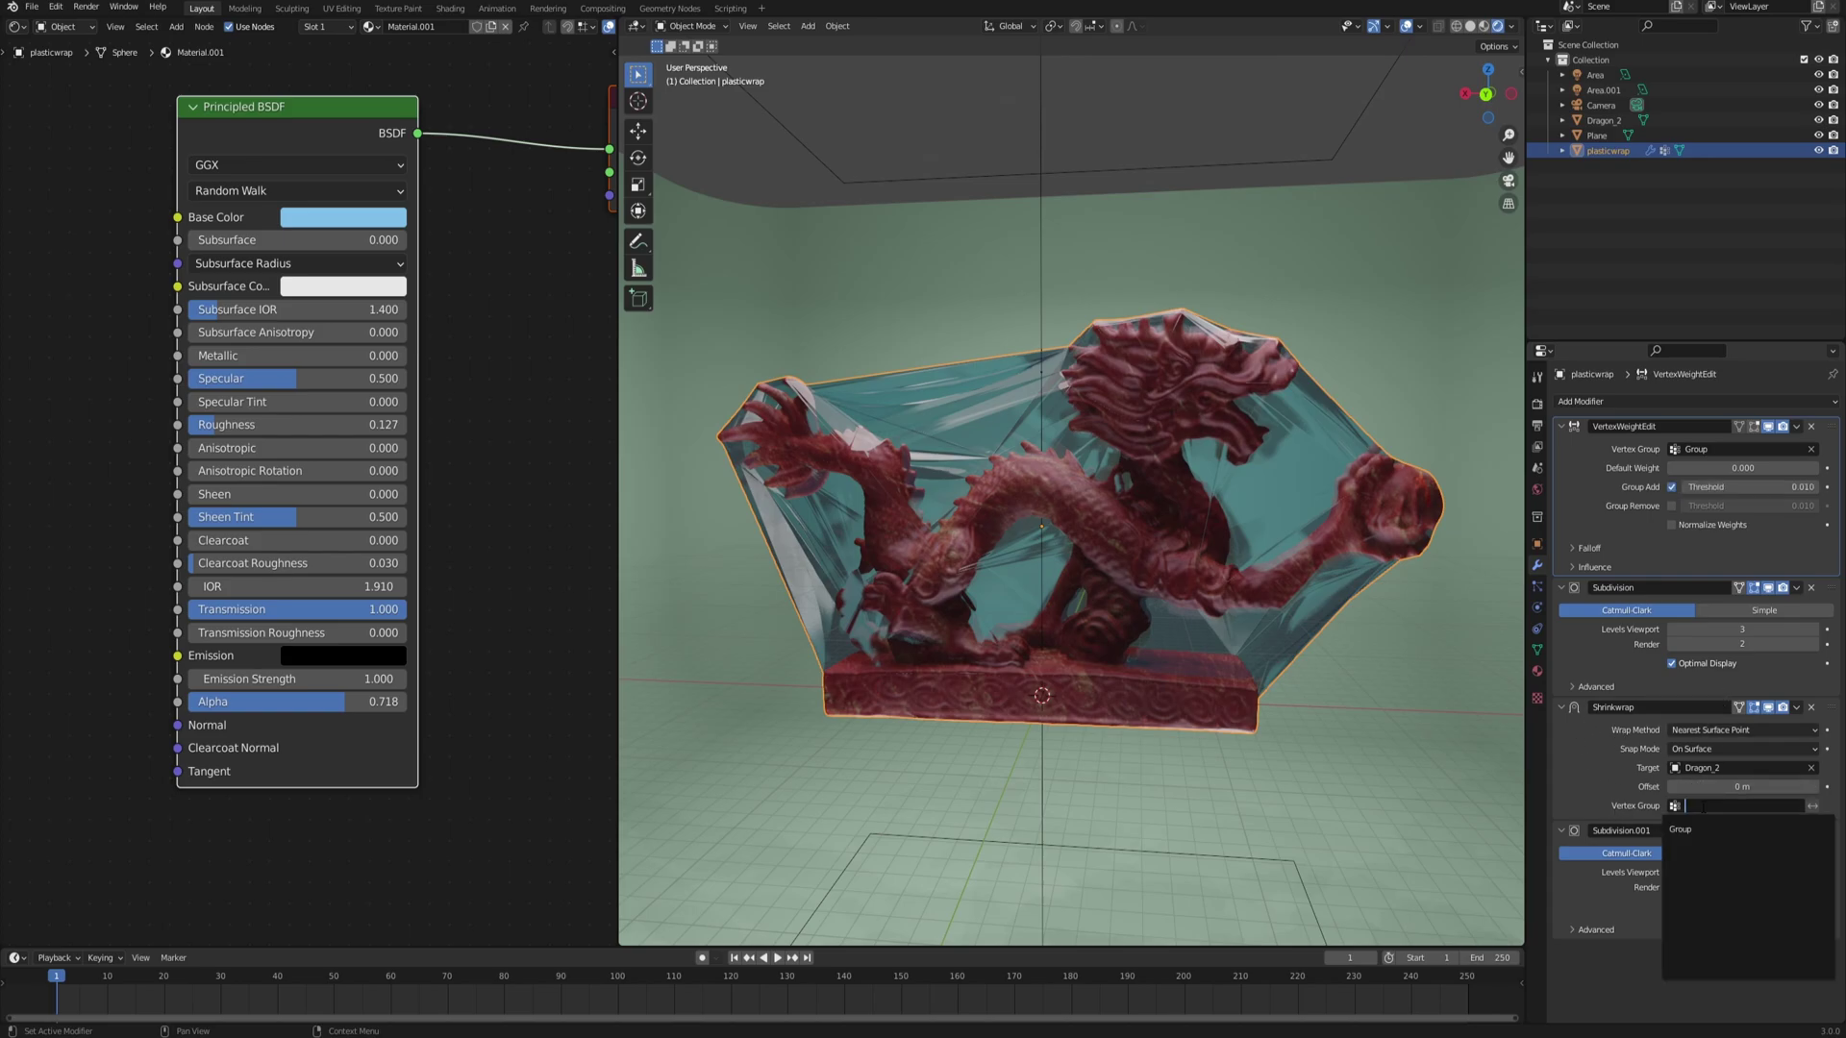
click(1689, 830)
middle_drag(954, 471, 1116, 441)
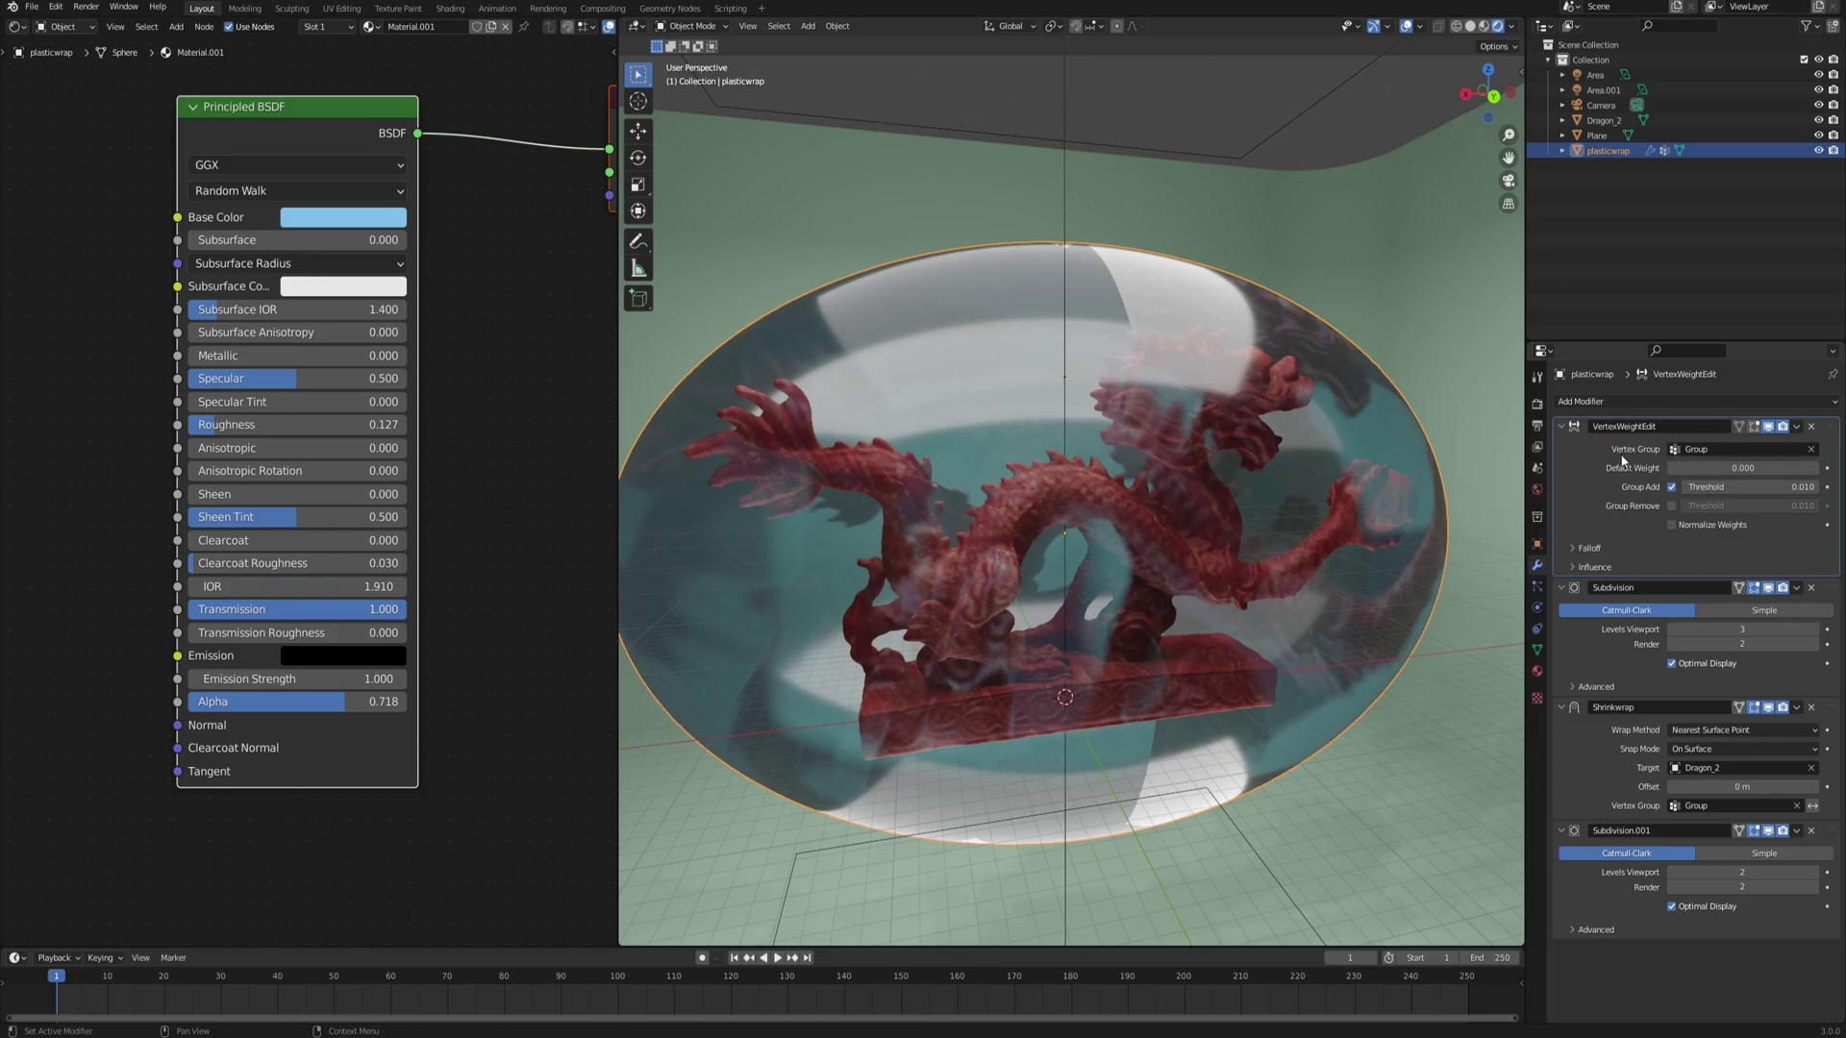
- Set the Vertex Weight Edit modifier's Default Weight to 1.000 and check the wrap around the dragon
drag(1686, 470, 1836, 470)
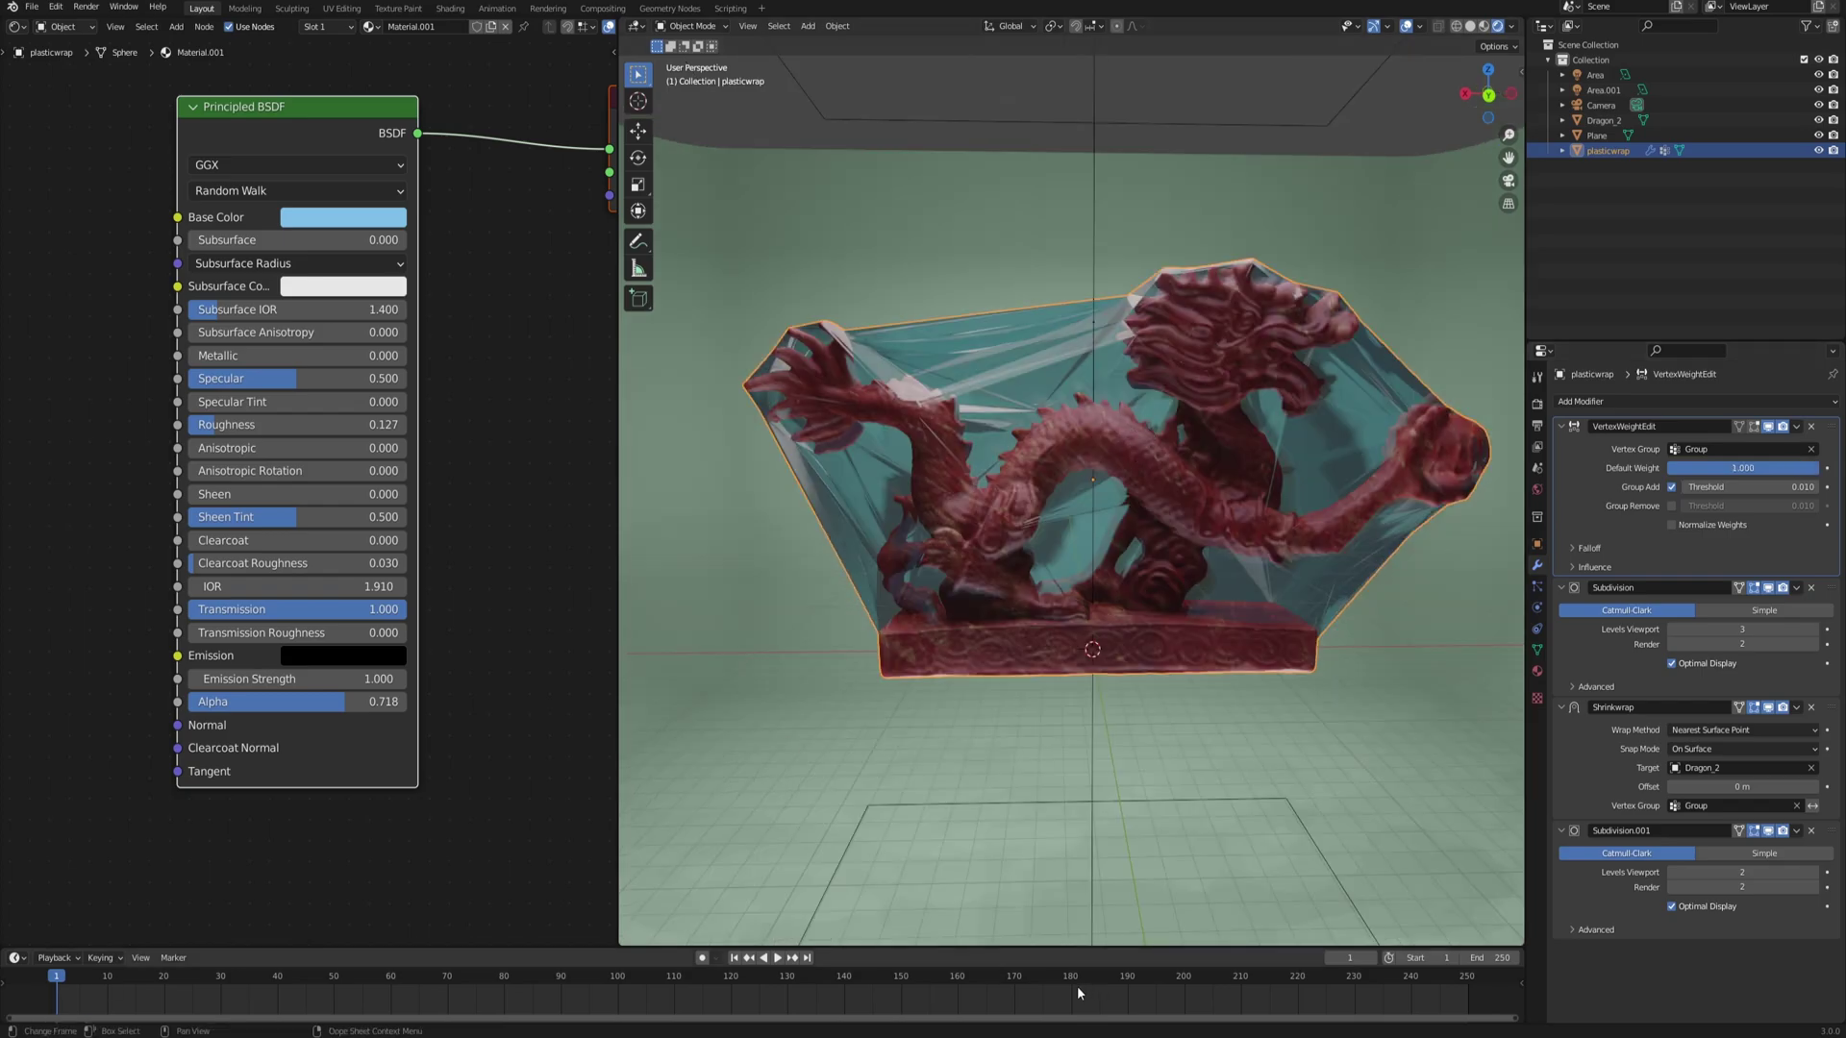
middle_drag(1186, 458, 1197, 365)
middle_drag(1136, 493, 1112, 463)
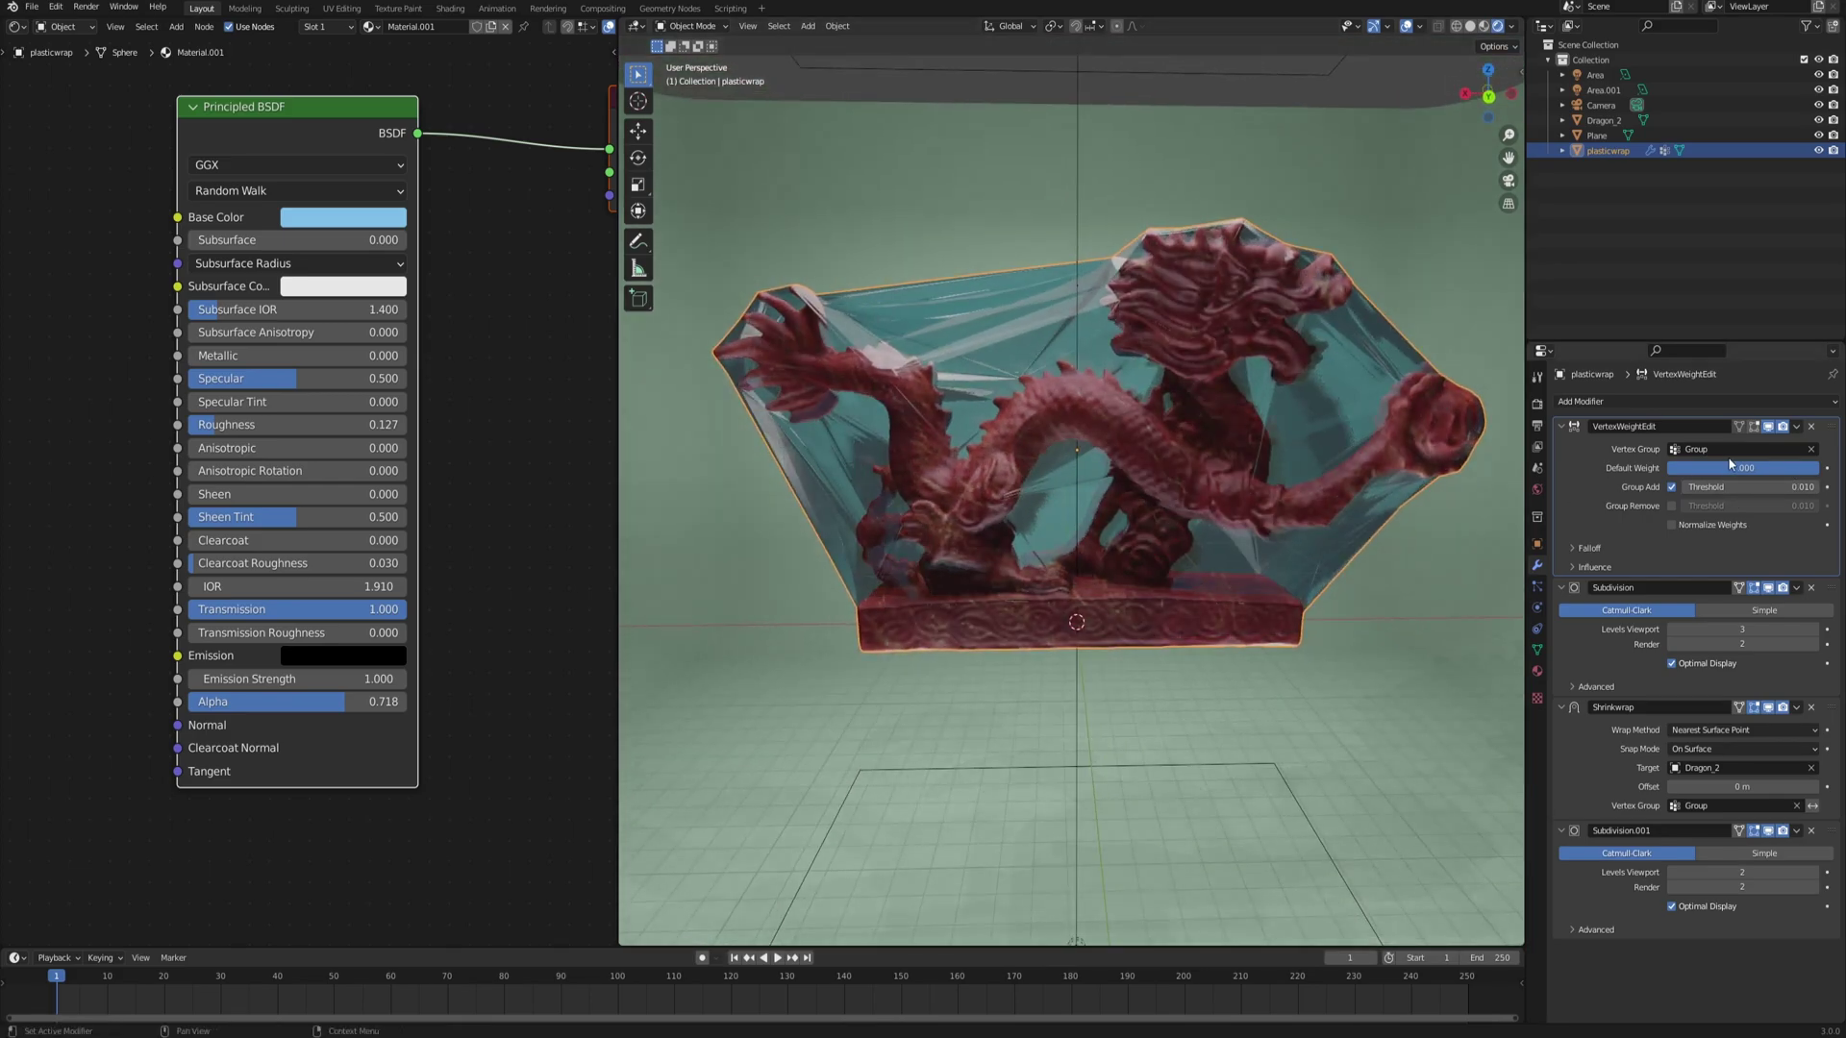
- Try a Default Weight of 0.488 in camera view, then return it to 1.000 and check the tightened wrap
drag(1815, 467, 1742, 467)
middle_drag(1250, 433, 1207, 446)
key(KP_0)
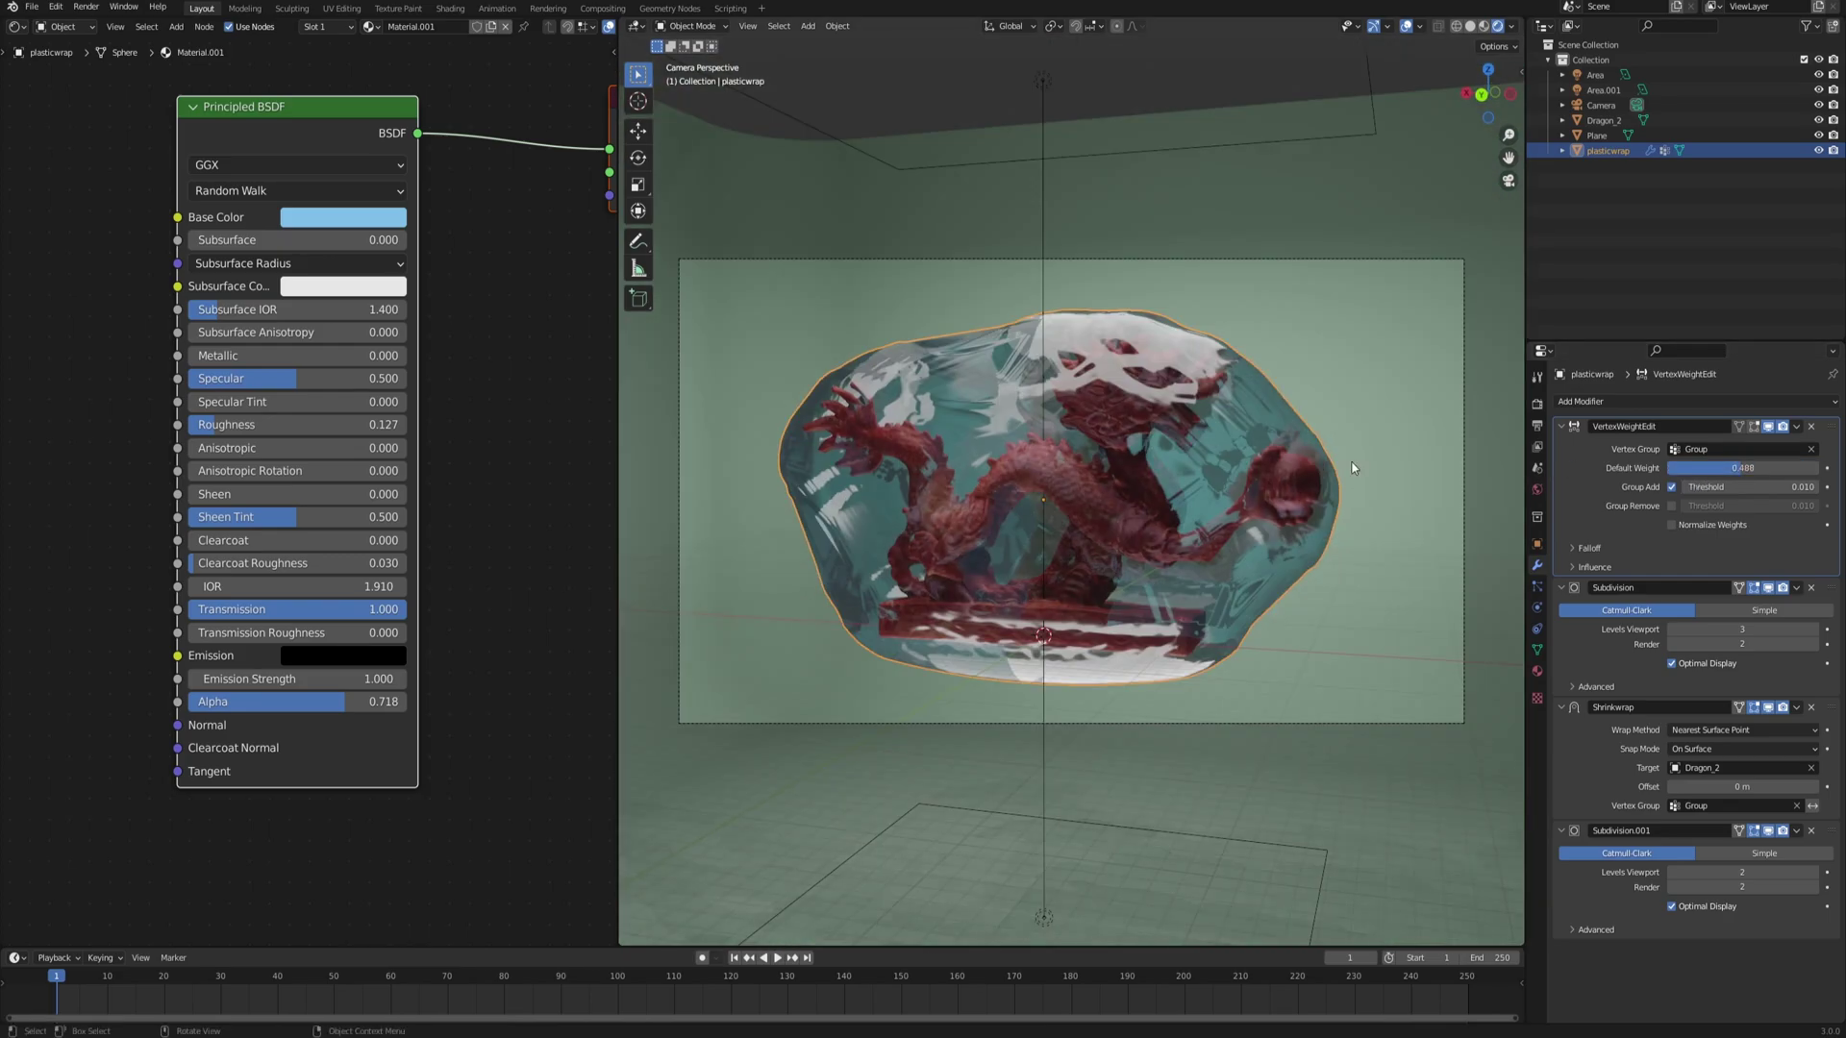
drag(1741, 467, 1758, 467)
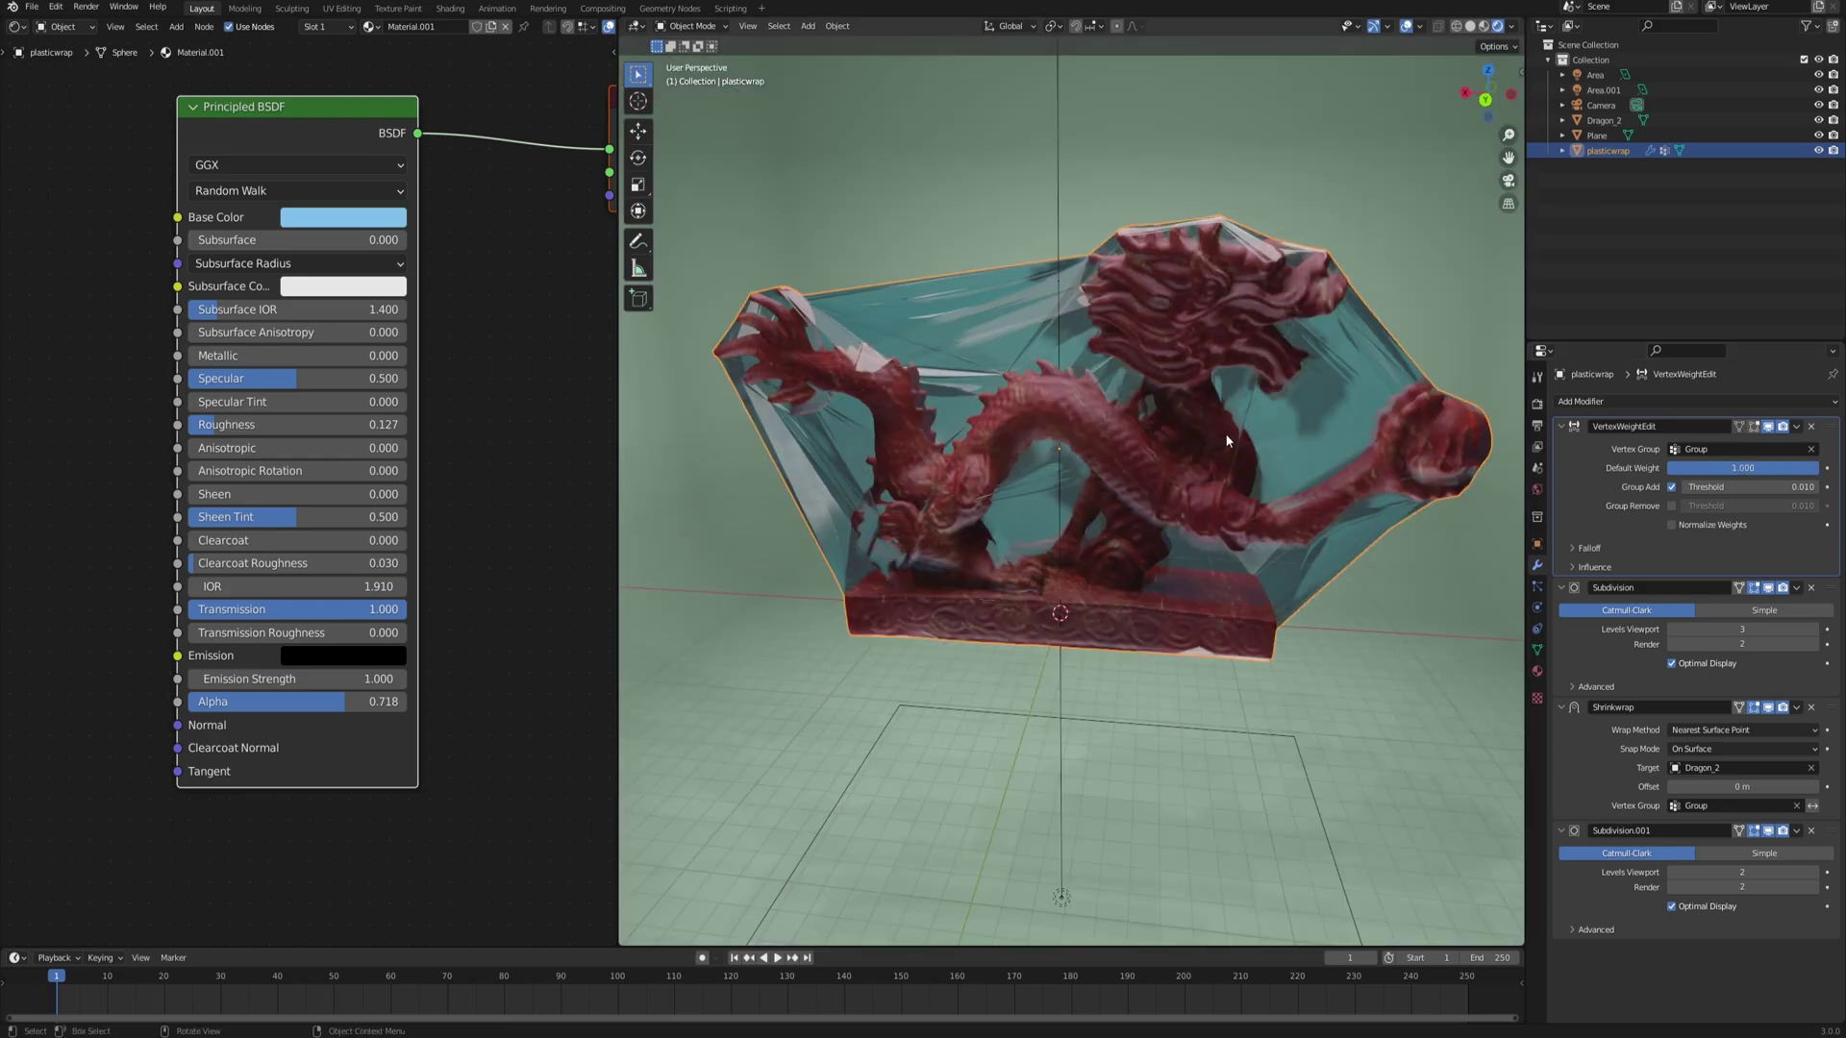
middle_drag(1225, 432, 1077, 460)
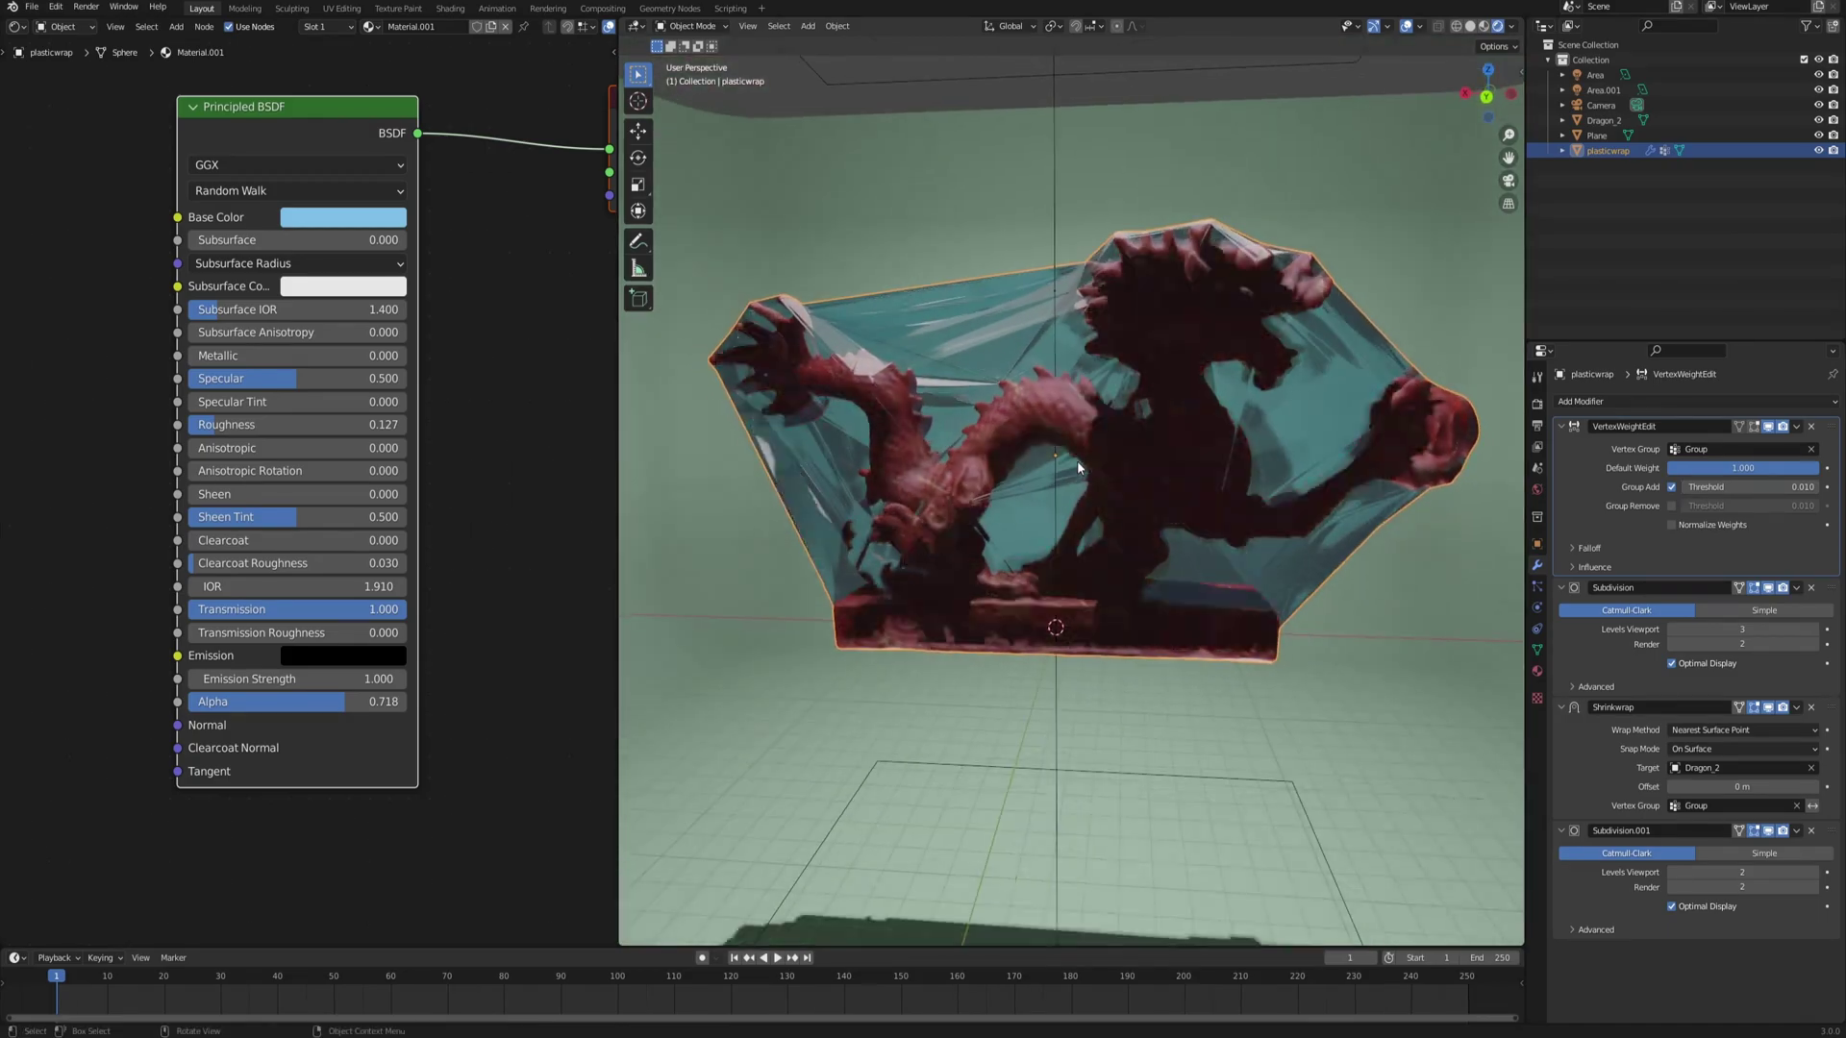
- Duplicate the area light below the dragon and move the copy along Y to about 32.5 m
scroll(1147, 654, down, 5)
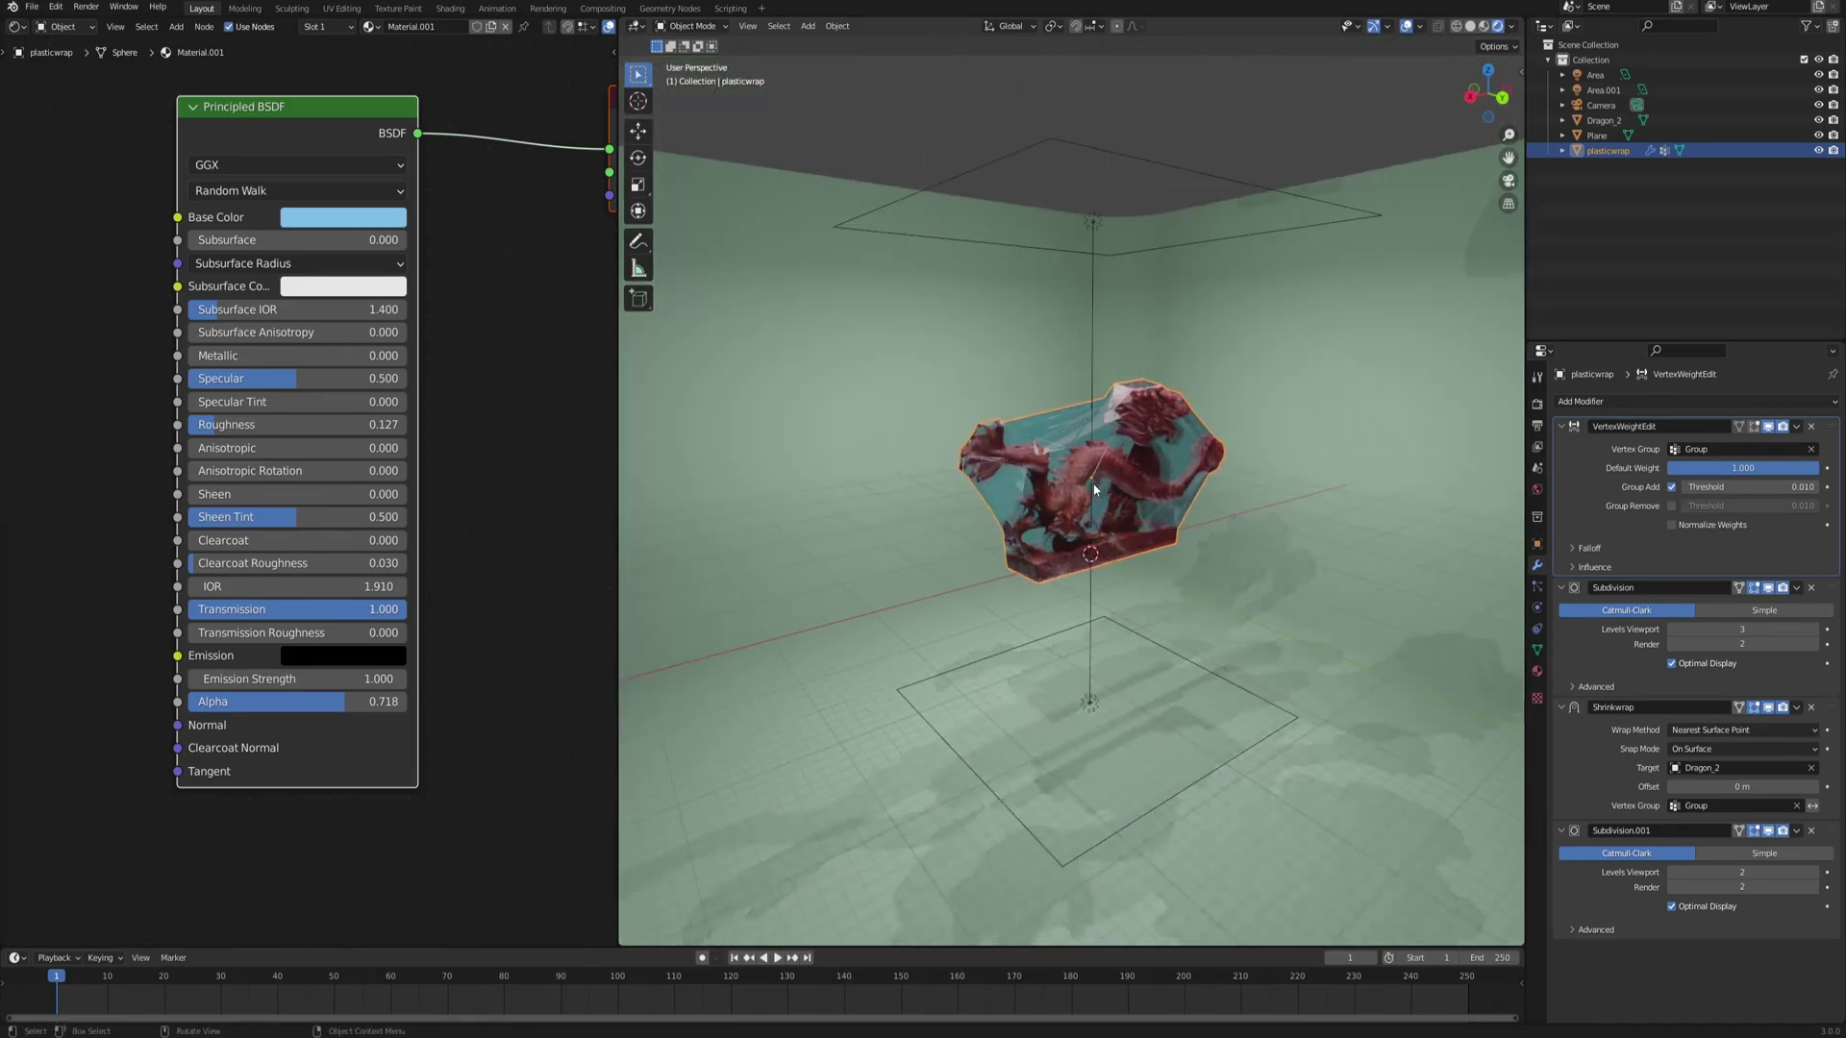
click(1089, 705)
key(shift+d)
key(y)
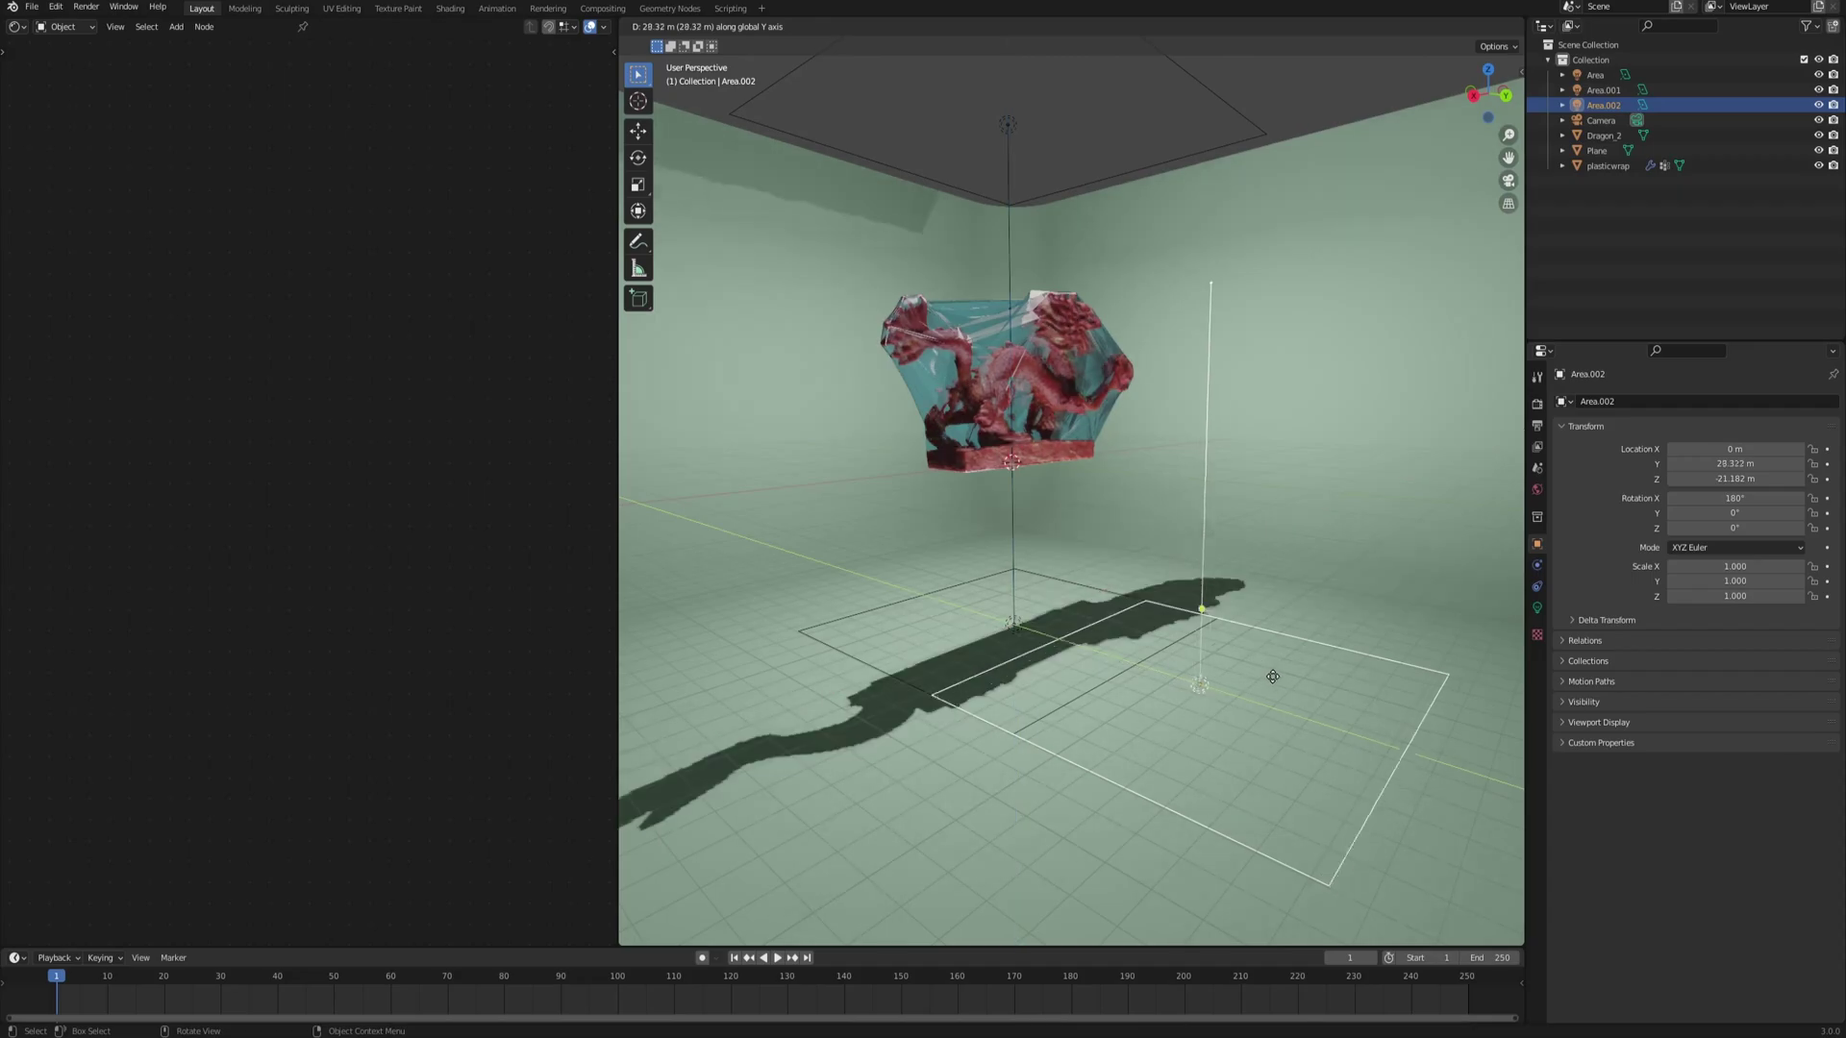
click(1302, 689)
- Raise the new area light to about -11 m in Z and tilt it toward the dragon at about 235° on X
key(g)
key(z)
click(1304, 595)
drag(1240, 524, 1038, 387)
key(KP_0)
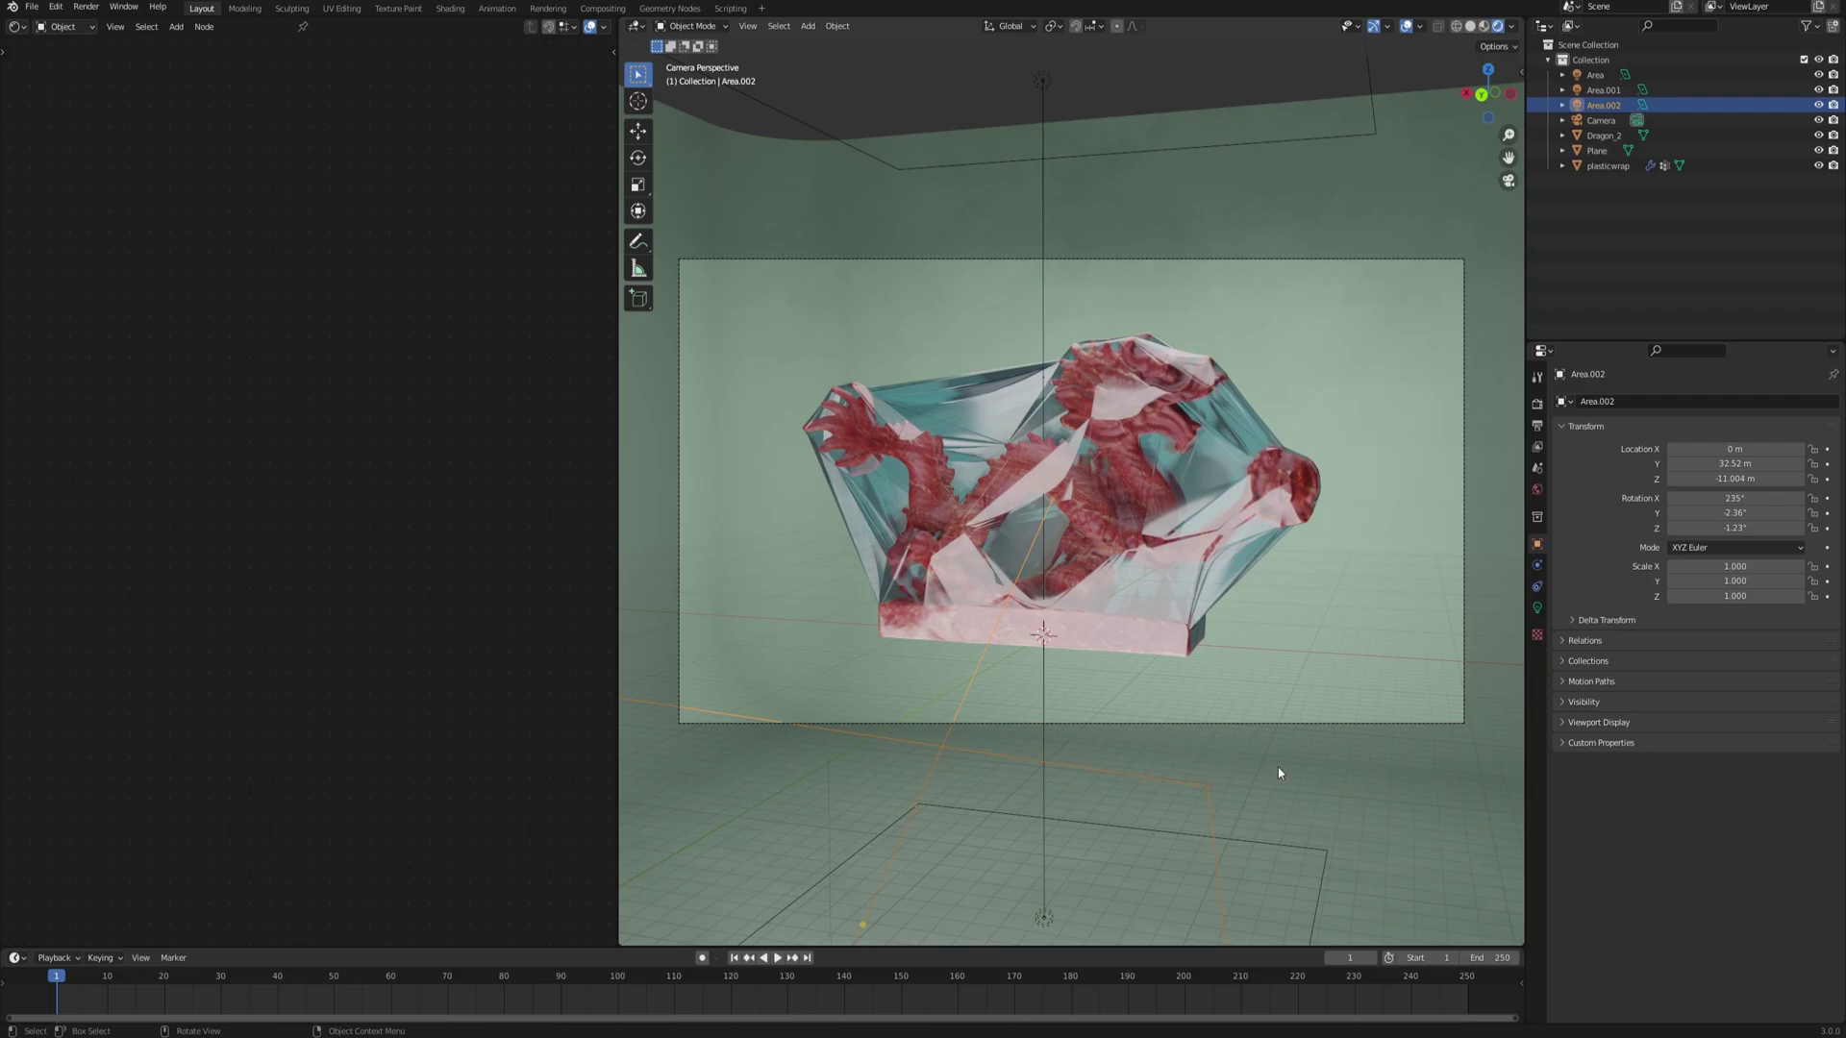
- Set the new area light's power to 15000 W and render a test image of the current frame
click(1537, 608)
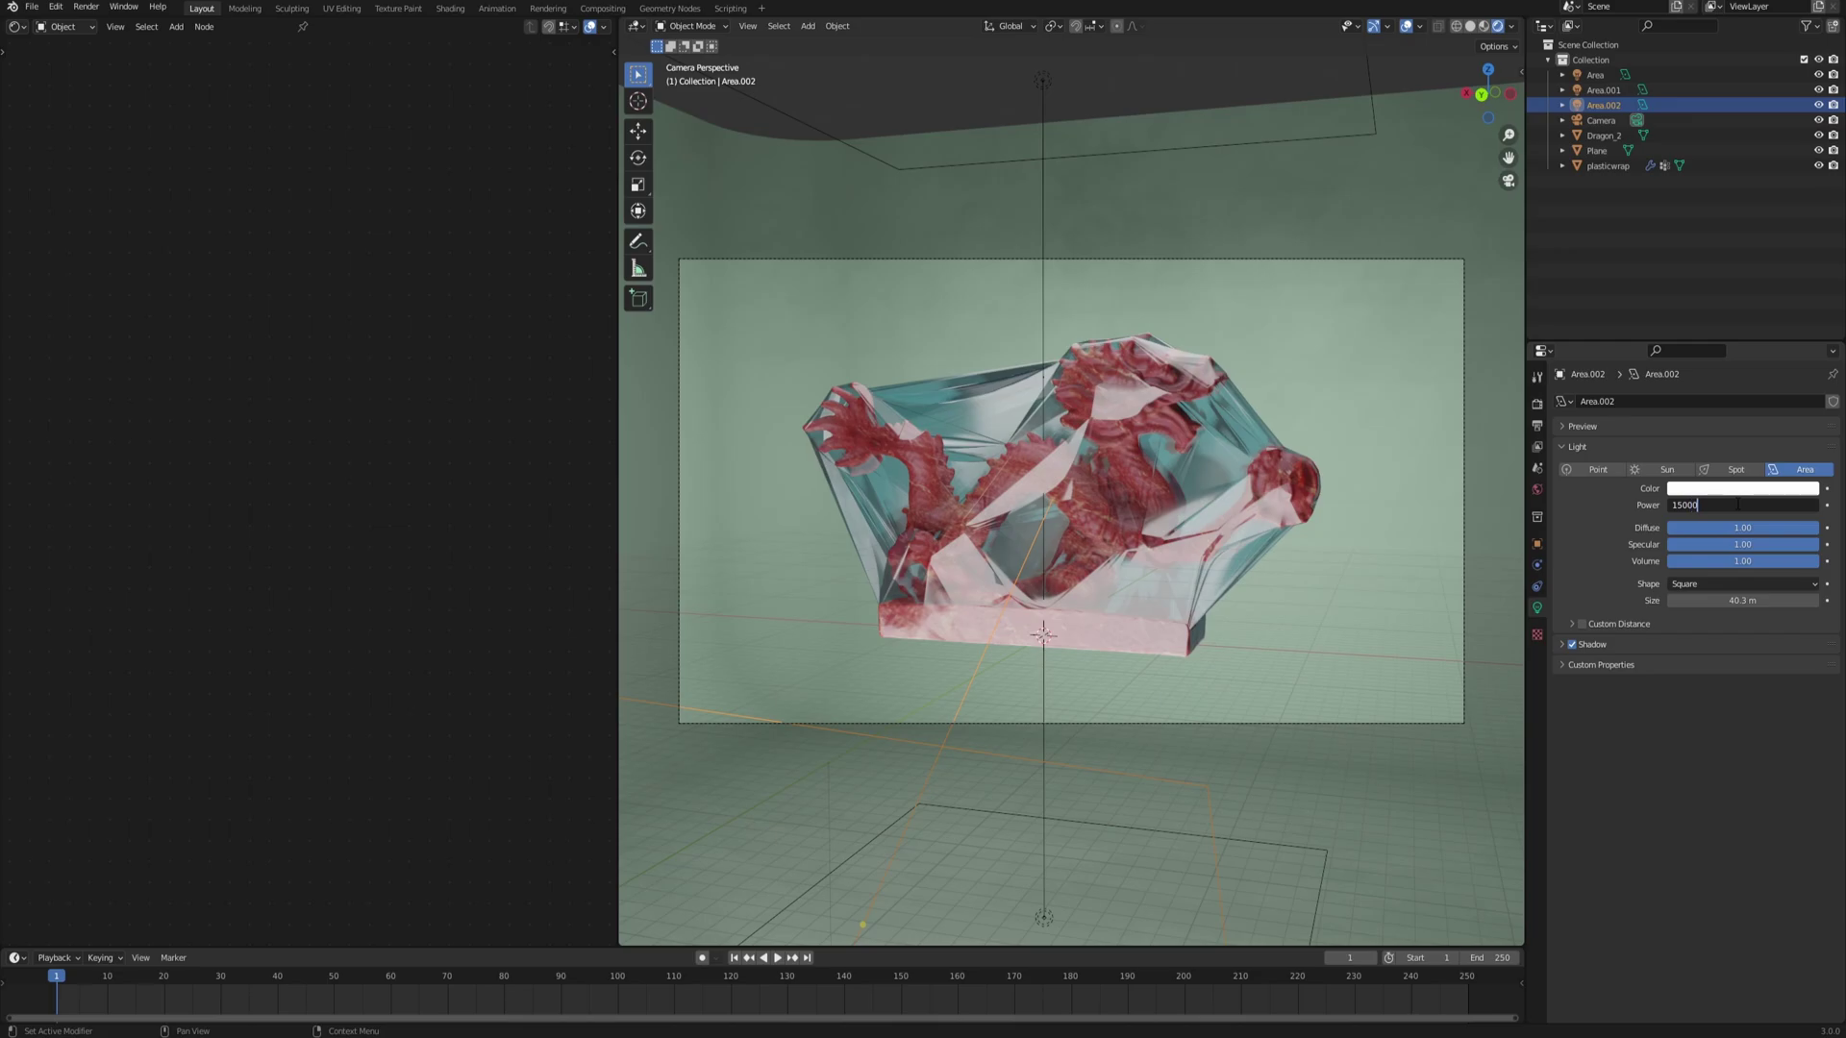
key(Return)
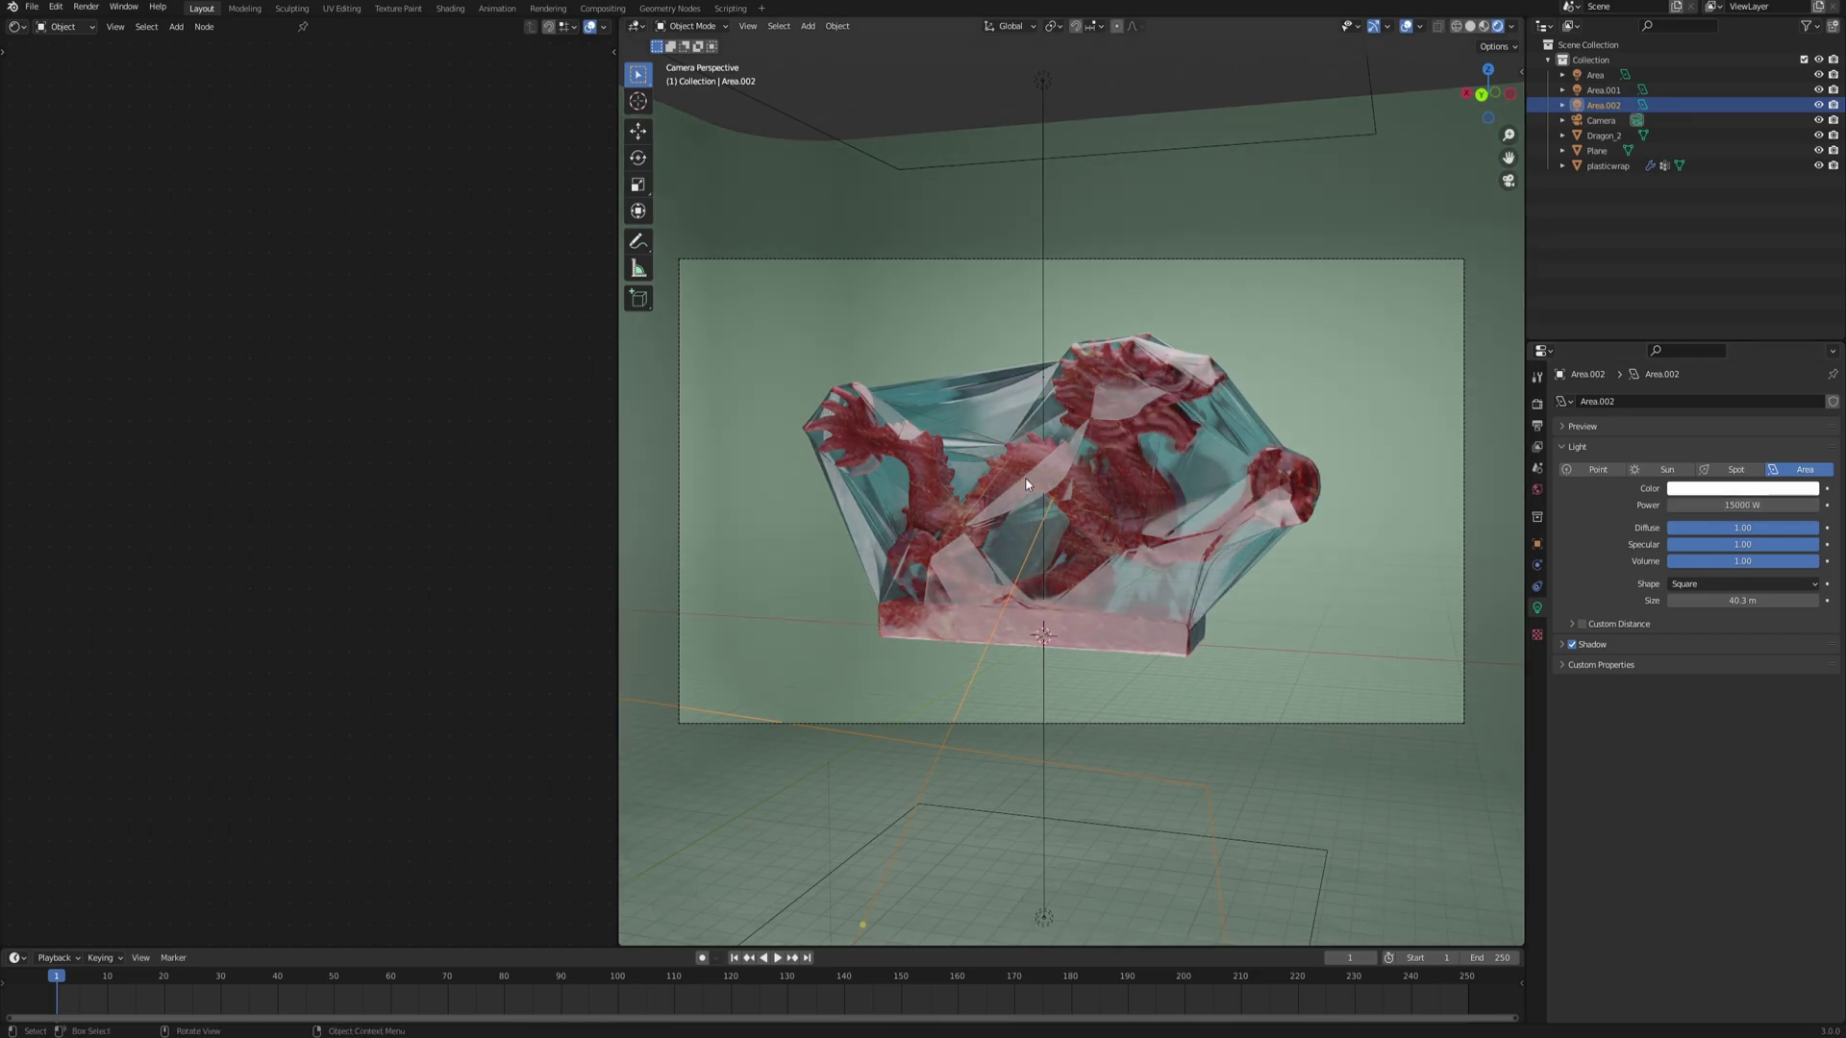
key(F12)
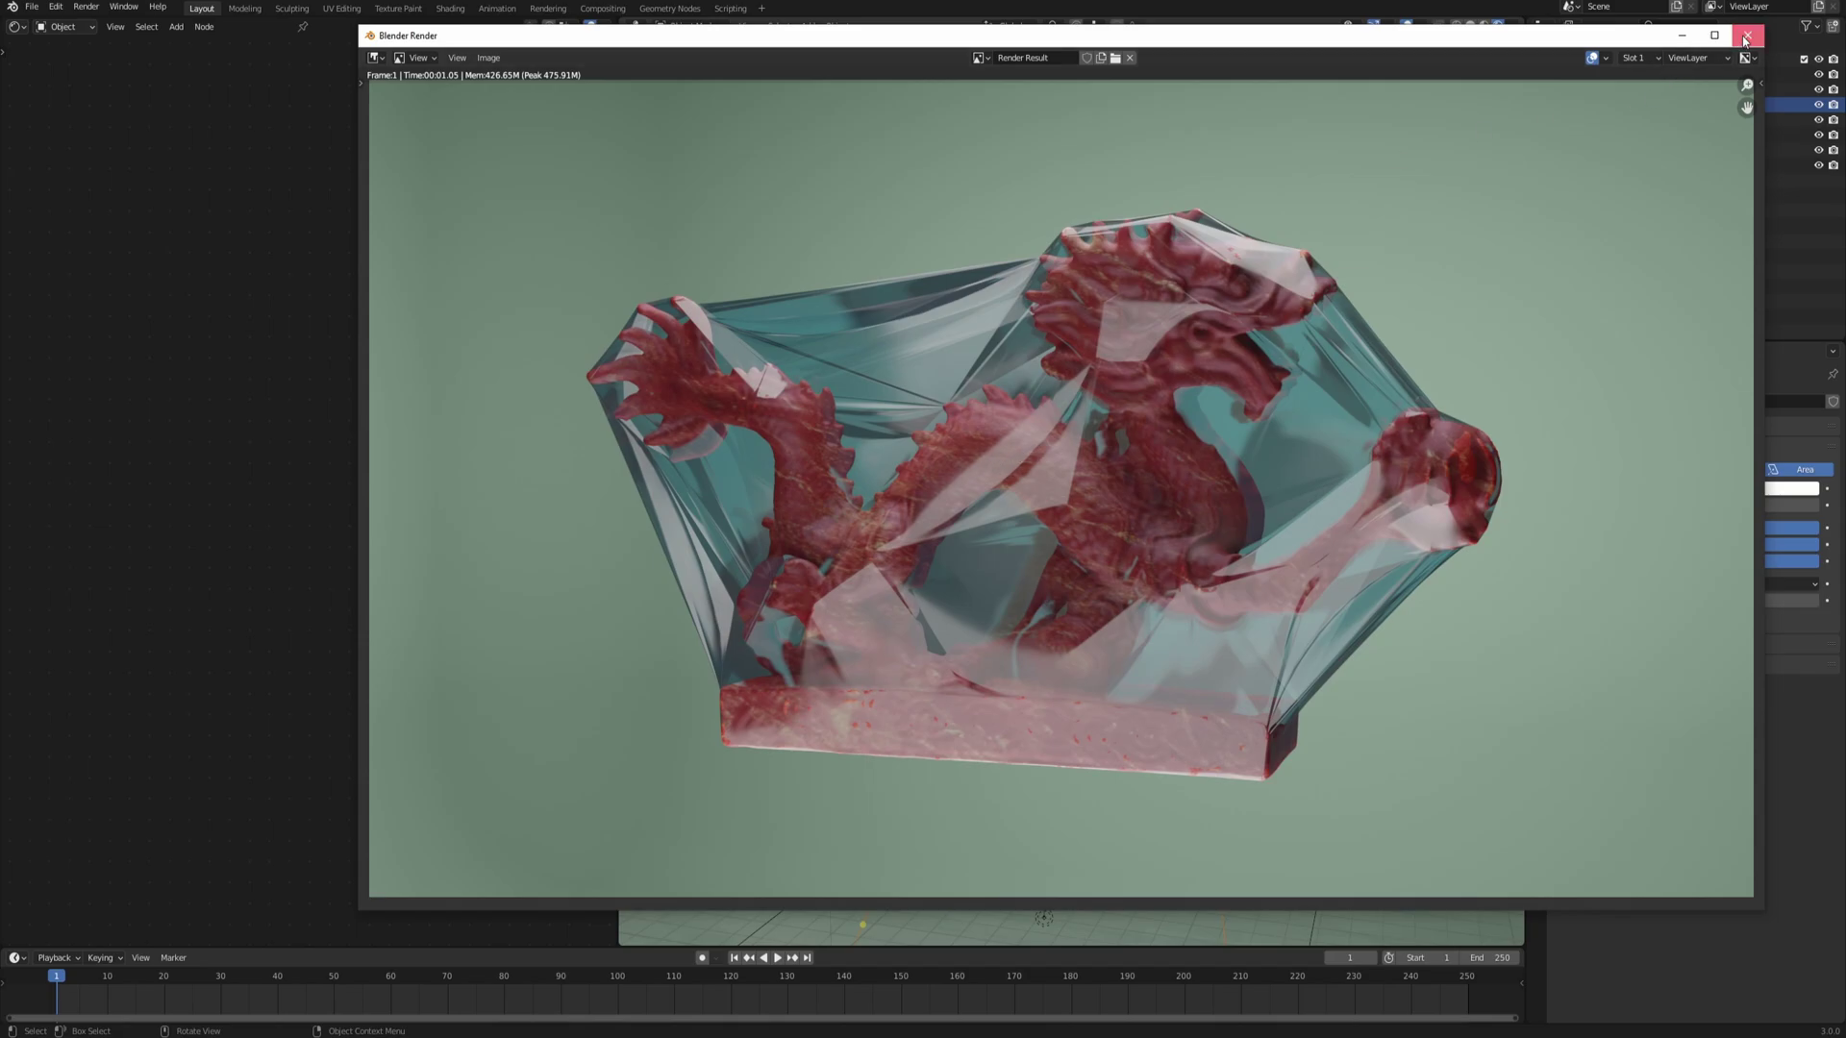
click(1748, 34)
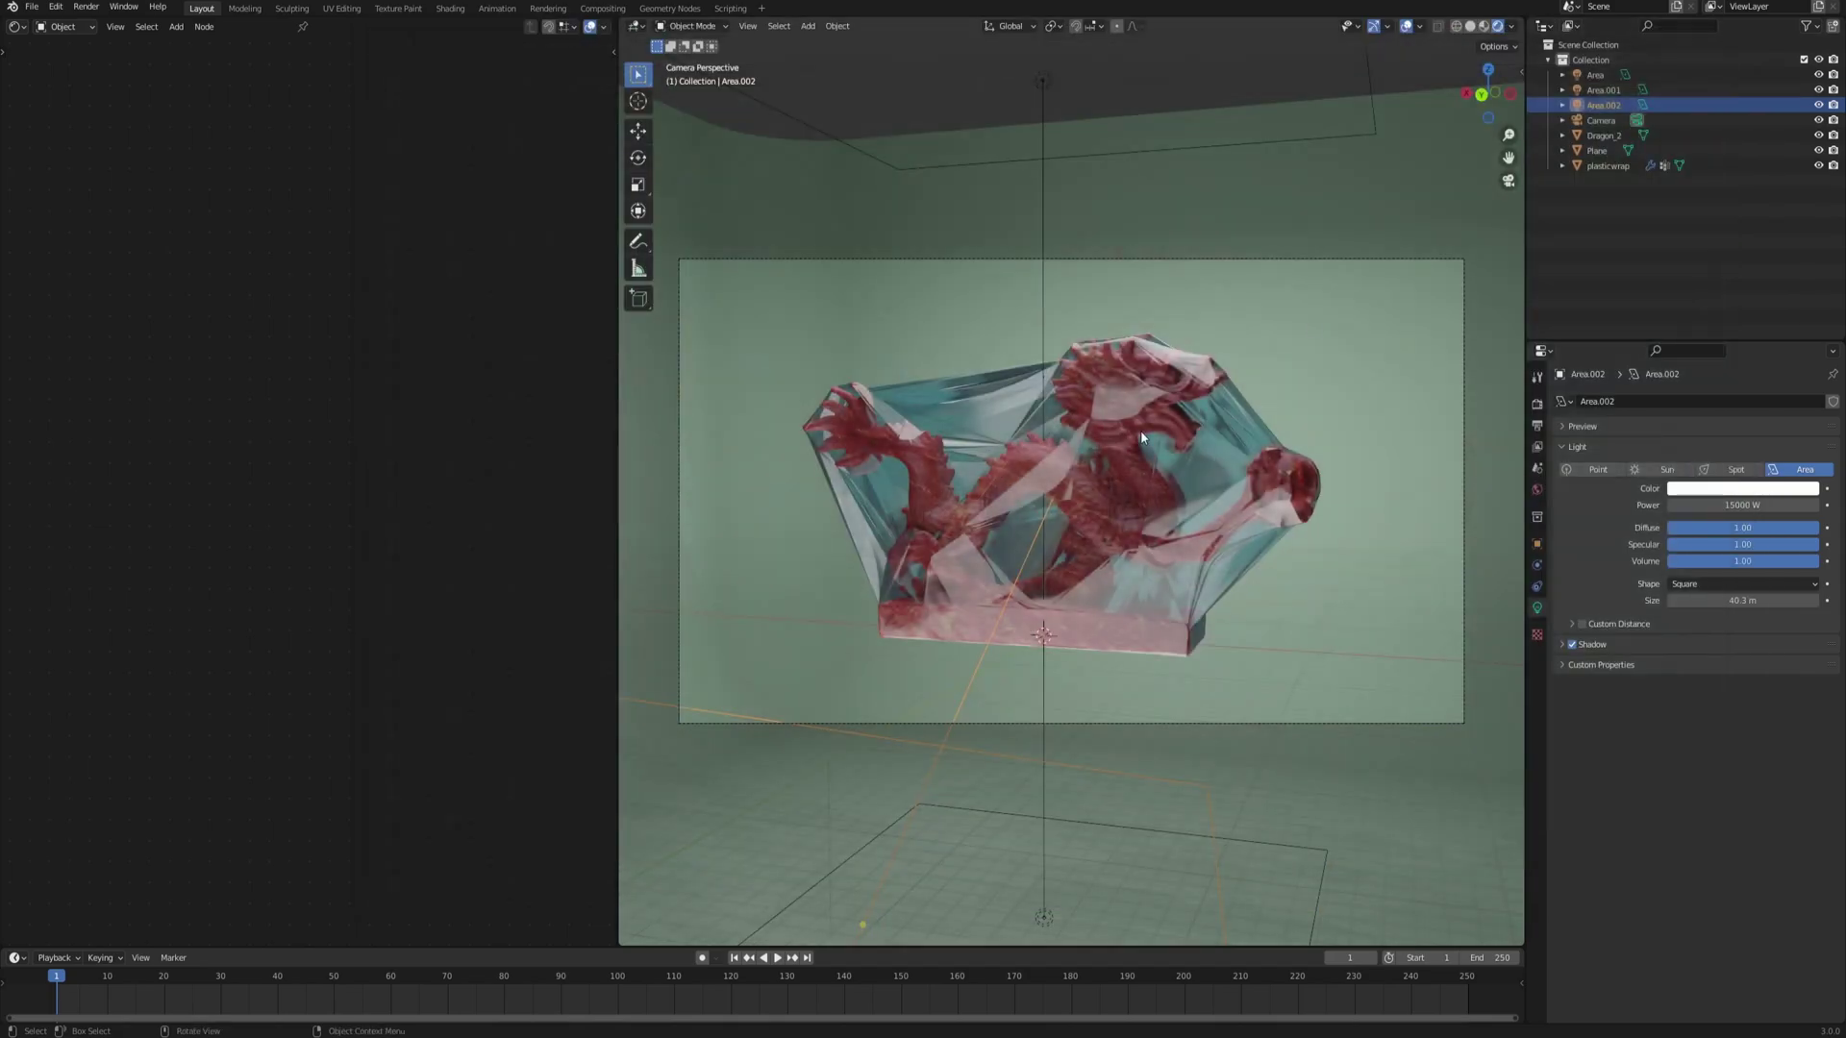
- Change the plastic wrap material's Base Color to pure white
click(1001, 384)
click(374, 220)
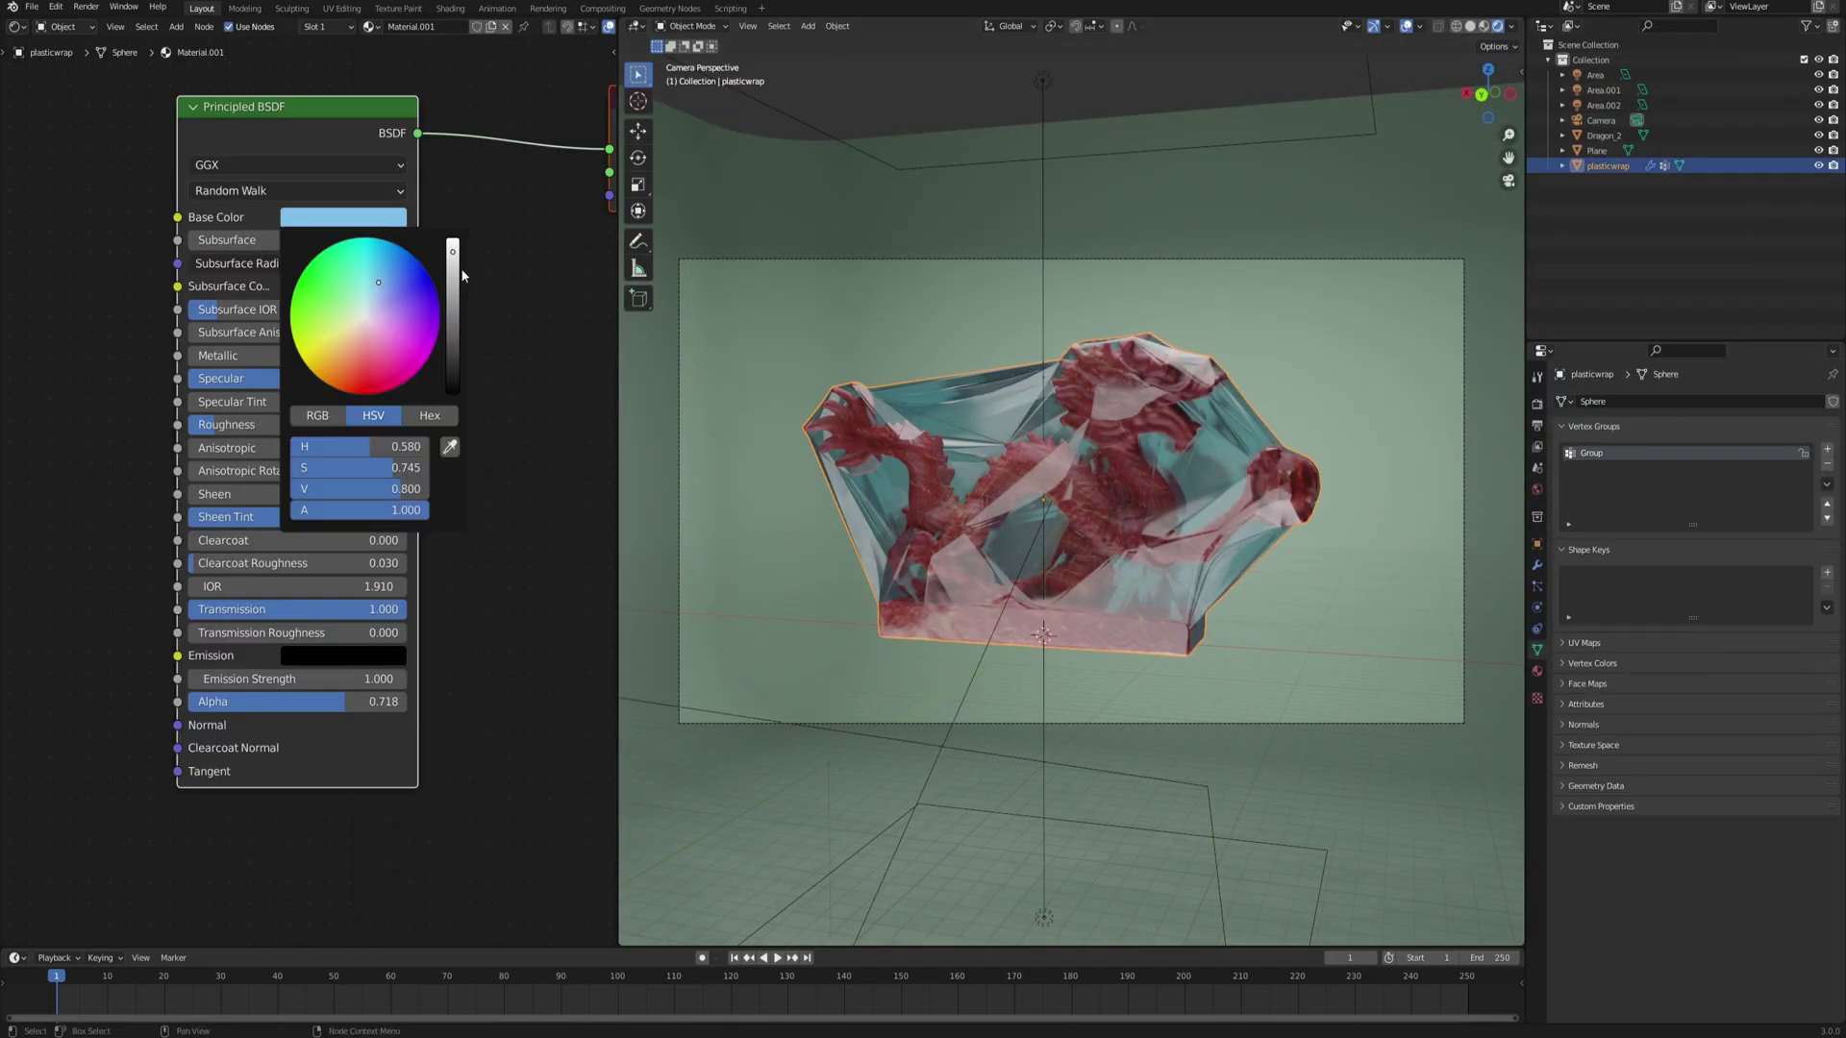
drag(452, 254, 452, 237)
drag(398, 467, 326, 469)
- Switch the scene's rendering to Cycles with GPU Compute as the device
click(1537, 405)
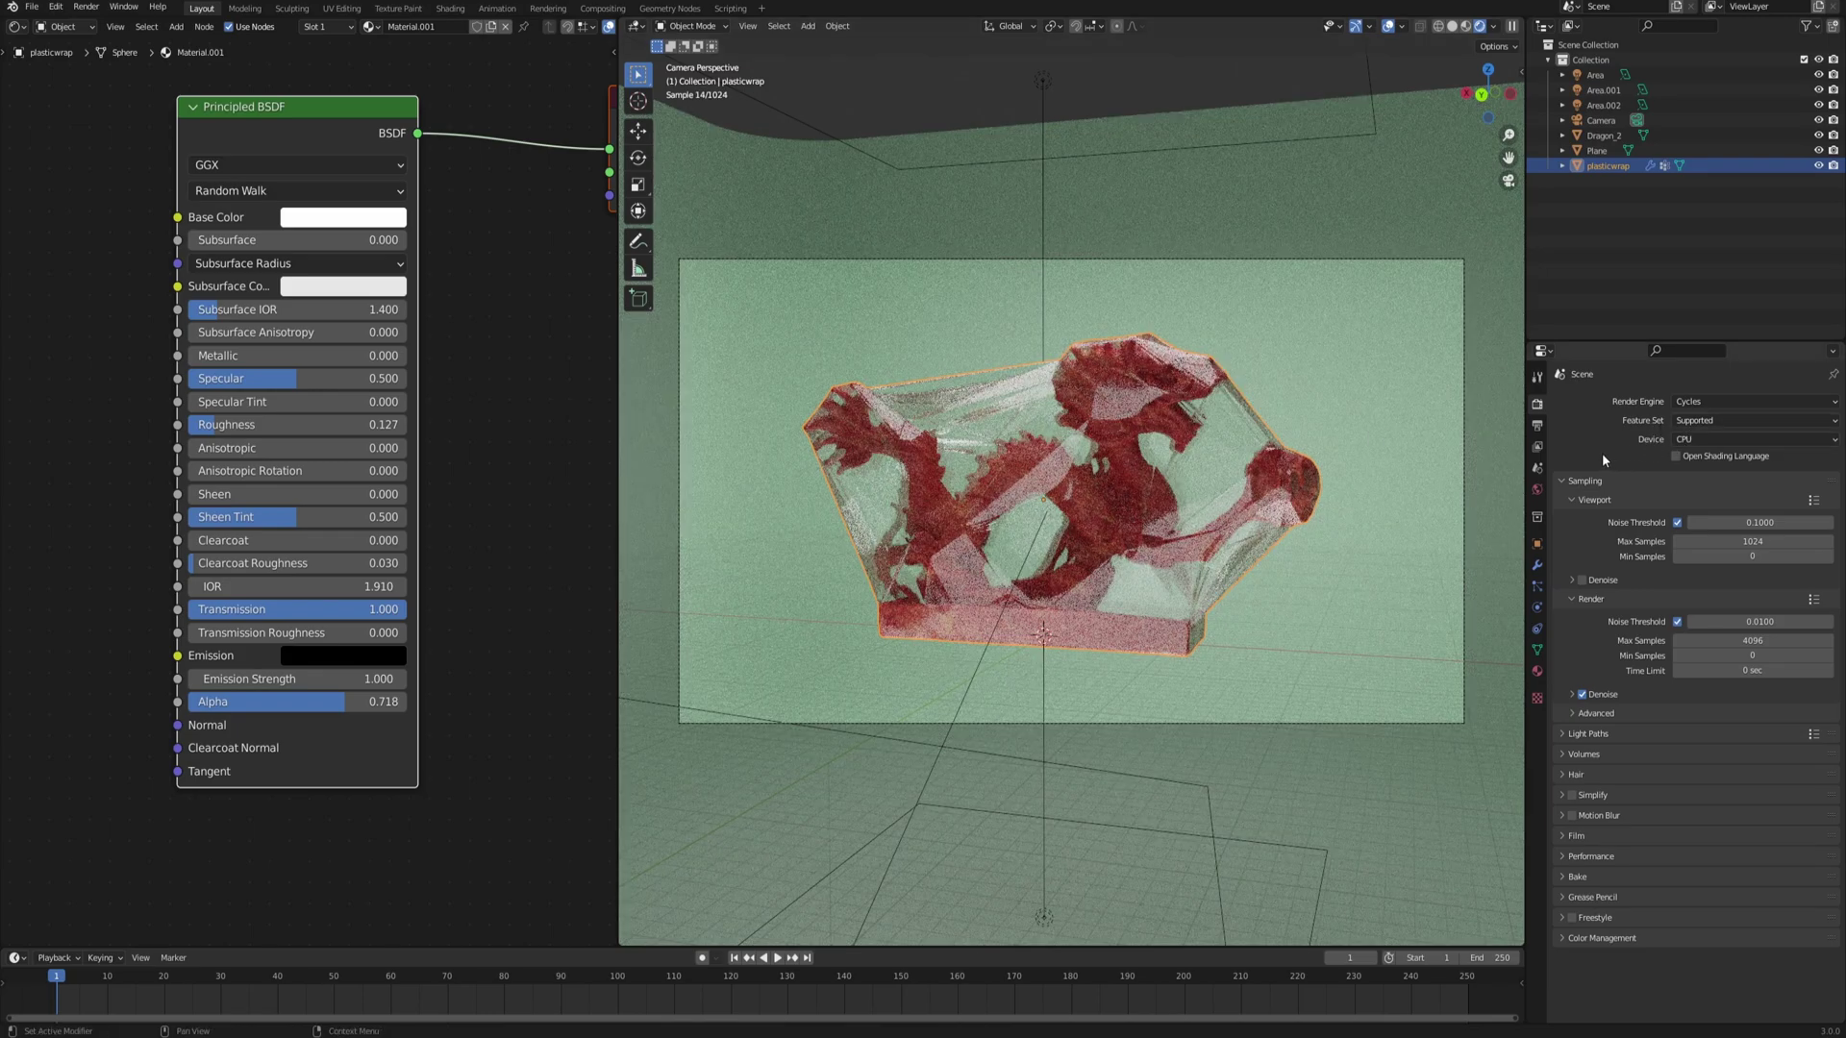
click(1697, 440)
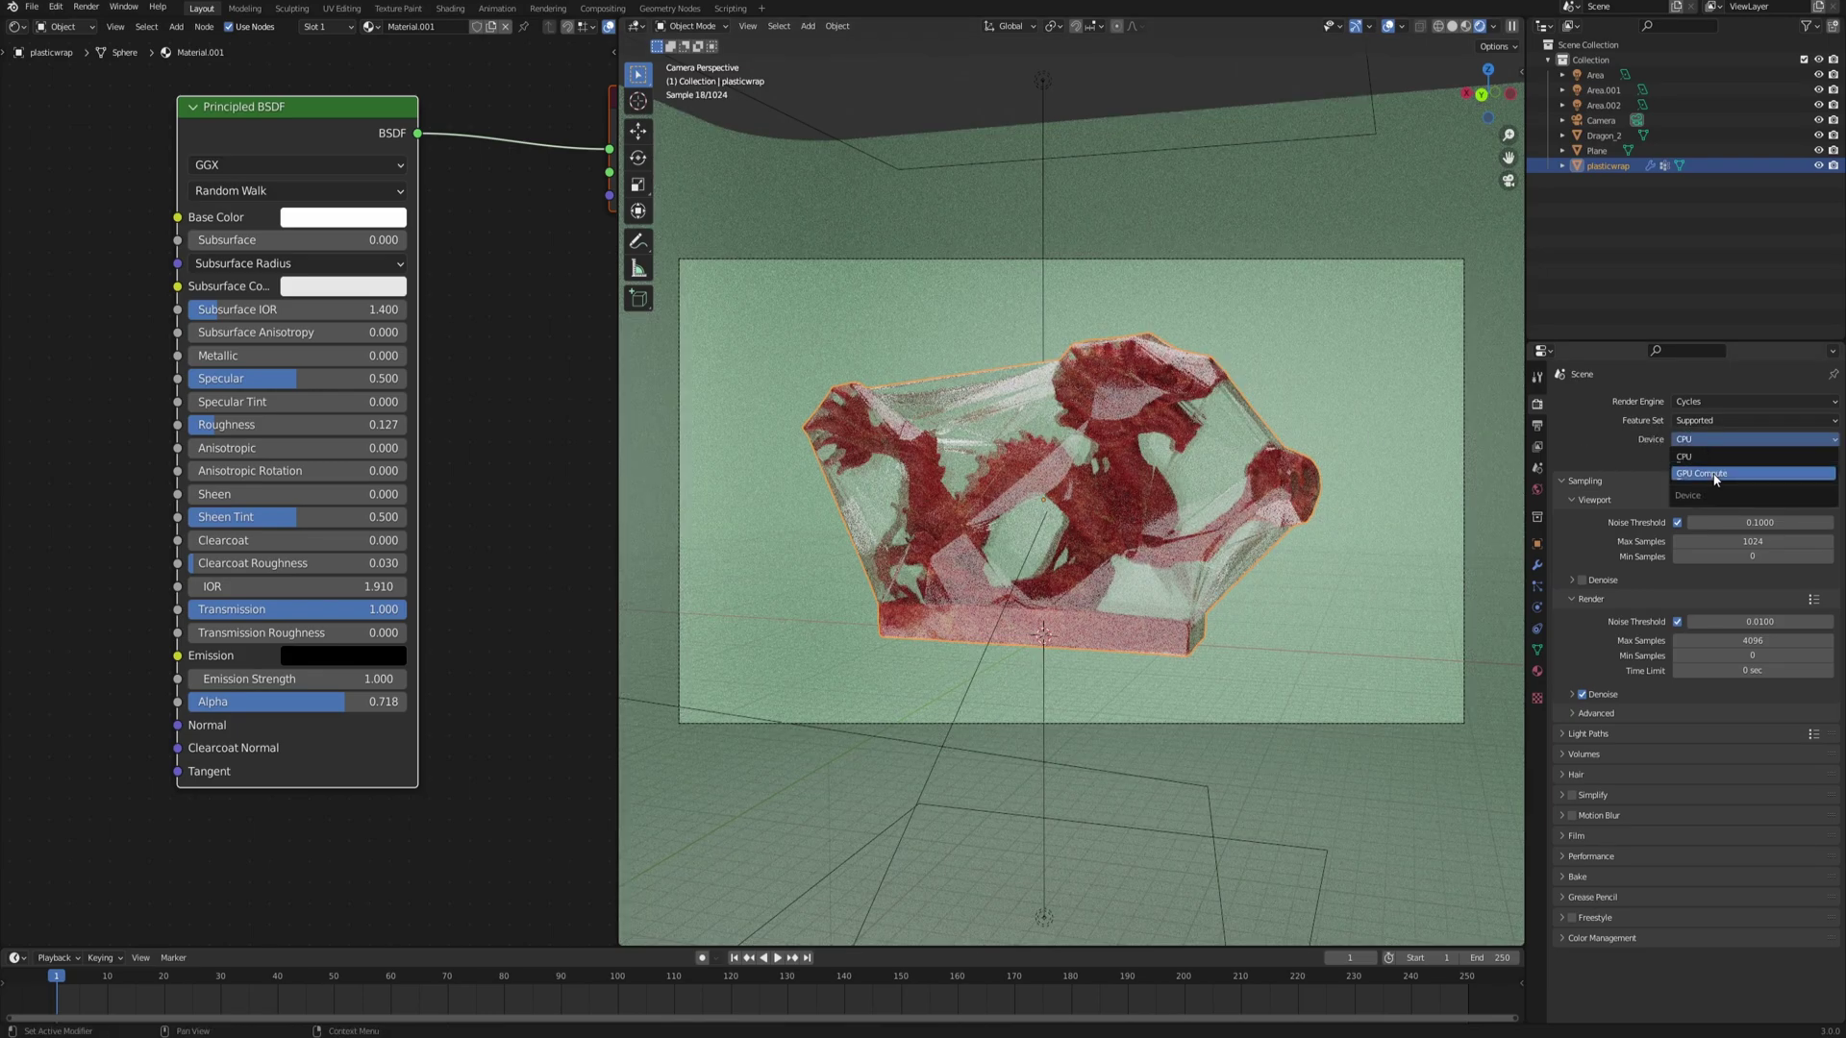
click(1721, 476)
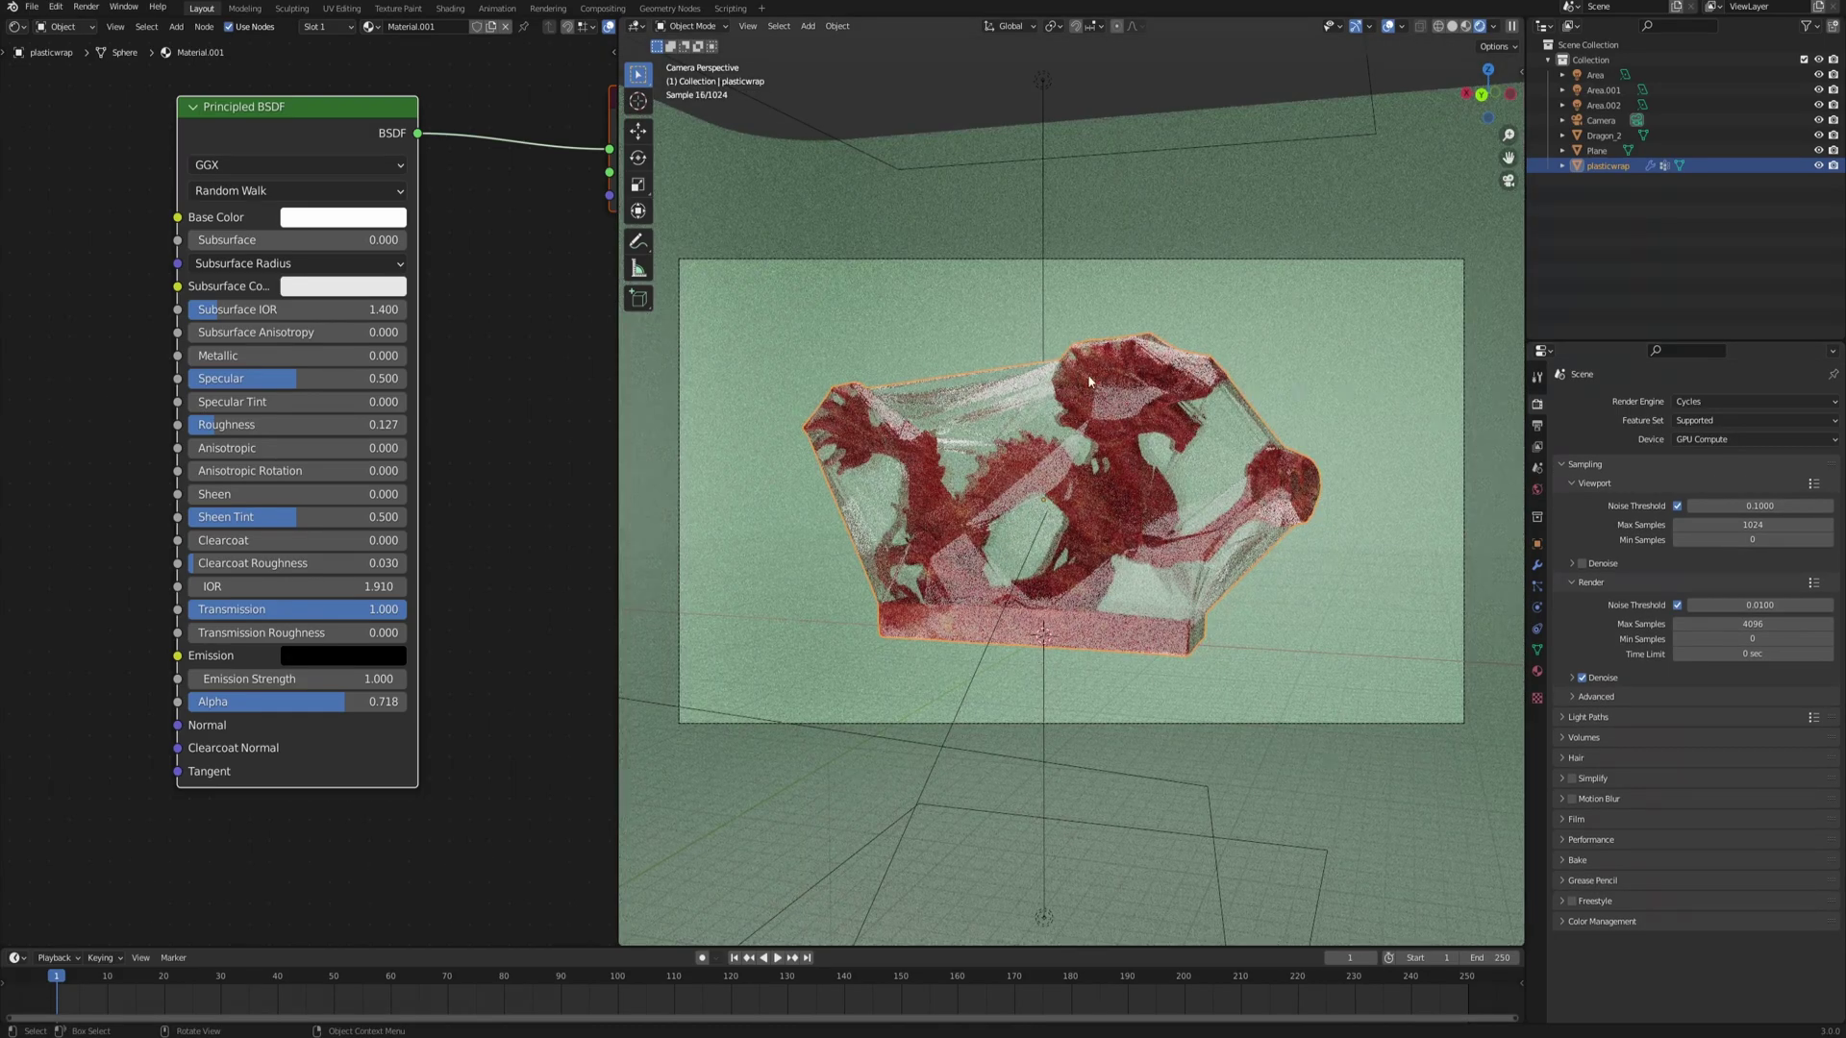
- In the dragon's material, raise Subsurface to 0.414 and connect the meat texture's Color output to Subsurface Color
click(1598, 135)
middle_drag(480, 436, 520, 497)
drag(306, 356, 362, 352)
middle_drag(310, 398, 418, 378)
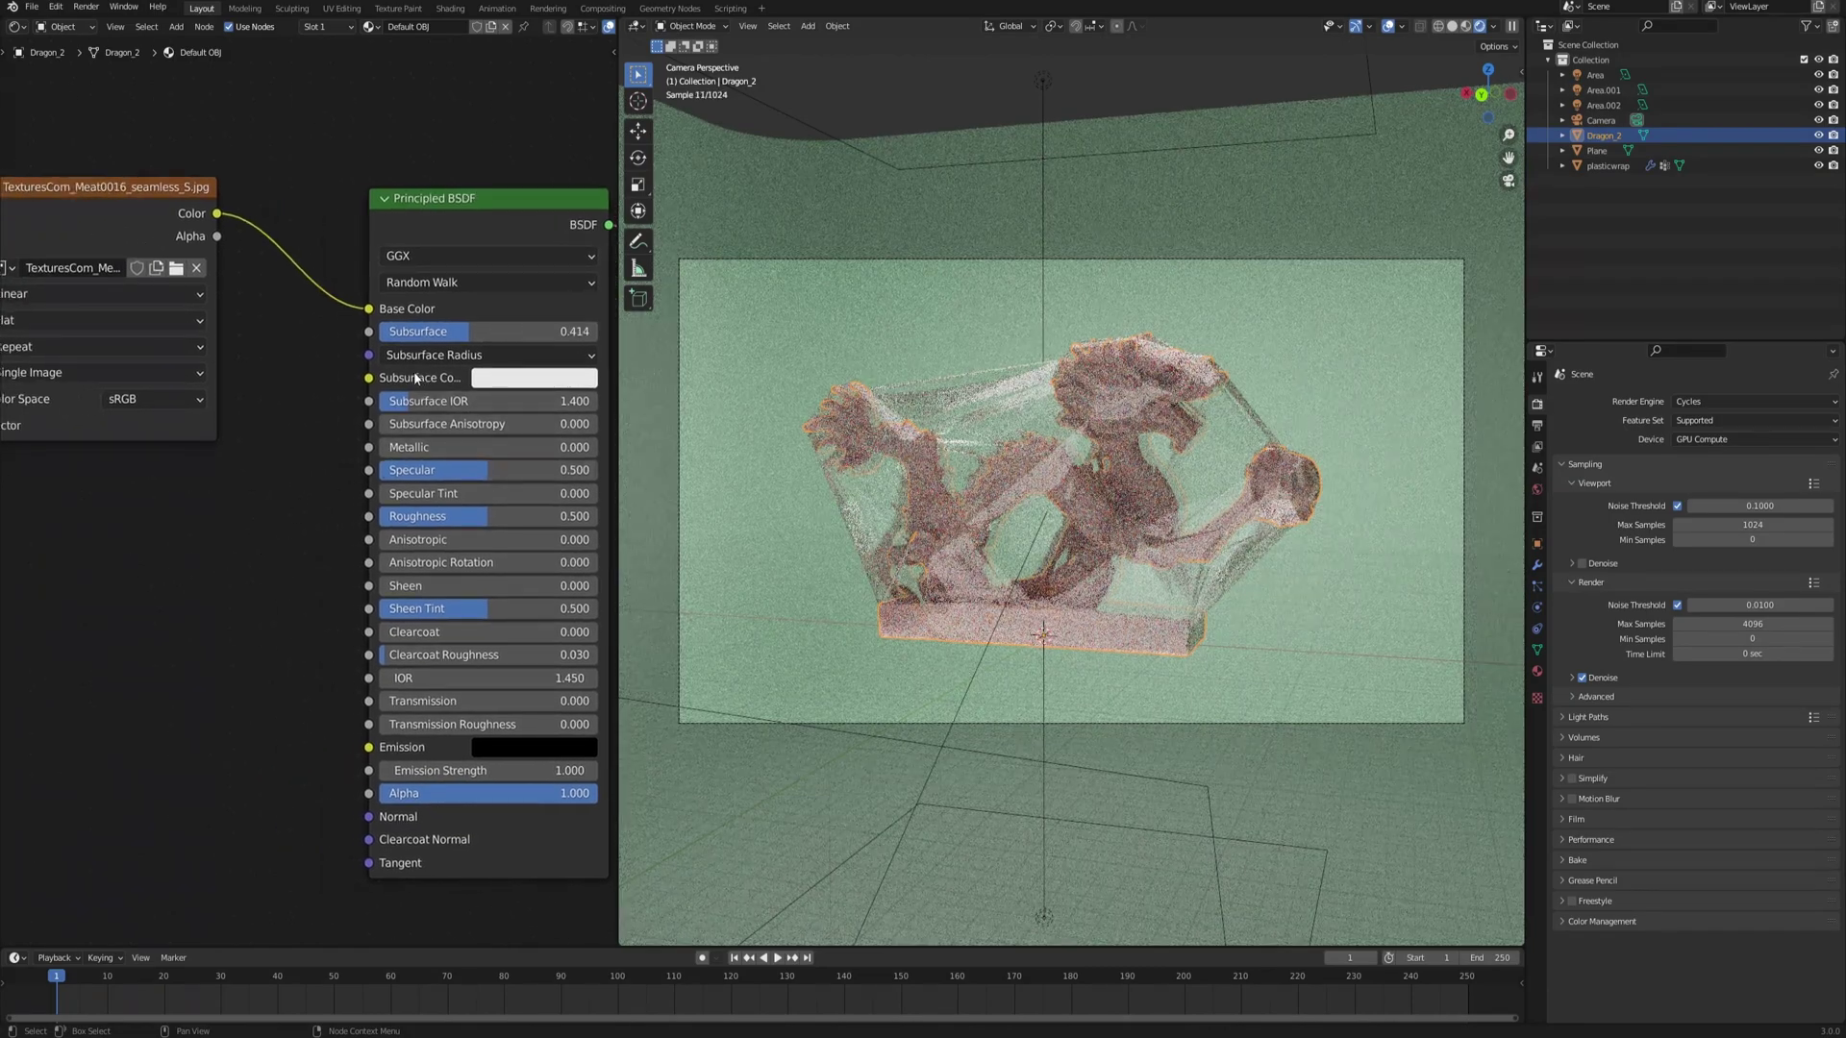
drag(216, 213, 368, 377)
- Set the dragon material's Subsurface to 1.000 and examine the scattering from several angles and through the camera
middle_drag(967, 488, 881, 465)
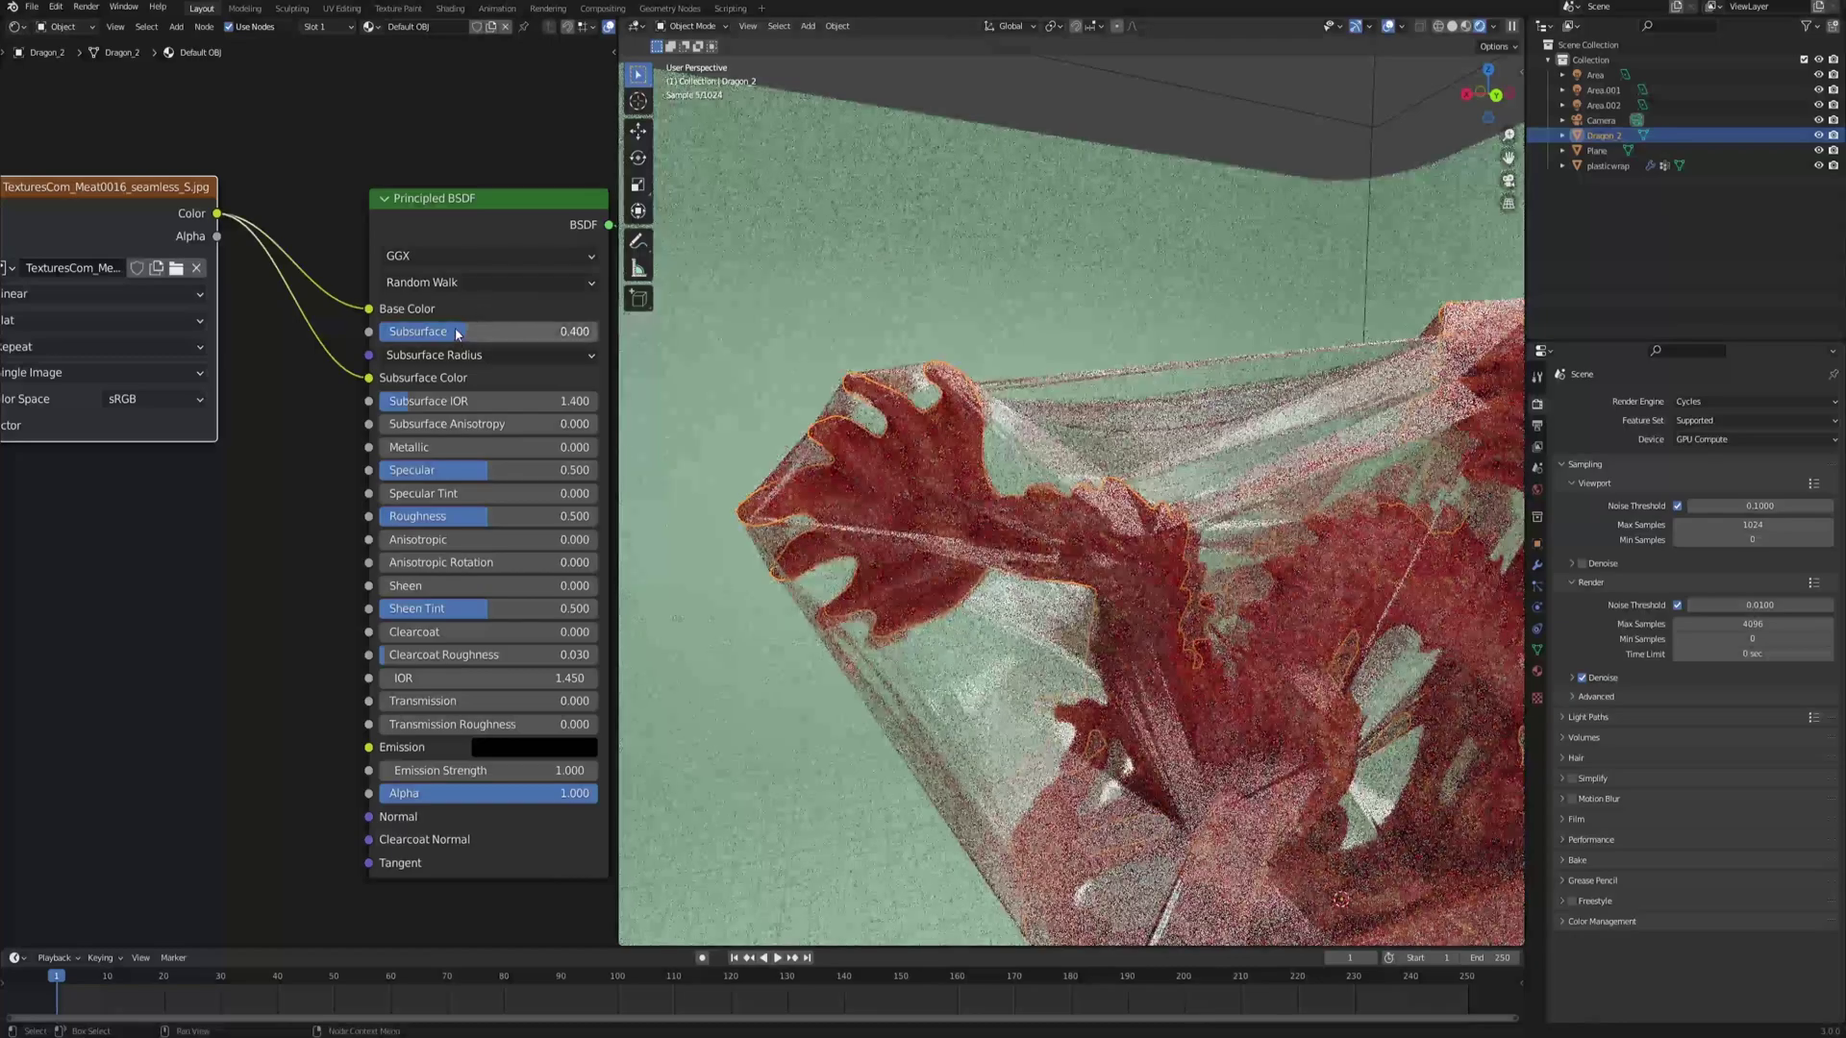
drag(481, 330, 670, 339)
middle_drag(671, 339, 874, 422)
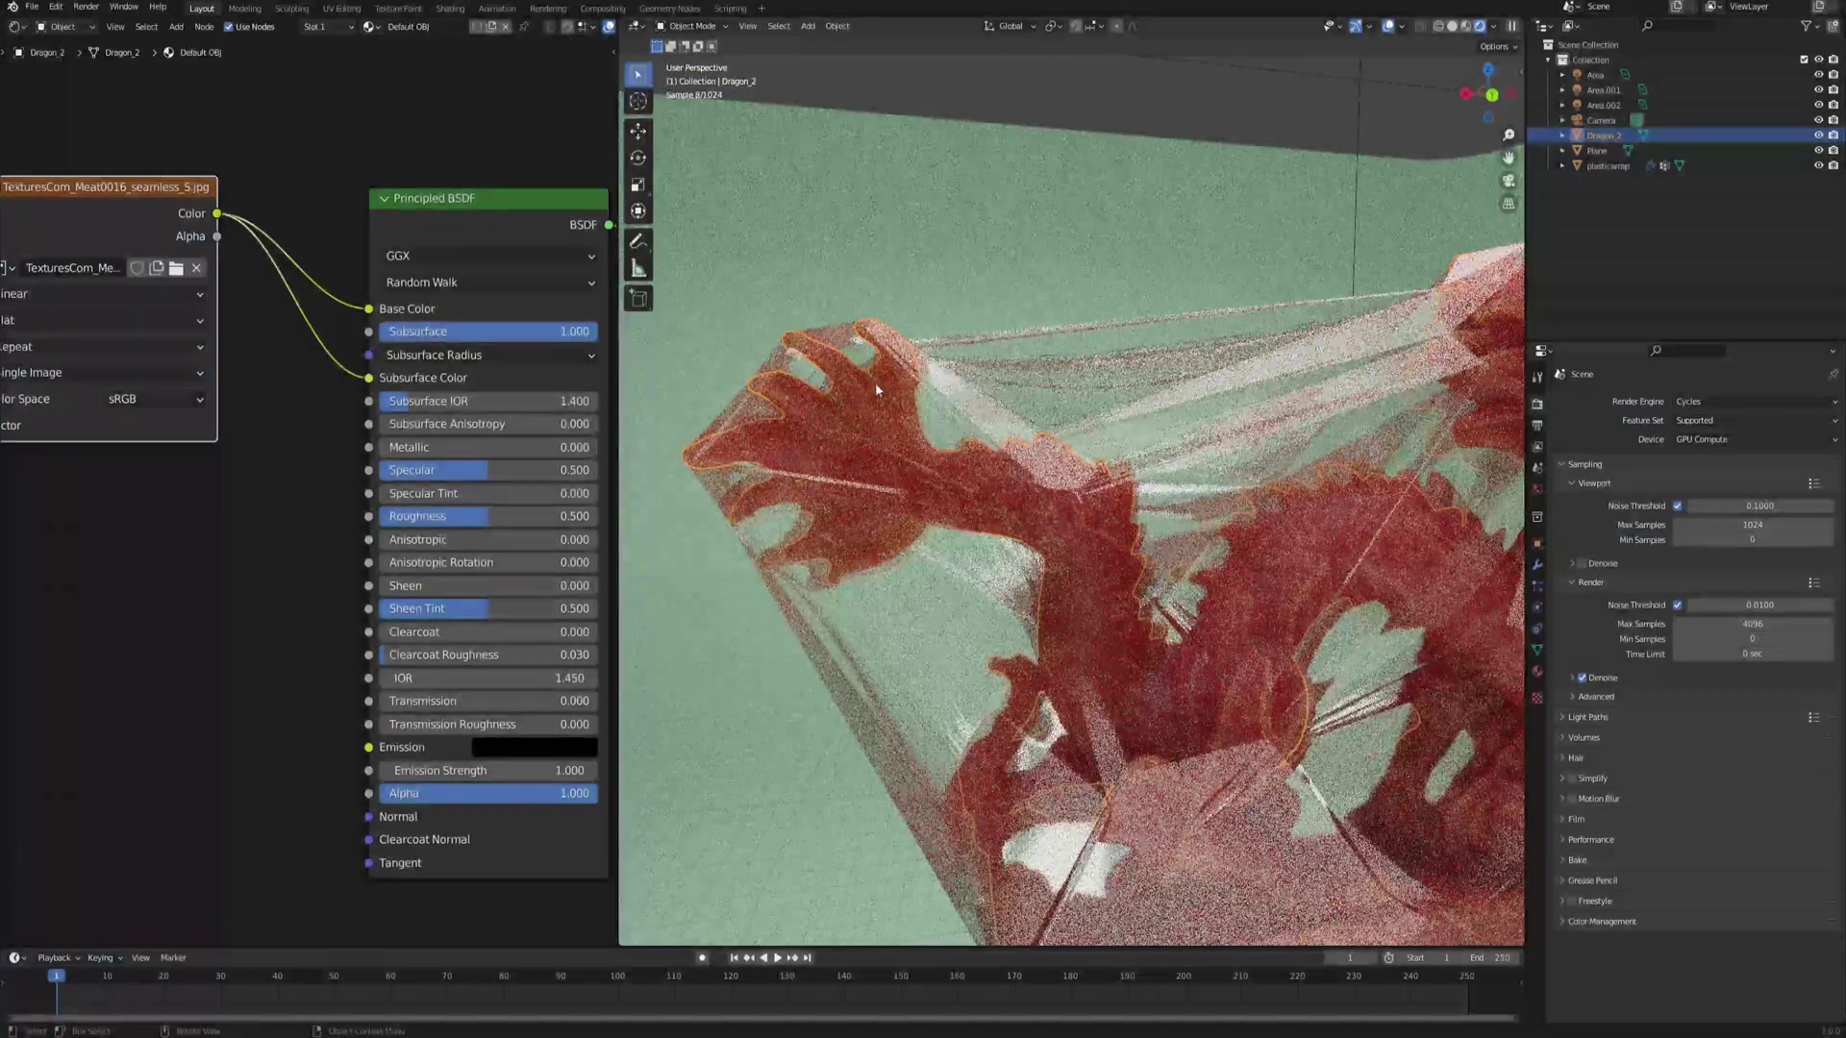
middle_drag(838, 410, 973, 548)
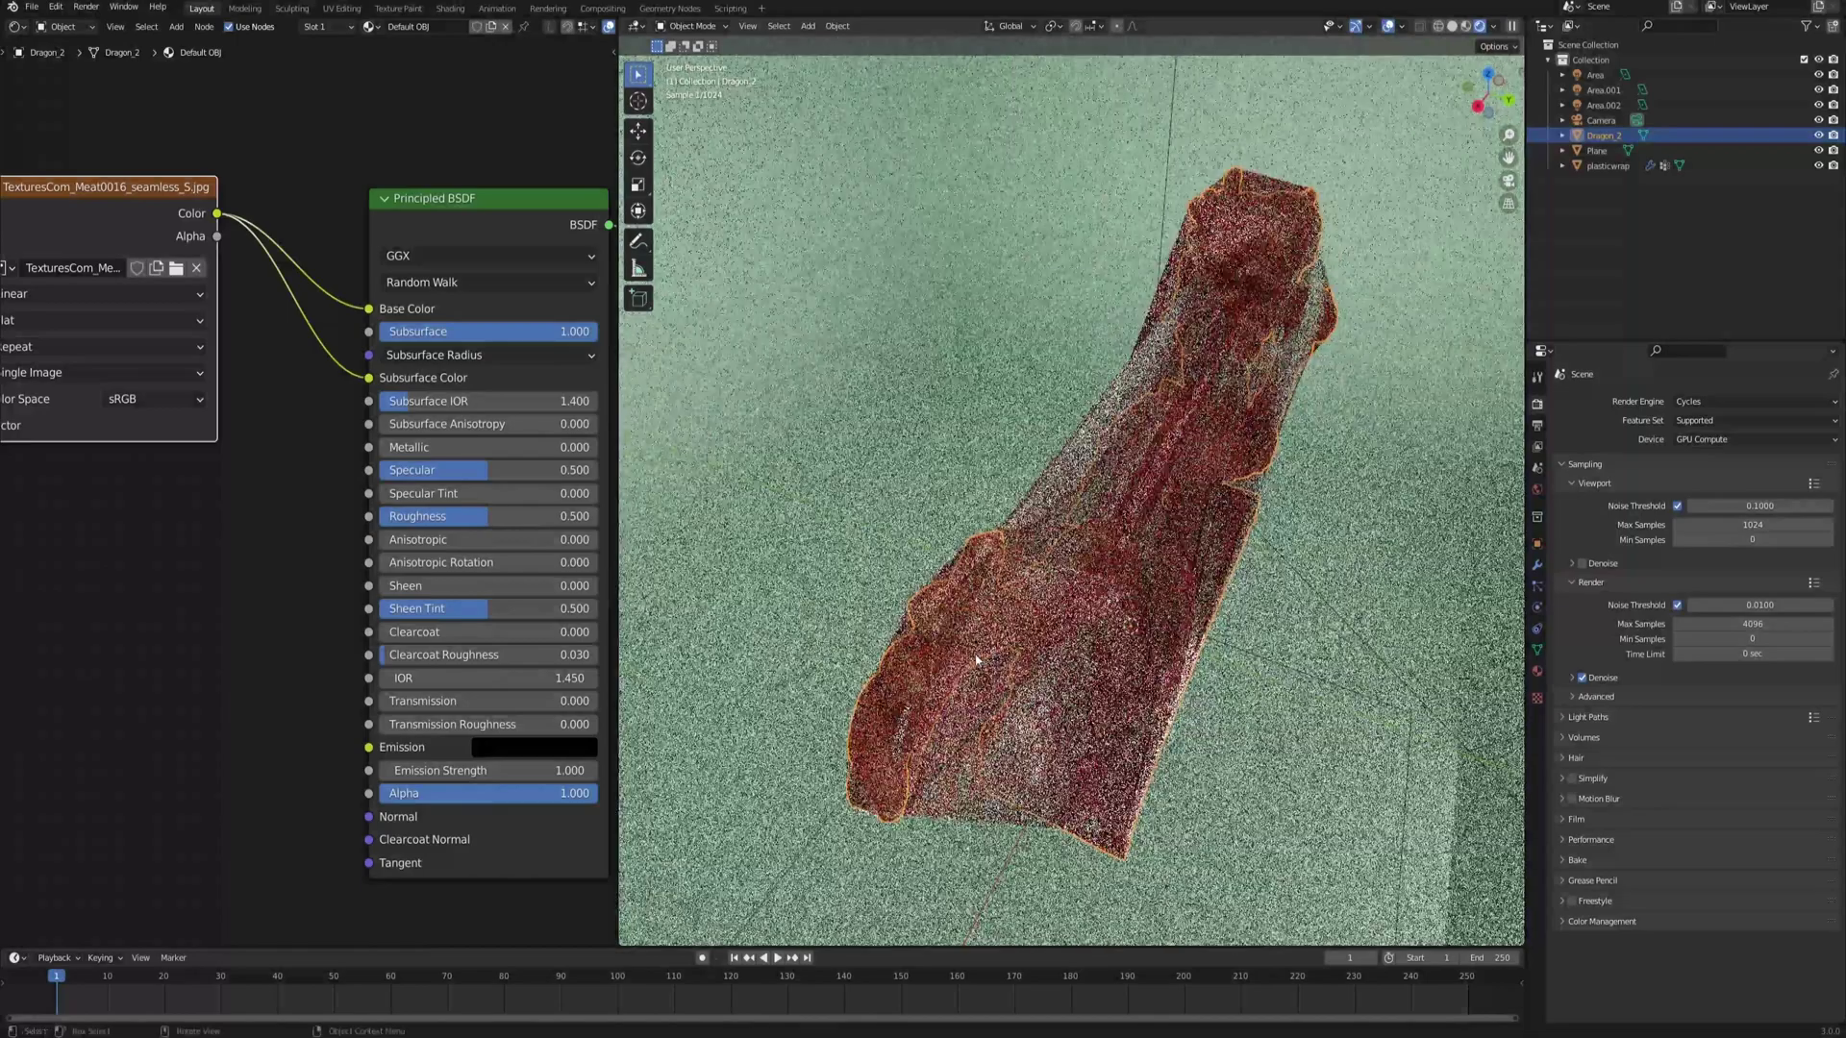
middle_drag(1423, 625, 1261, 548)
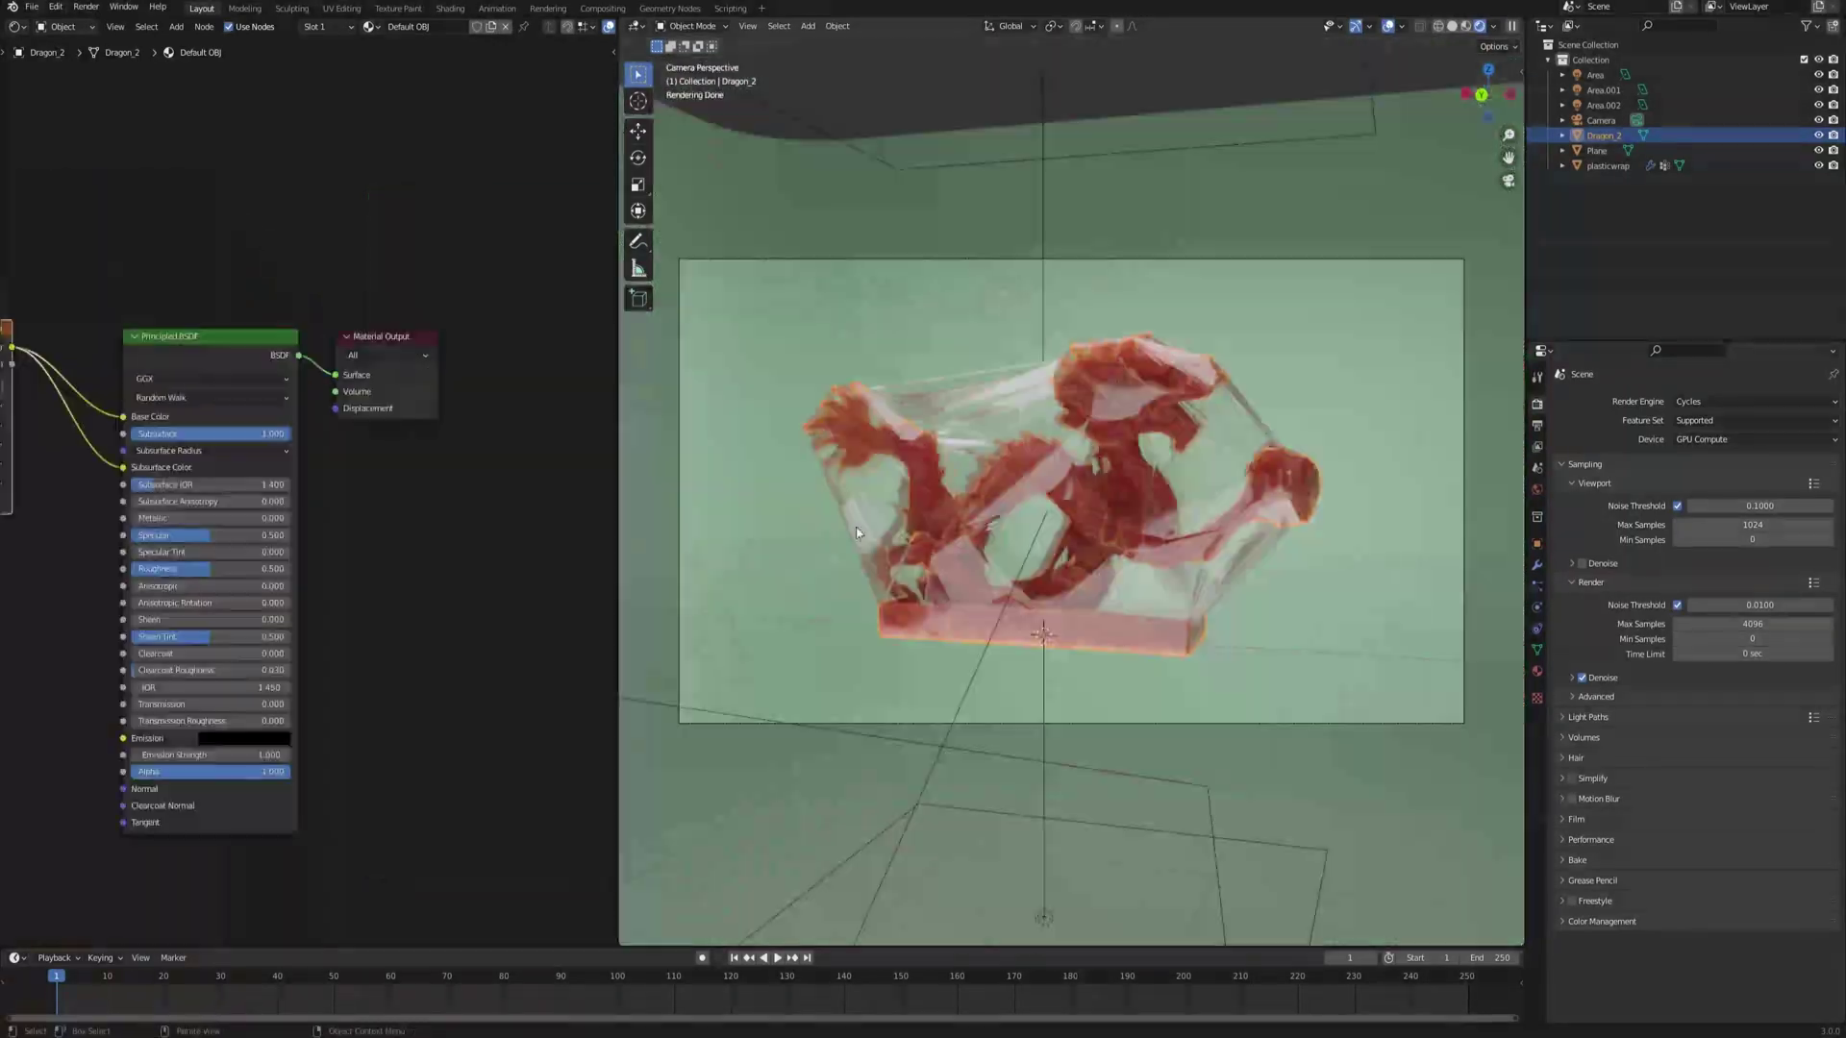
middle_drag(457, 599, 557, 574)
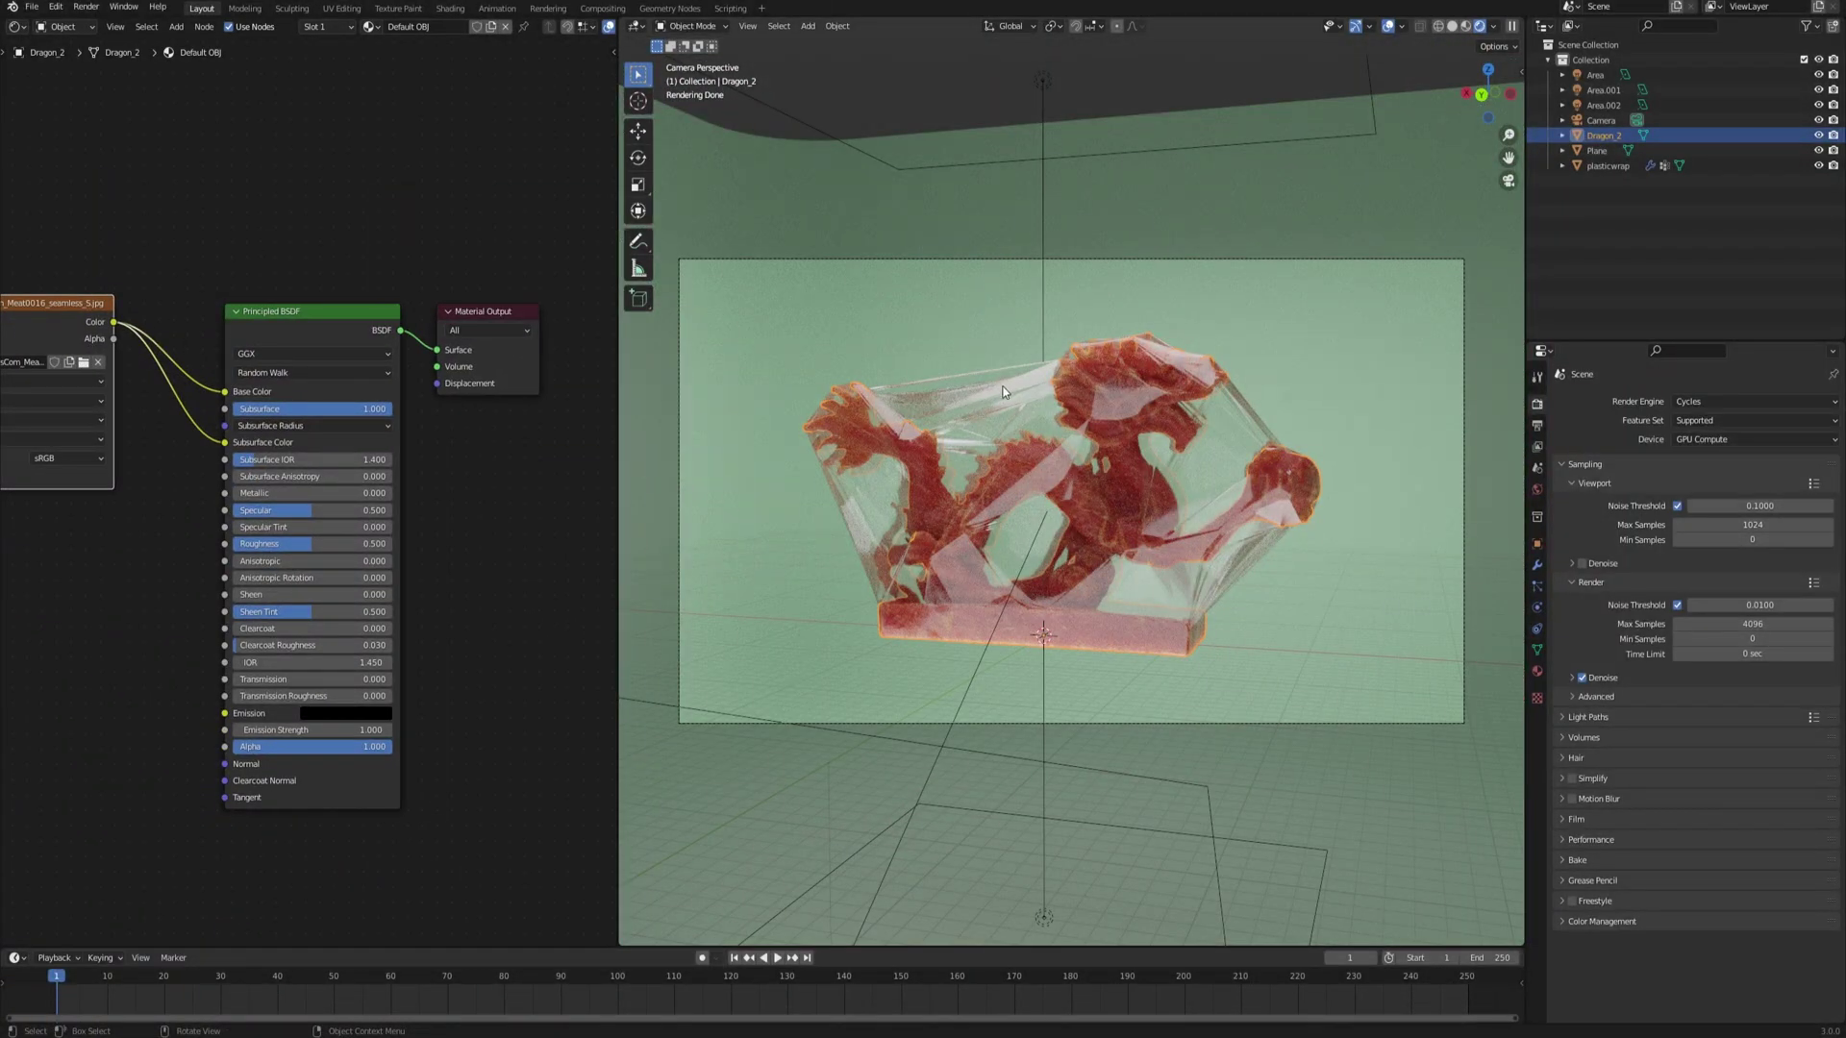
- Lower the Alpha of the plastic wrap's material to make the plastic more transparent
click(1070, 416)
scroll(373, 736, up, 2)
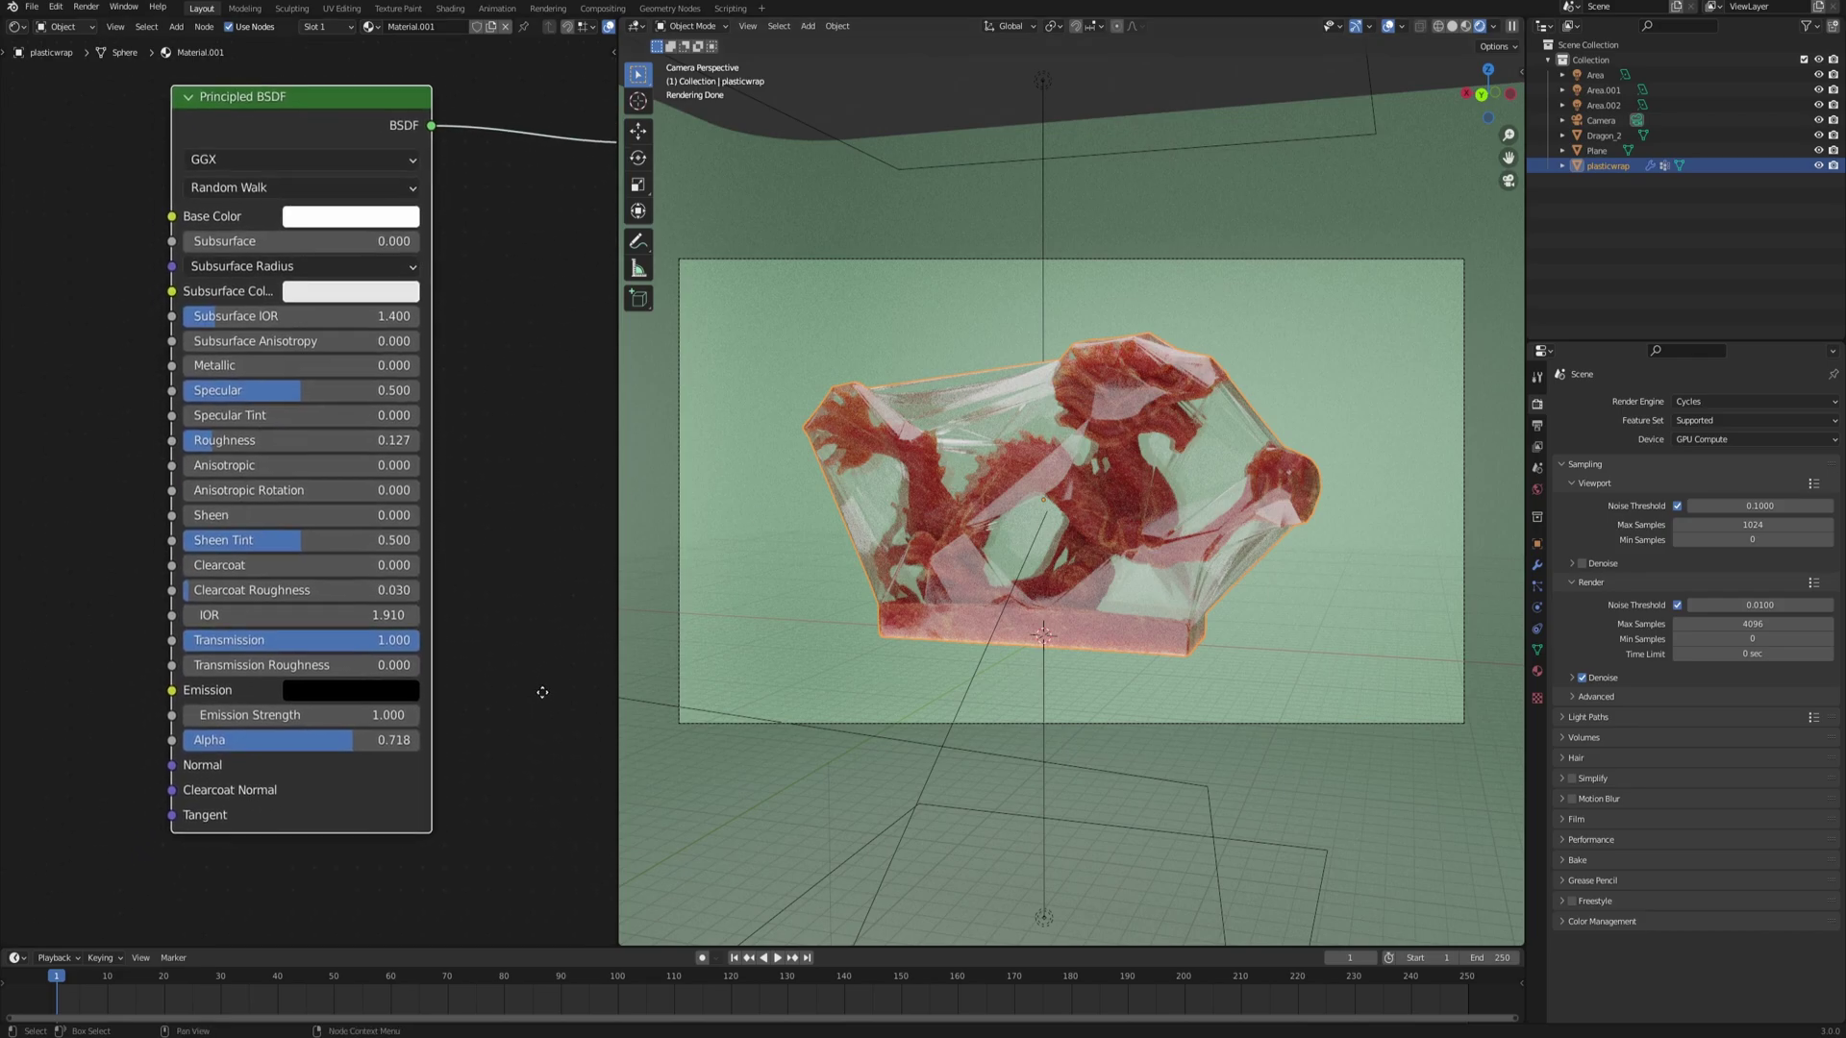
drag(373, 735, 323, 735)
- Change the shader node editor area to a second 3D viewport showing the wrapped dragon in perspective
click(17, 26)
click(58, 72)
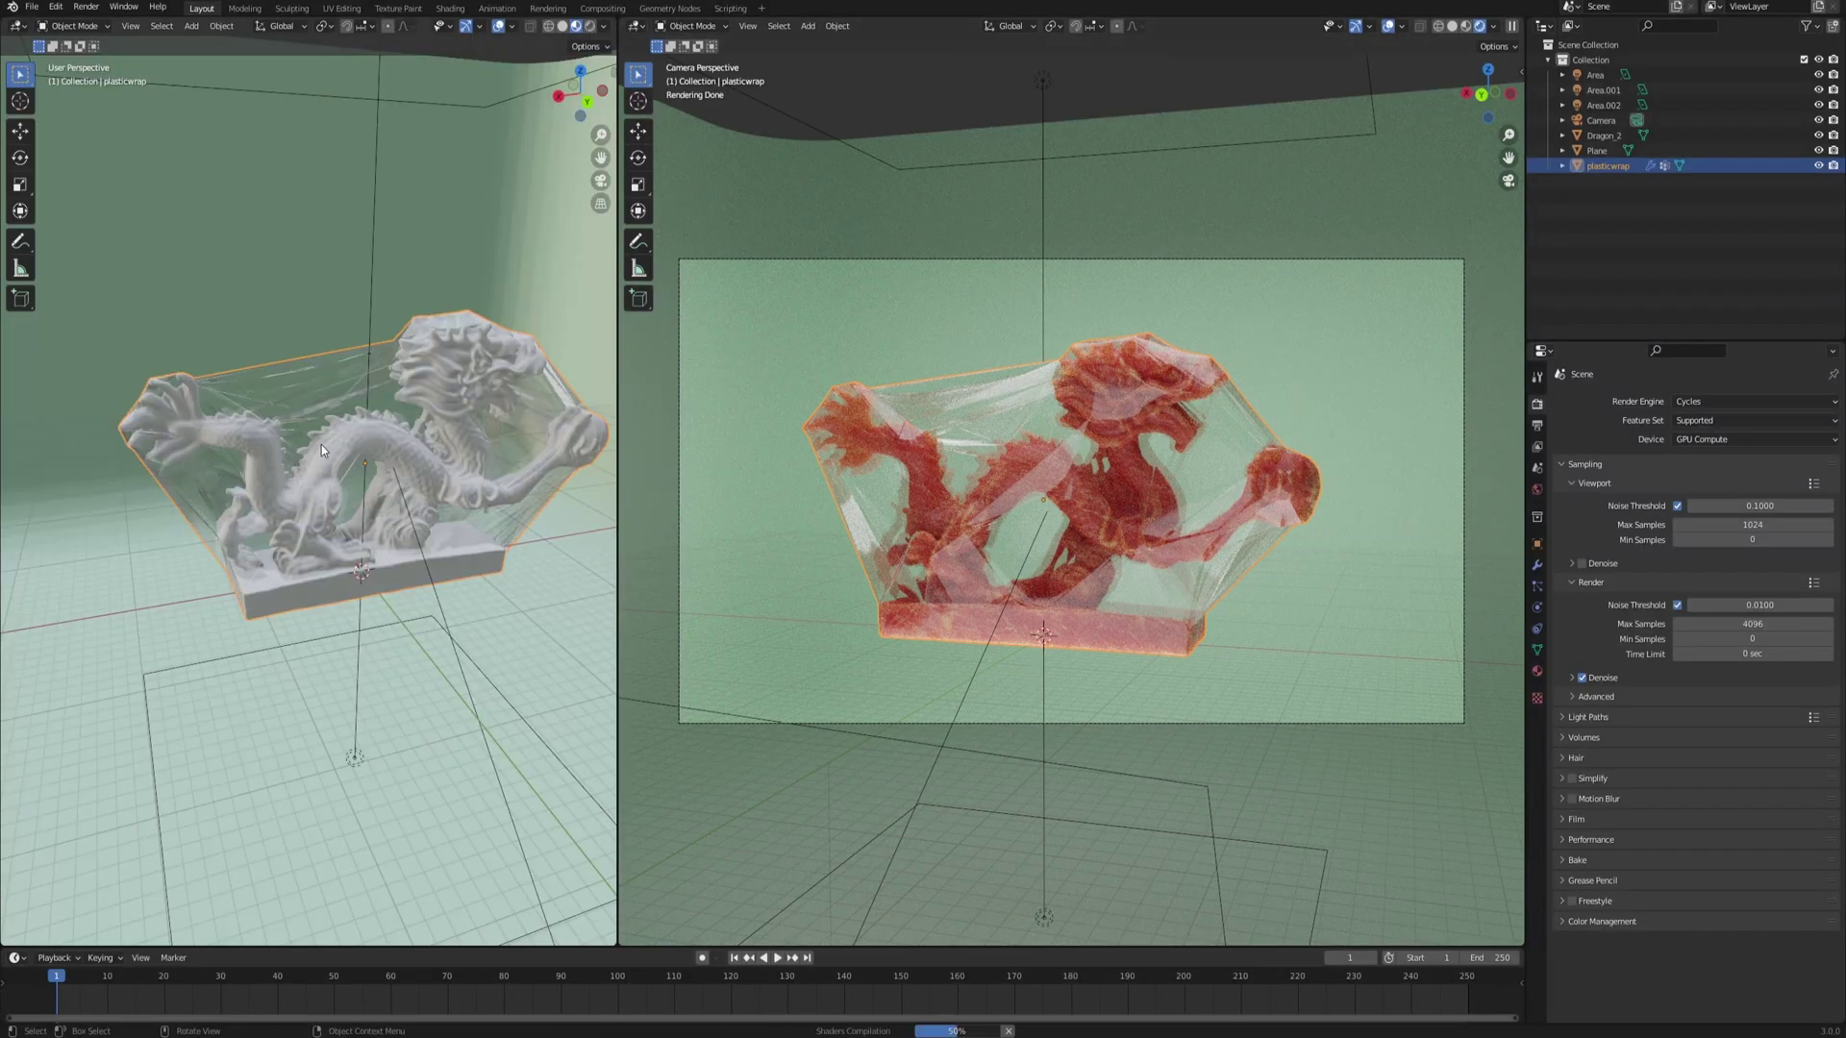
mouse_move(396, 743)
middle_down()
mouse_move(406, 755)
mouse_move(377, 757)
middle_up()
- Hide all three area lights in the scene
click(355, 767)
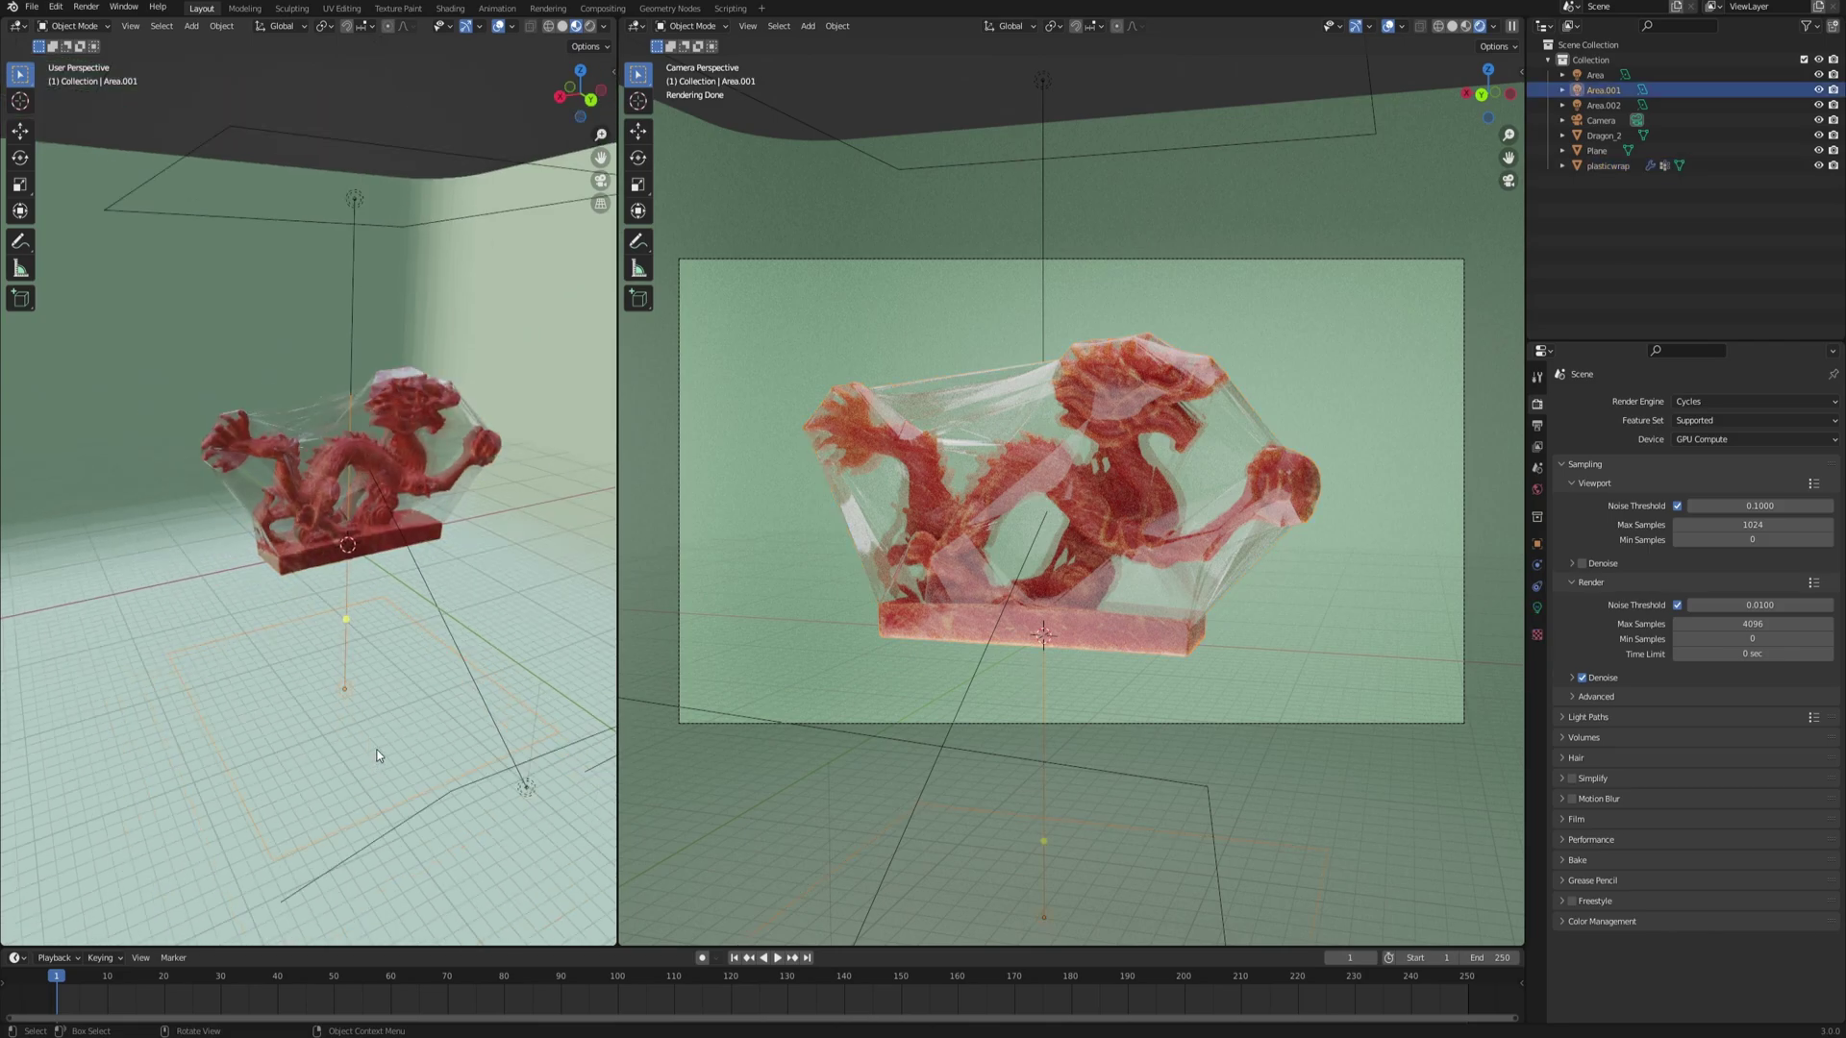
click(1819, 89)
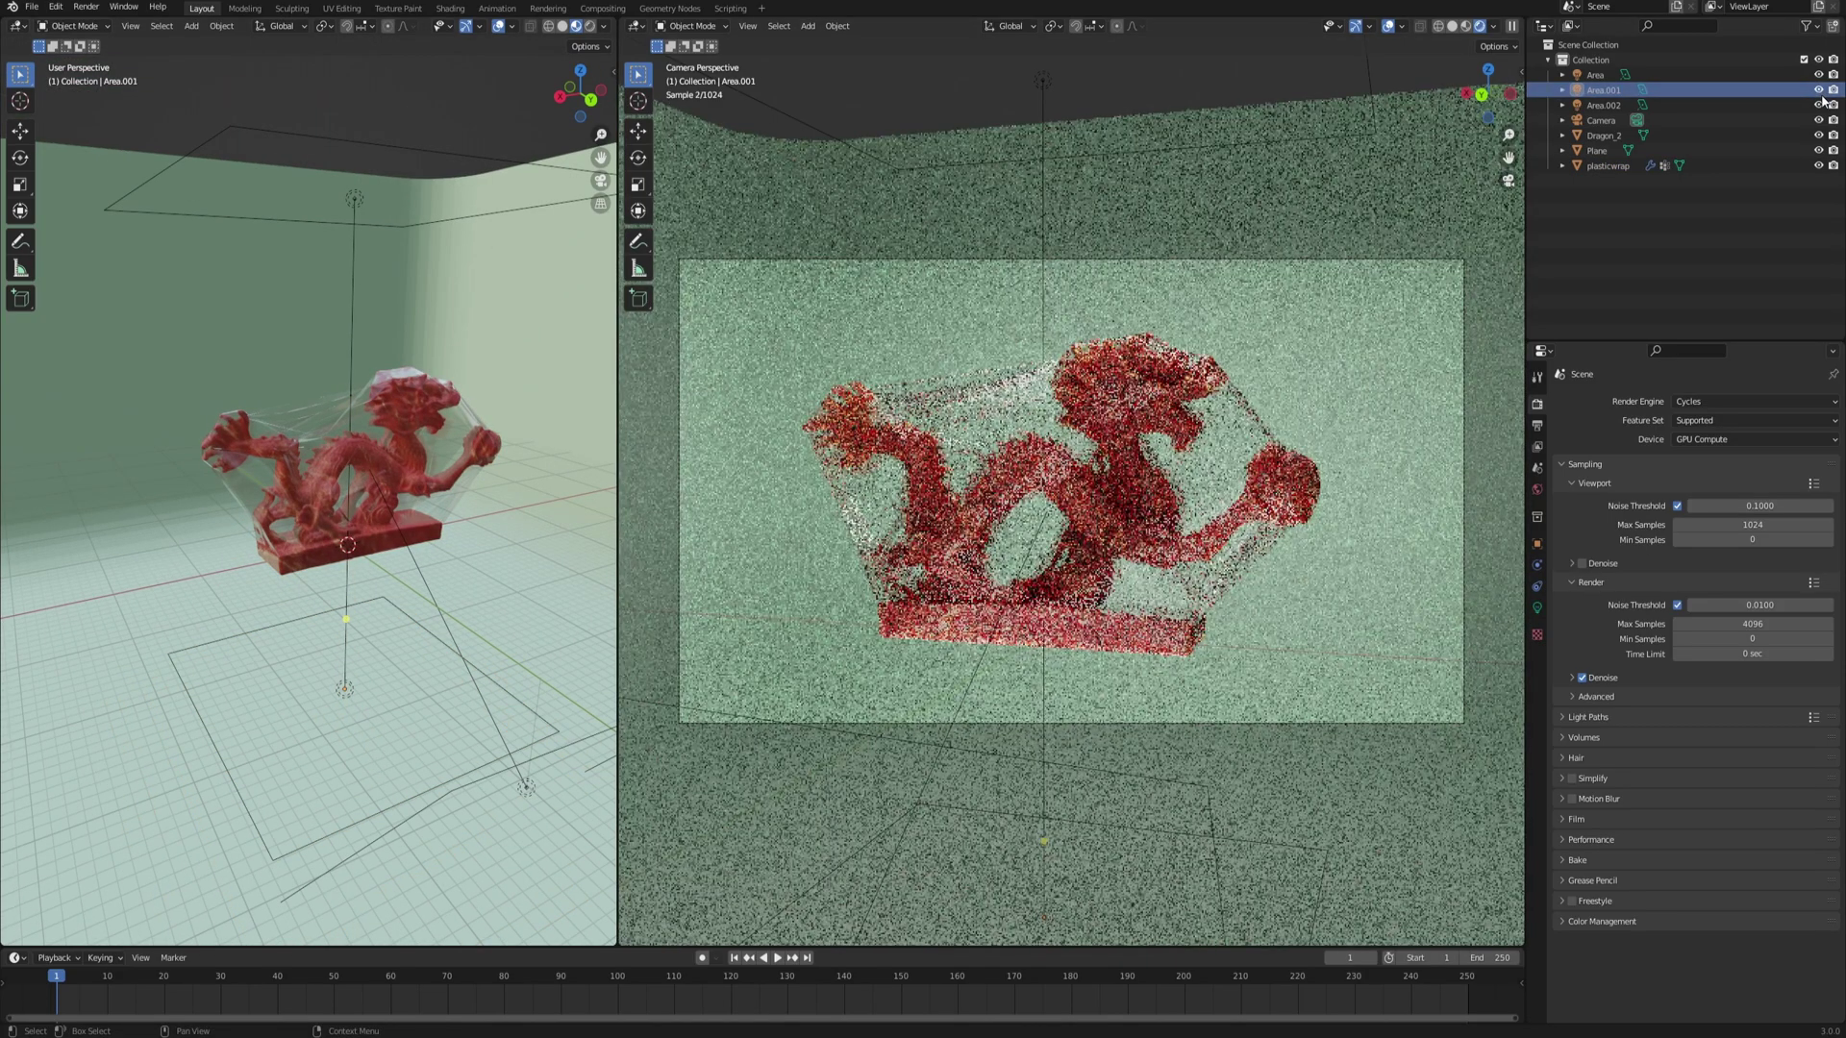
click(1818, 105)
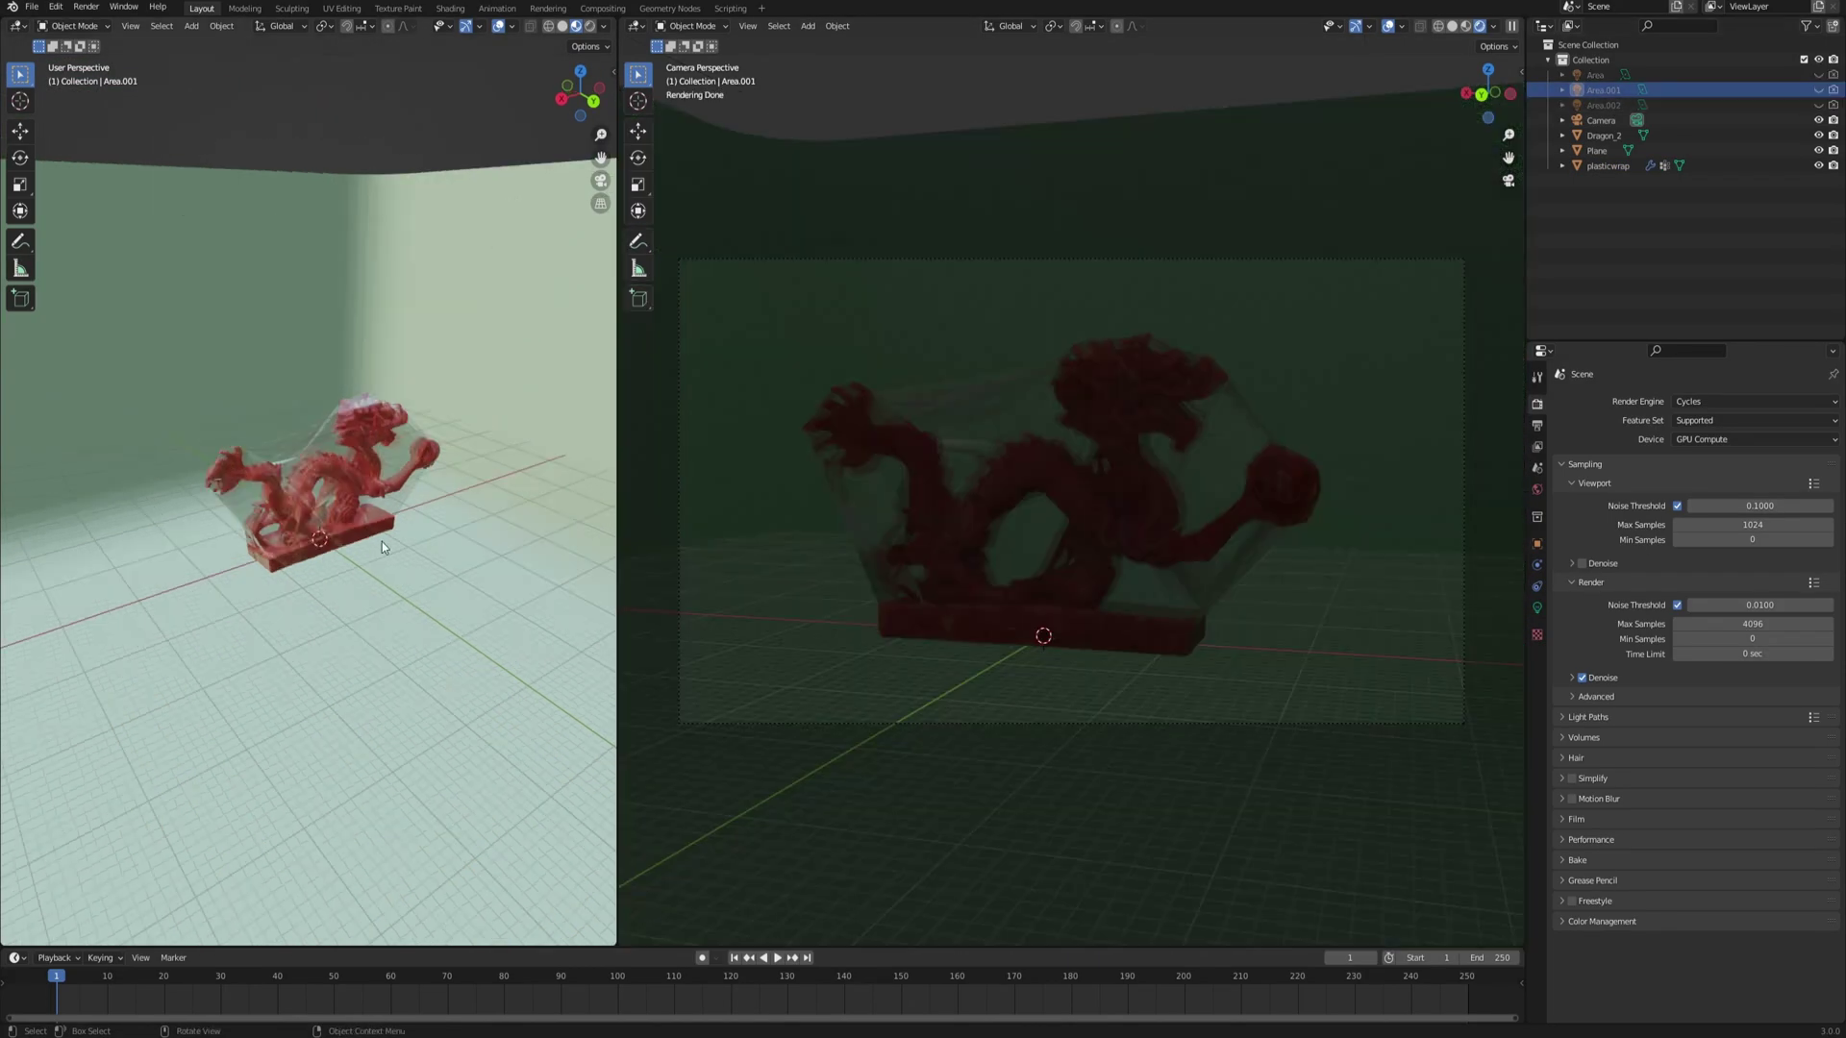
- Add a mesh plane and lower it along Z to about 16 m below the dragon
middle_drag(383, 540, 408, 551)
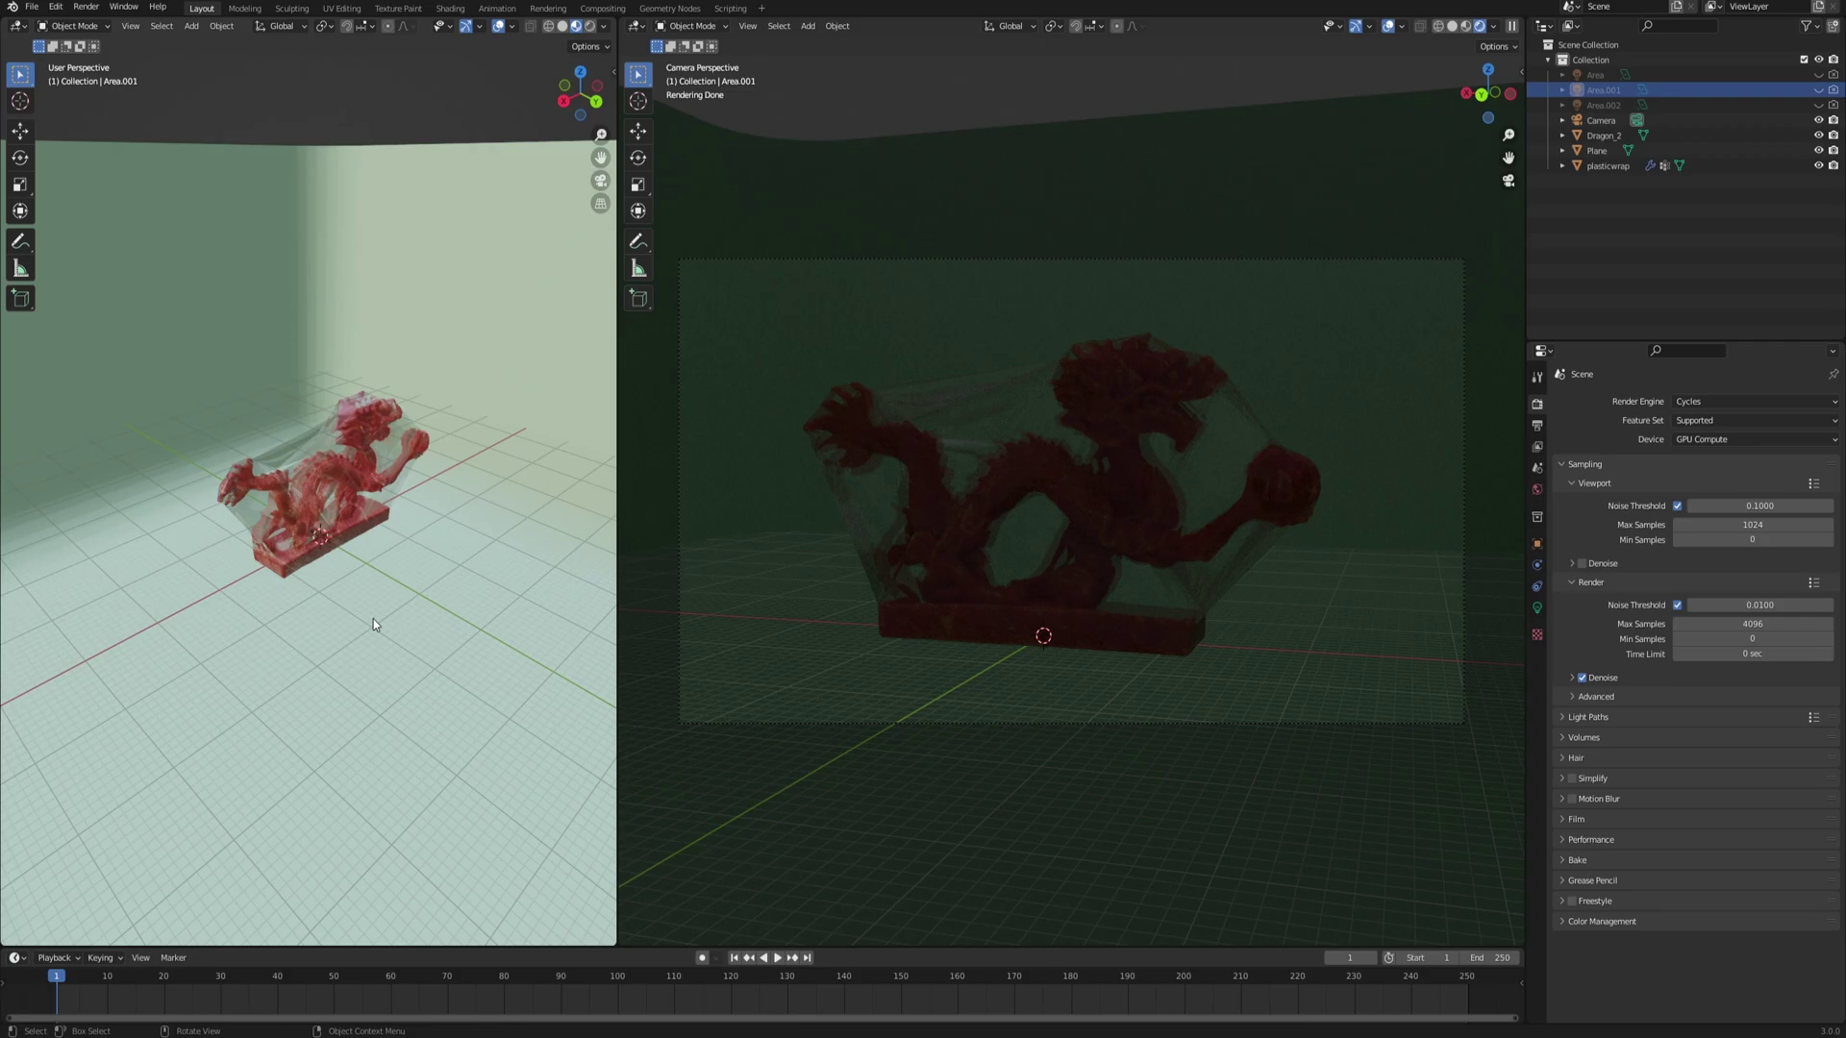
key(shift+a)
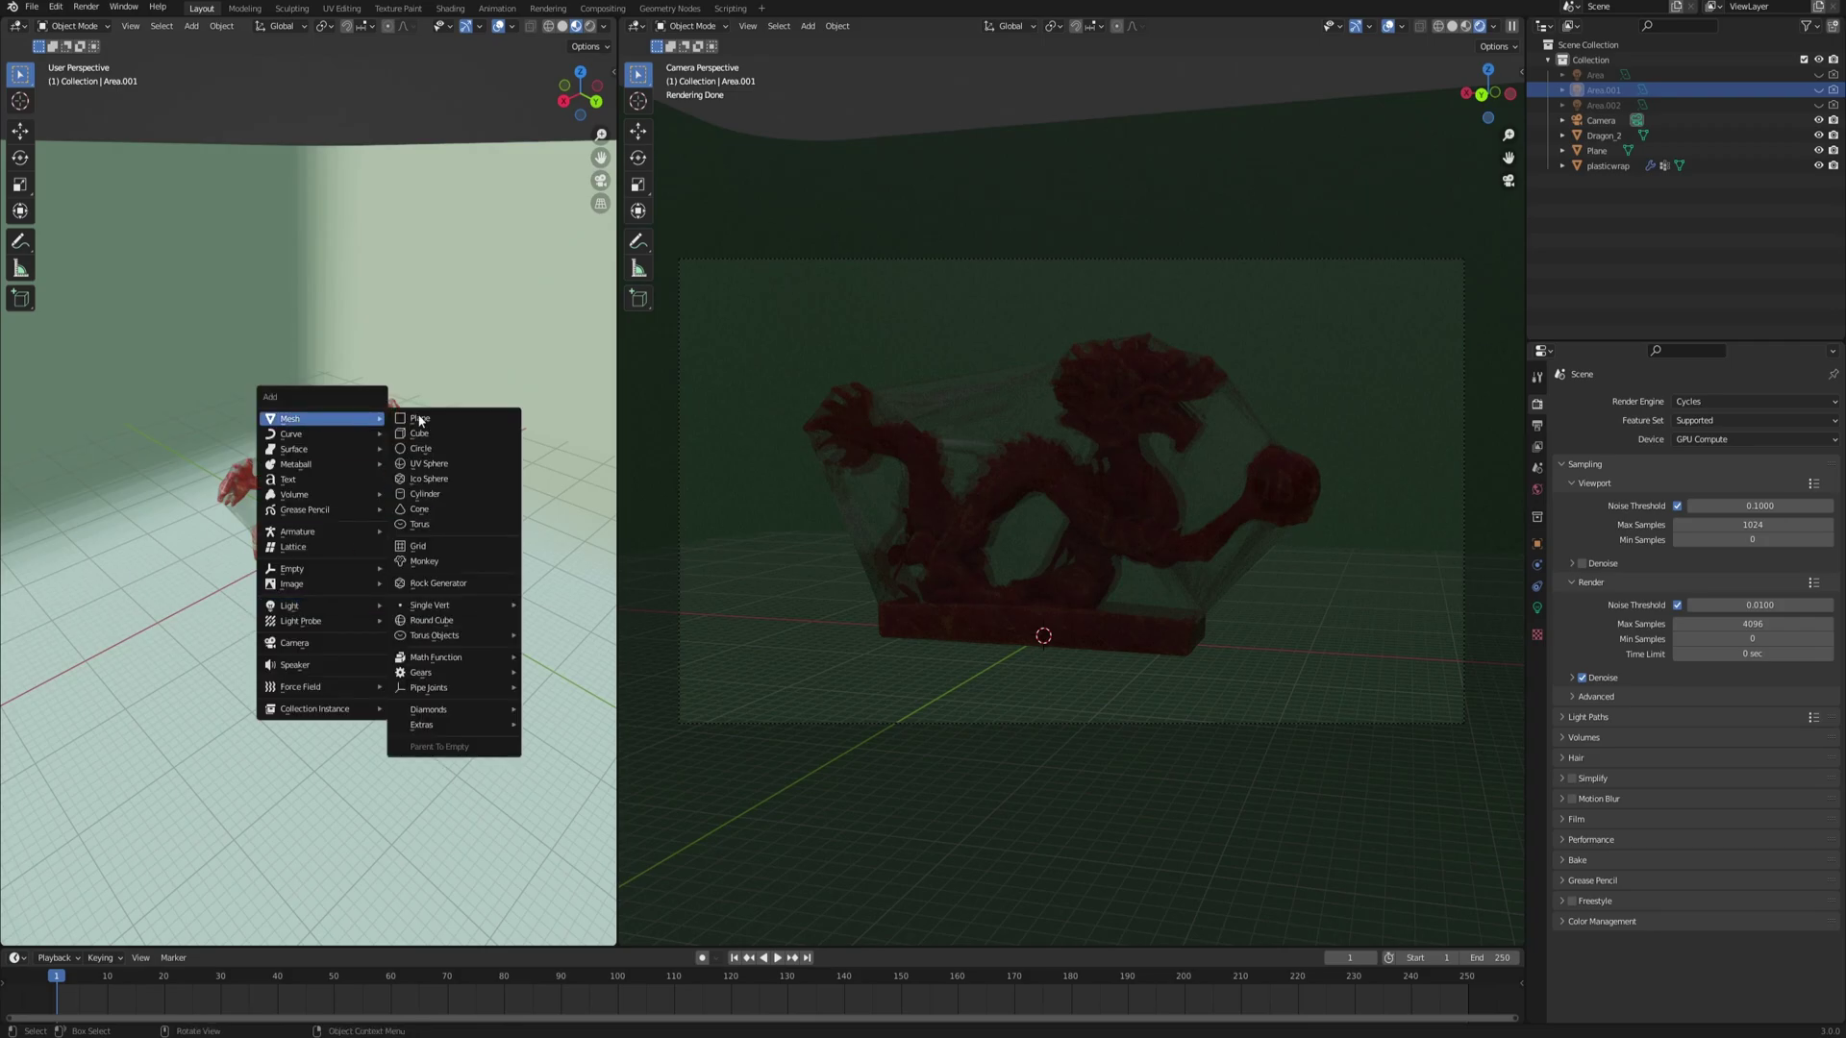
click(423, 418)
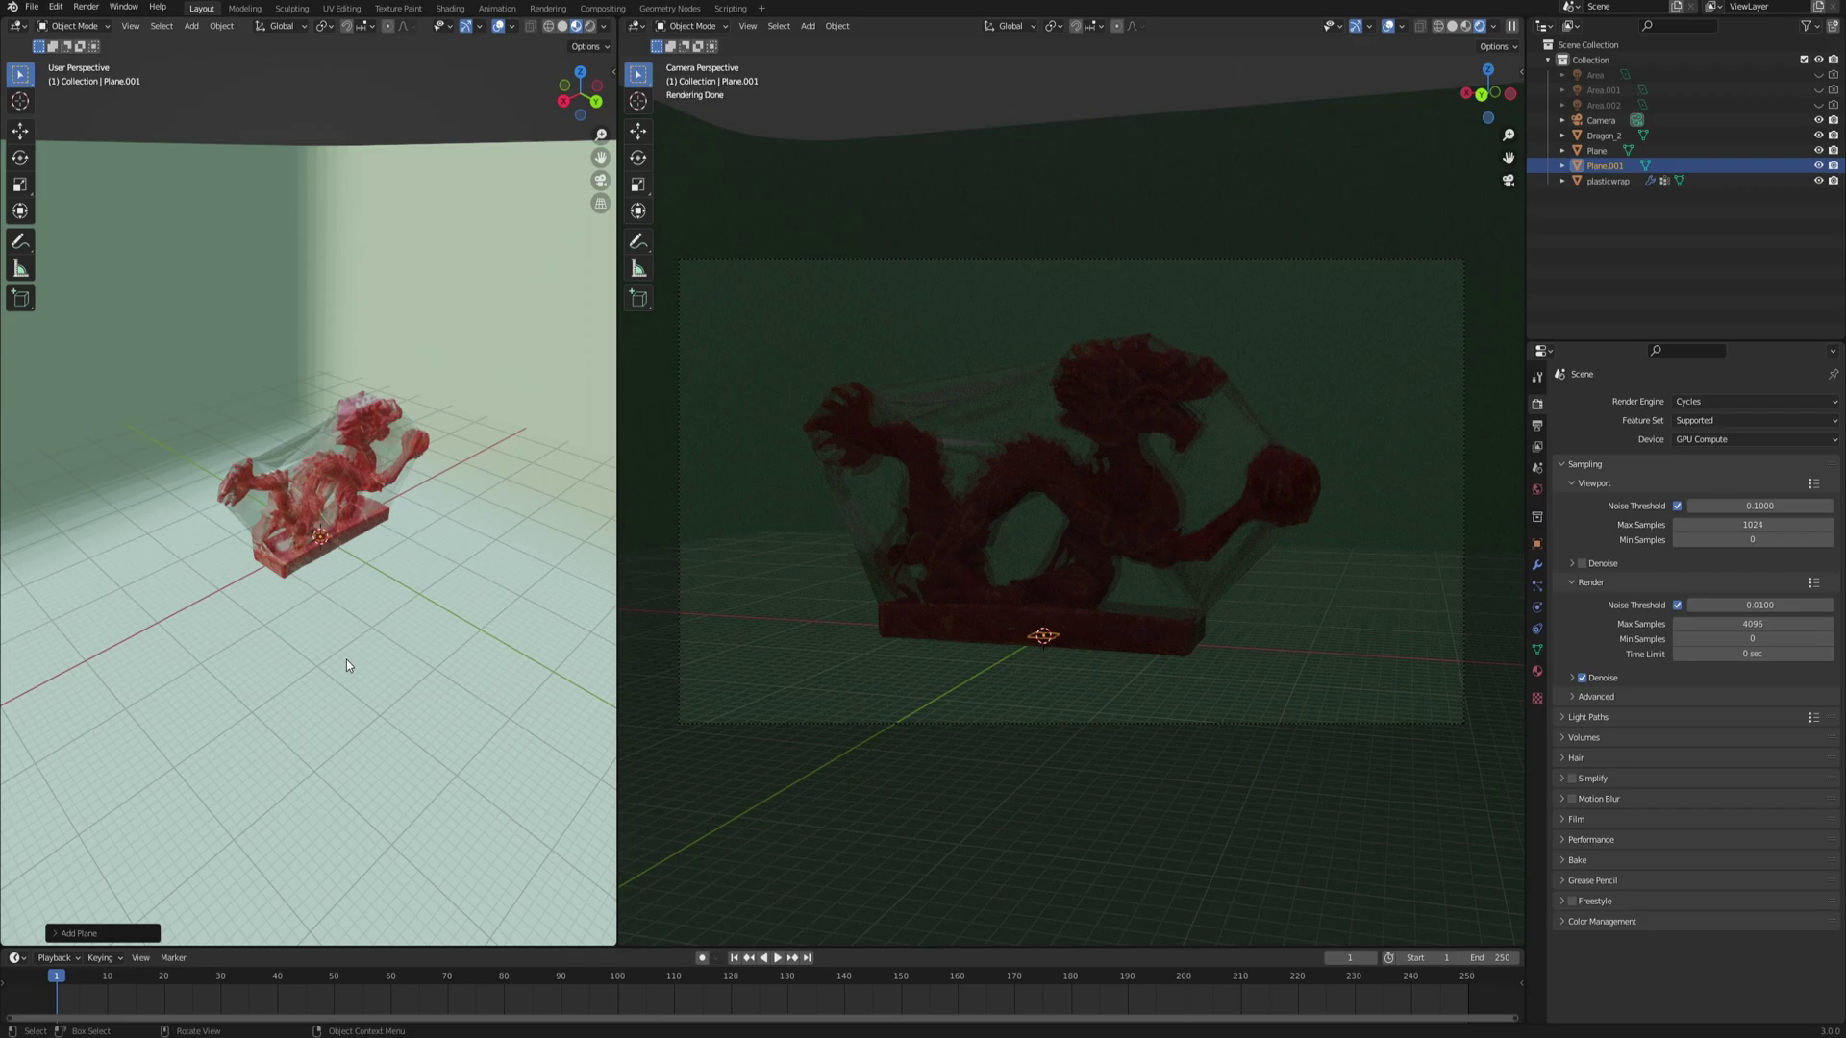
middle_drag(340, 702, 302, 570)
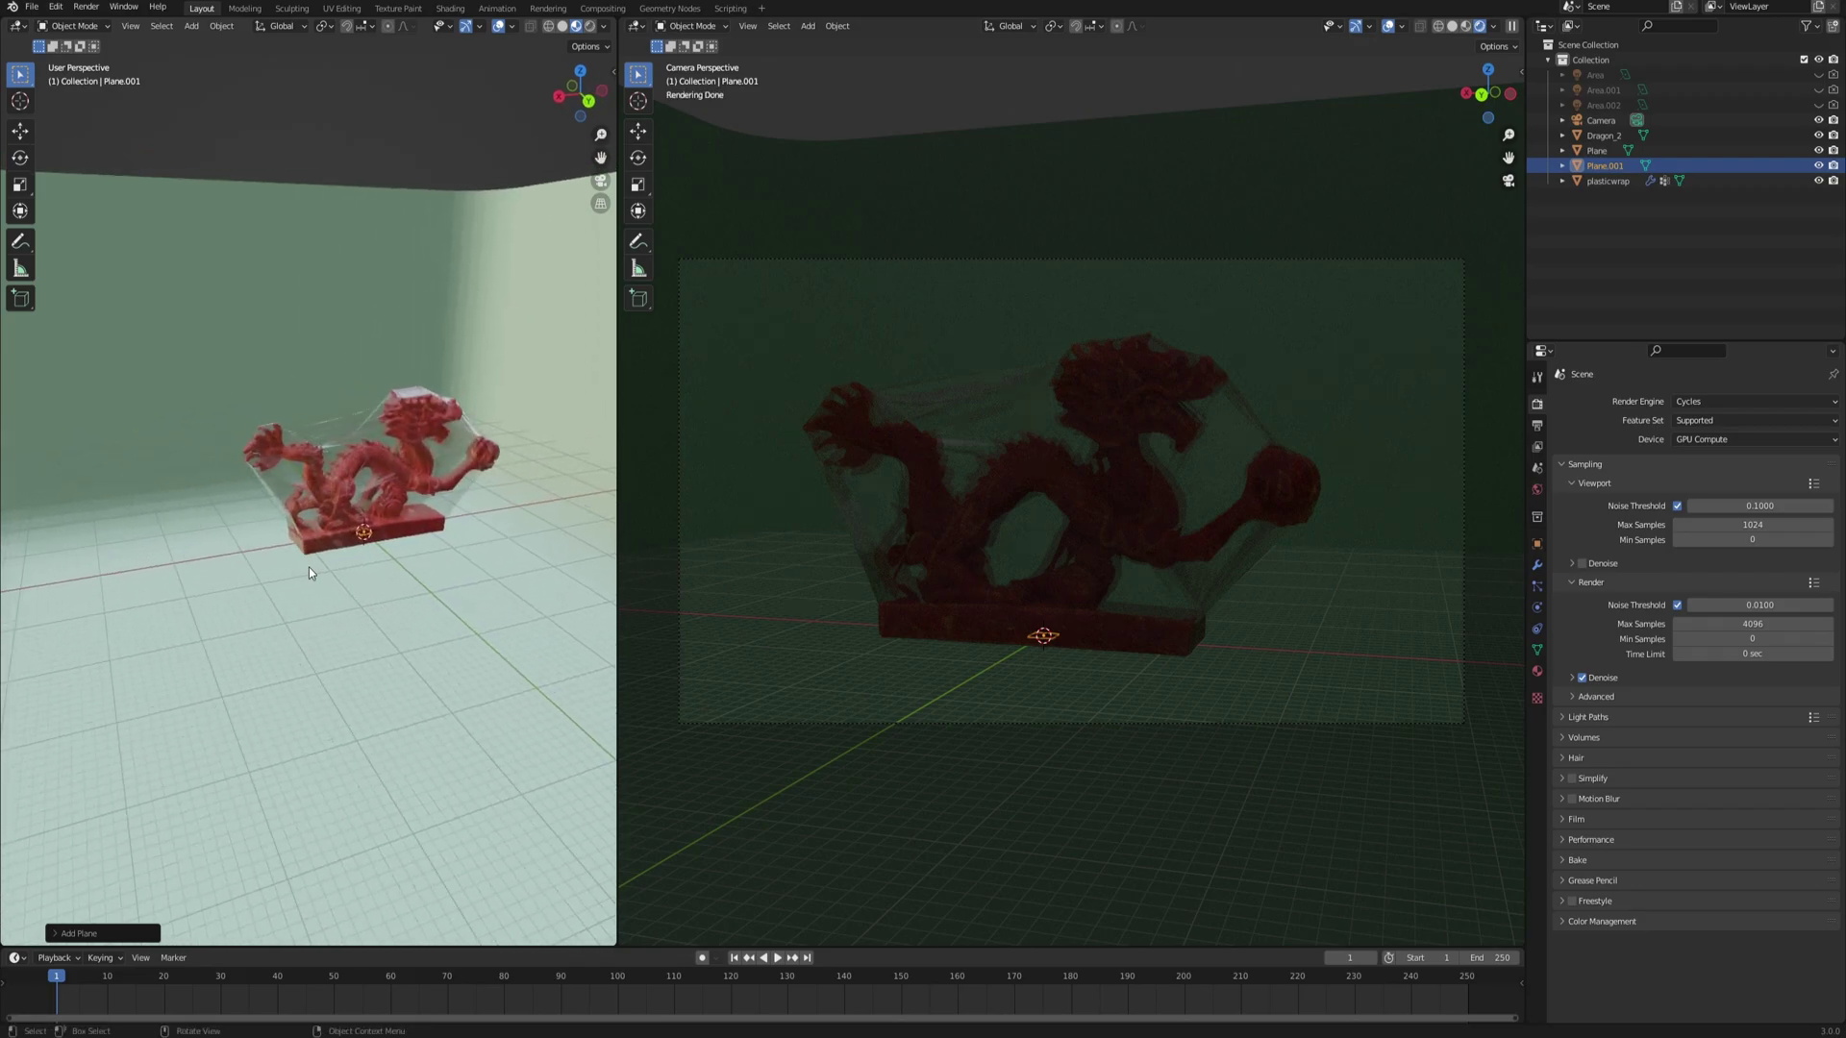
shift+middle_drag(308, 568, 383, 475)
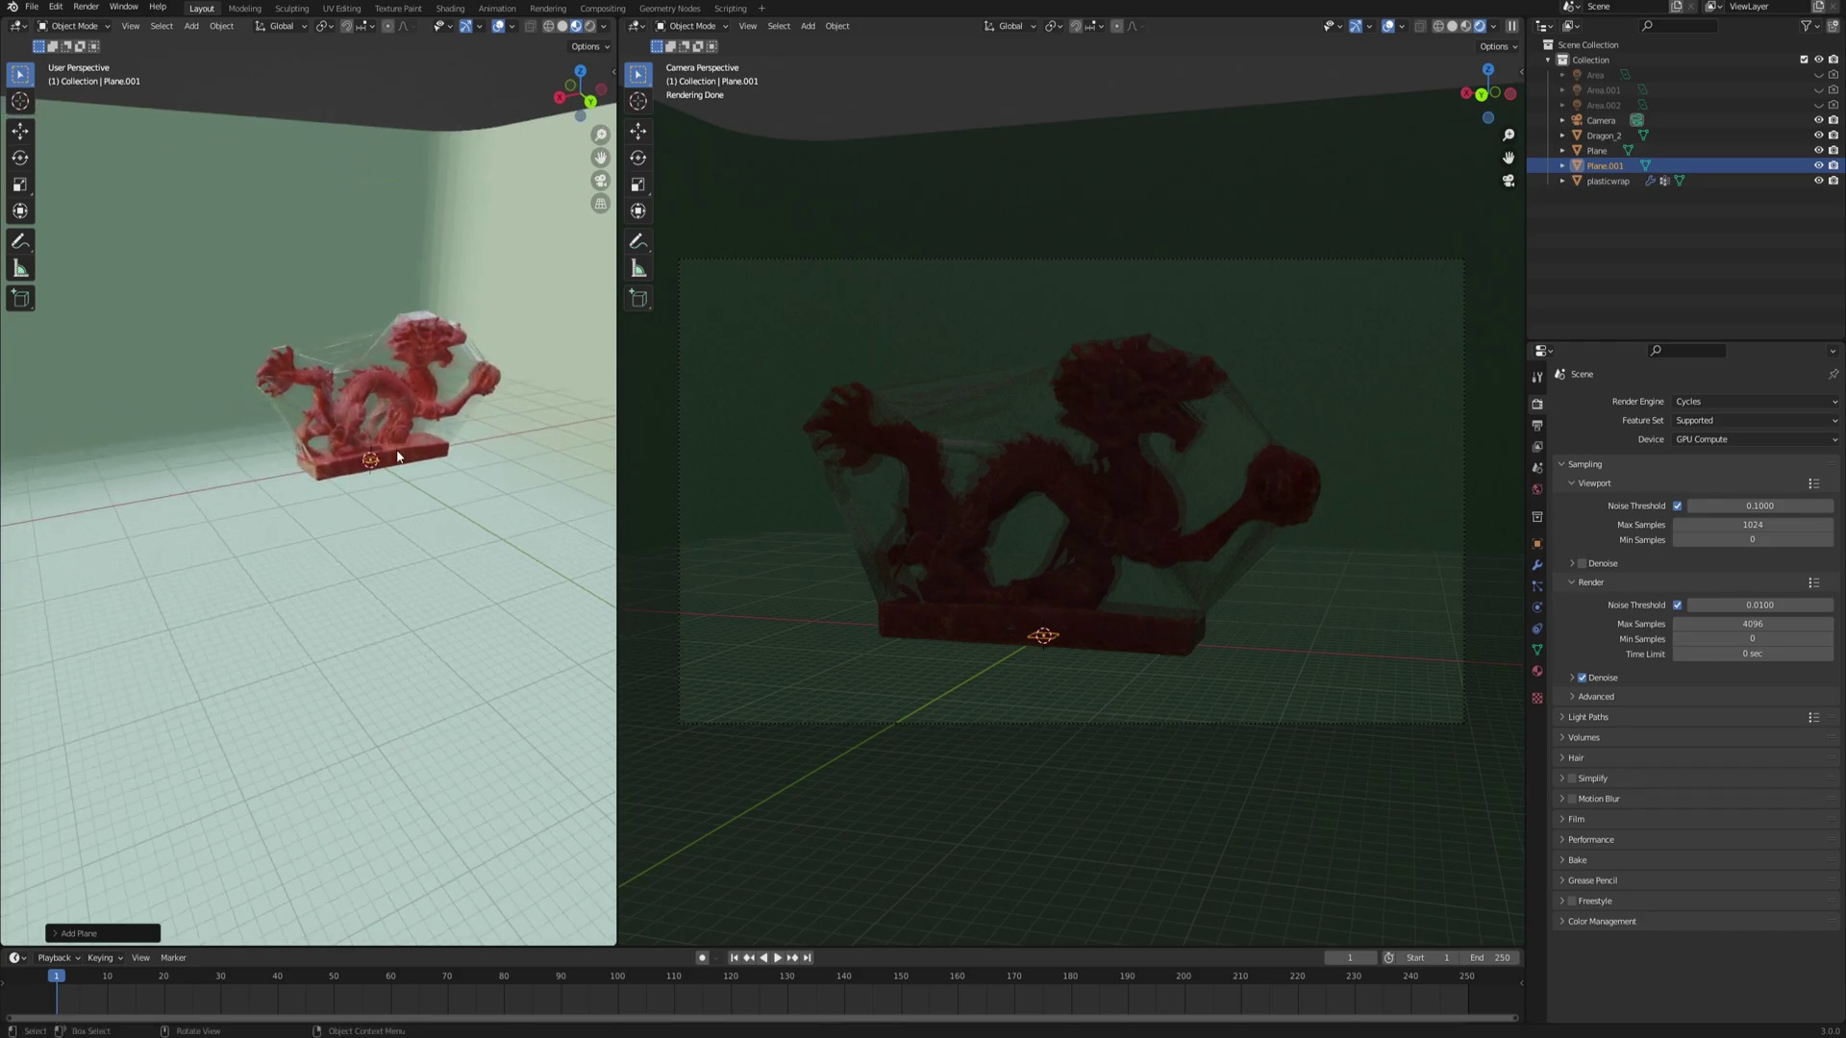
key(g)
key(z)
click(390, 546)
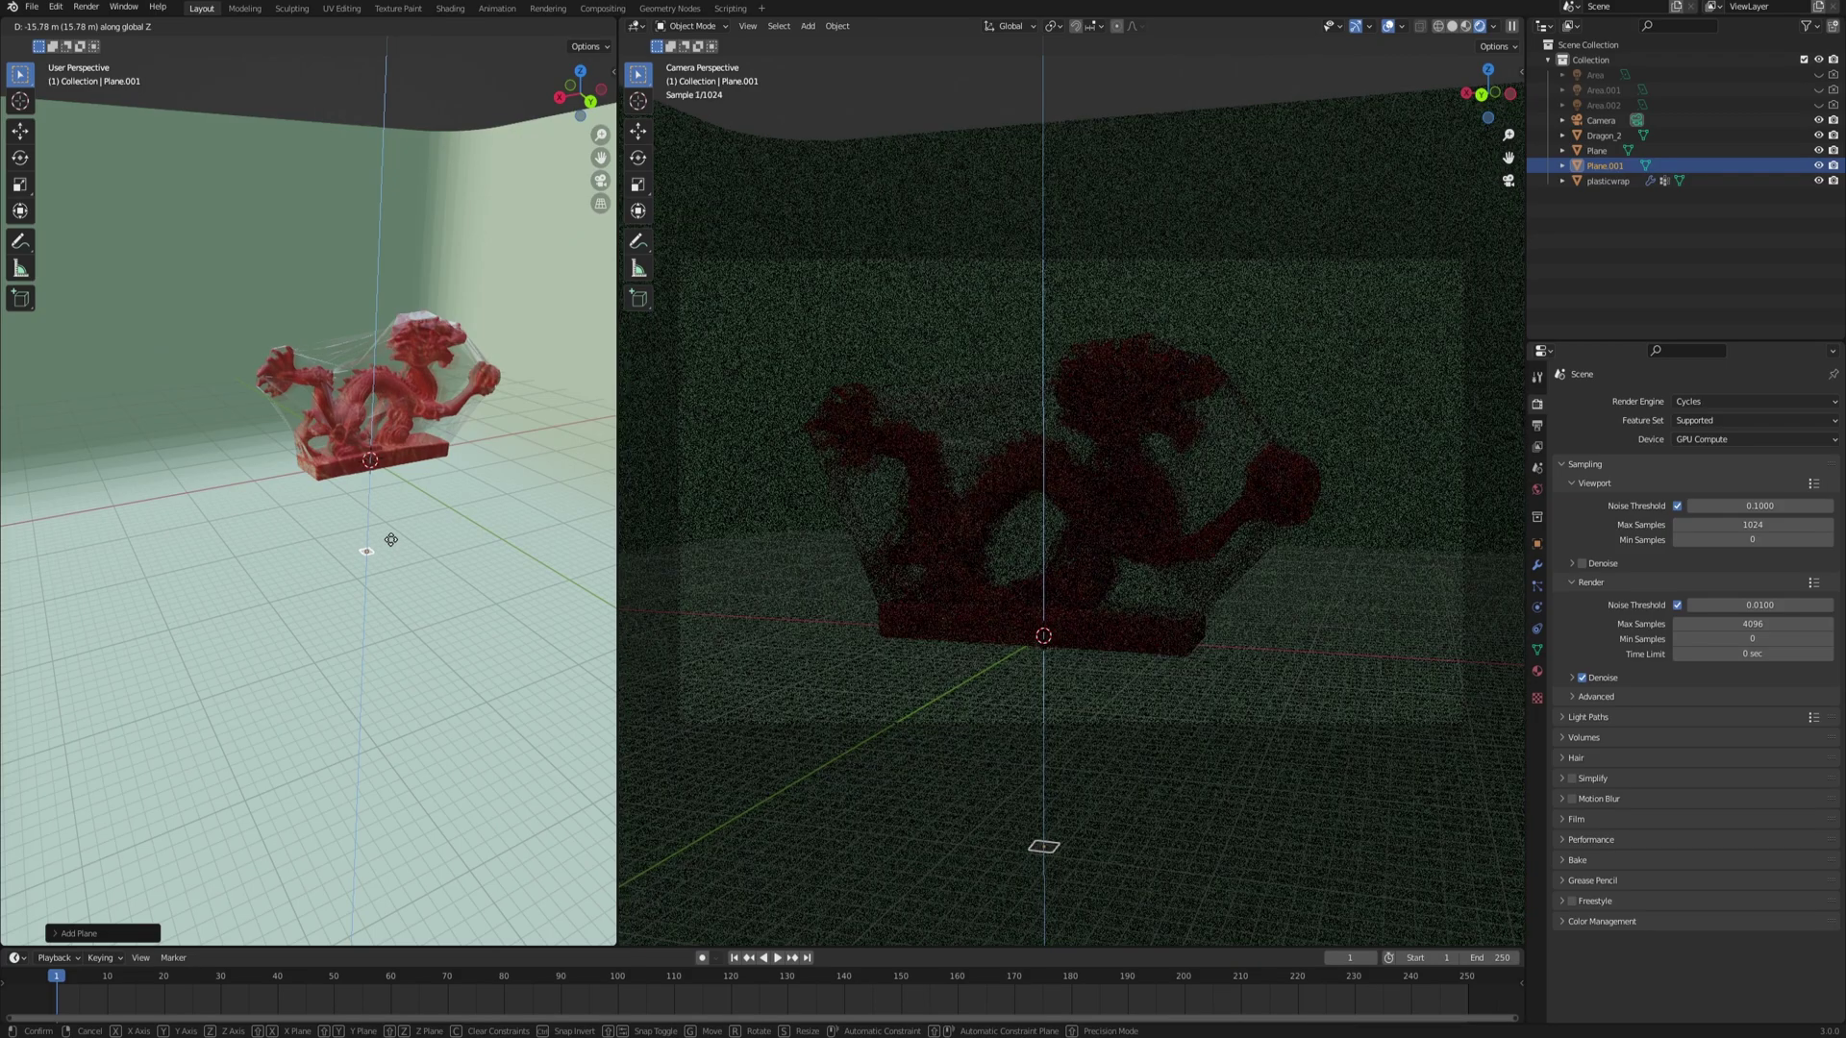
- Scale the new plane under the dragon up by about 12 times
middle_drag(297, 544, 390, 541)
key(s)
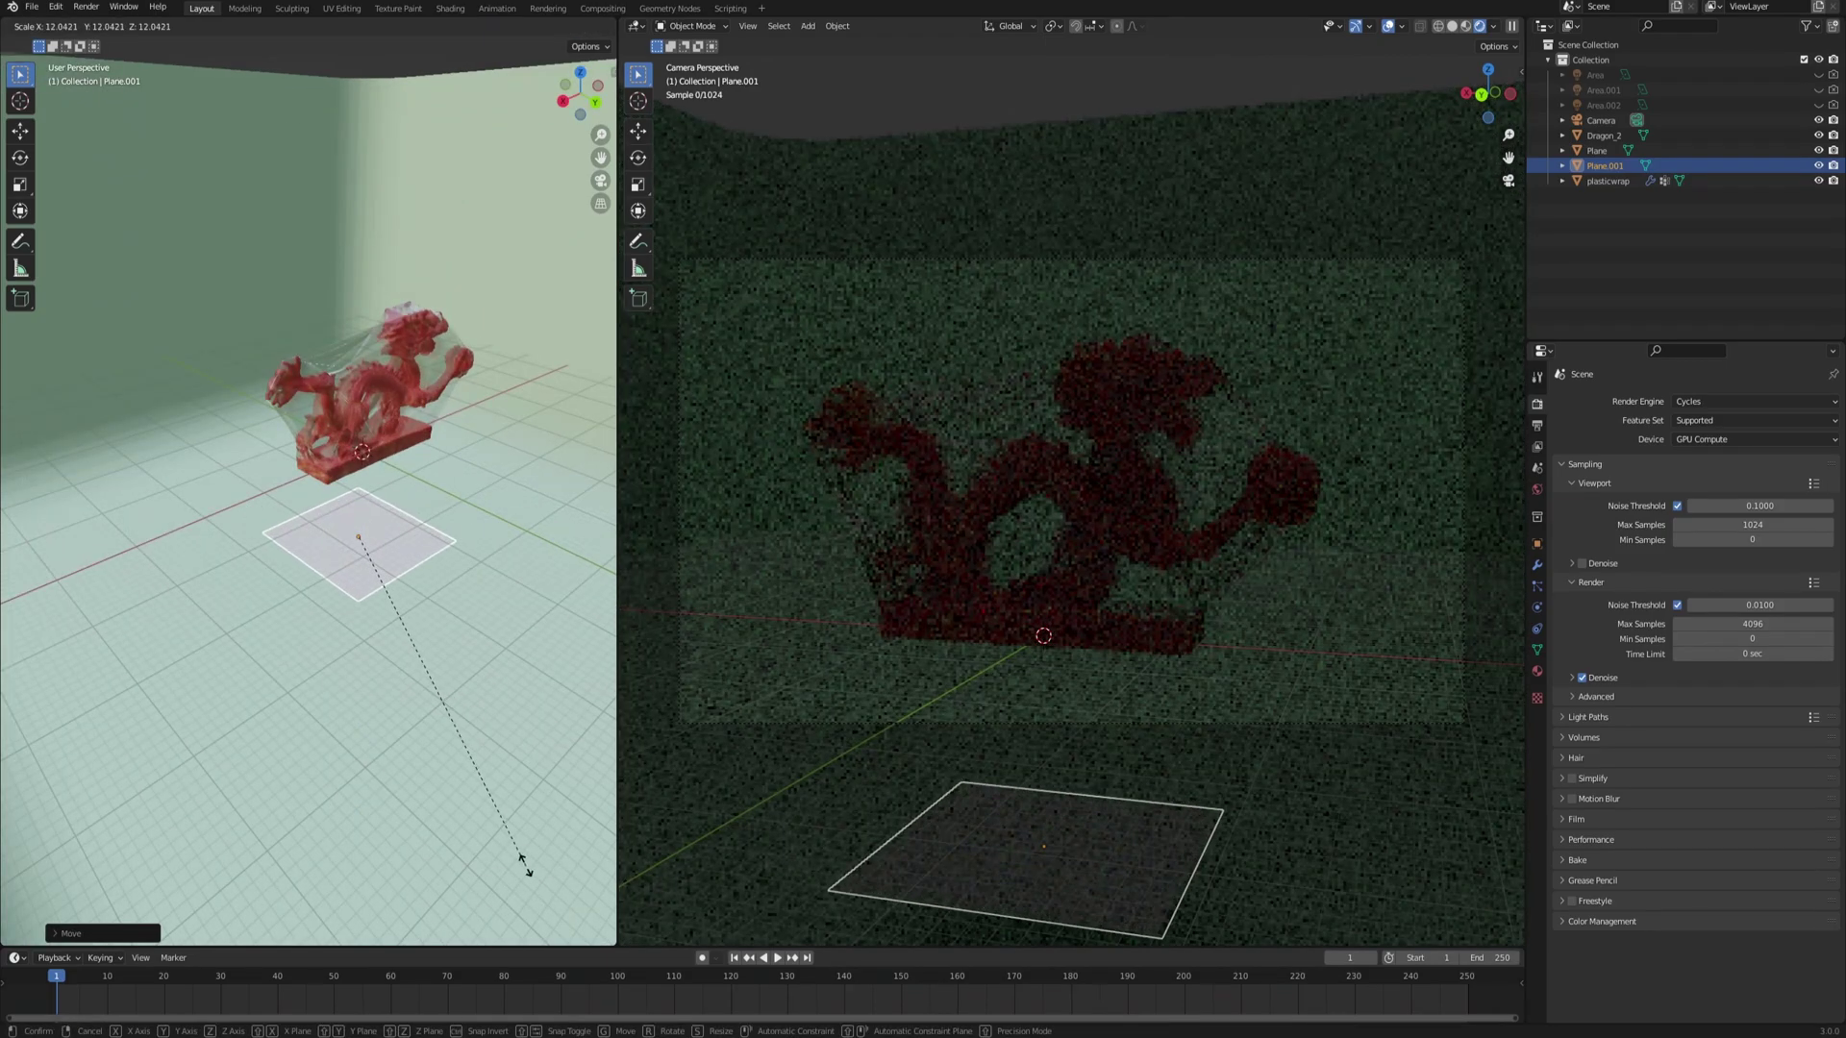
click(523, 866)
- Give the plane a new material with an Emission surface and a Strength of 18
click(1537, 672)
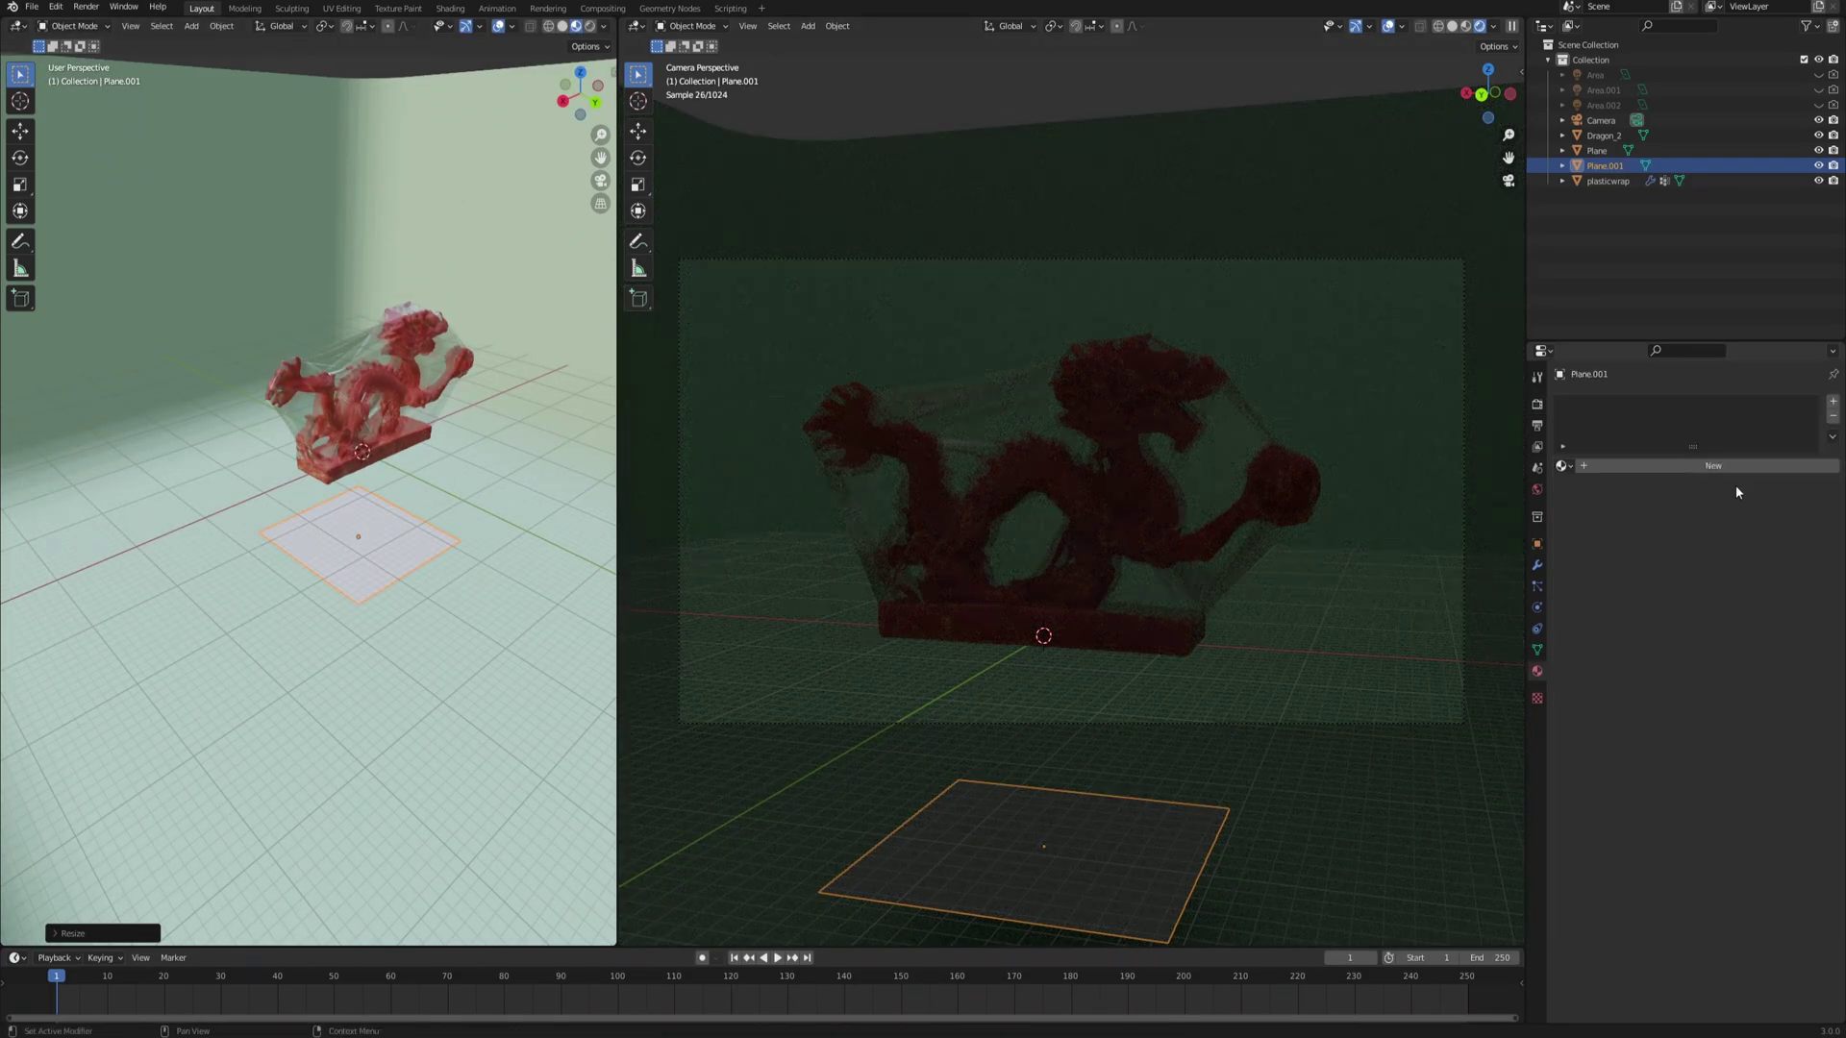
click(1727, 462)
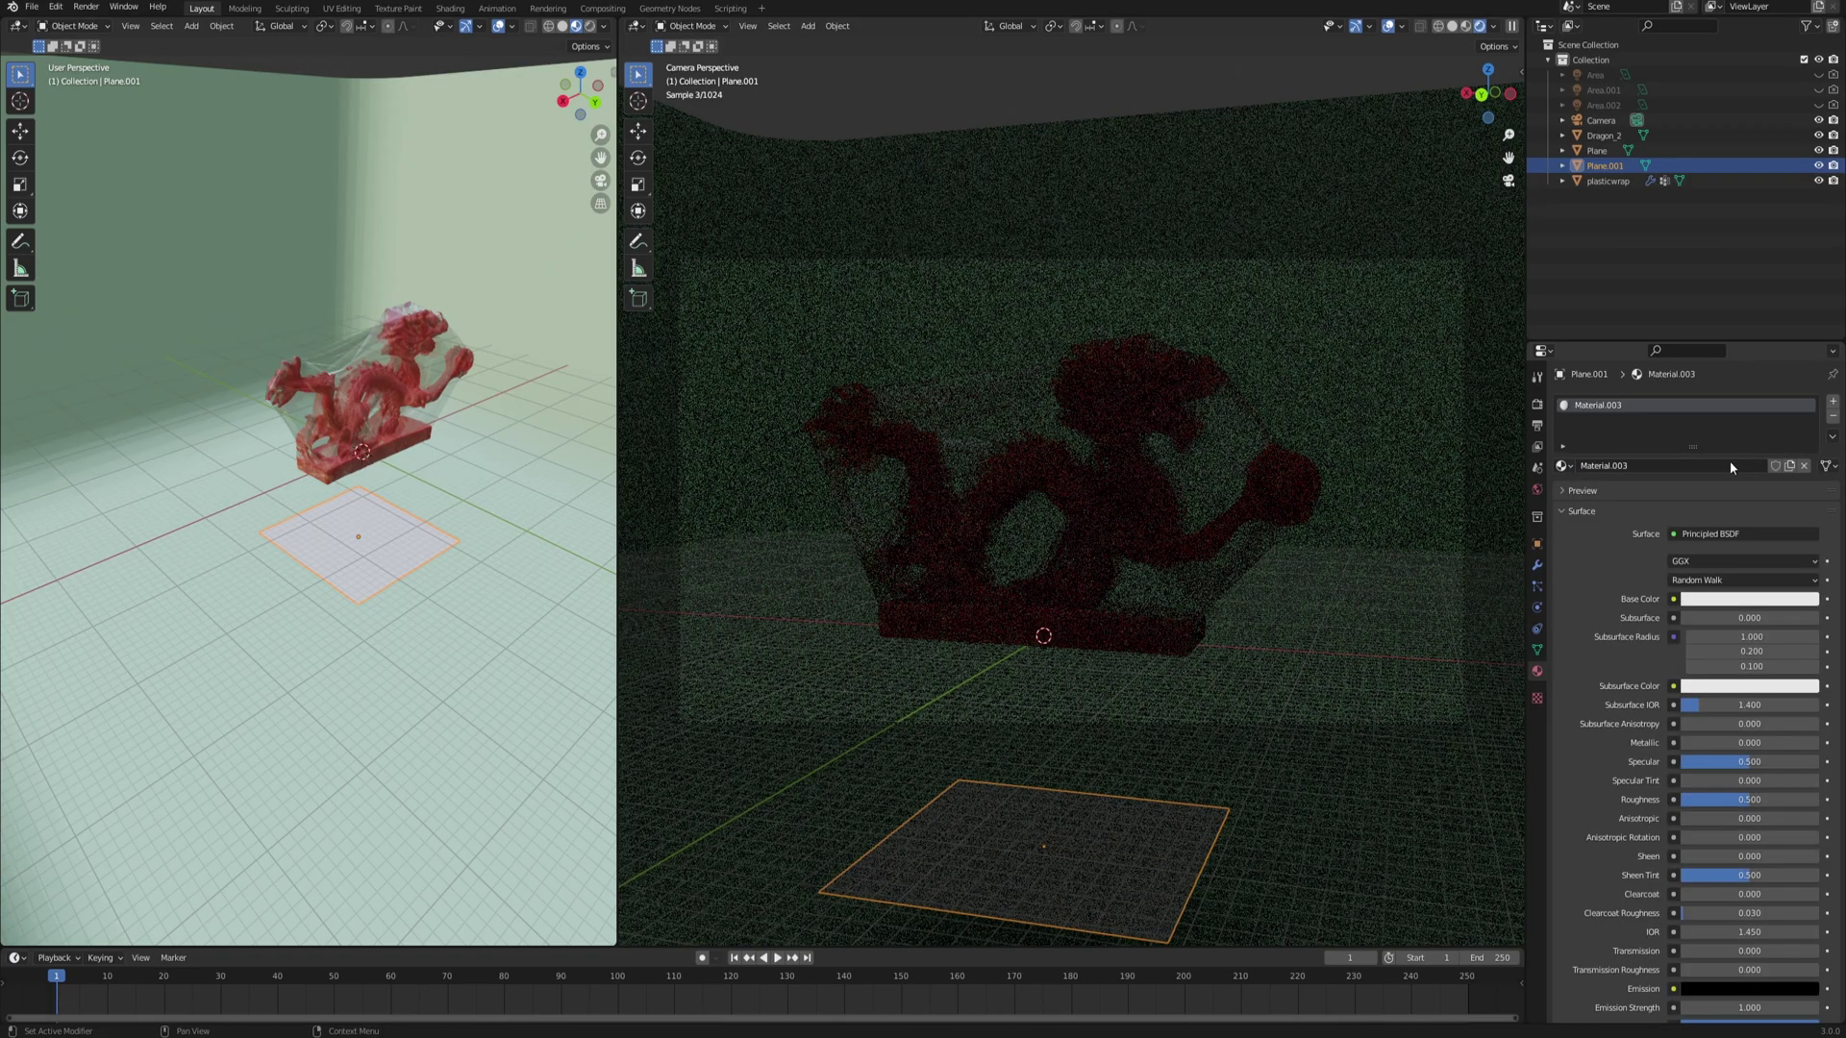
click(1744, 533)
click(1717, 544)
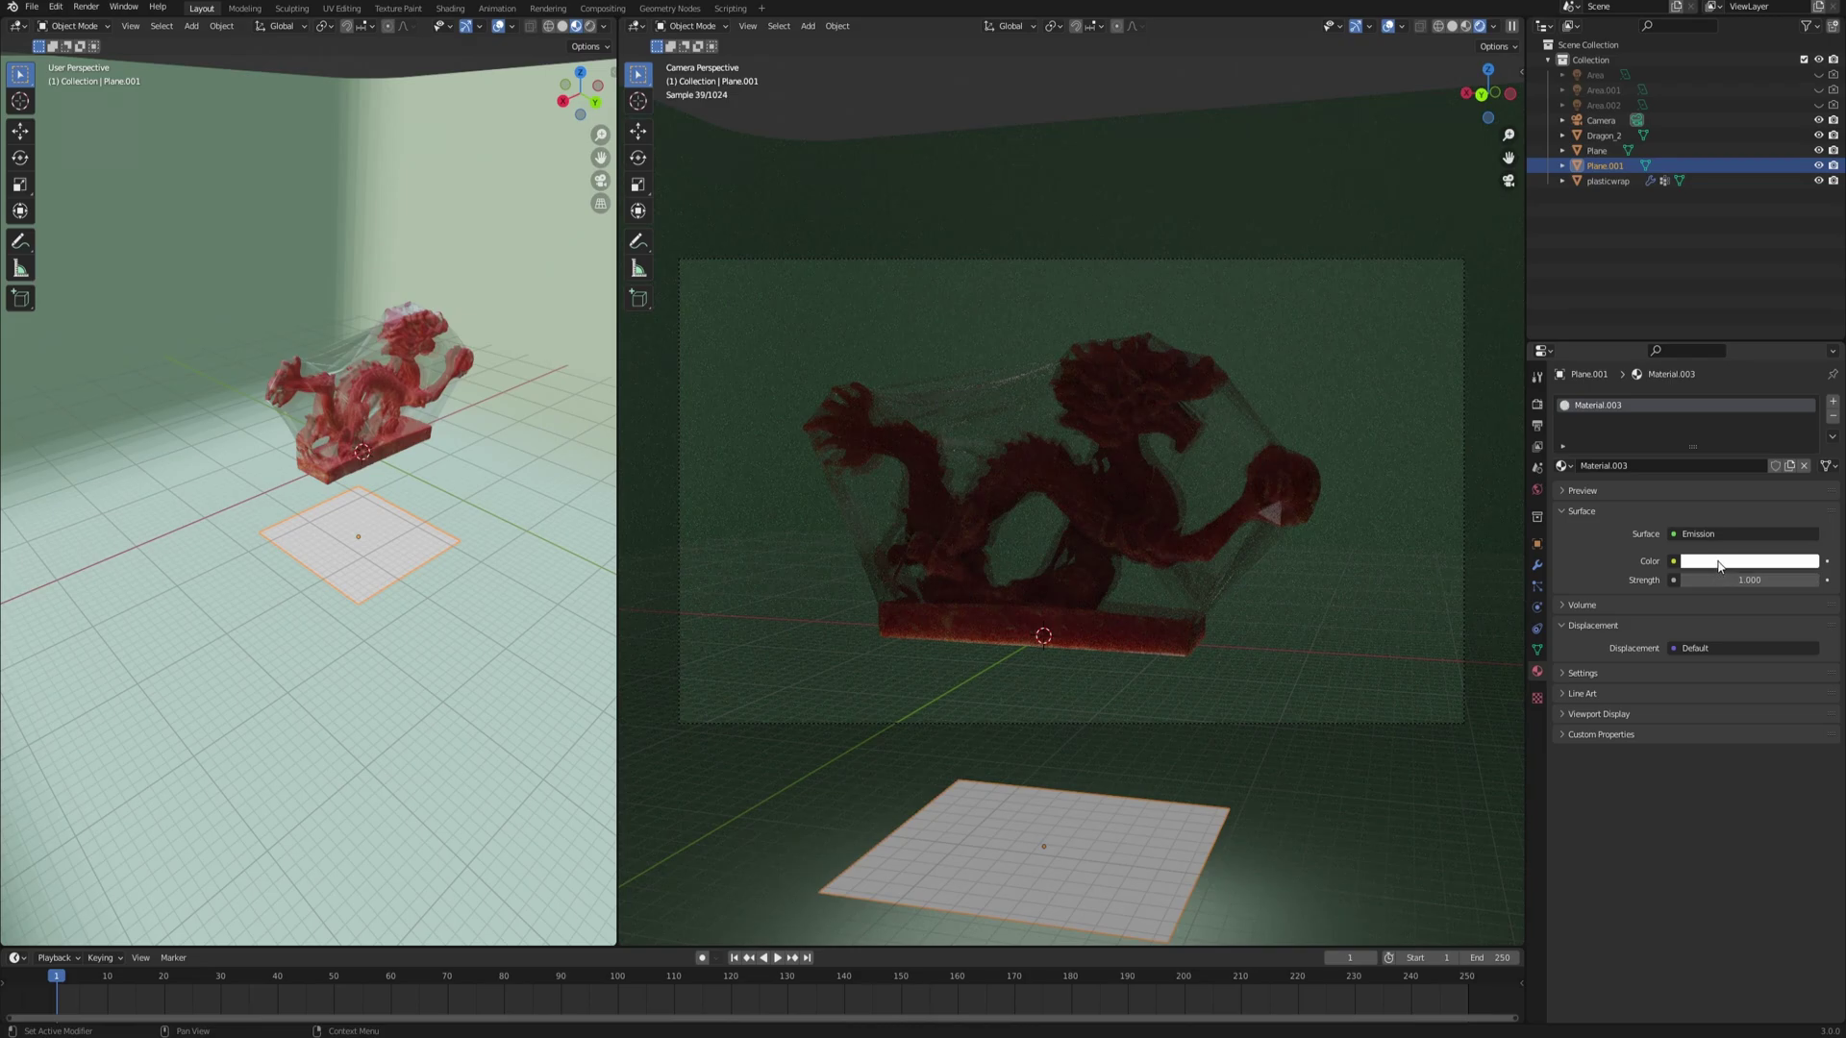
drag(1749, 580, 1798, 580)
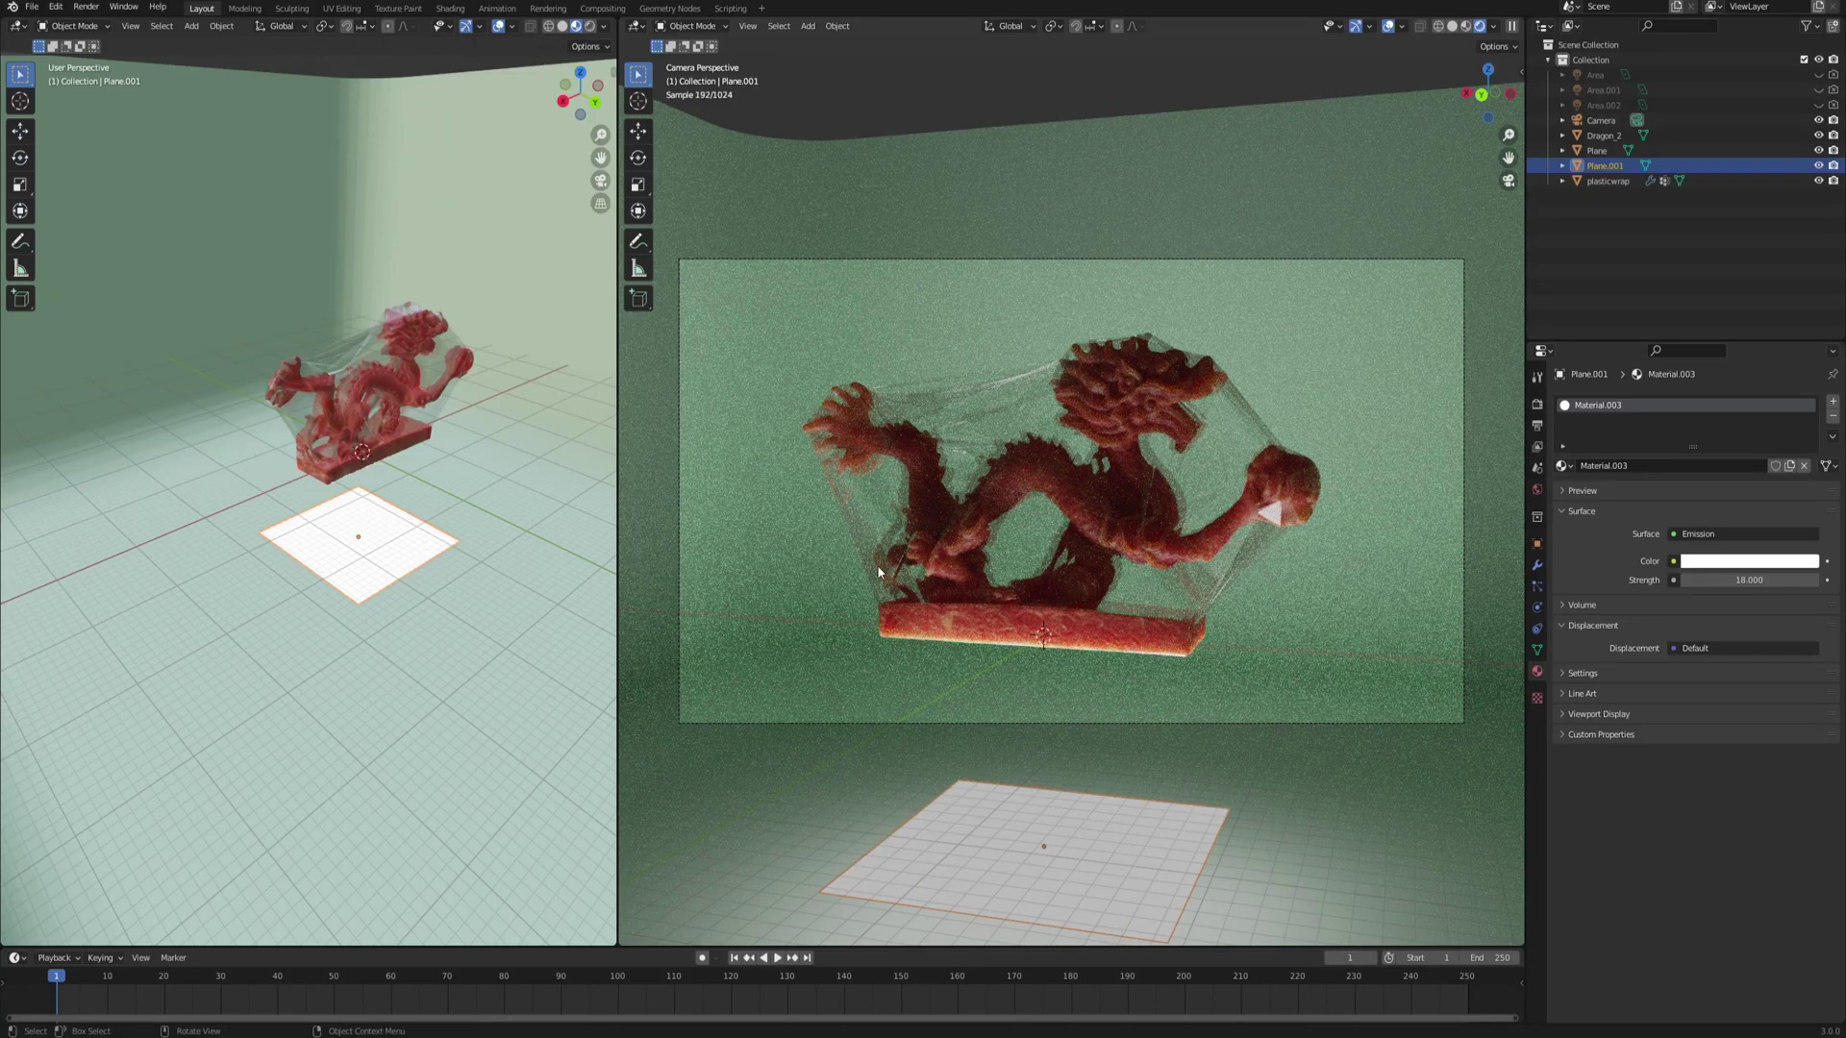
- Scale the emissive plane under the dragon up by about 1.6 times
key(s)
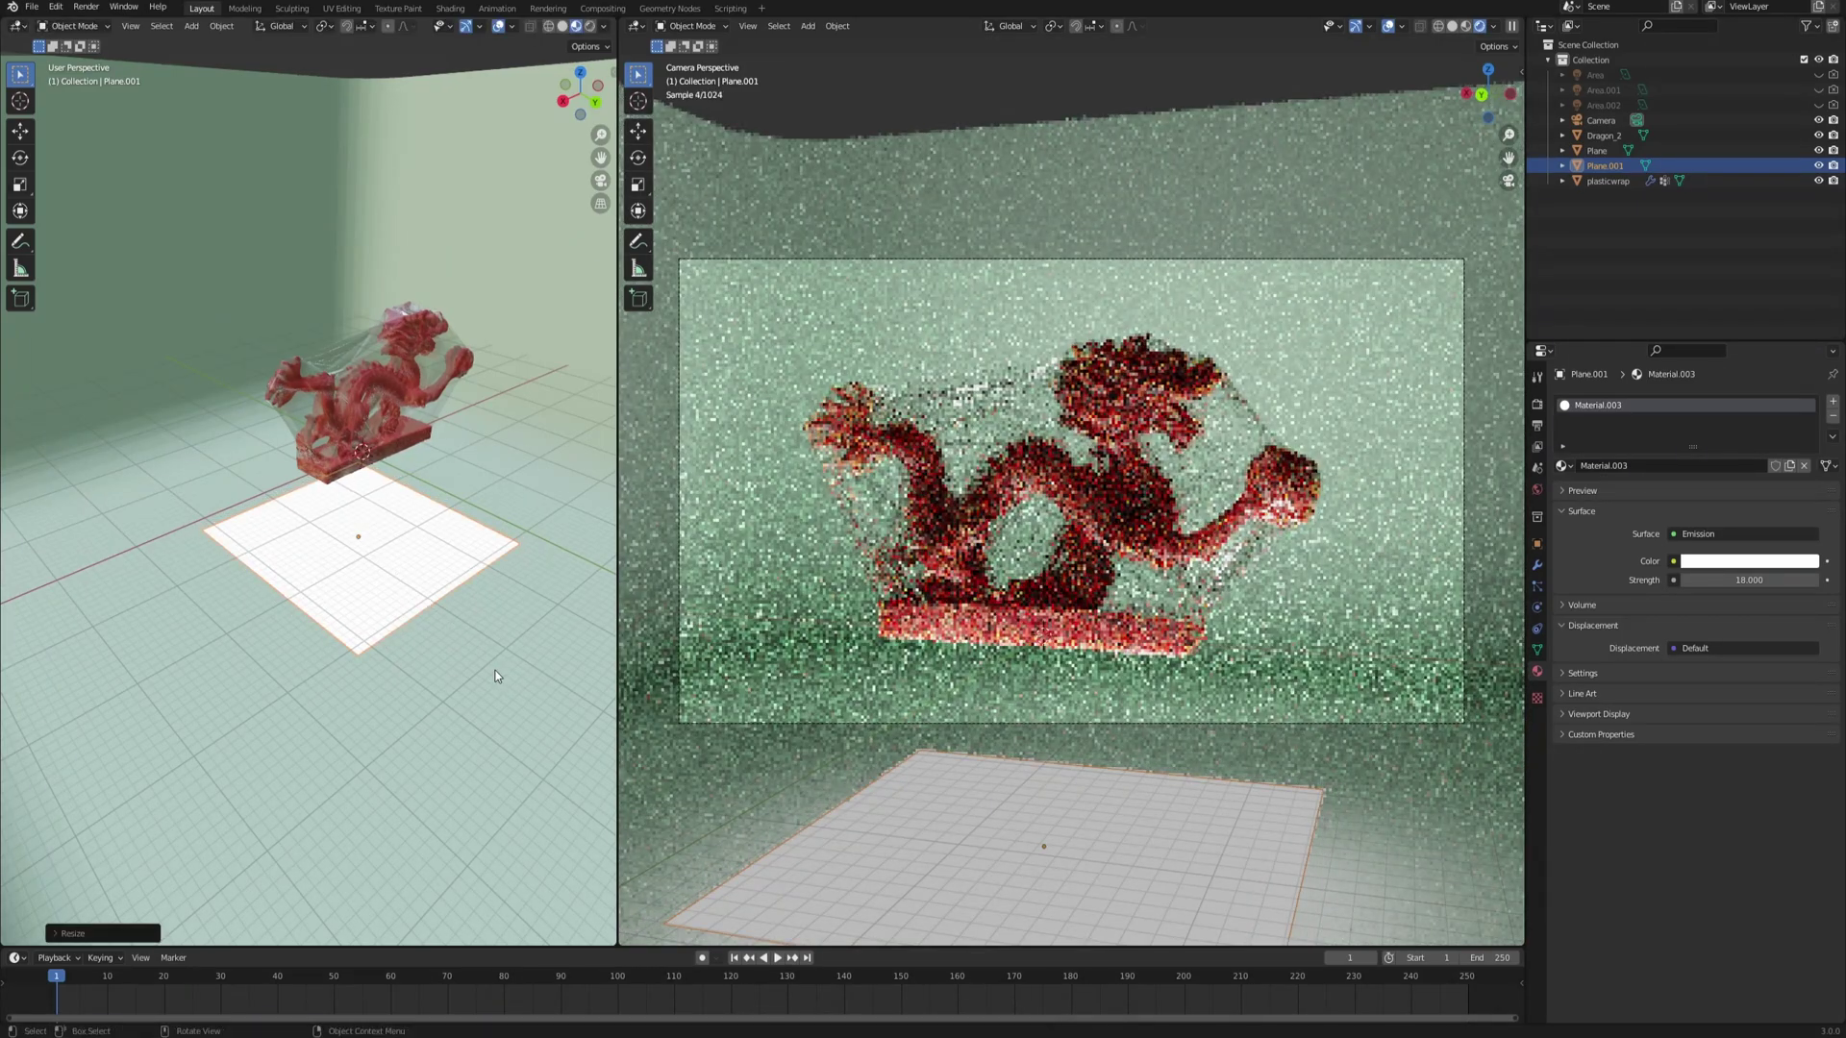
click(419, 597)
- Duplicate the emissive plane along Z to above the dragon and scale the copy down slightly
key(shift+d)
key(z)
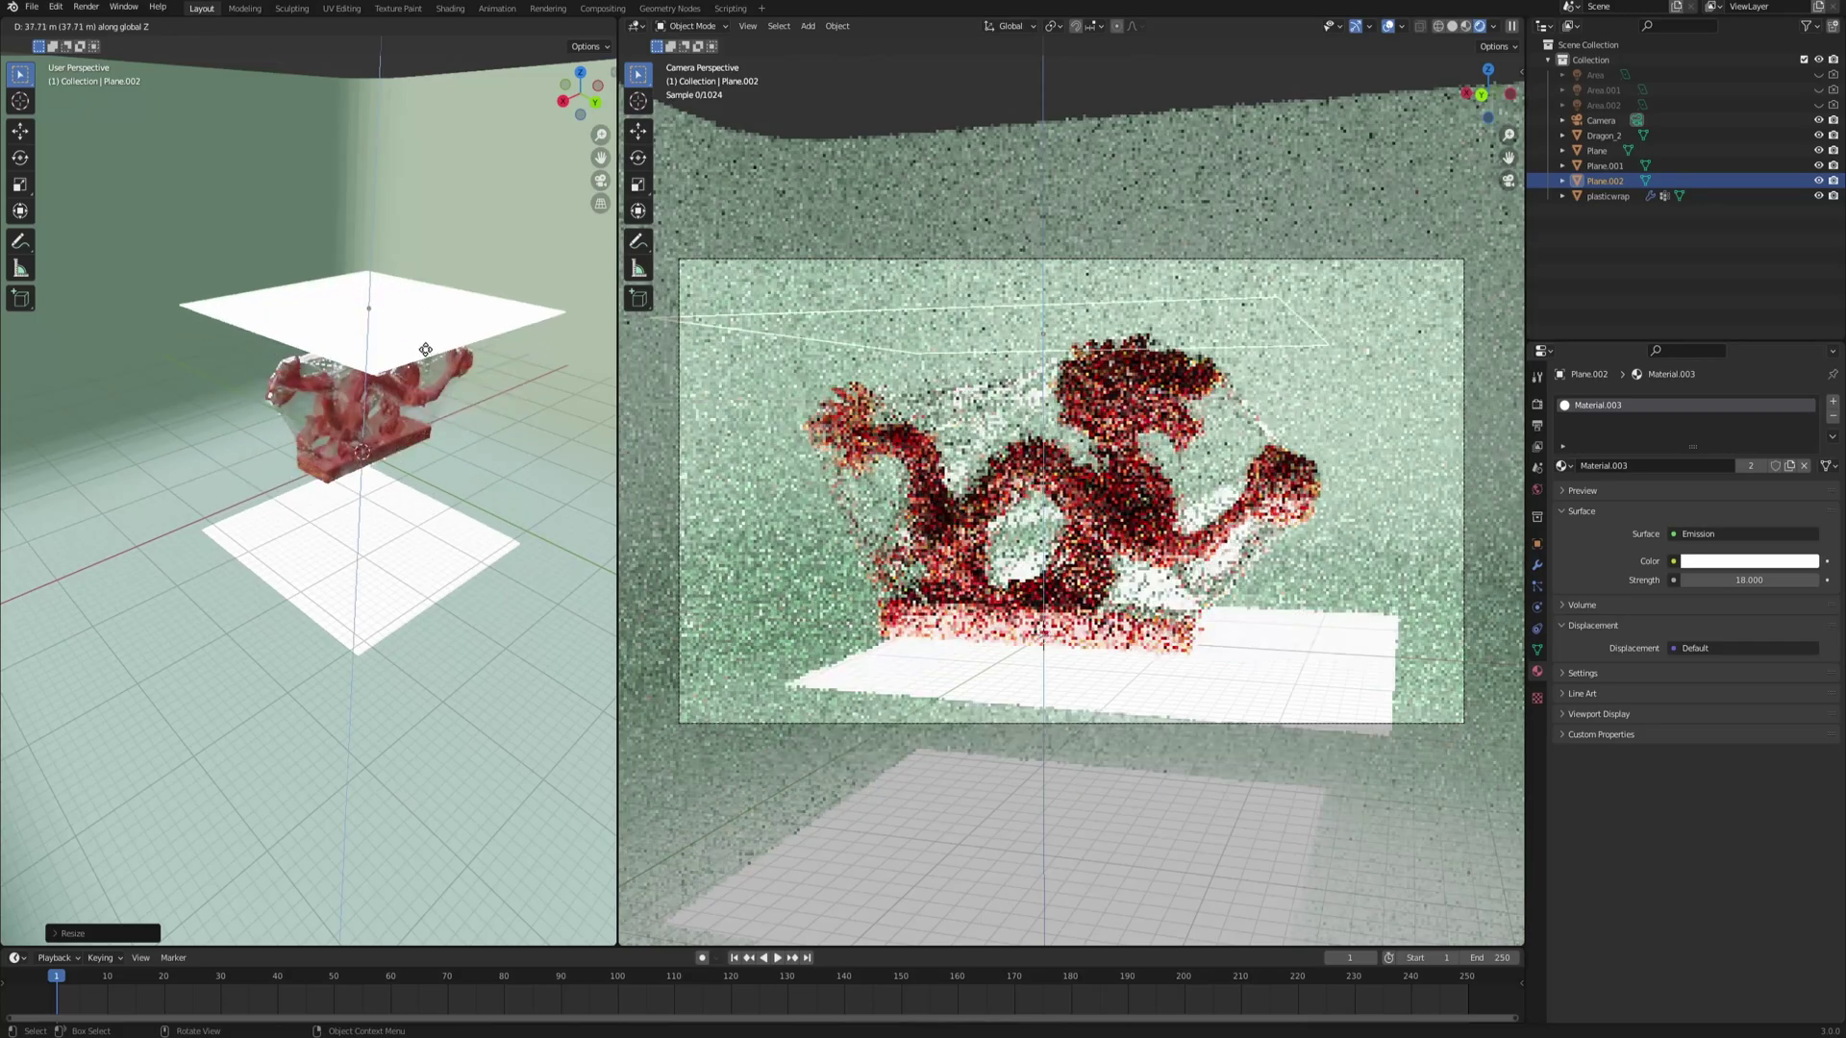
click(433, 240)
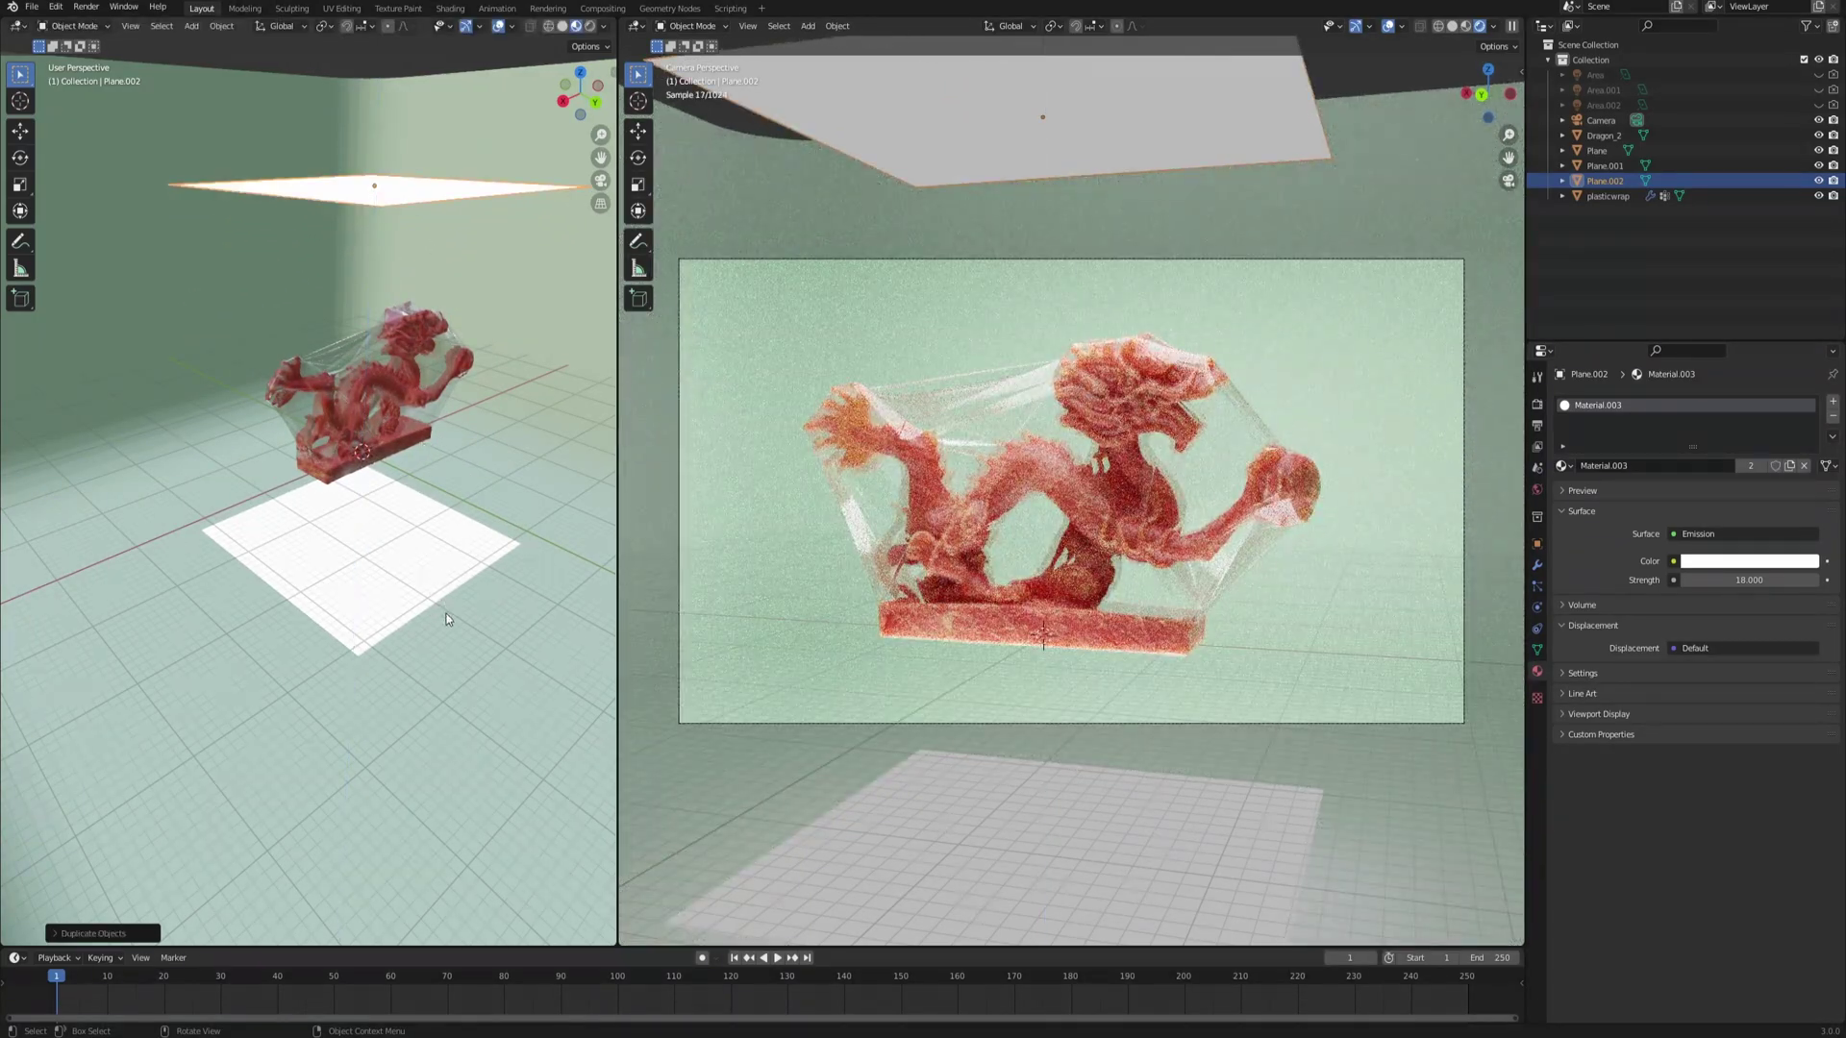
key(s)
click(400, 510)
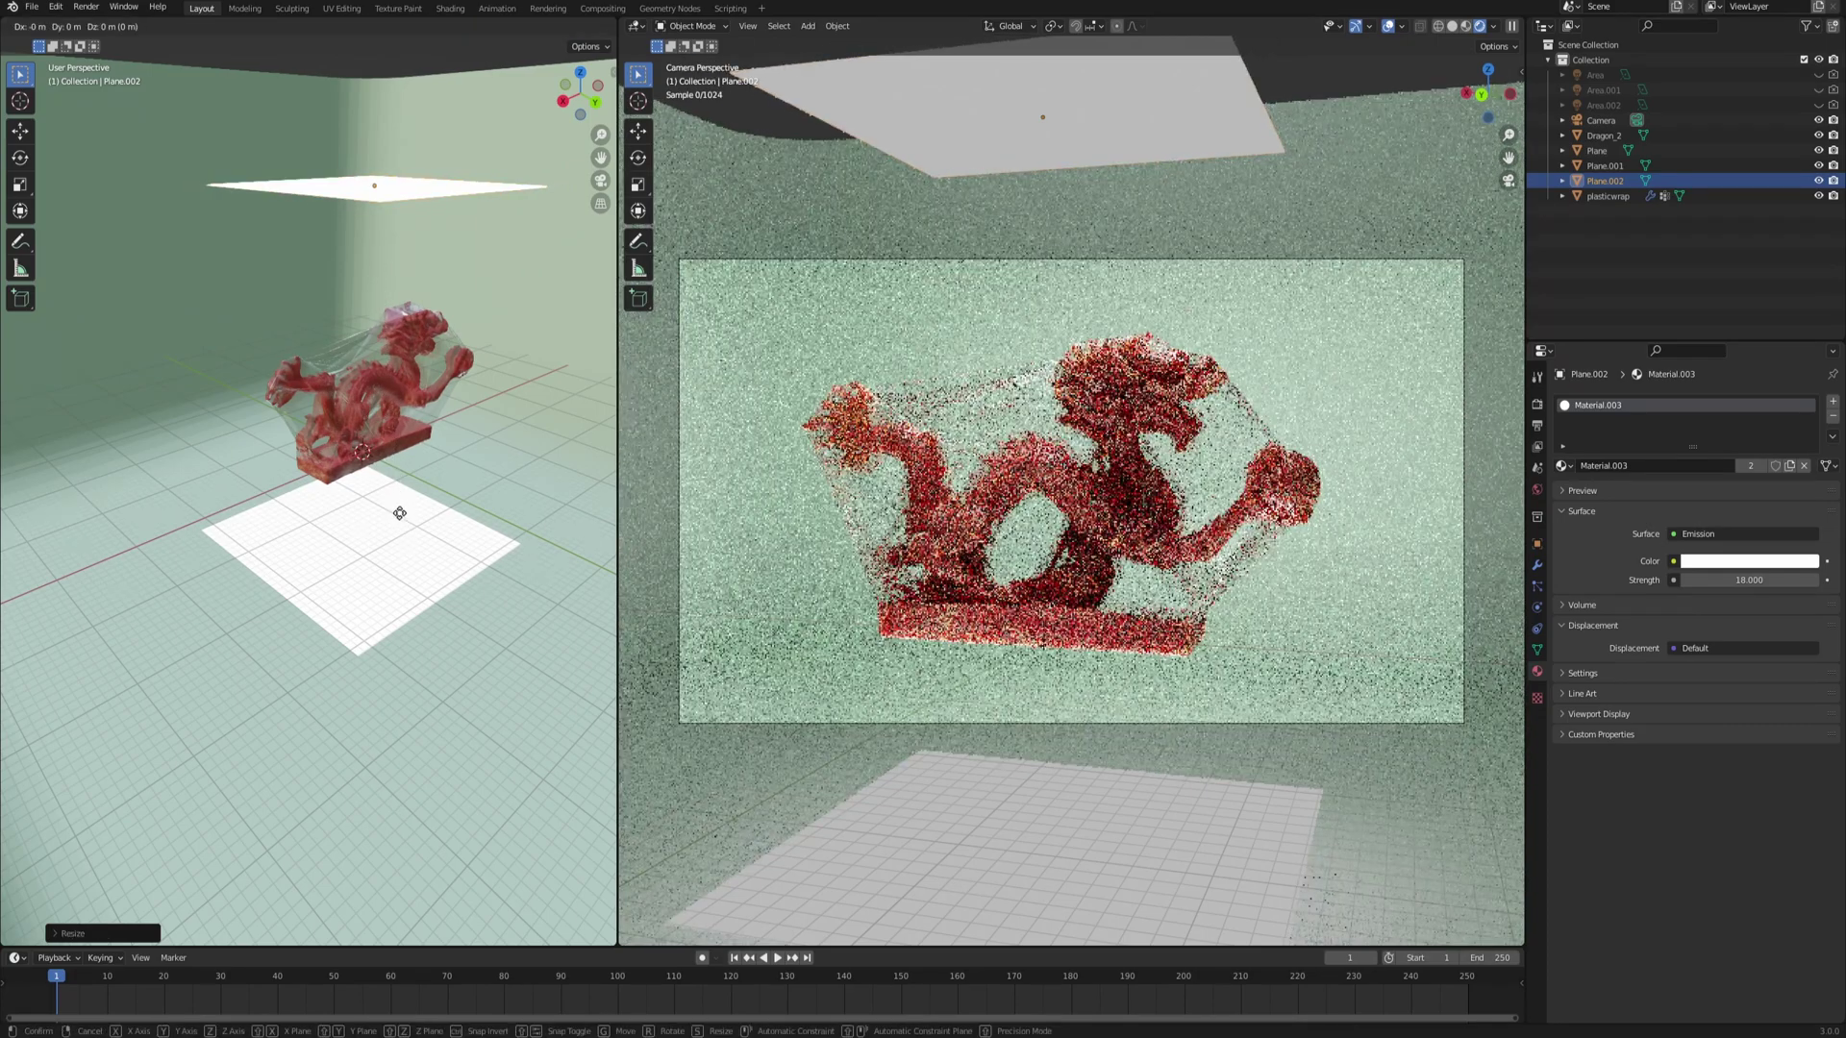
- Select the plastic wrap and show its material nodes in a Shader Editor in place of the secondary viewport
click(1062, 519)
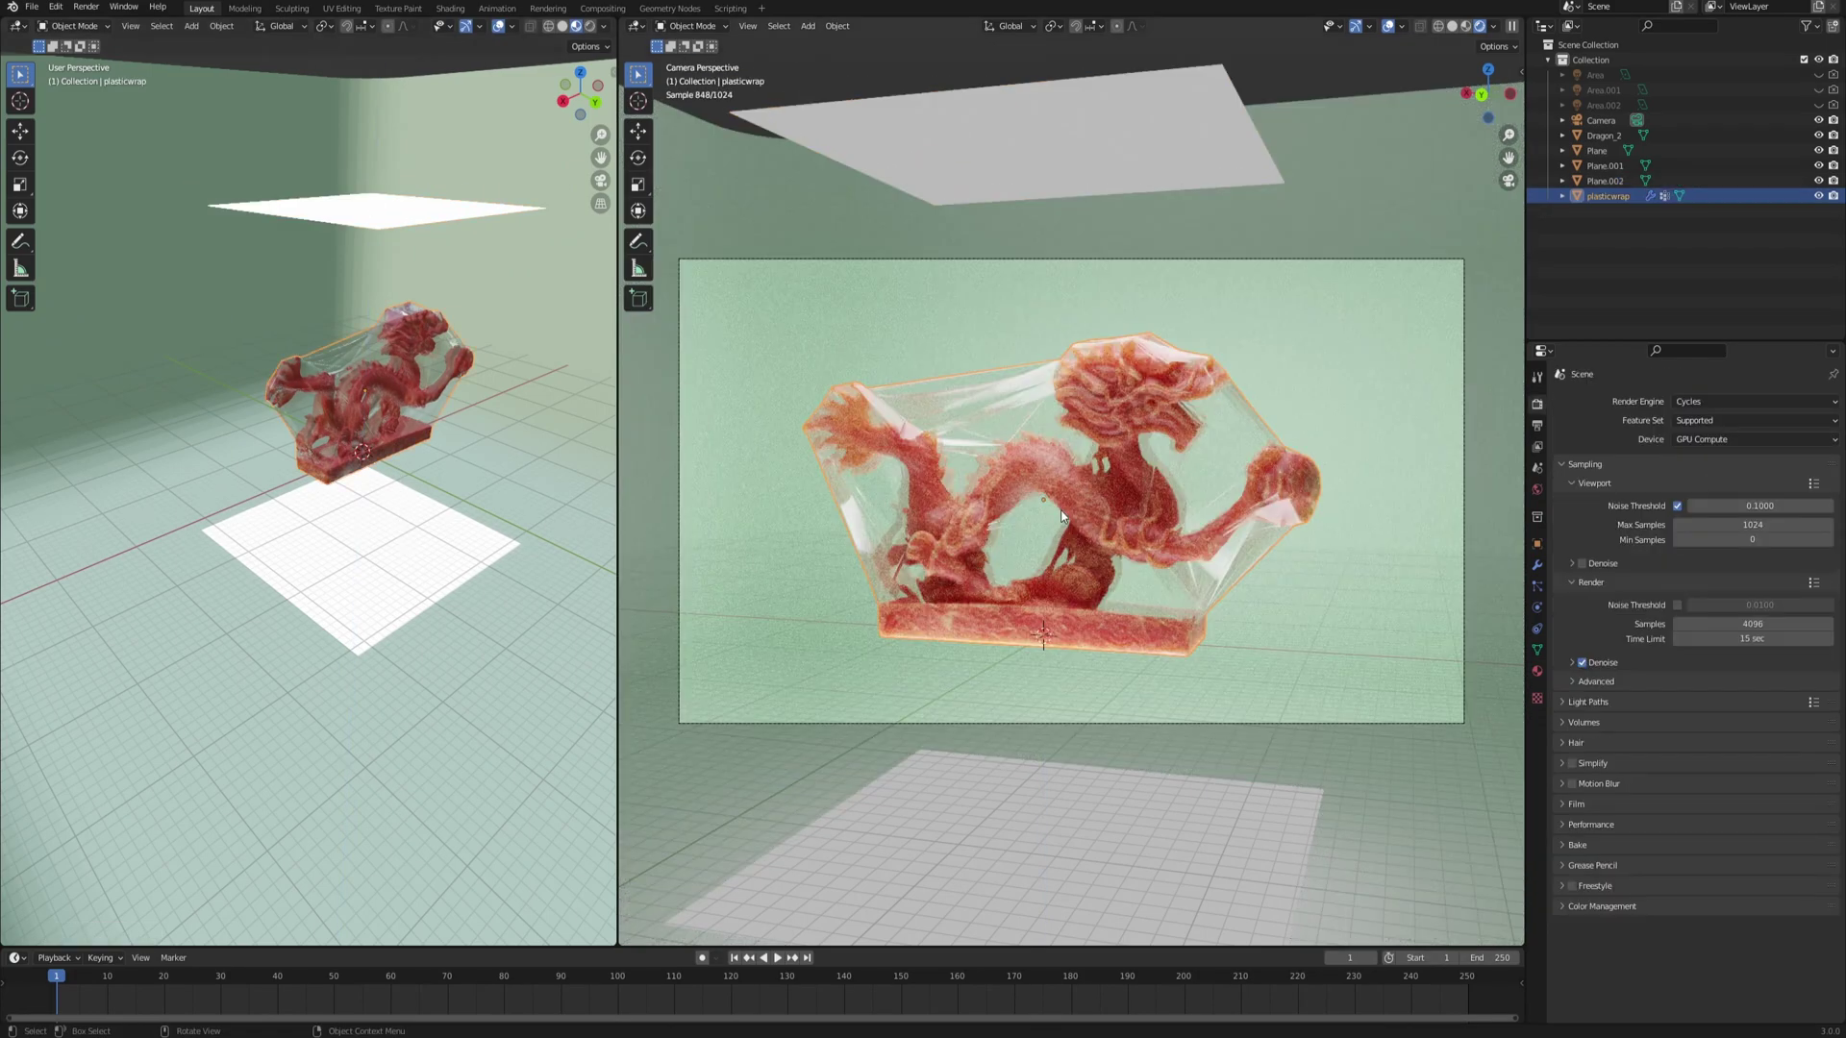
key(KP_Decimal)
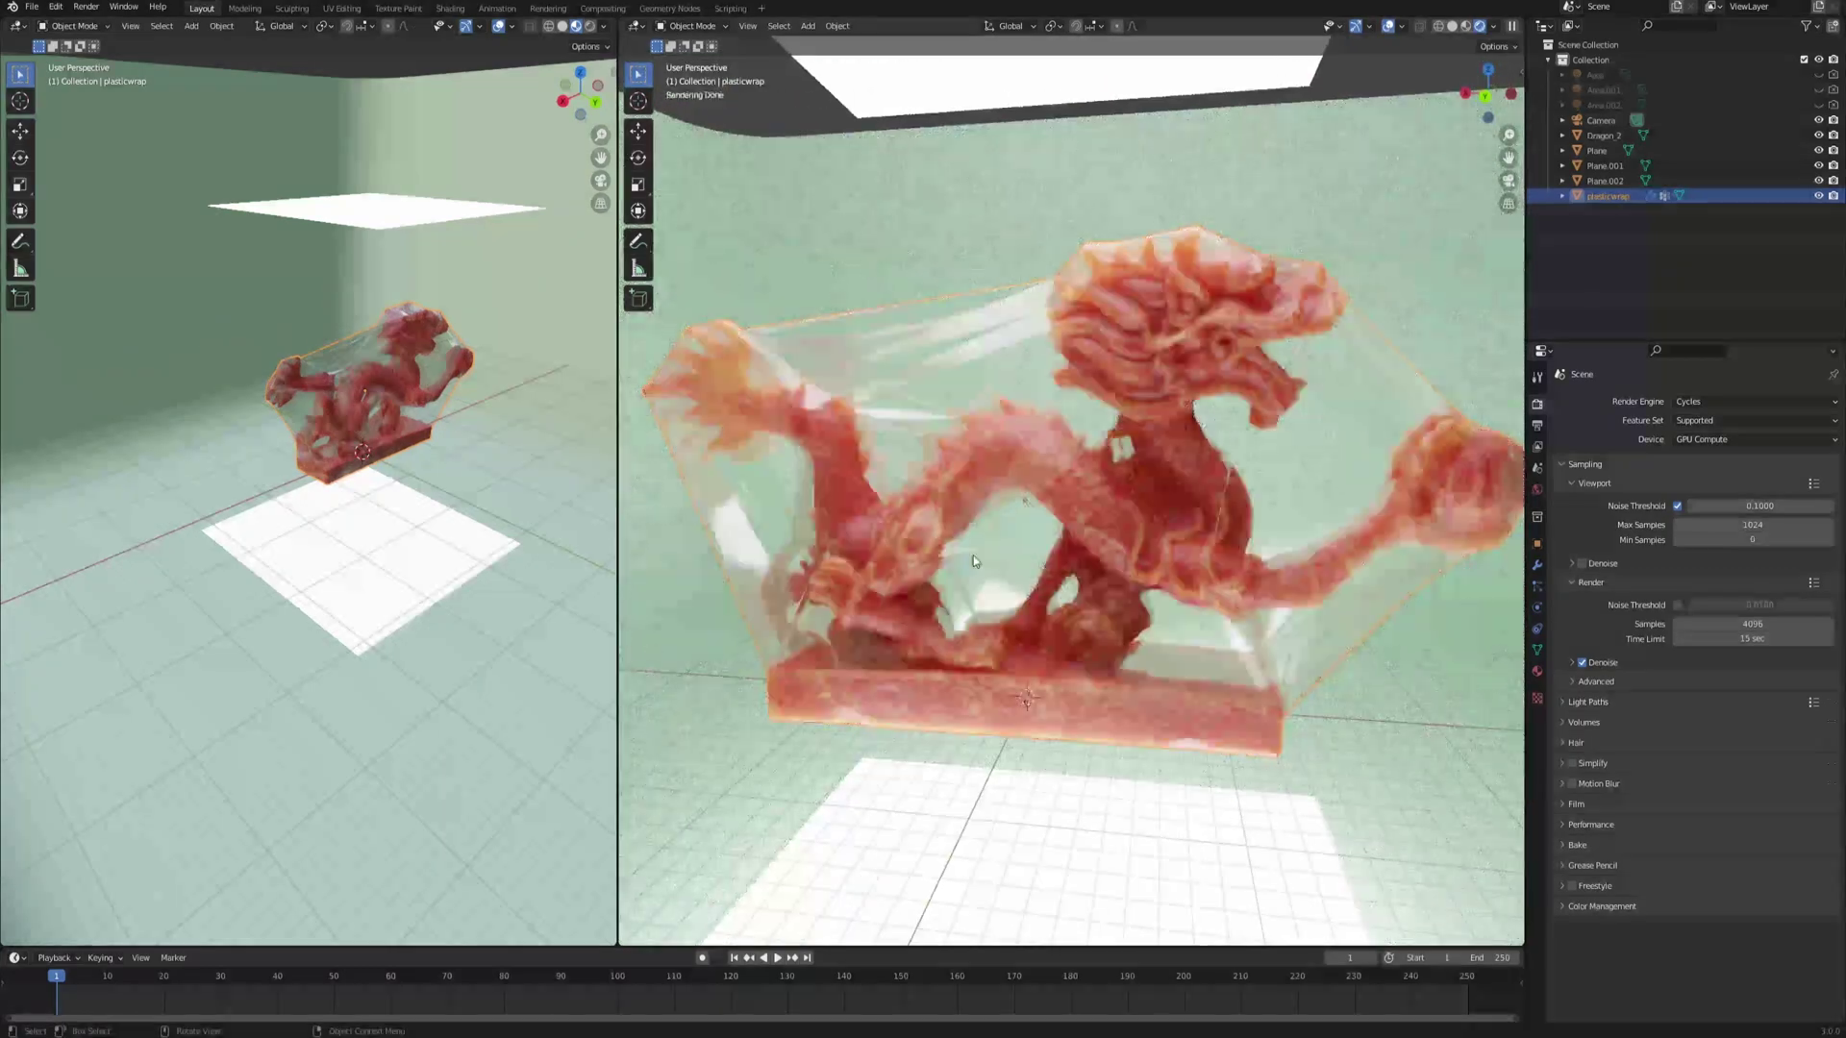
middle_drag(1046, 574, 973, 437)
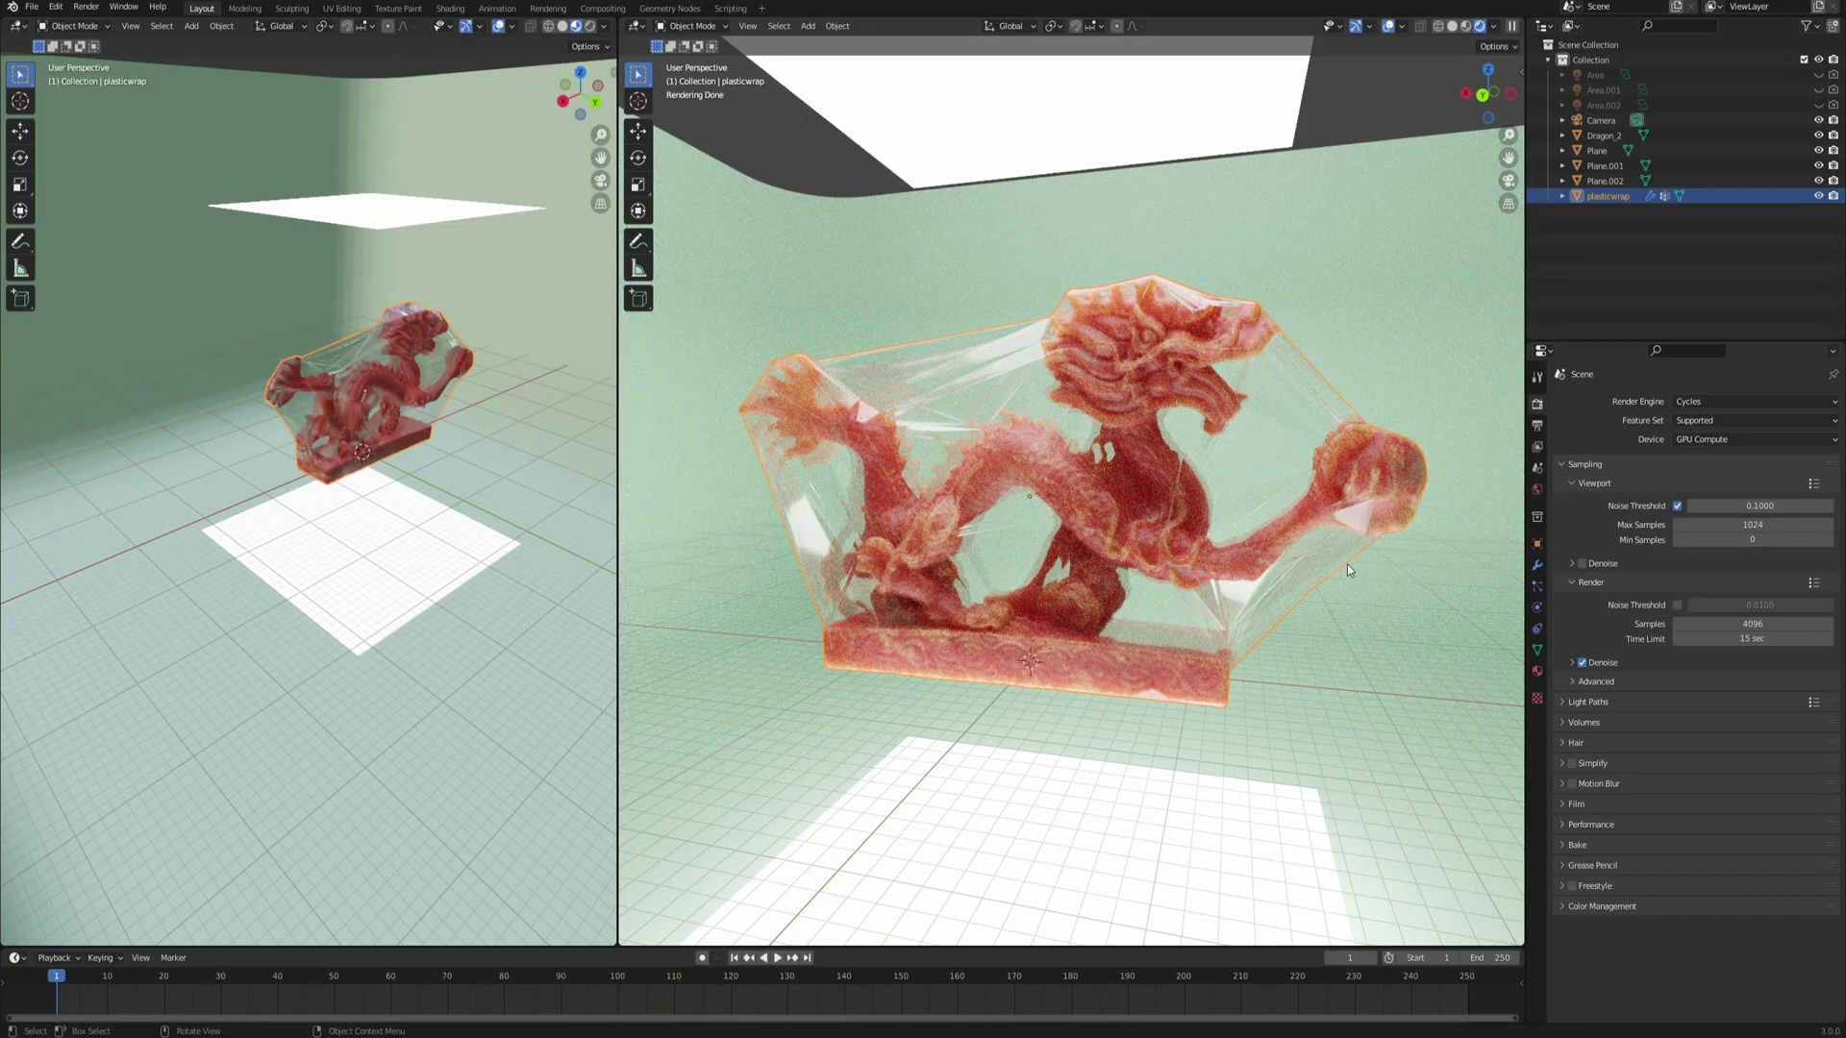
click(19, 24)
click(57, 165)
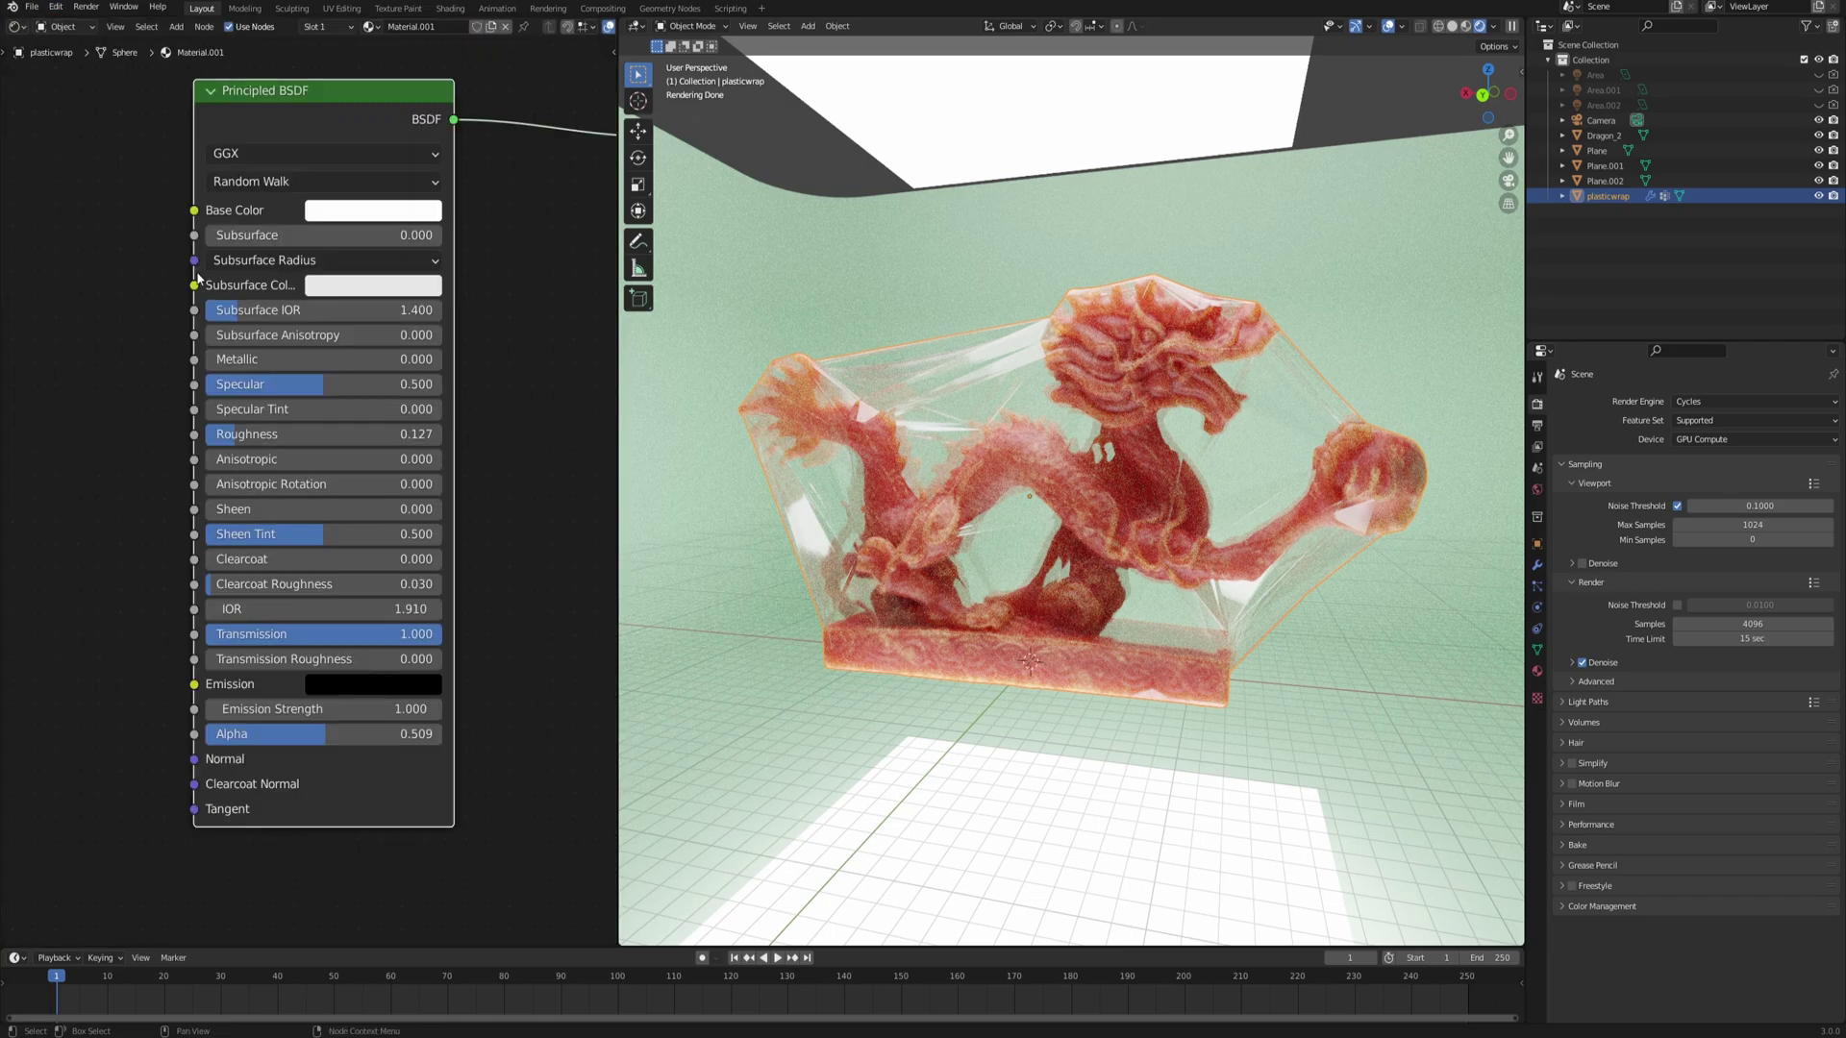
- Move the Principled BSDF node down and away from the Material Output to make room for more nodes
scroll(309, 520, down, 6)
key(g)
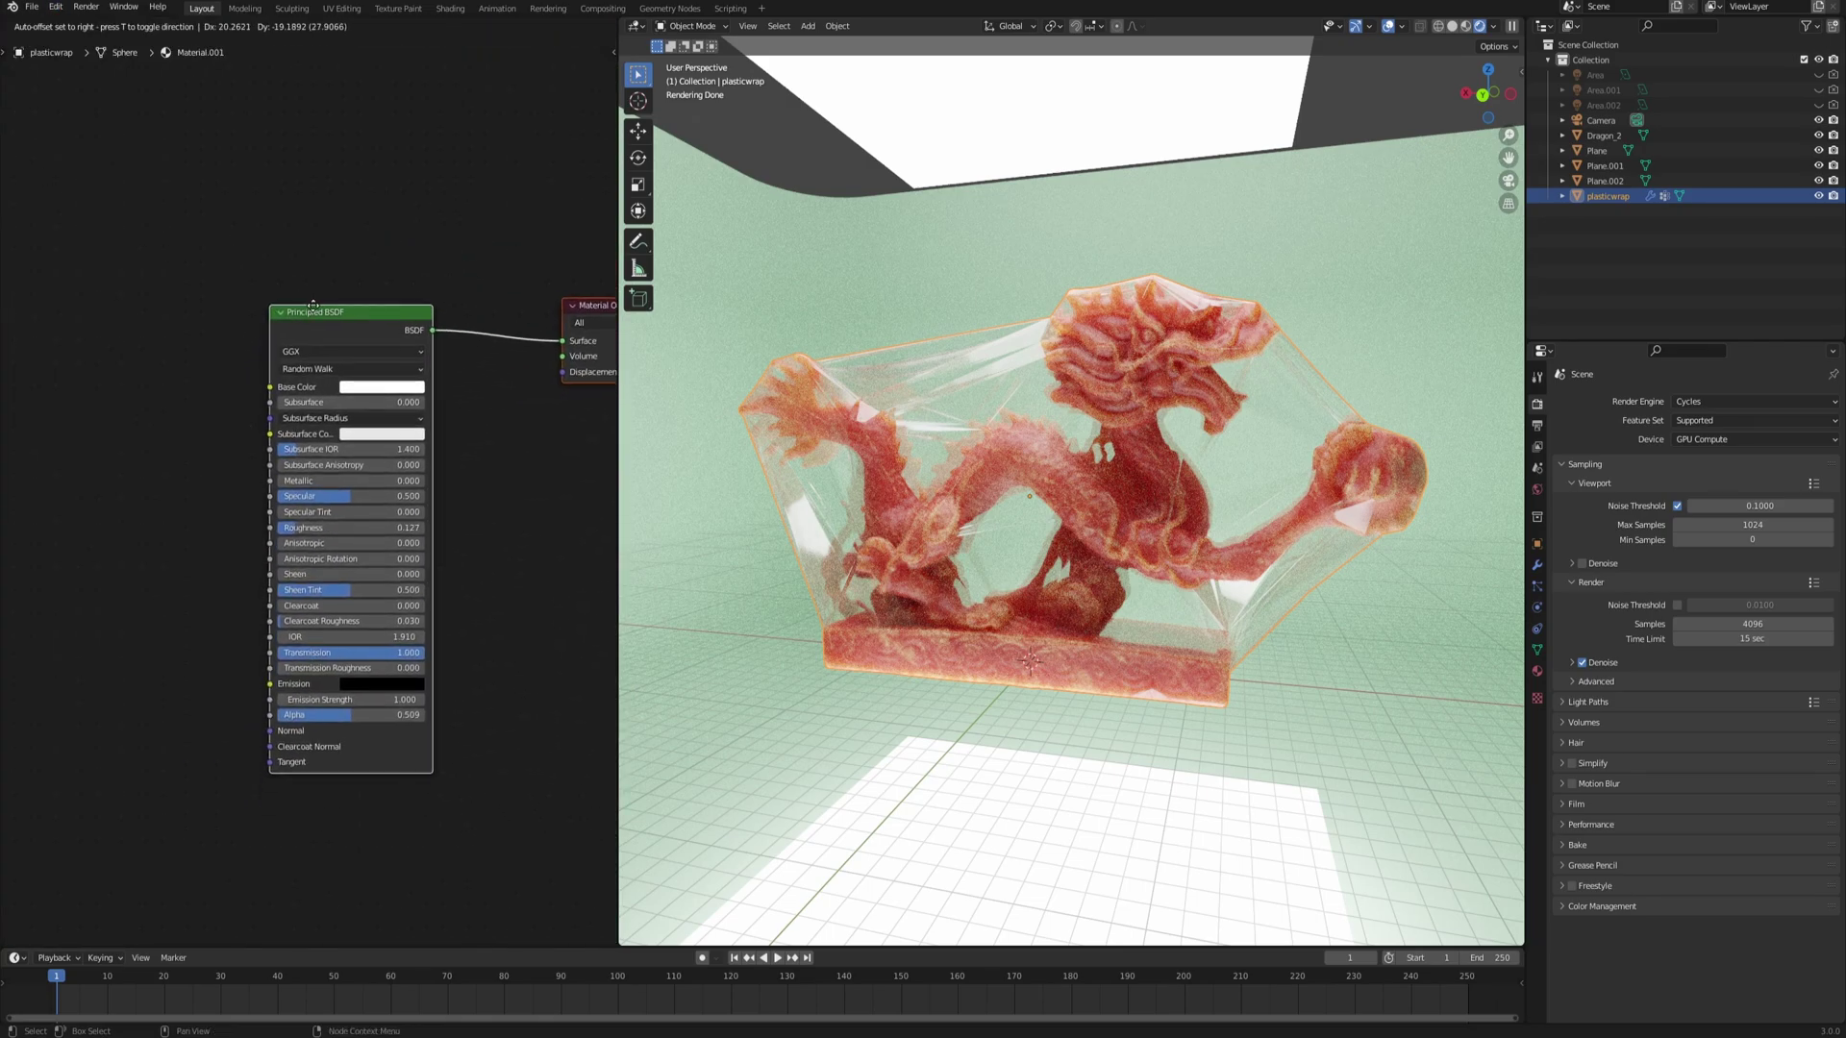
click(511, 447)
click(510, 447)
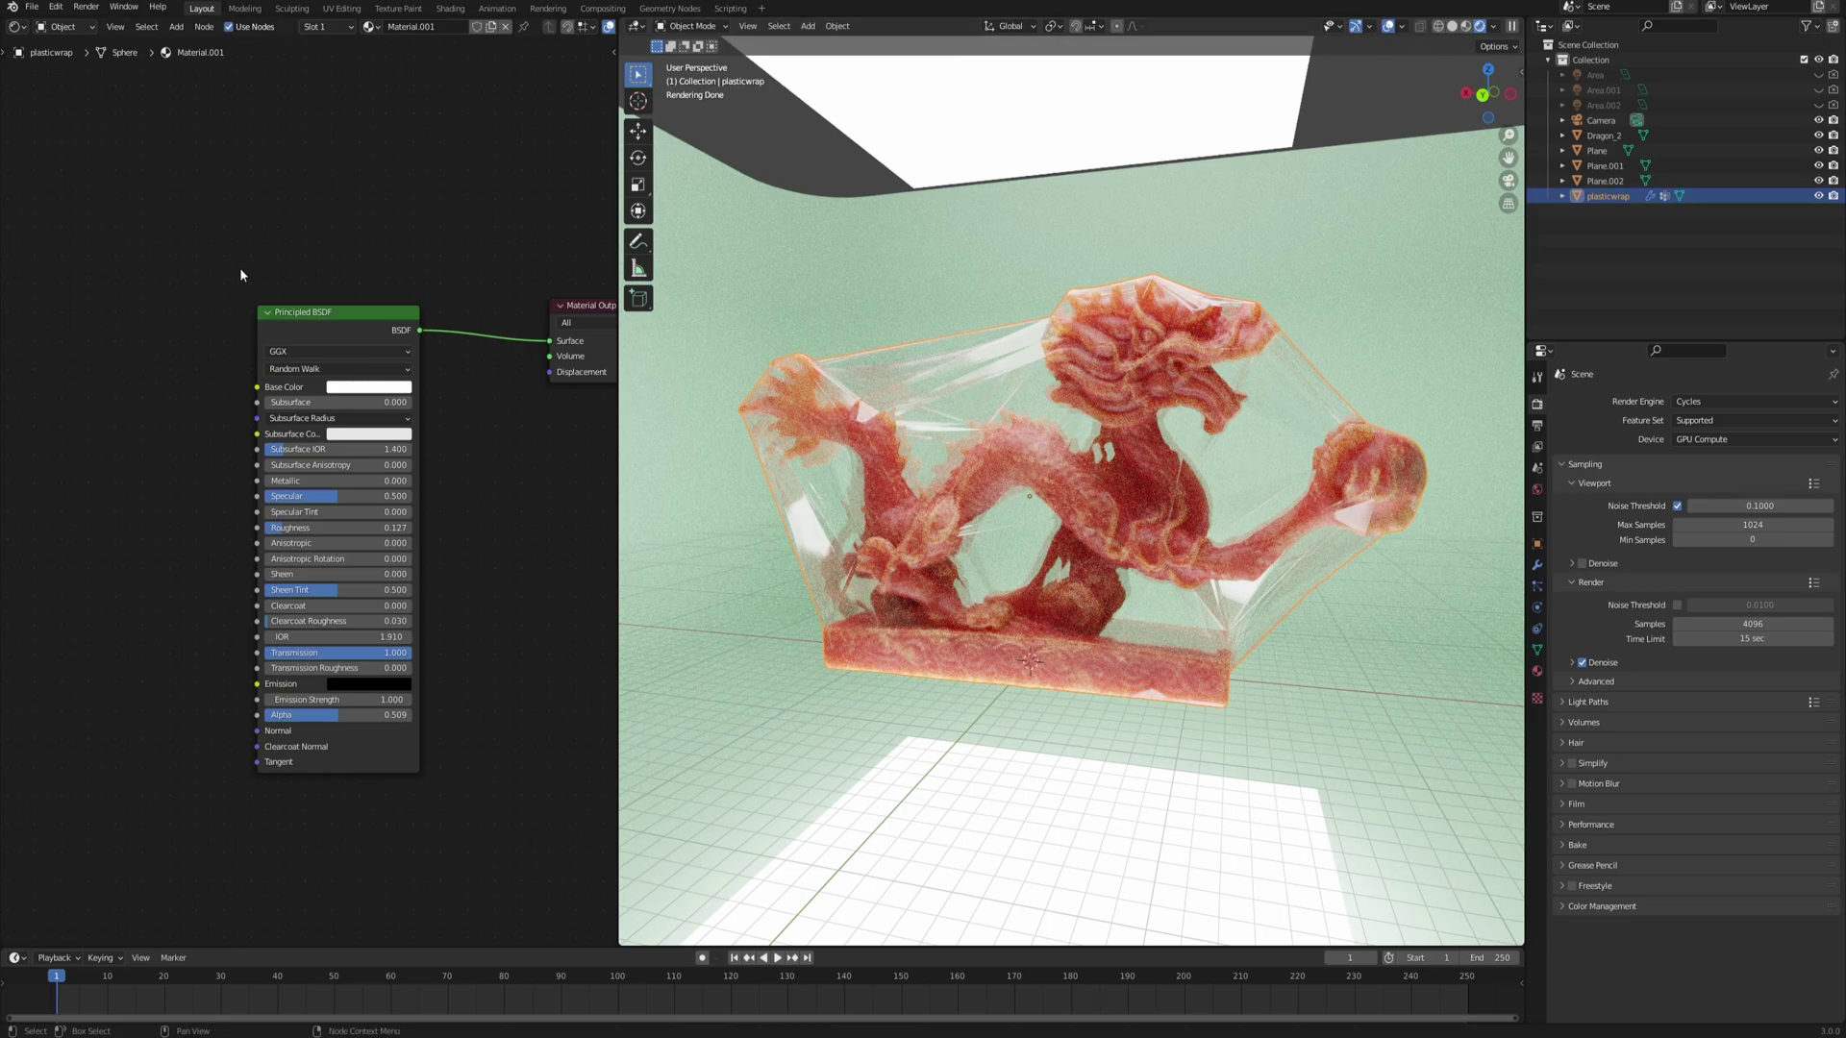
drag(327, 332, 212, 428)
- Add a Translucent BSDF node above the Principled BSDF
key(F3)
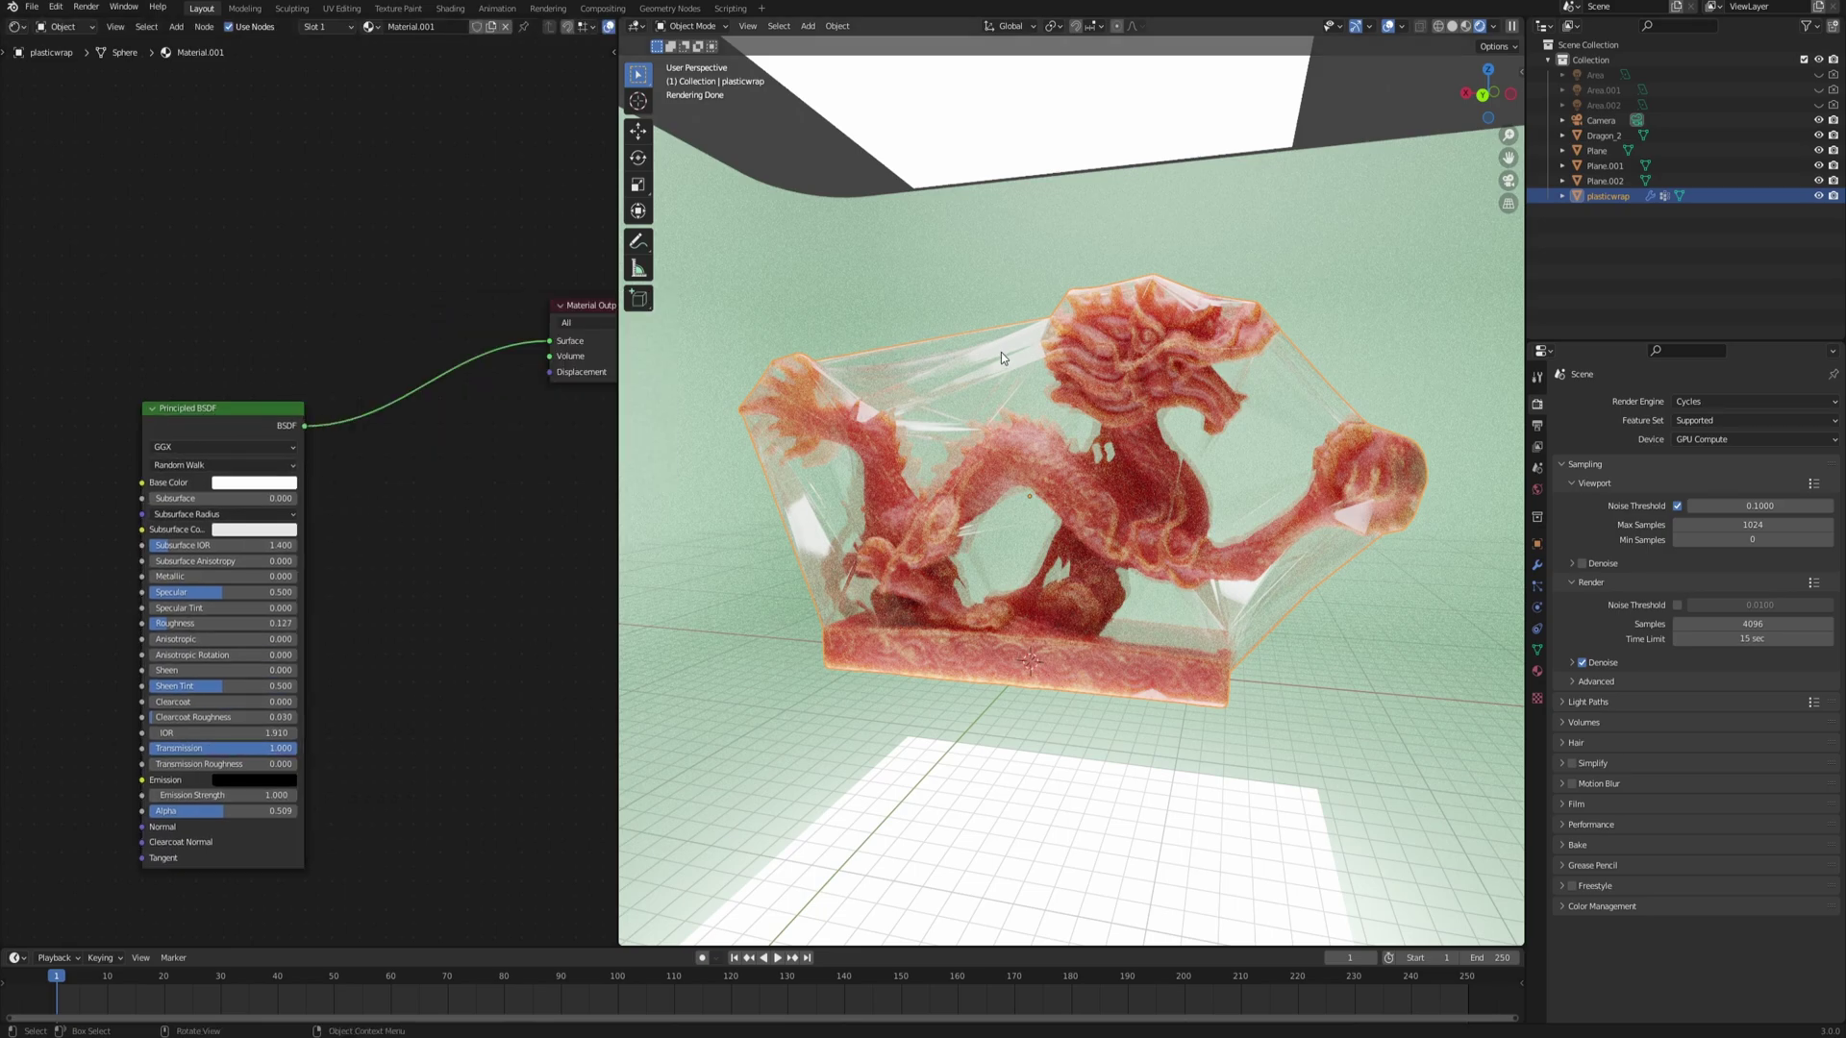
key(F3)
text(trans)
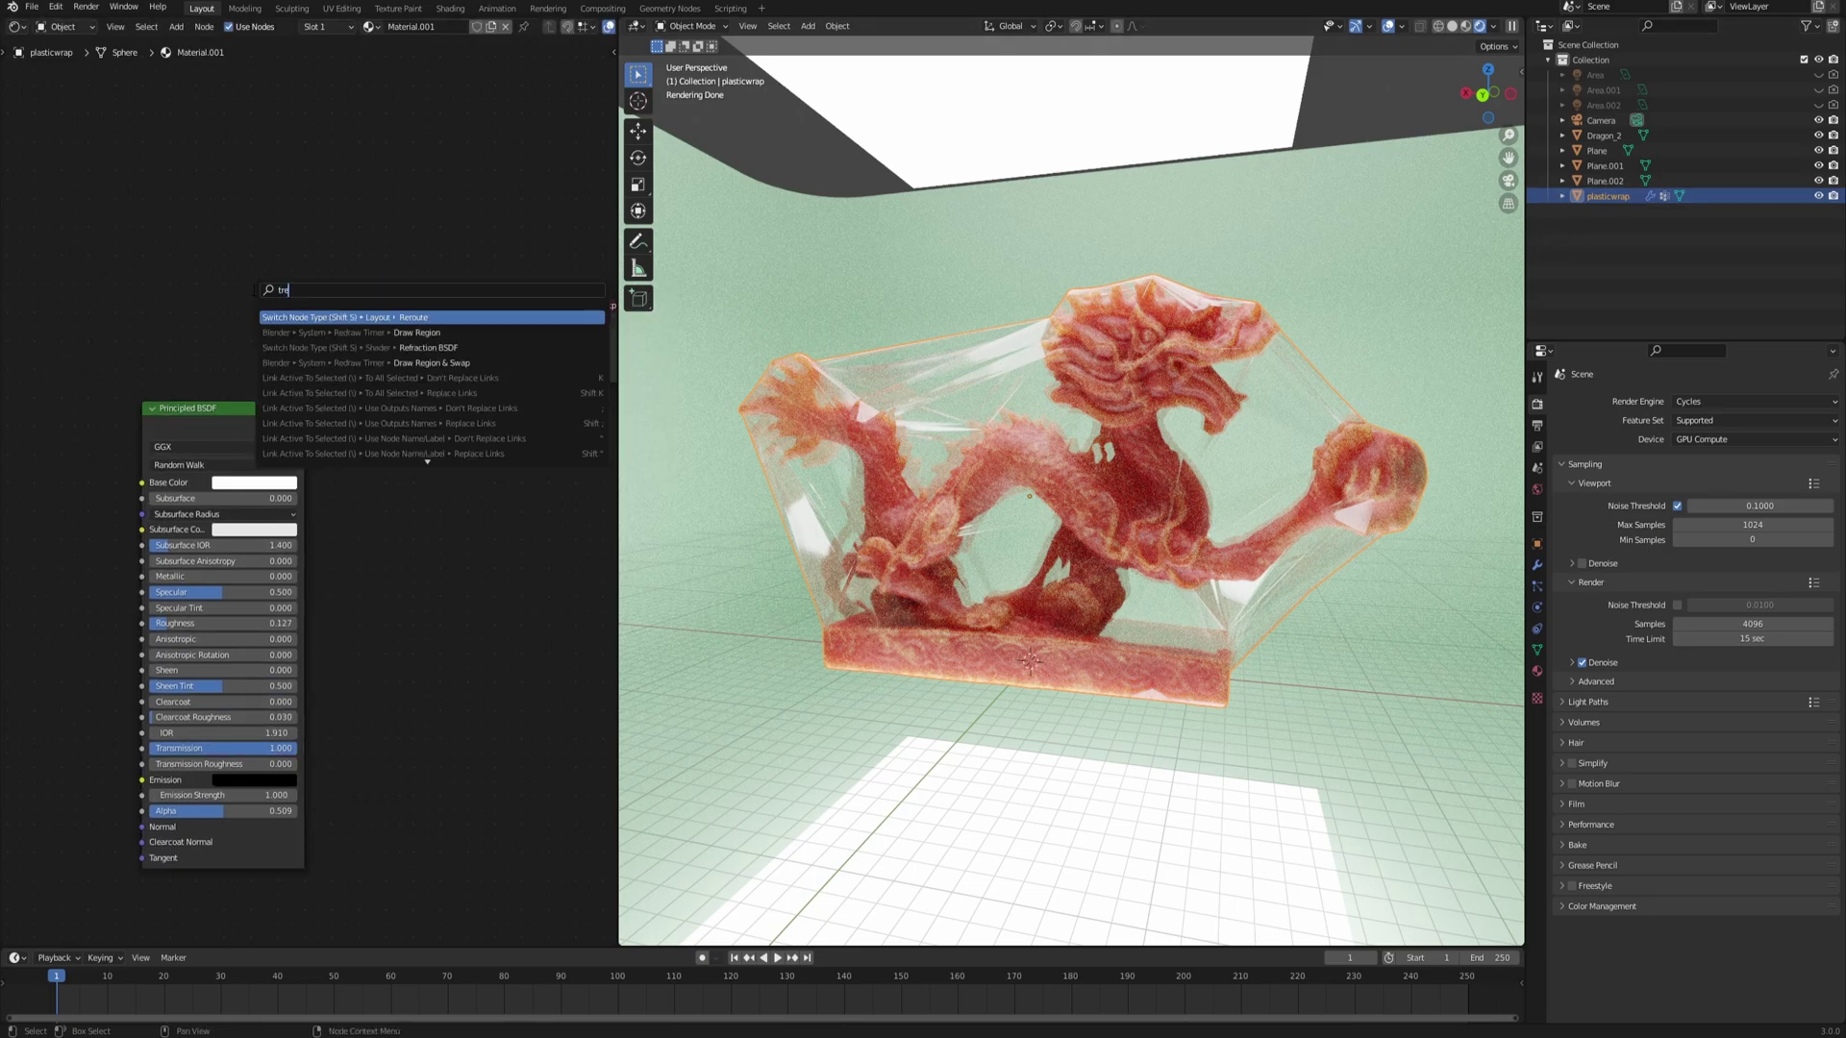
key(Return)
click(160, 276)
- Add a Mix Shader node and link the Principled BSDF to its second Shader input
key(F3)
text(mix)
key(Return)
click(319, 250)
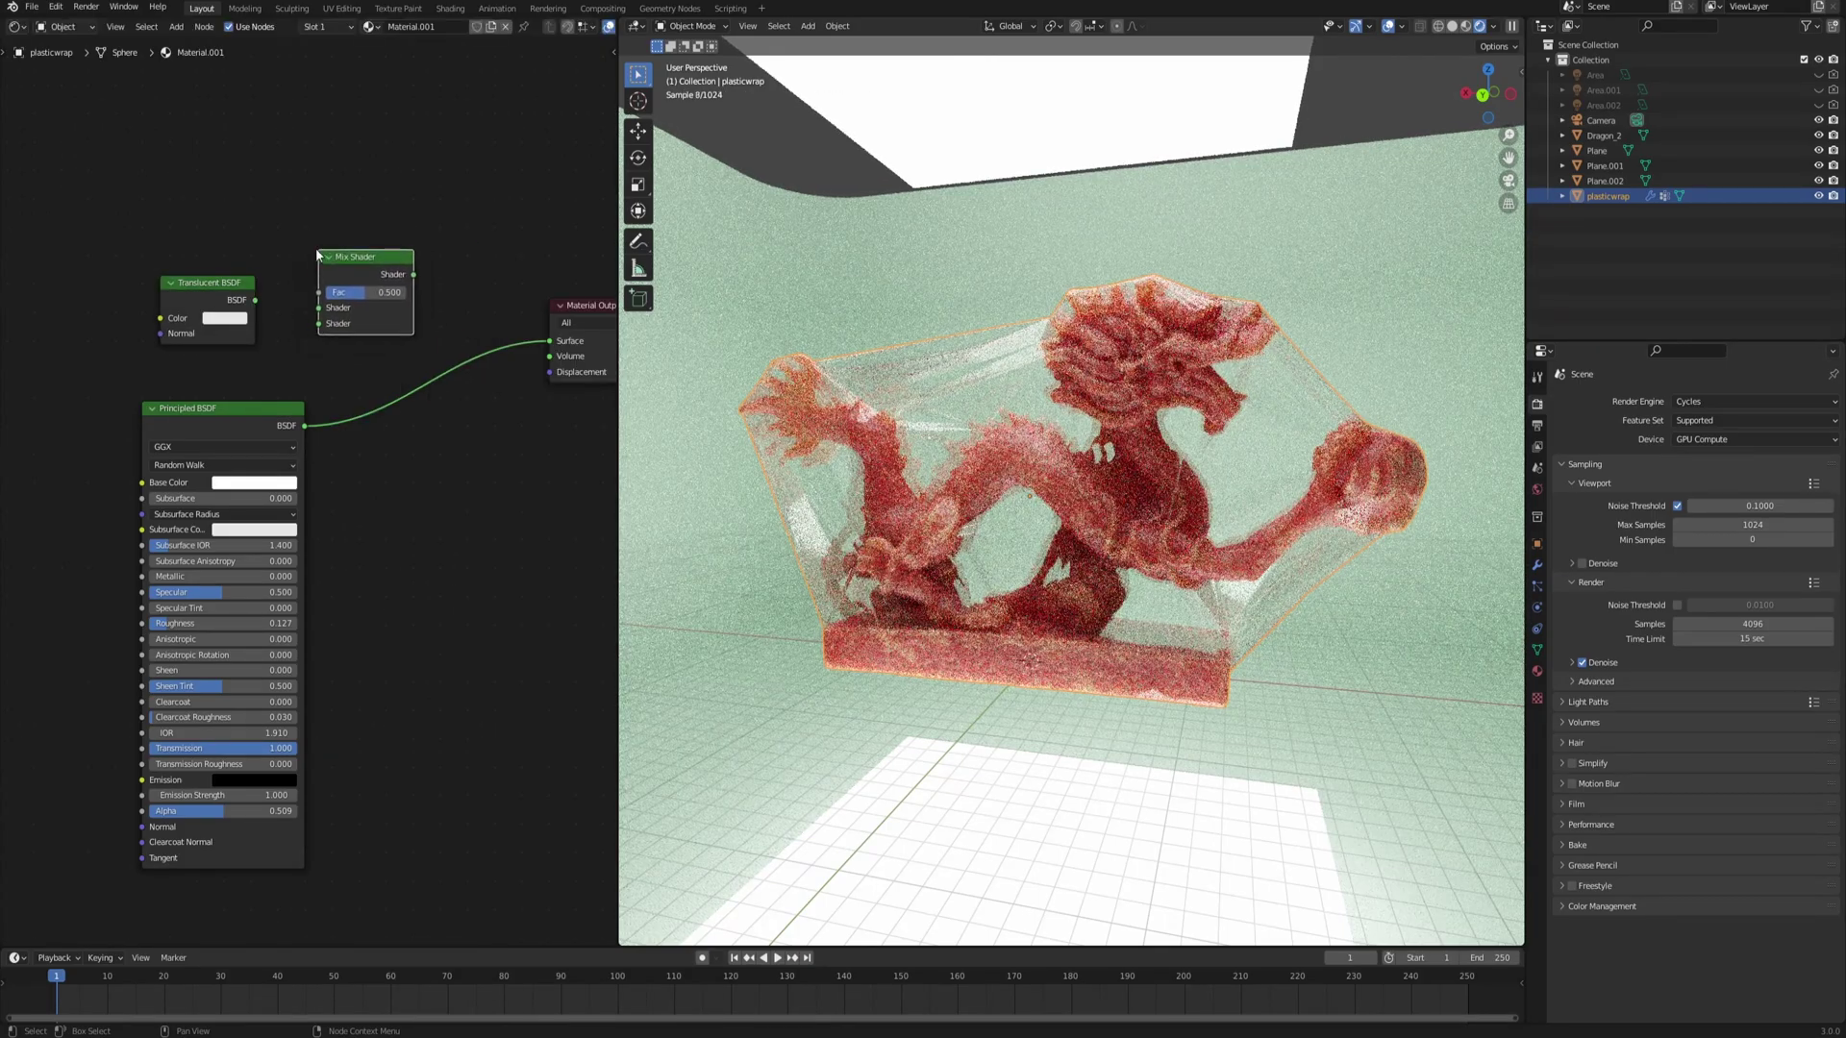
middle_drag(314, 372, 429, 413)
drag(424, 473, 444, 352)
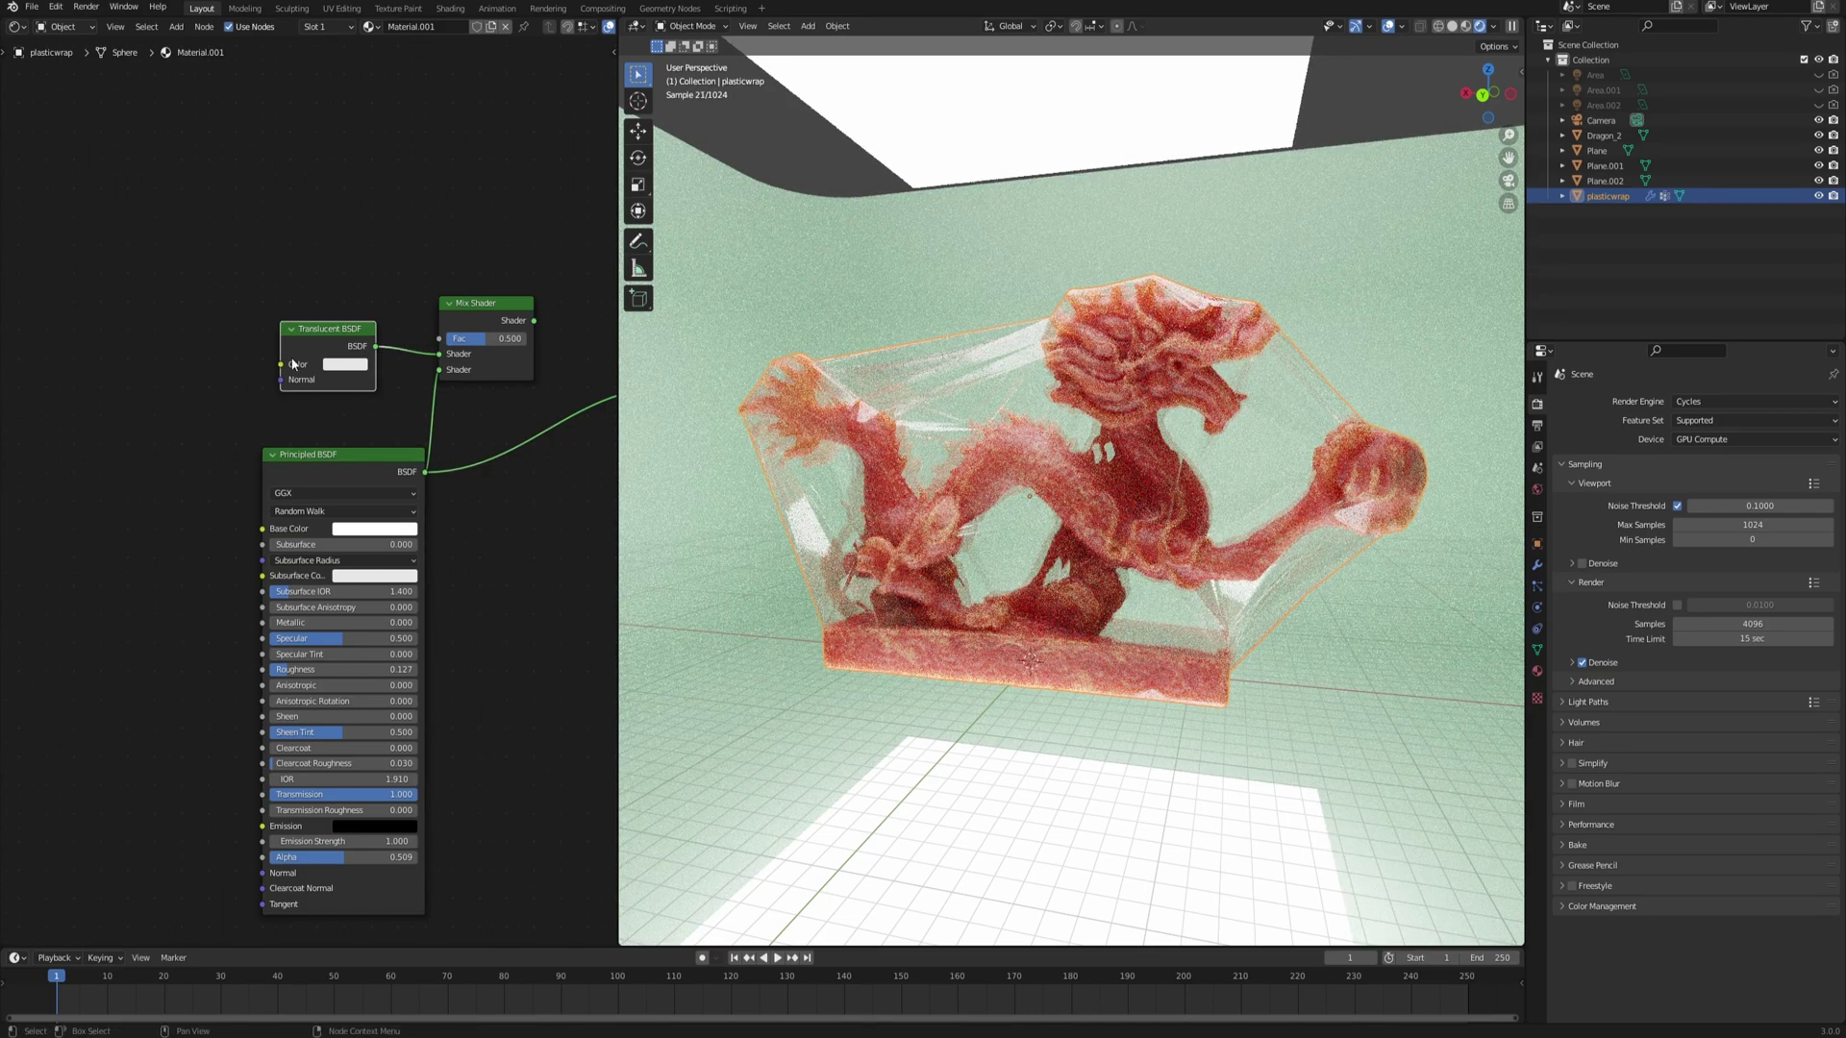
- Replace the Translucent BSDF with a Transparent BSDF linked to the Mix Shader's first Shader input
key(shift+a)
click(312, 328)
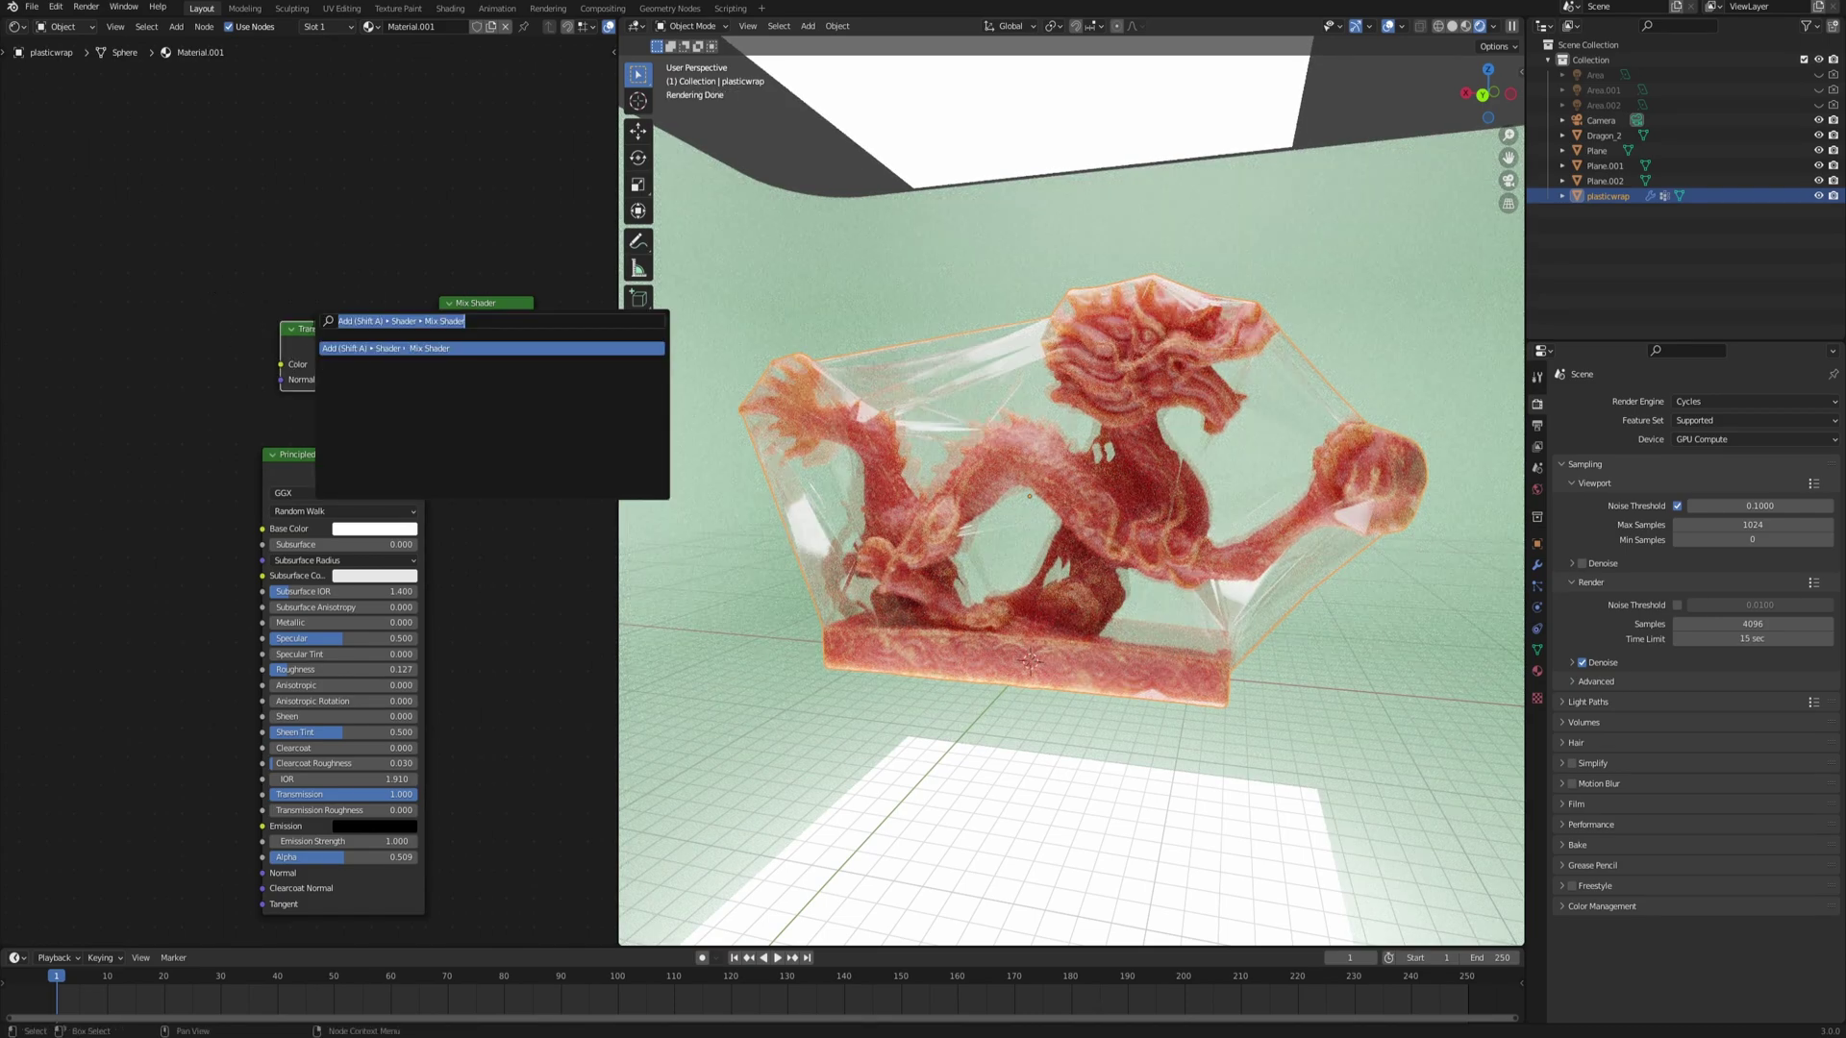
text(transp)
key(Return)
click(297, 273)
click(320, 332)
key(x)
drag(325, 280, 439, 355)
- Add a Fresnel node and a ColorRamp node, with the Fresnel output feeding the ColorRamp's Fac
middle_drag(313, 310, 371, 359)
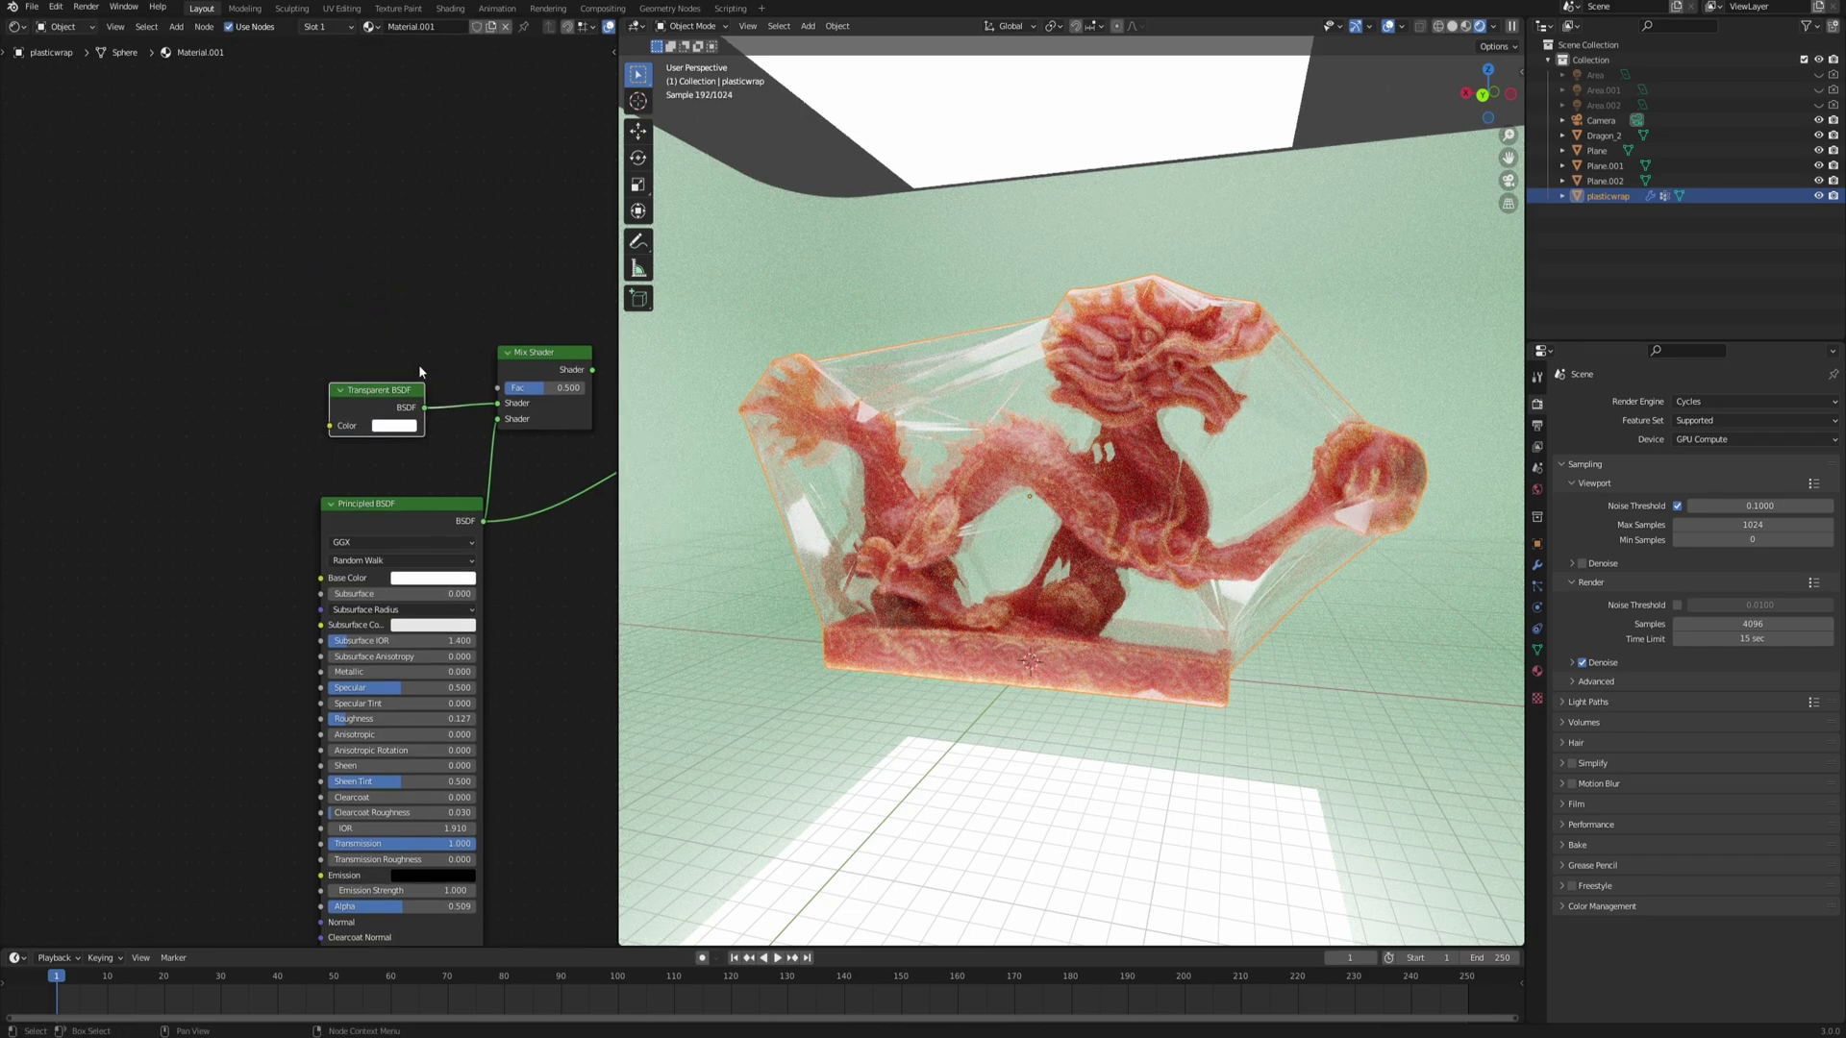
key(F3)
text(fres)
key(Return)
click(100, 240)
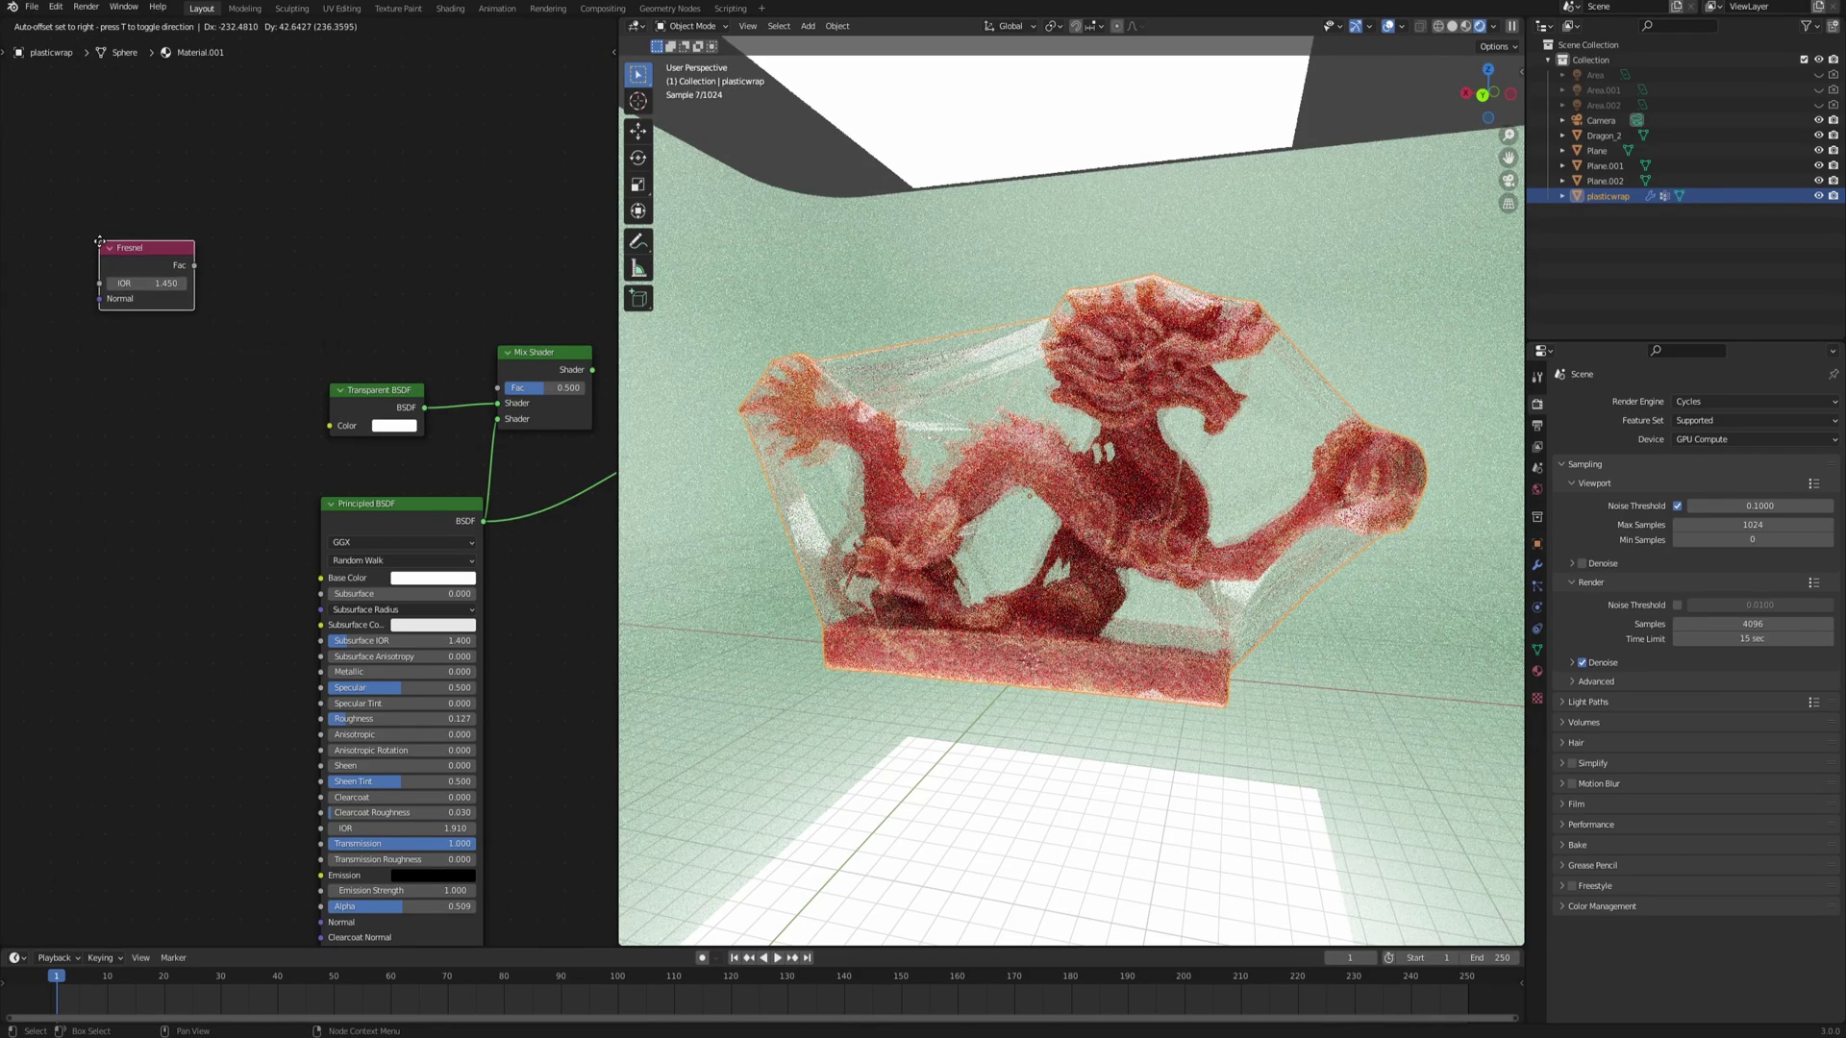
key(shift+a)
text(color)
key(Return)
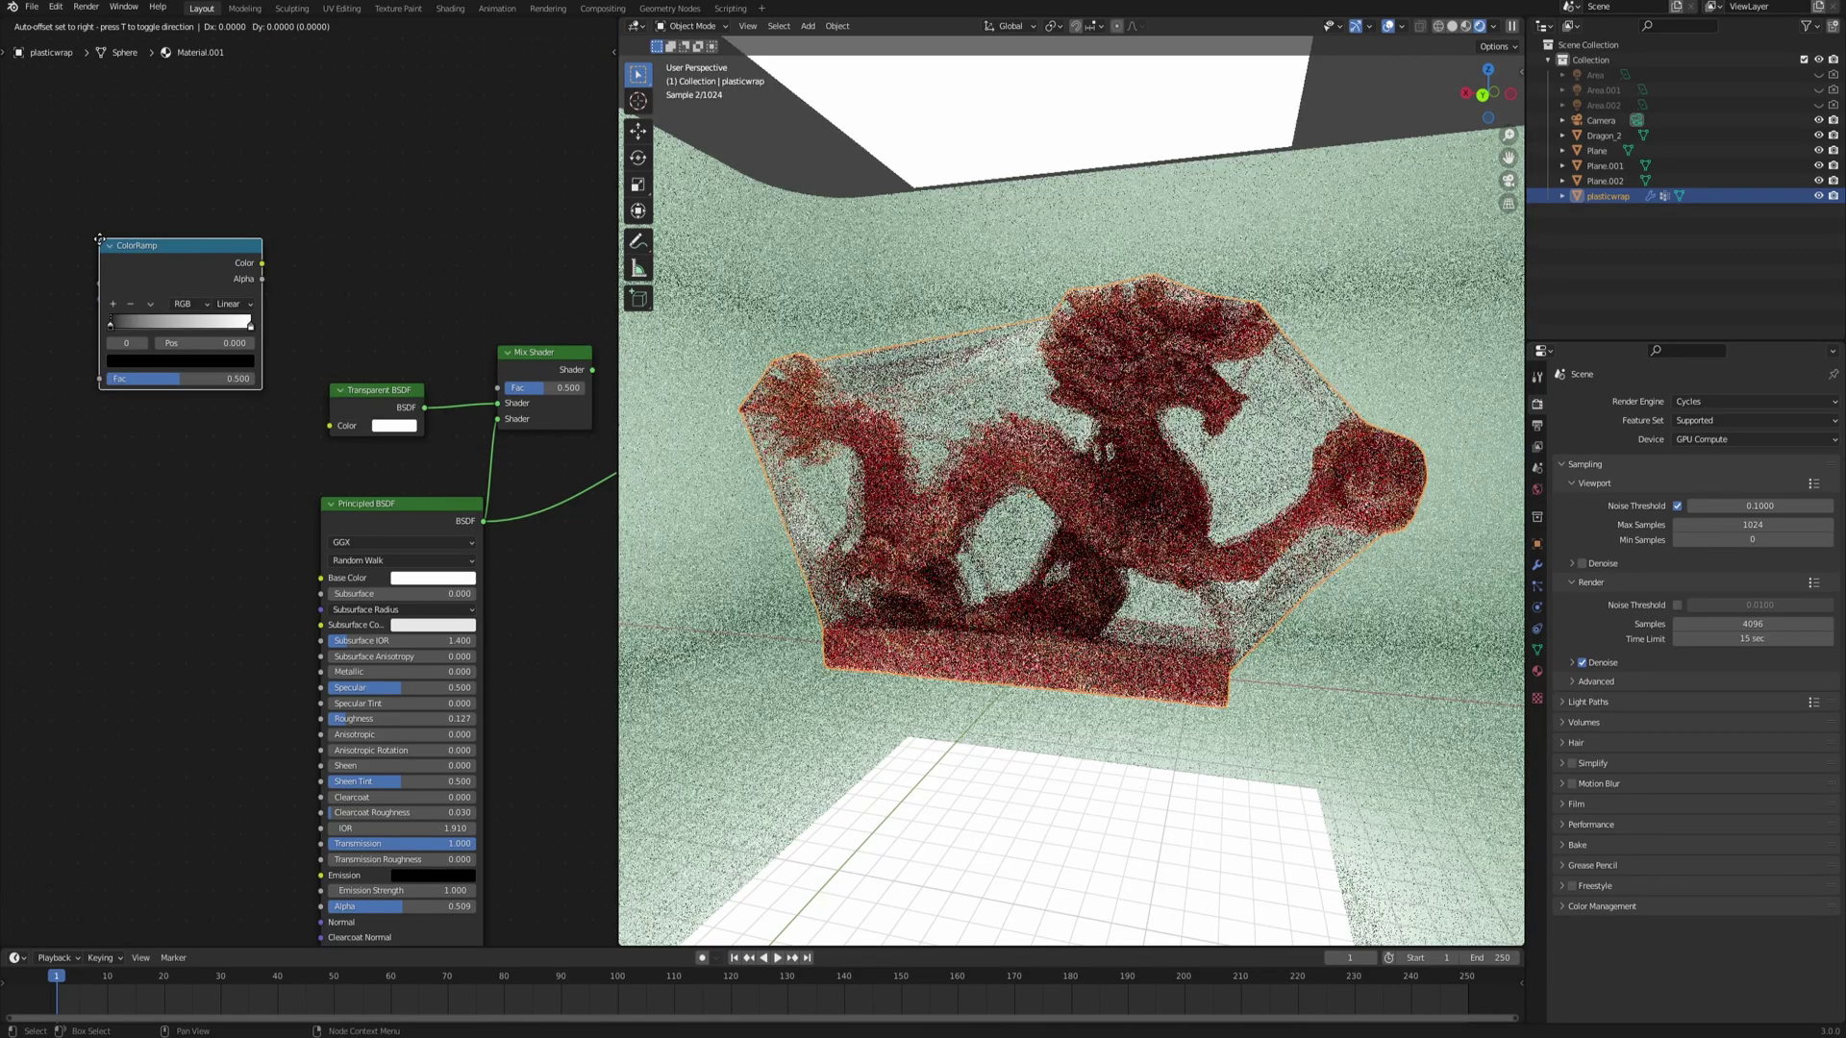
click(312, 266)
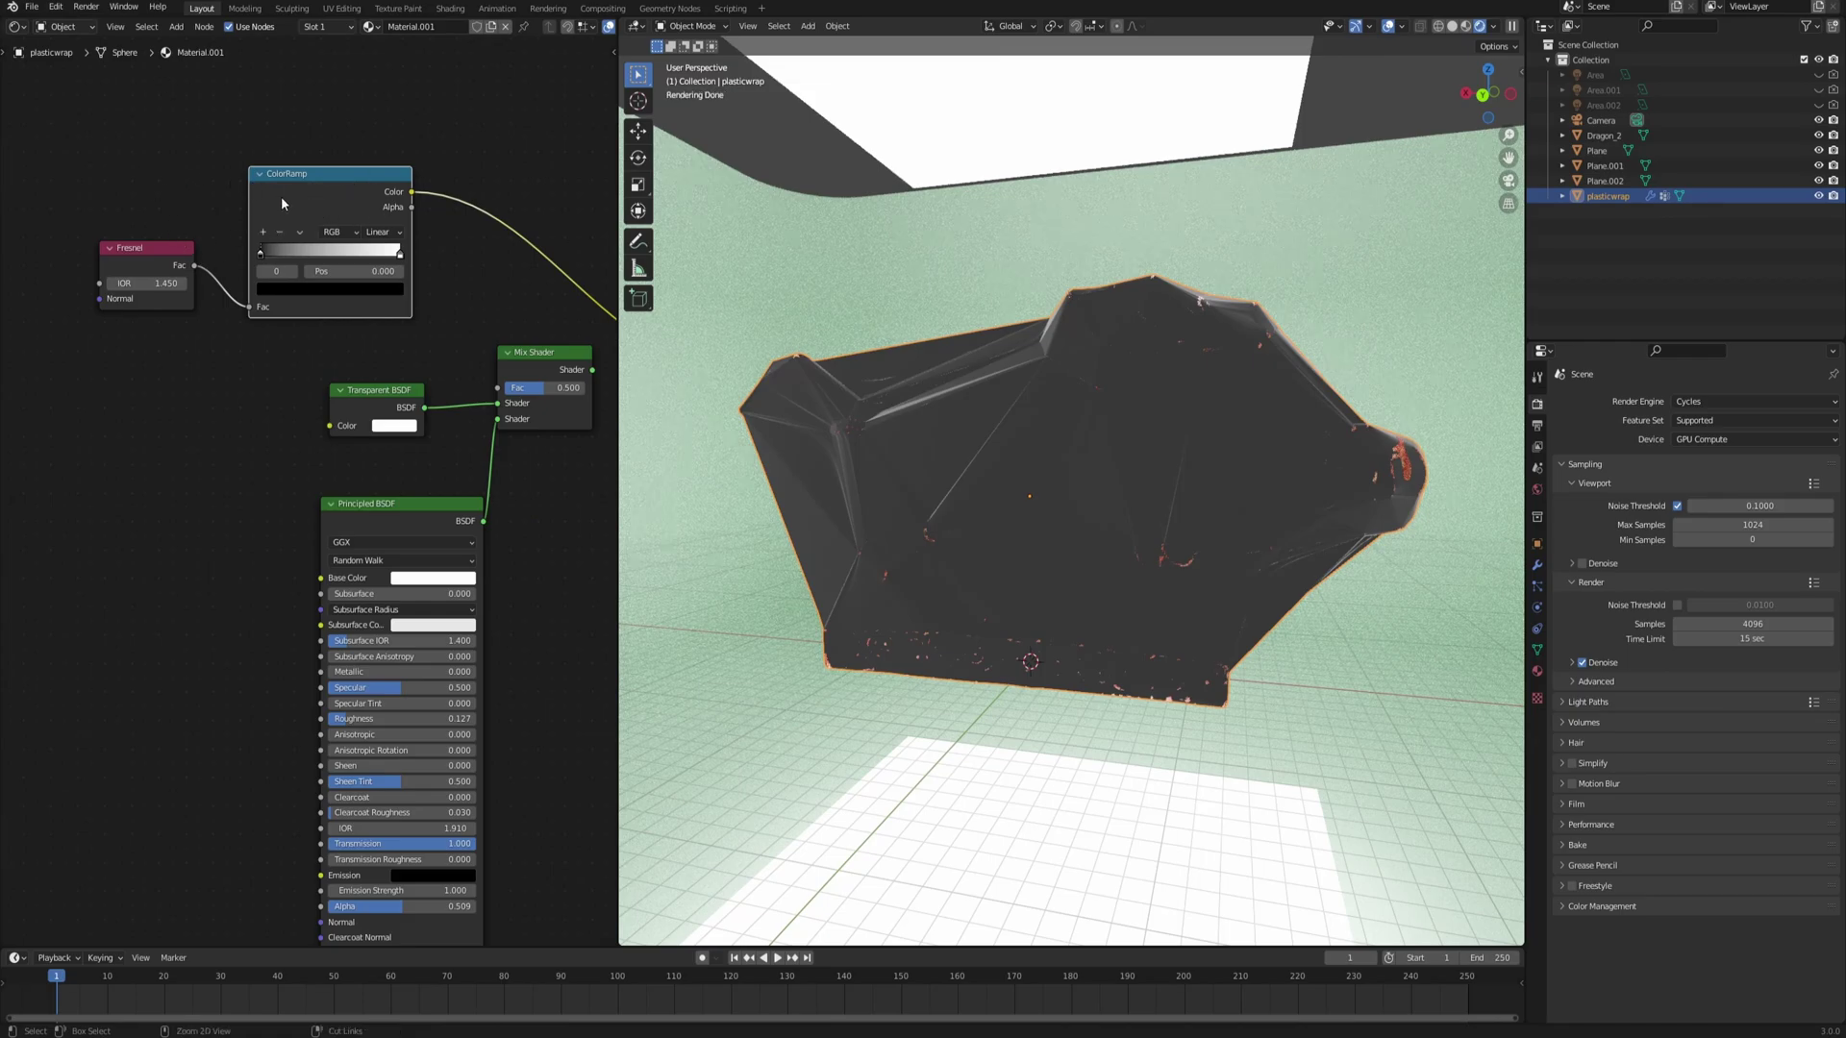
- Preview the ColorRamp output directly on the plastic wrap surface
ctrl+shift+click(339, 194)
mouse_move(151, 286)
mouse_down()
mouse_move(123, 287)
mouse_move(144, 287)
mouse_up()
key(ctrl+z)
- Link the ColorRamp's Color to the Mix Shader's Fac and connect the Mix Shader to the Material Output's Surface
middle_drag(304, 363, 175, 348)
drag(283, 177, 370, 372)
middle_drag(402, 314, 304, 311)
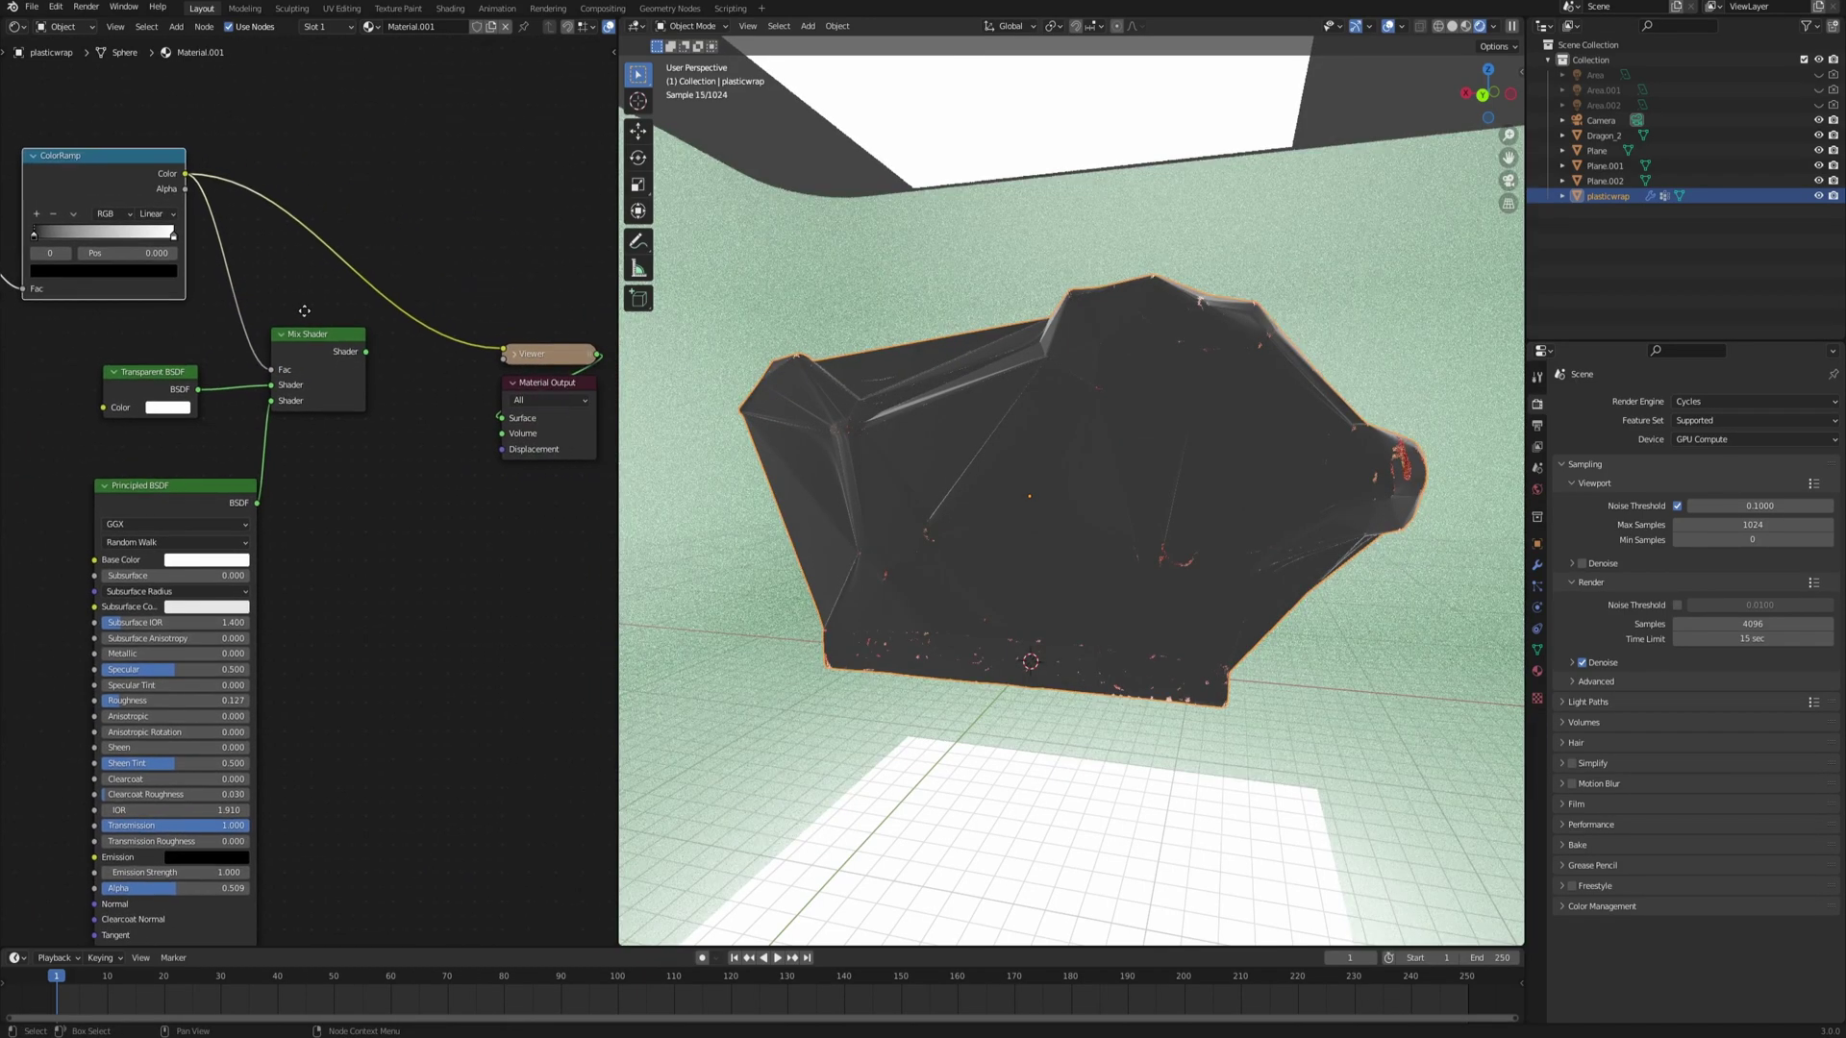
ctrl+shift+click(332, 345)
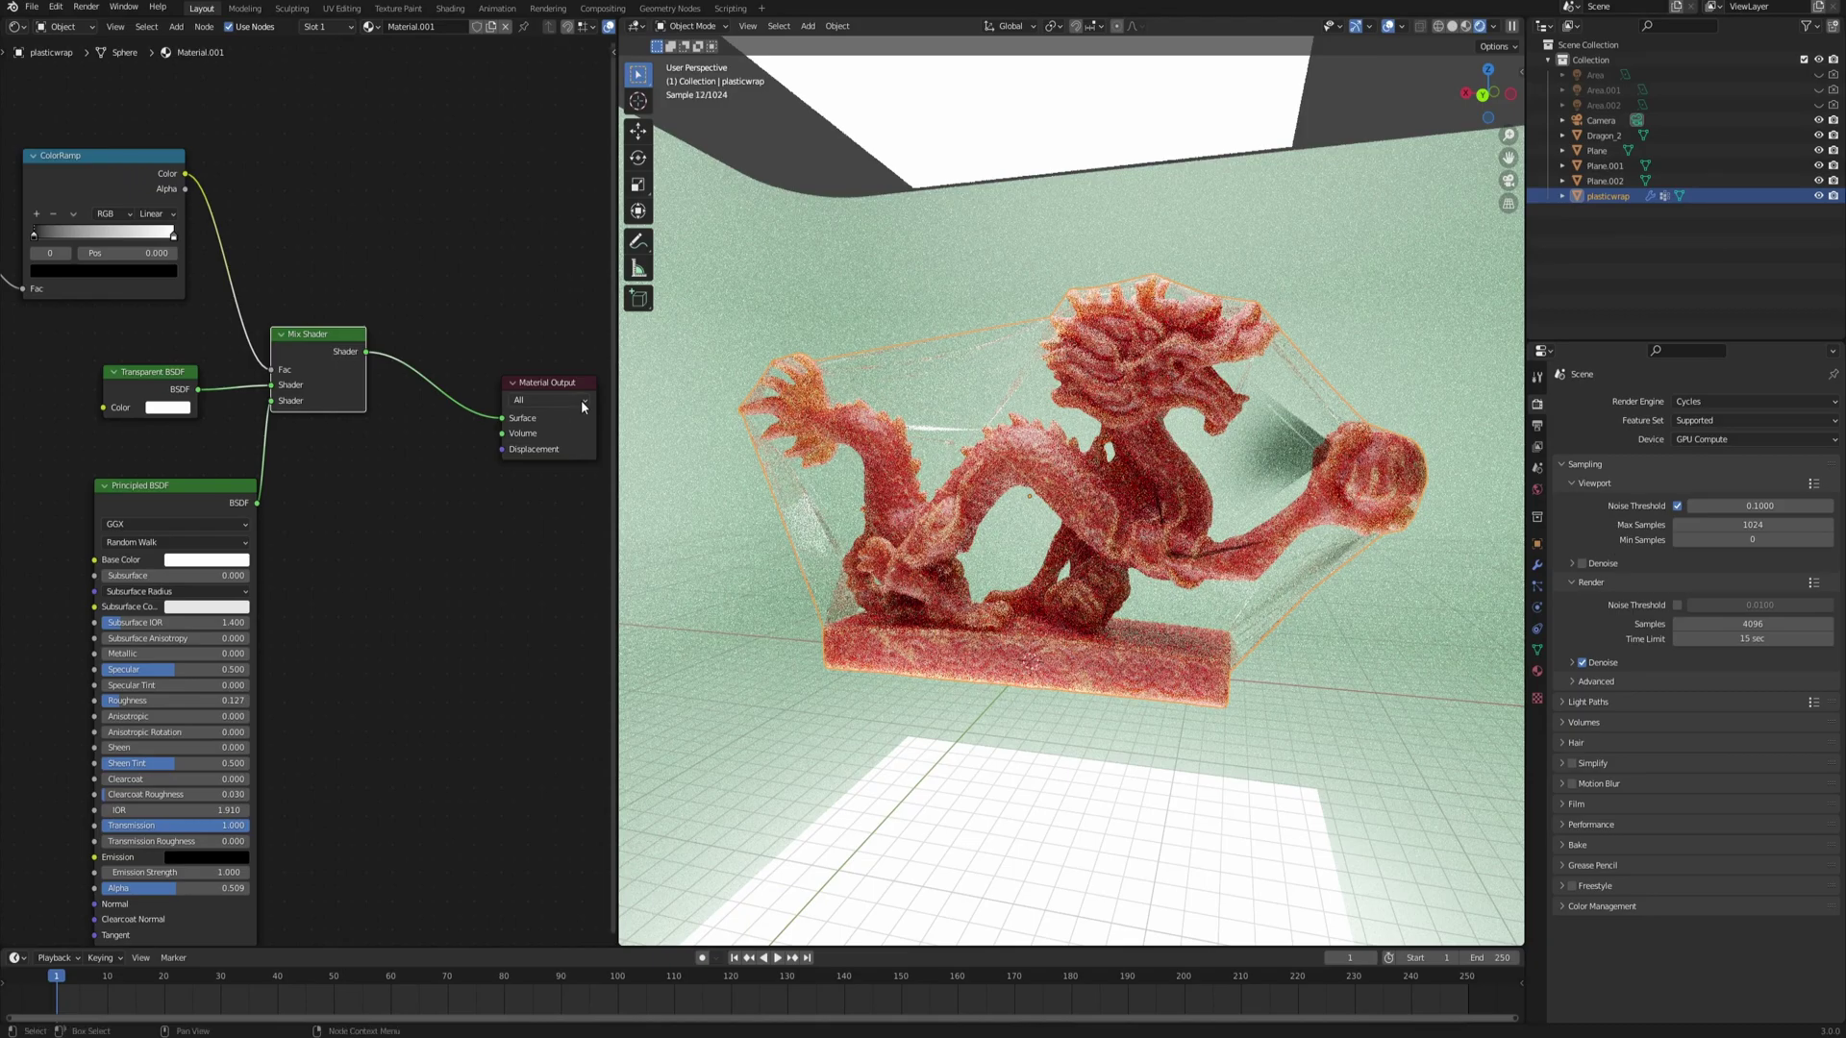
- Move the ColorRamp's black stop to position 0.436 while judging the wrap through the camera
key(KP_0)
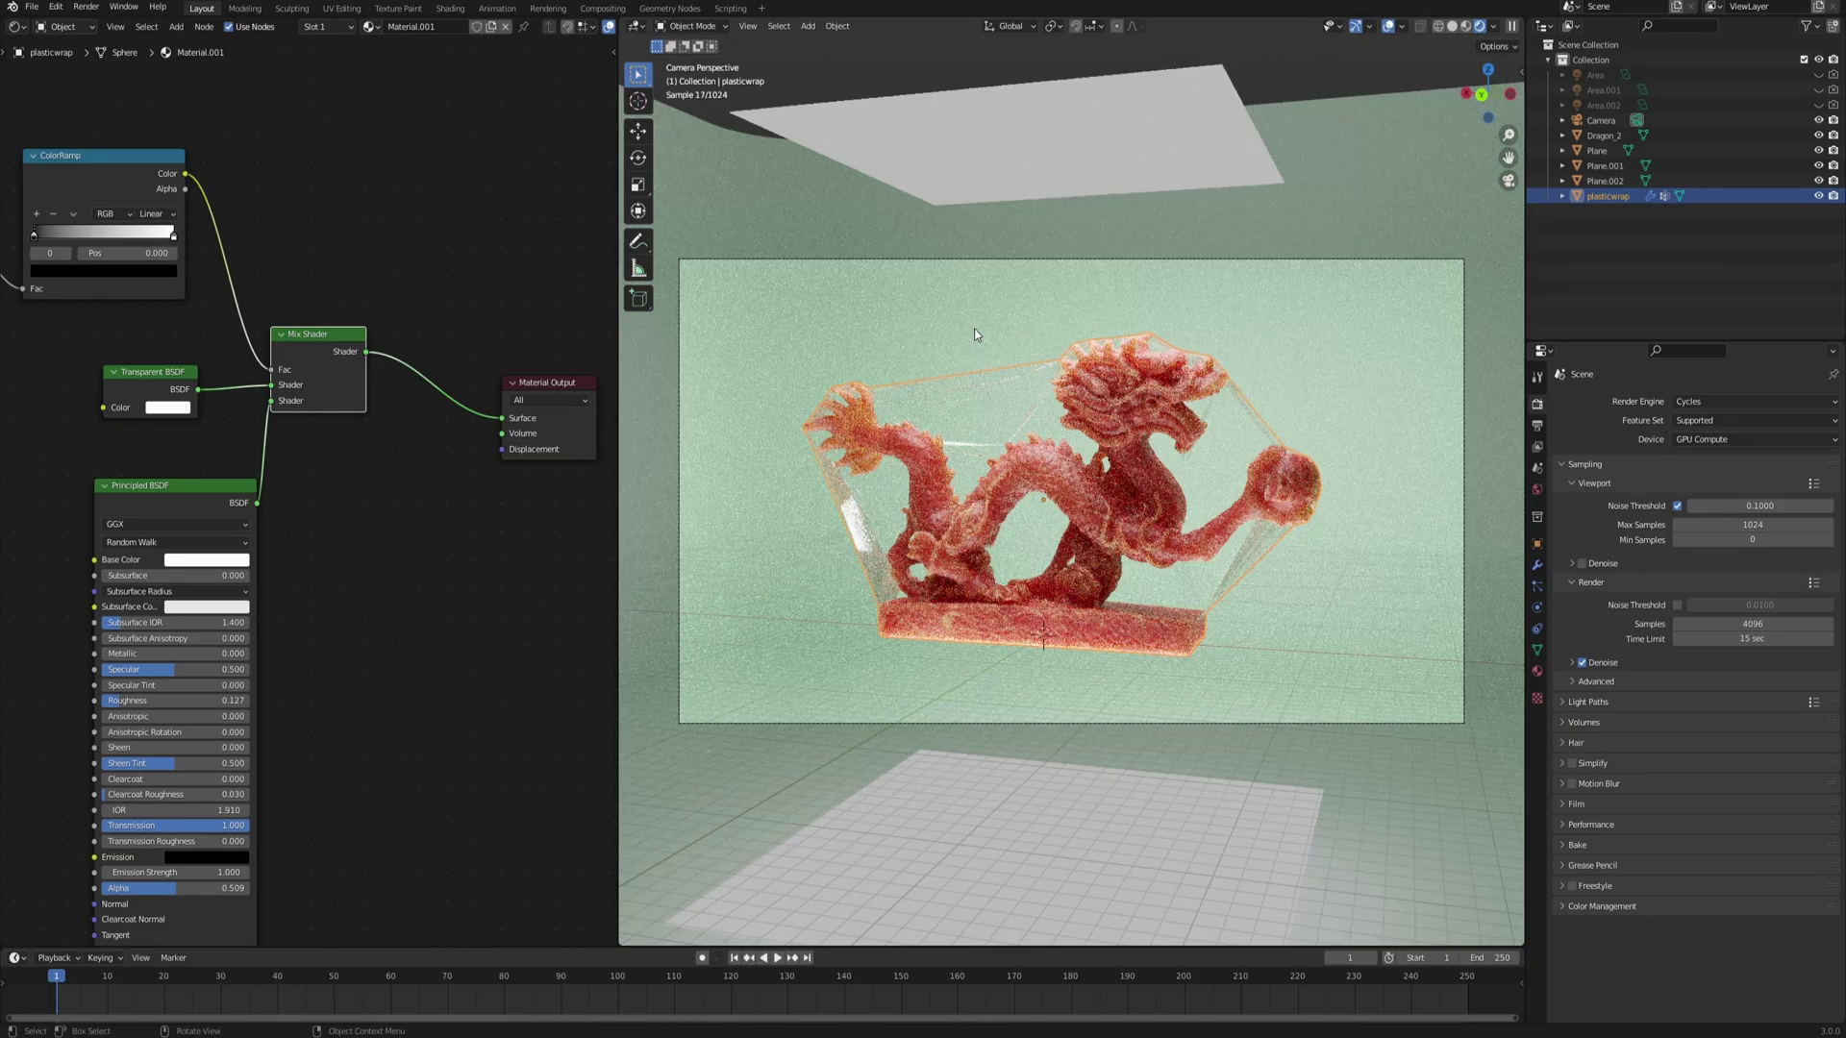
key(KP_0)
middle_drag(943, 407, 1003, 442)
key(KP_0)
middle_drag(69, 128, 240, 178)
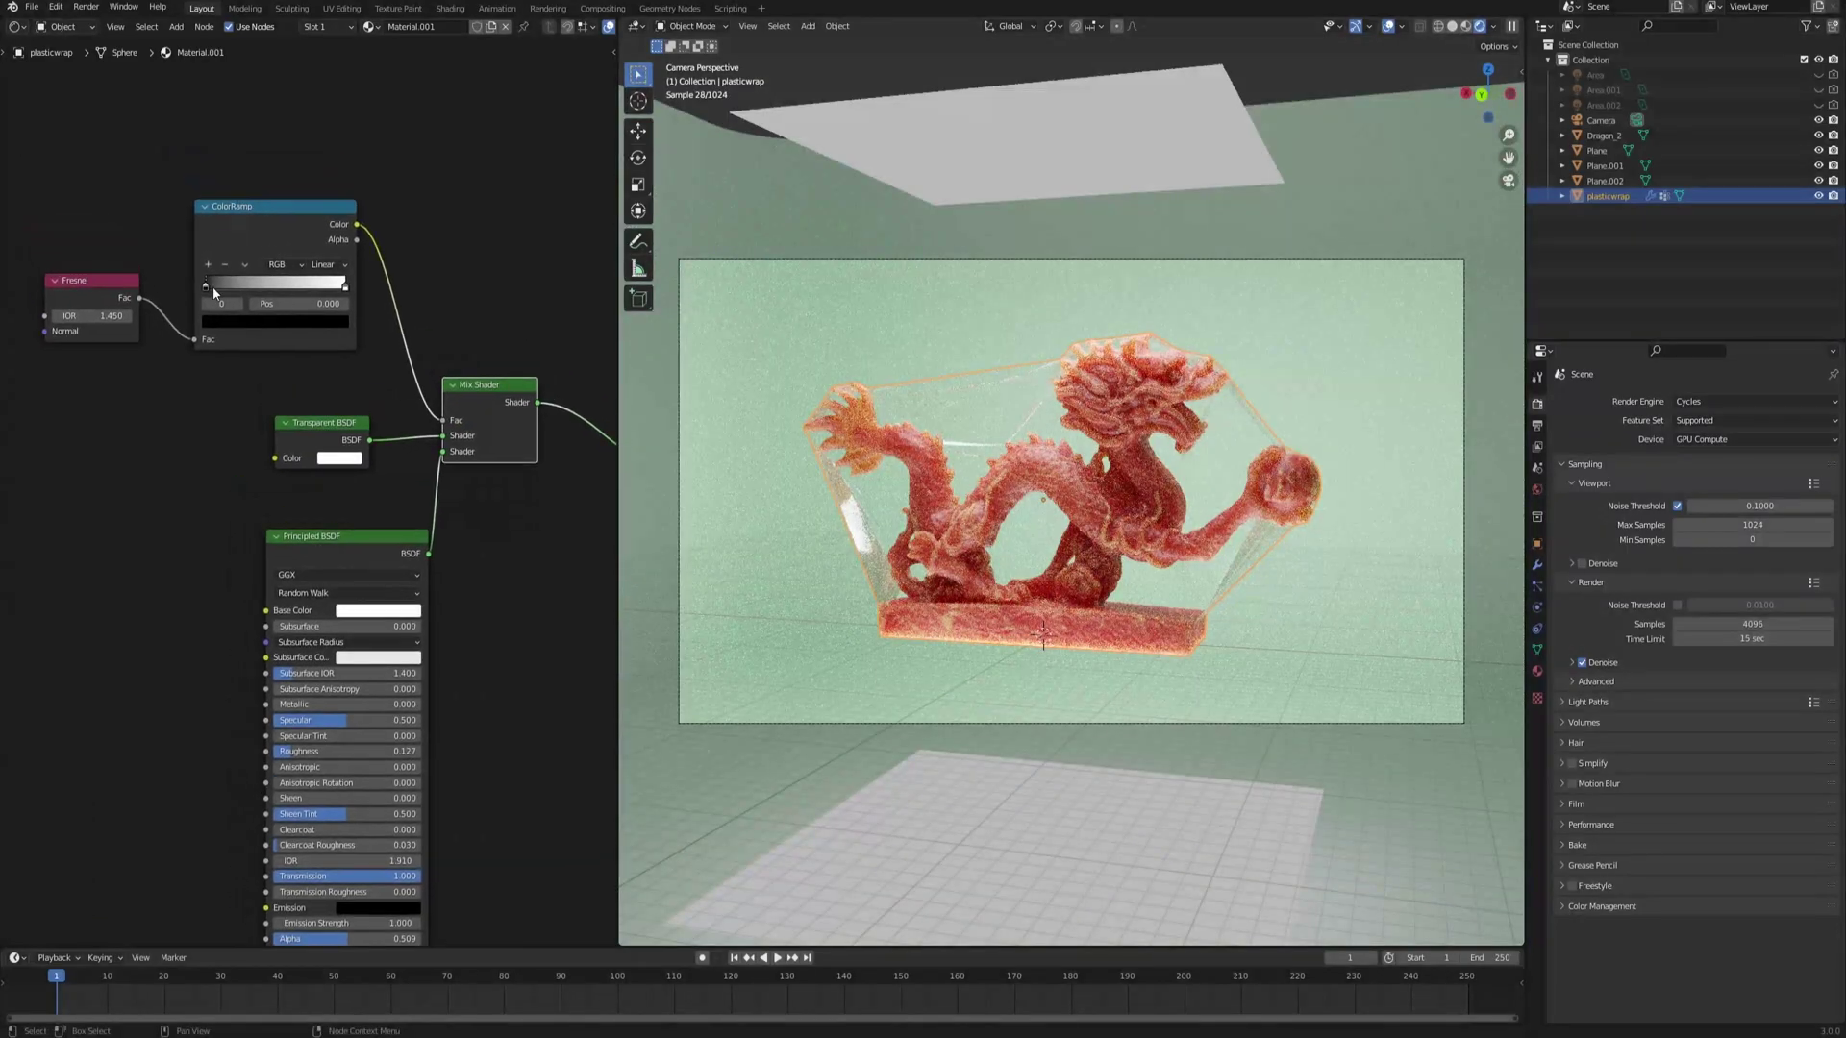
drag(209, 286, 275, 282)
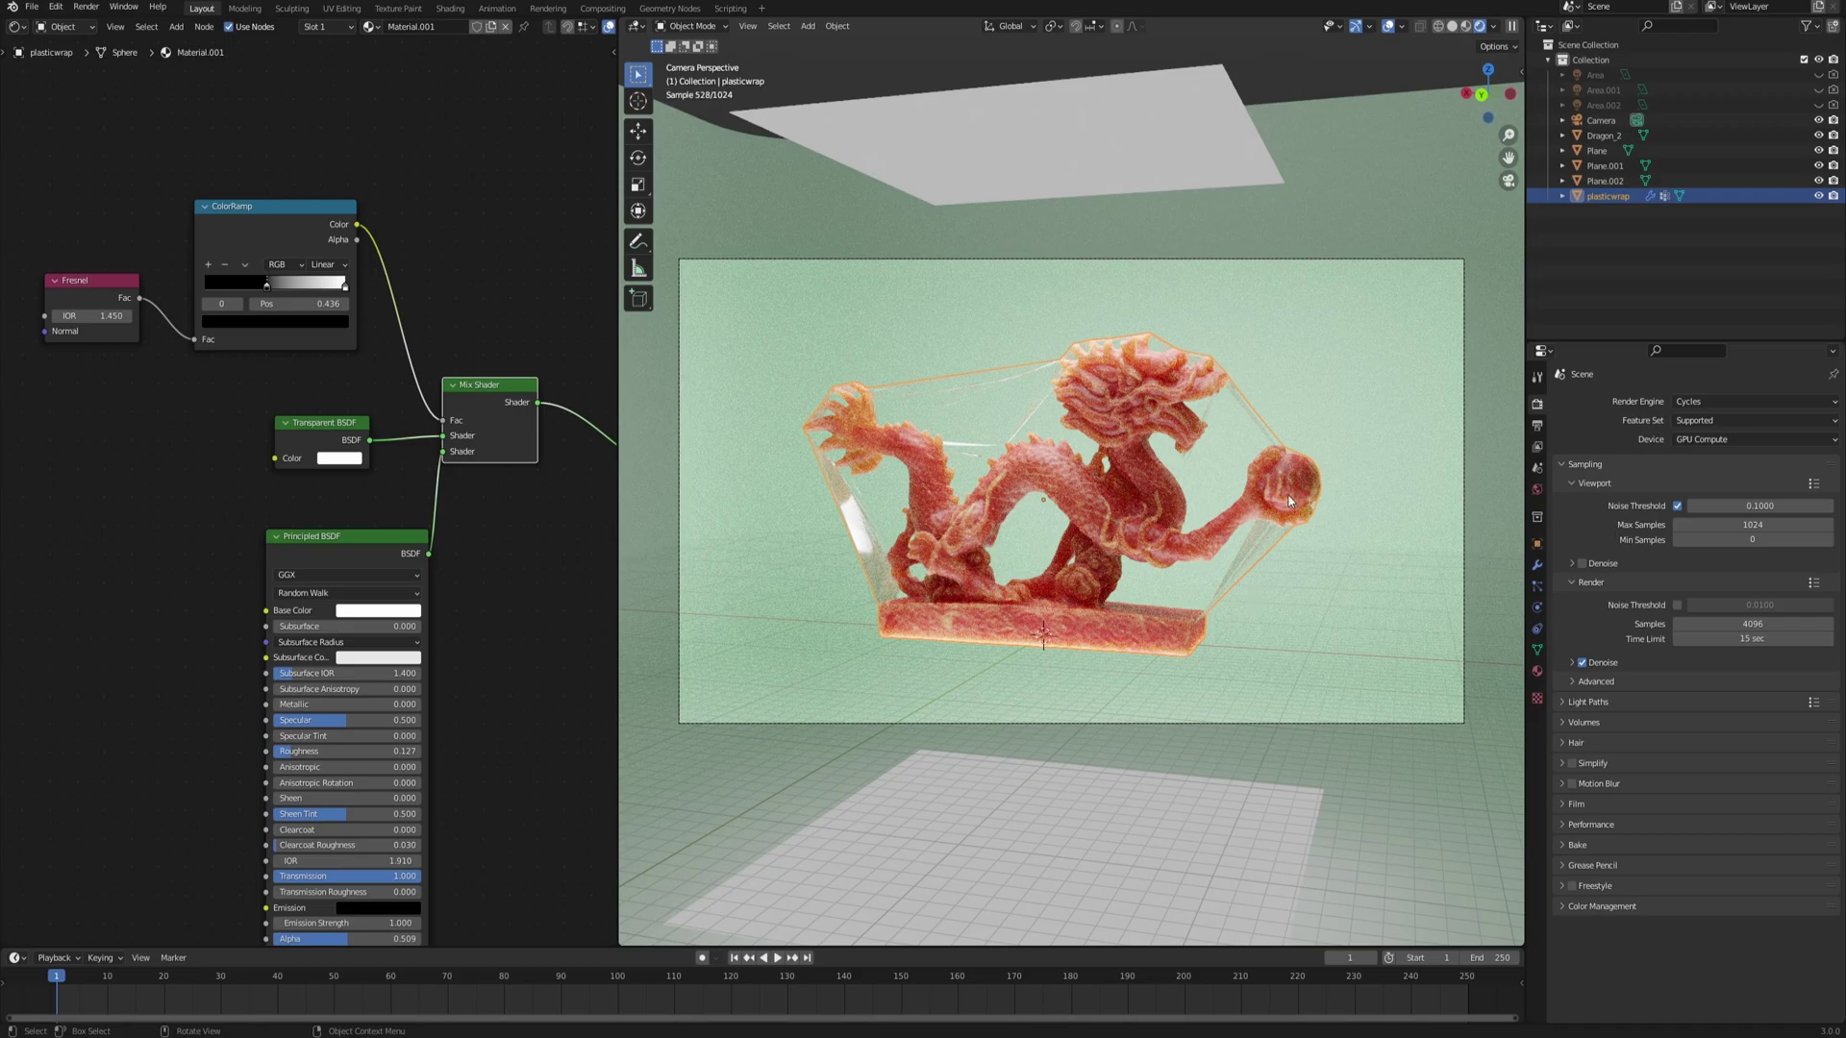
- Inspect the wrap deselected from other angles and connect the Principled BSDF directly to the Material Output, bypassing the Mix Shader
key(KP_0)
click(1212, 214)
scroll(1058, 524, up, 4)
middle_drag(1058, 524, 980, 487)
scroll(1048, 498, down, 1)
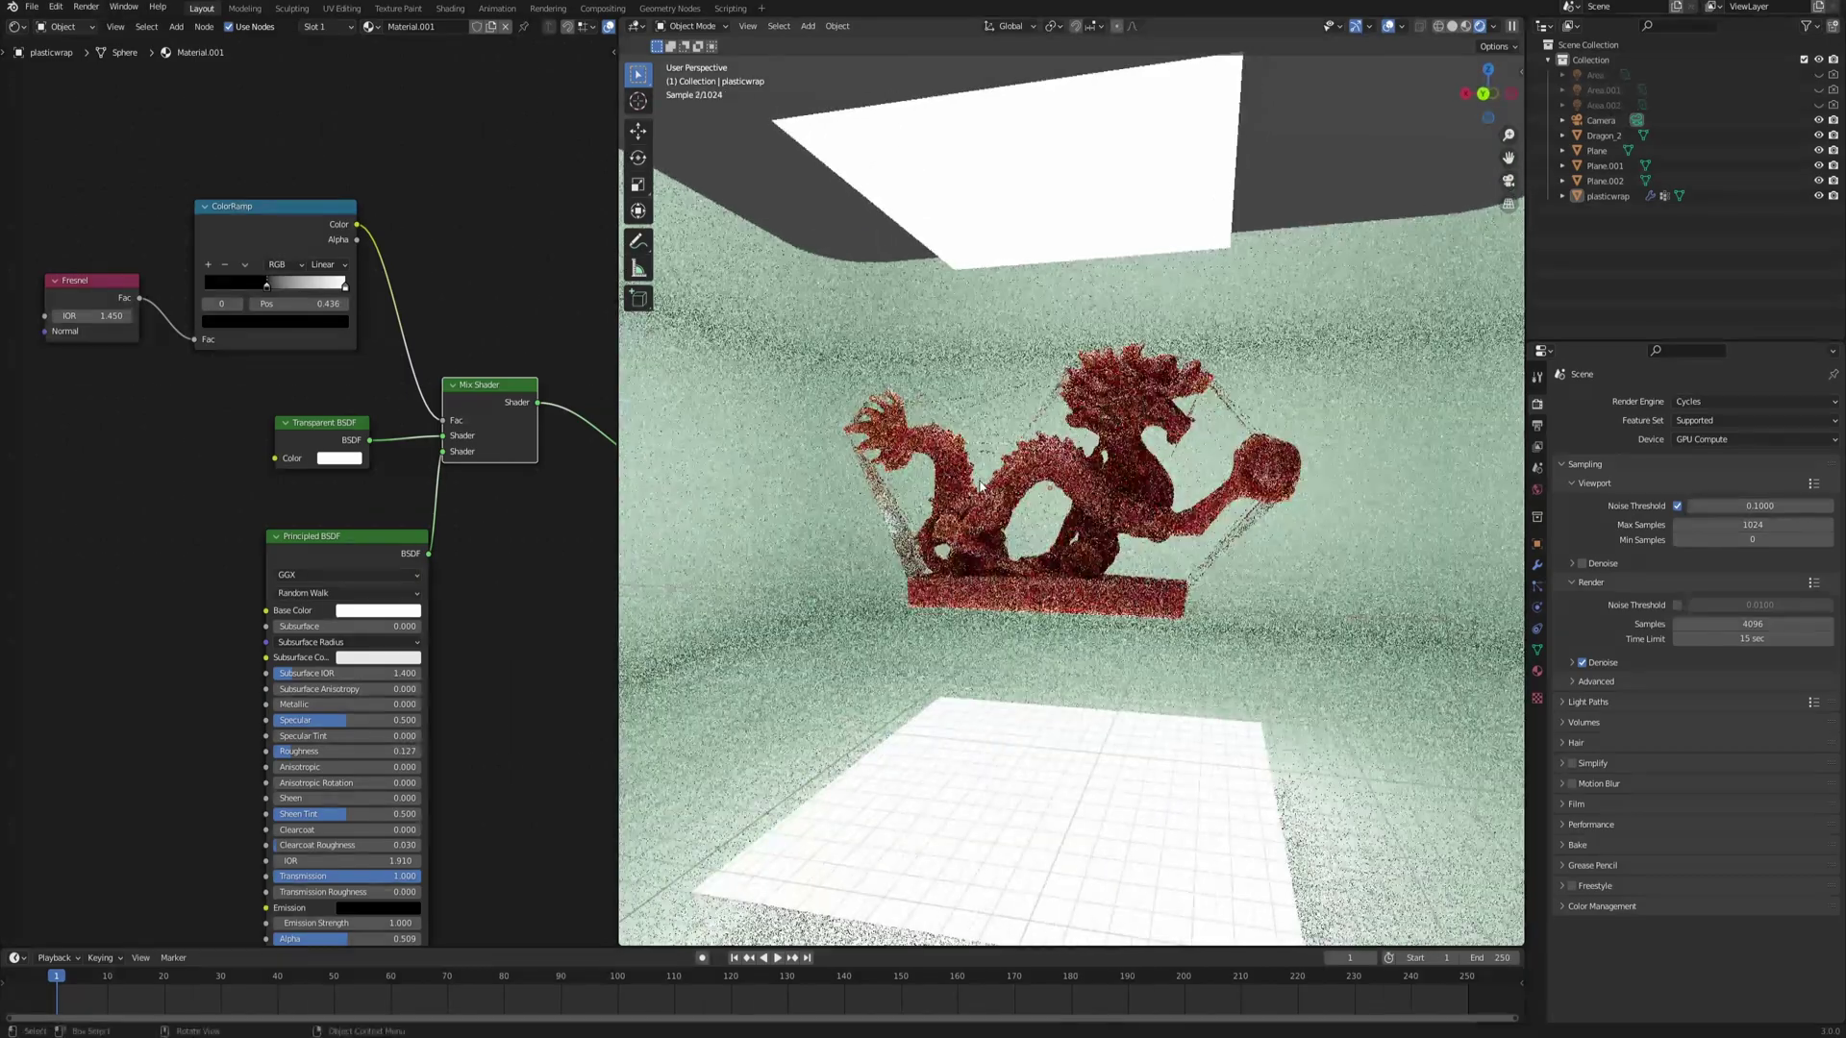
key(KP_0)
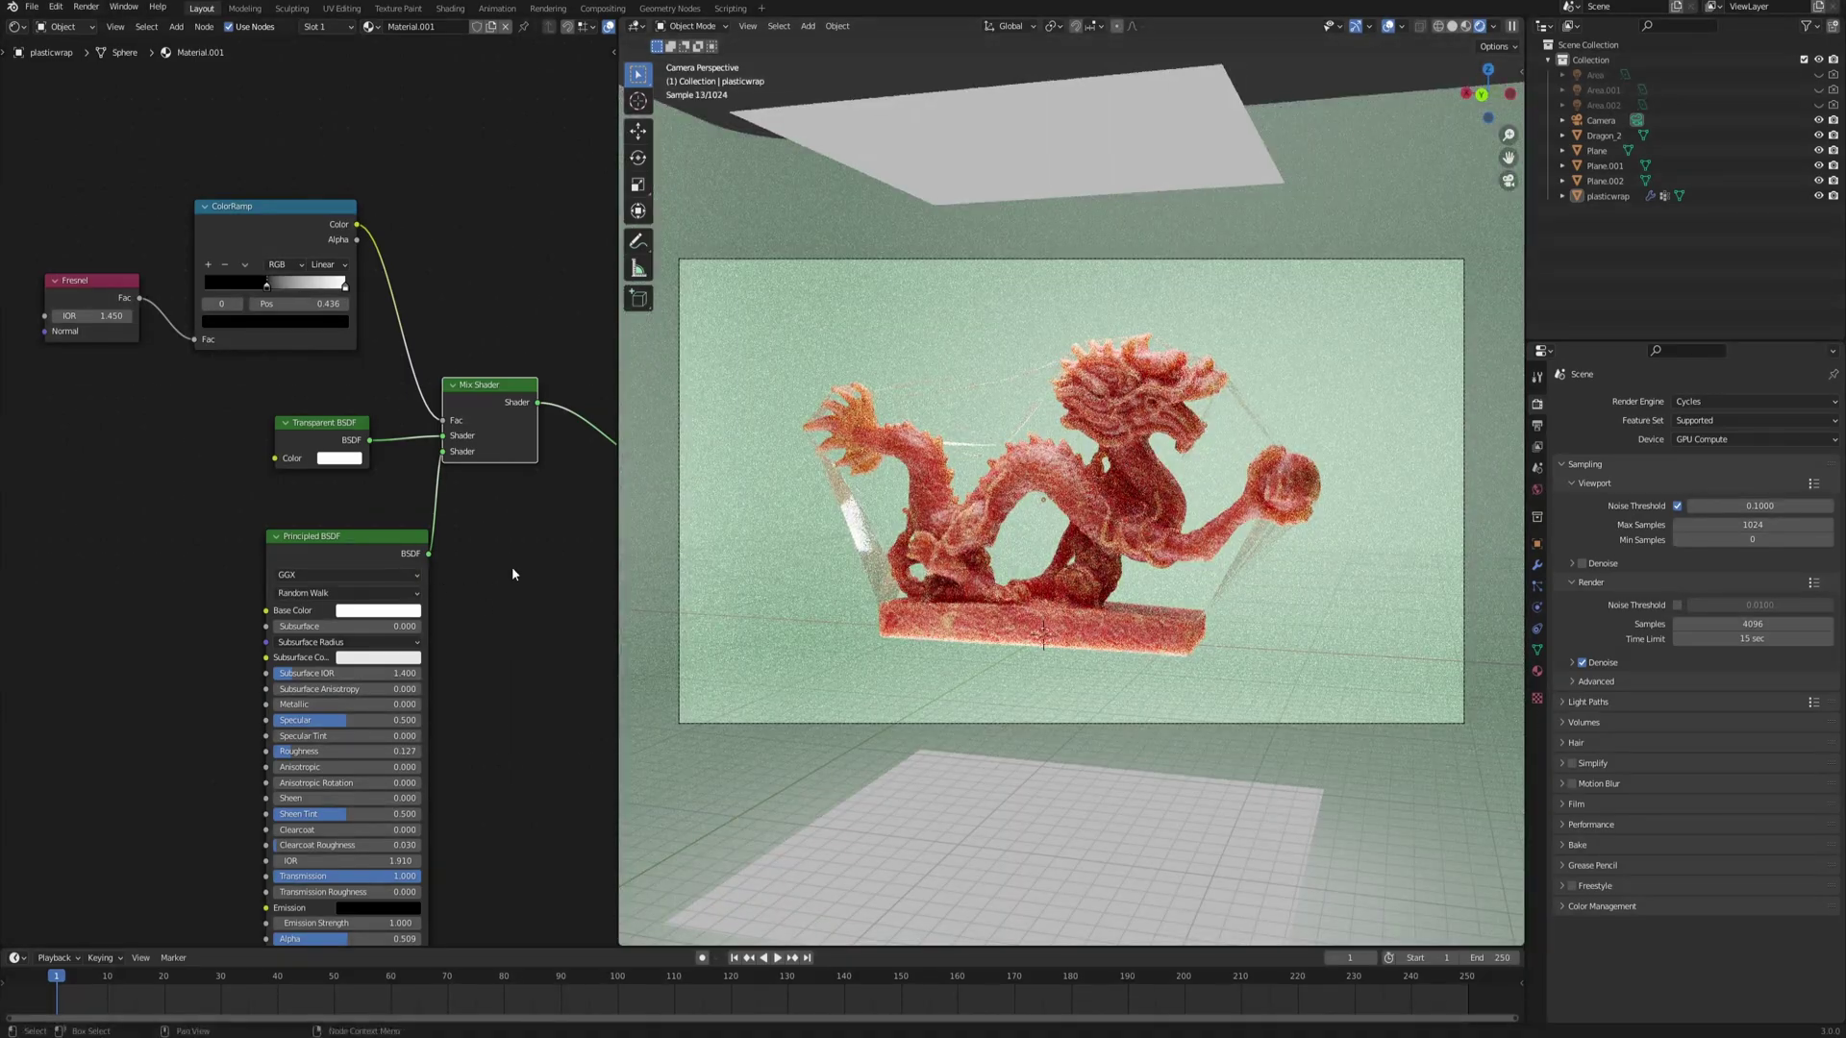
middle_drag(513, 569, 459, 552)
ctrl+shift+click(251, 534)
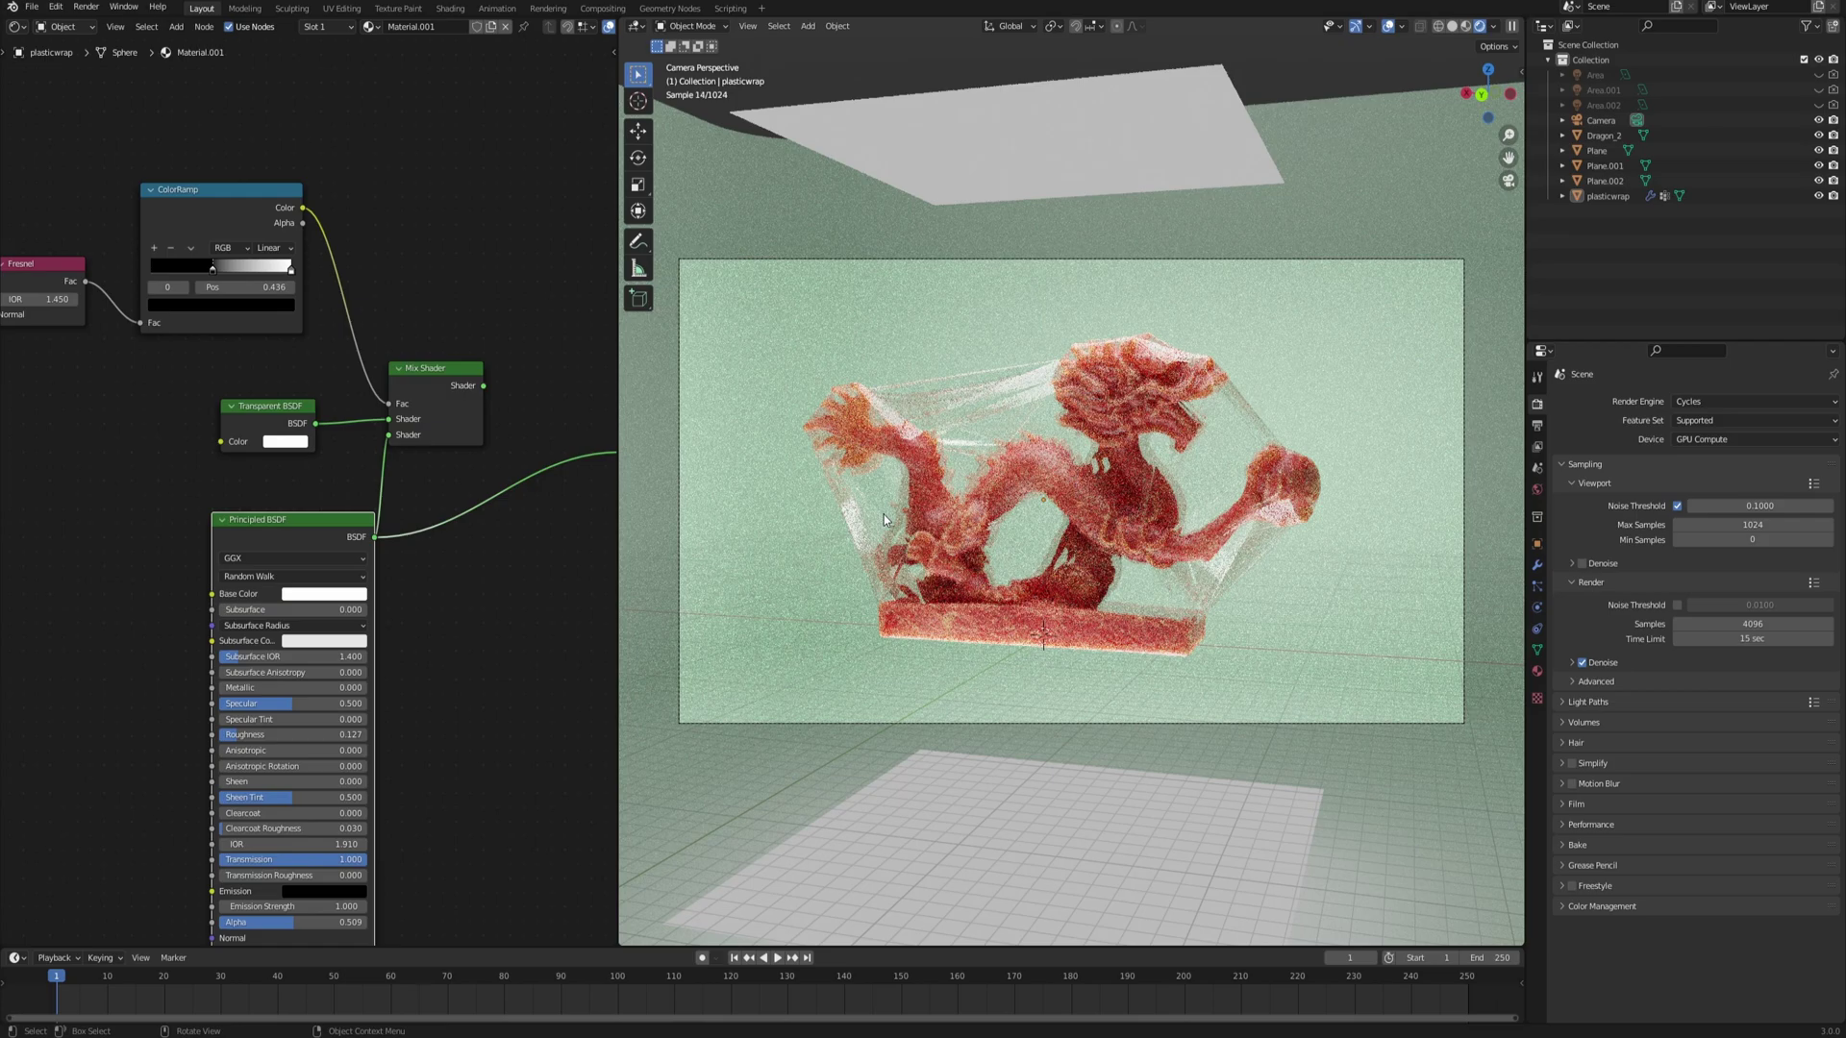
- Check the wrapped dragon up close in the camera view and save the project file
scroll(306, 278, down, 1)
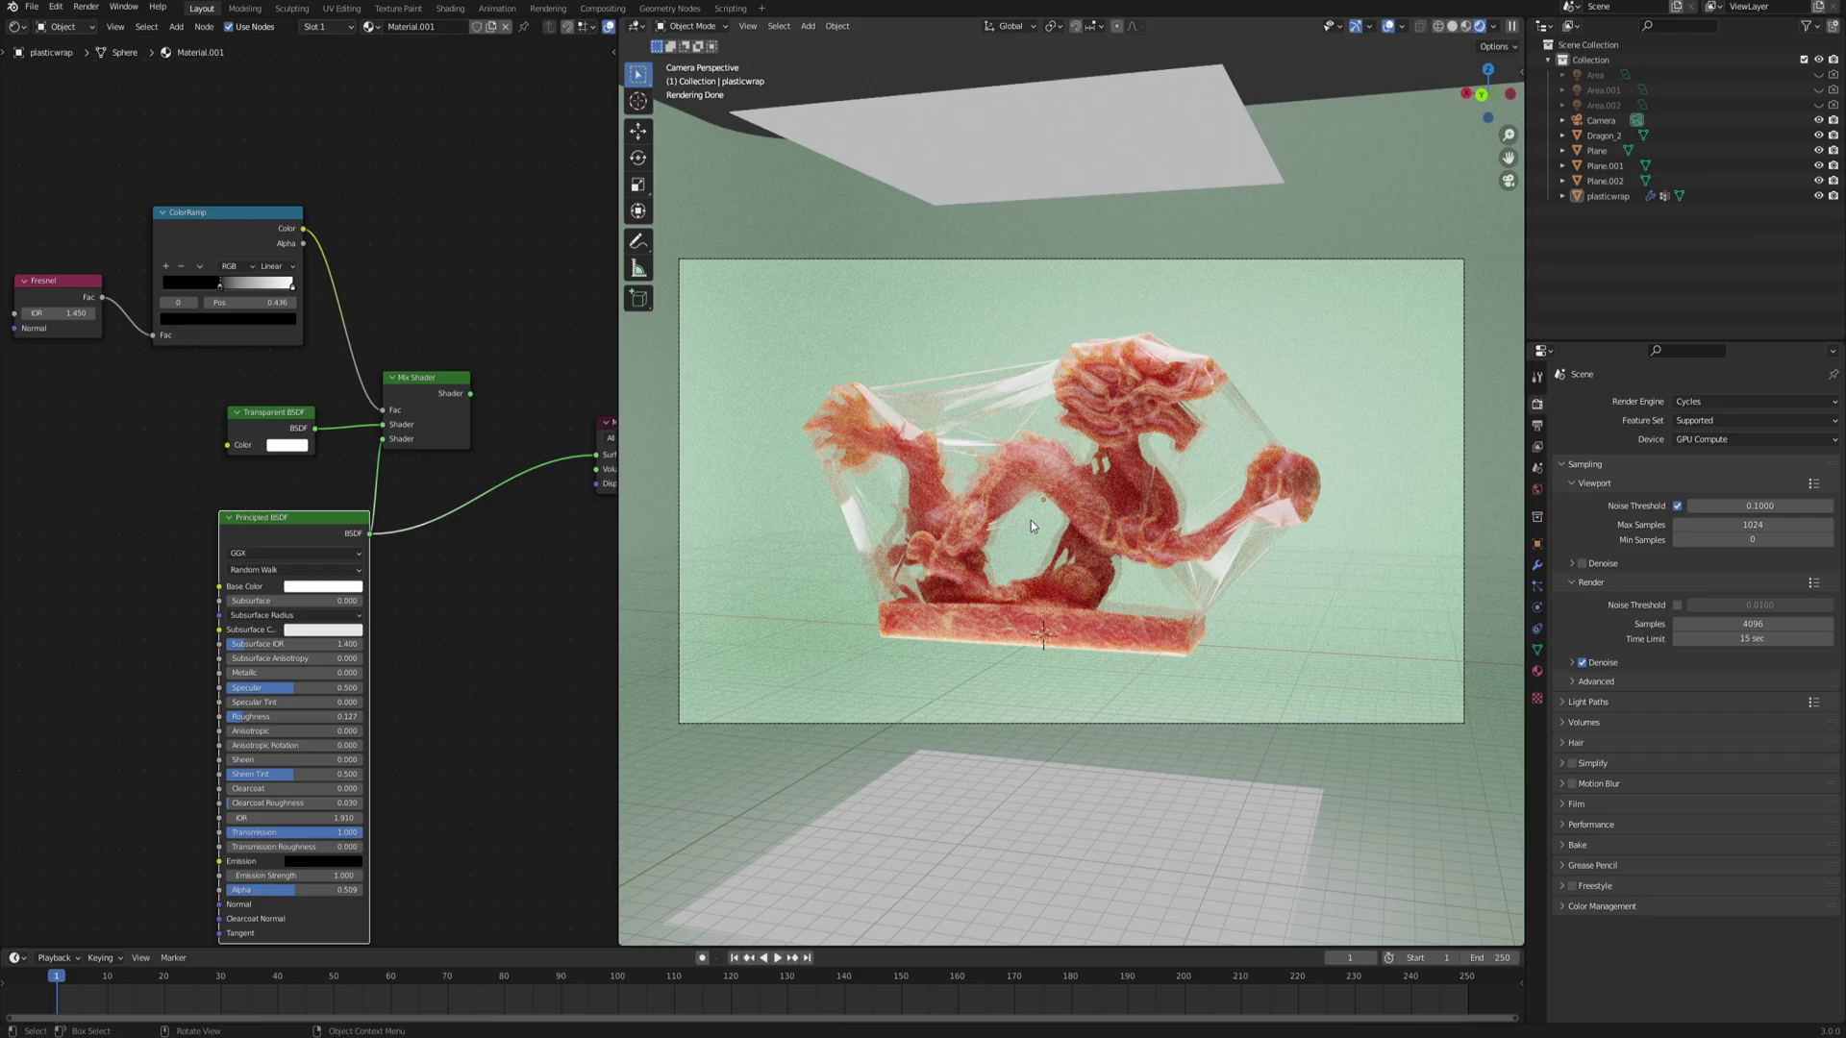
scroll(1111, 513, up, 5)
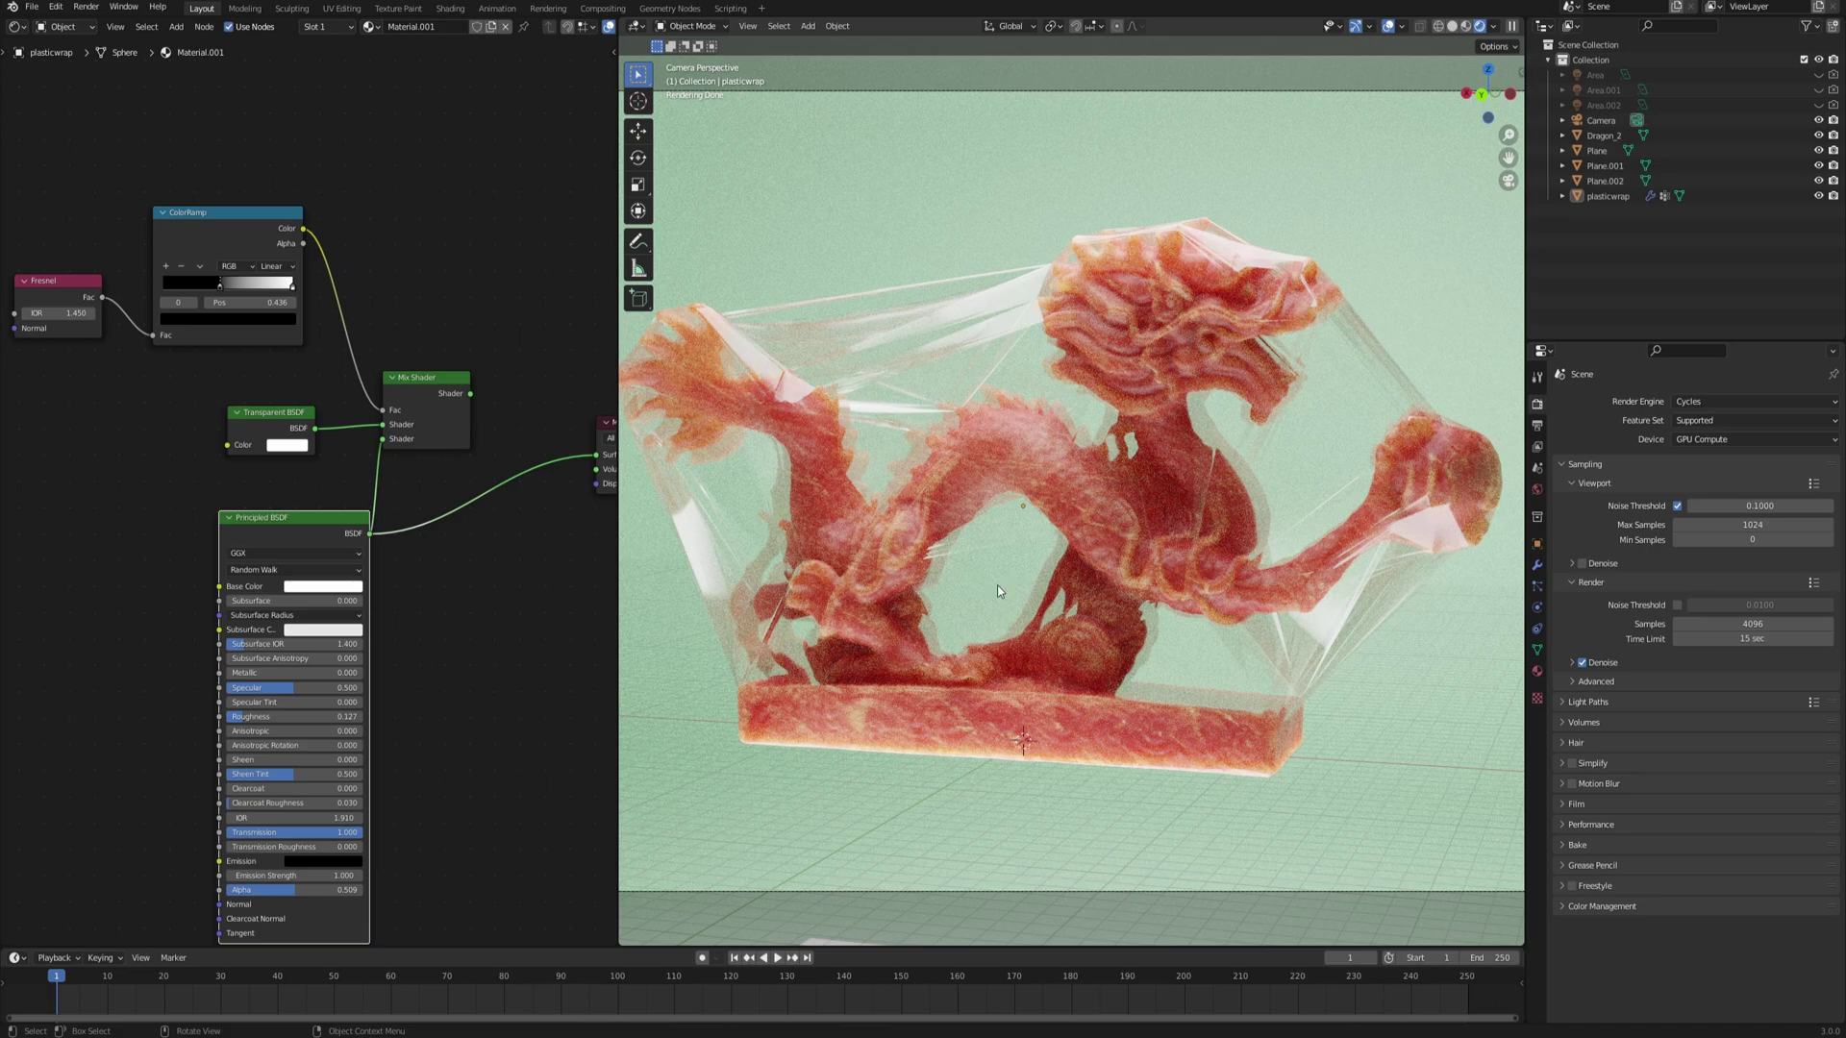
scroll(991, 585, down, 3)
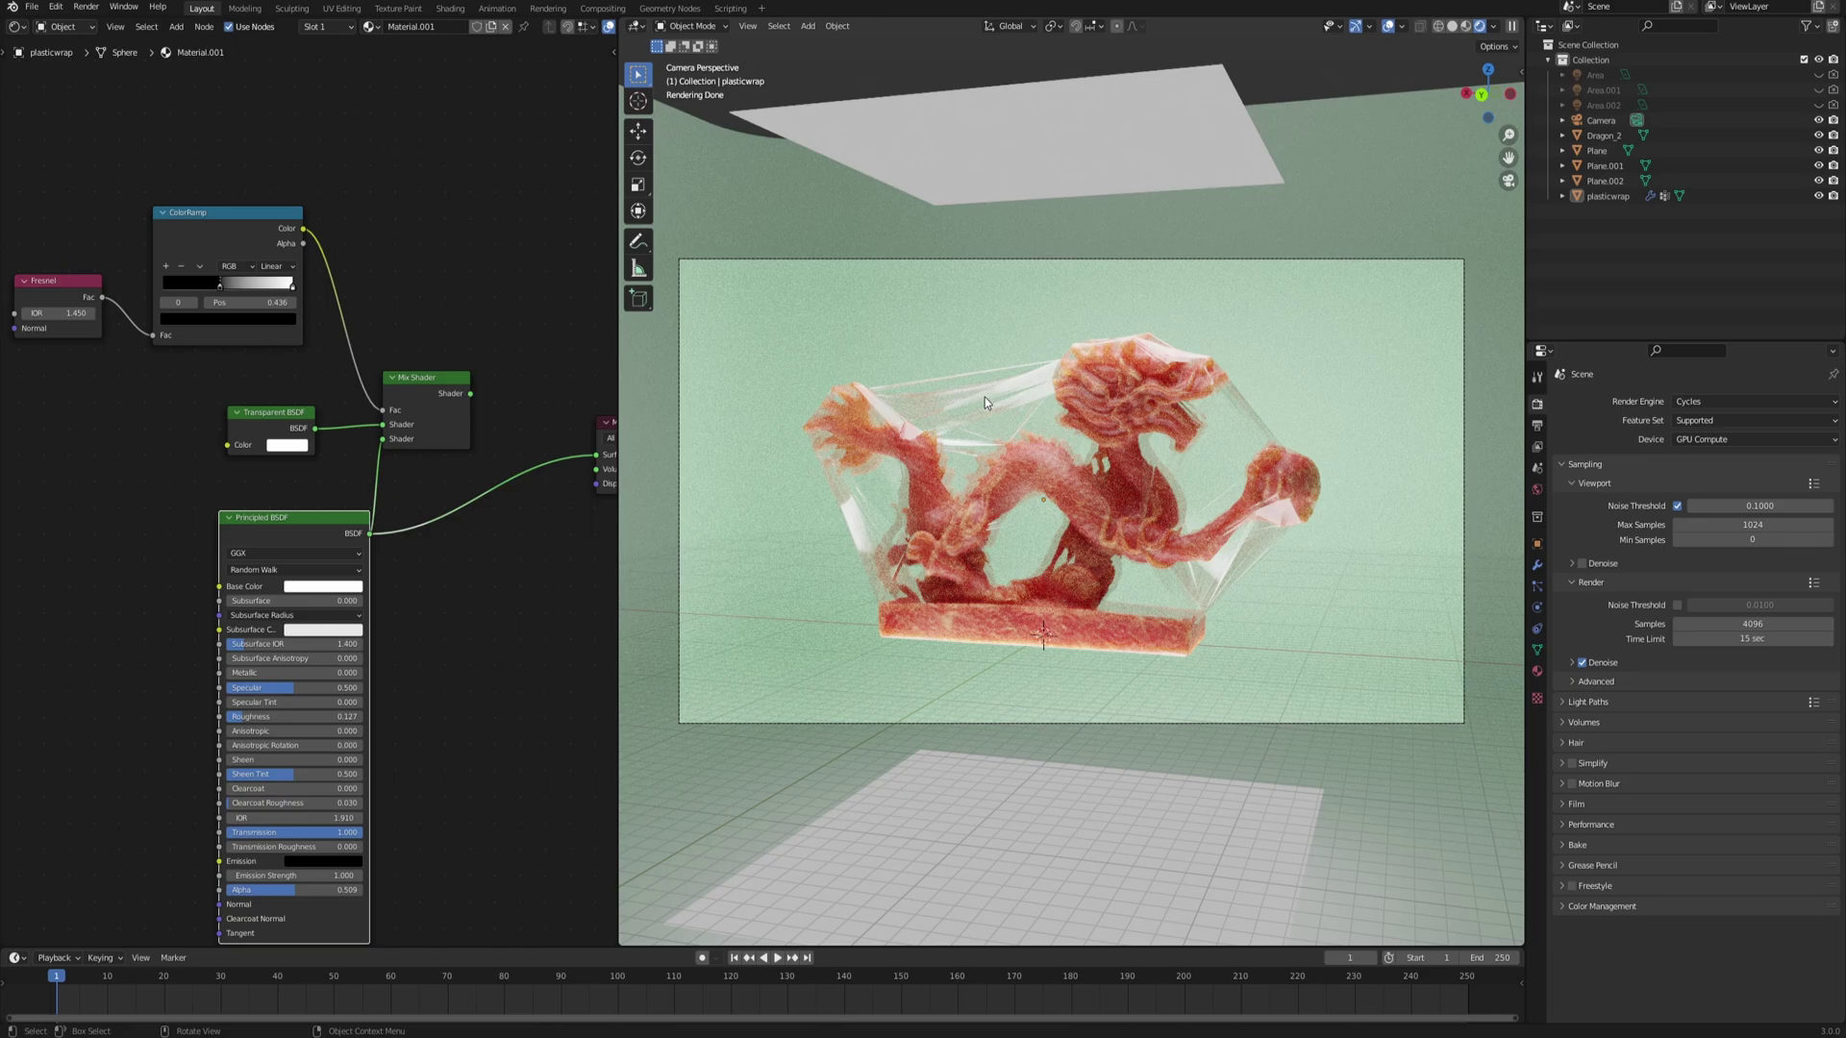
key(ctrl+s)
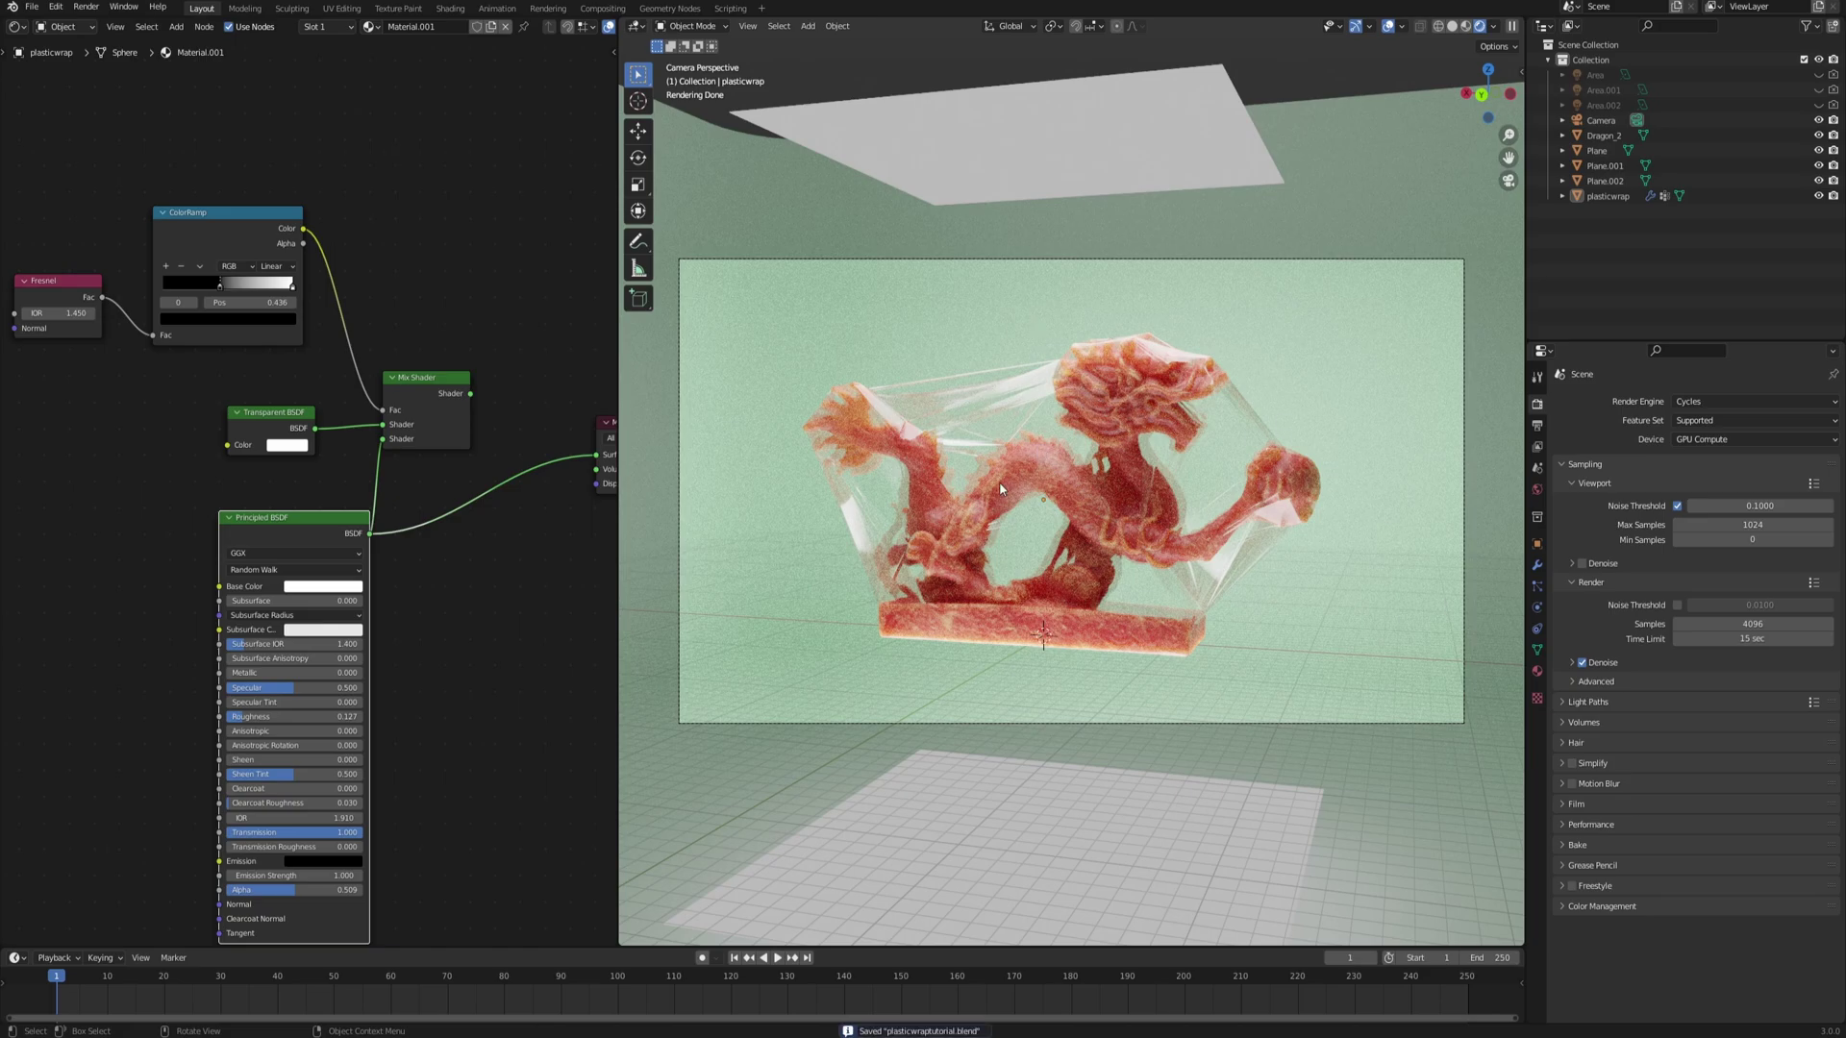